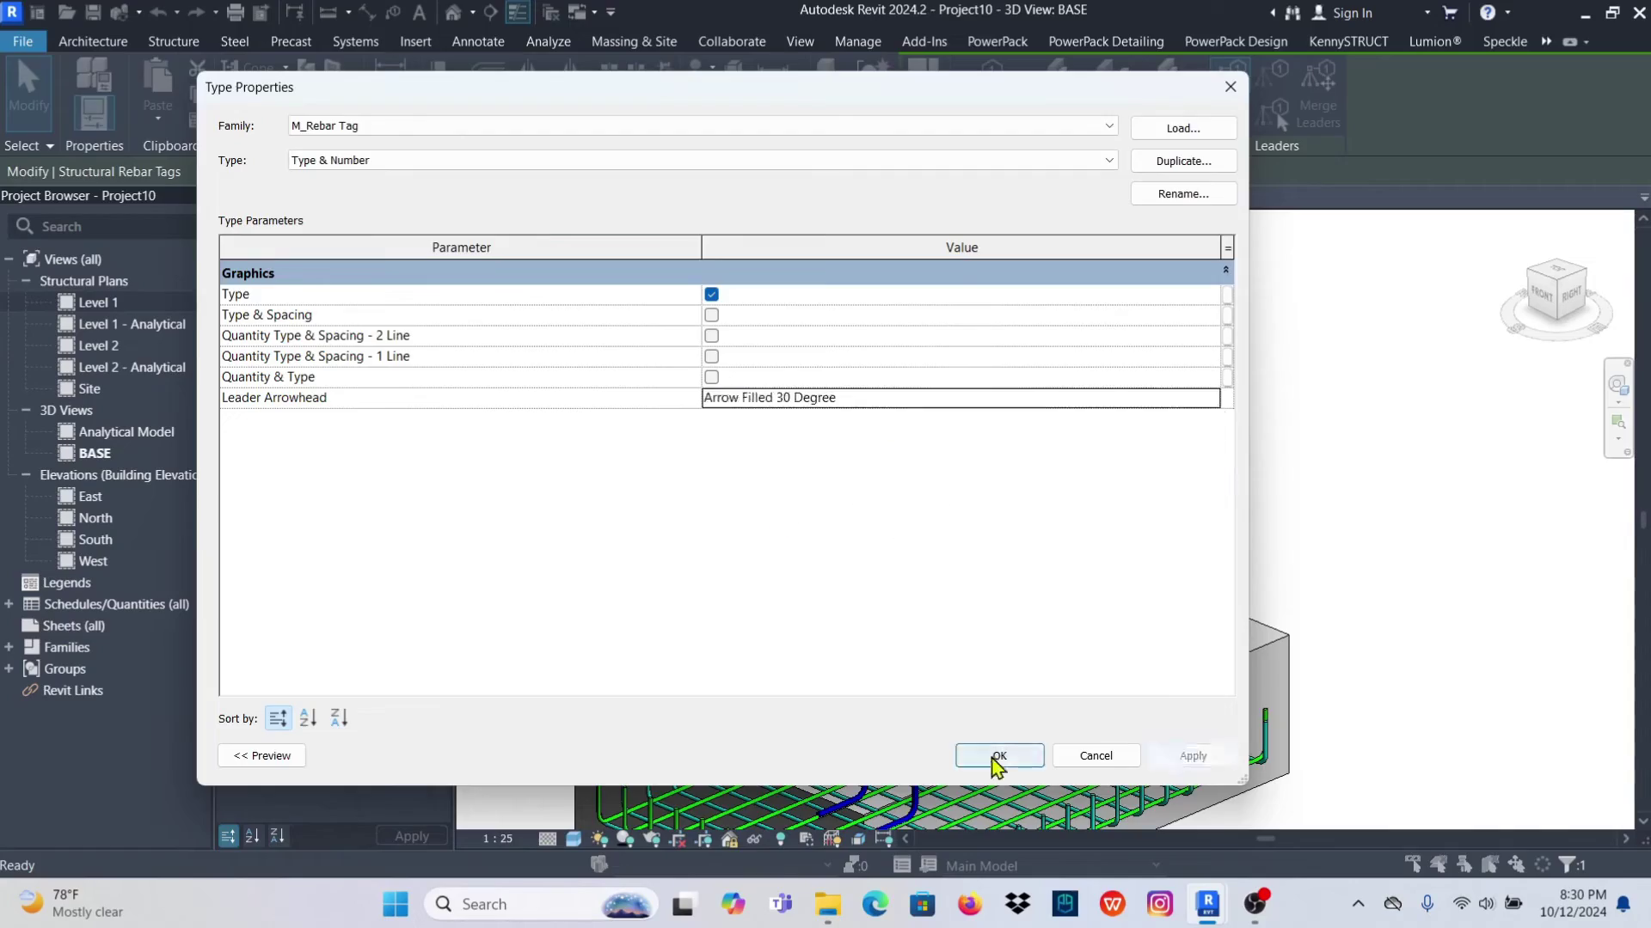
Apply the Arrow Filled 30 Degree leader arrowhead to the Type & Number rebar tag and tag the column's vertical bars
click(999, 756)
right_click(756, 155)
click(791, 210)
scroll(885, 357, up, 3)
click(1060, 440)
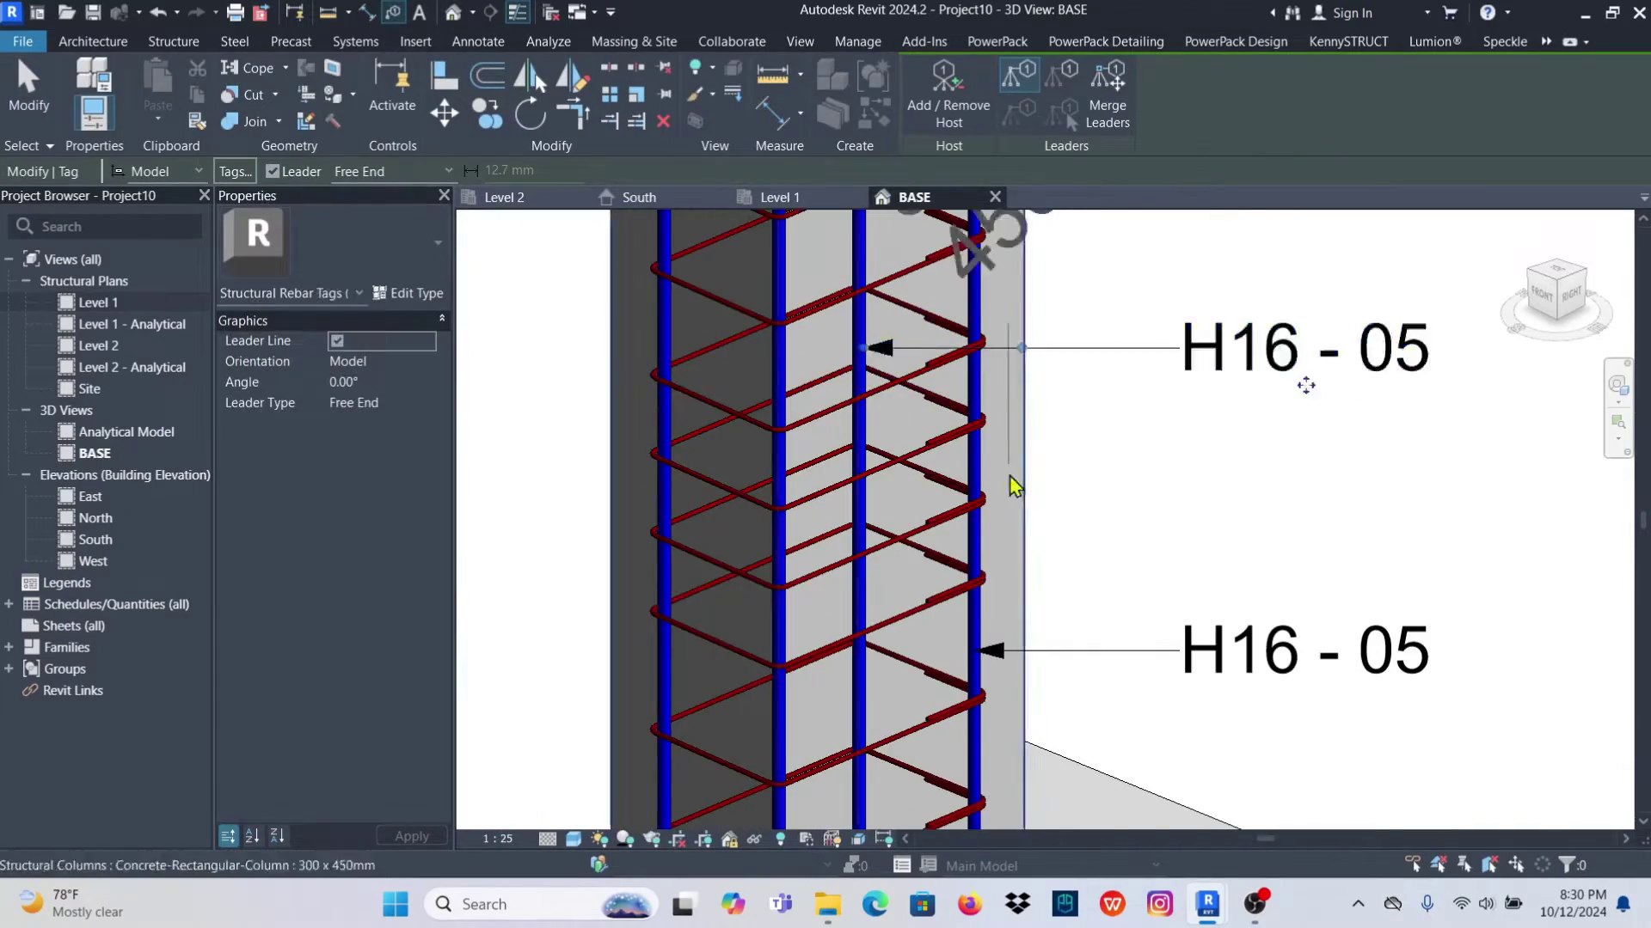
Add the remaining vertical column bars as hosts of the lower H16 - 05 tag
key(Escape)
scroll(1009, 476, down, 2)
click(1124, 538)
scroll(997, 604, up, 1)
scroll(963, 482, down, 2)
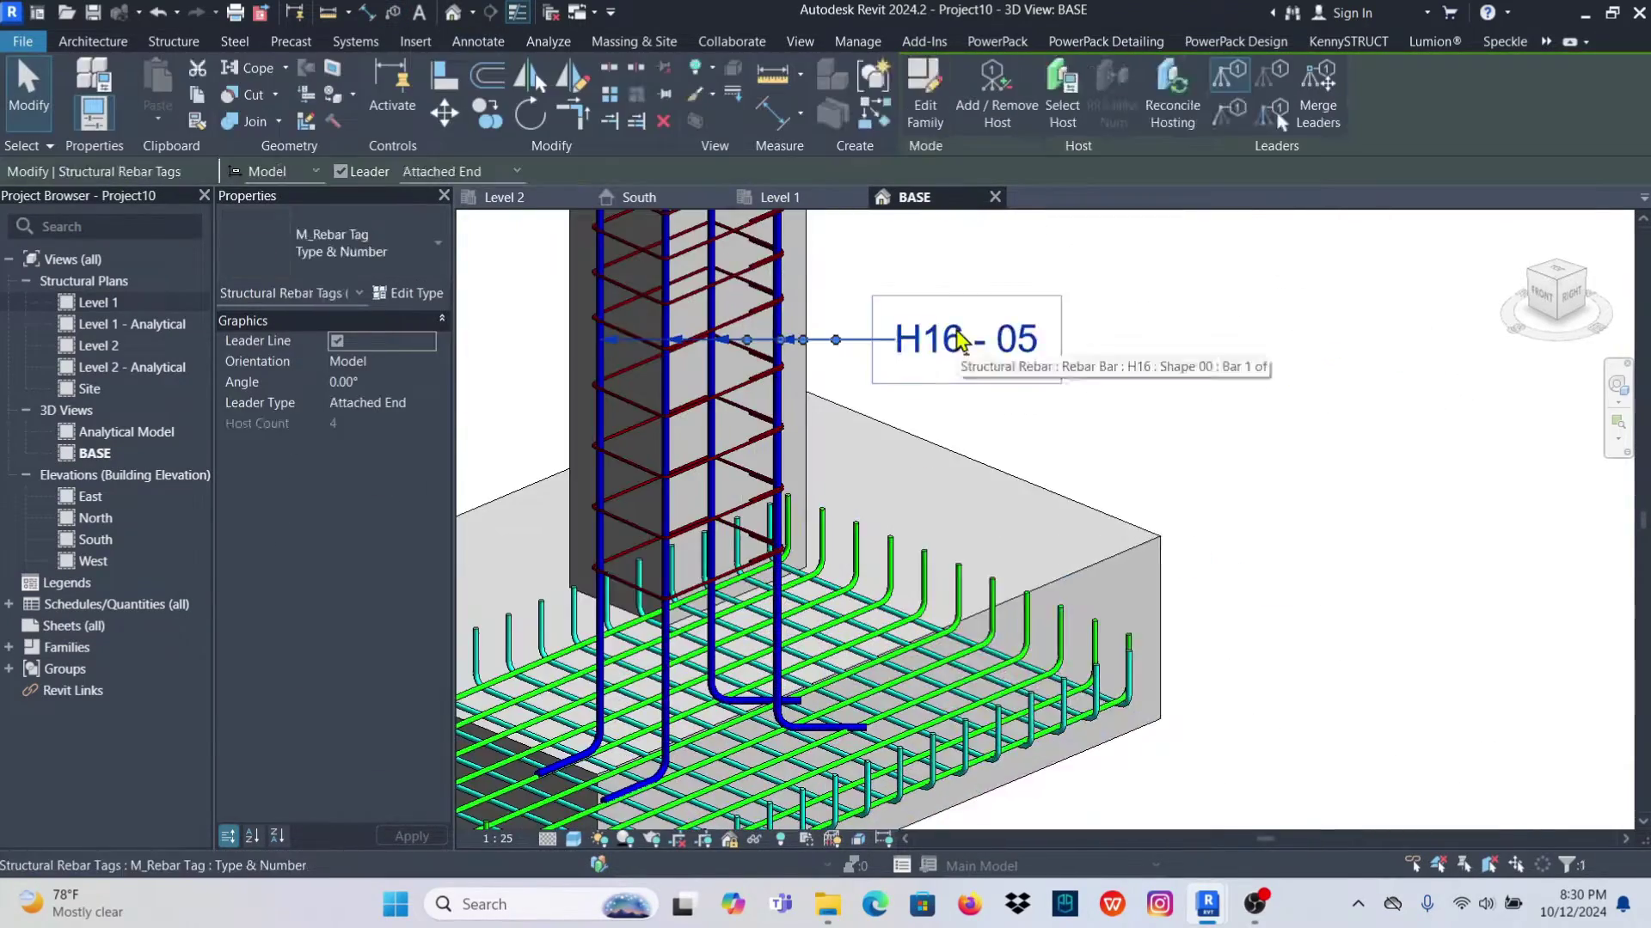
Tag the footing's two bottom mesh bar sets by category as H12 - 01 and H12 - 02, with free-end leaders
key(t)
key(g)
scroll(1043, 601, up, 3)
click(1109, 417)
scroll(1109, 417, up, 2)
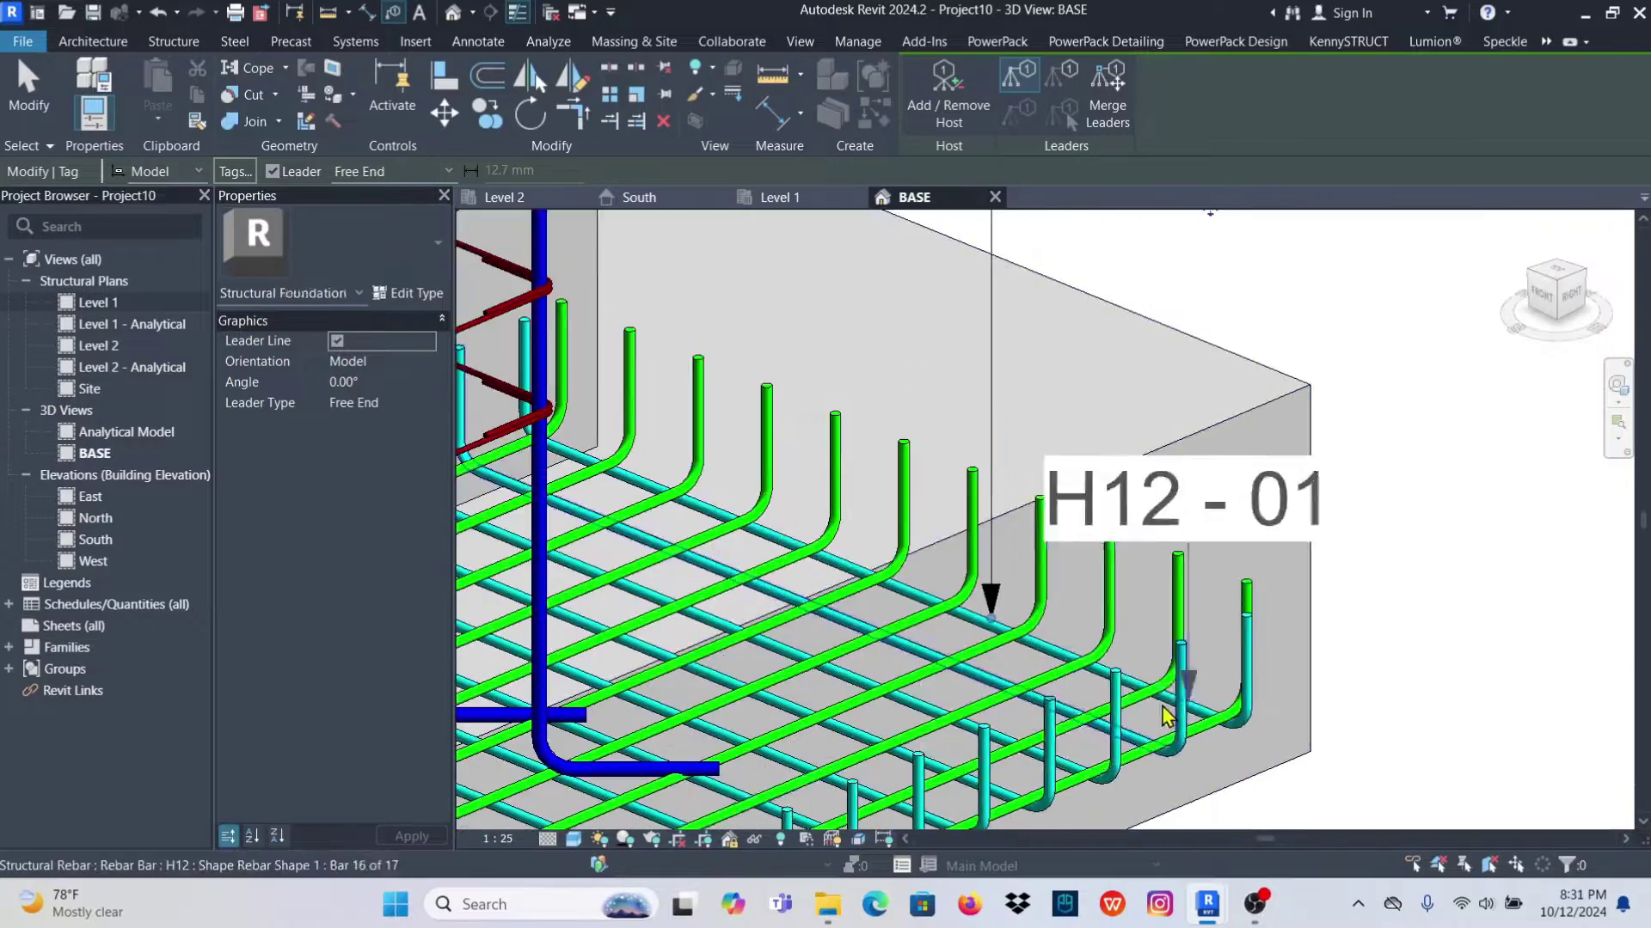
scroll(1106, 527, down, 4)
Tag the column links and change that tag to the Quantity Type Spacing & Number - 1 Line type
scroll(962, 619, up, 4)
click(913, 484)
scroll(877, 479, down, 3)
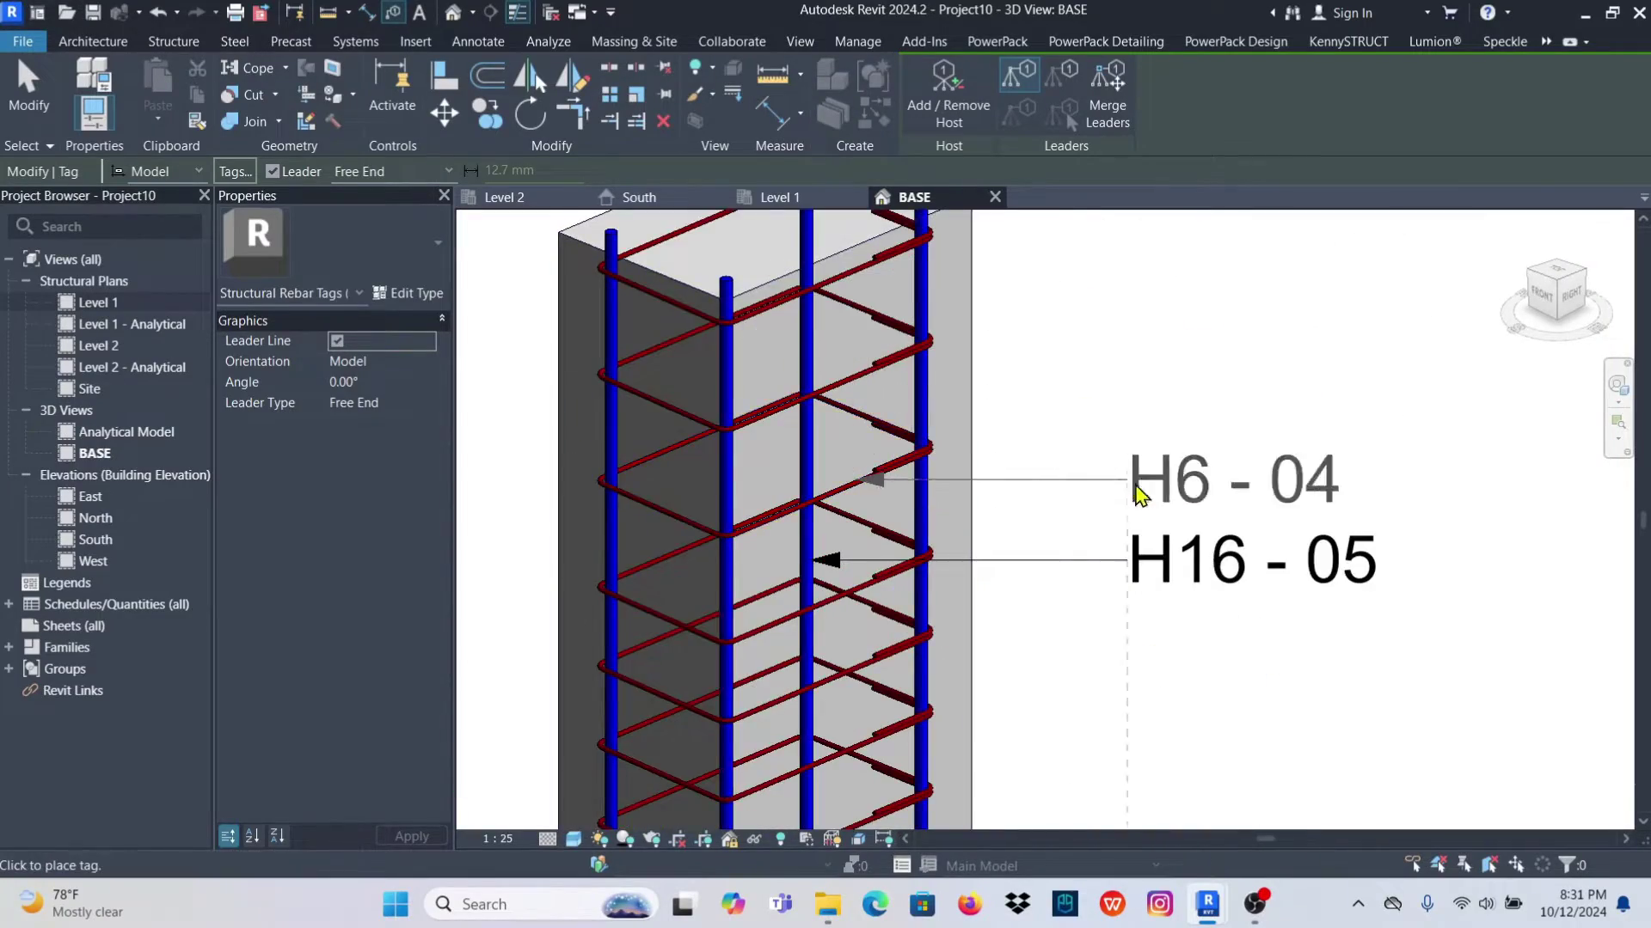
key(Escape)
click(331, 243)
click(417, 258)
key(Escape)
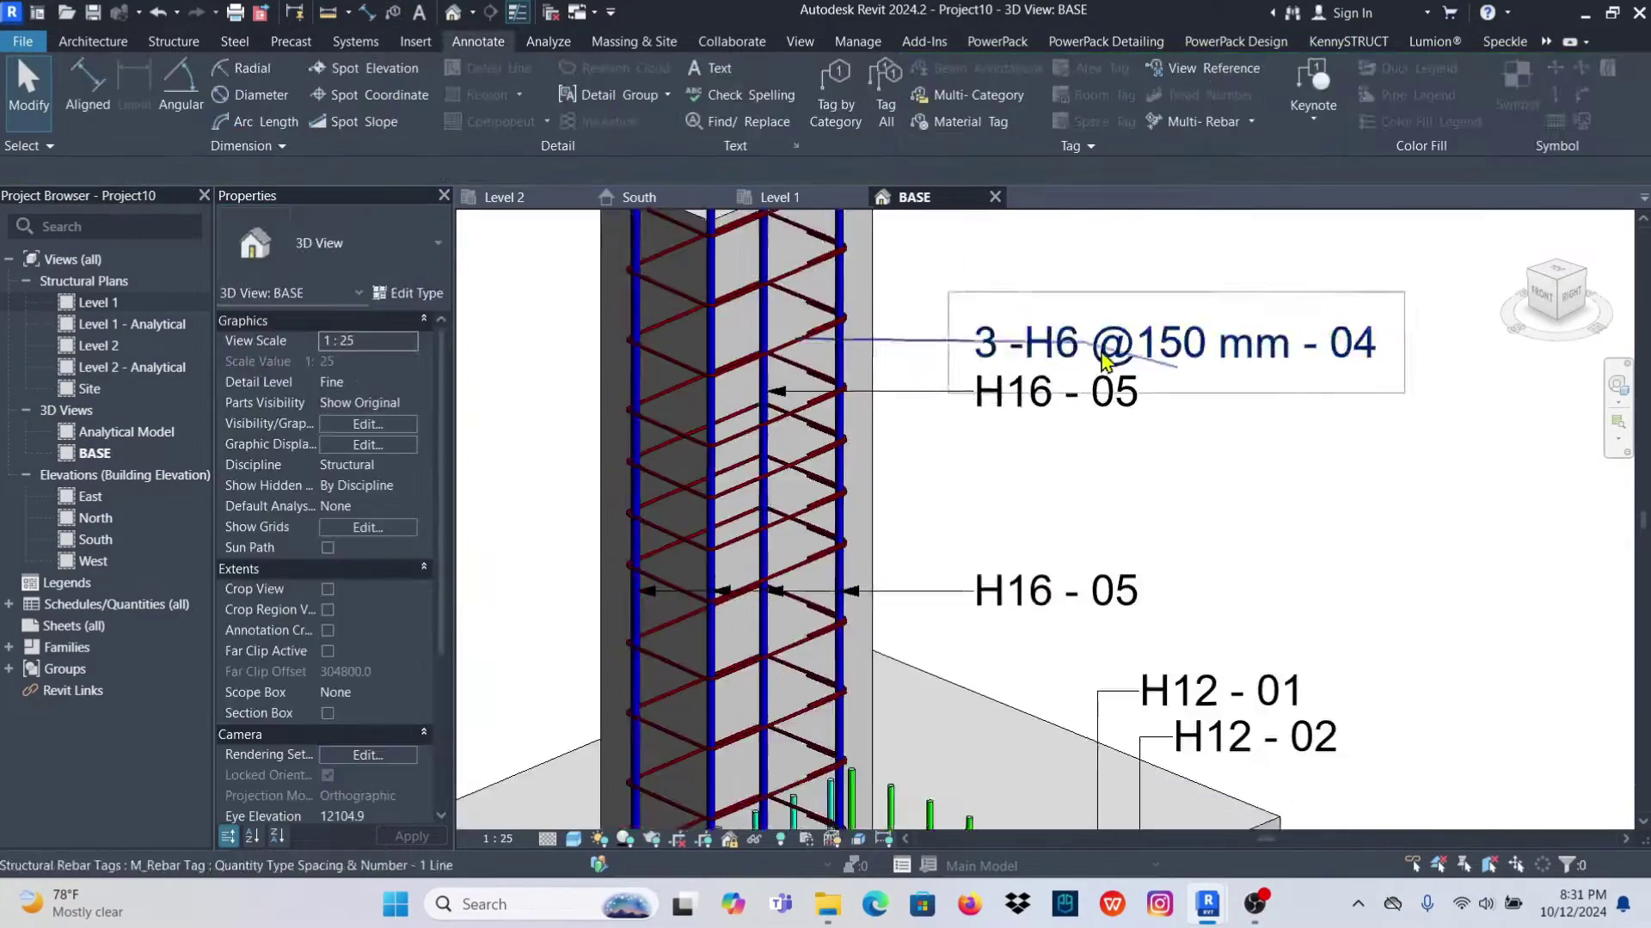
click(1049, 398)
key(Escape)
Tag the rectangular footing by category with its 1800 x 1200 x 450mm size, placing the tag beside the footing
scroll(1034, 657, down, 4)
key(t)
key(g)
scroll(1034, 657, up, 4)
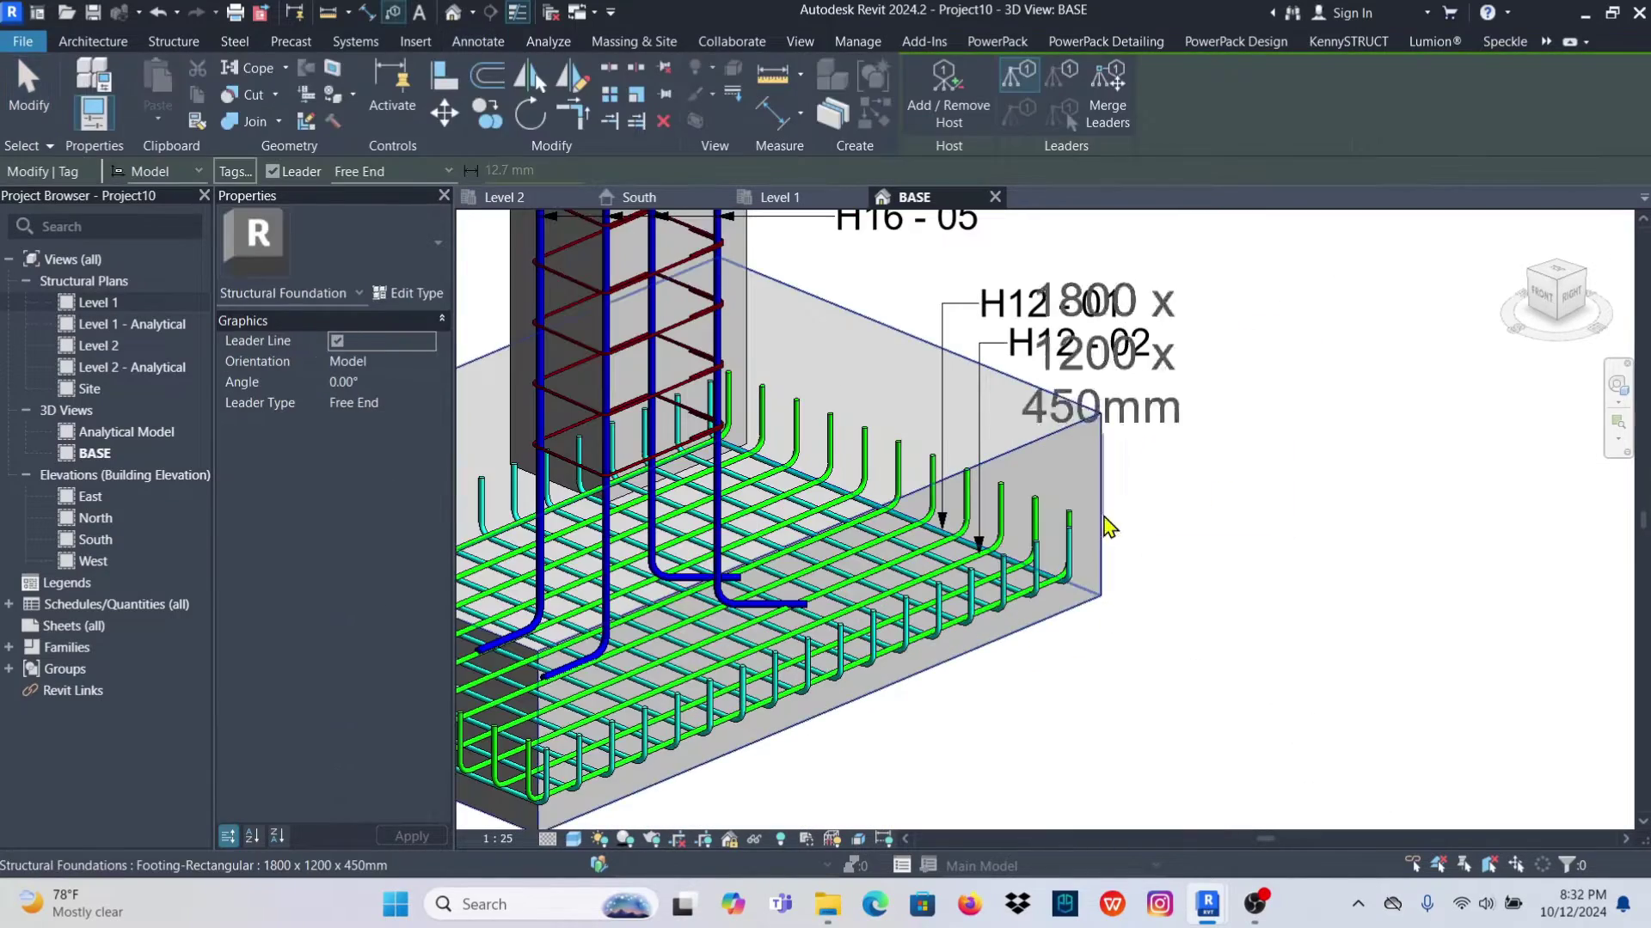
click(1259, 559)
key(Escape)
Widen the foundation tag family's label to fit one line and set the tag's leader arrowhead to Arrow Filled 30 Degree
scroll(1019, 604, down, 2)
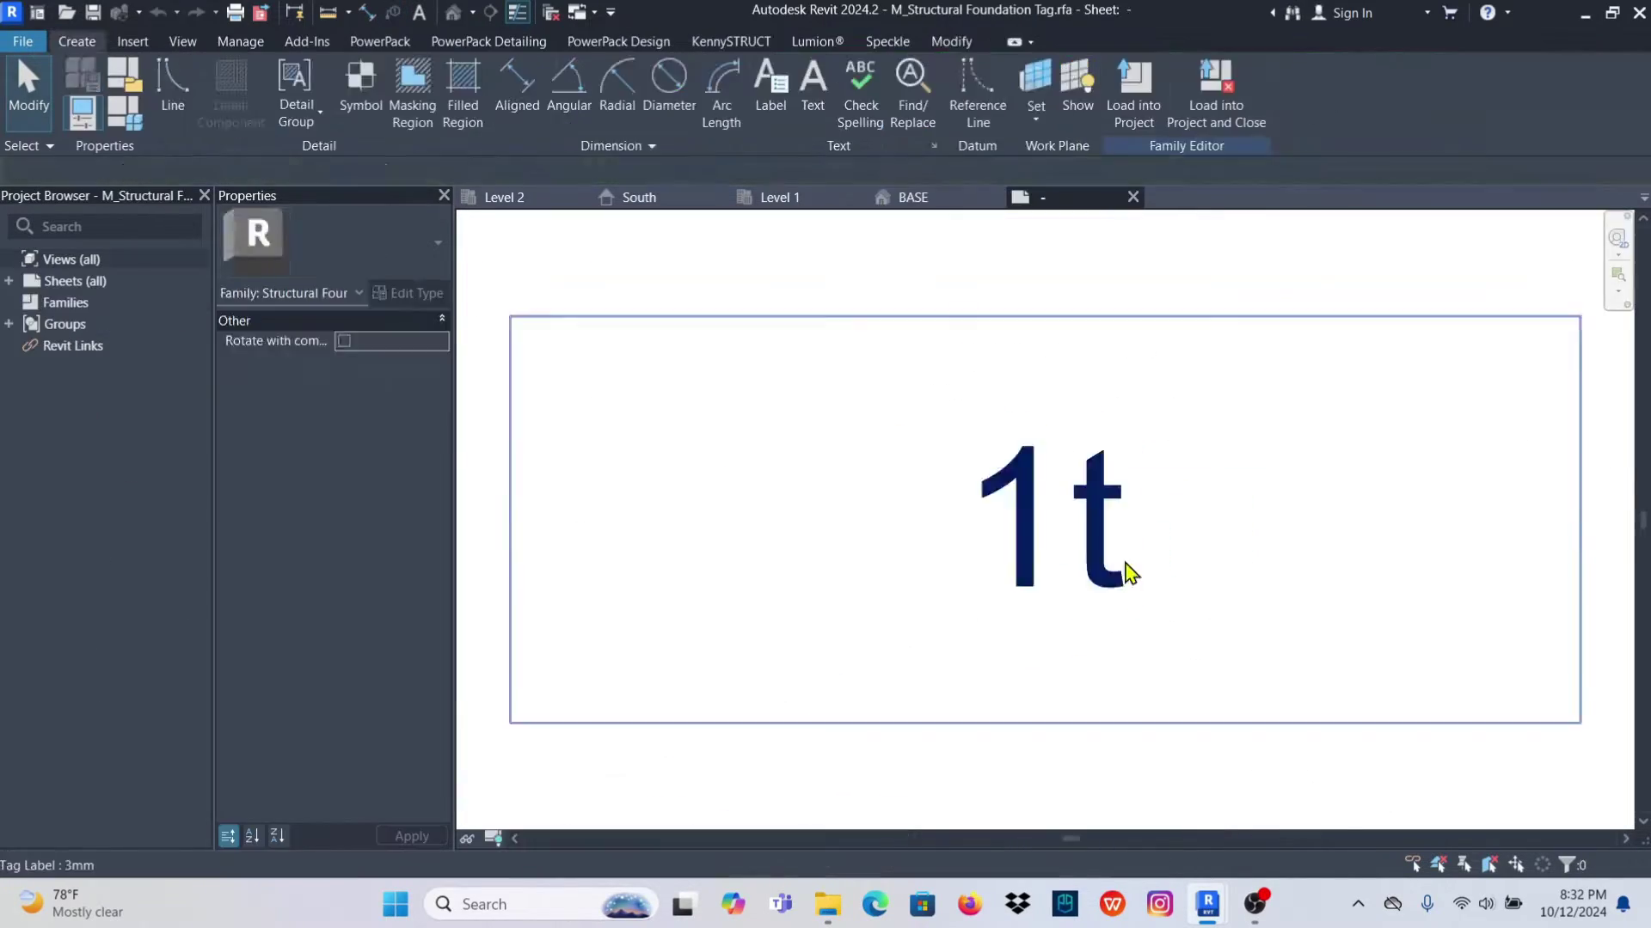
click(875, 462)
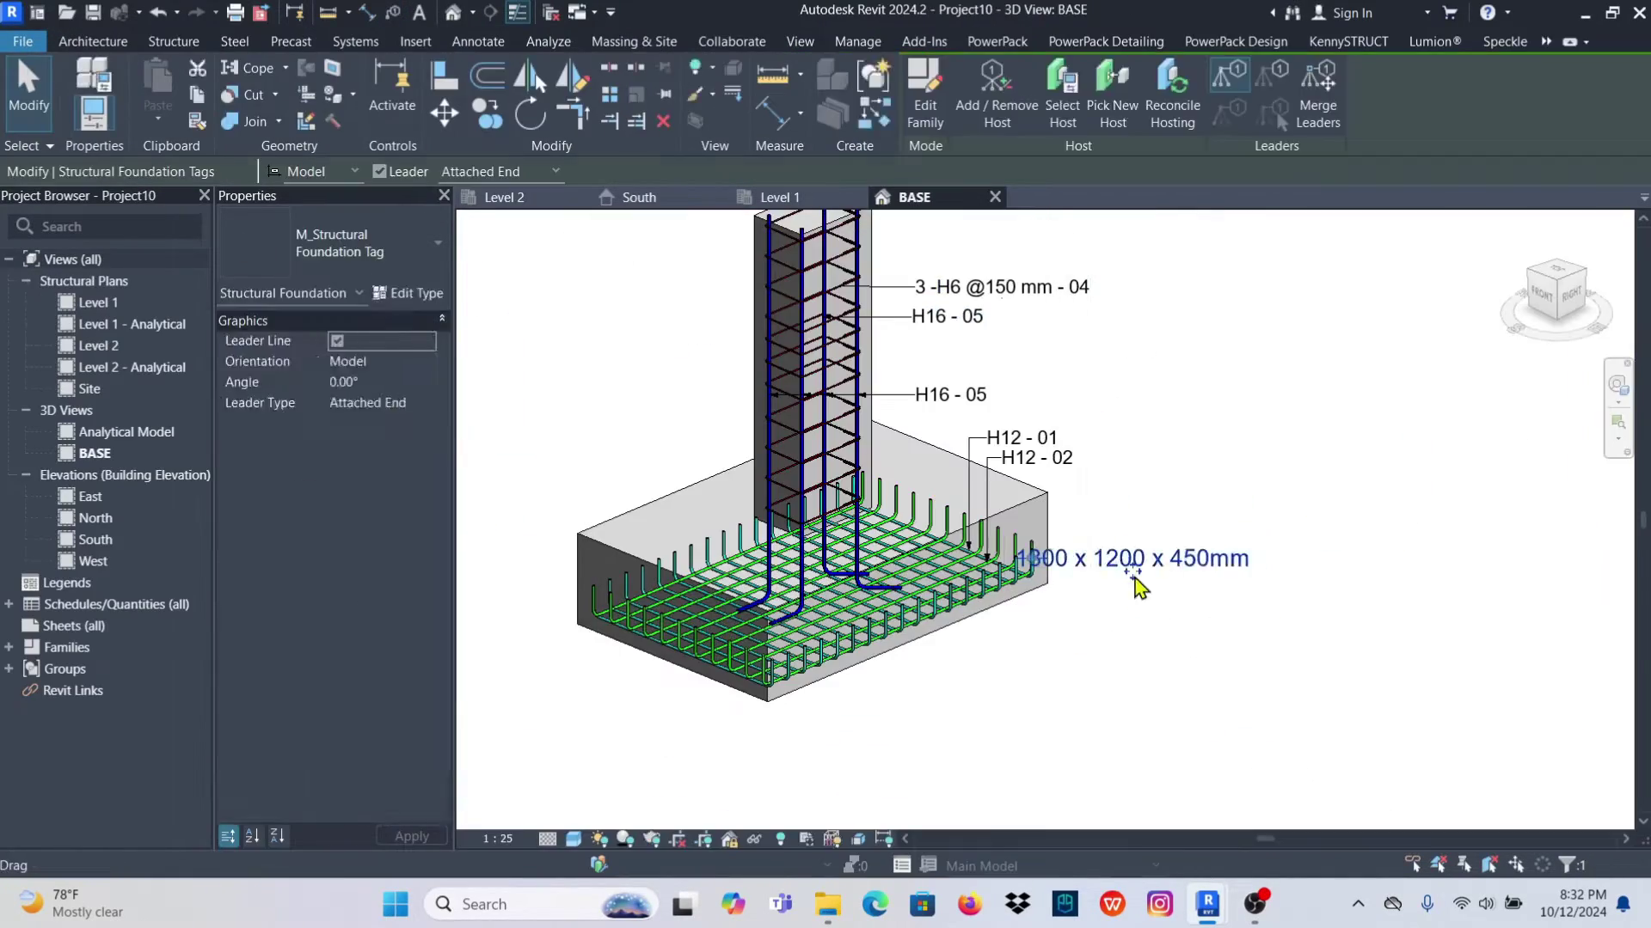
scroll(1143, 582, up, 2)
click(415, 297)
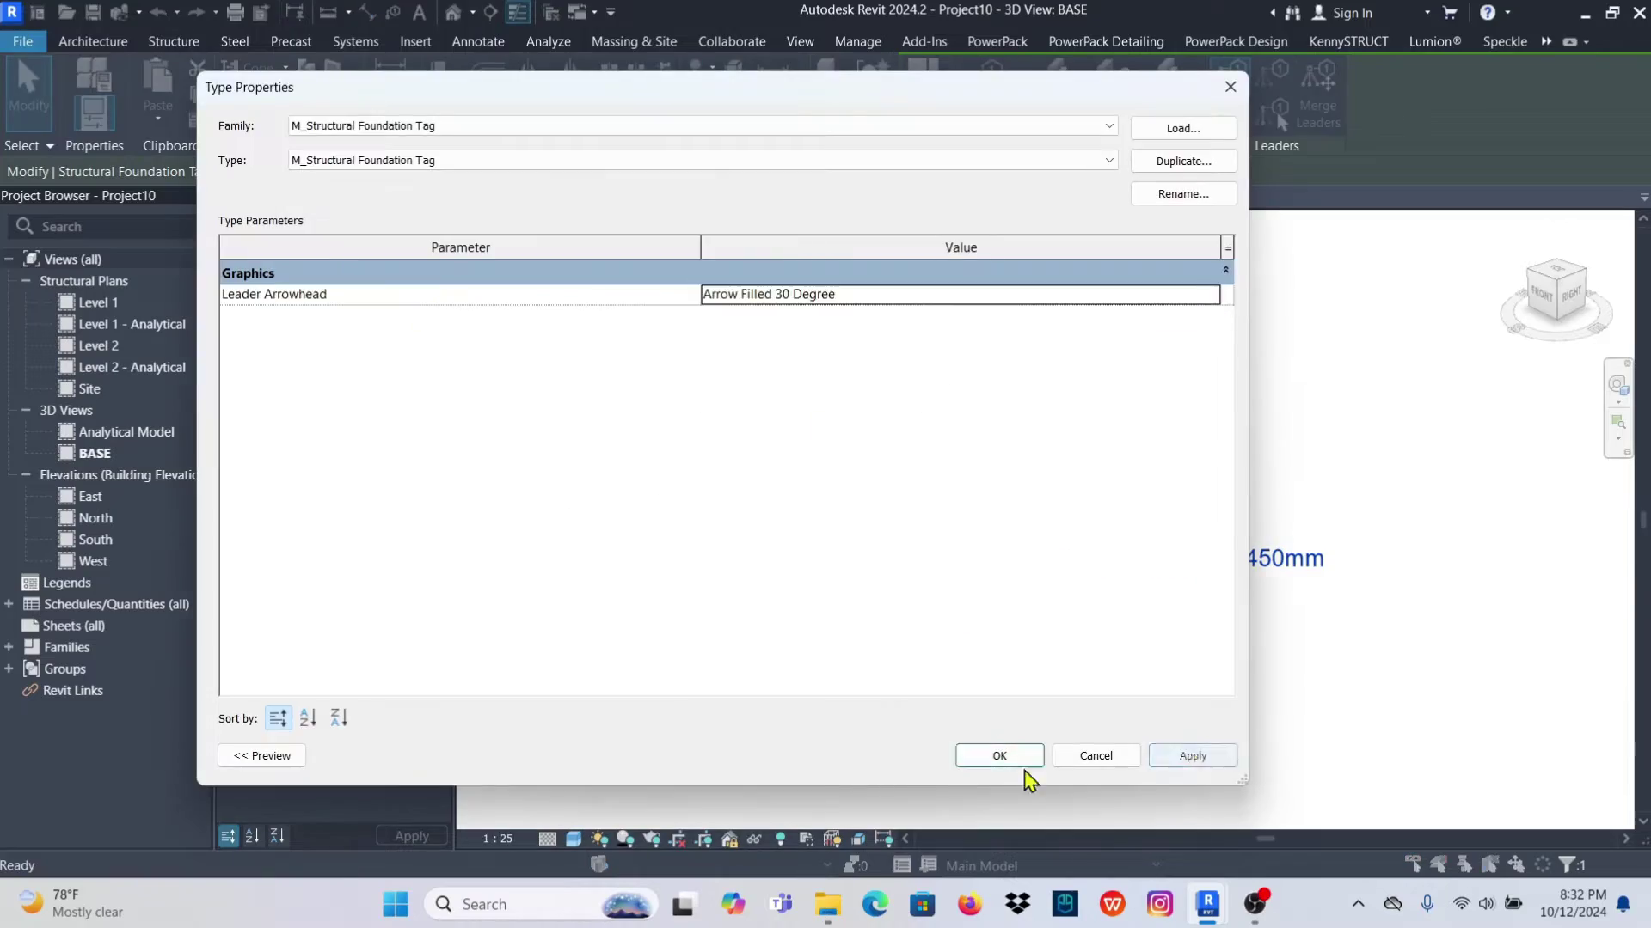
click(1024, 770)
Set suitable work planes and add aligned dimensions to the column section and to the footing's length, width and depth
key(Escape)
key(d)
key(i)
scroll(950, 330, up, 3)
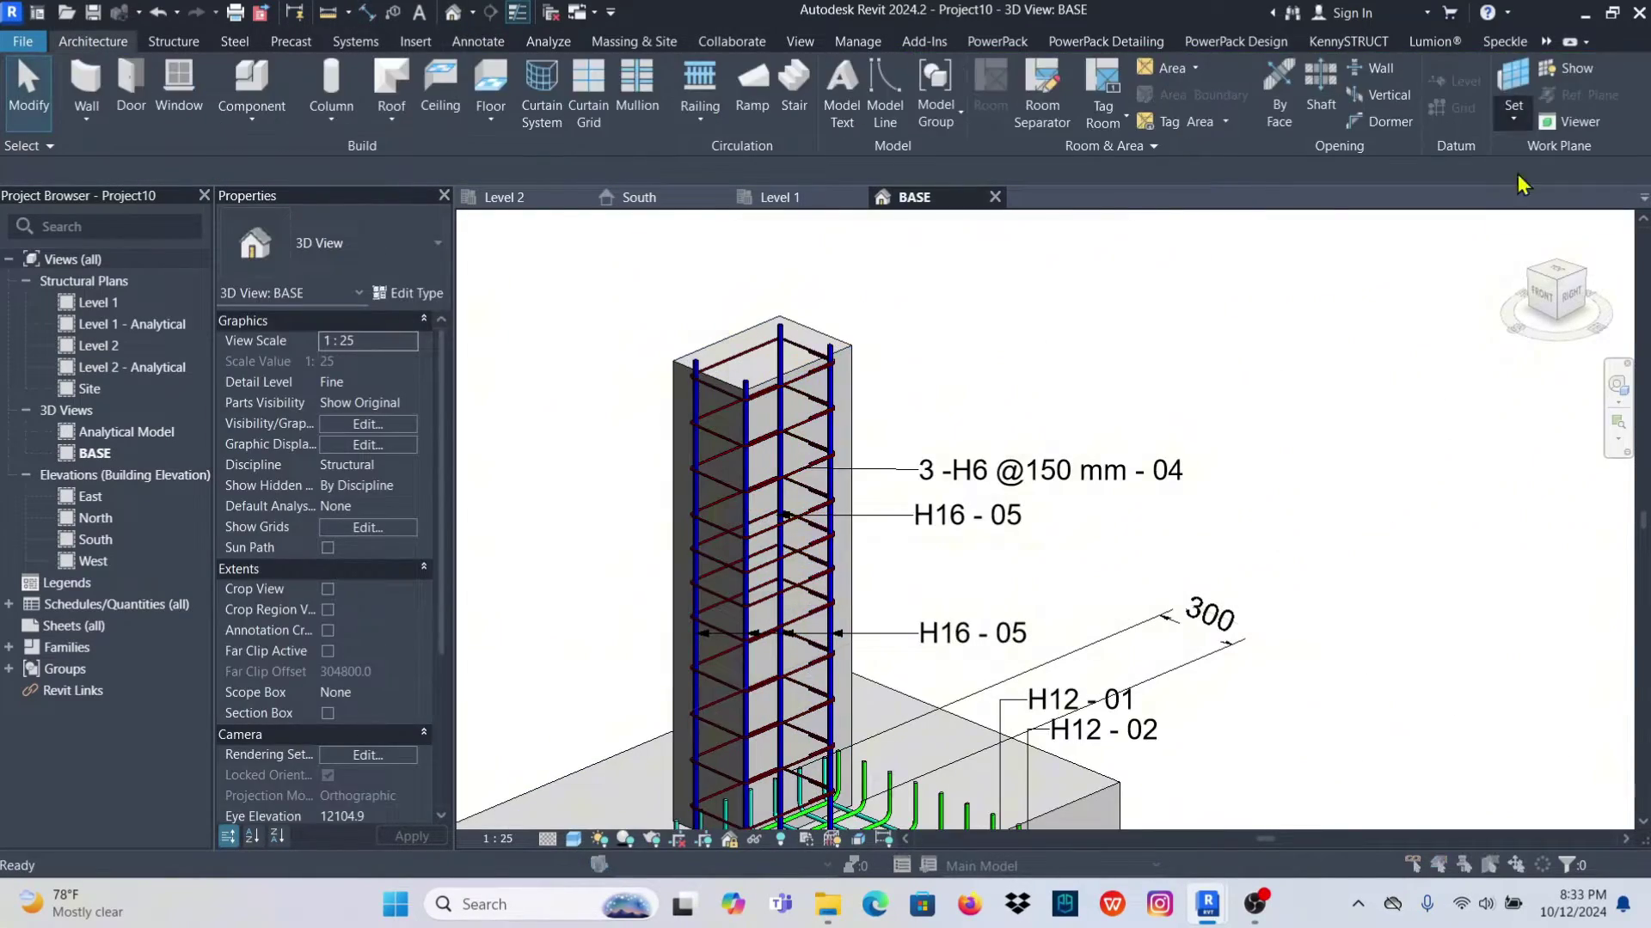
scroll(816, 361, up, 3)
key(d)
key(i)
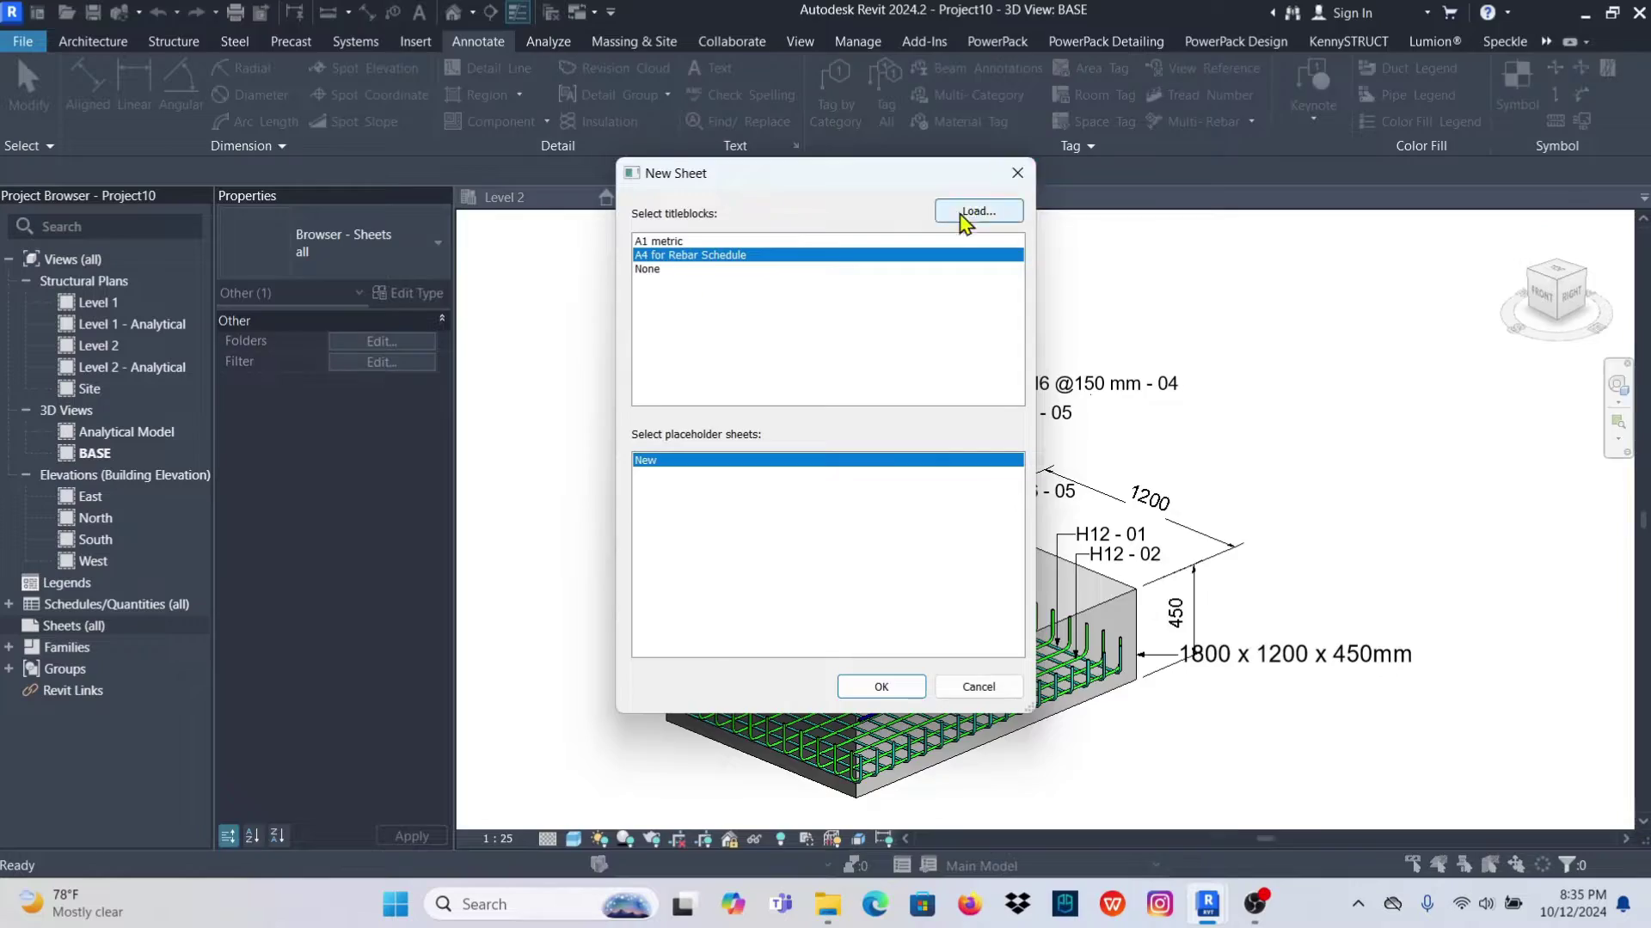
Create a new sheet with a loaded title block and place the BASE 3D view on it
click(969, 214)
click(445, 204)
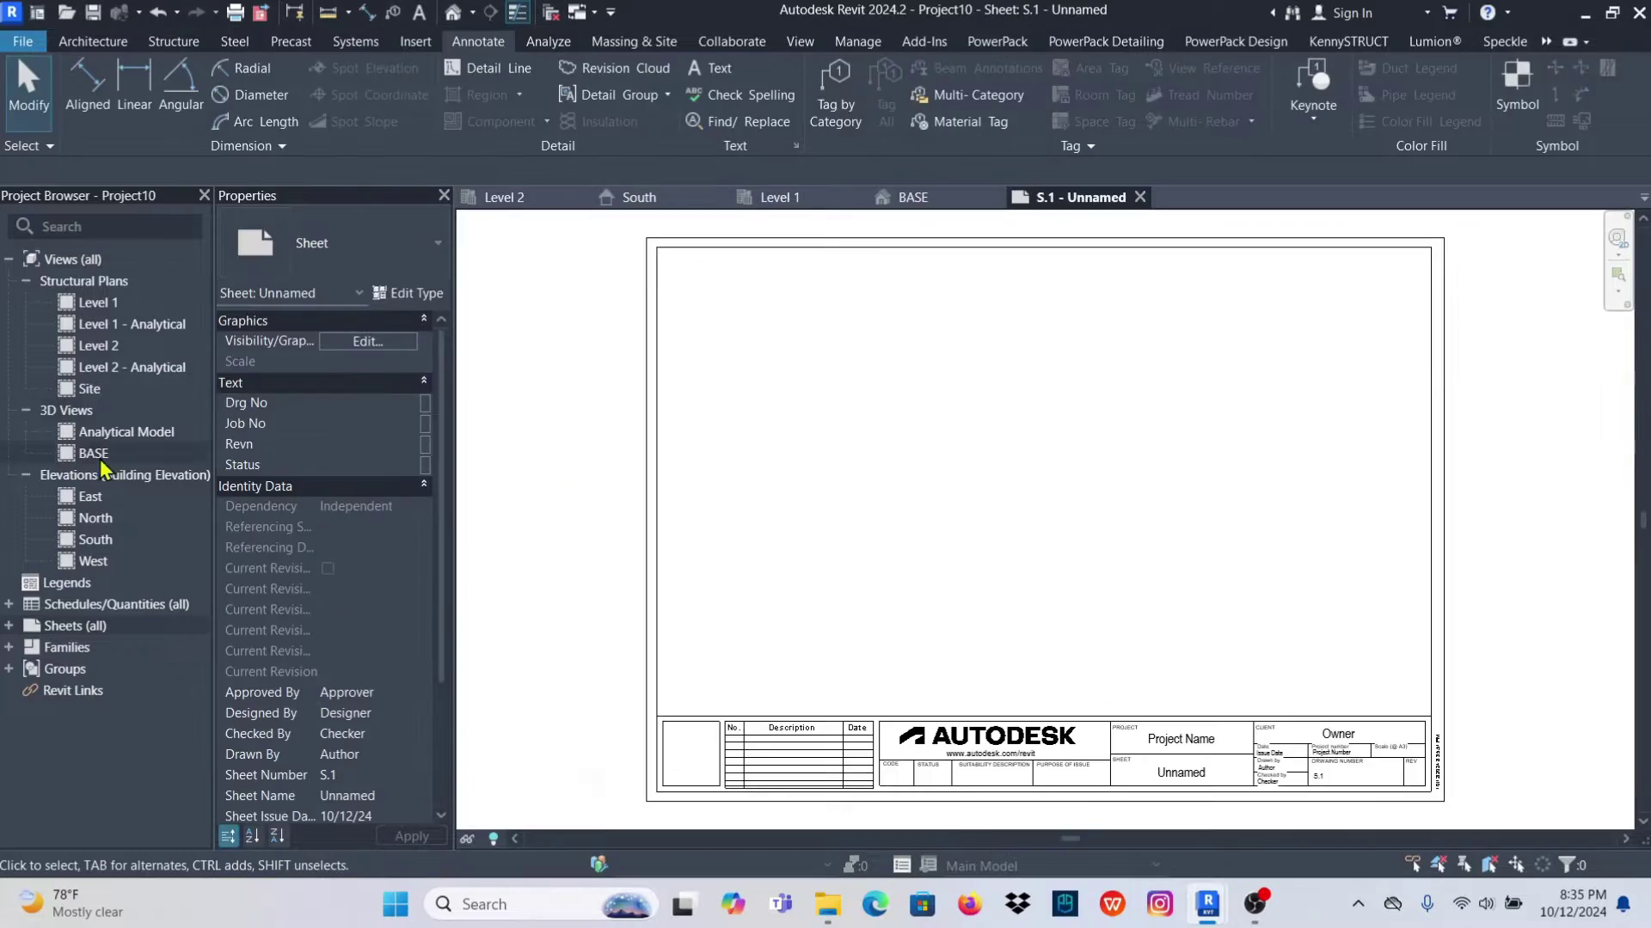
drag(93, 453, 1135, 490)
click(1135, 490)
key(Escape)
Examine the rebar tags, dimensions and view title of the BASE view on the sheet
scroll(956, 297, up, 3)
scroll(956, 297, up, 2)
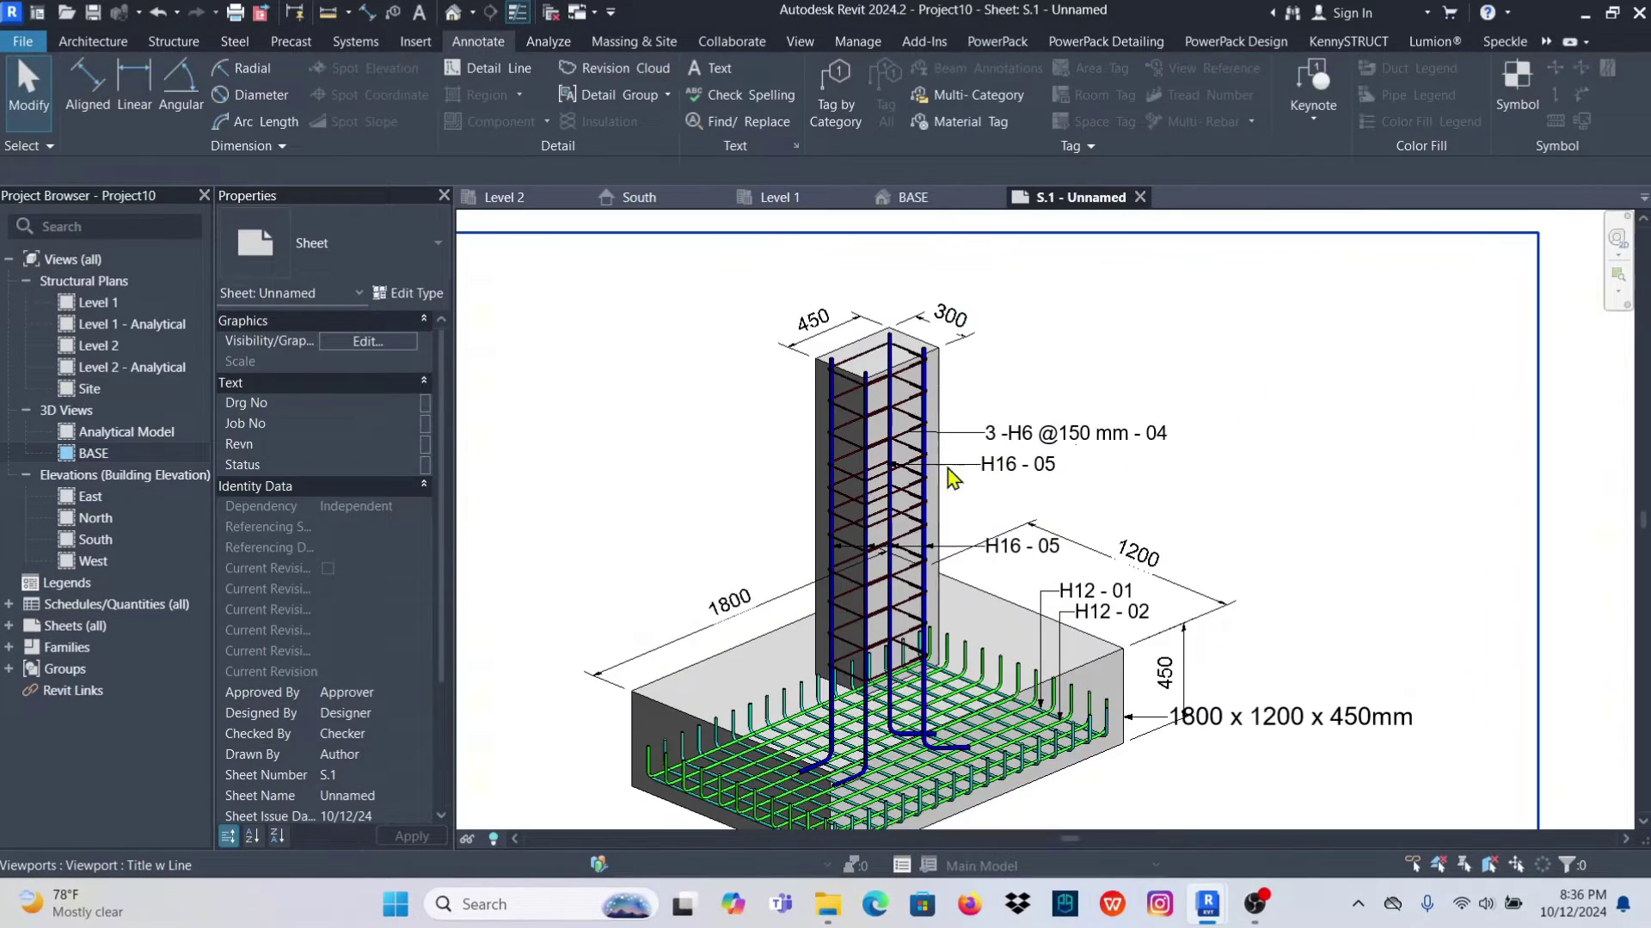
scroll(950, 477, down, 3)
scroll(1251, 712, up, 4)
scroll(1251, 712, down, 5)
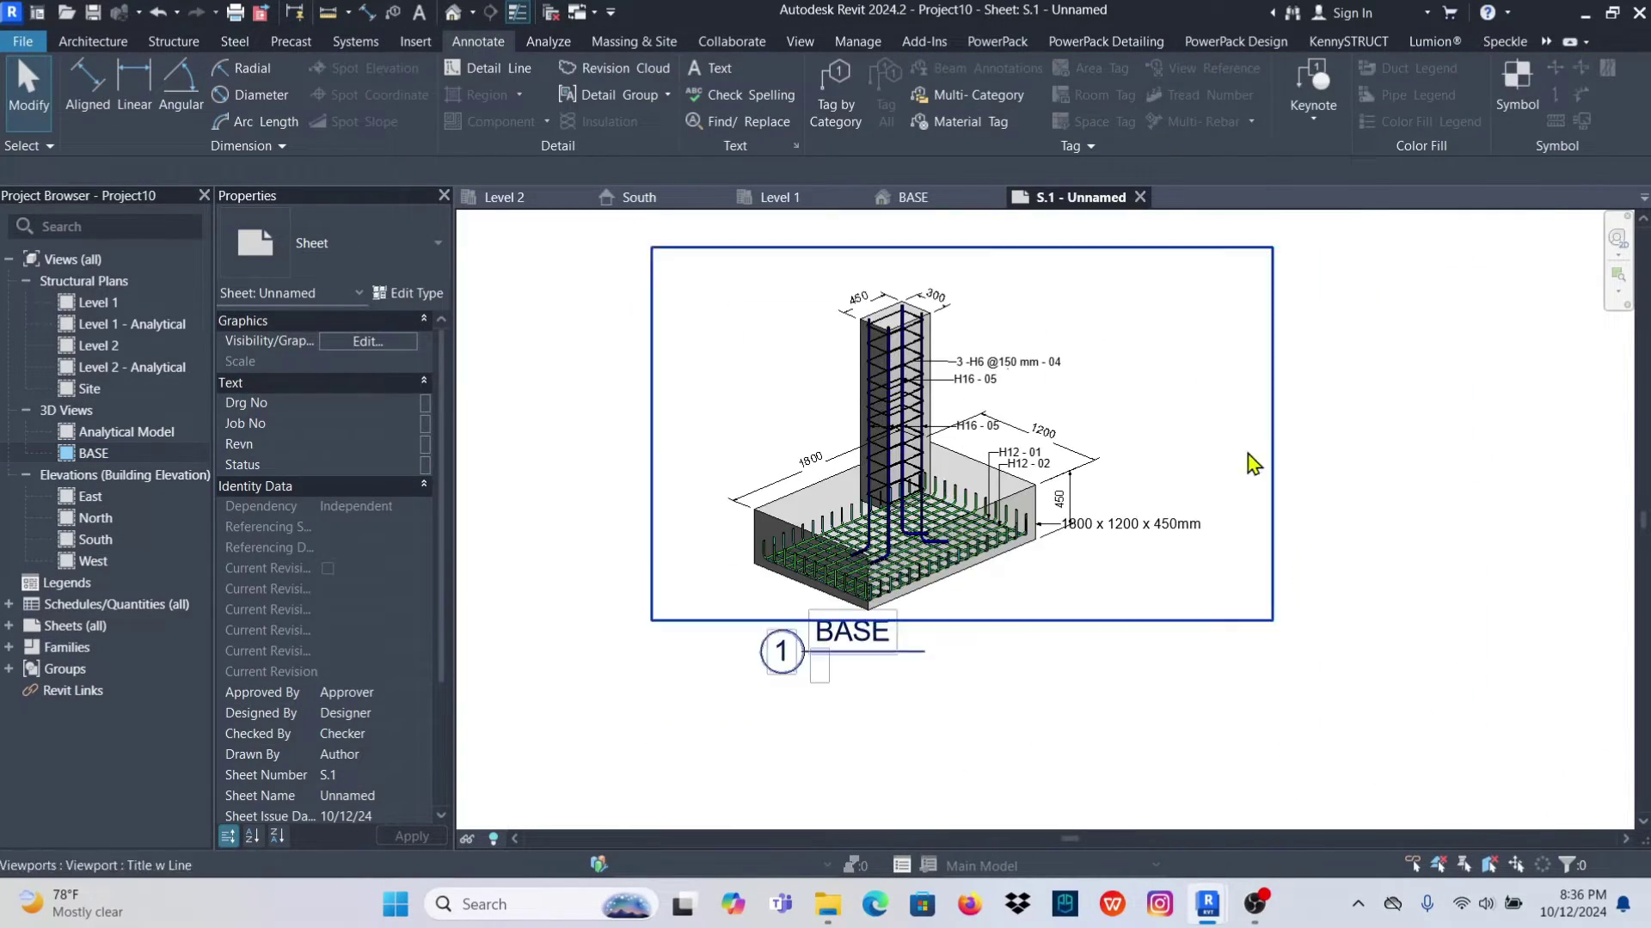
middle_drag(1246, 461, 1361, 526)
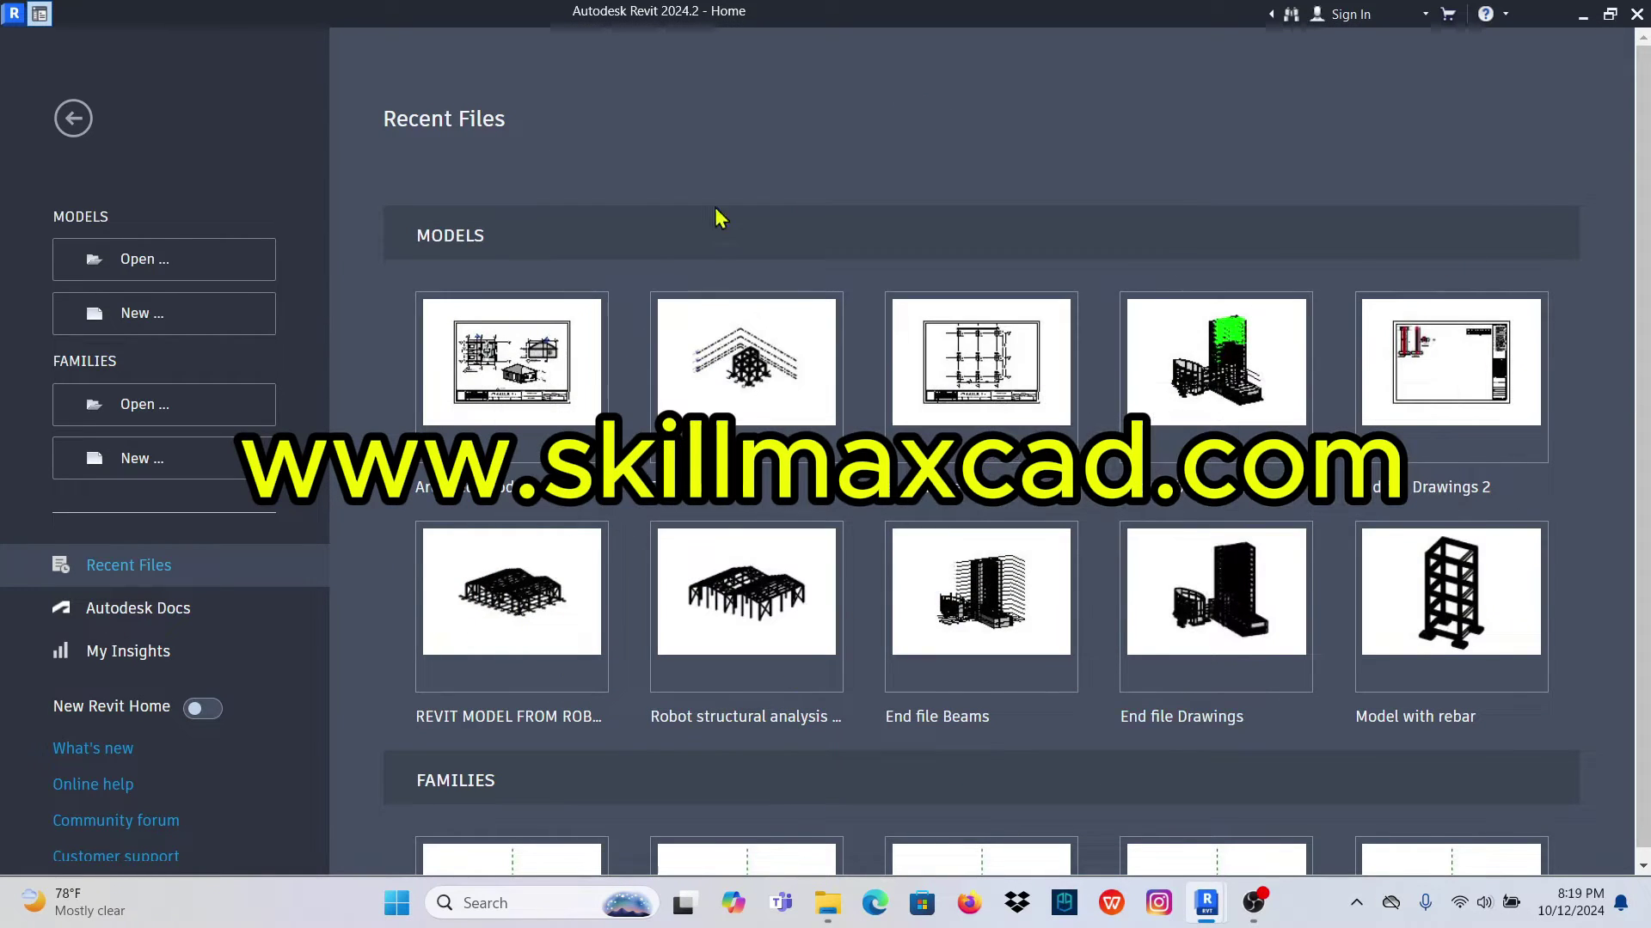
Create a new project from the Structural Analysis-DefaultGBRENU.rte template in the English templates folder
click(153, 318)
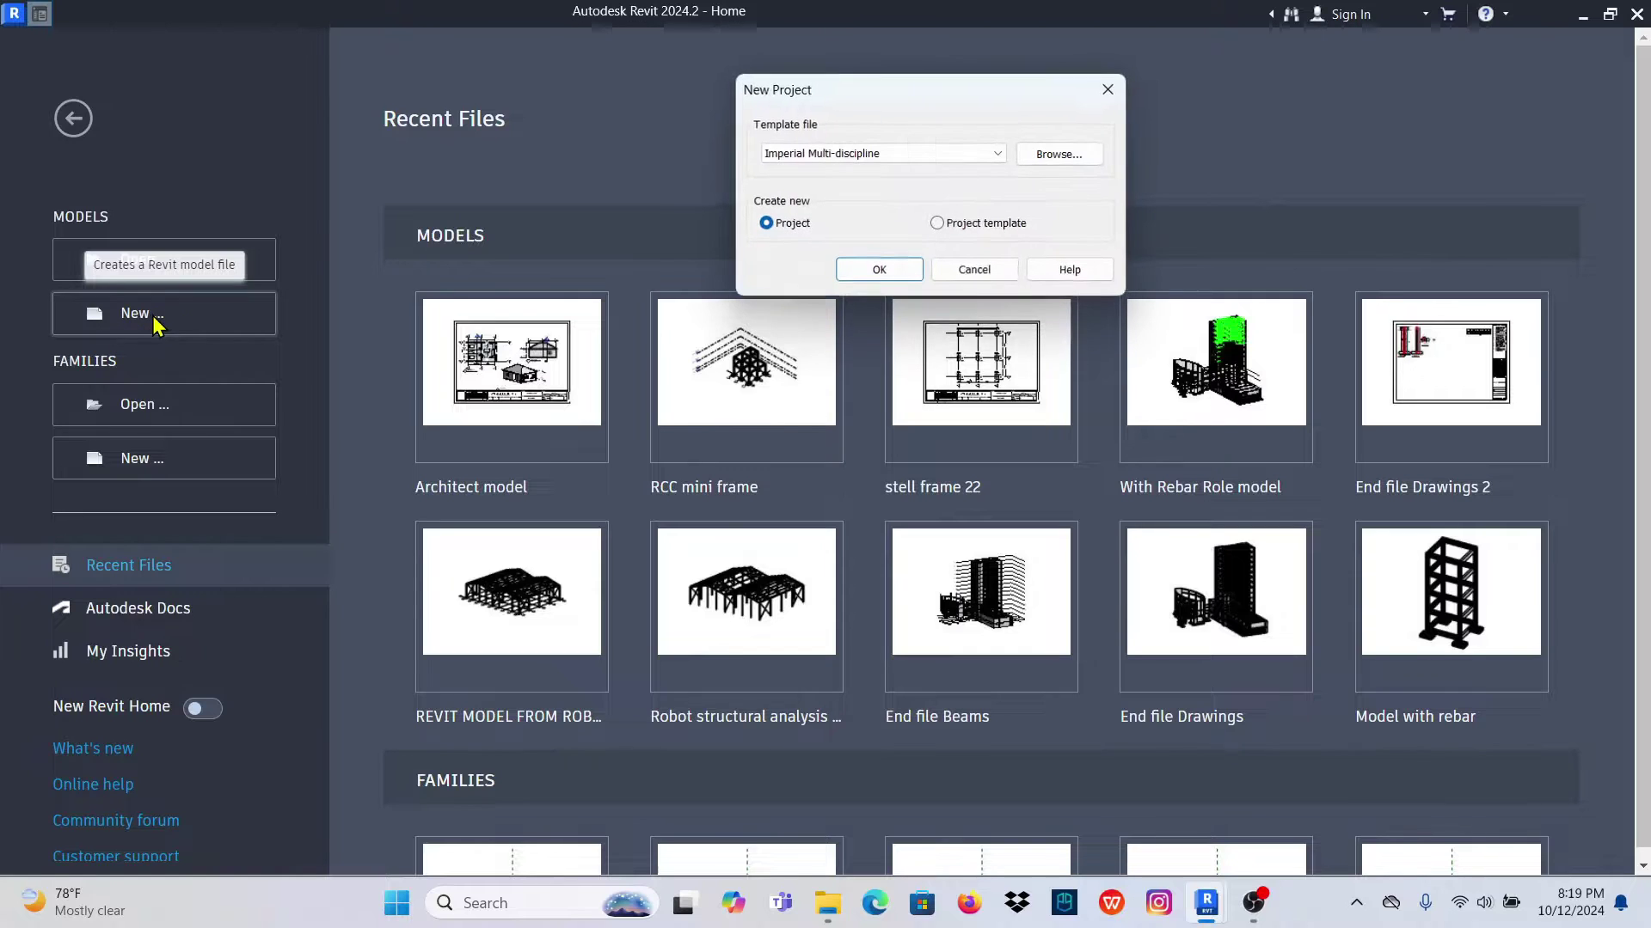
click(995, 157)
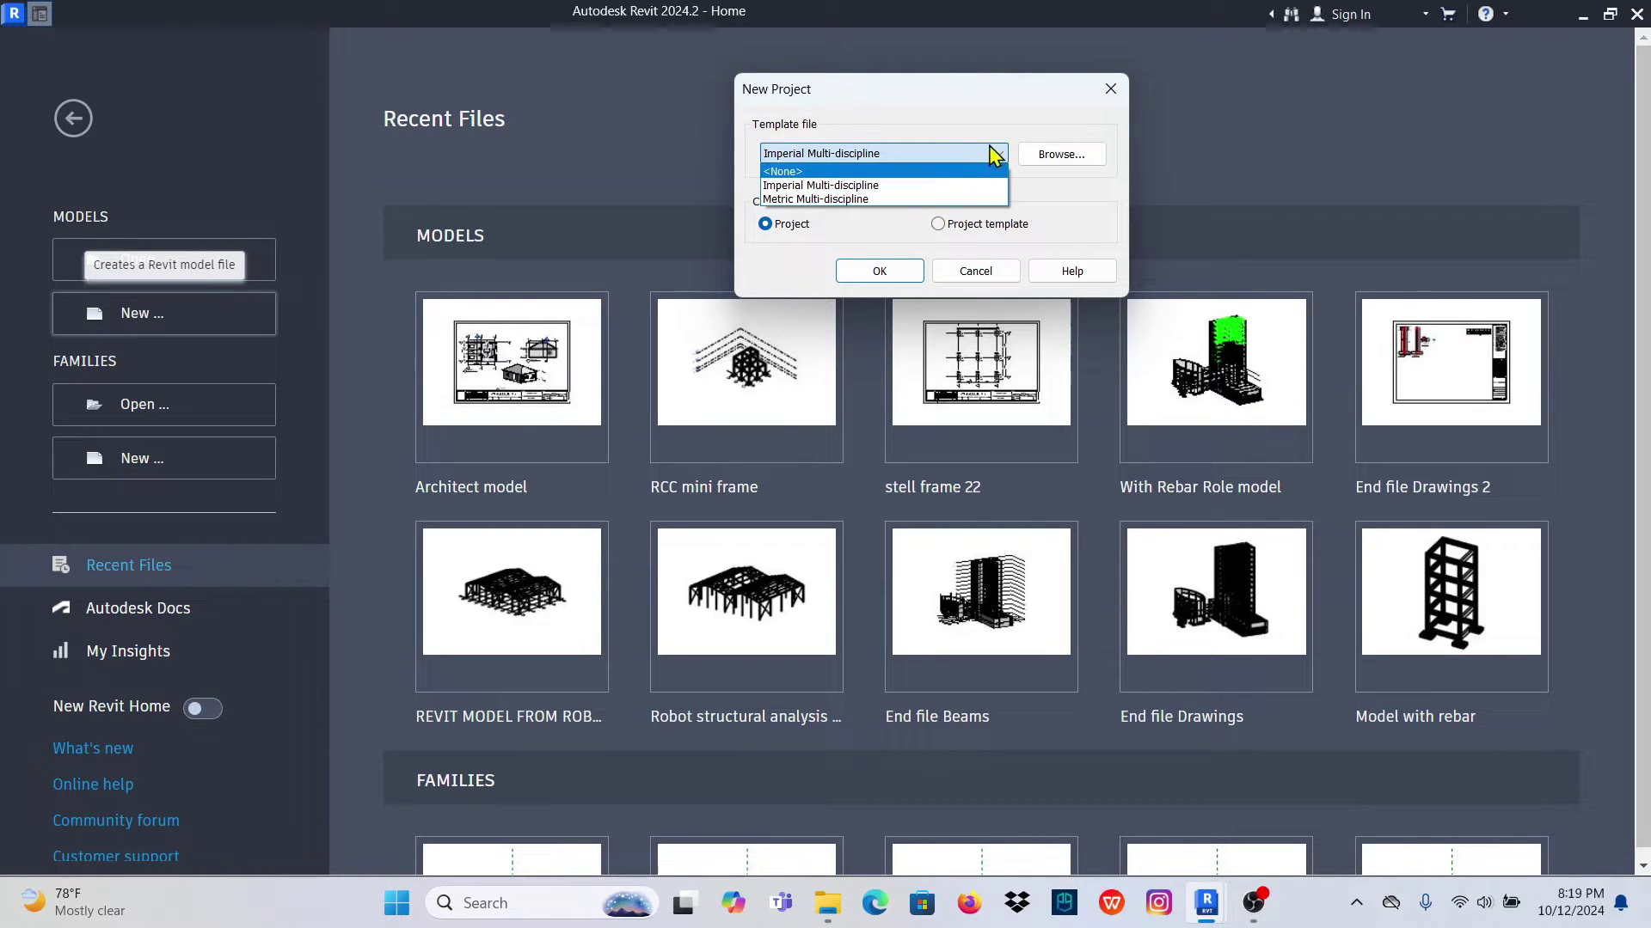
click(995, 157)
click(1063, 155)
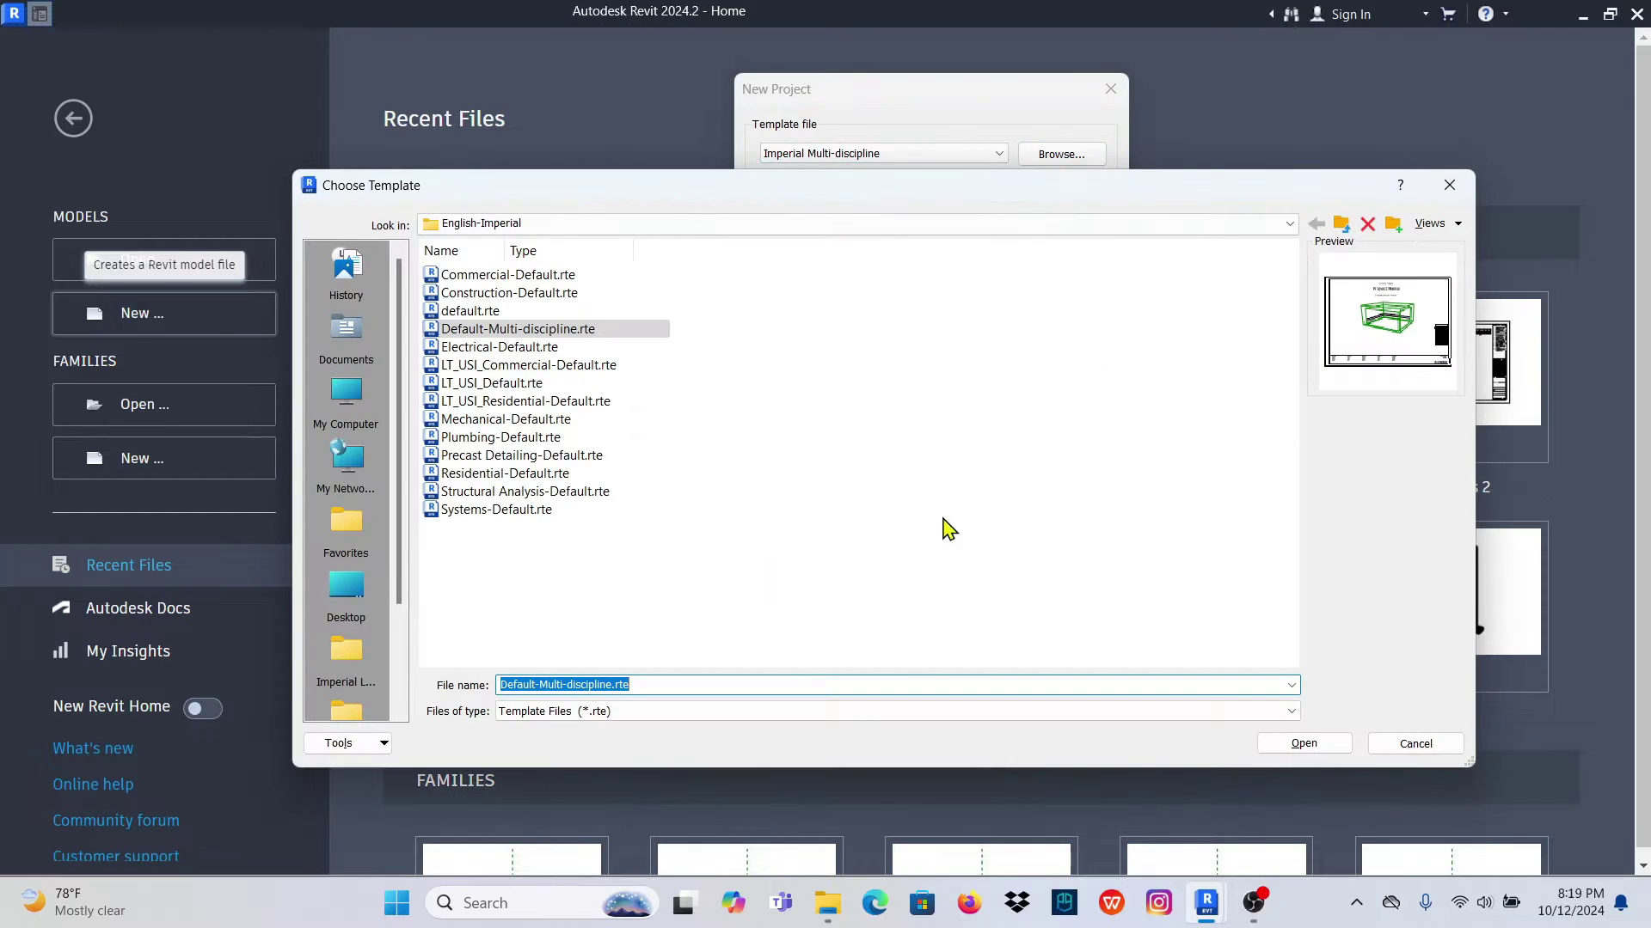
click(1290, 224)
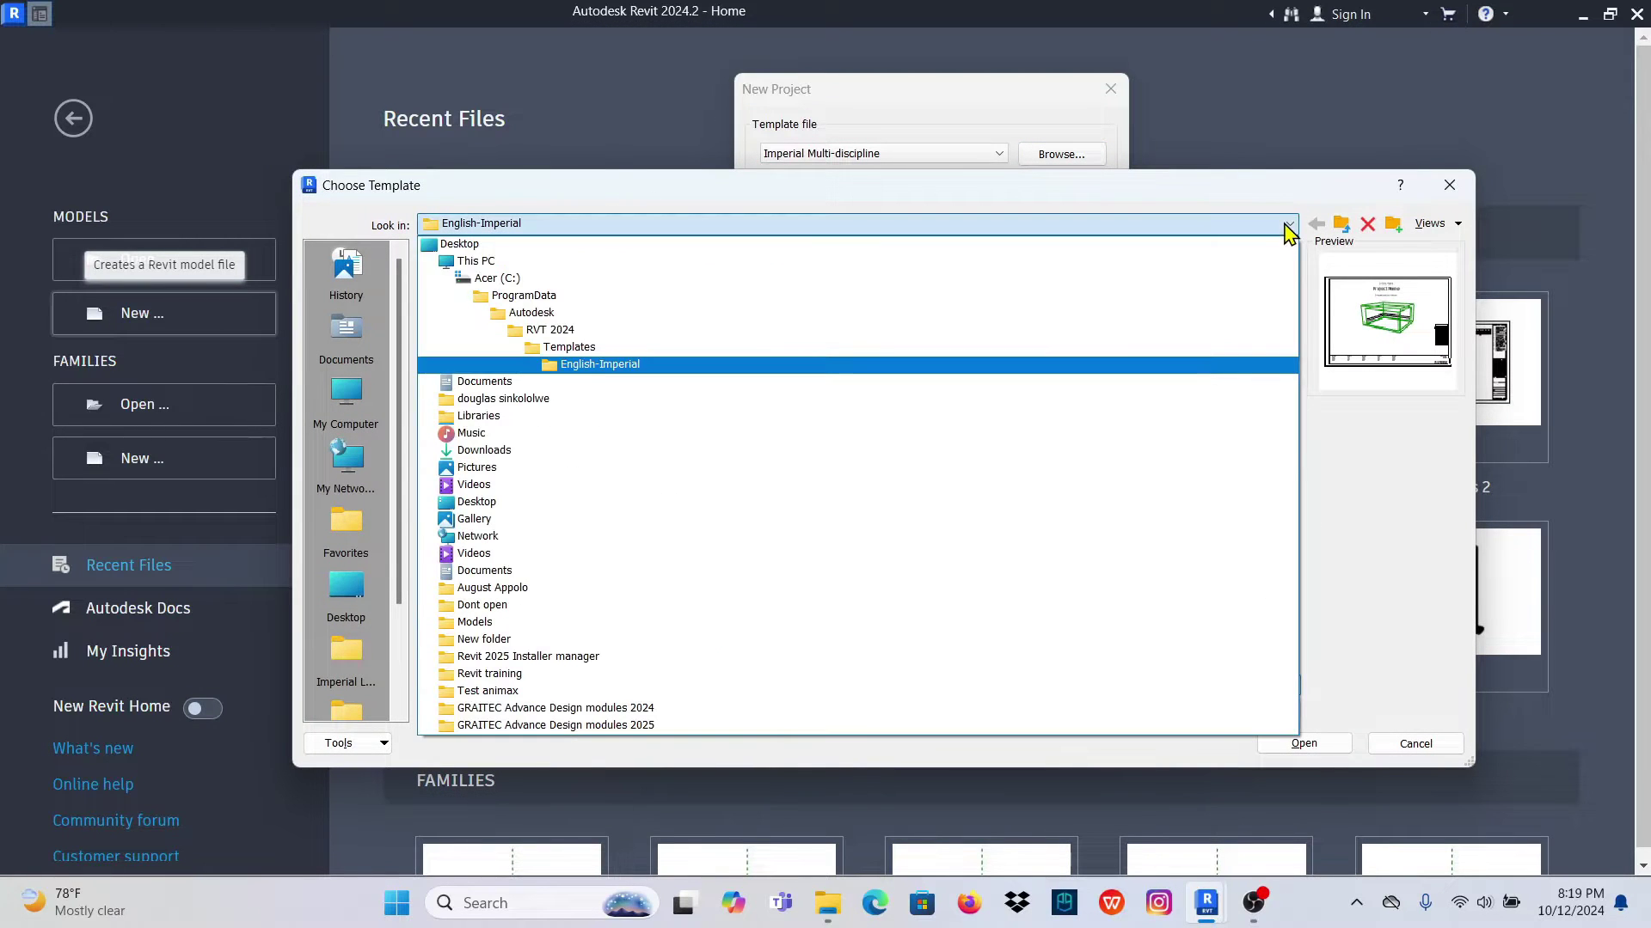
click(592, 351)
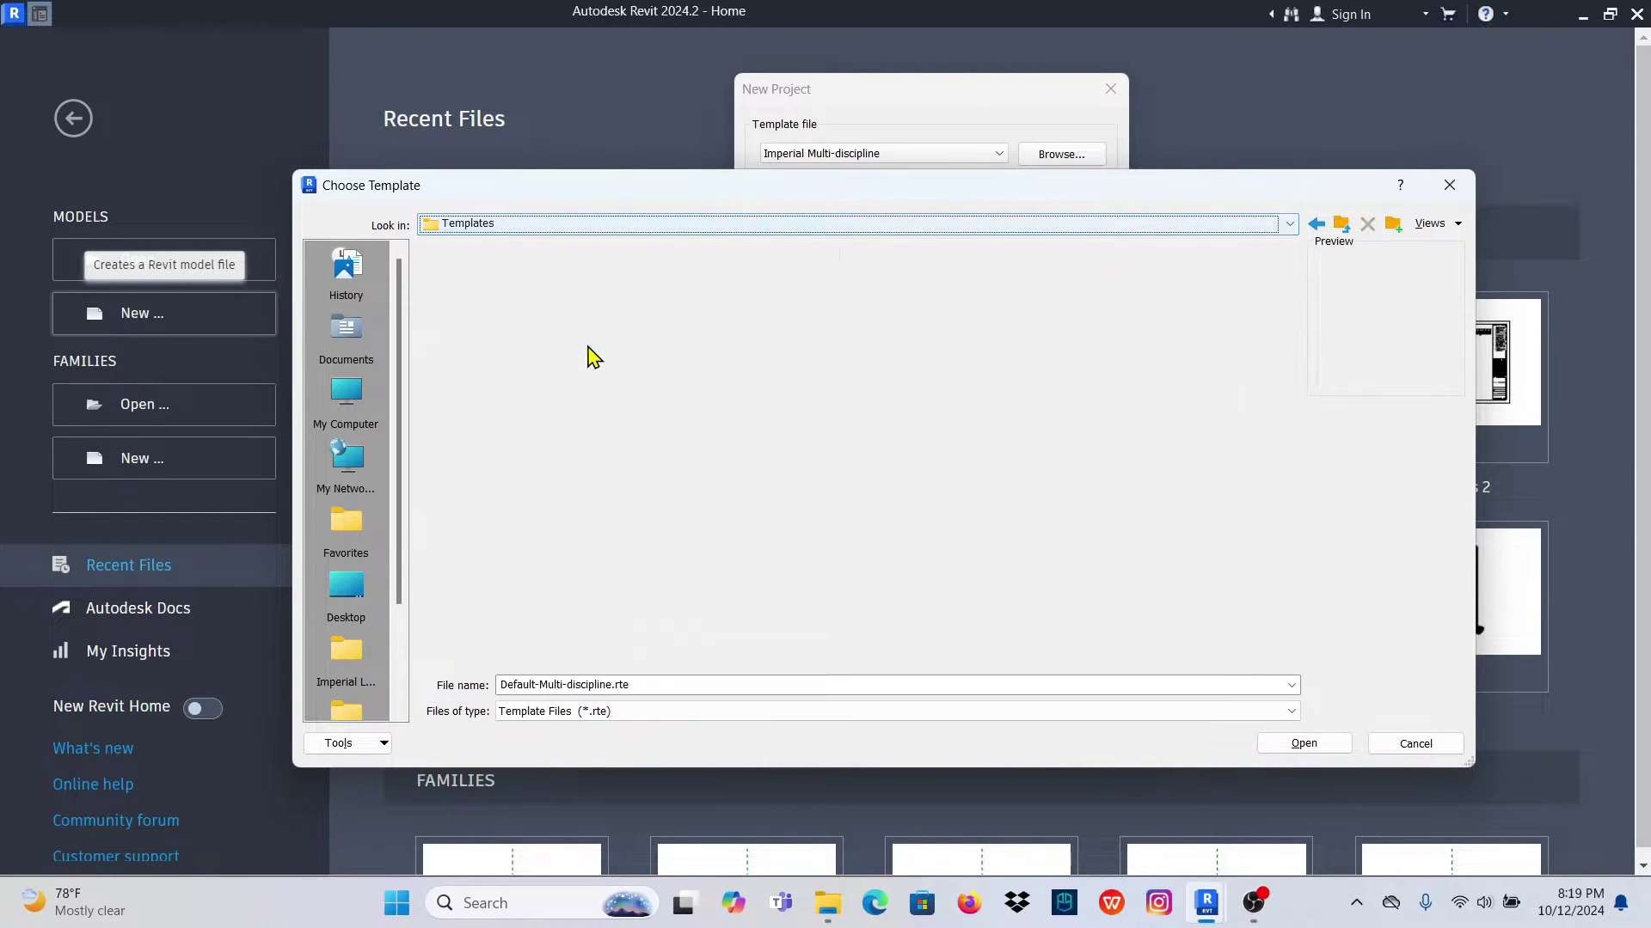
double_click(485, 313)
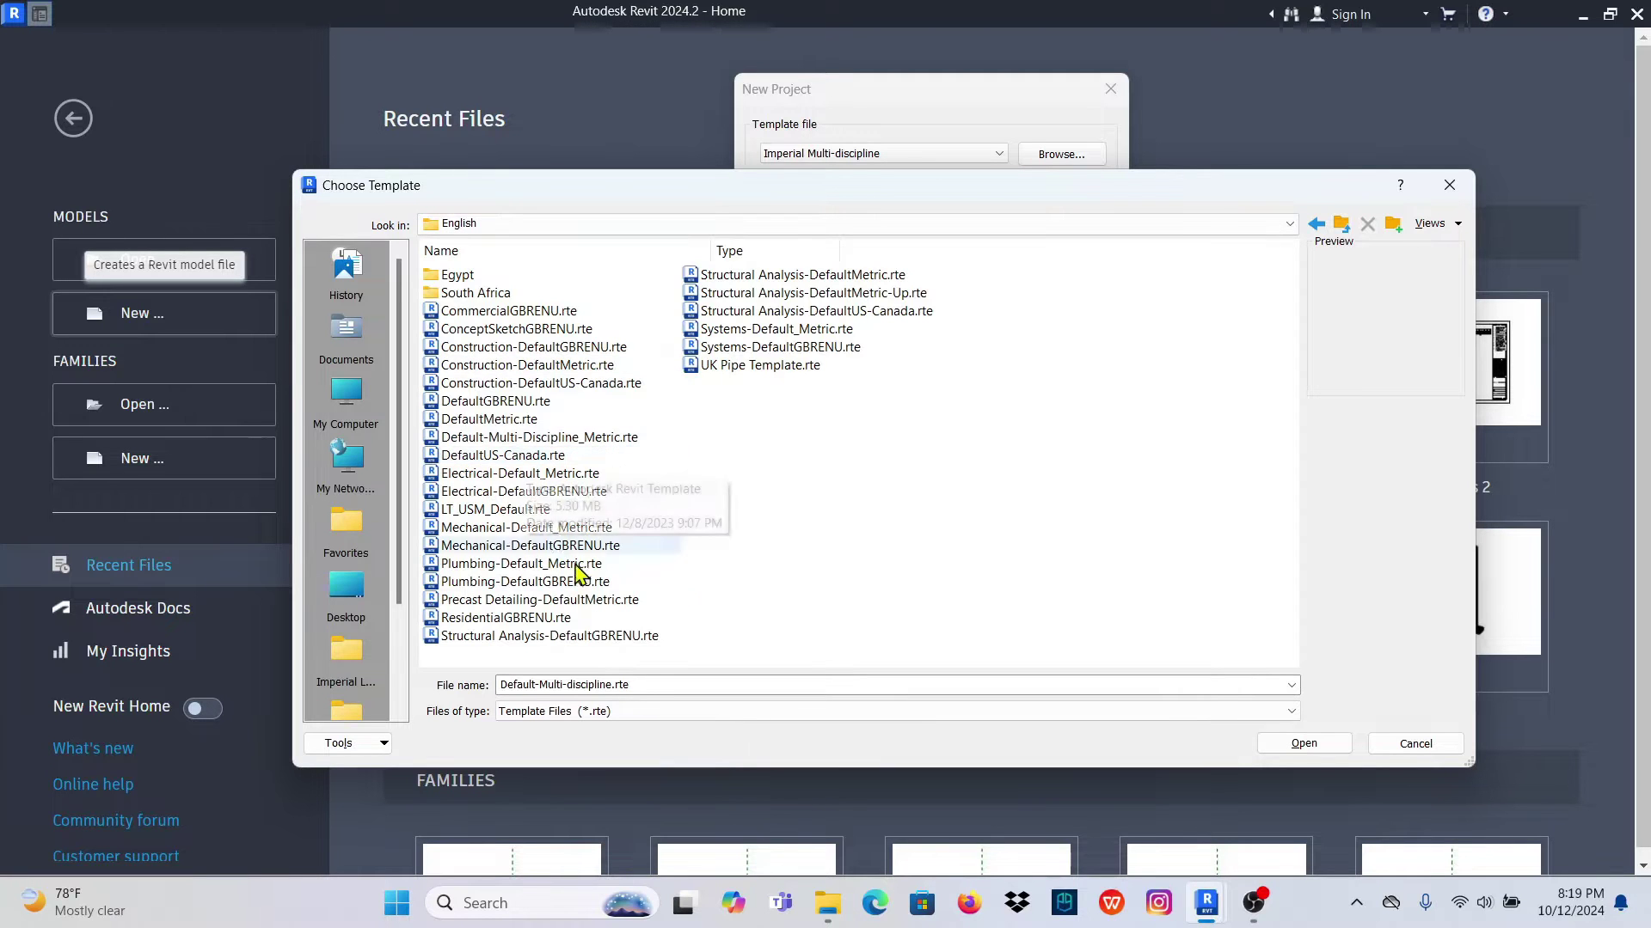
click(485, 637)
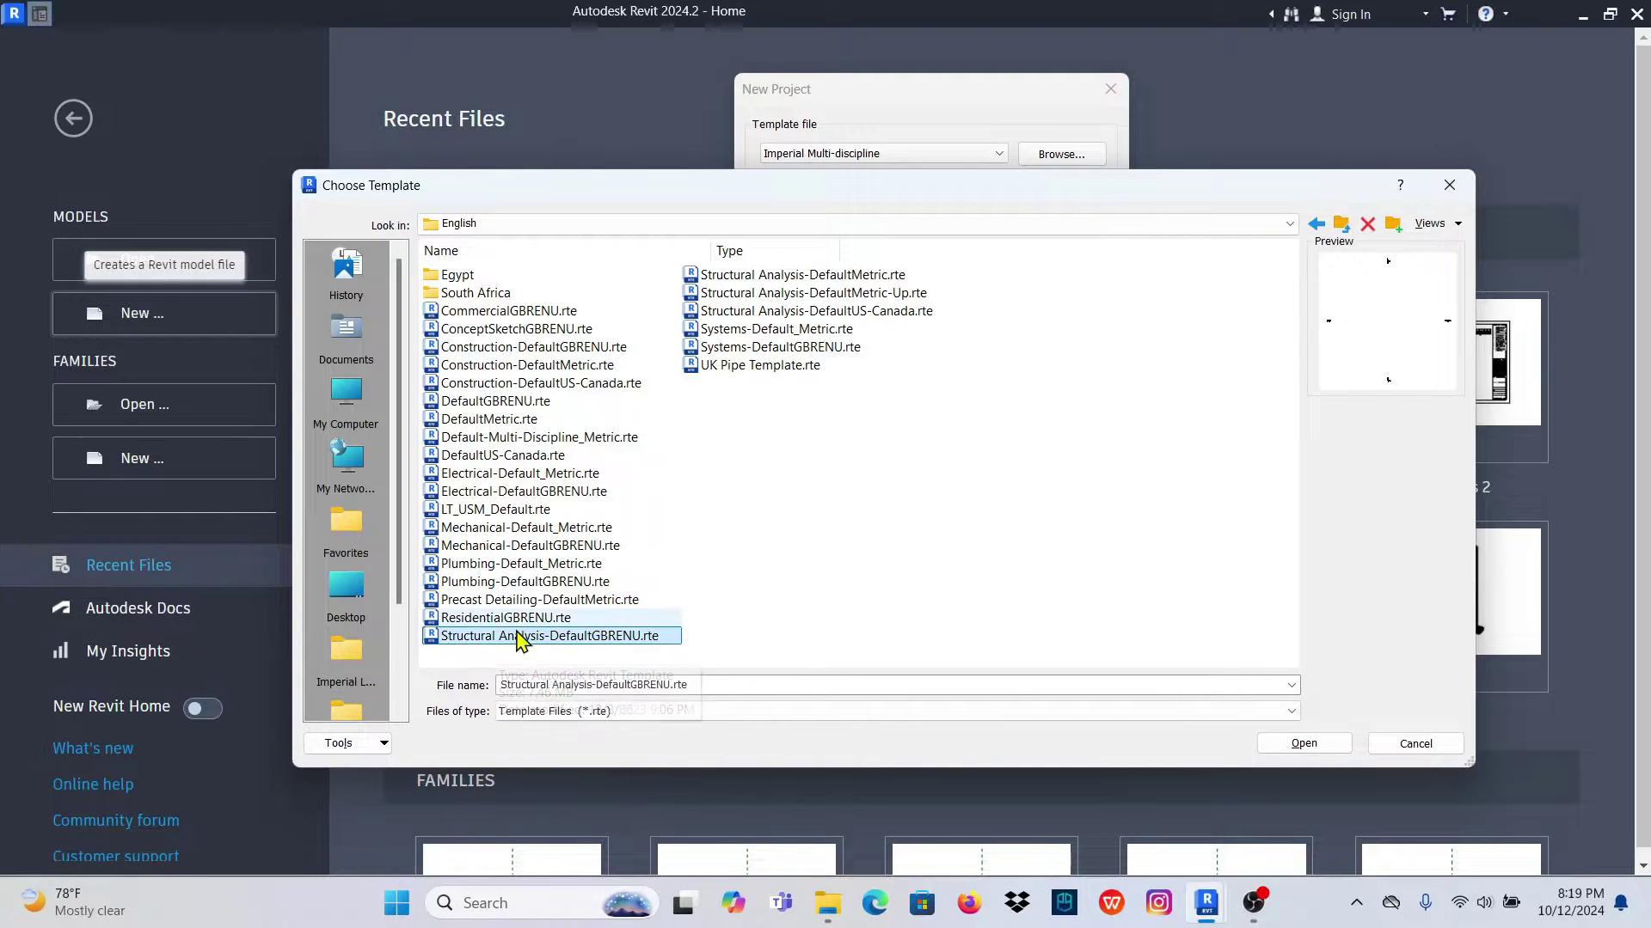
click(1307, 745)
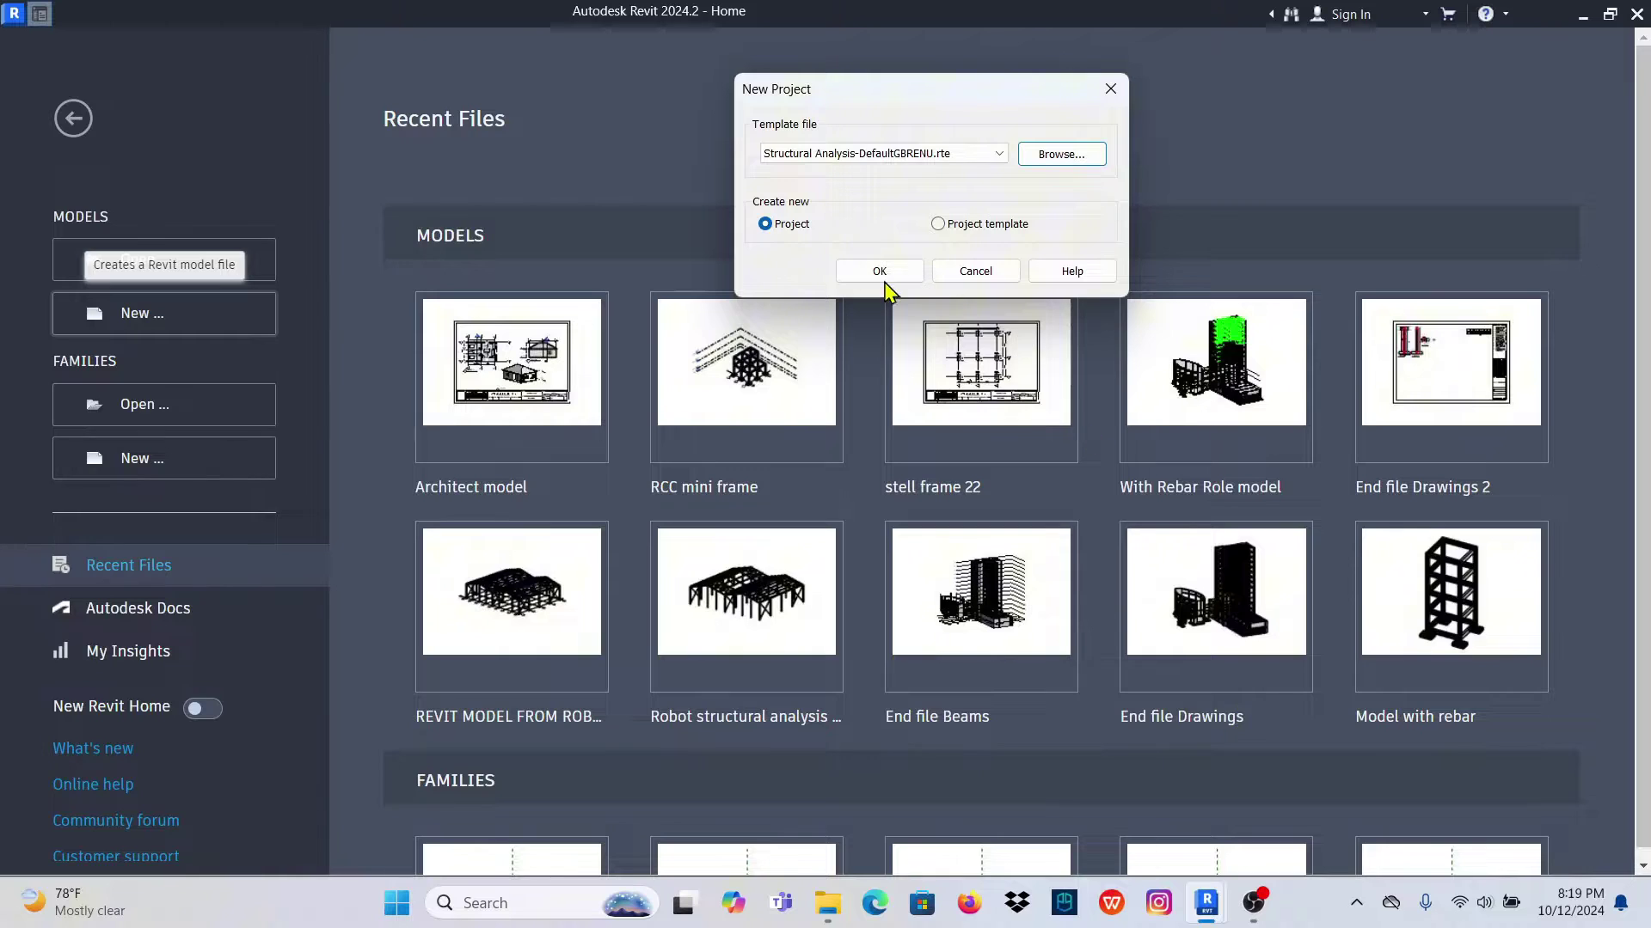
click(880, 273)
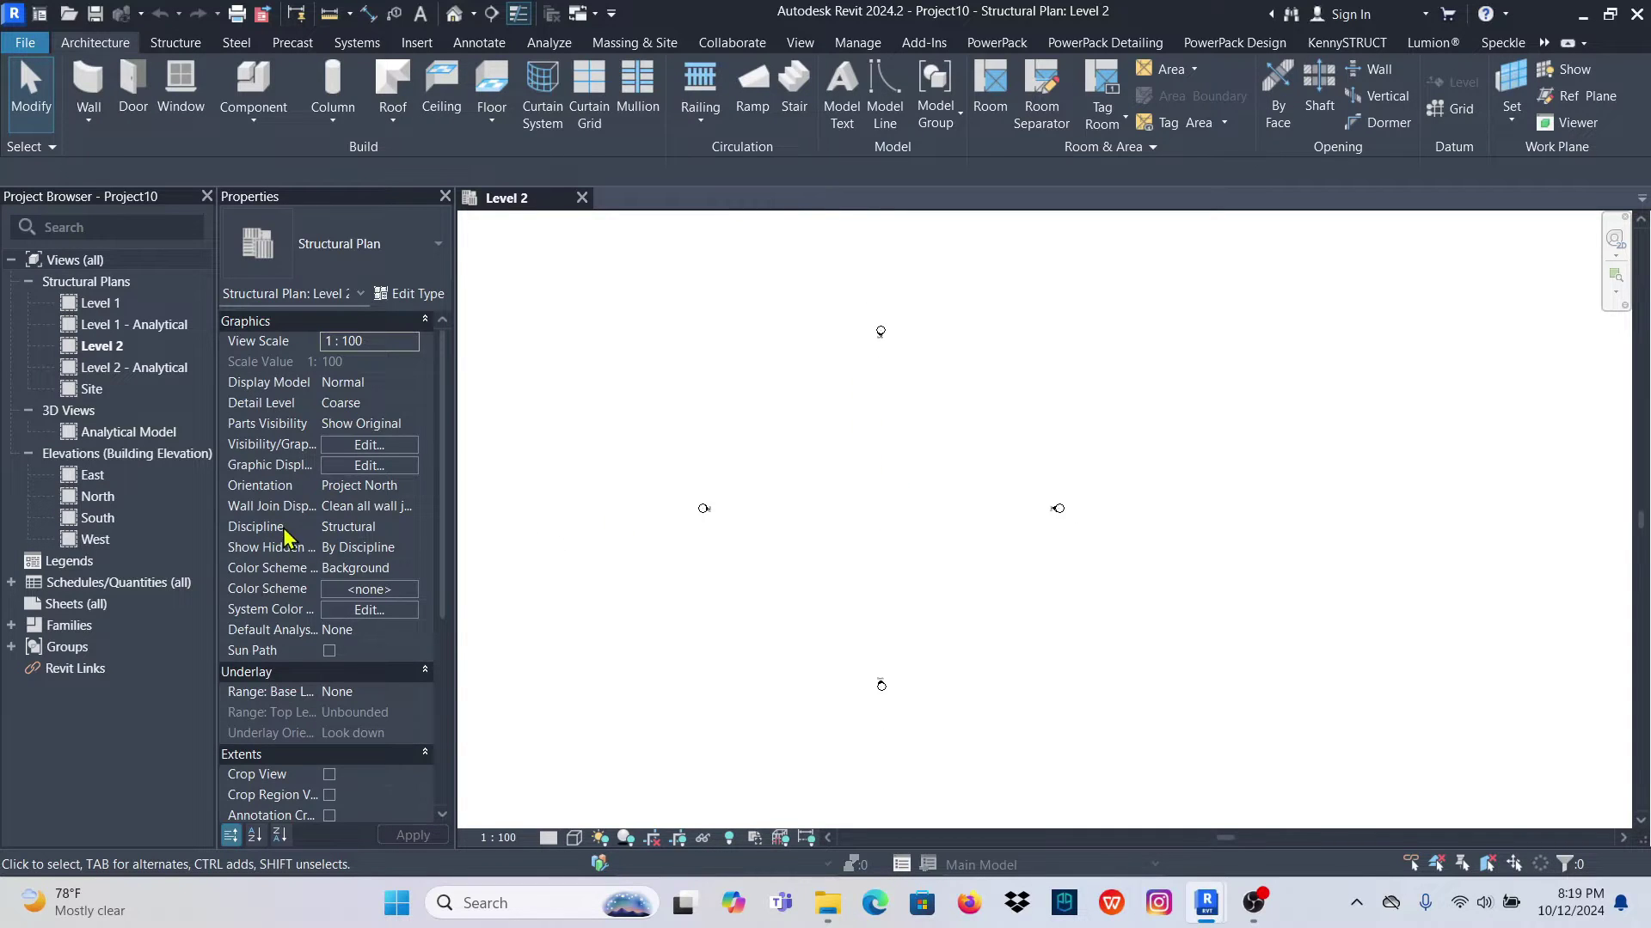
In the South elevation, set the height of Level 2 above Level 1 to 1500 mm
double_click(99, 518)
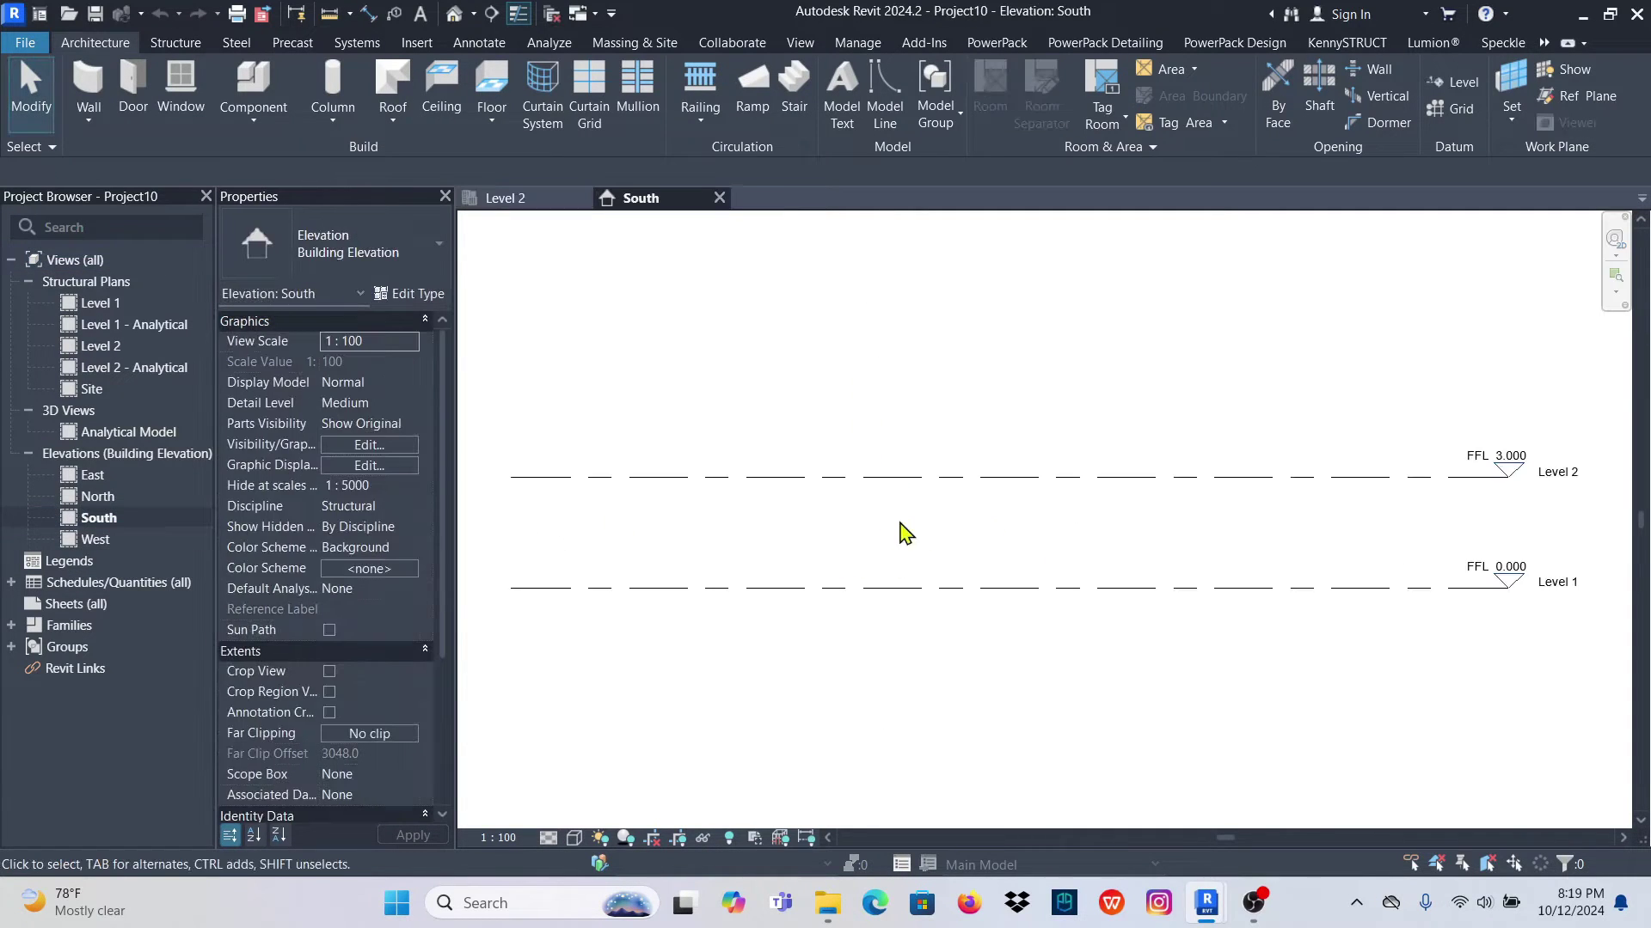
scroll(902, 529, down, 2)
click(993, 496)
scroll(737, 537, up, 3)
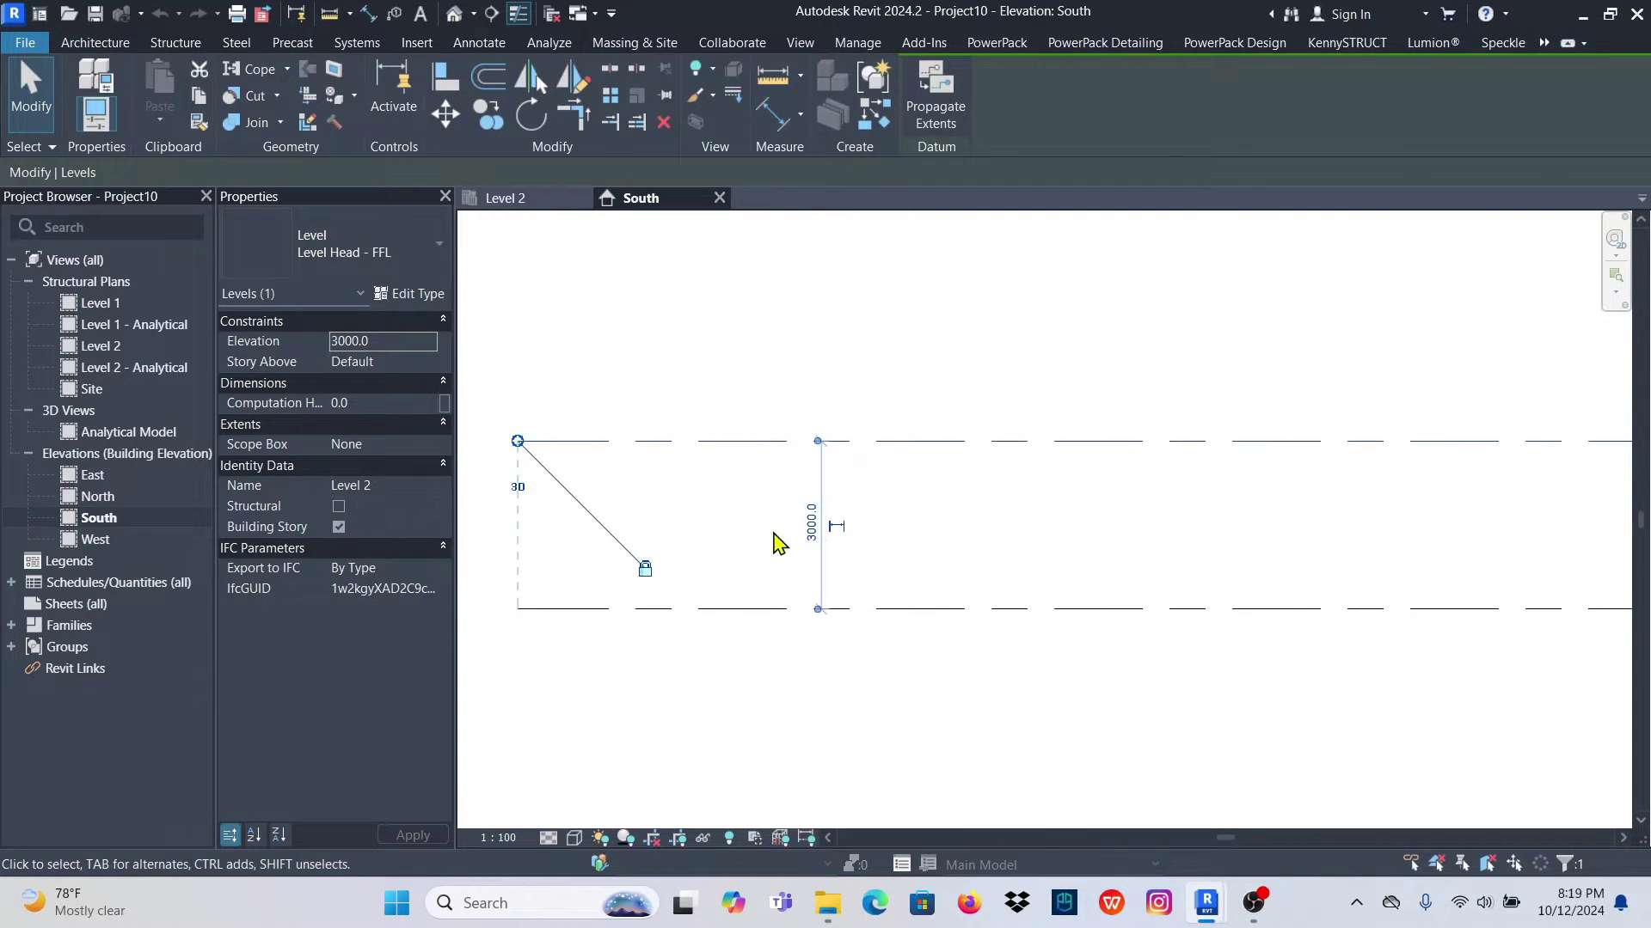
scroll(871, 519, down, 2)
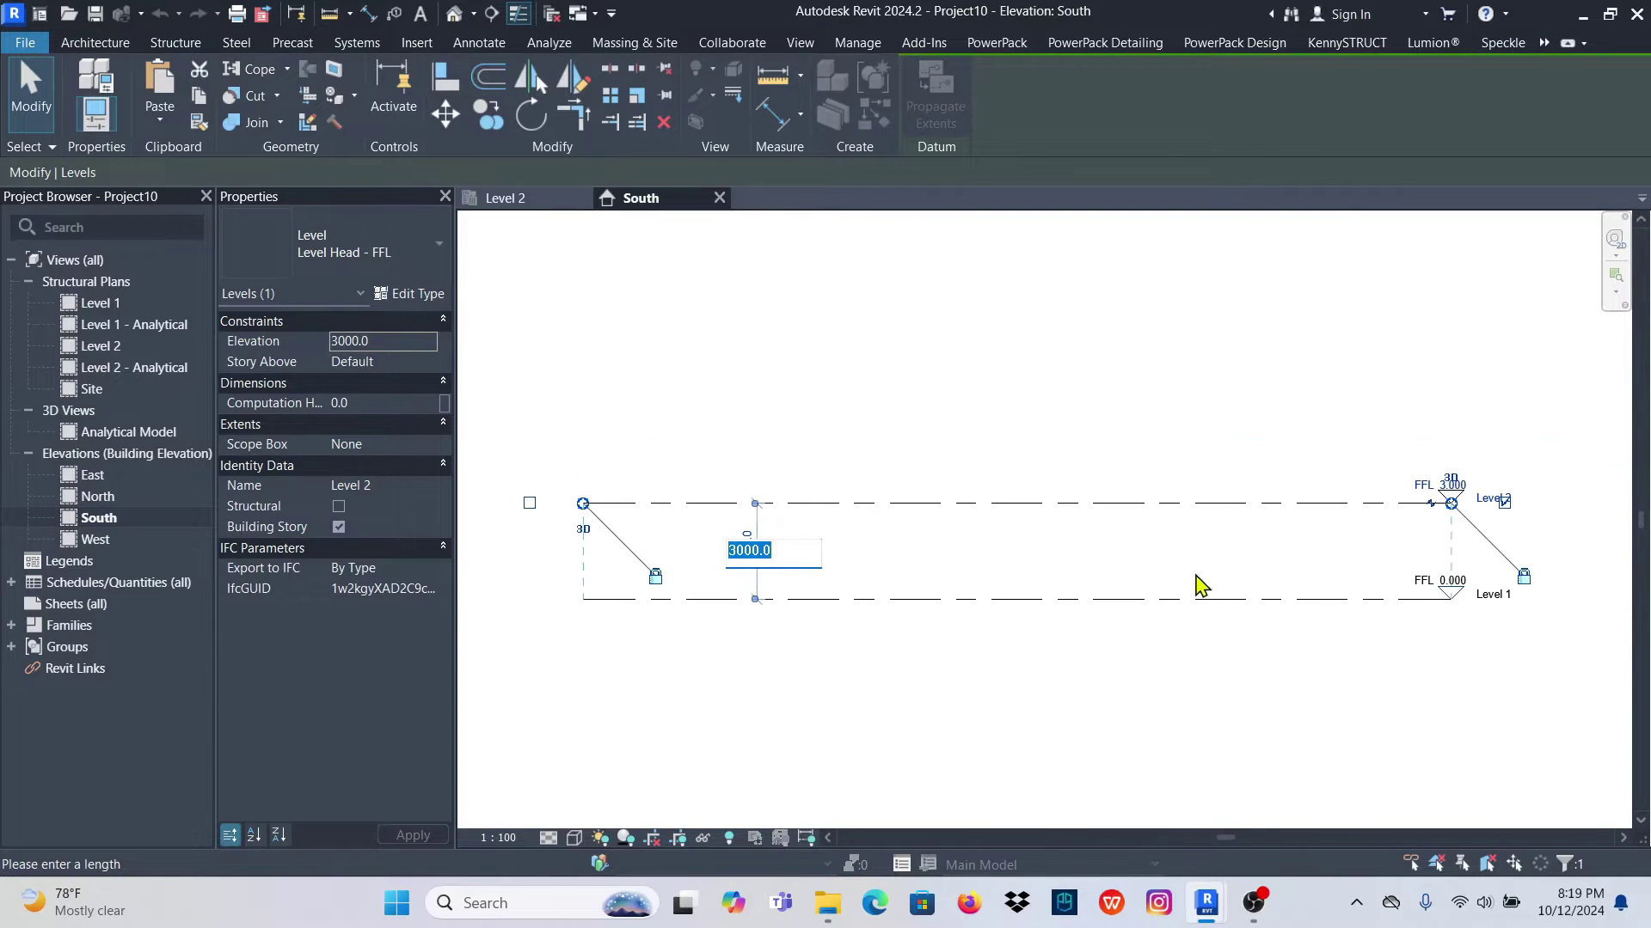
scroll(738, 553, up, 4)
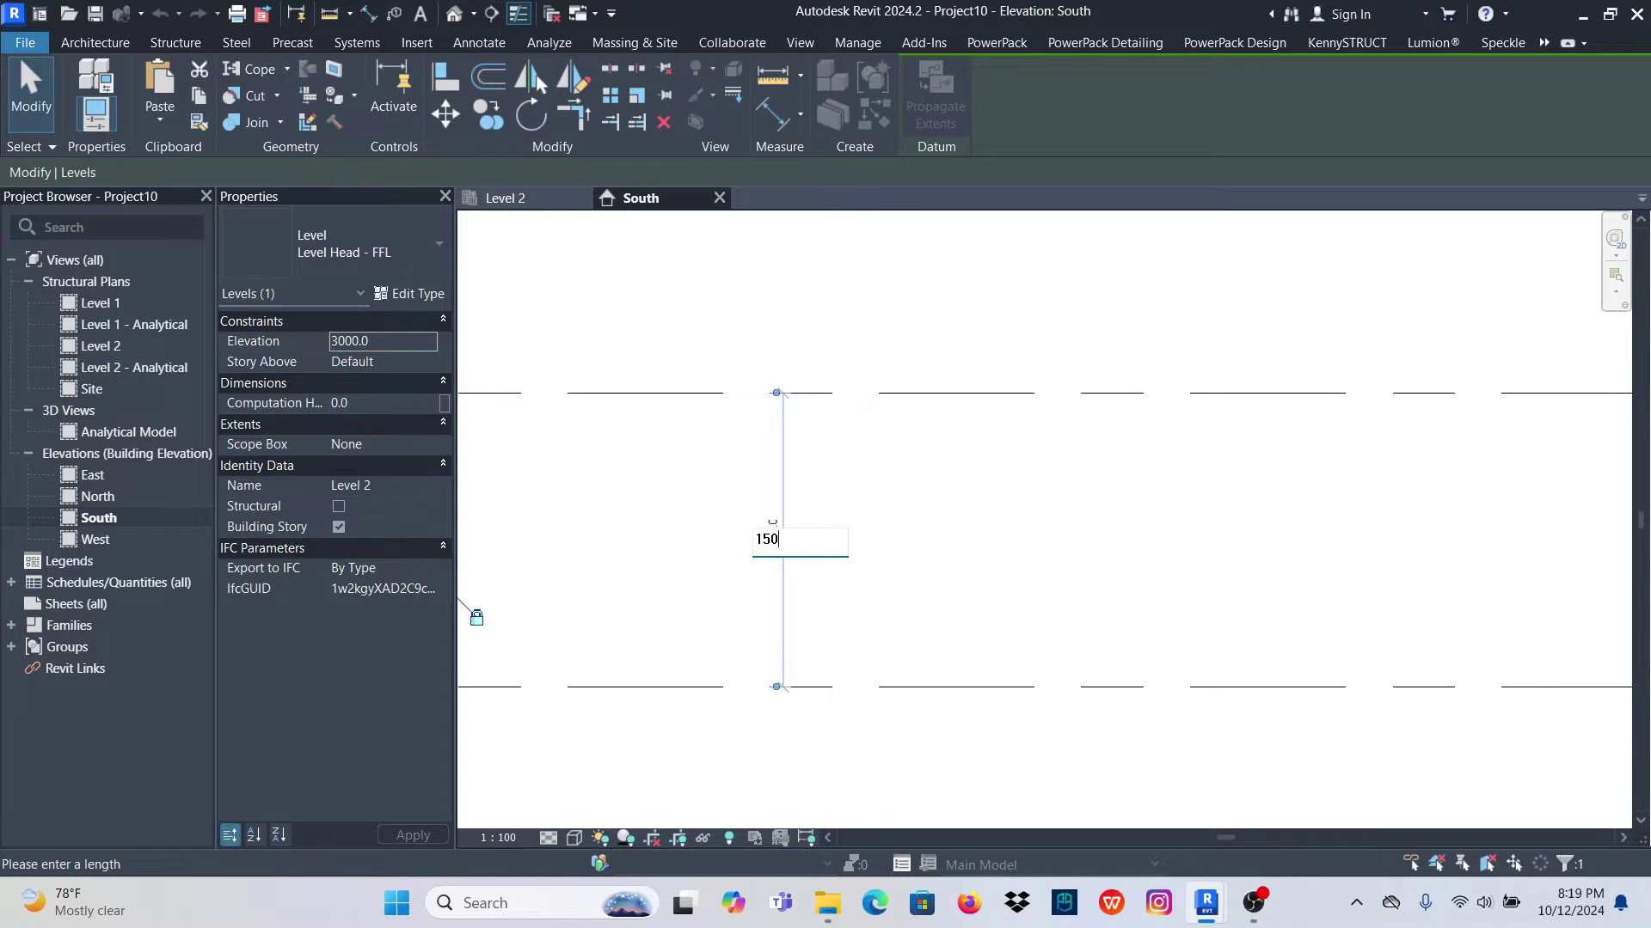
key(Return)
scroll(986, 524, down, 4)
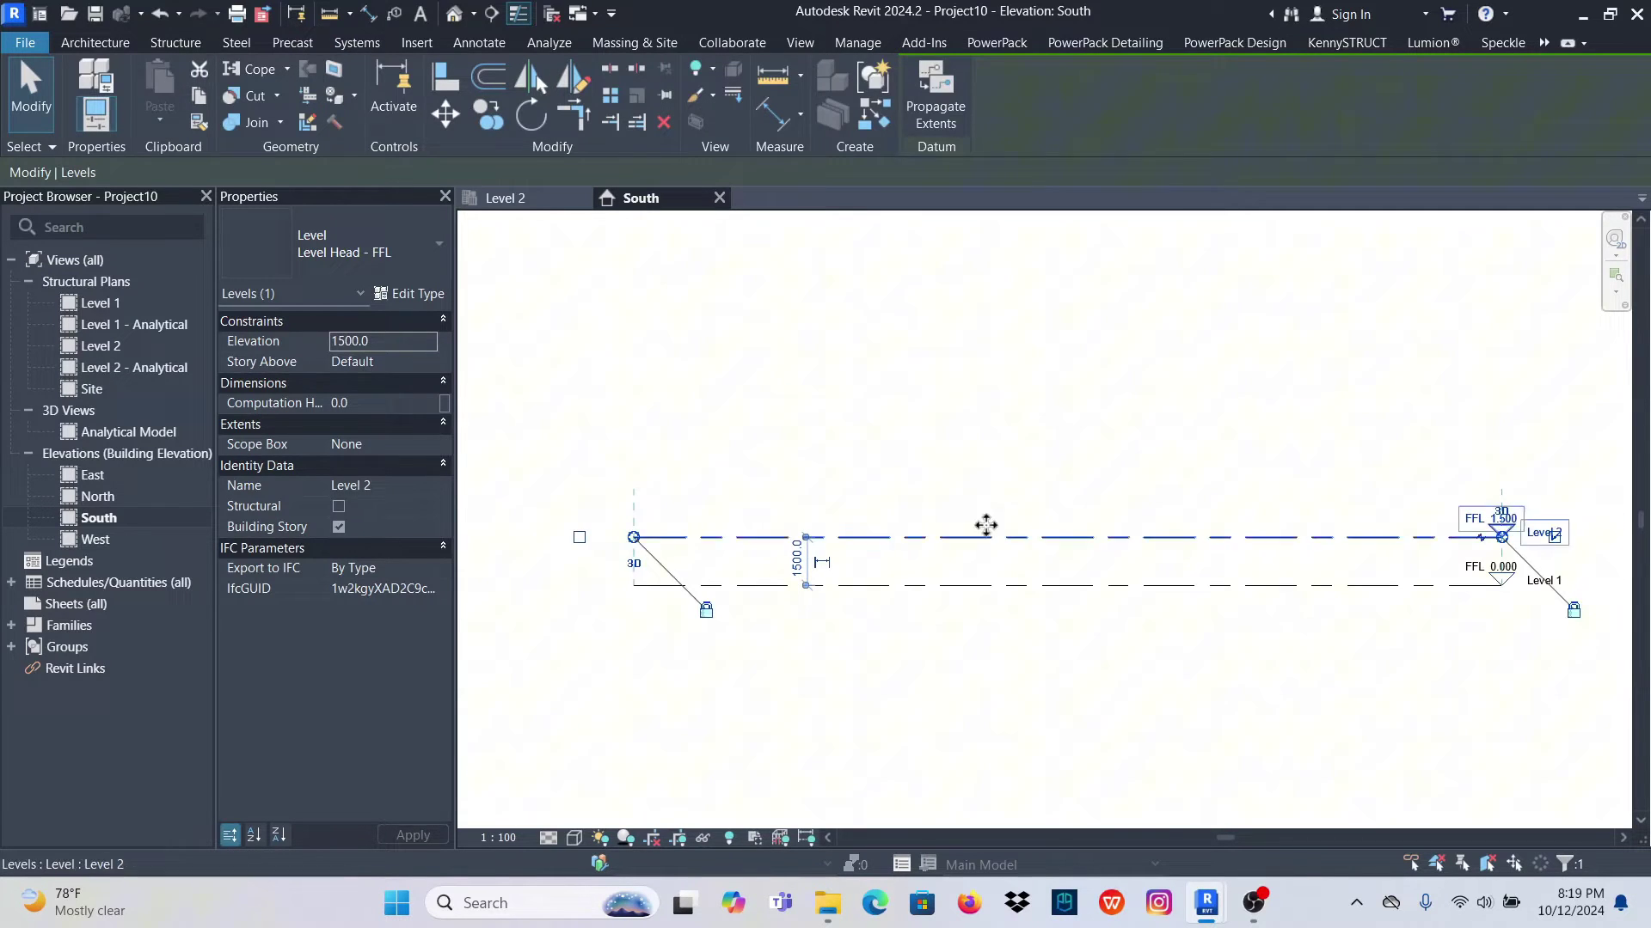
click(1060, 467)
scroll(858, 574, down, 2)
scroll(1153, 590, up, 5)
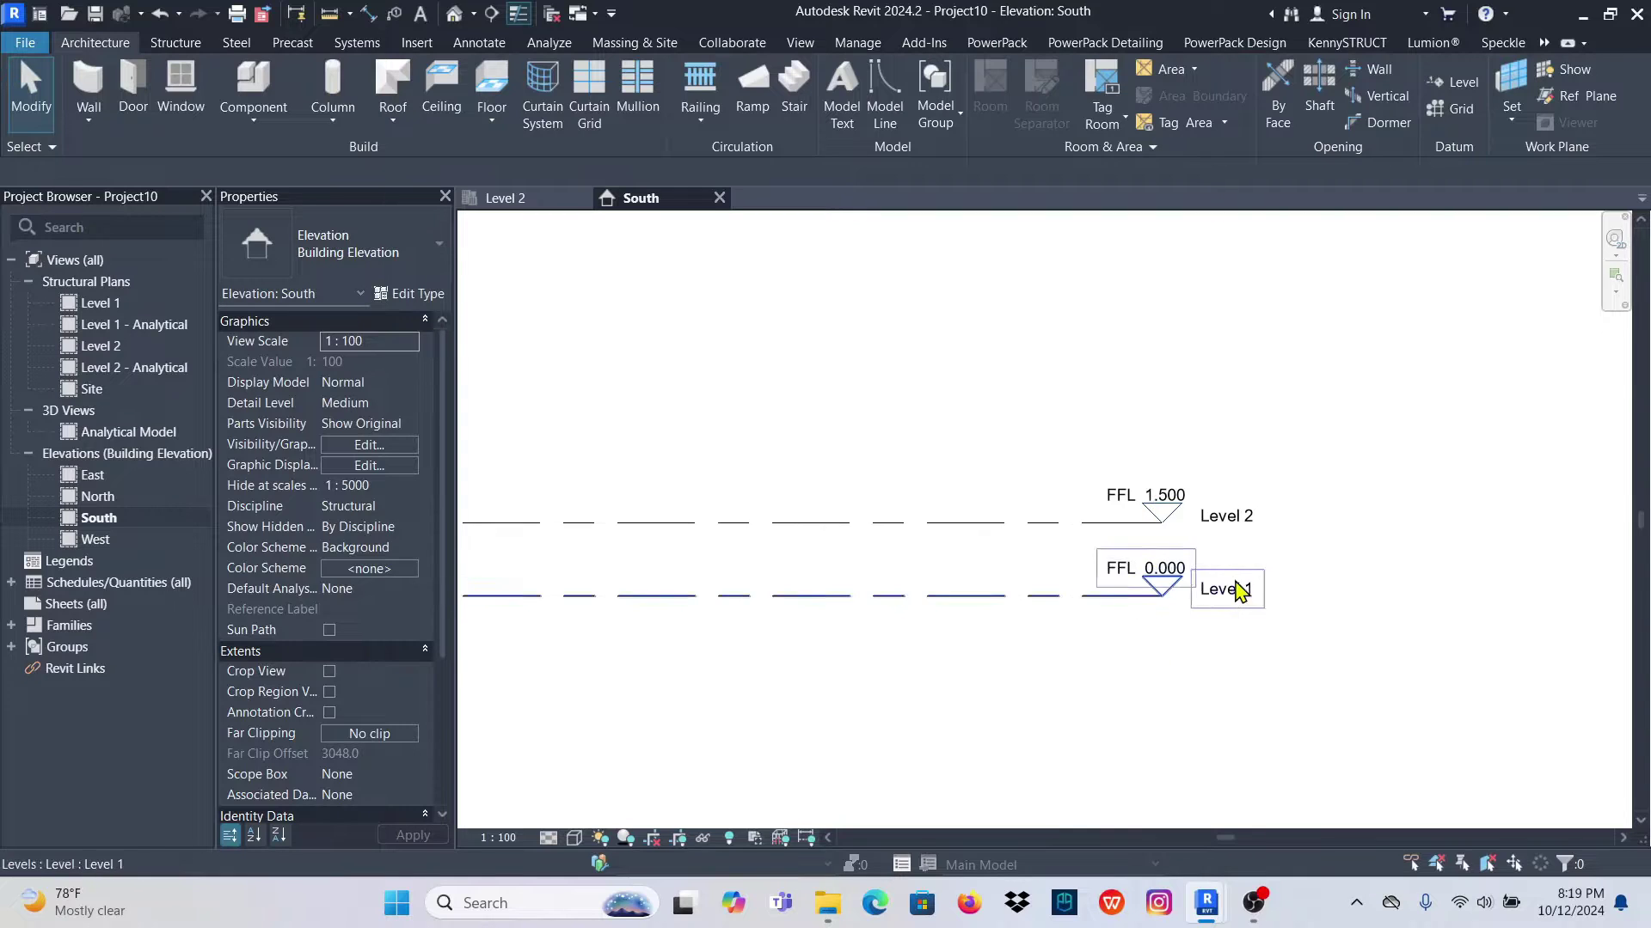
scroll(1221, 584, down, 3)
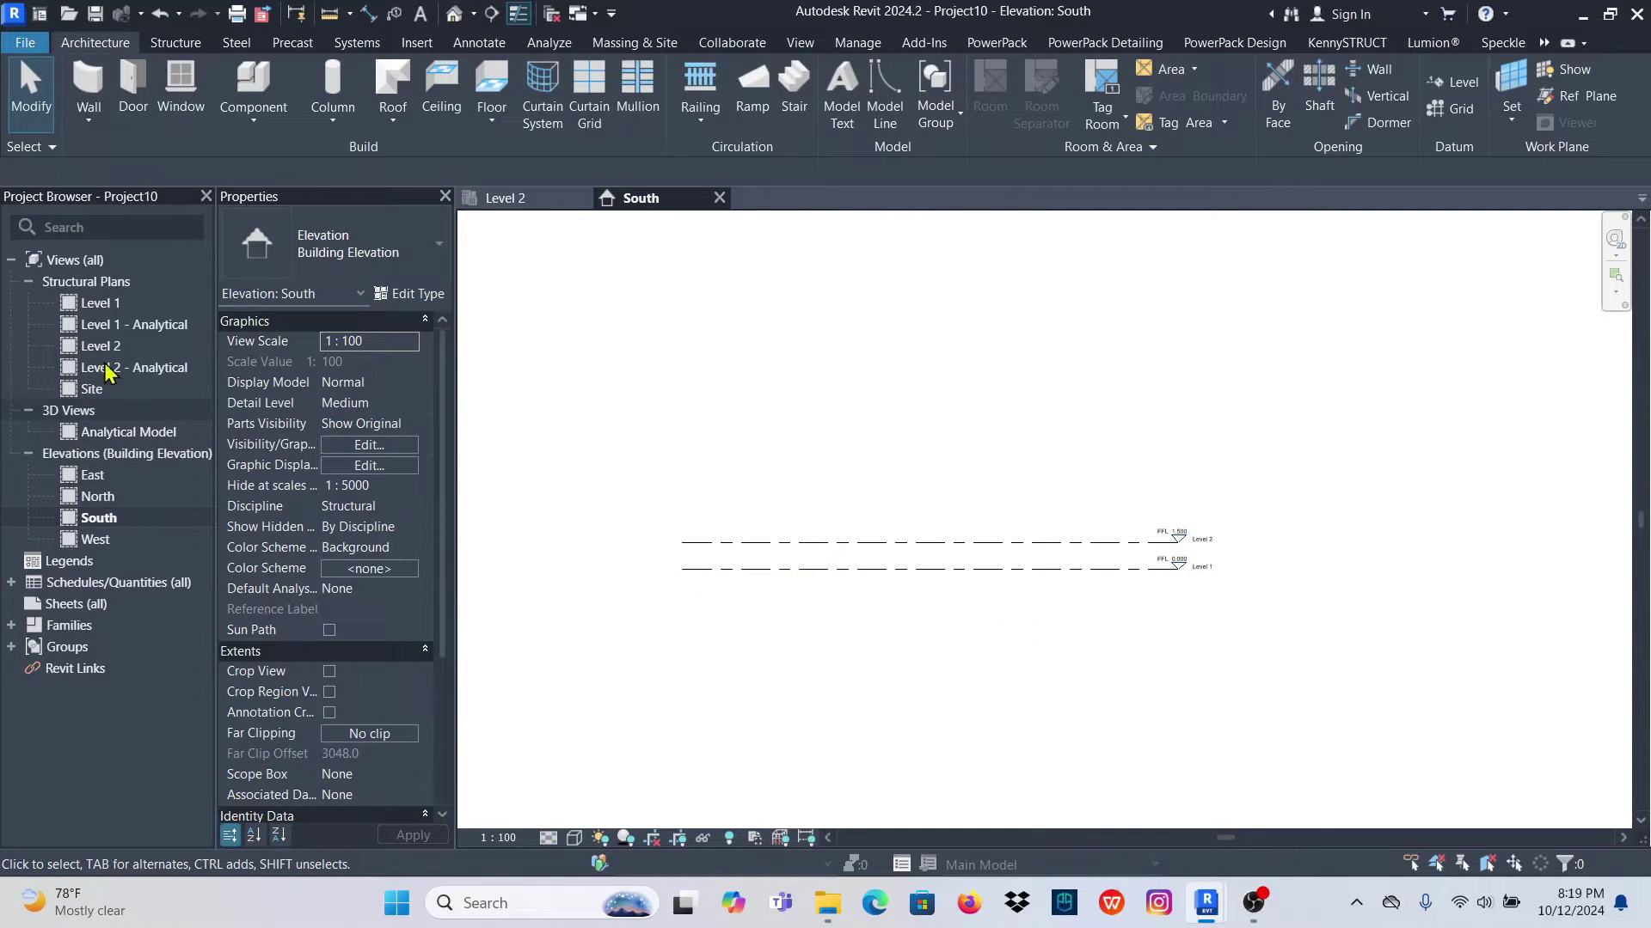
Open the Level 1 structural plan and draw a horizontal grid line between the elevation markers
double_click(108, 304)
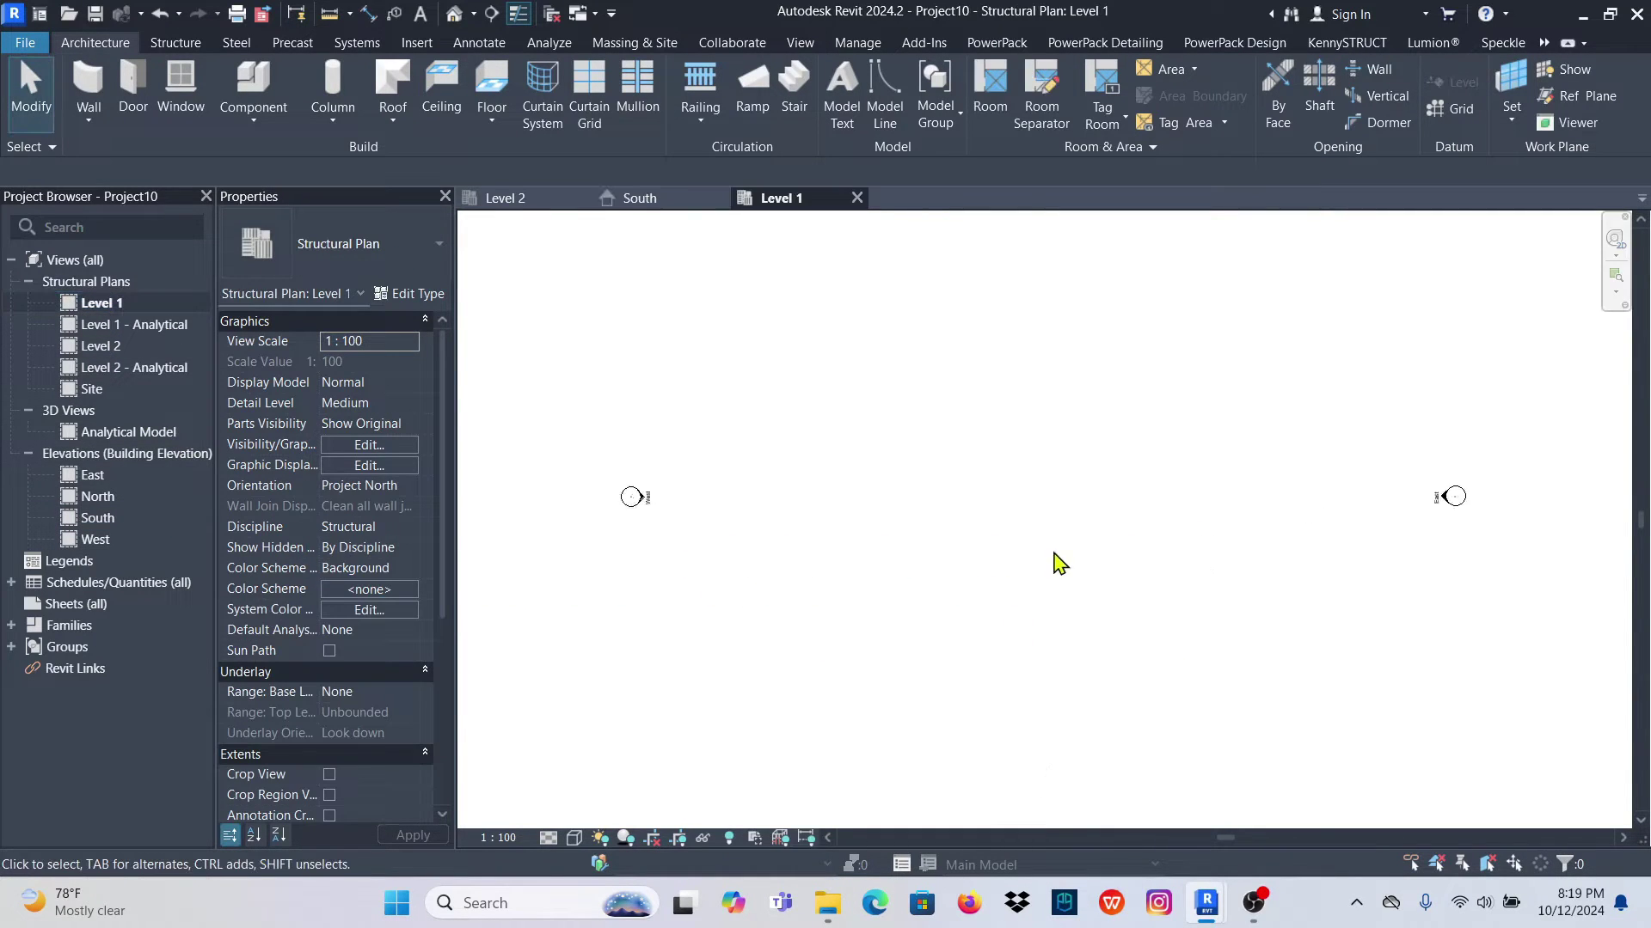
scroll(808, 561, down, 2)
click(176, 43)
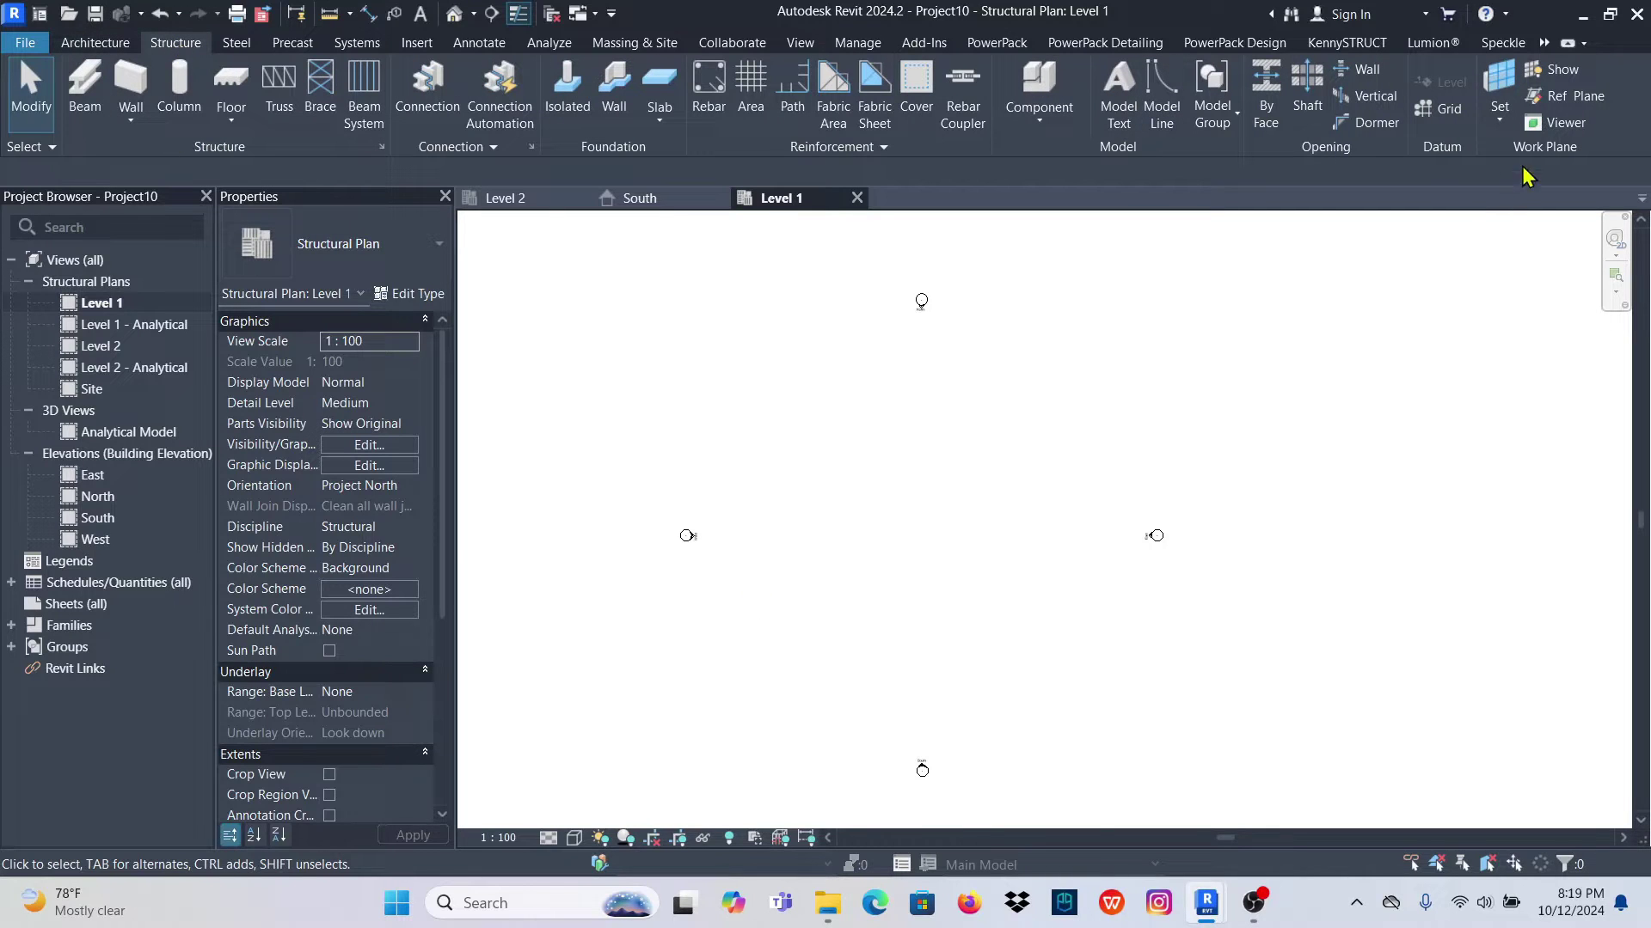
click(1444, 112)
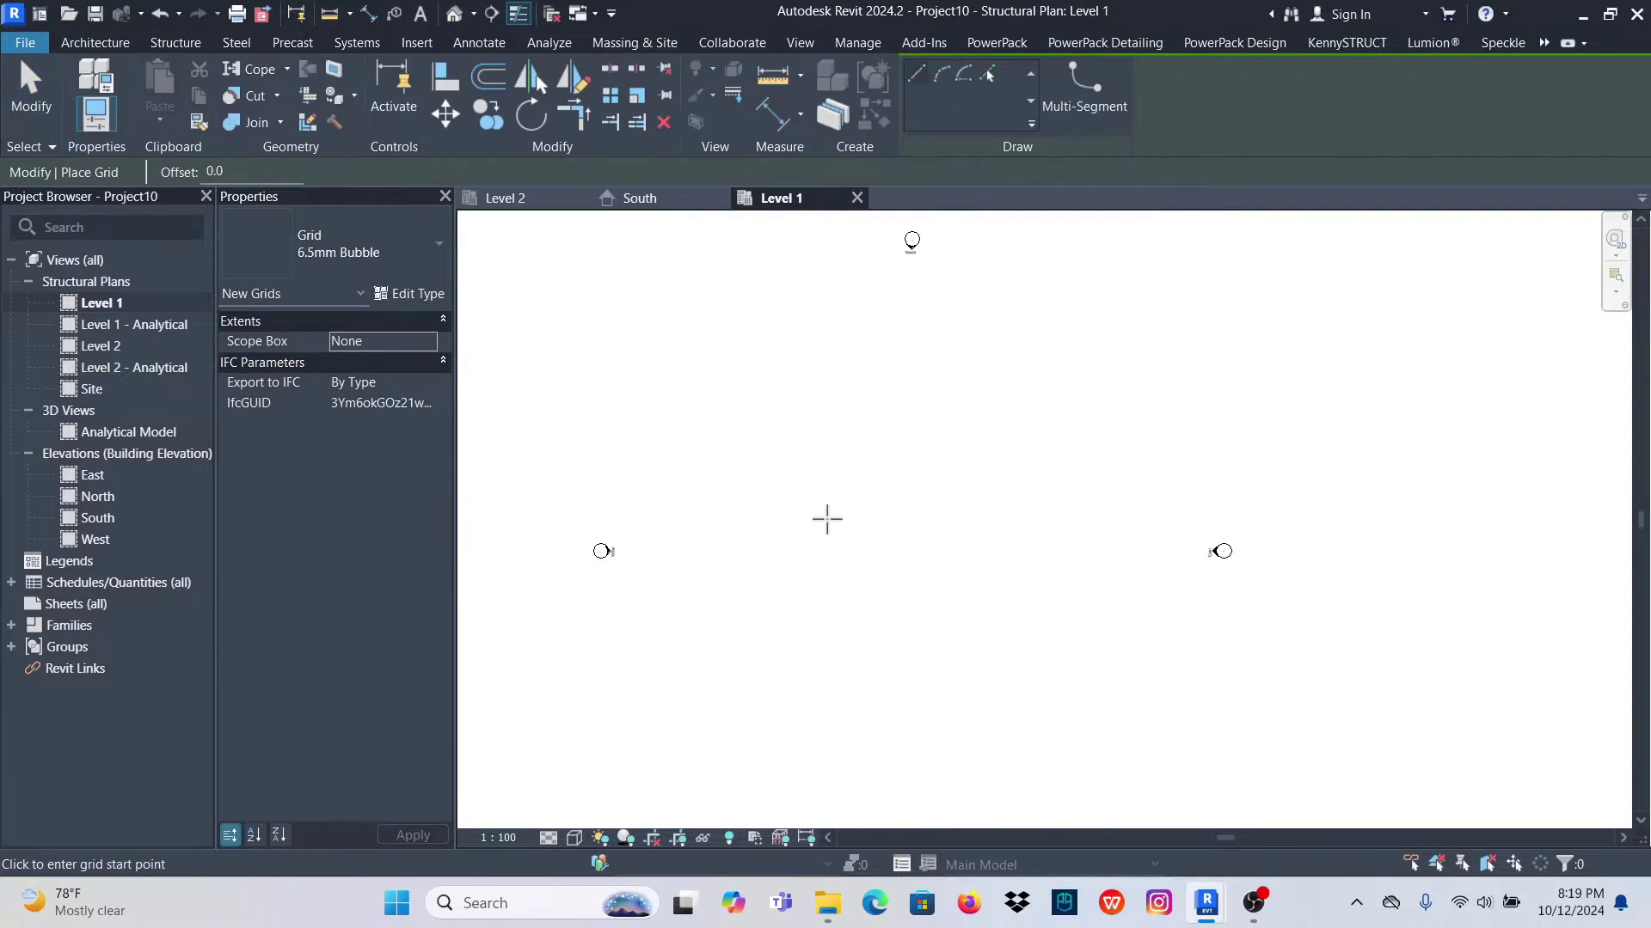
click(799, 511)
click(1042, 509)
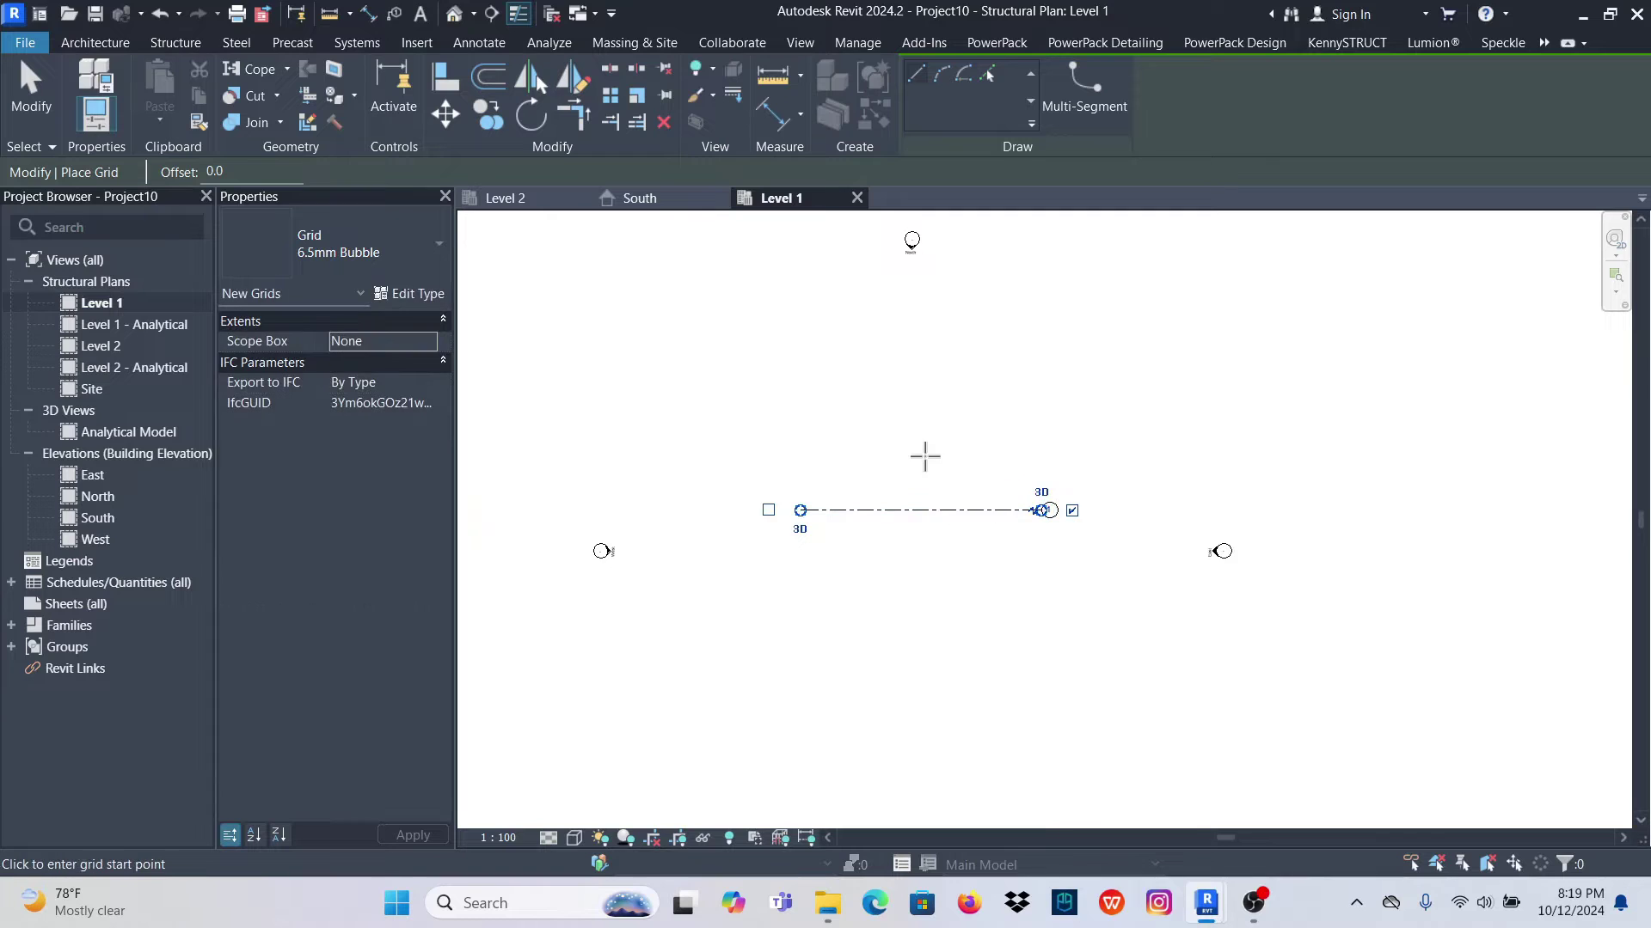
Draw a vertical grid line crossing the horizontal grid line near its middle on the Level 1 plan
click(925, 411)
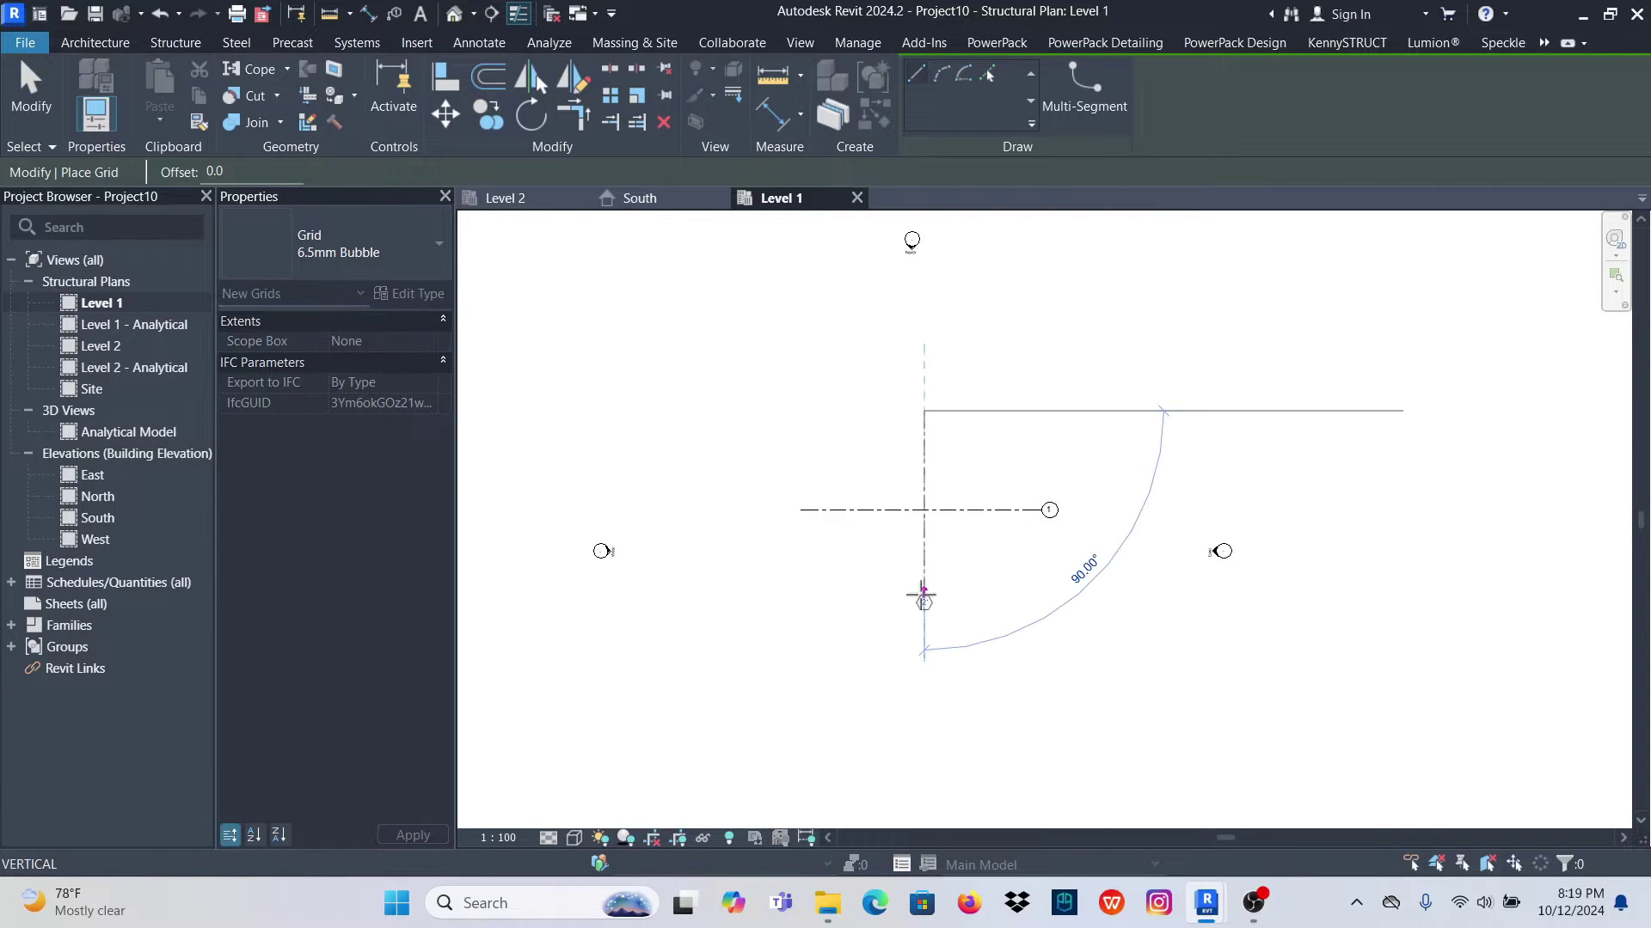
click(924, 596)
click(30, 90)
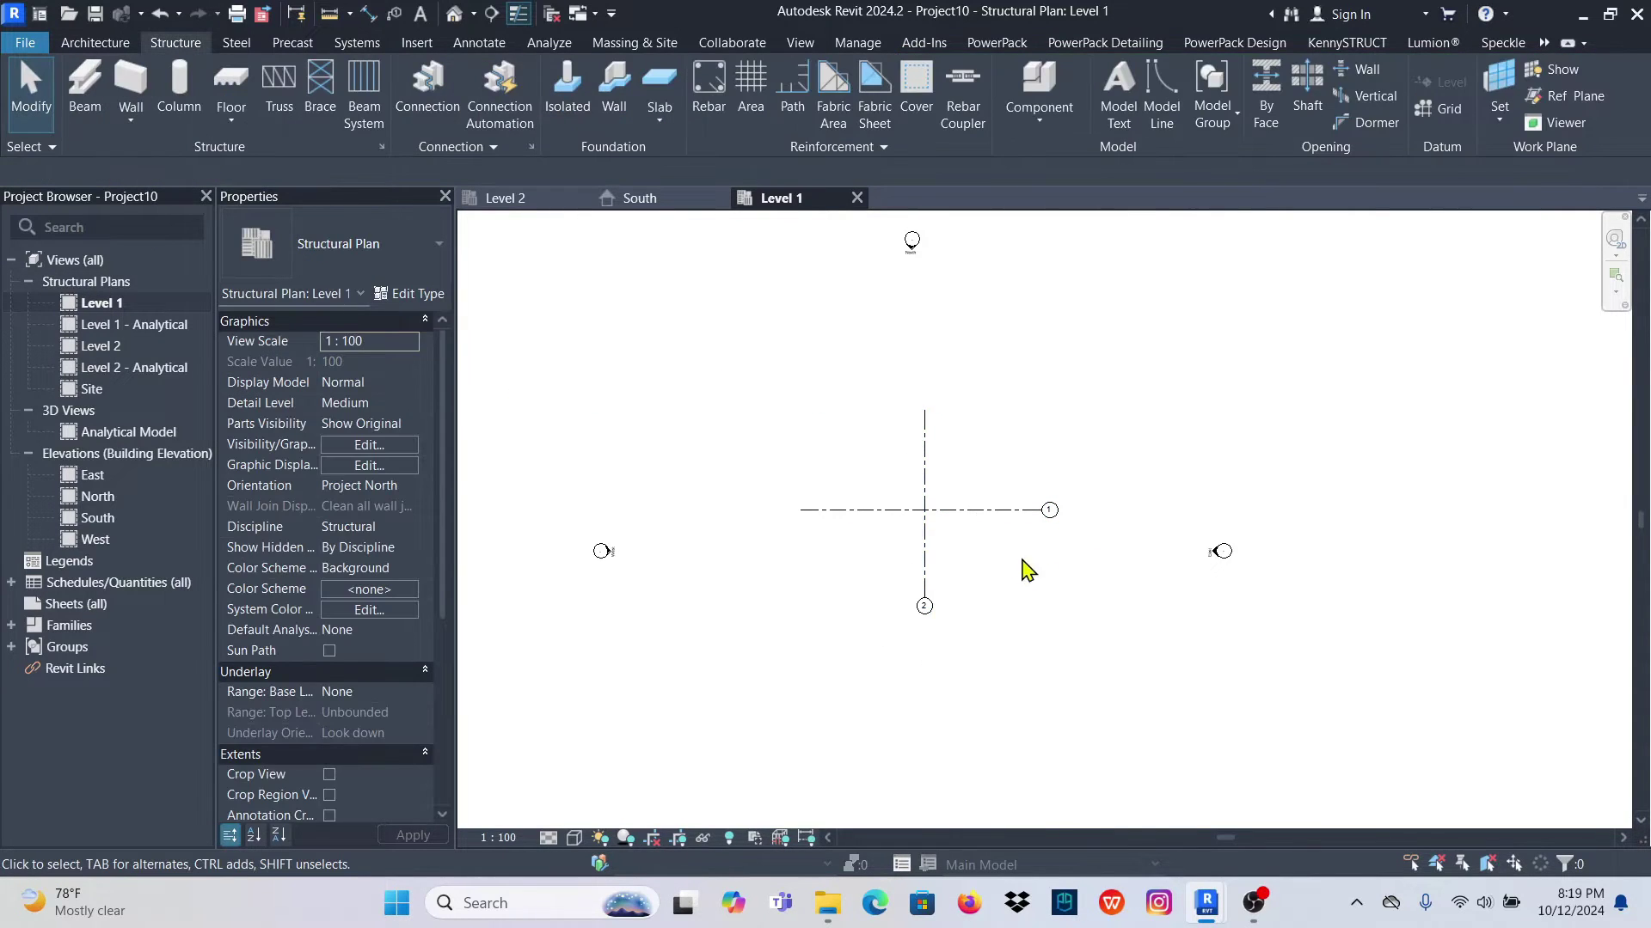
Rename the vertical grid line as B
scroll(915, 503, up, 4)
scroll(895, 527, down, 3)
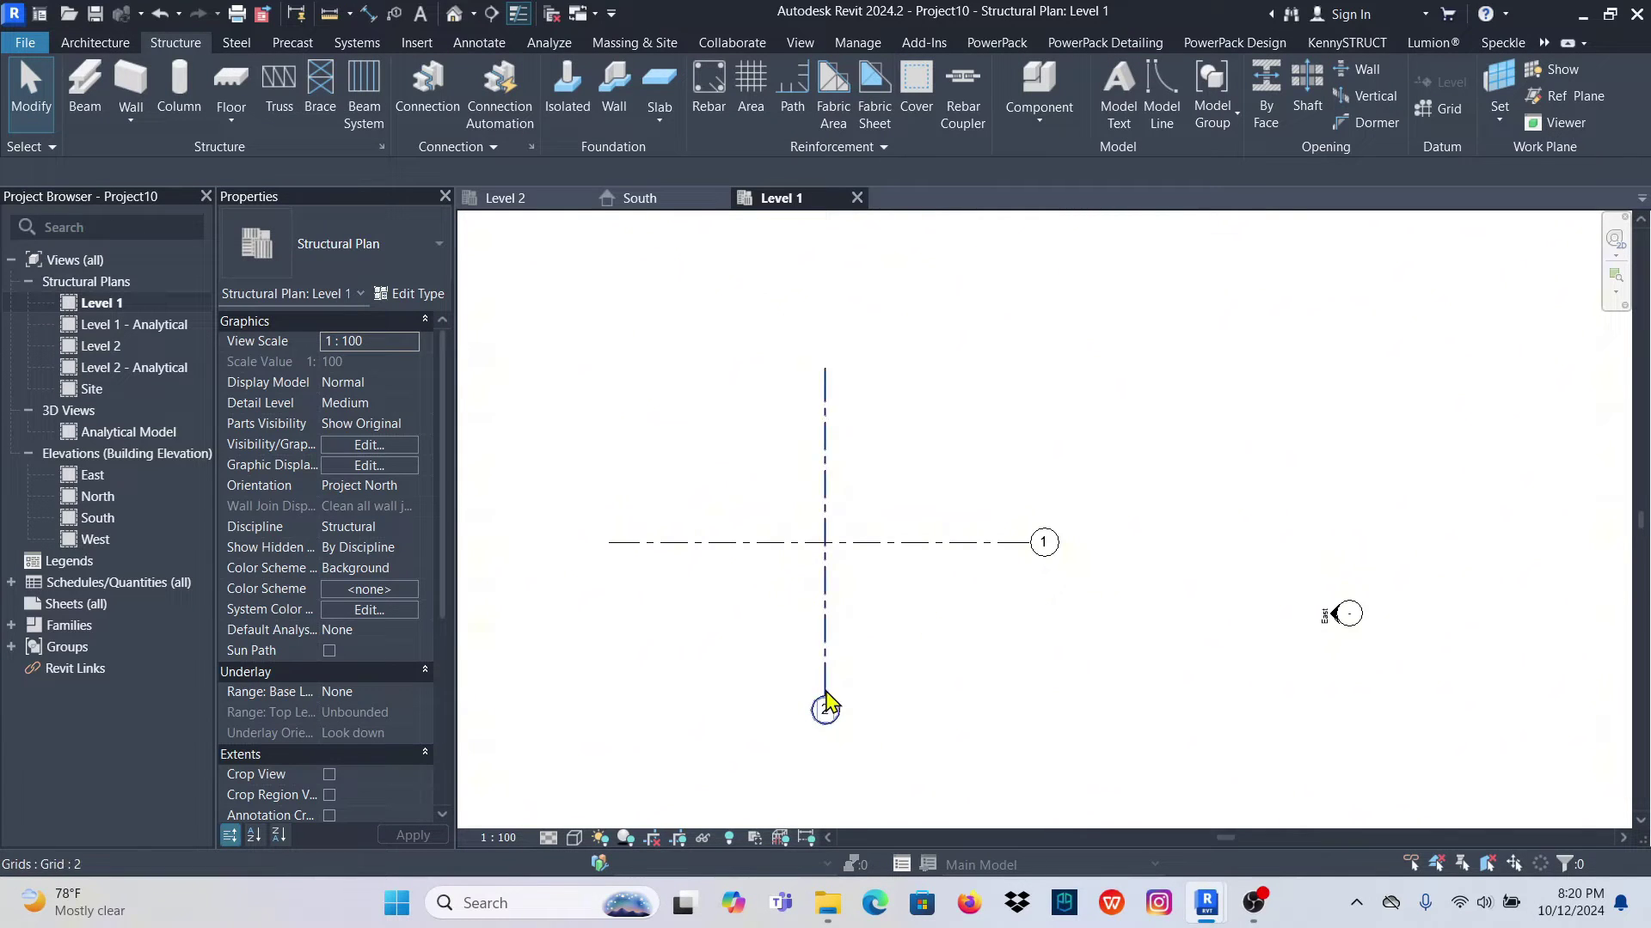
double_click(827, 710)
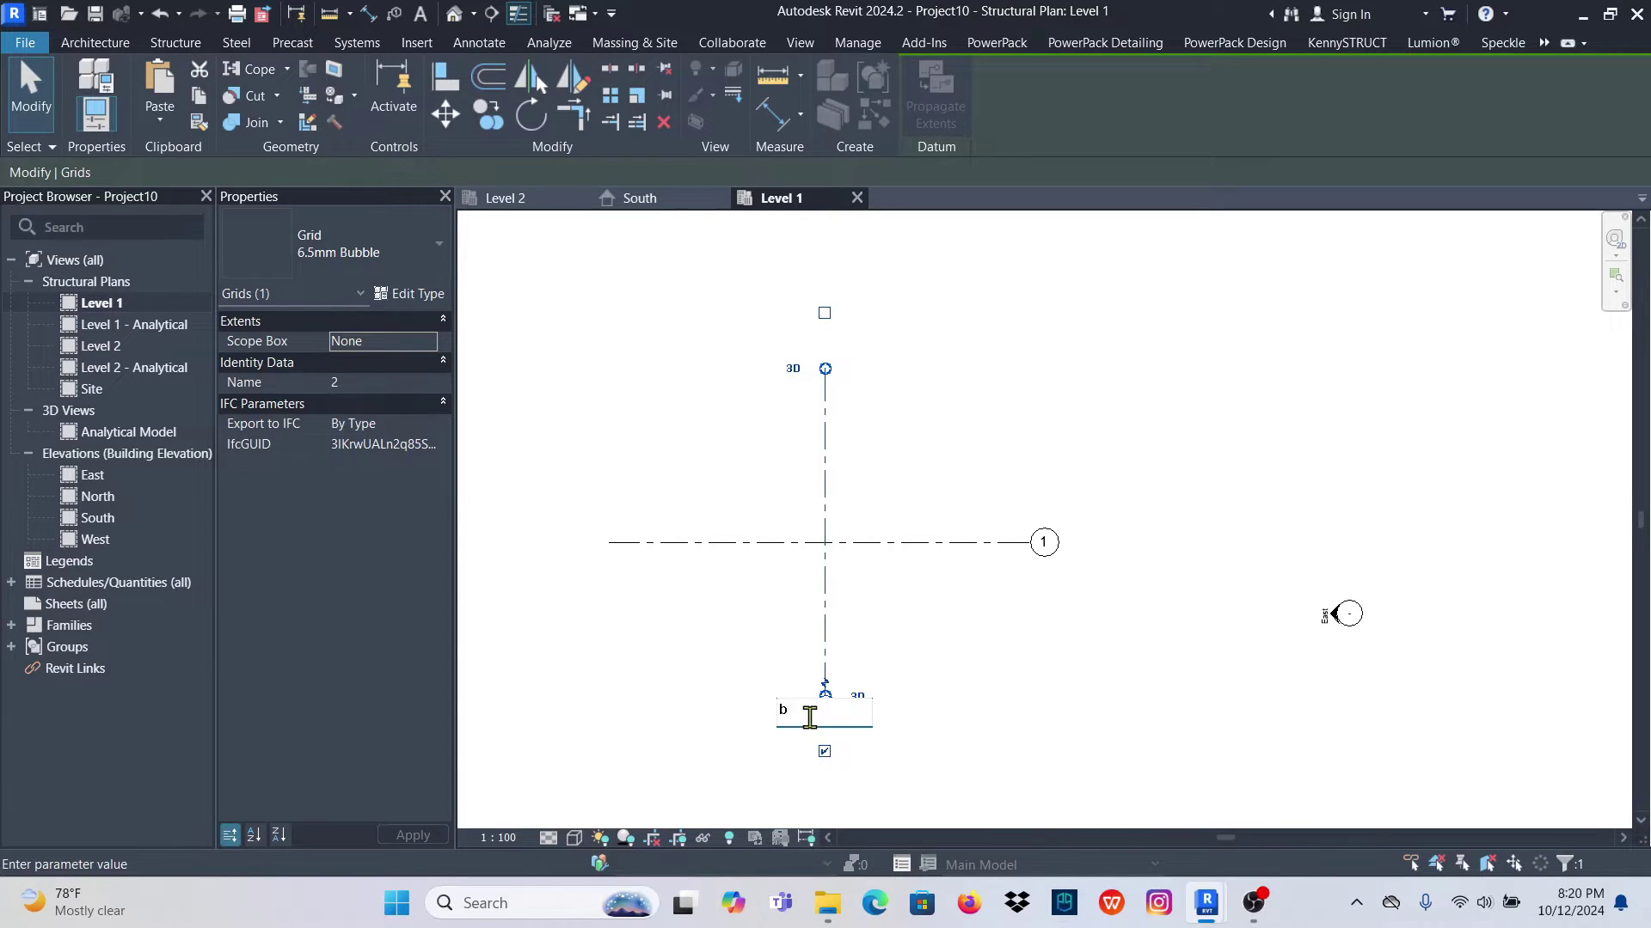
key(Caps_Lock)
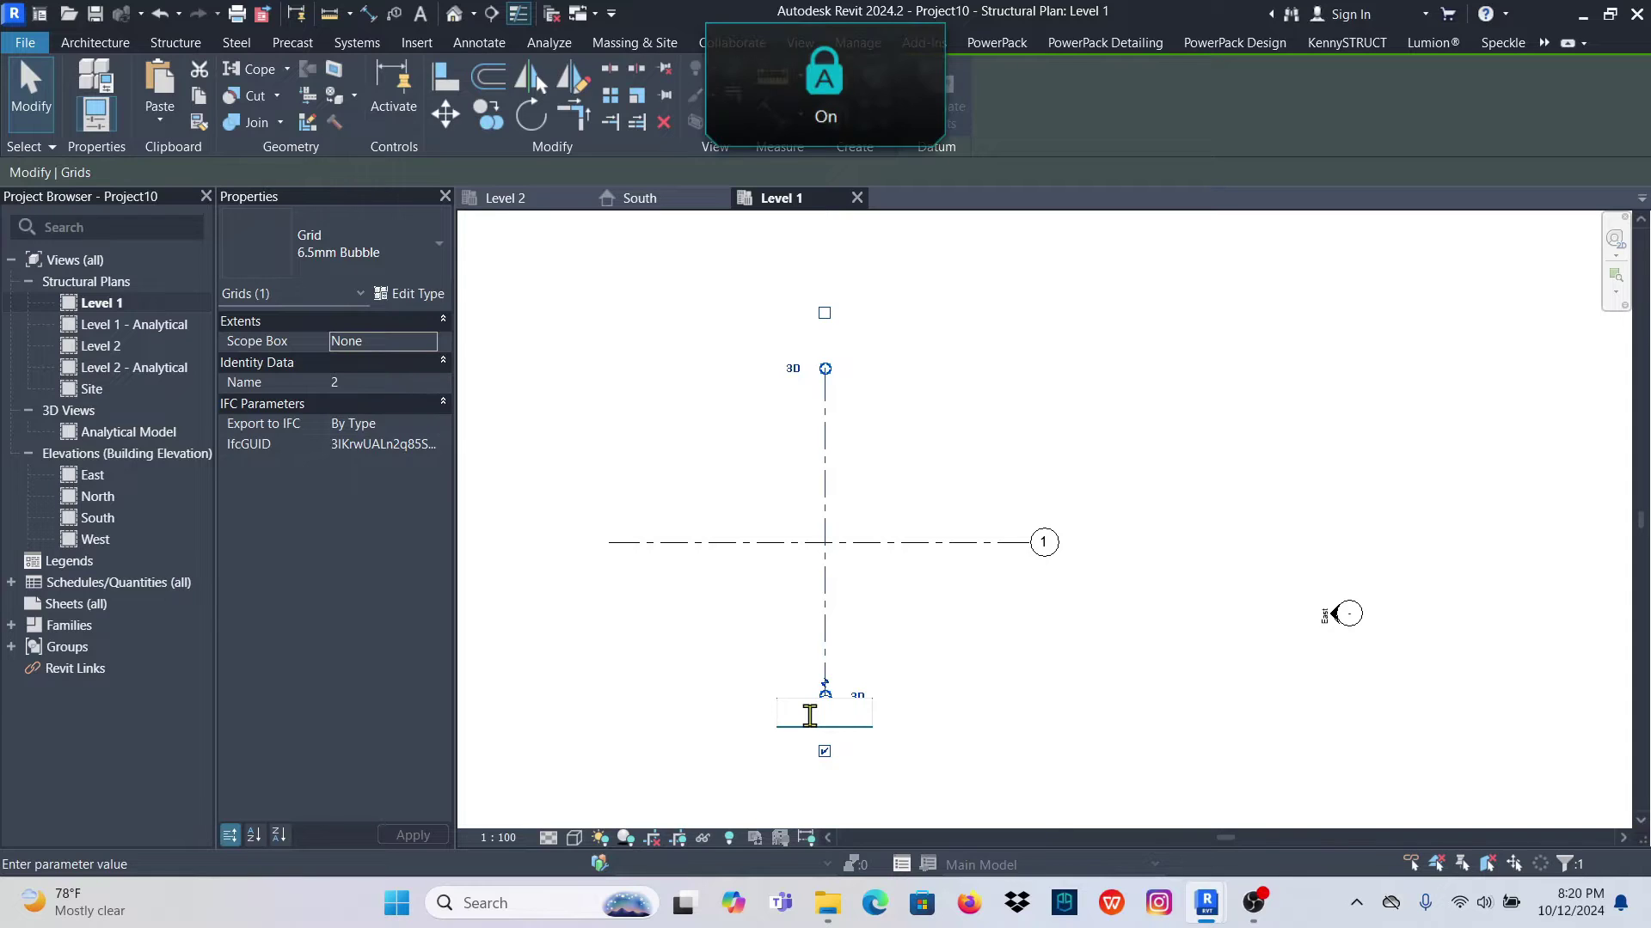
key(Return)
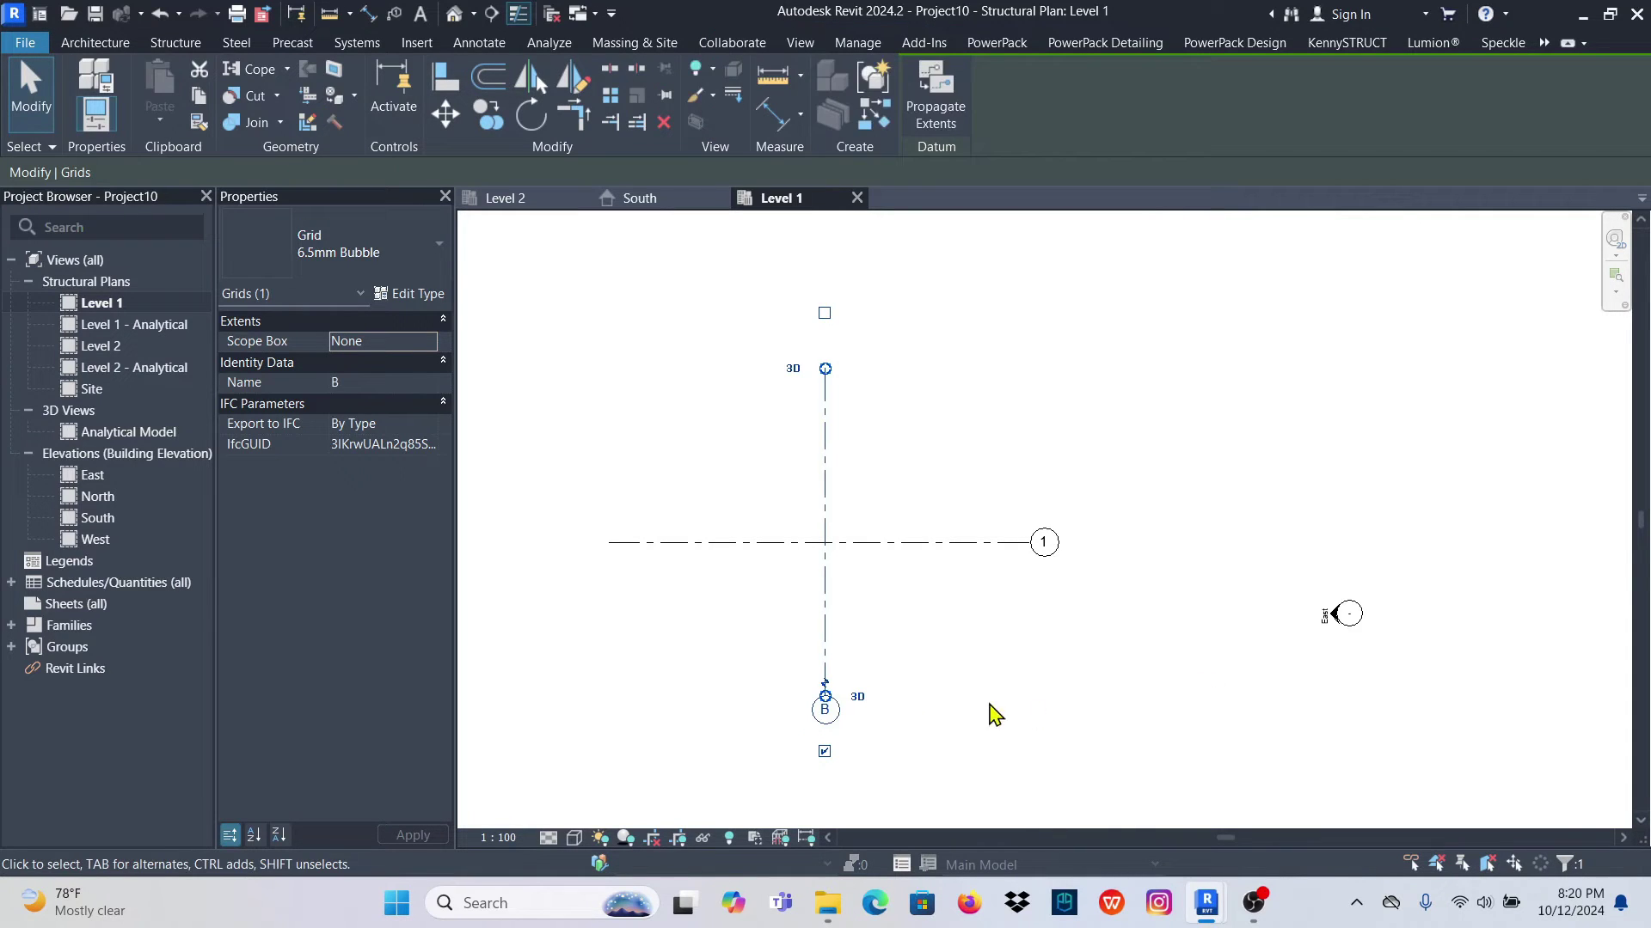
Rename the vertical grid line as A
click(828, 713)
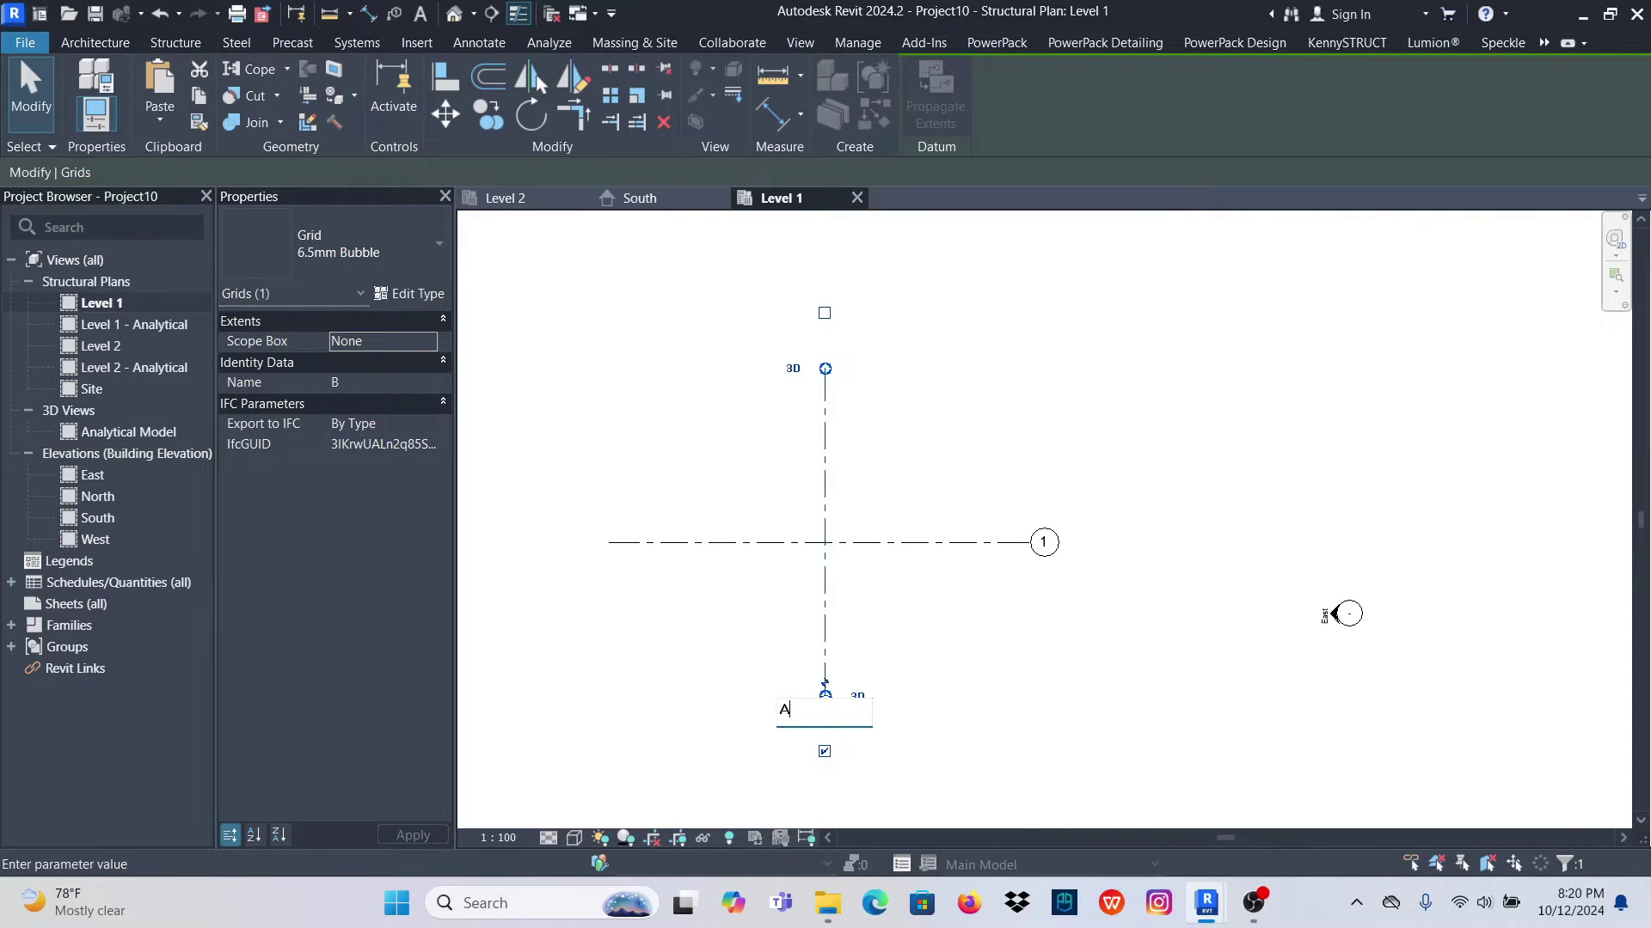
key(Escape)
scroll(800, 590, up, 2)
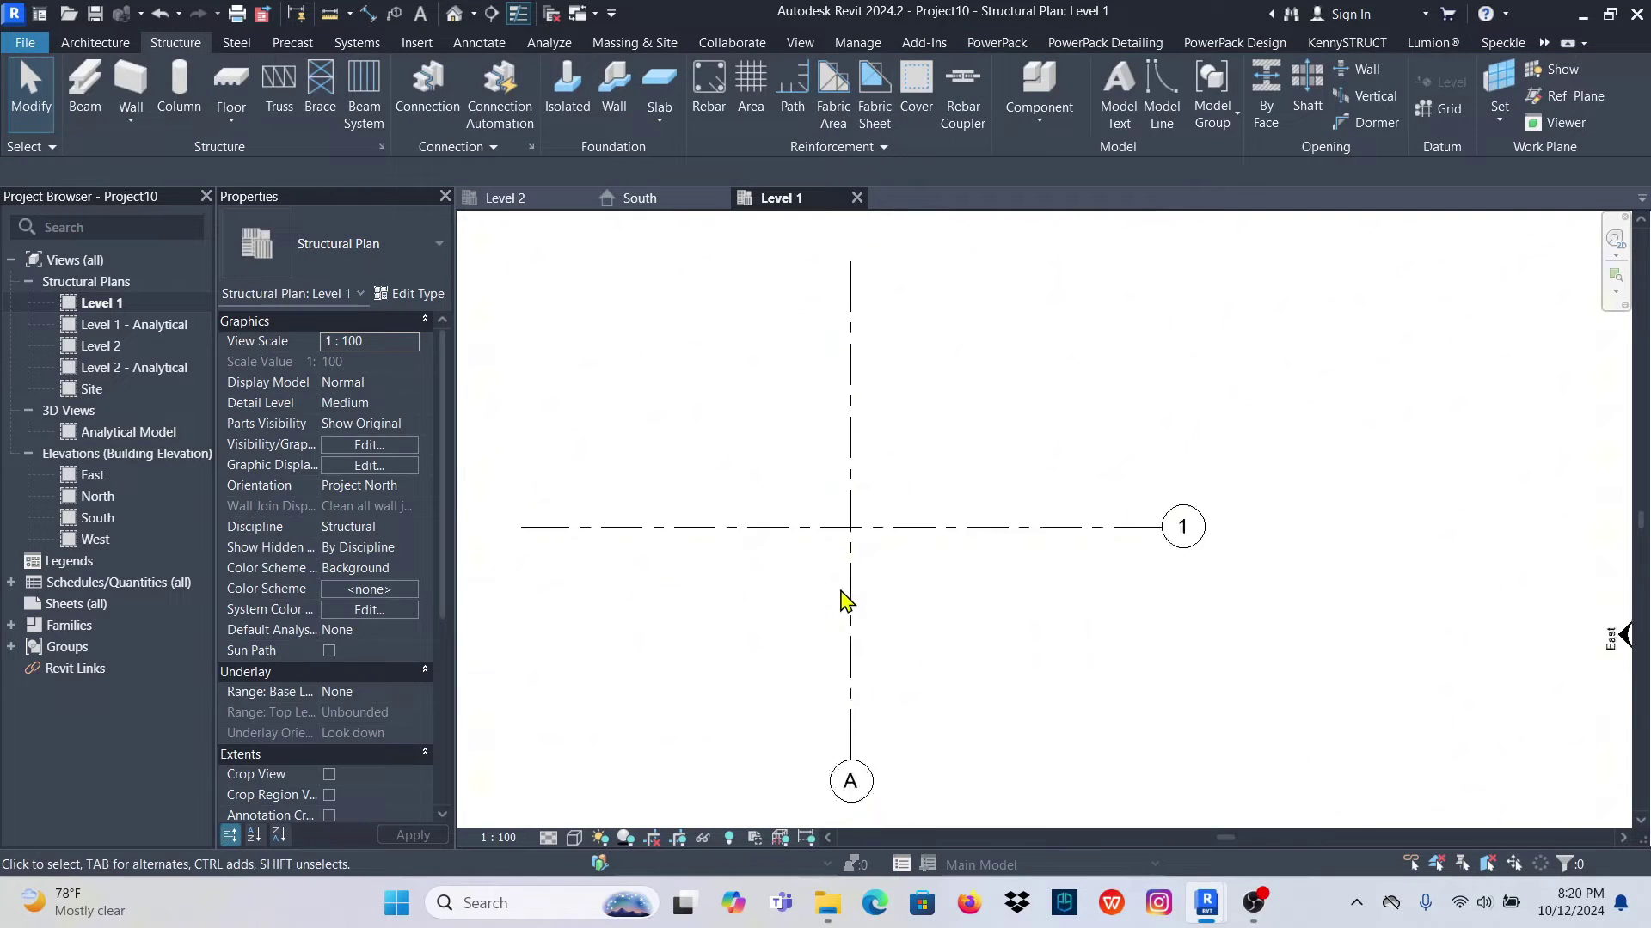
scroll(854, 597, down, 3)
scroll(861, 590, up, 2)
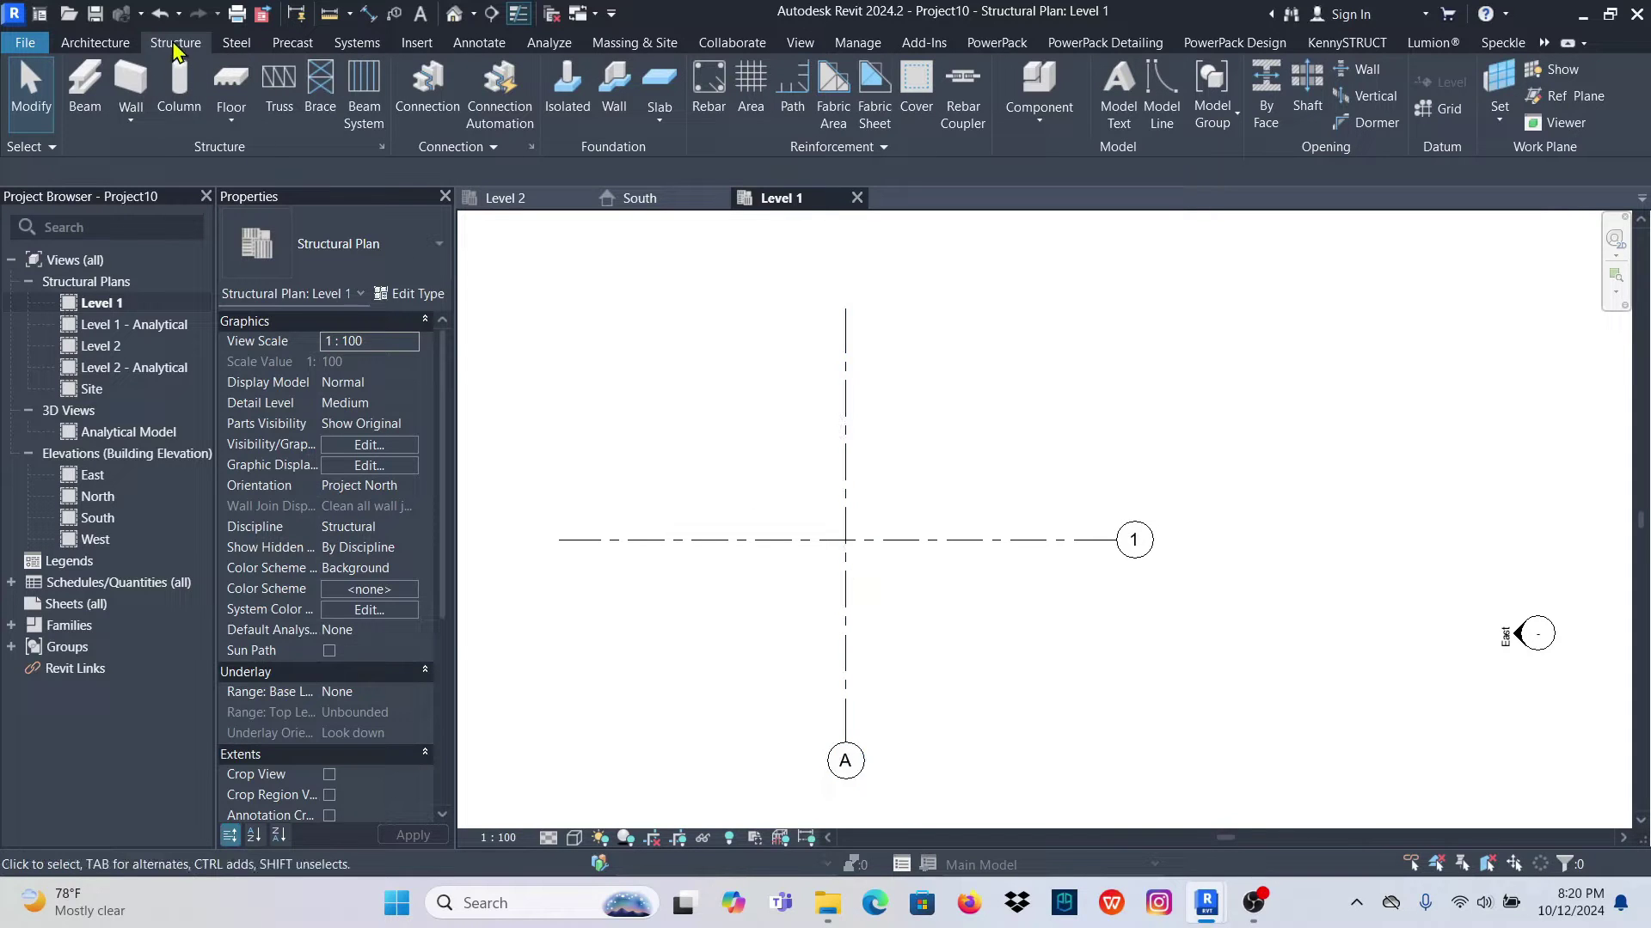
Place a 300 x 450mm Concrete-Rectangular-Column by height up to Level 2 at the intersection of grids A and 1
click(179, 86)
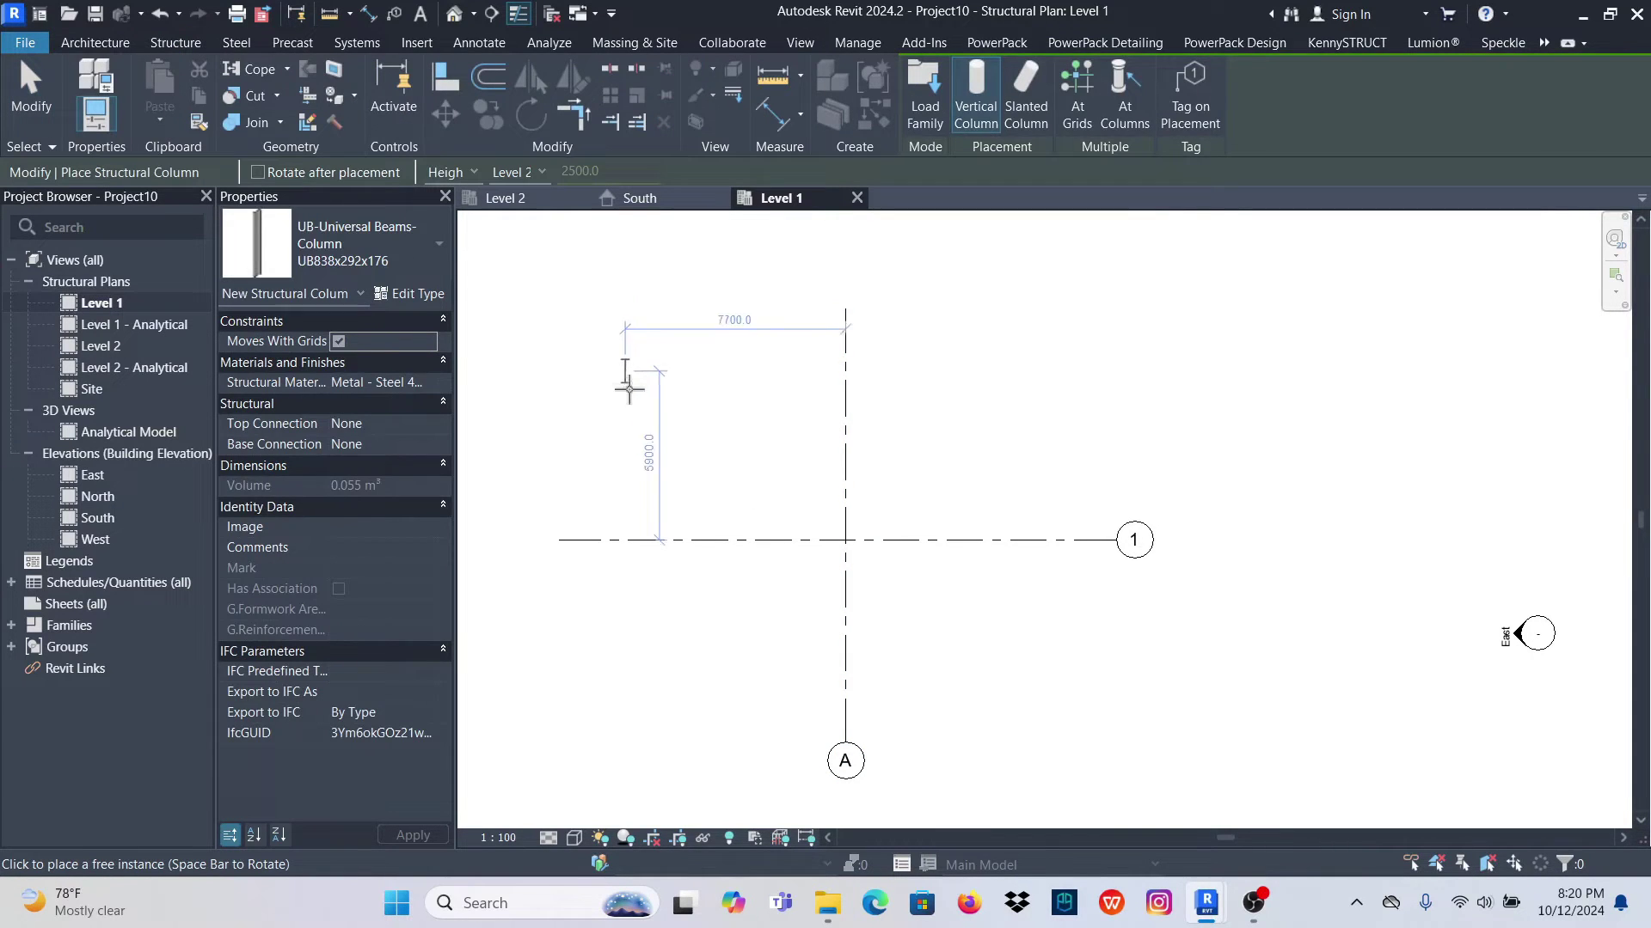
click(376, 249)
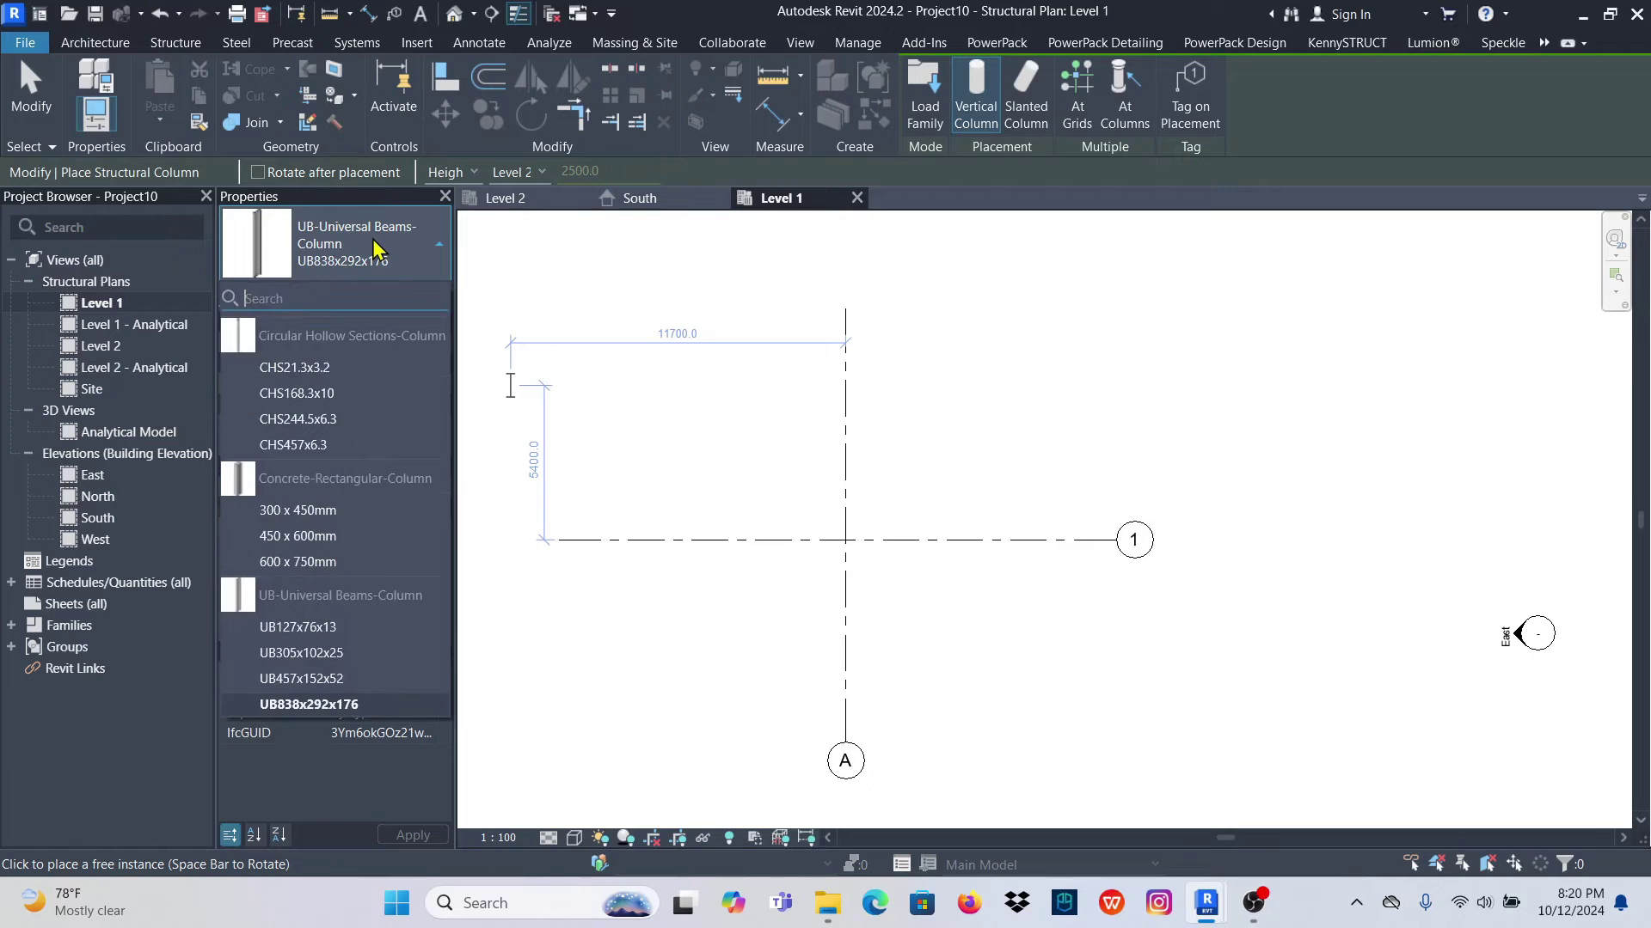
click(314, 511)
scroll(864, 551, up, 2)
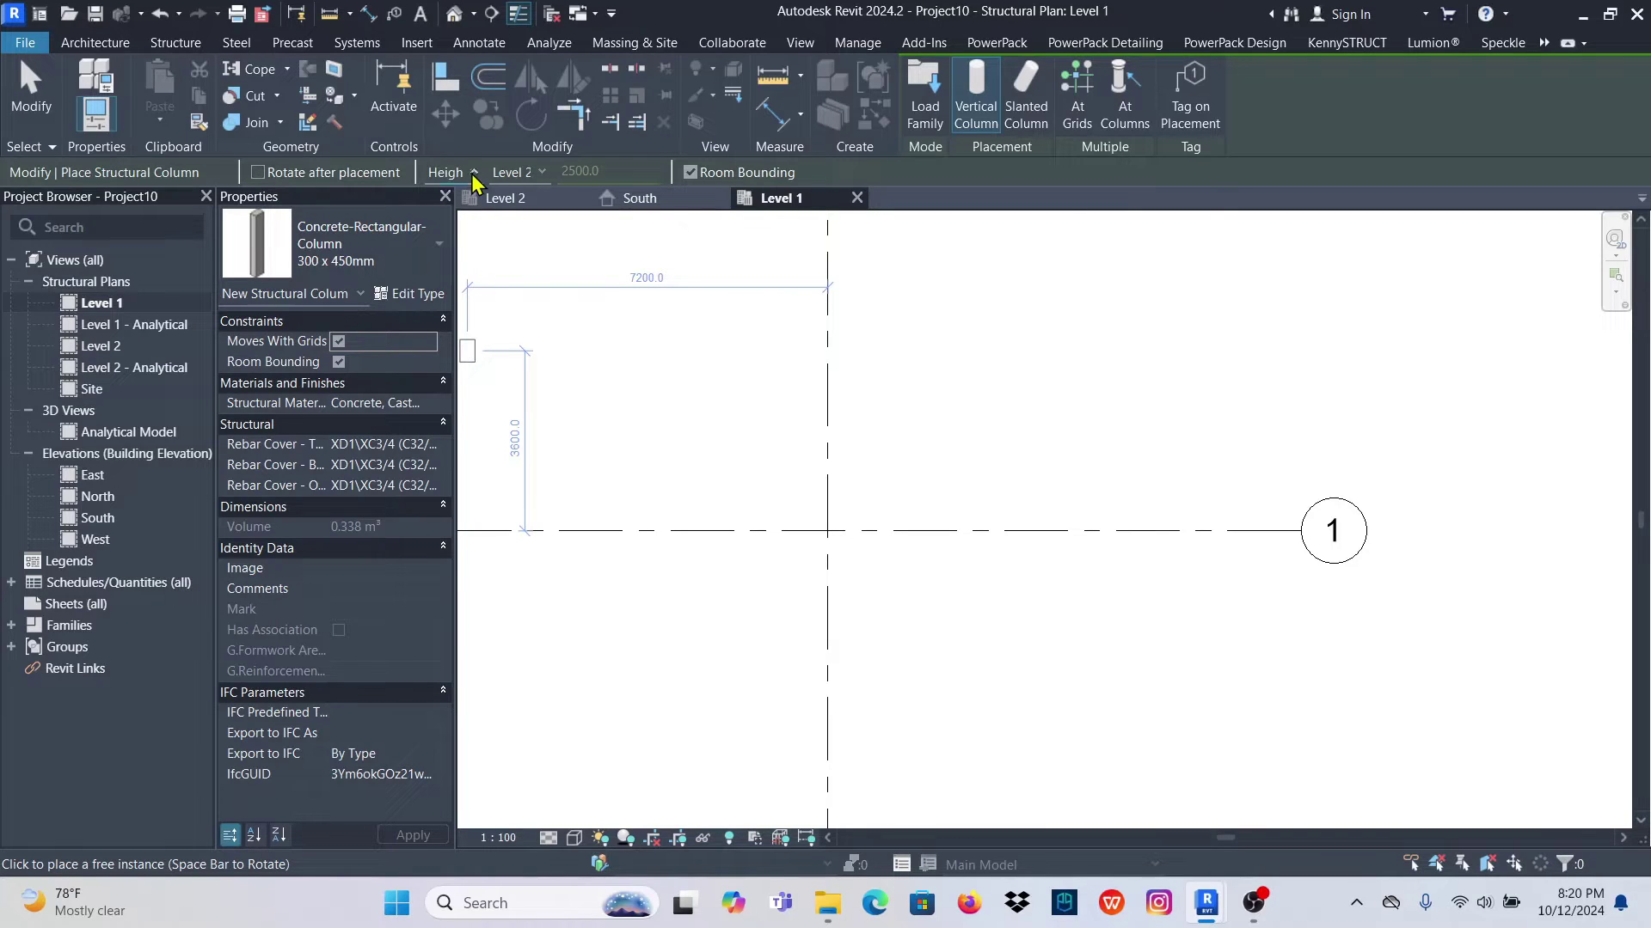
click(449, 211)
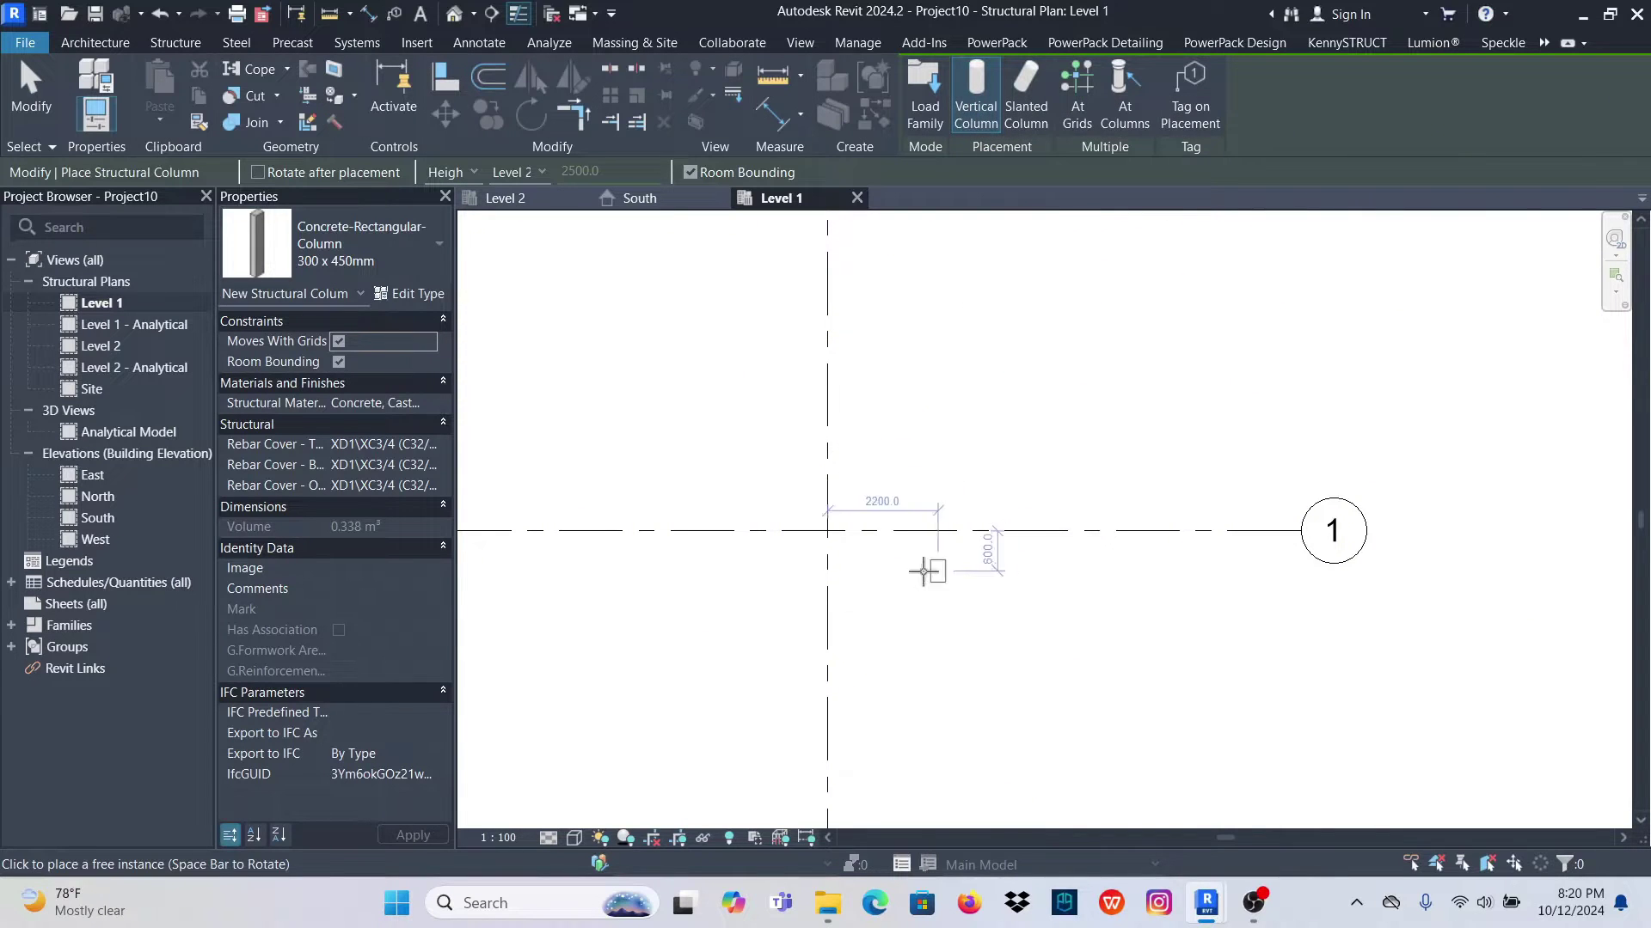
scroll(892, 524, up, 3)
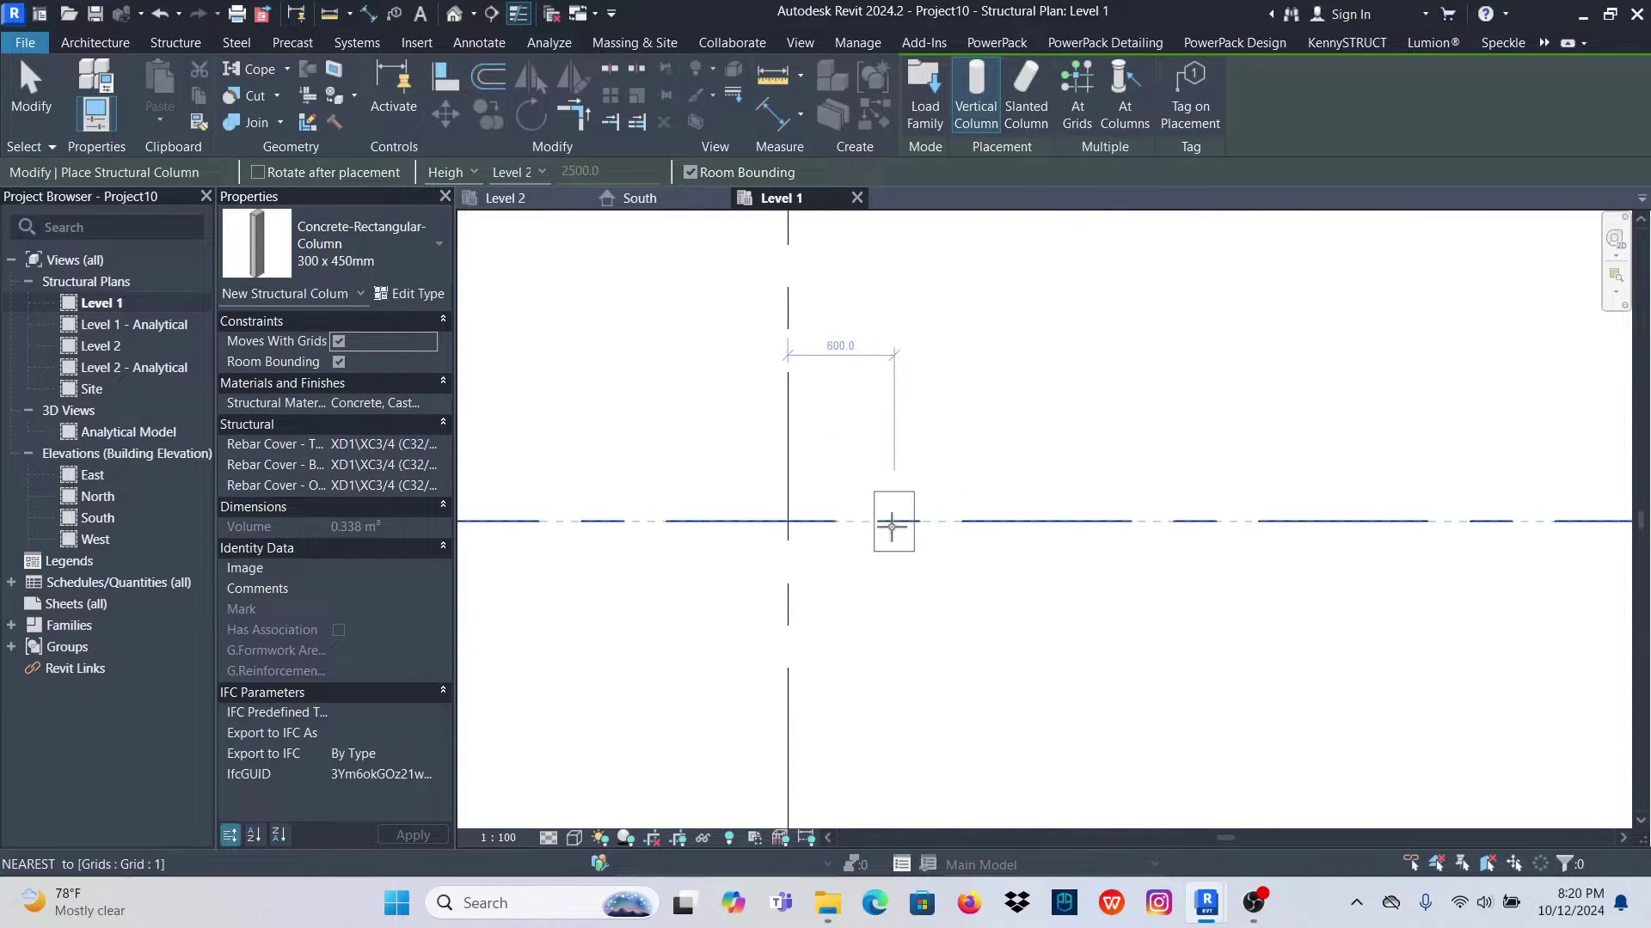
click(795, 516)
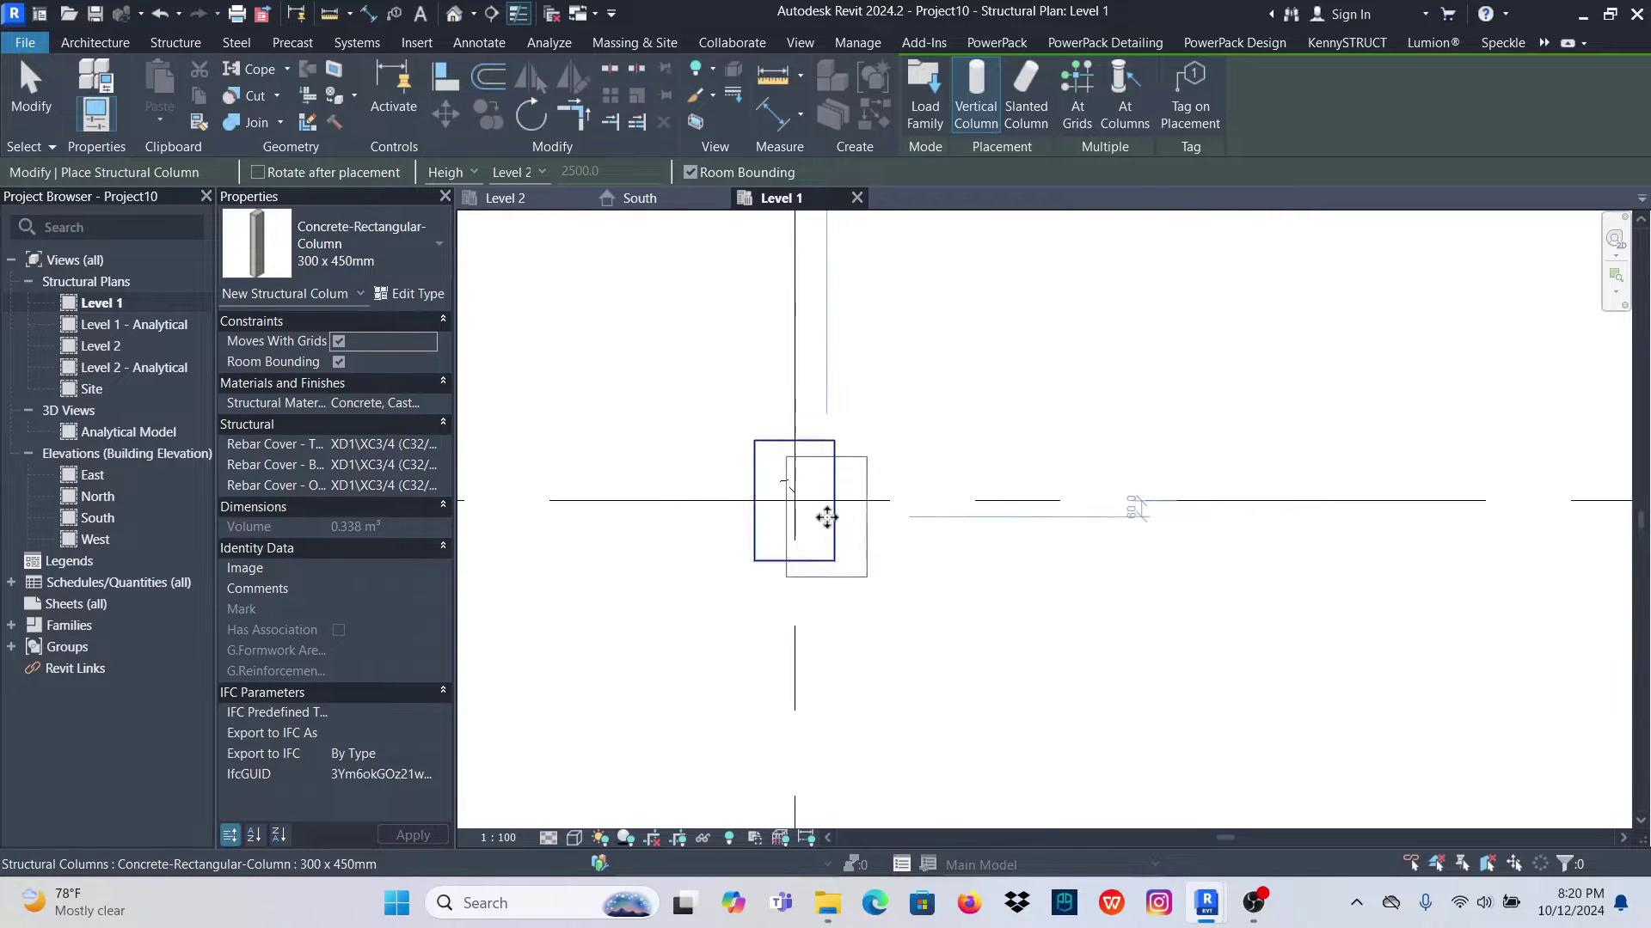
Place an isolated Footing-Rectangular foundation of type 1800 x 1200 x 450mm under the column at the intersection of grids A and 1
scroll(810, 522, down, 1)
click(177, 43)
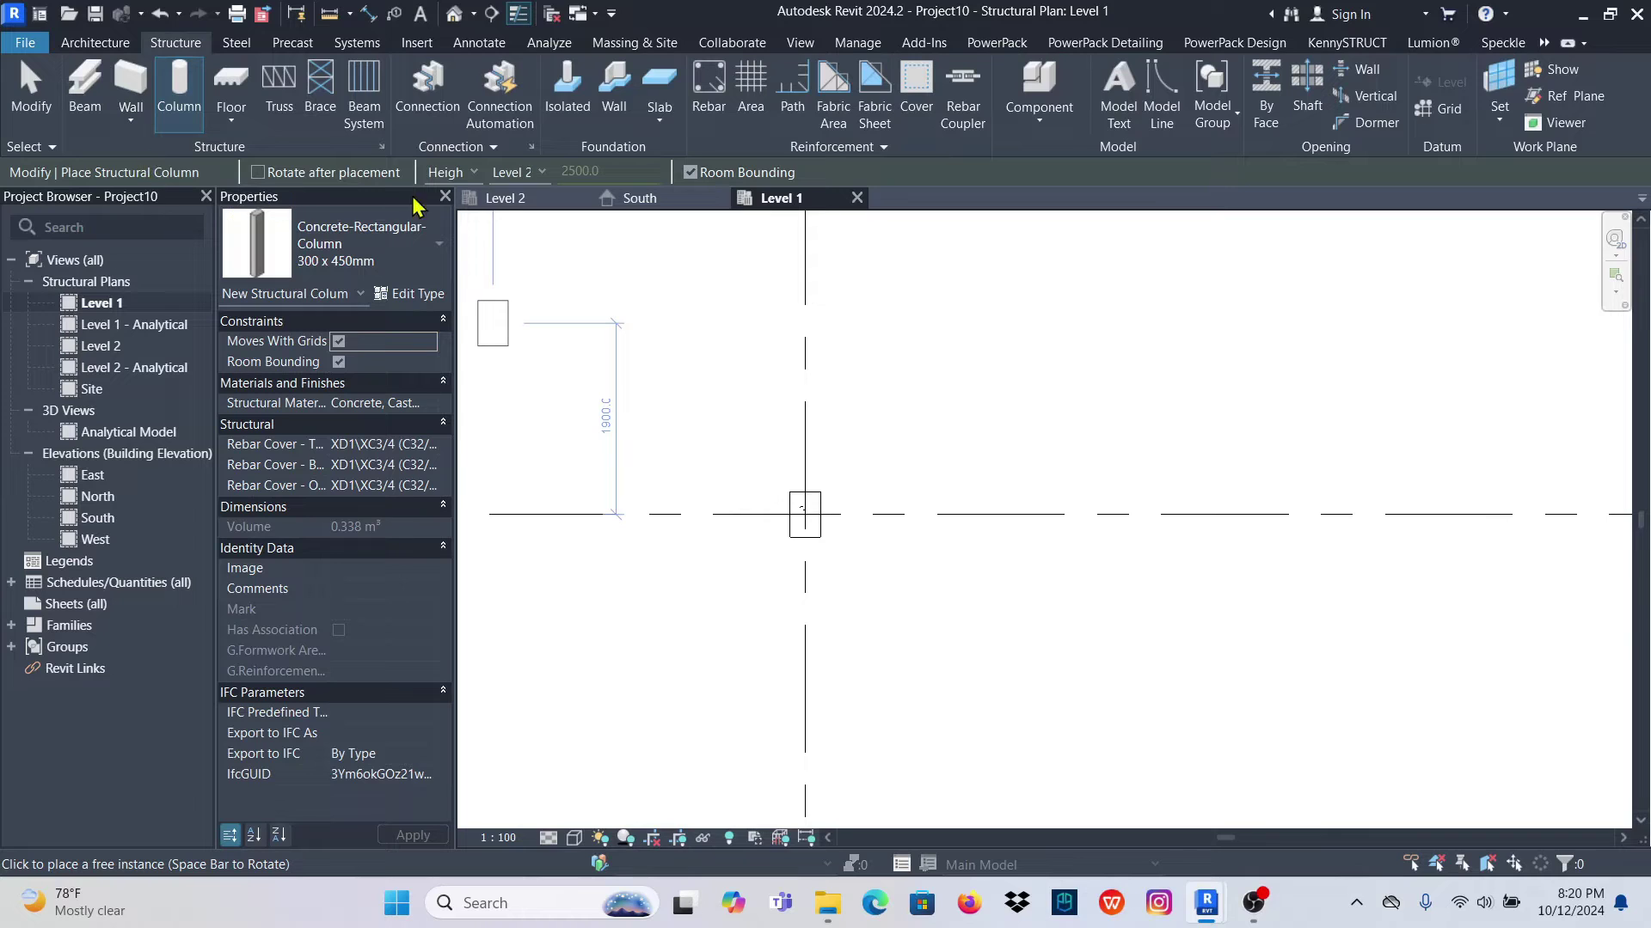
click(567, 95)
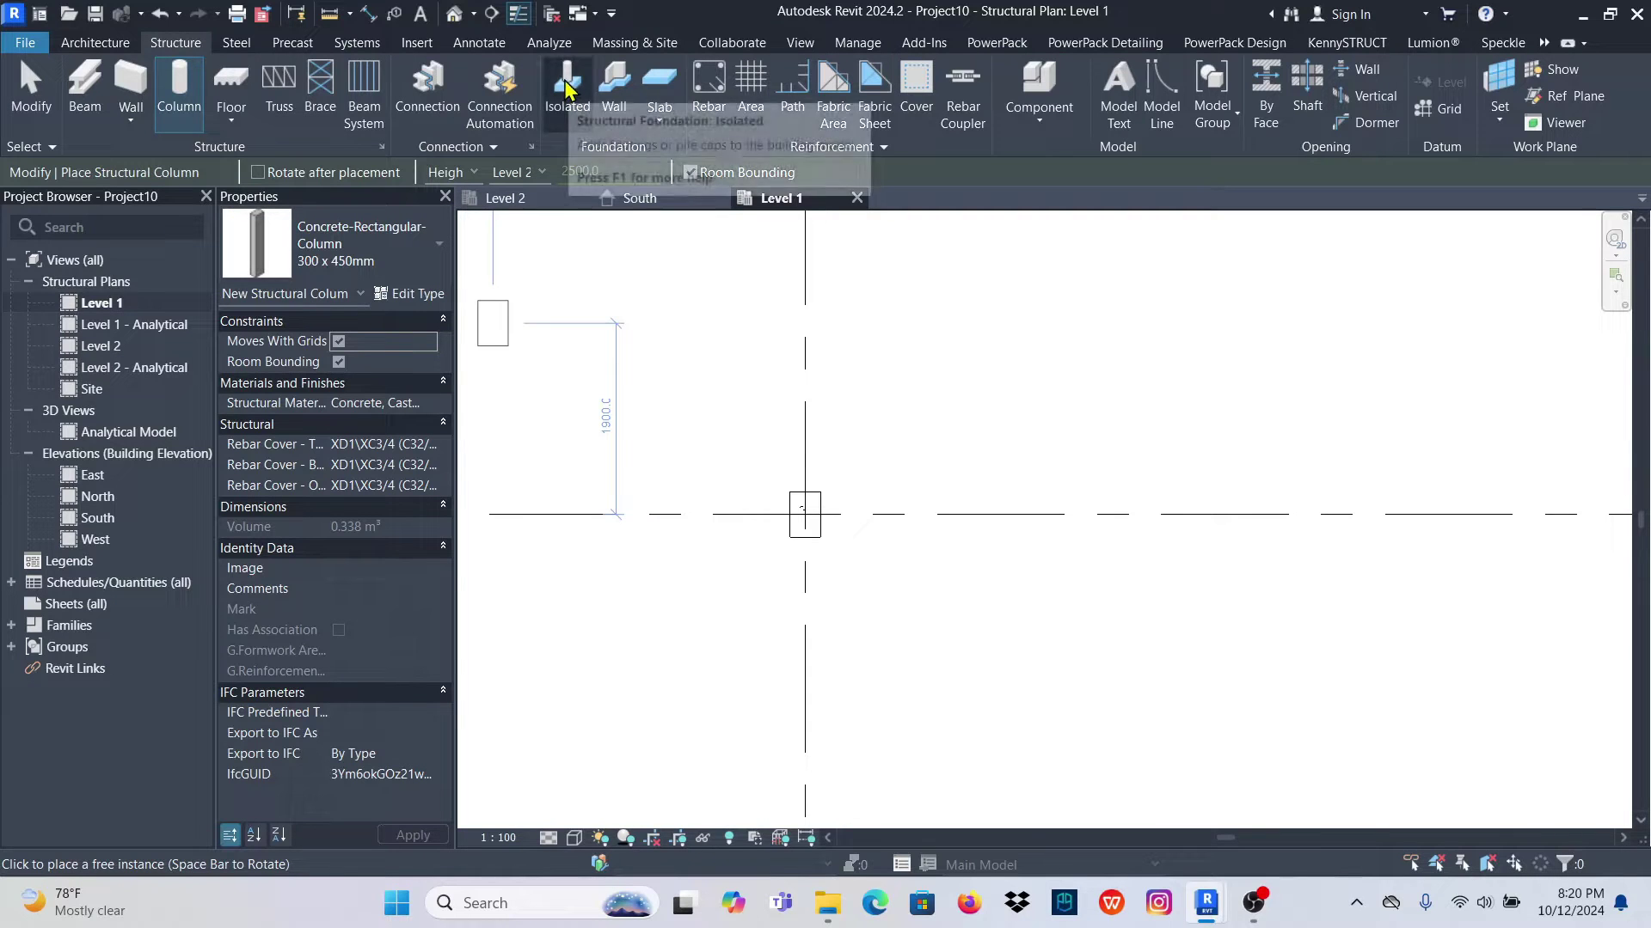
click(439, 245)
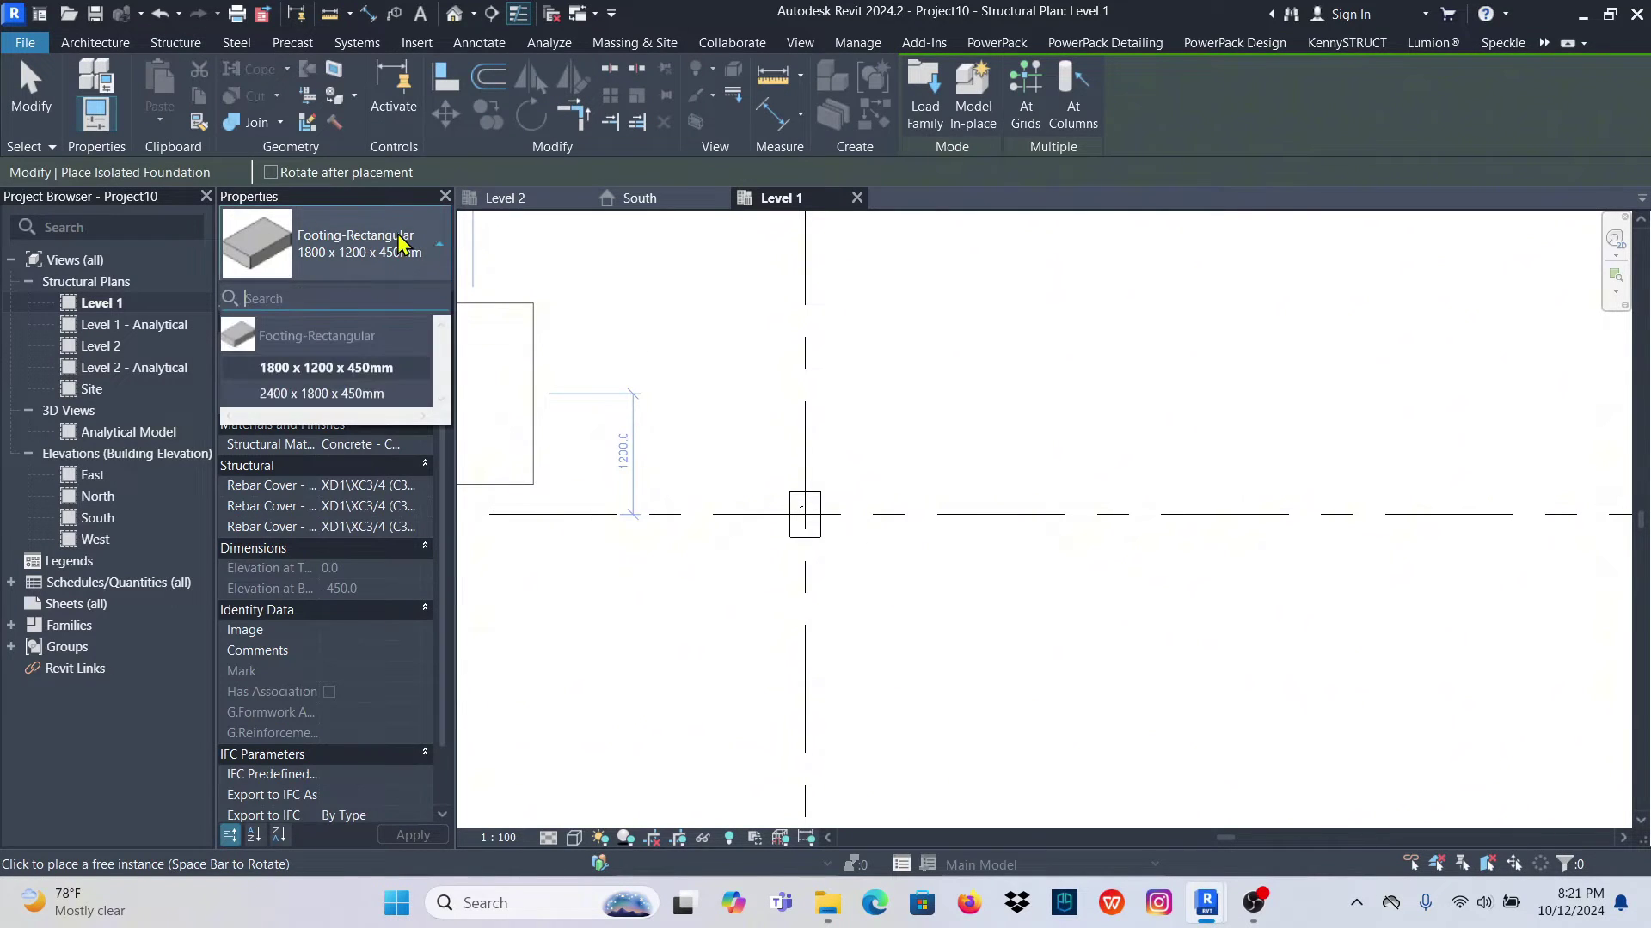
click(307, 371)
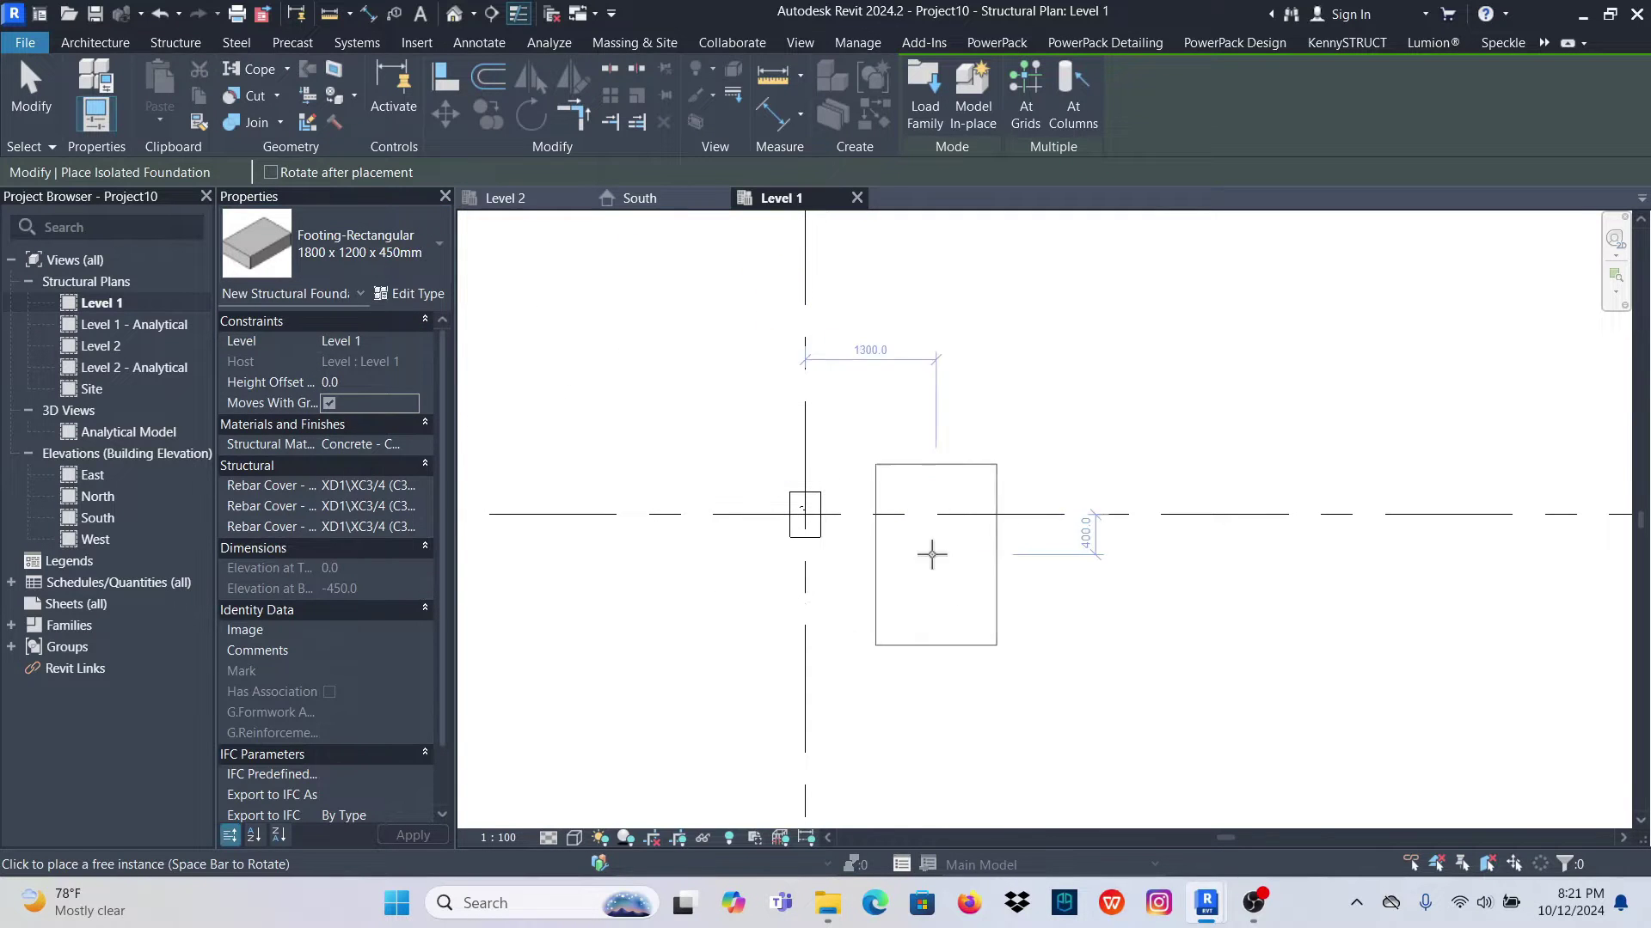
scroll(846, 546, up, 1)
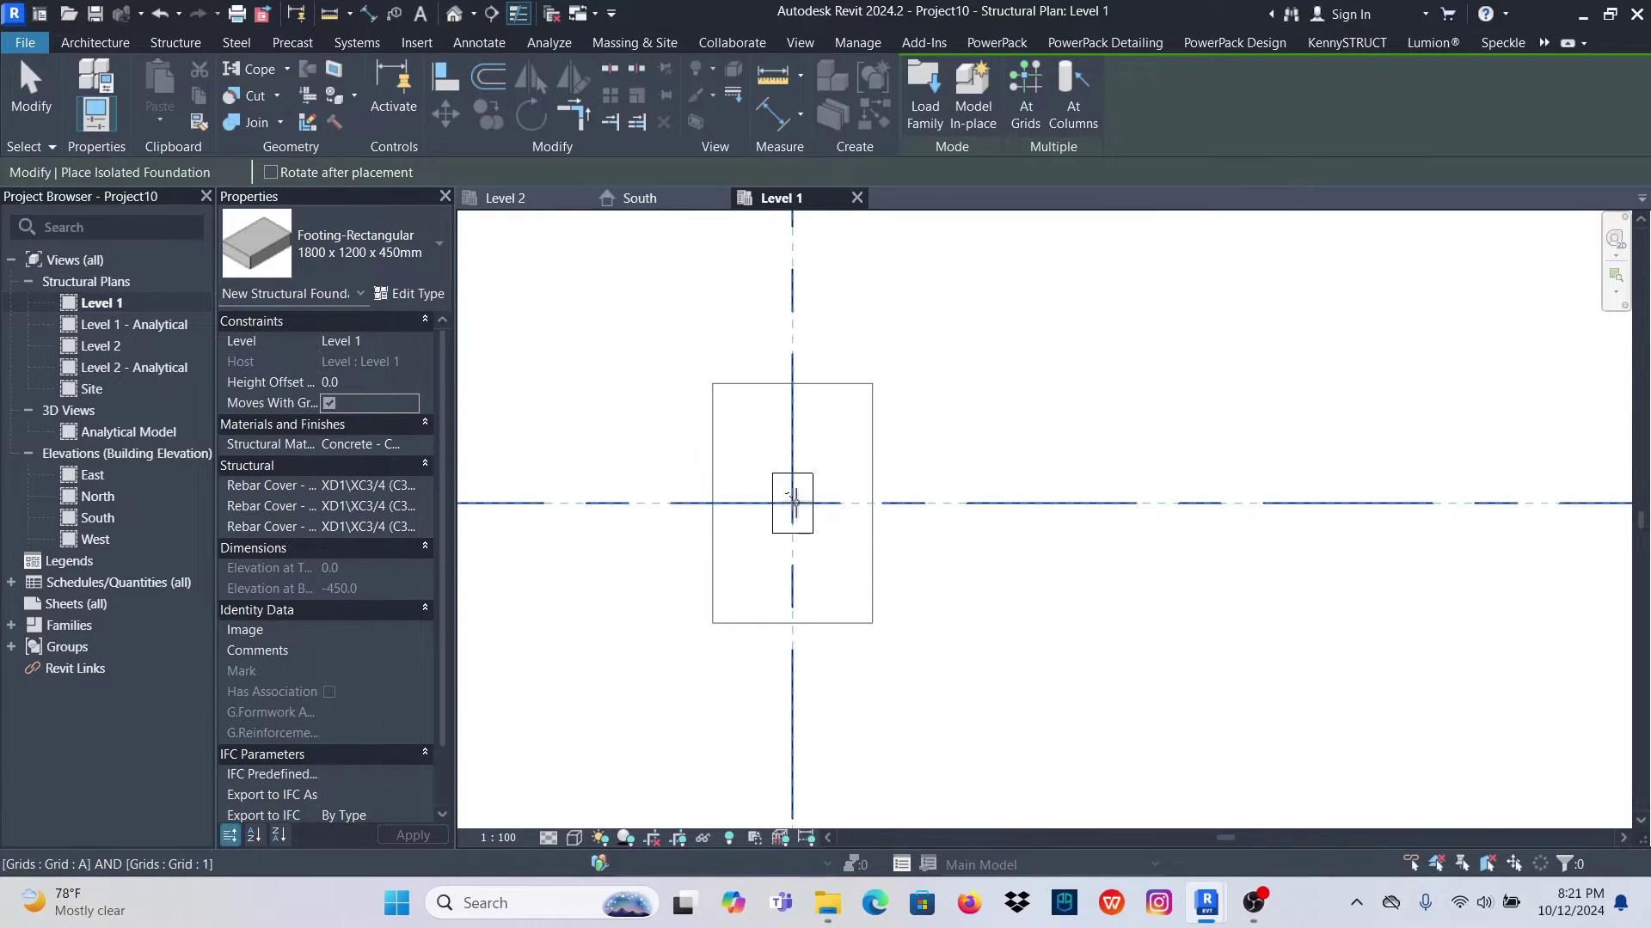
click(792, 503)
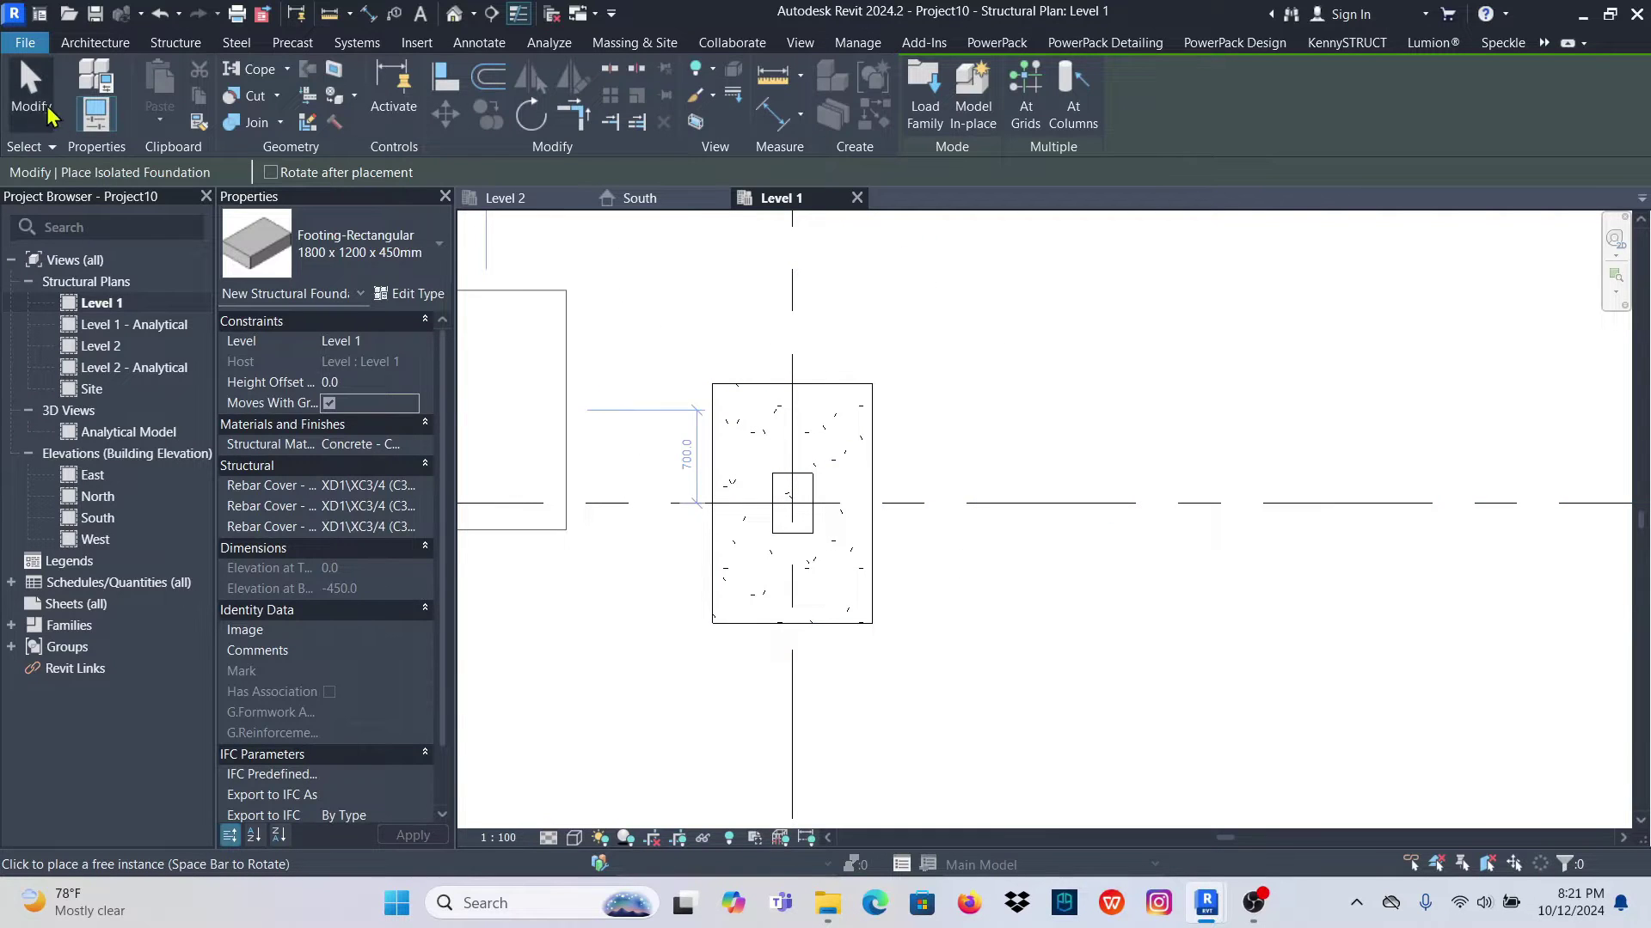
click(31, 93)
scroll(869, 526, down, 3)
scroll(839, 537, up, 2)
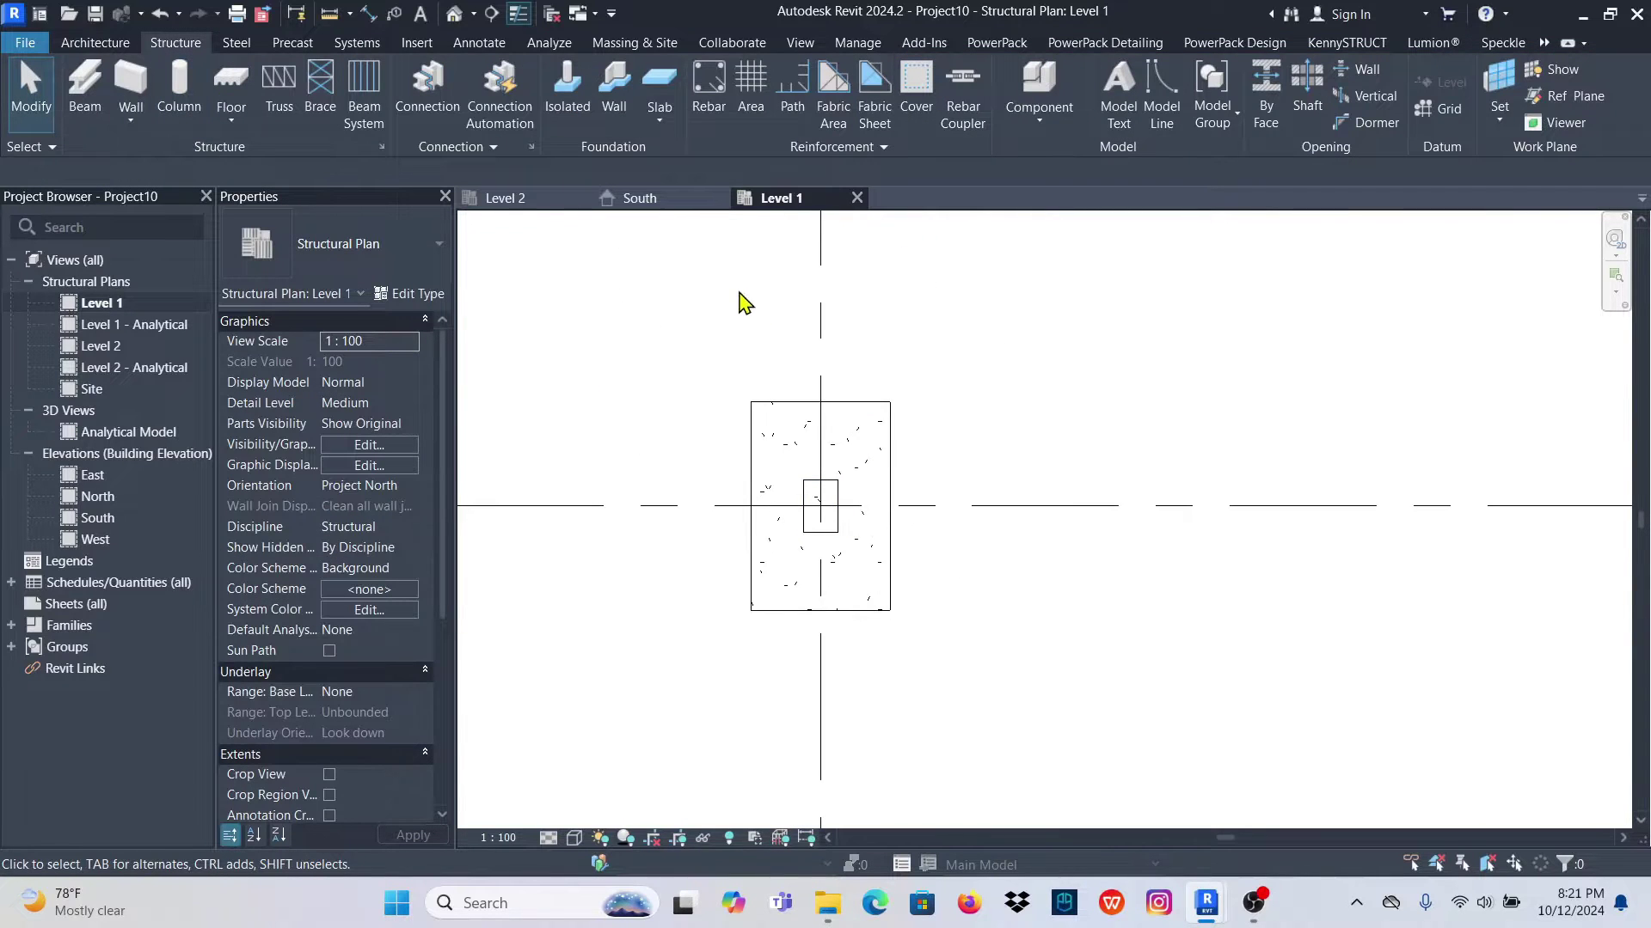
Open the default 3D view and set its visual style to Shaded
click(453, 14)
scroll(1101, 551, up, 5)
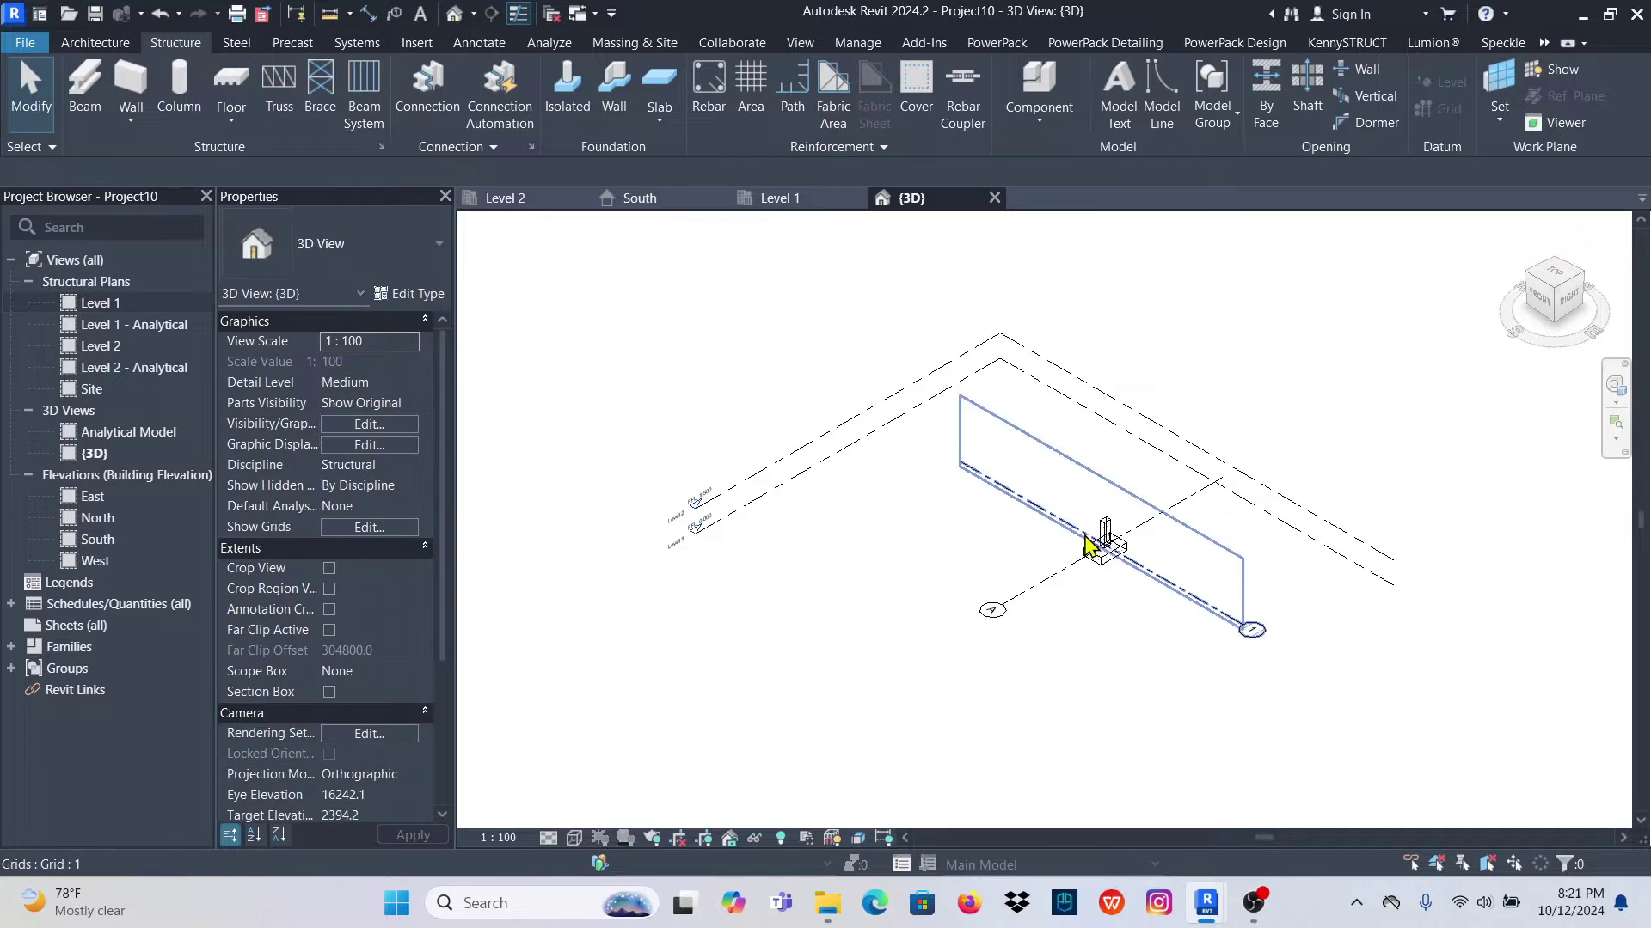
scroll(988, 550, up, 1)
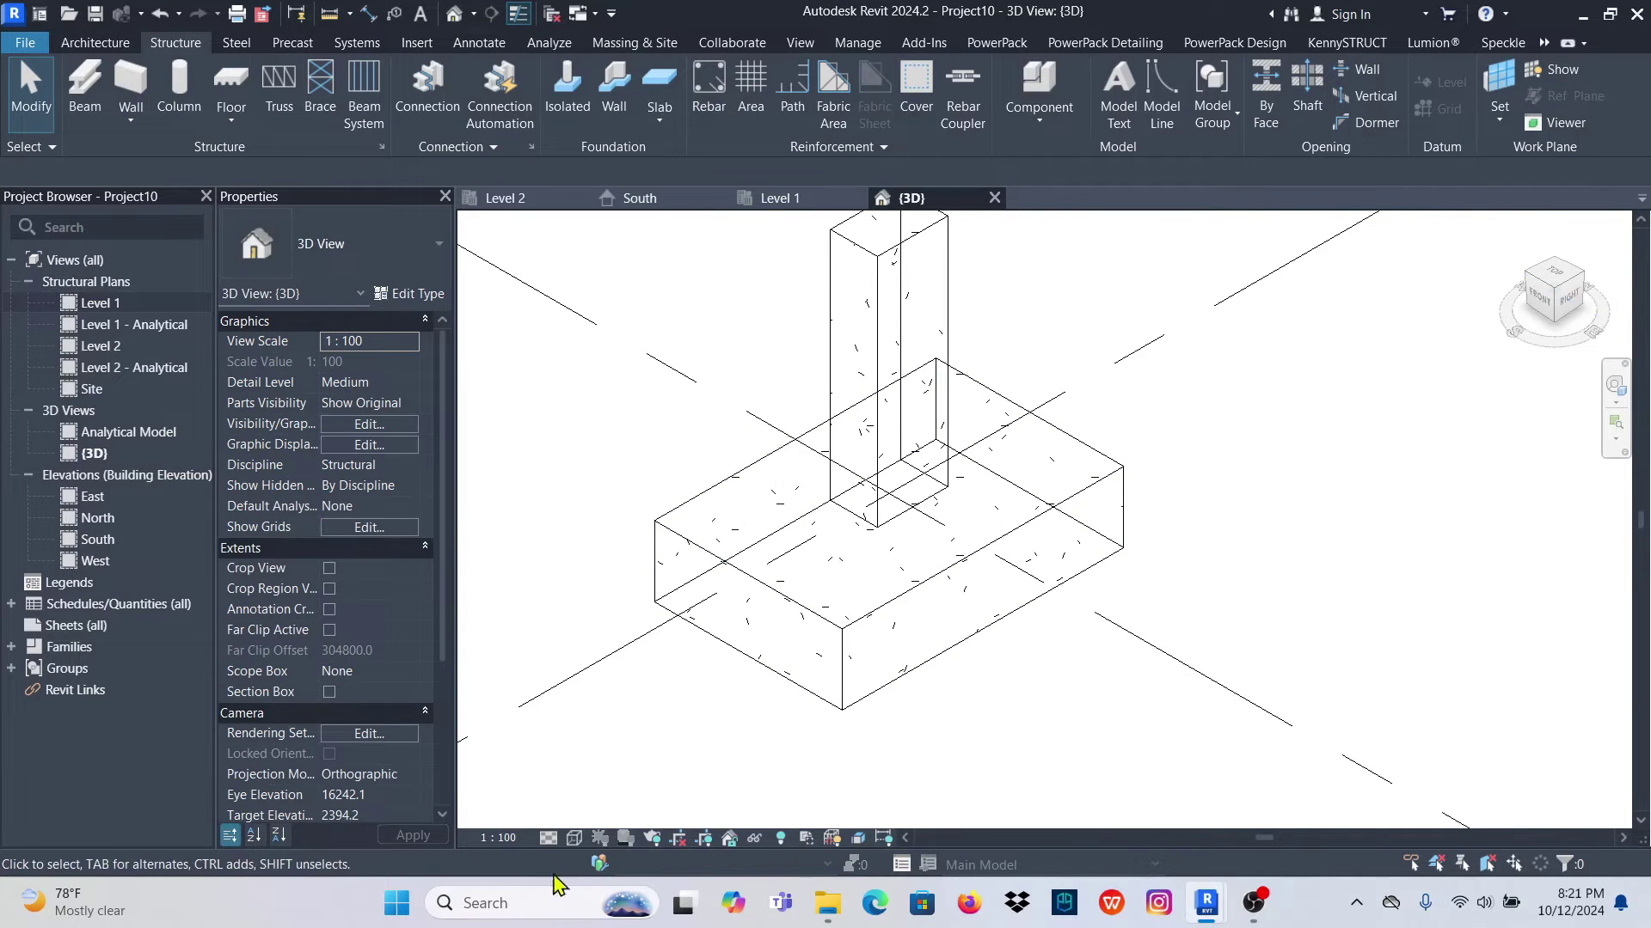
click(573, 838)
click(653, 756)
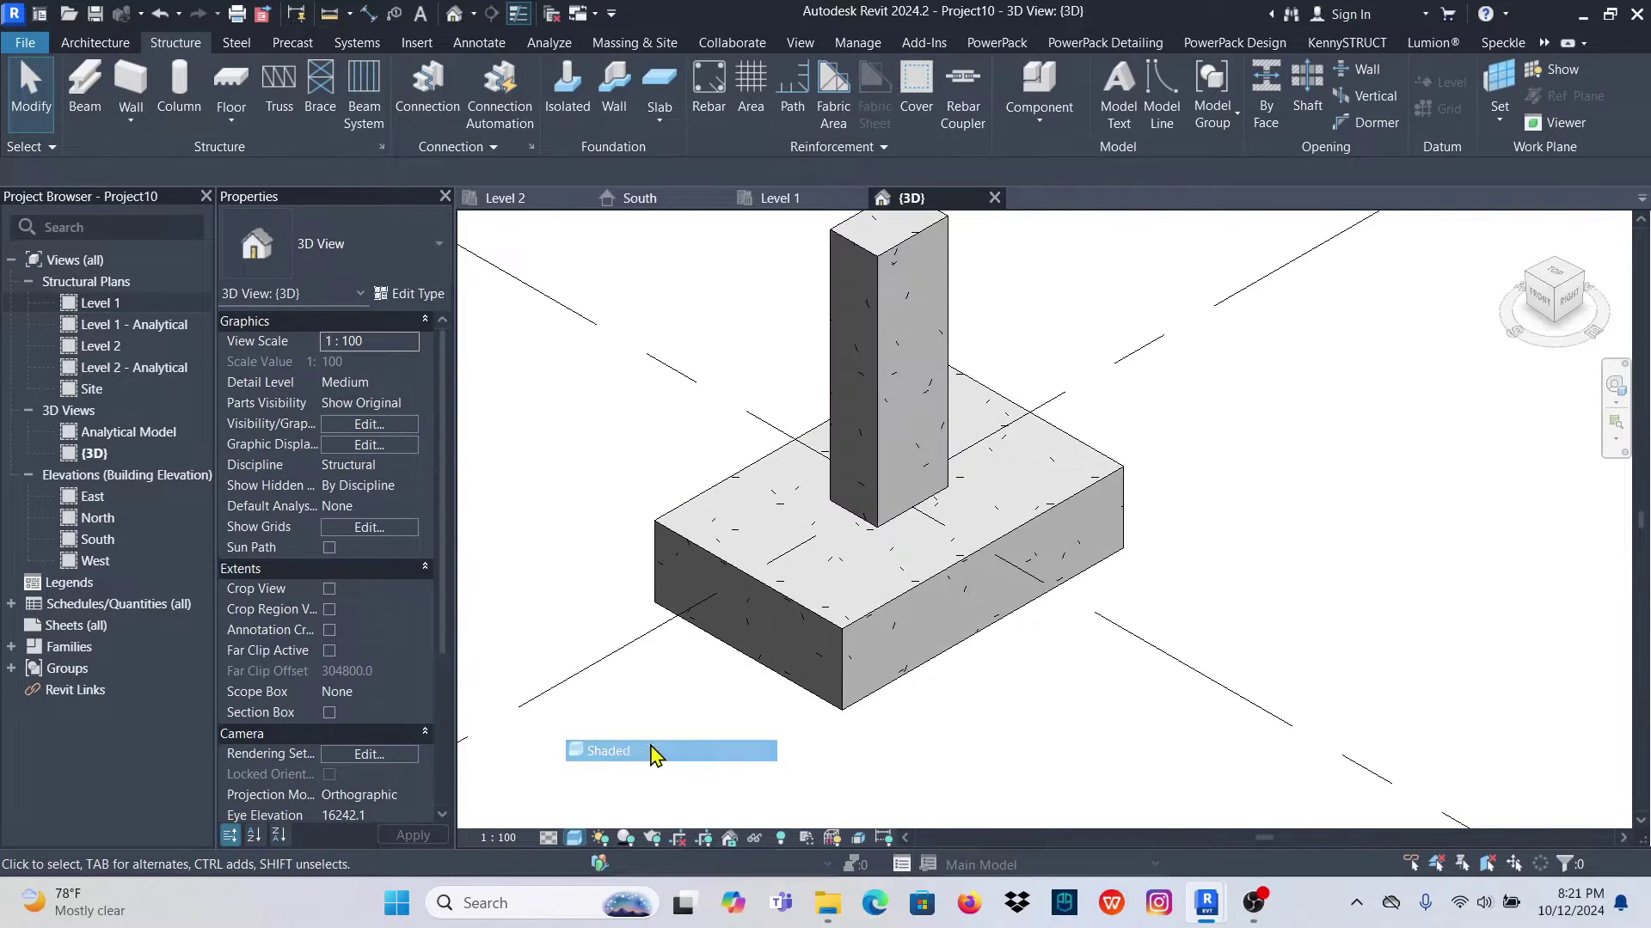
scroll(838, 546, down, 2)
scroll(838, 546, down, 2)
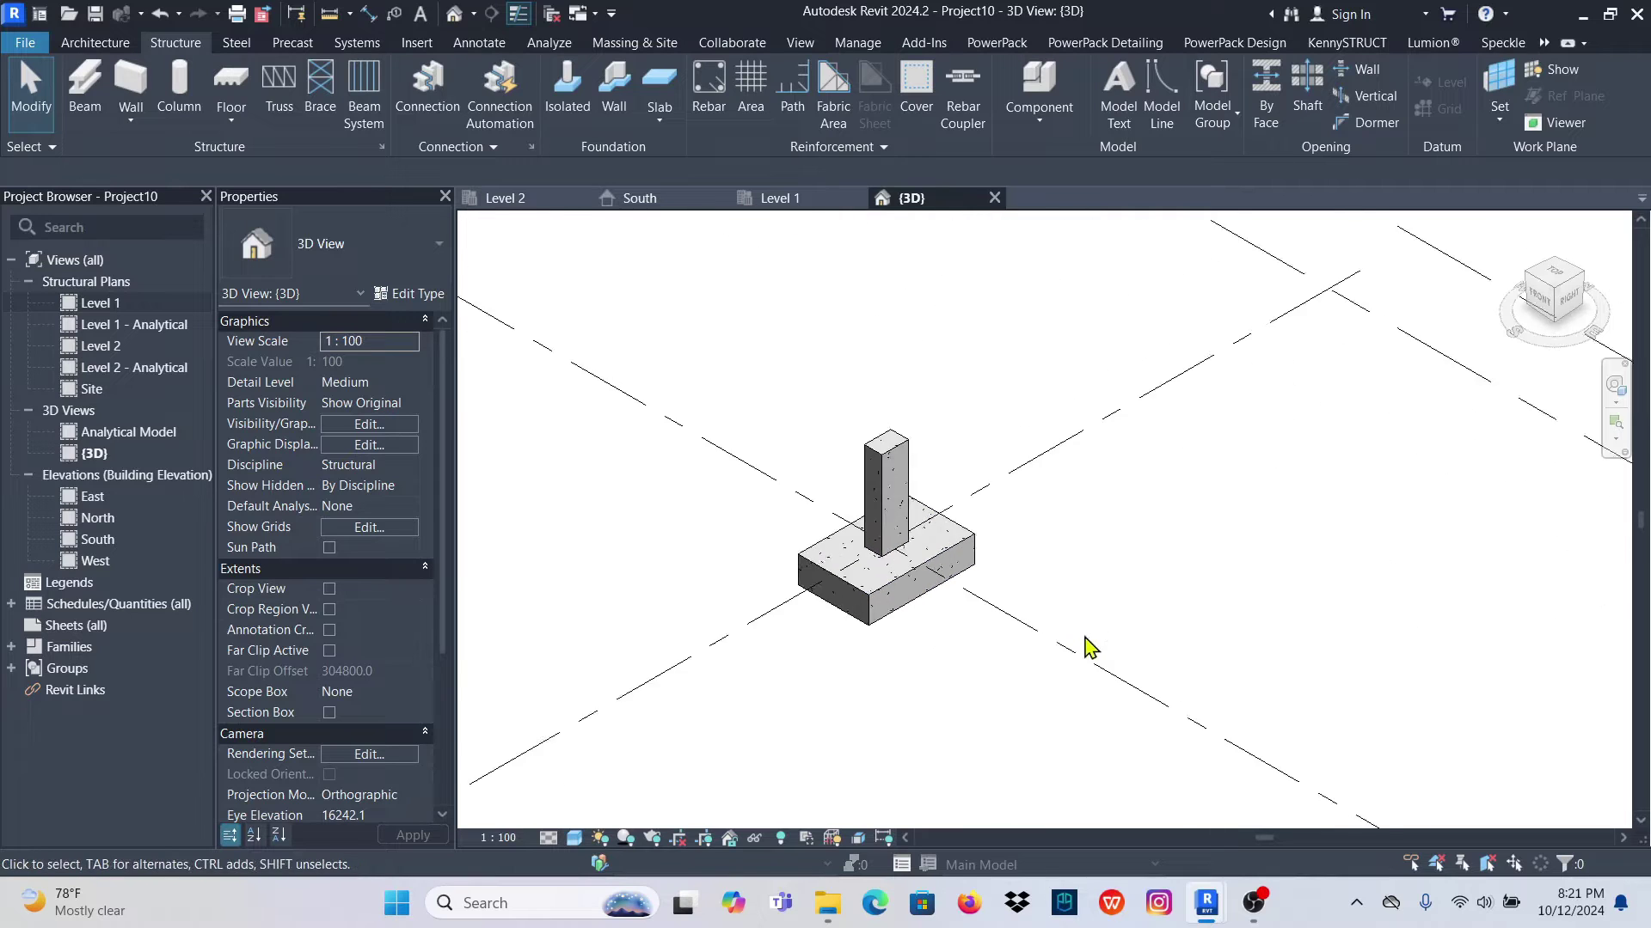
scroll(1091, 648, down, 1)
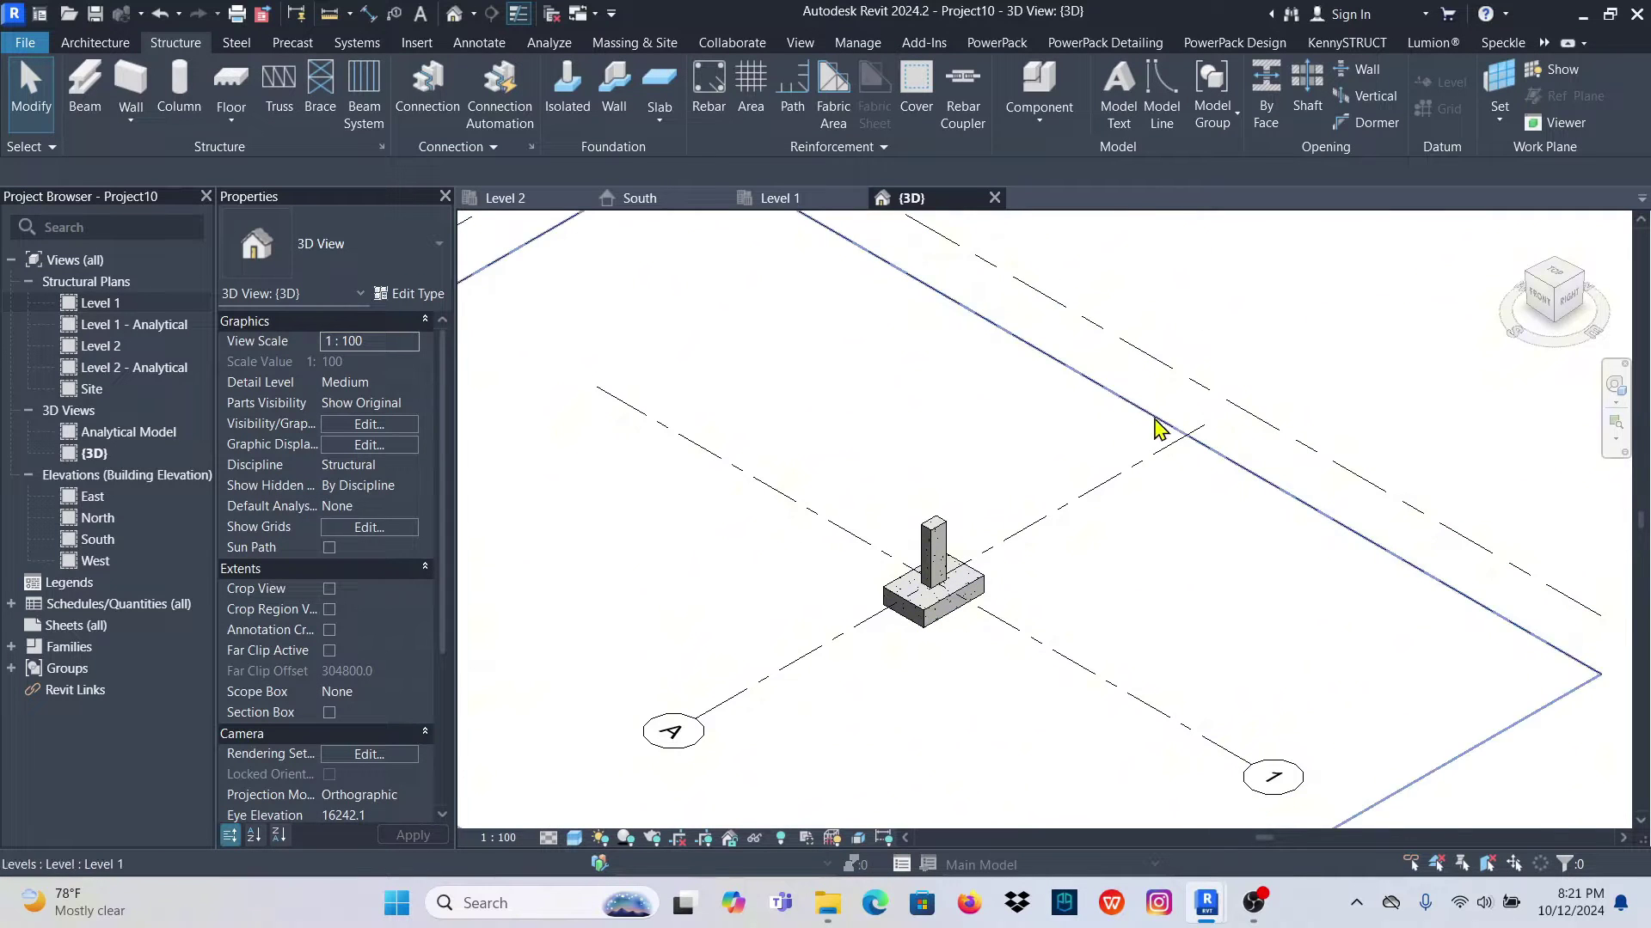
Hide the Levels and Grids annotation categories in the 3D view through the Visibility/Graphic Overrides
scroll(984, 576, up, 5)
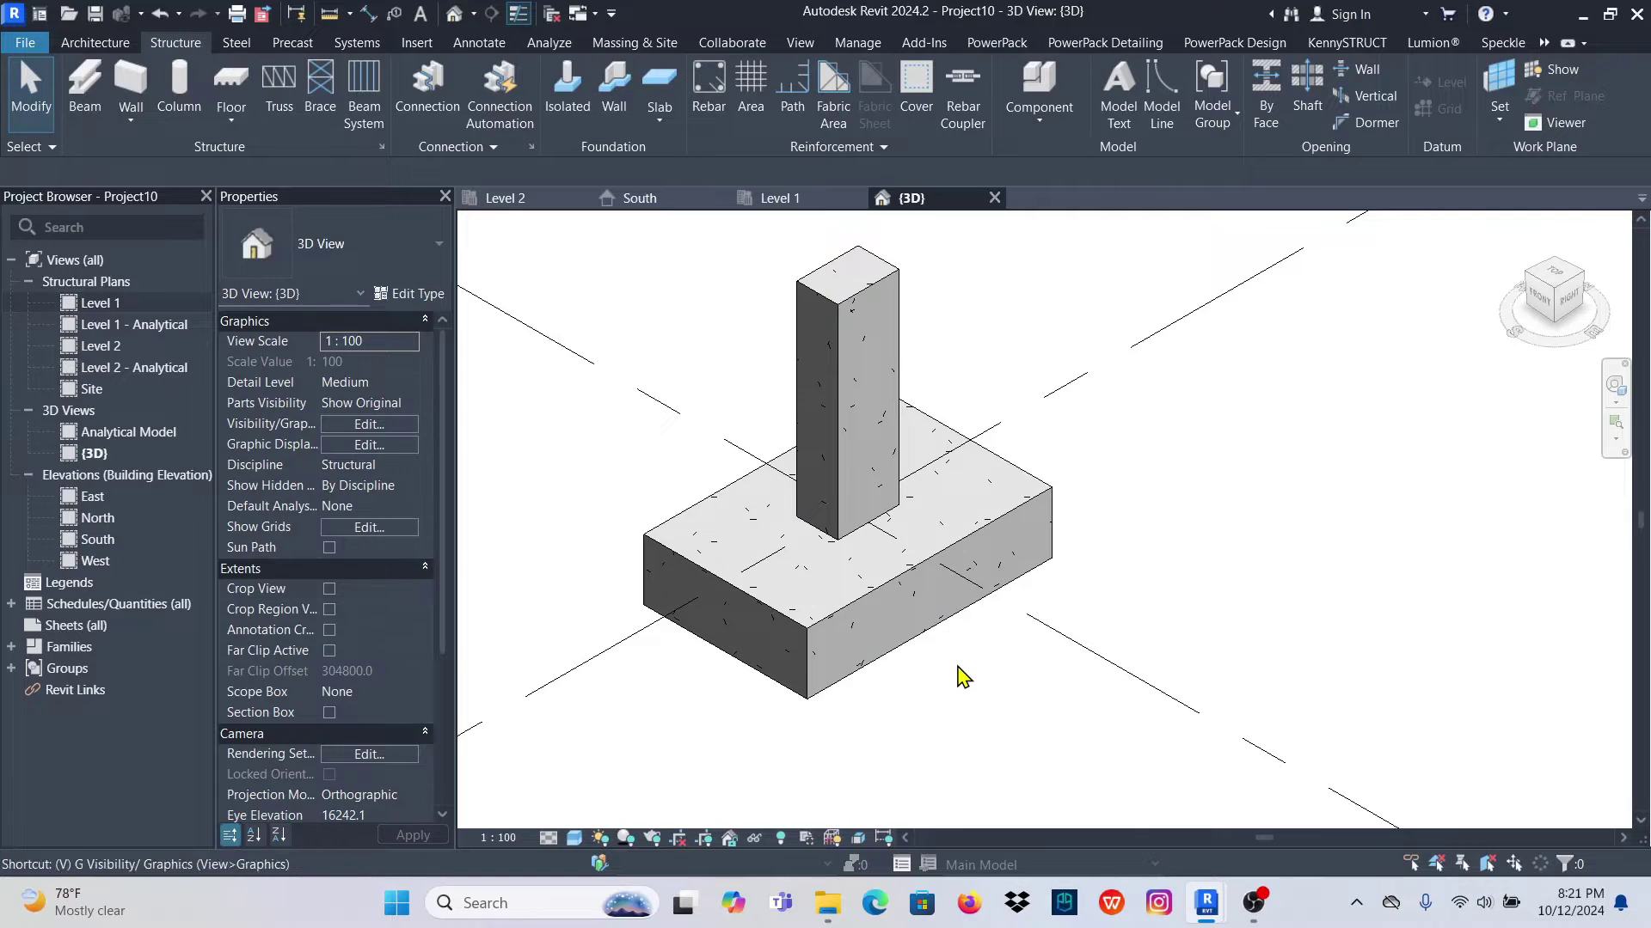
key(g)
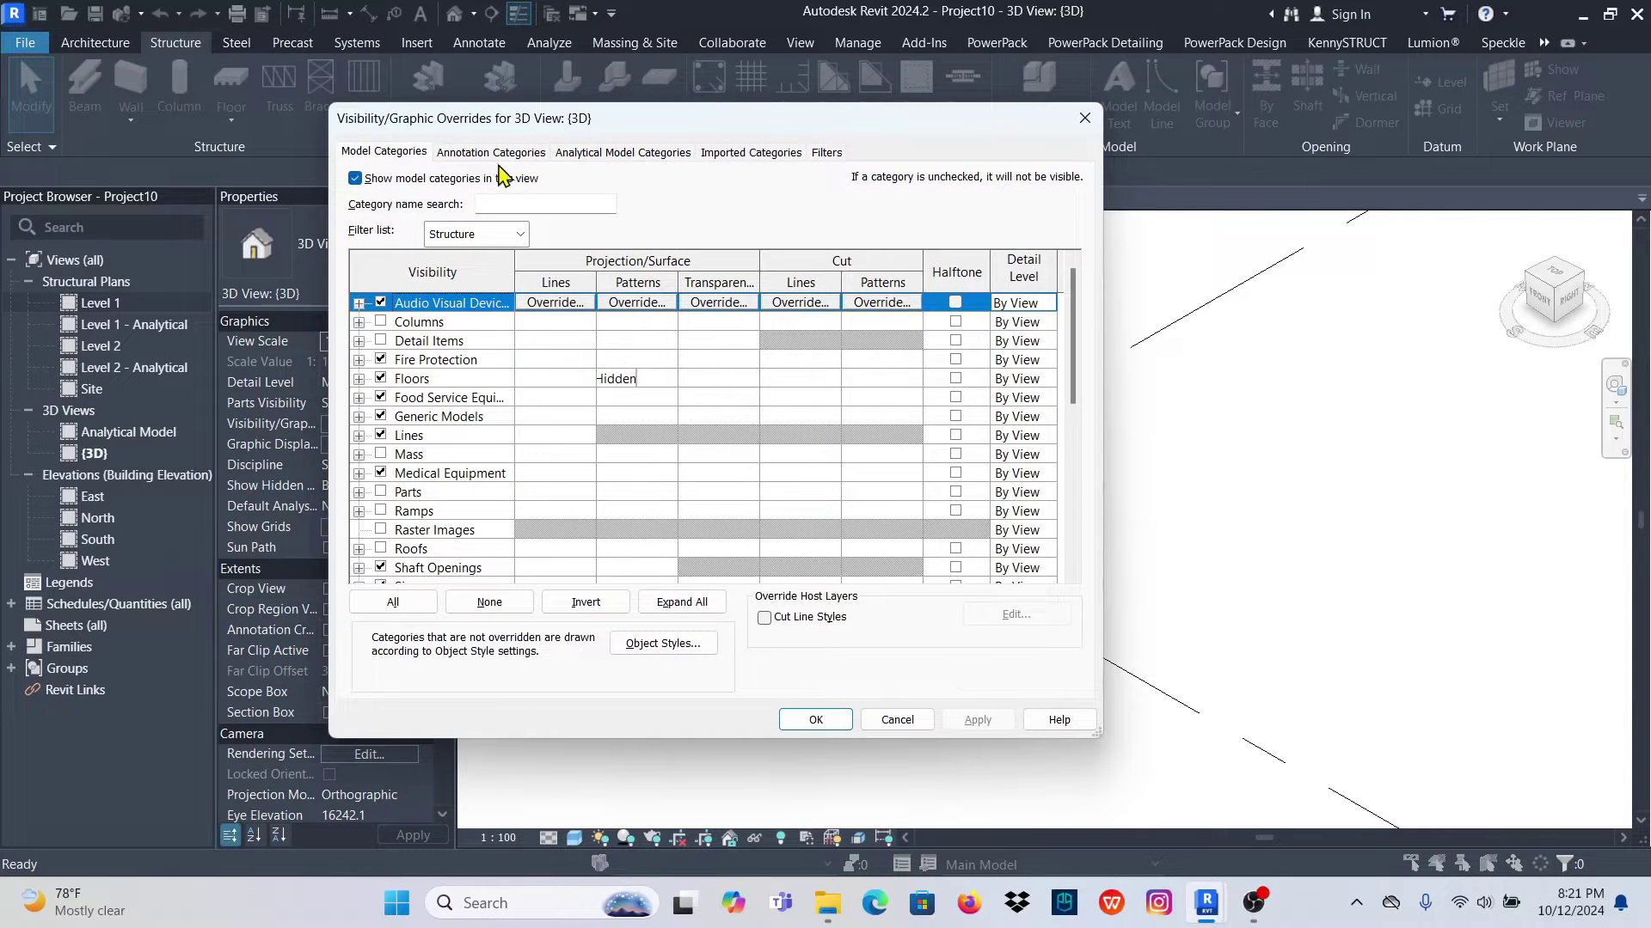
click(491, 153)
click(433, 362)
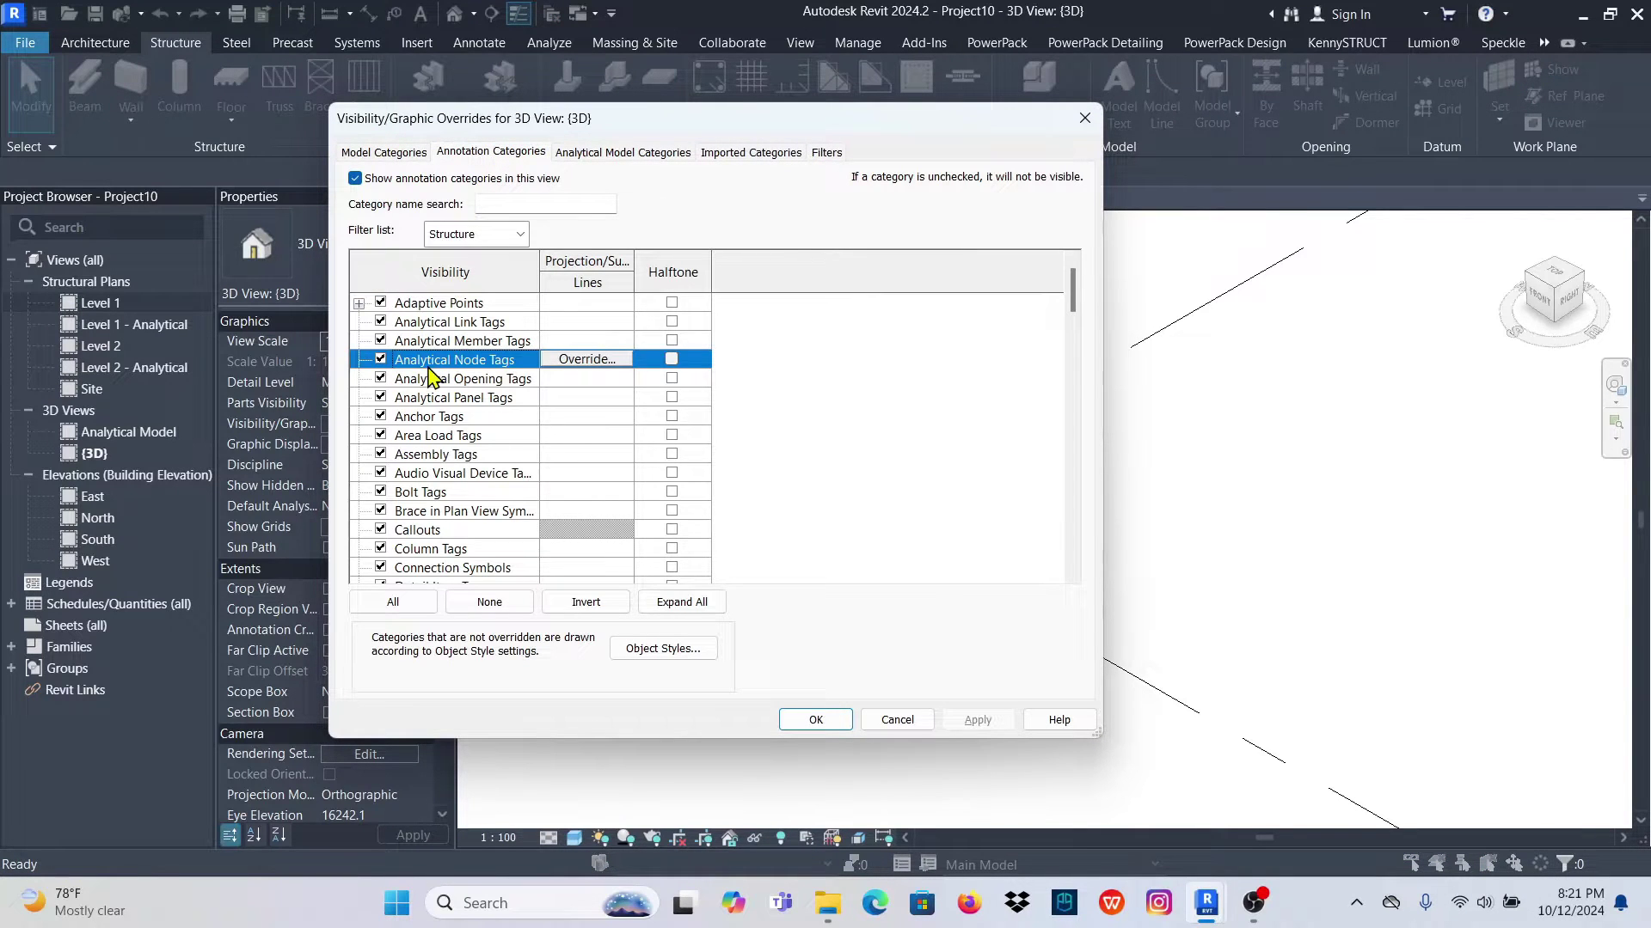
key(l)
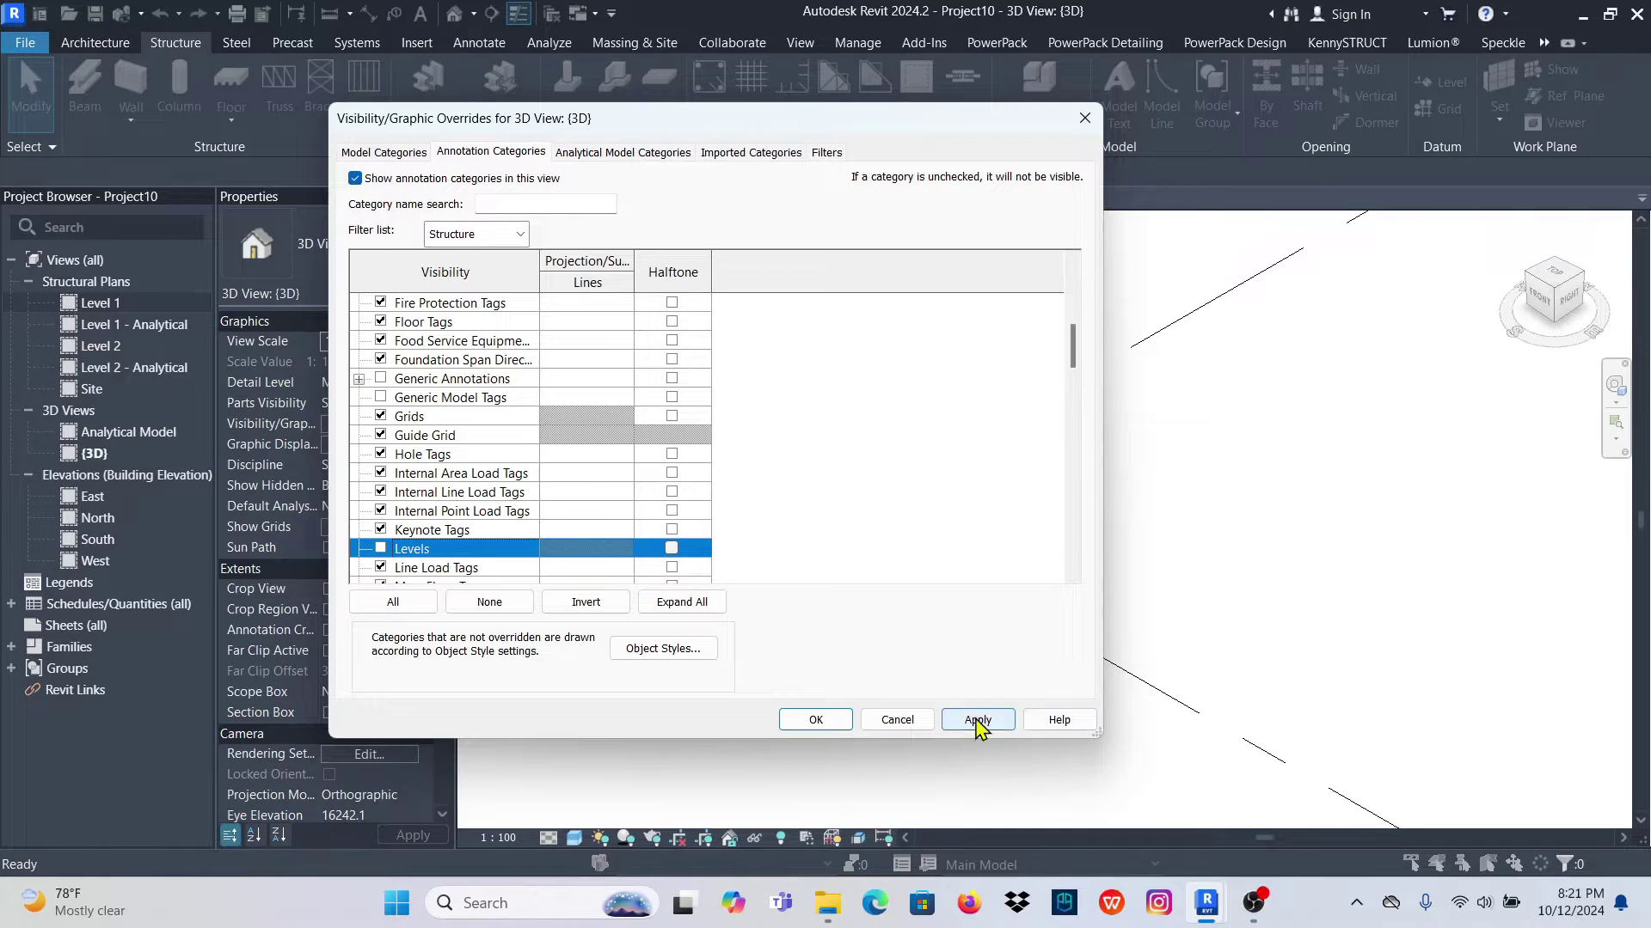
click(978, 724)
click(430, 368)
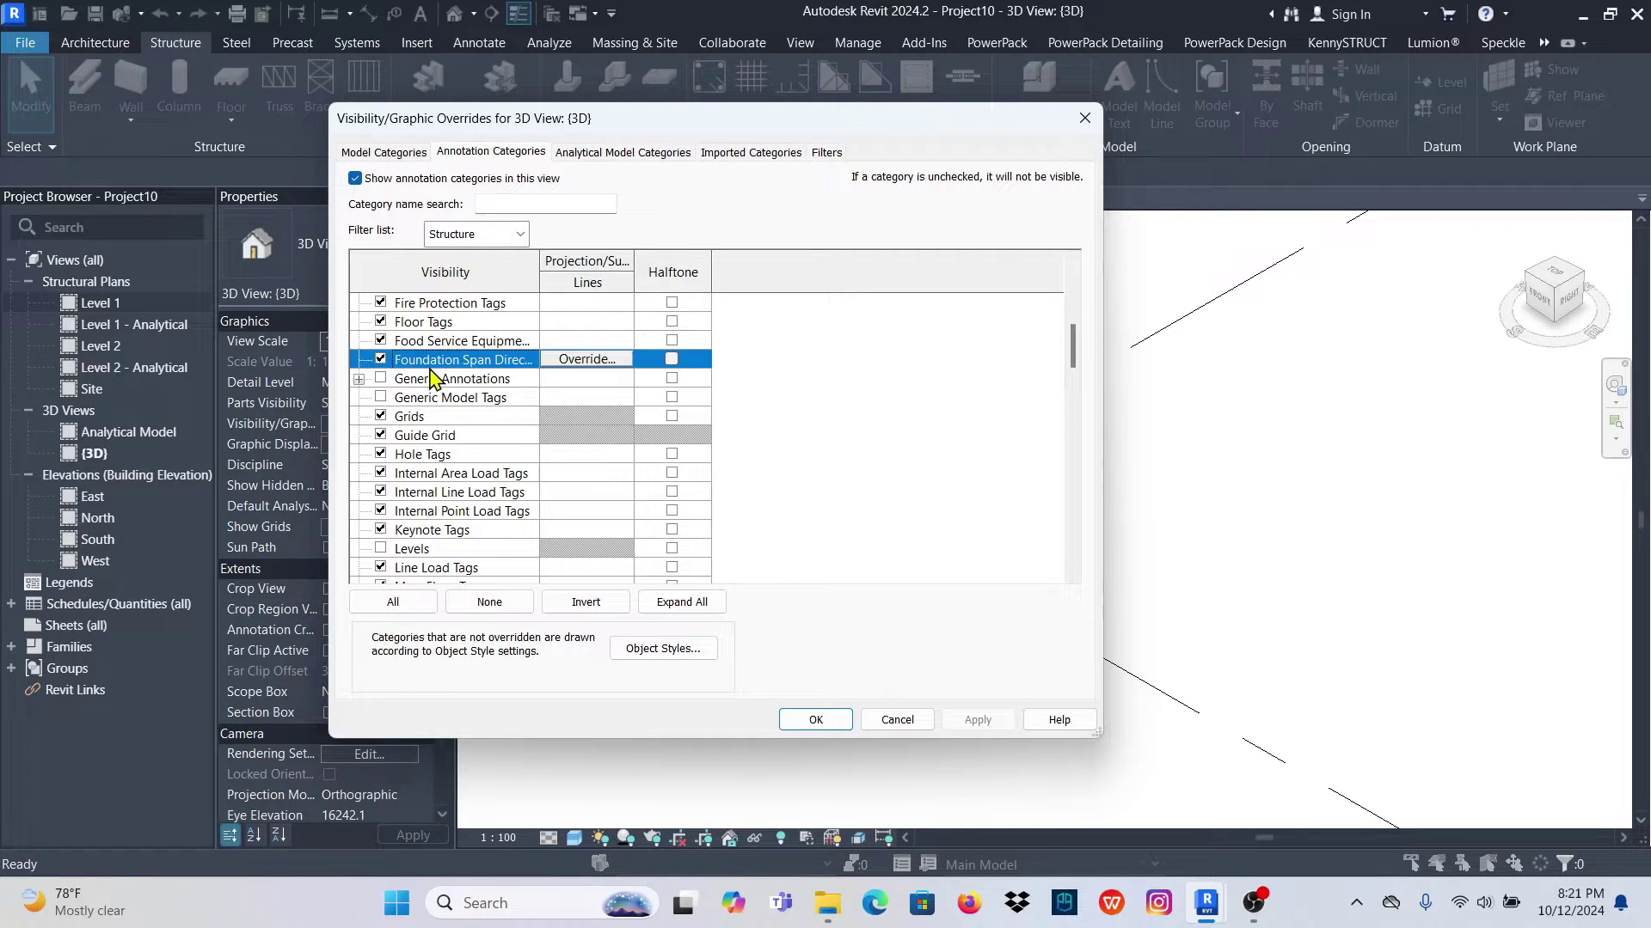
click(434, 378)
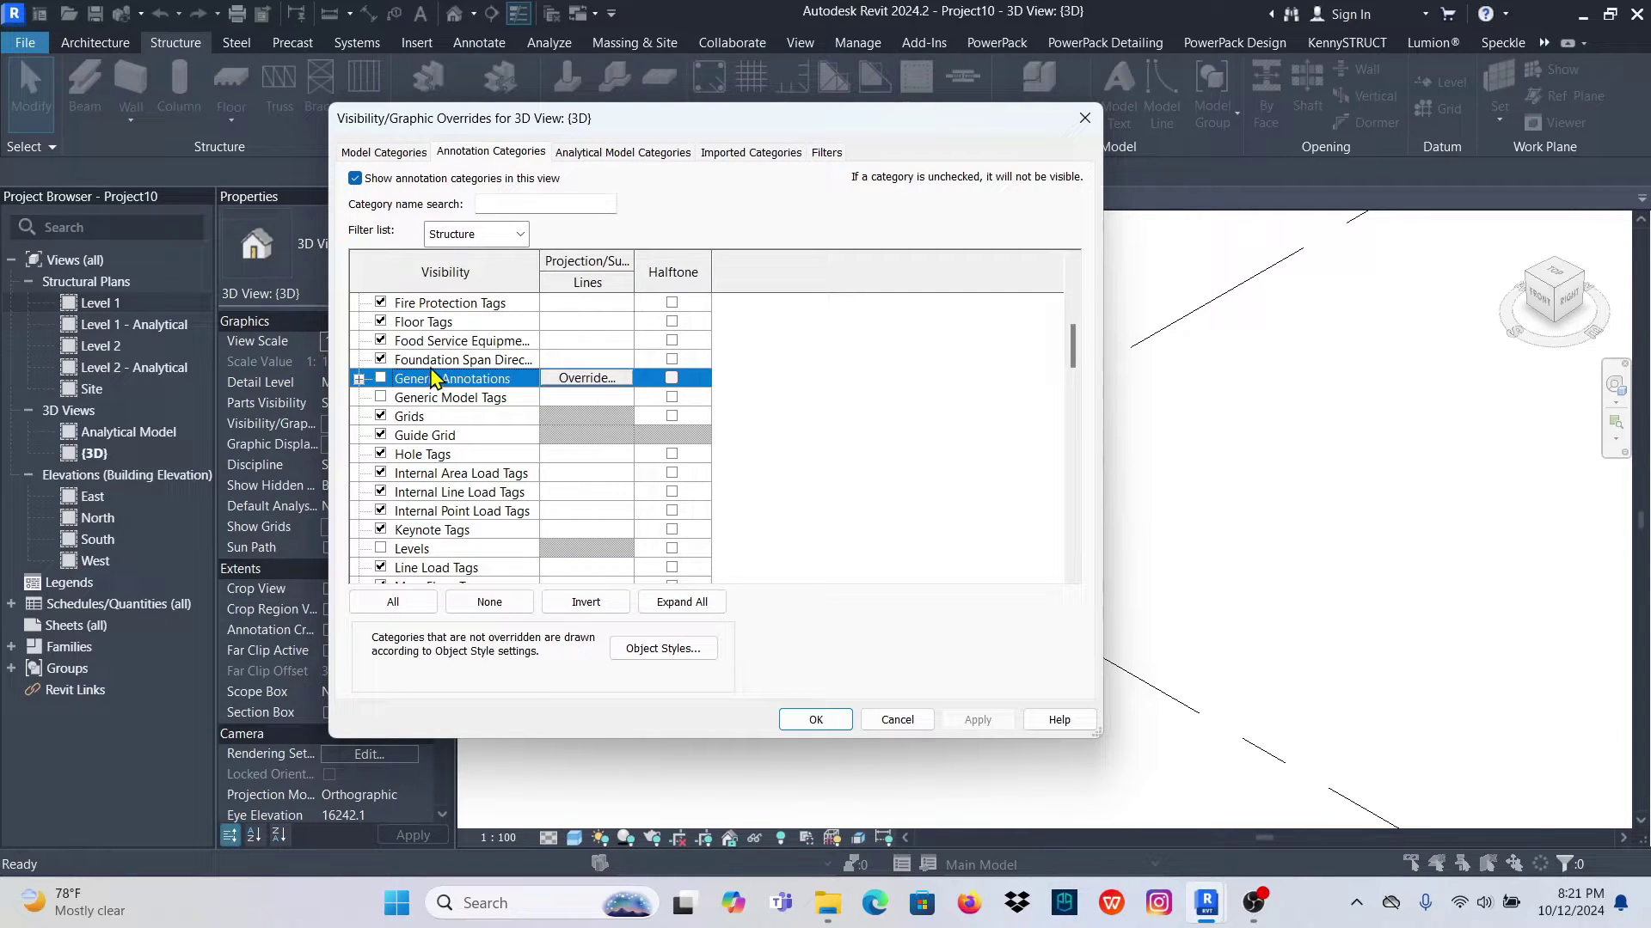
click(381, 418)
click(978, 719)
click(808, 721)
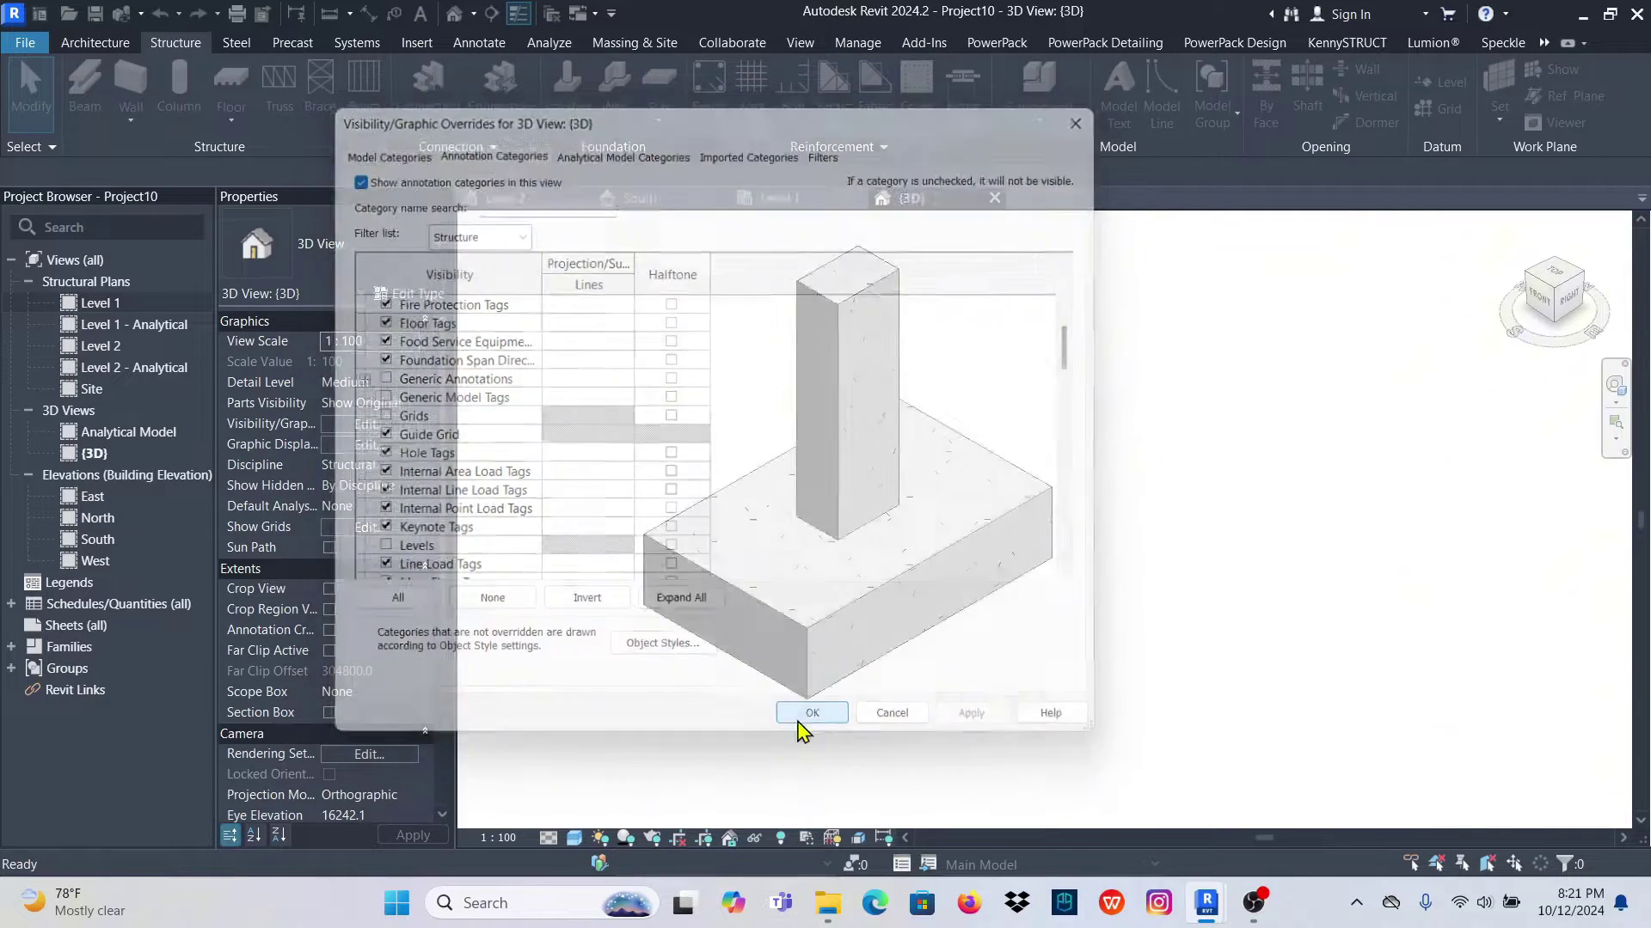
scroll(980, 468, down, 2)
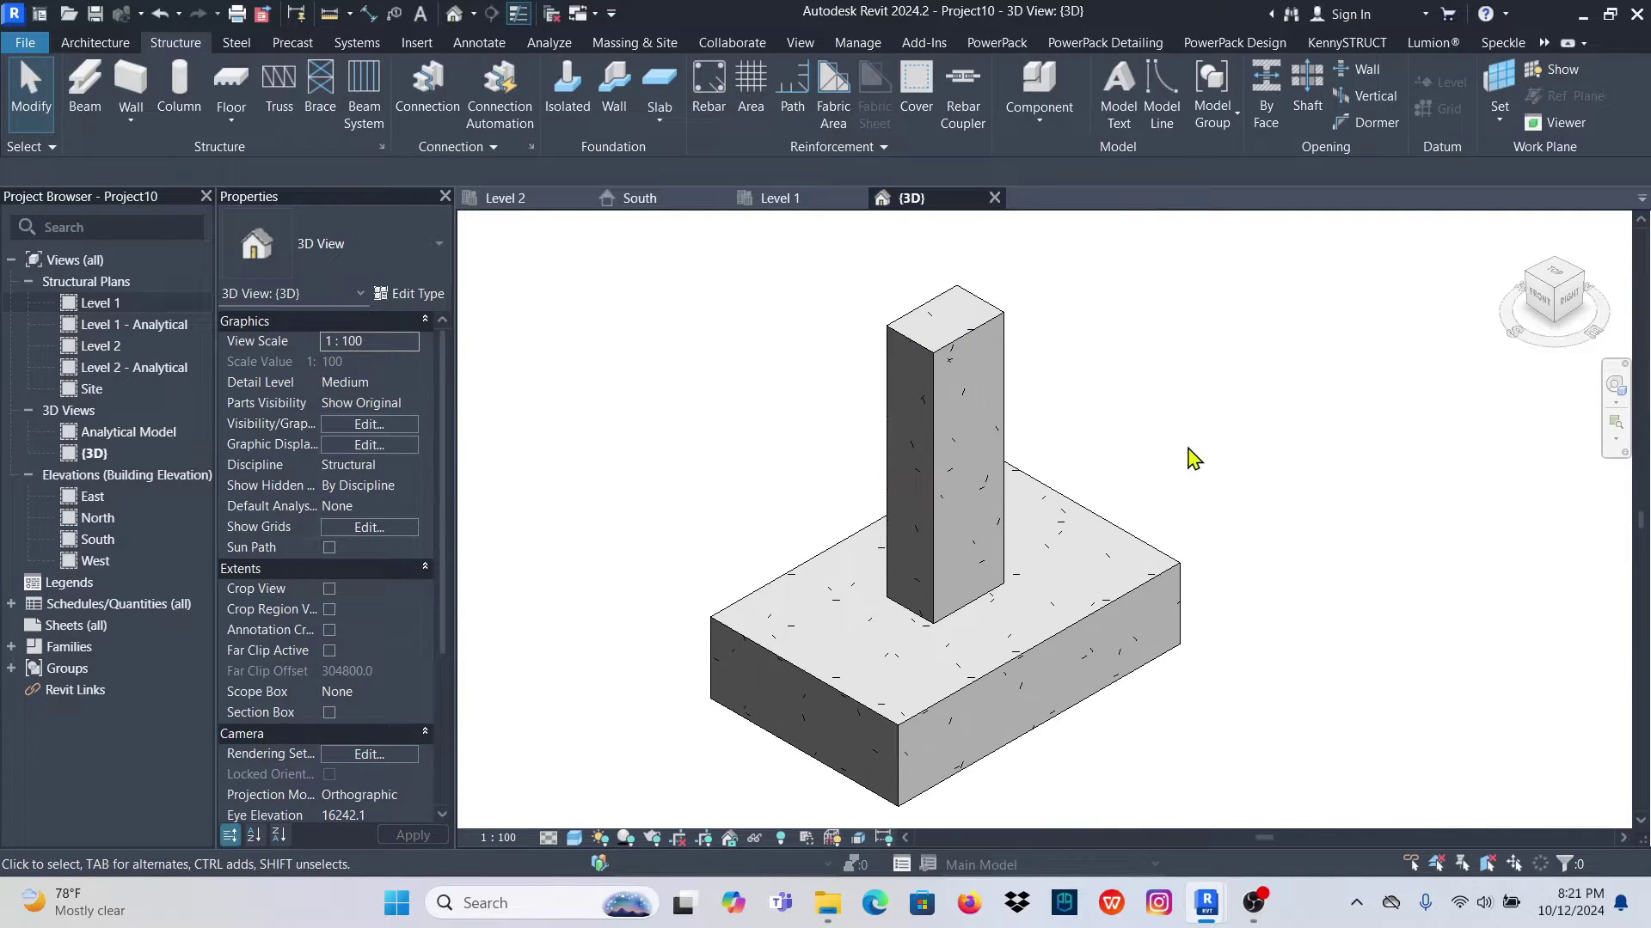
Remove the foreground surface pattern from the column's Concrete, Cast-in-Place gray material by setting it to No pattern
scroll(1013, 619, up, 2)
scroll(1012, 619, down, 2)
click(972, 328)
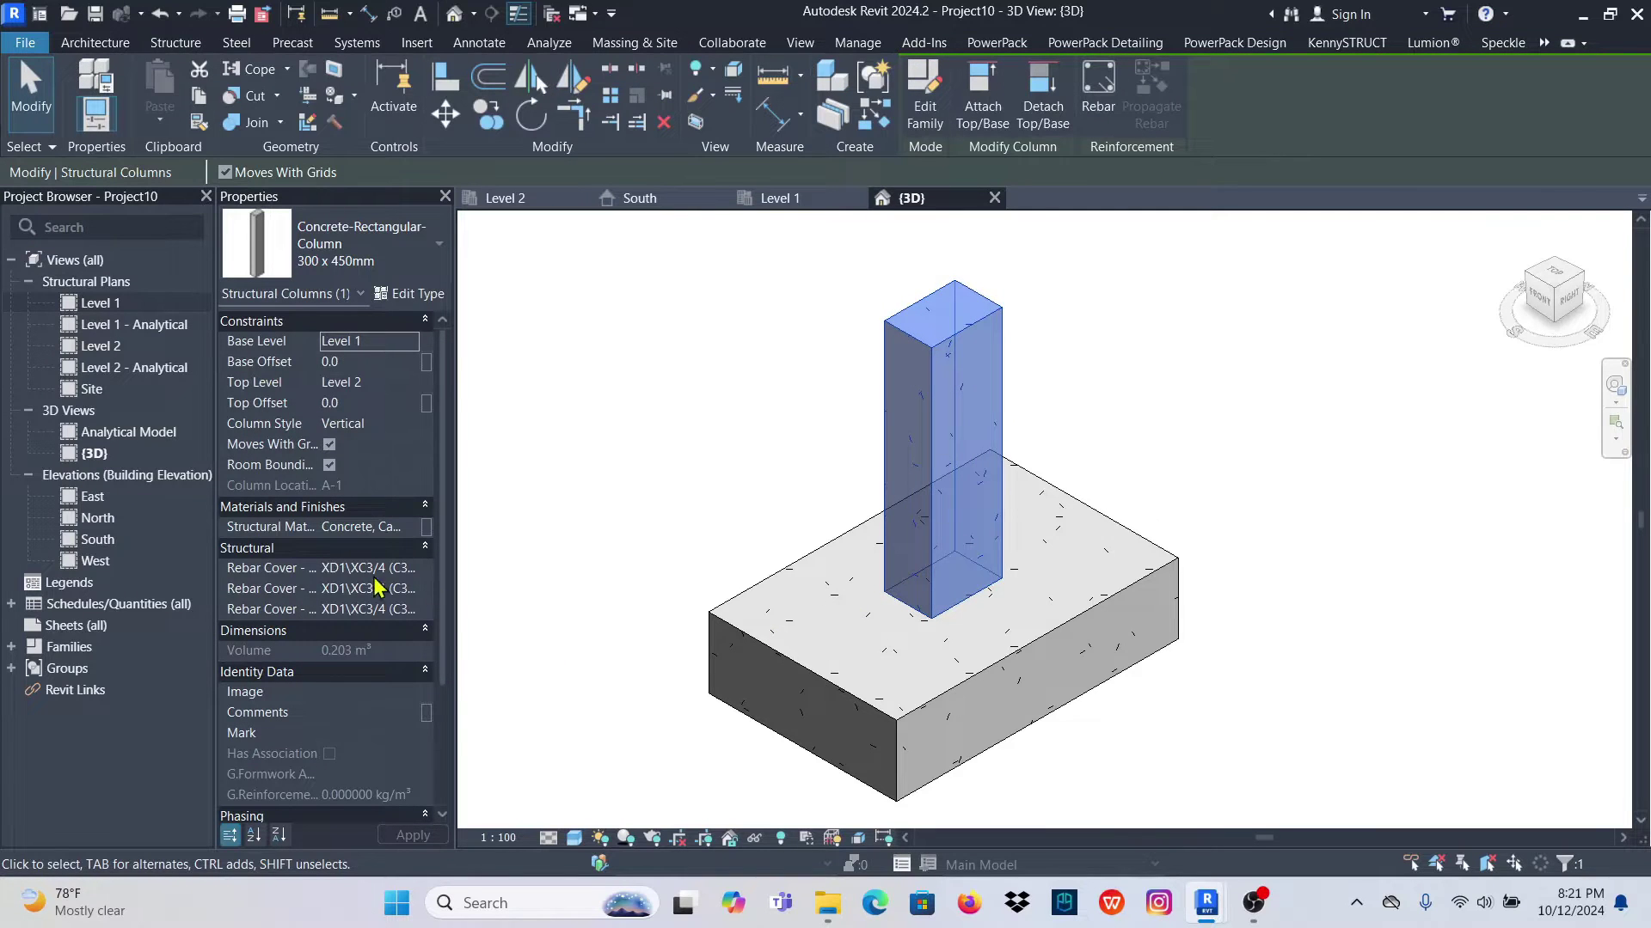
click(371, 526)
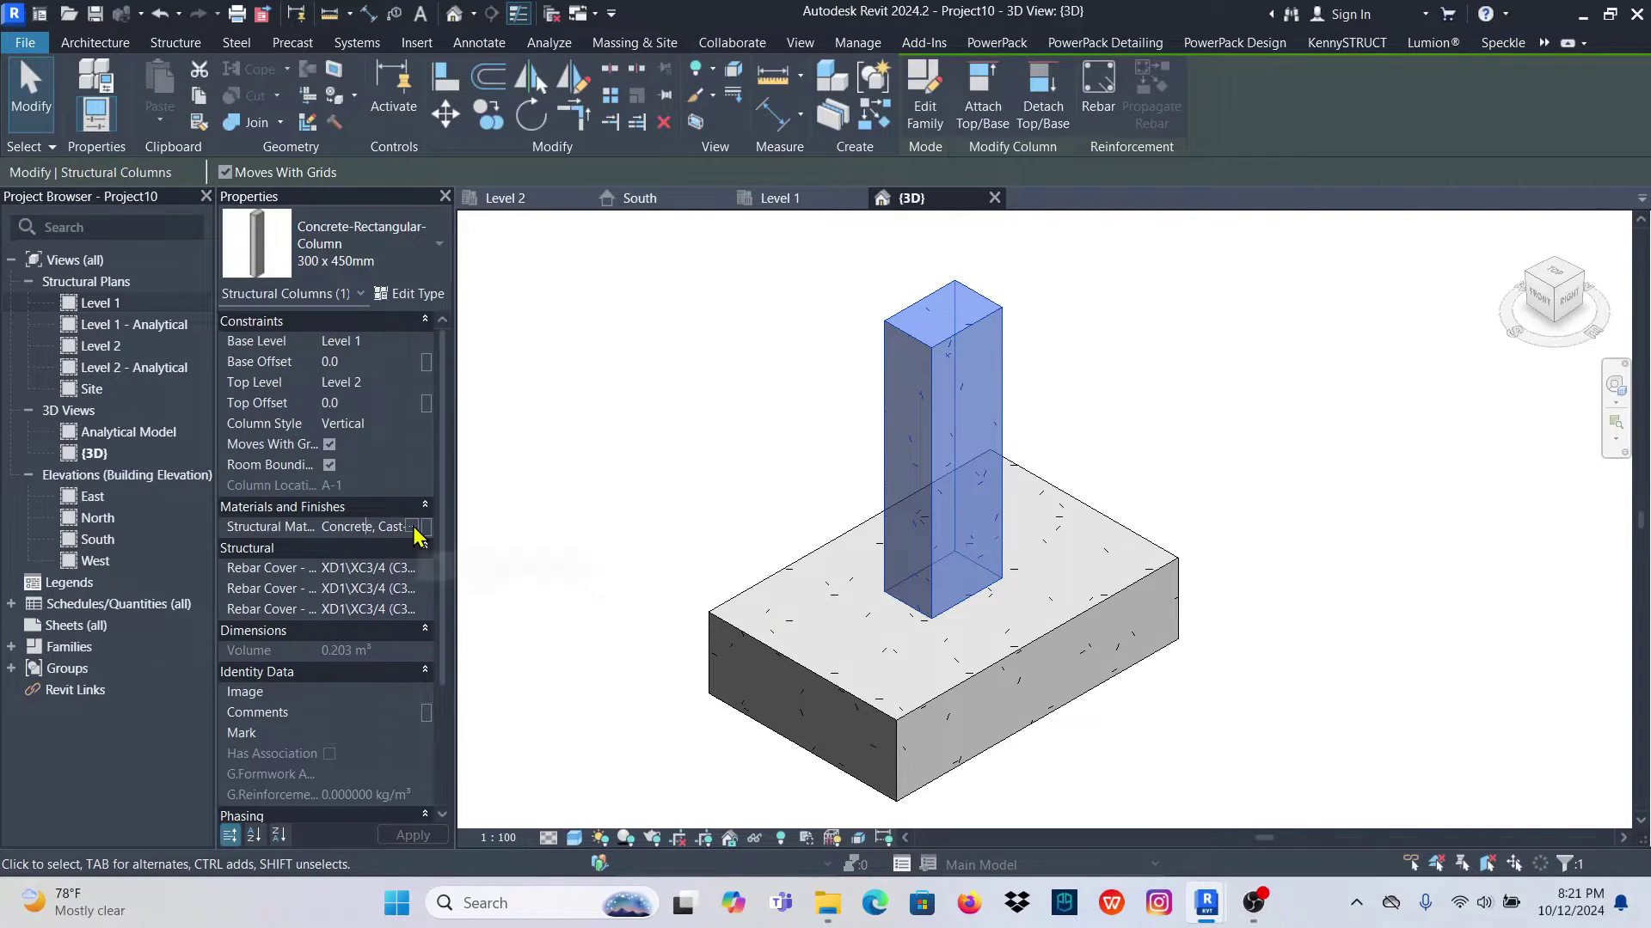
click(412, 528)
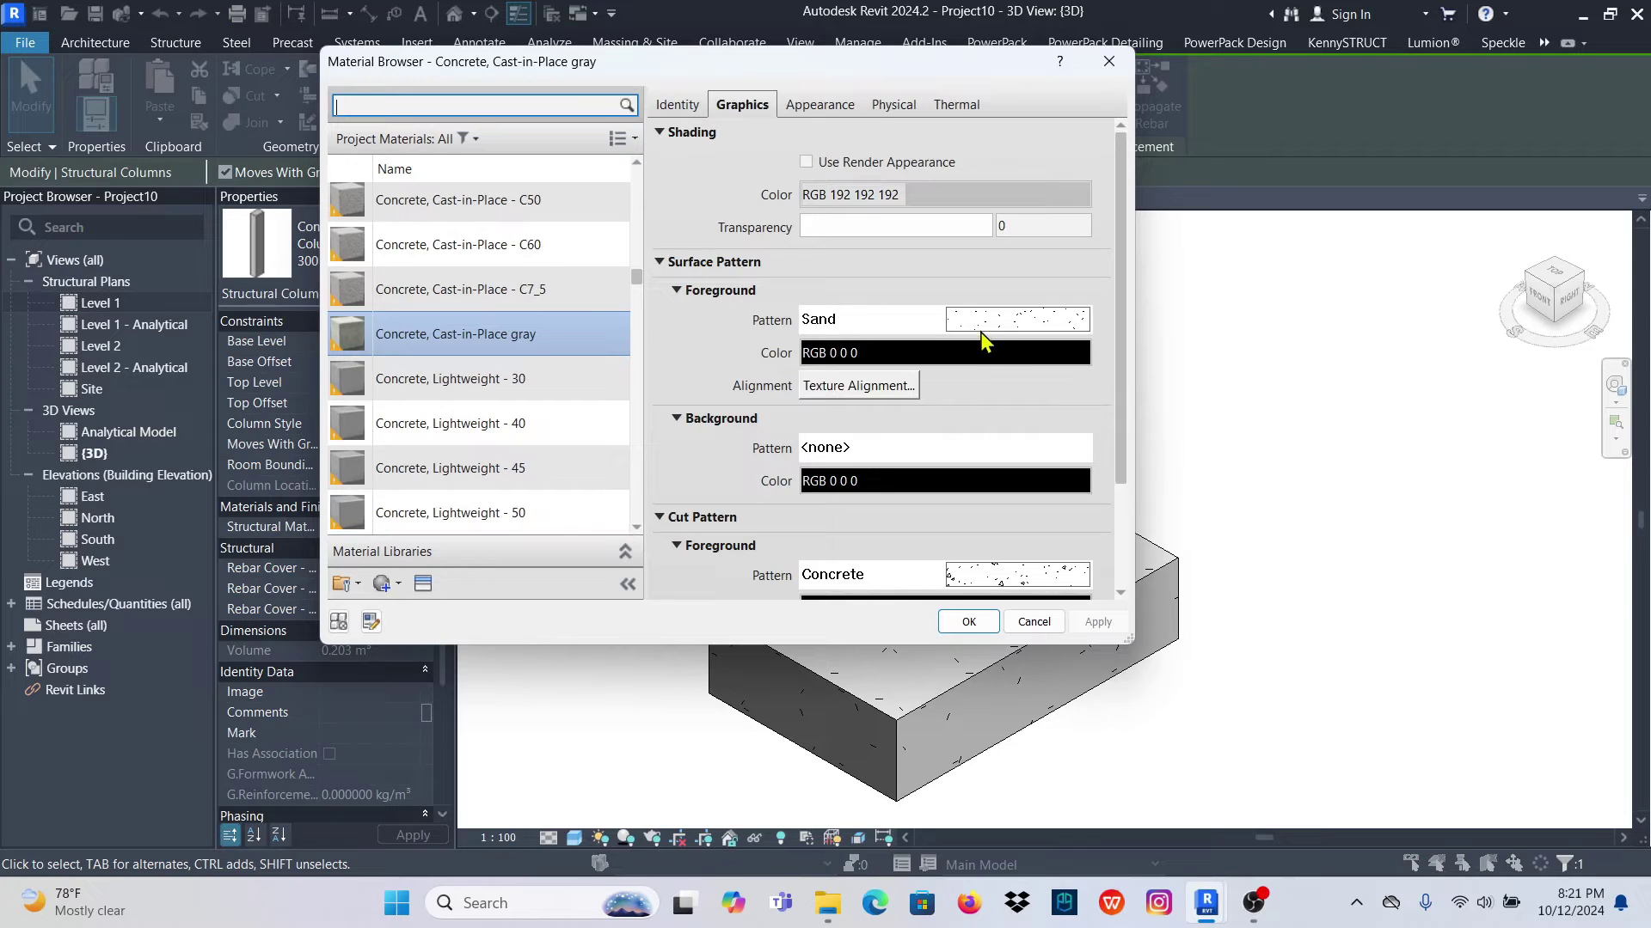
click(980, 325)
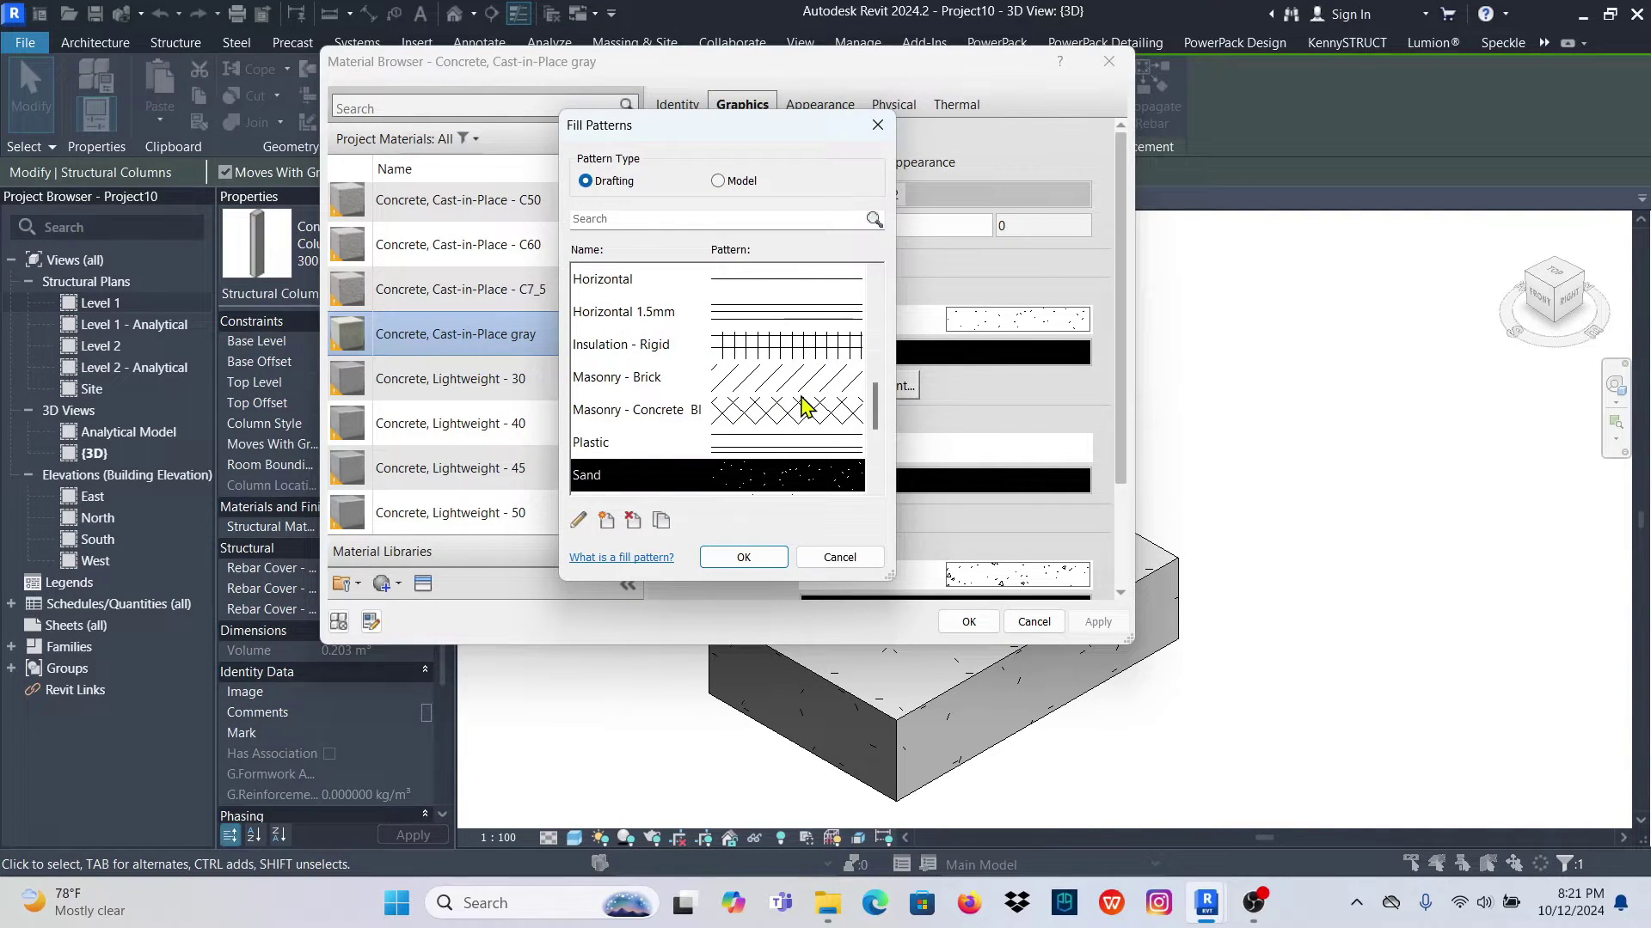
scroll(809, 404, up, 5)
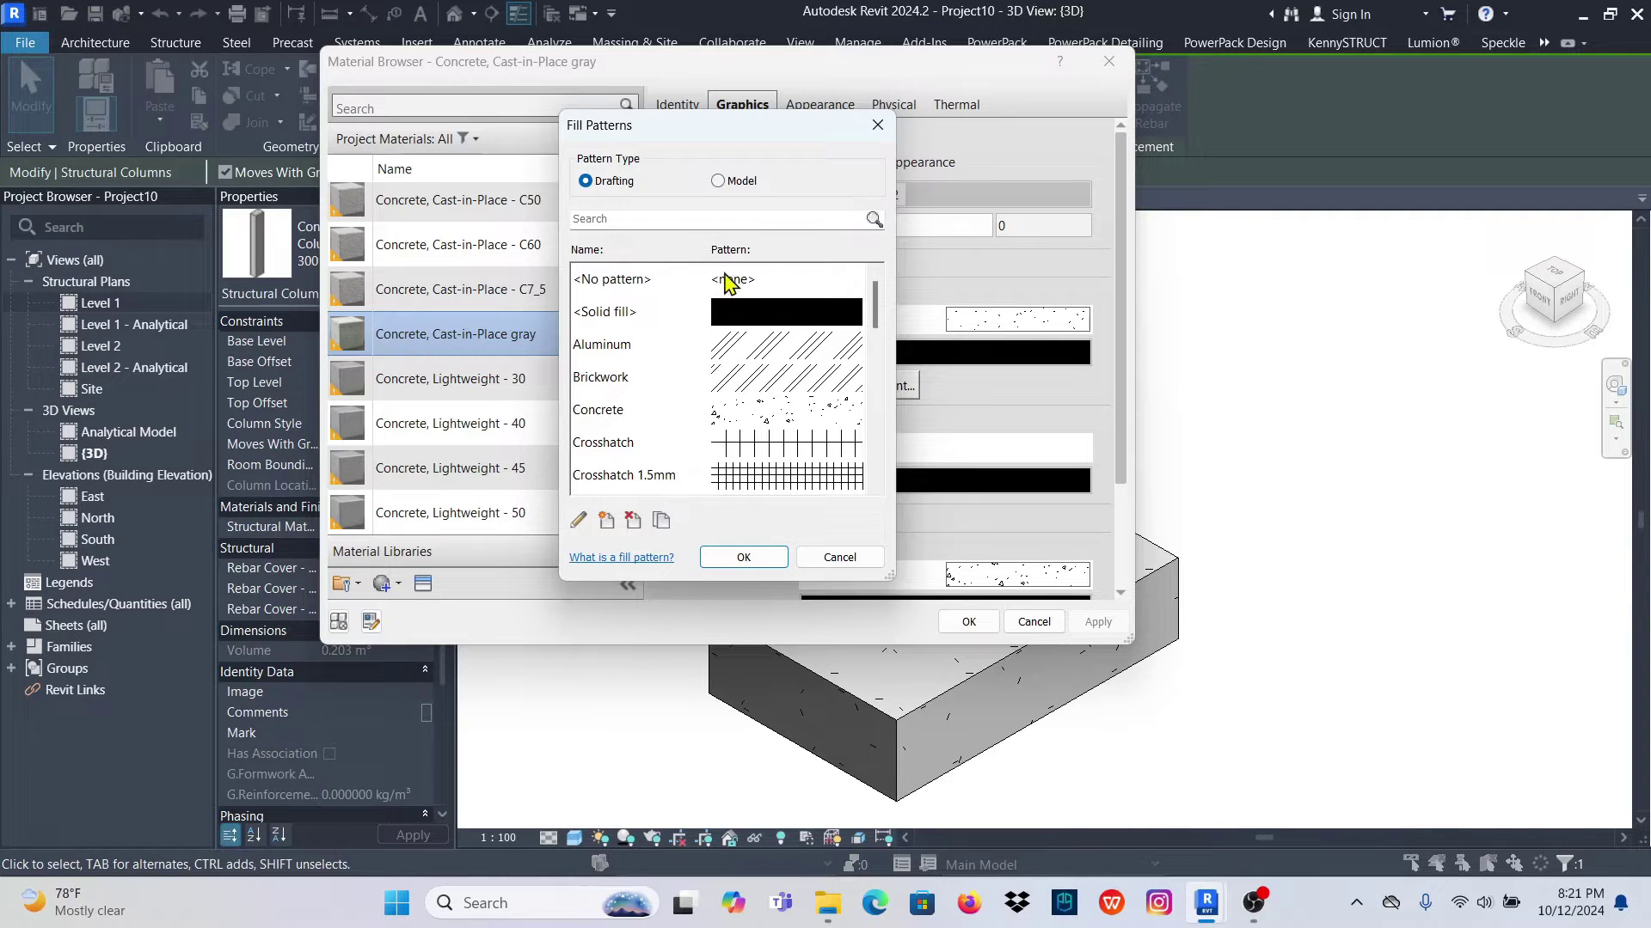
click(727, 281)
click(744, 558)
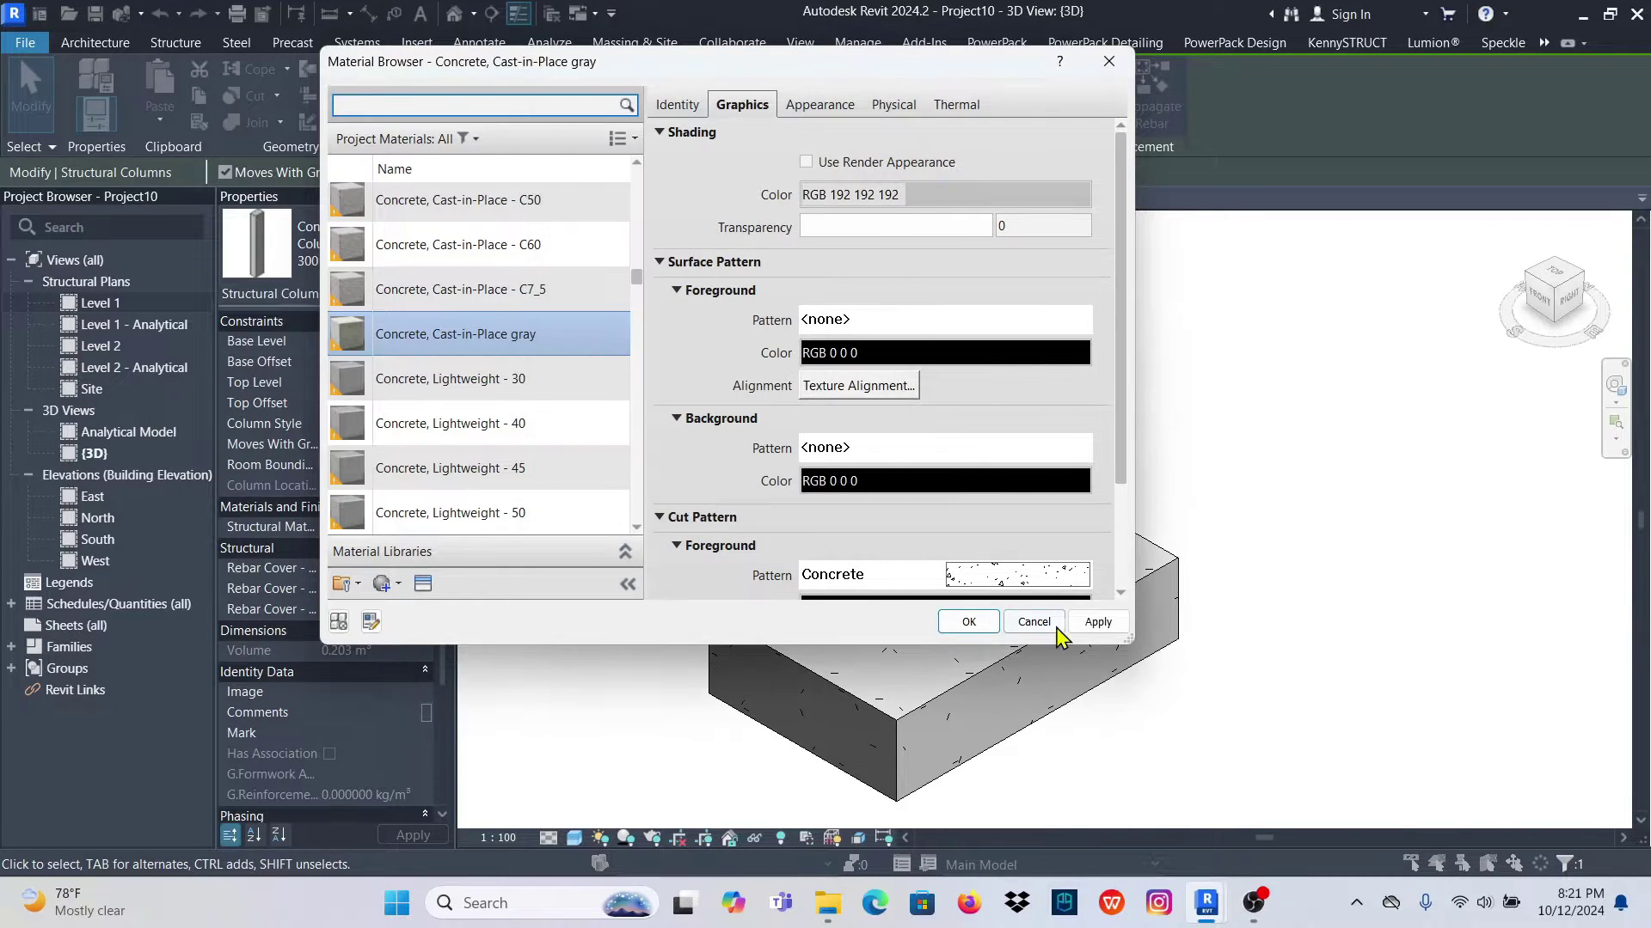
click(968, 622)
click(1023, 371)
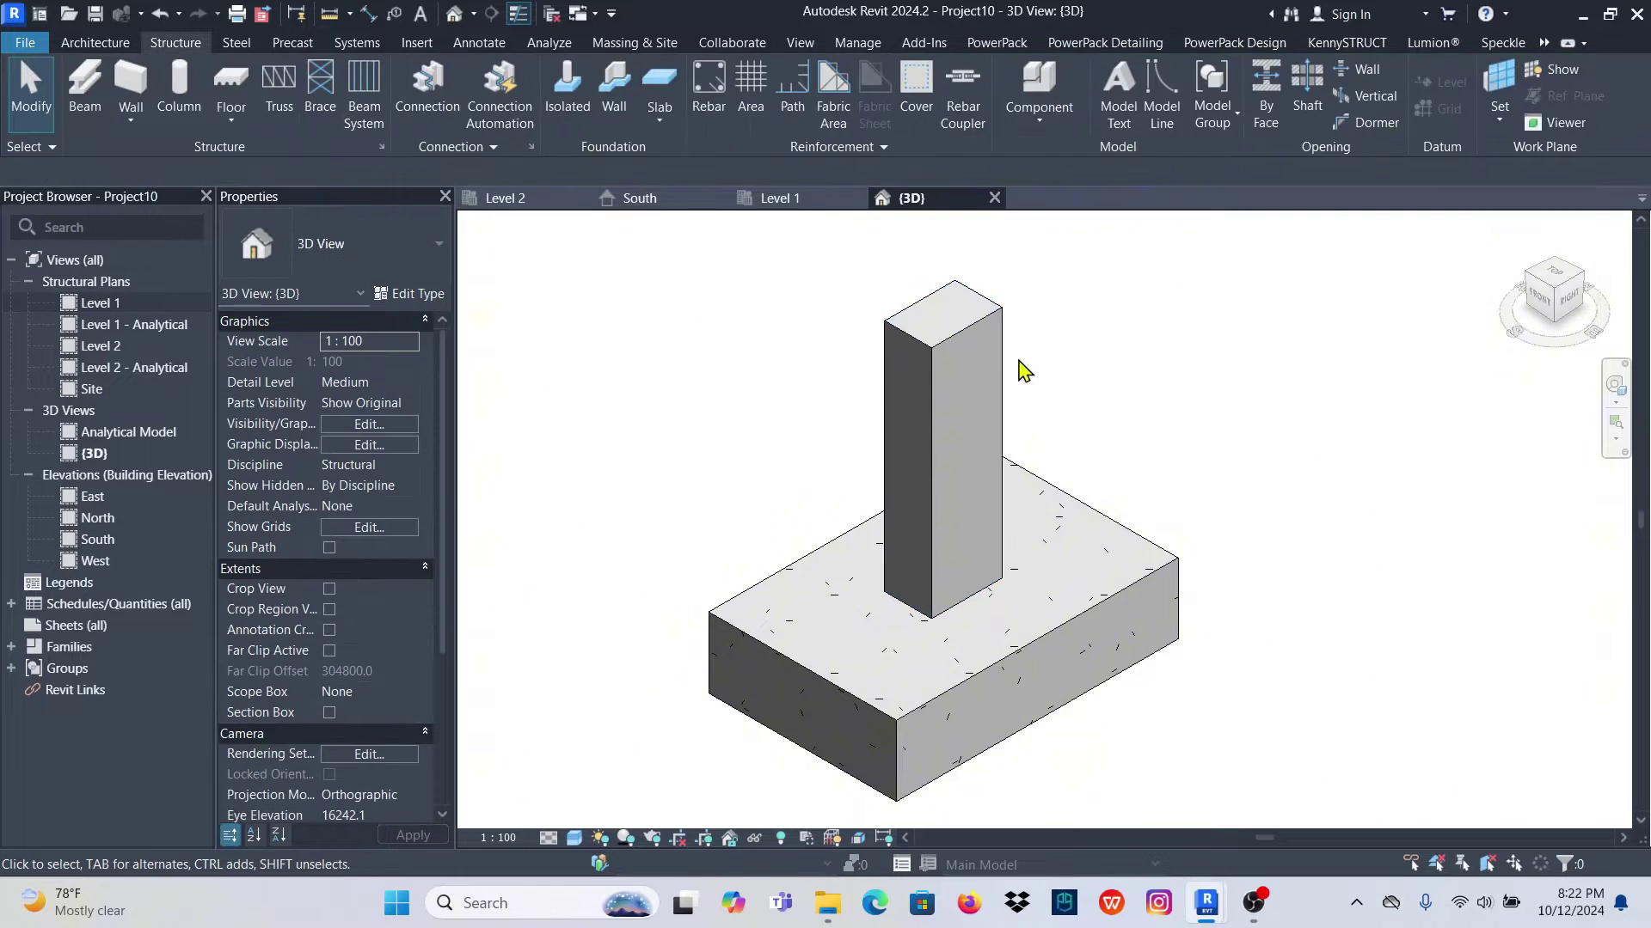
Set the foreground surface pattern of the footing's Concrete - Cast-in-Place Concrete material to No pattern
scroll(1006, 380, up, 2)
click(1147, 546)
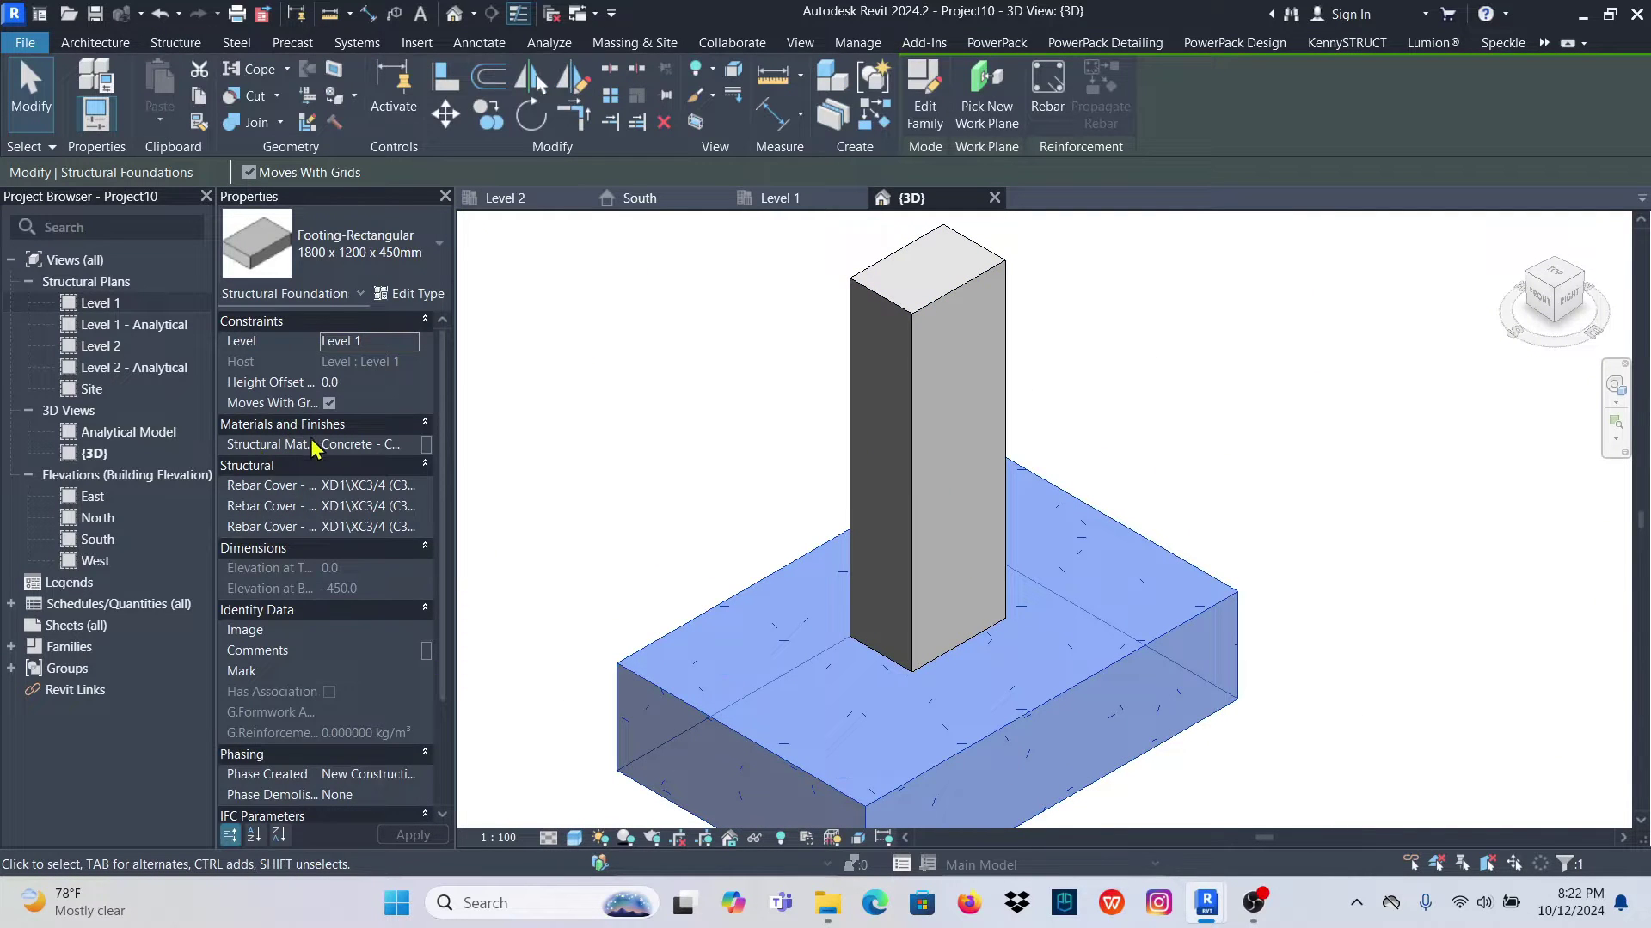
click(422, 445)
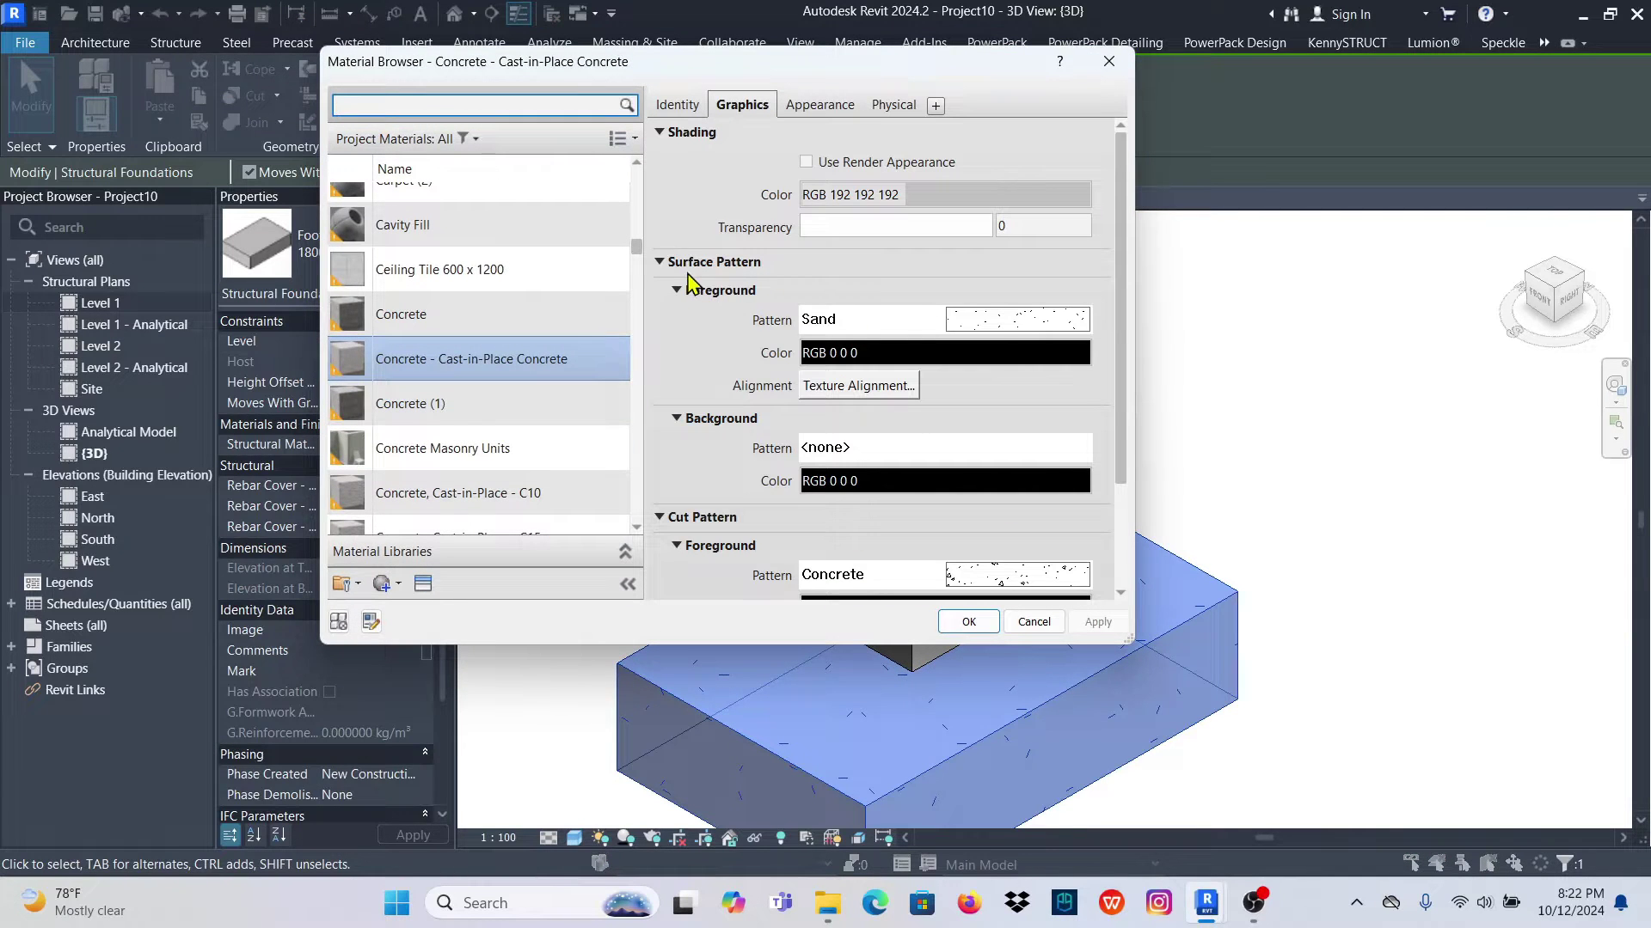
click(1002, 327)
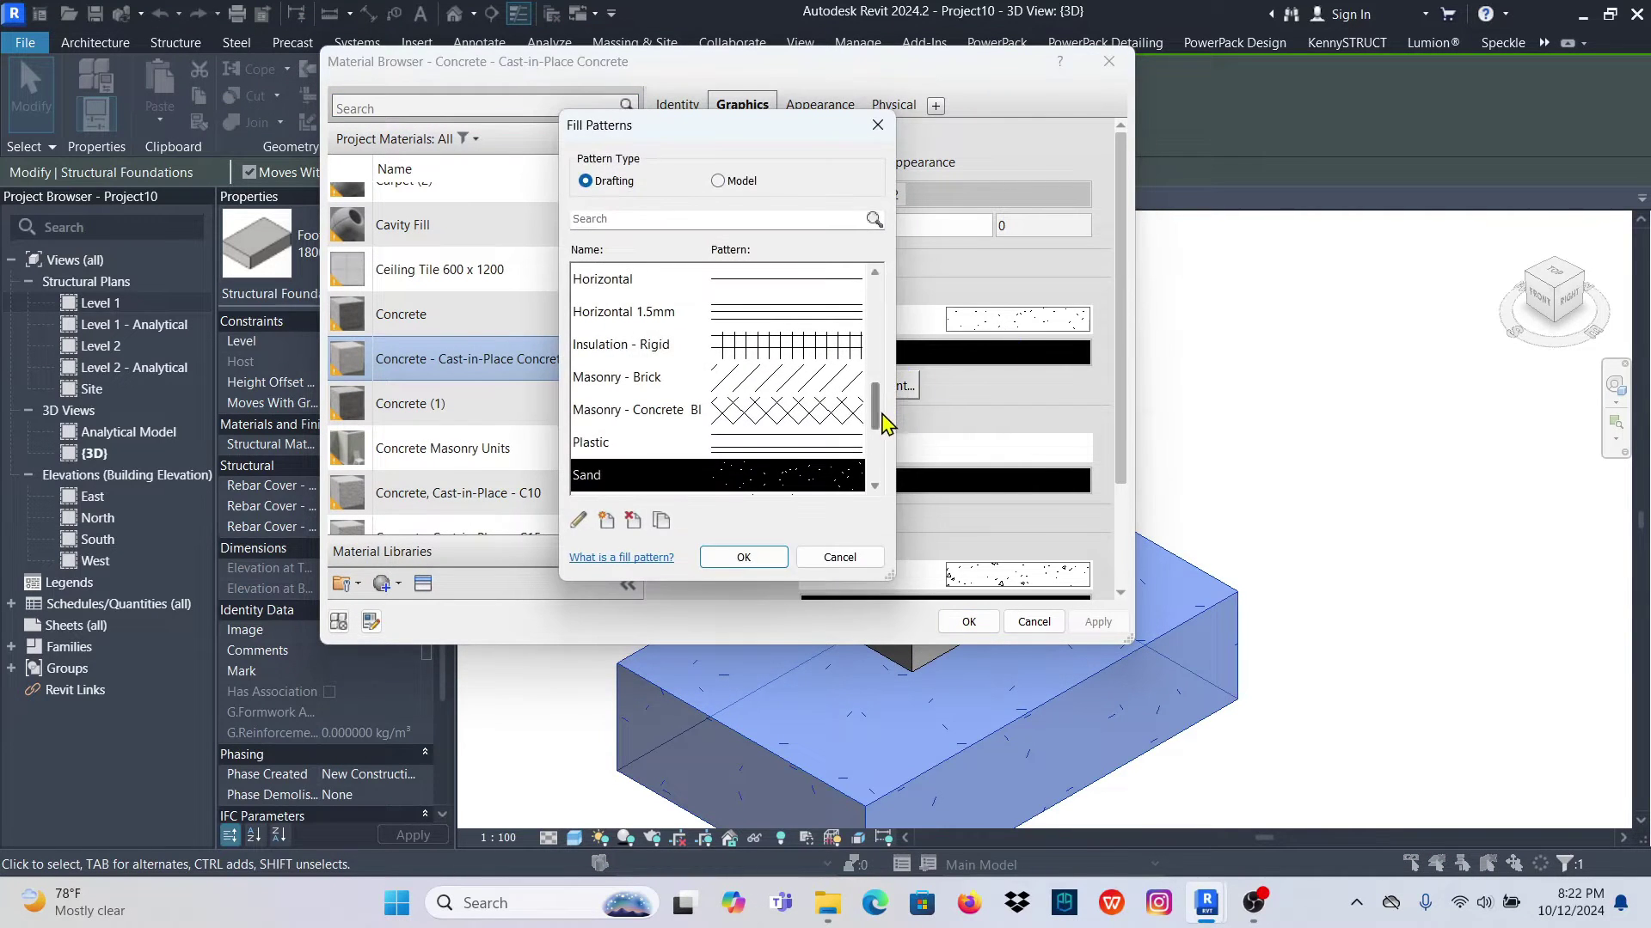
drag(876, 411, 772, 307)
click(735, 288)
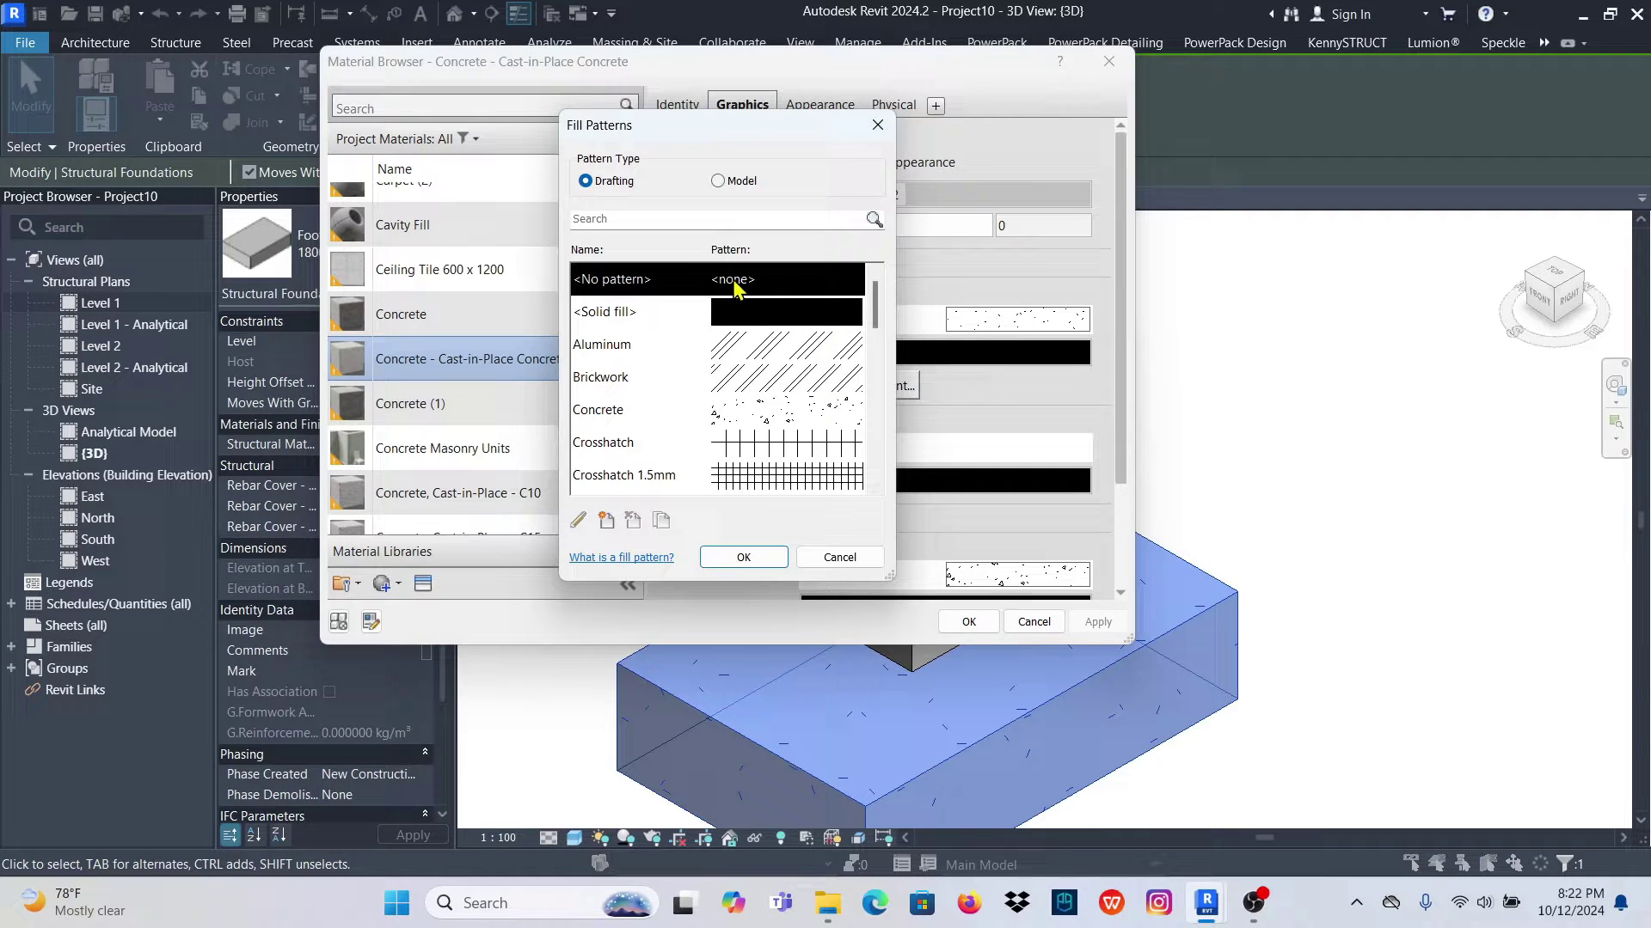
click(745, 559)
click(993, 626)
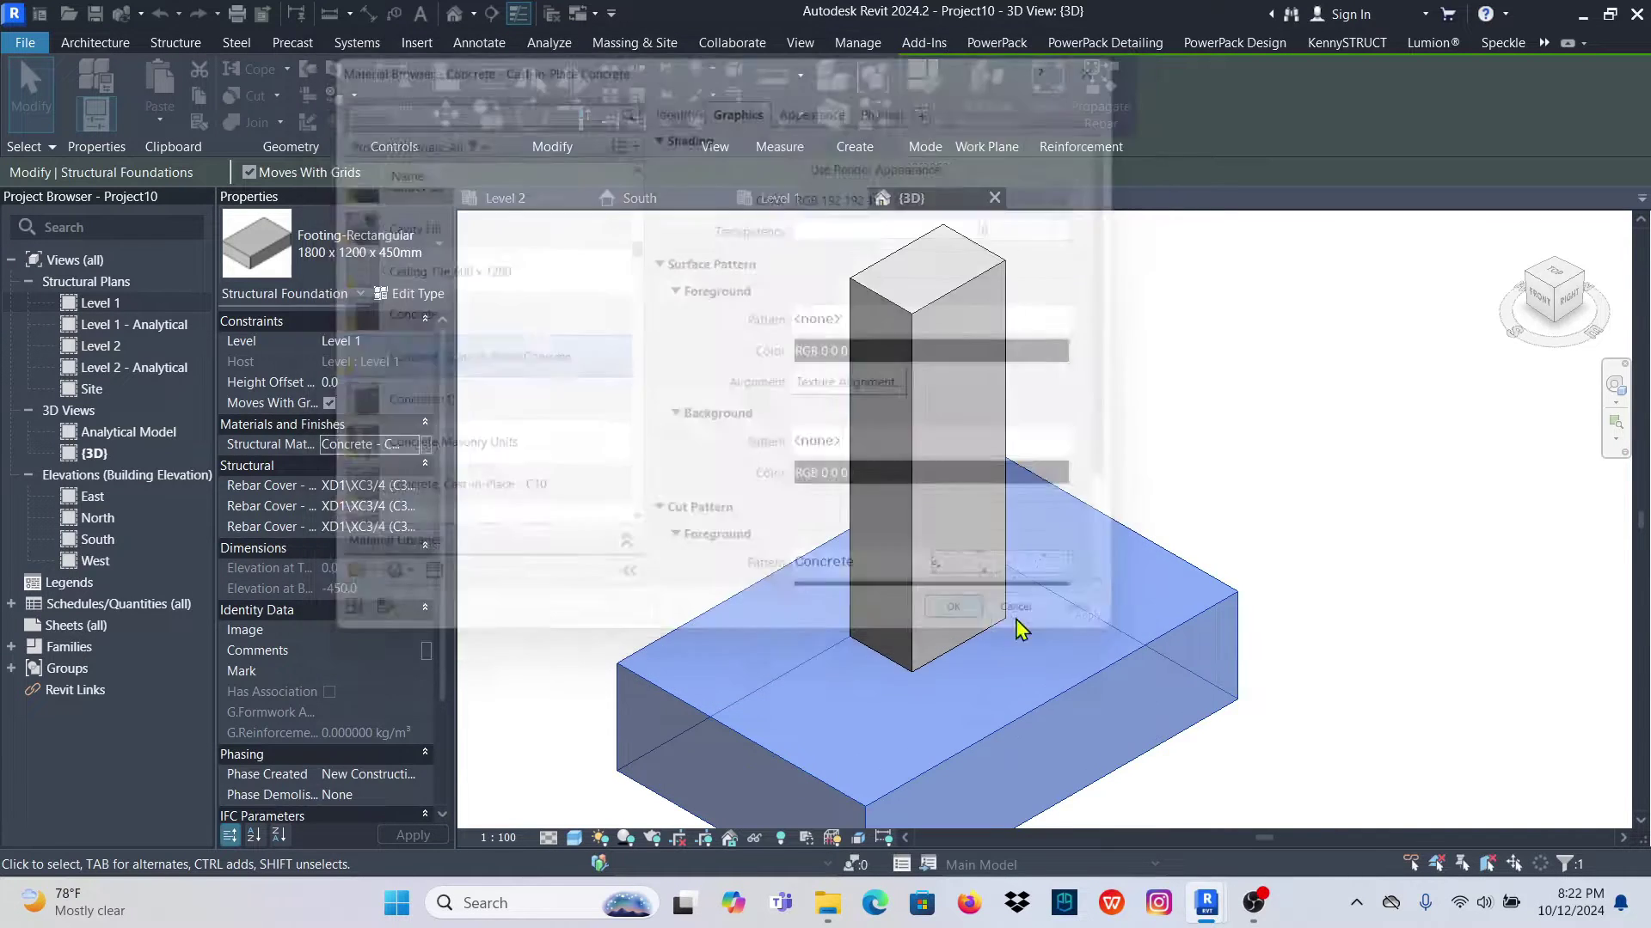
key(Escape)
scroll(1058, 513, down, 2)
scroll(1060, 503, up, 5)
scroll(1060, 503, down, 3)
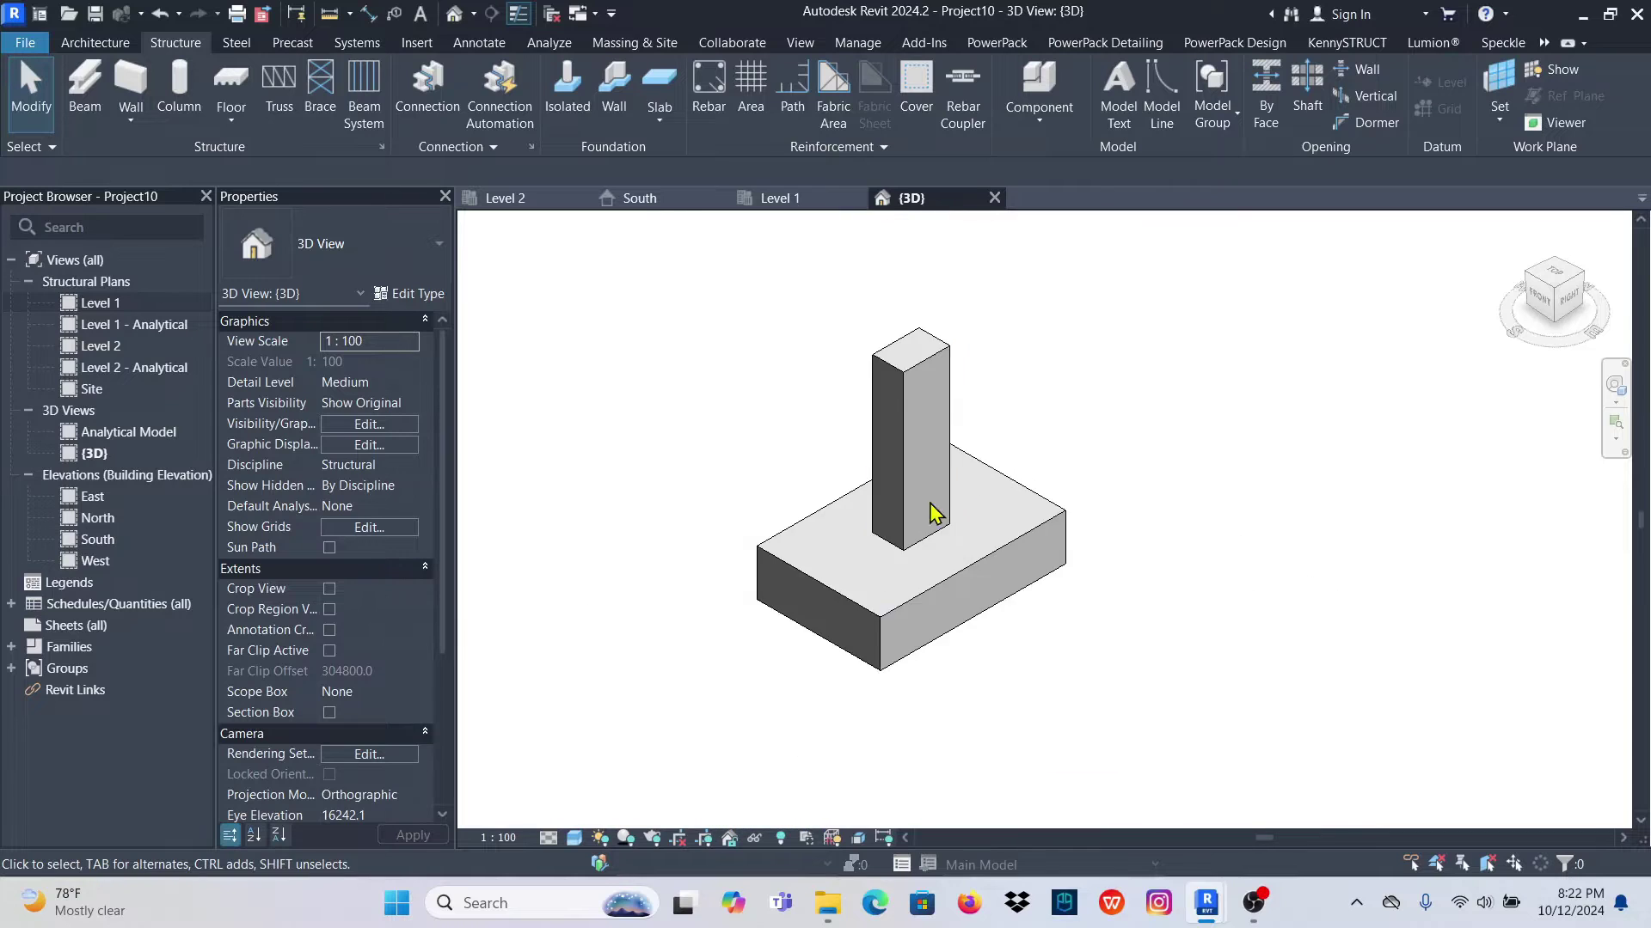
scroll(869, 545, up, 2)
scroll(940, 306, down, 2)
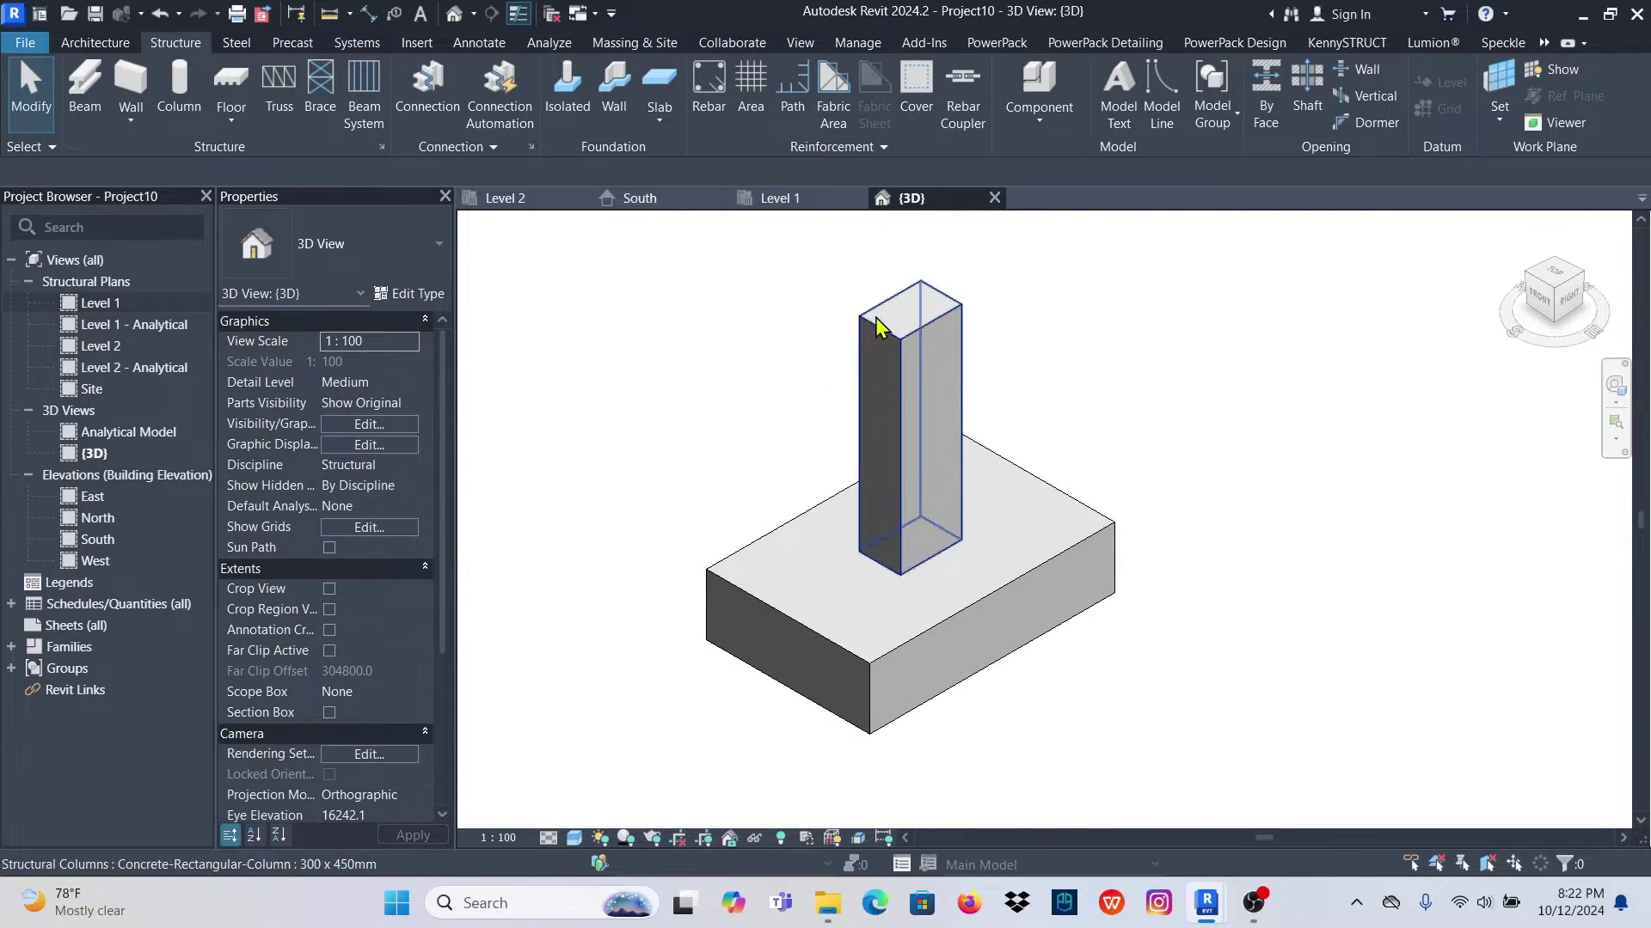
scroll(899, 416, up, 1)
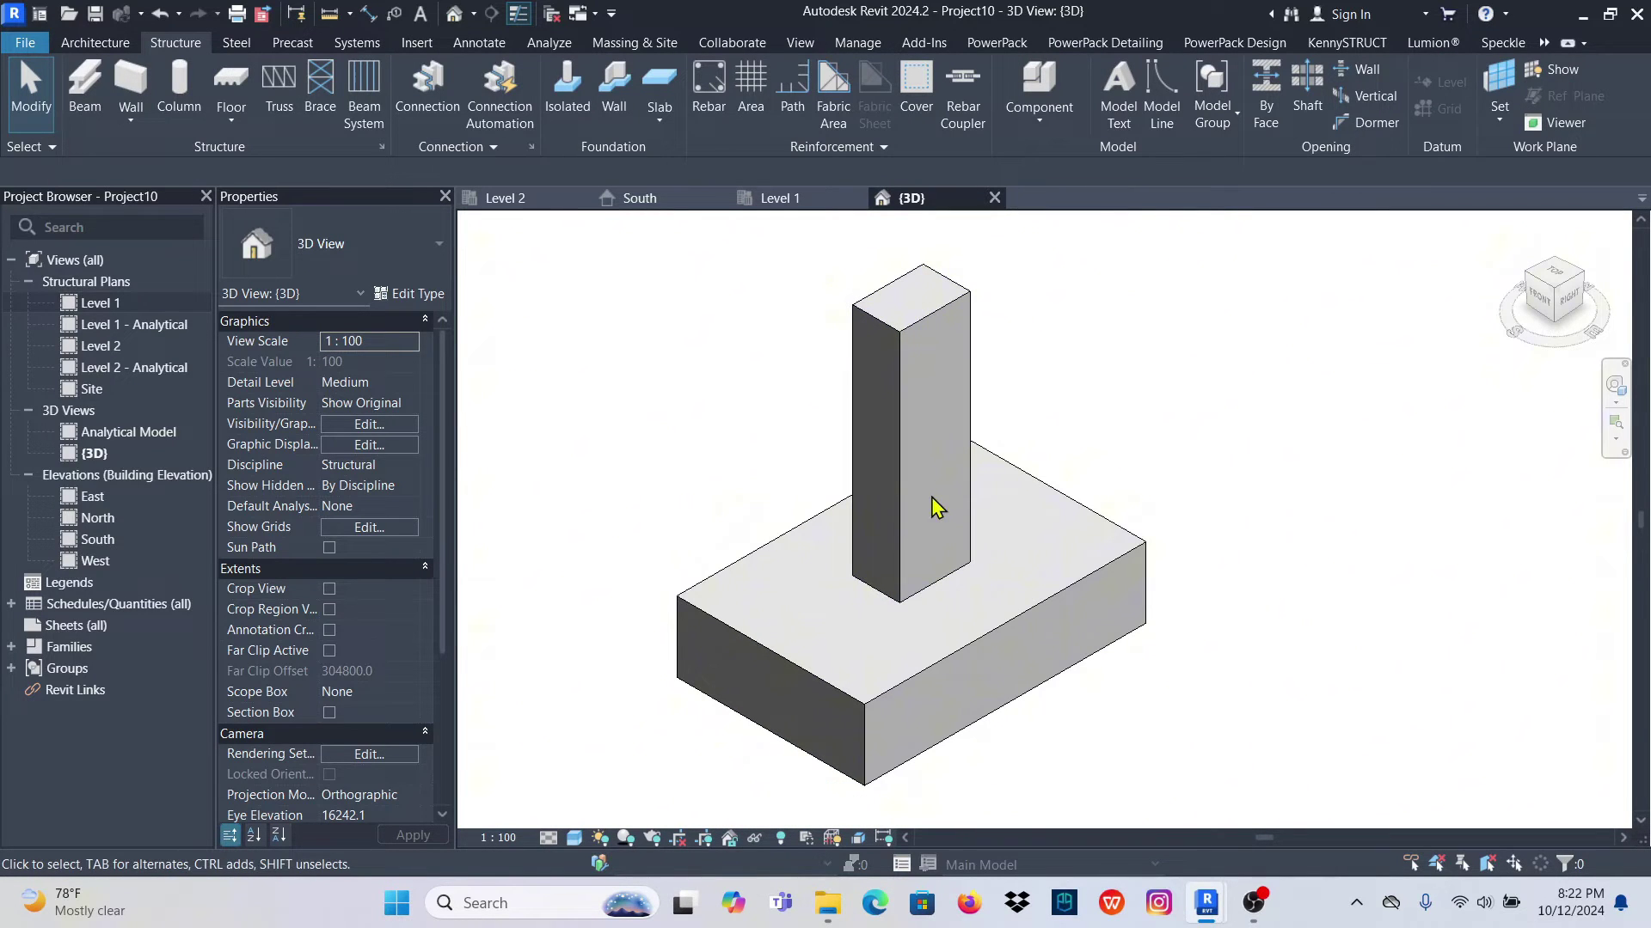
Generate reinforcement for the 1800 x 1200 x 450mm footing with the PowerPack Constructive Dispositions command and dismiss the Design Status dialog
click(1076, 47)
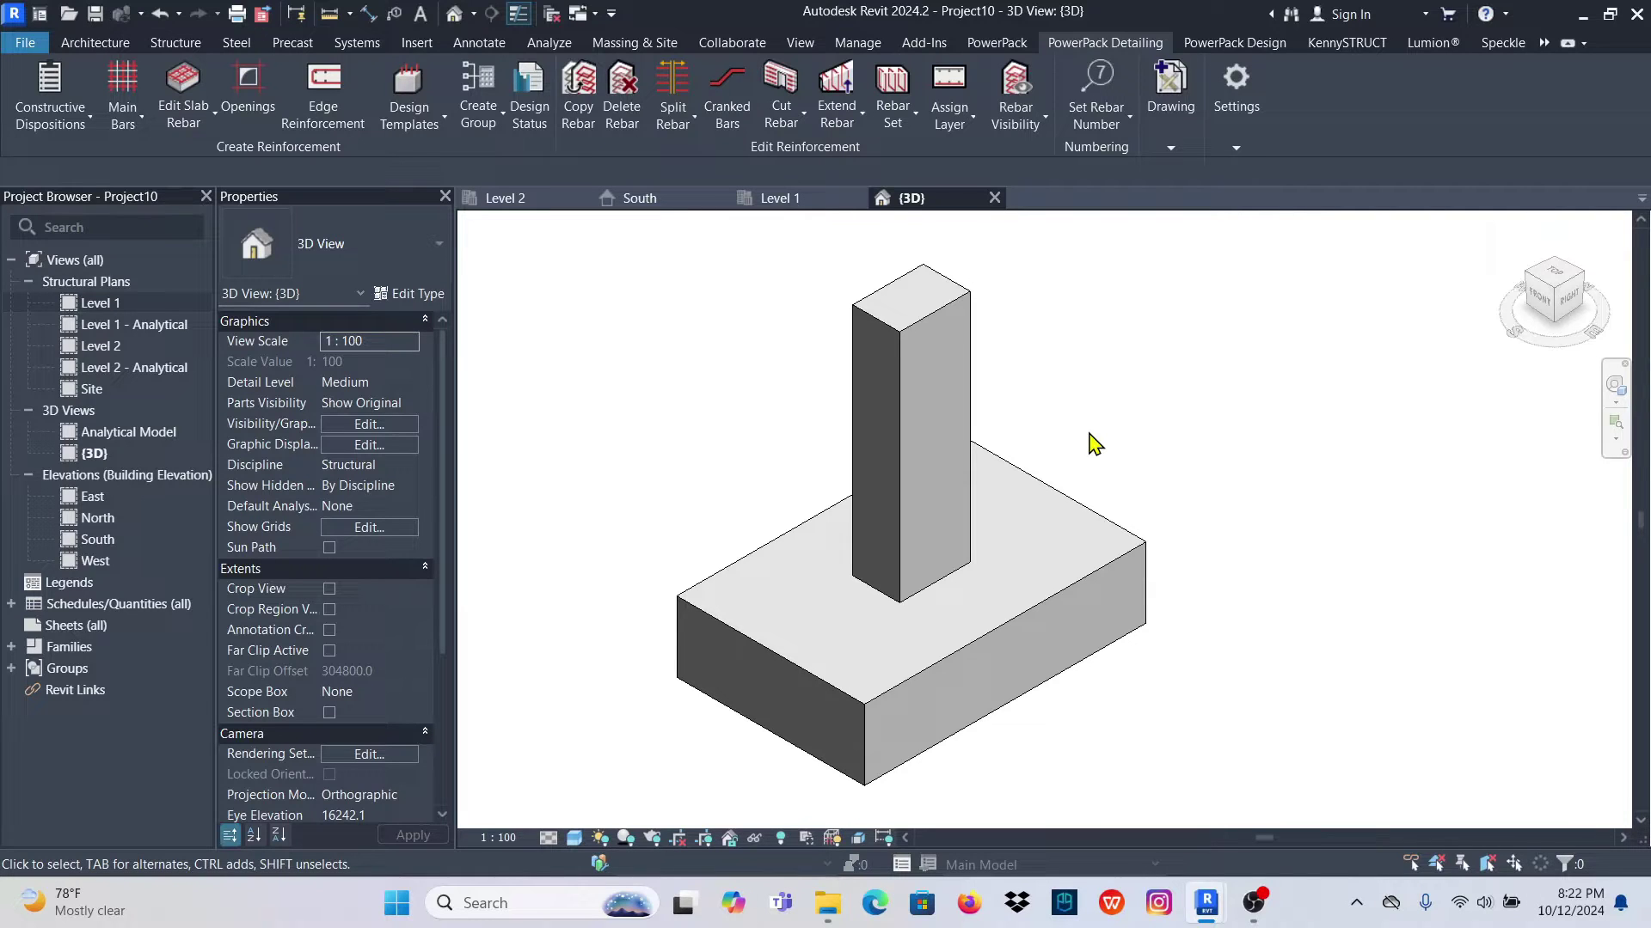
scroll(898, 675, up, 3)
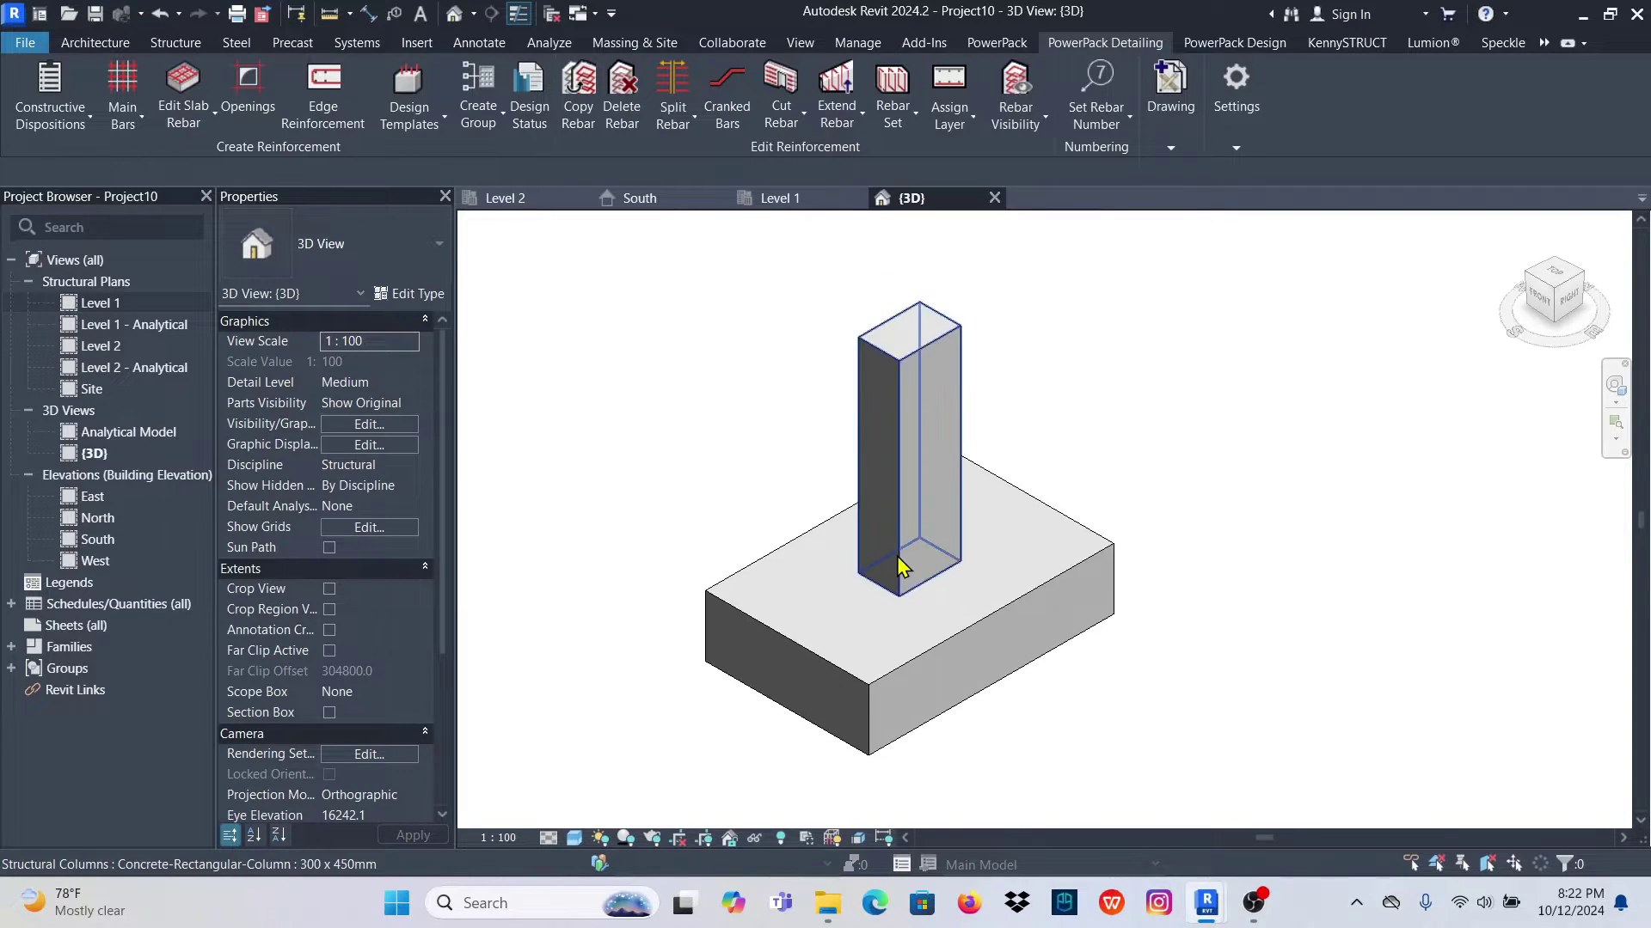
scroll(942, 601, down, 3)
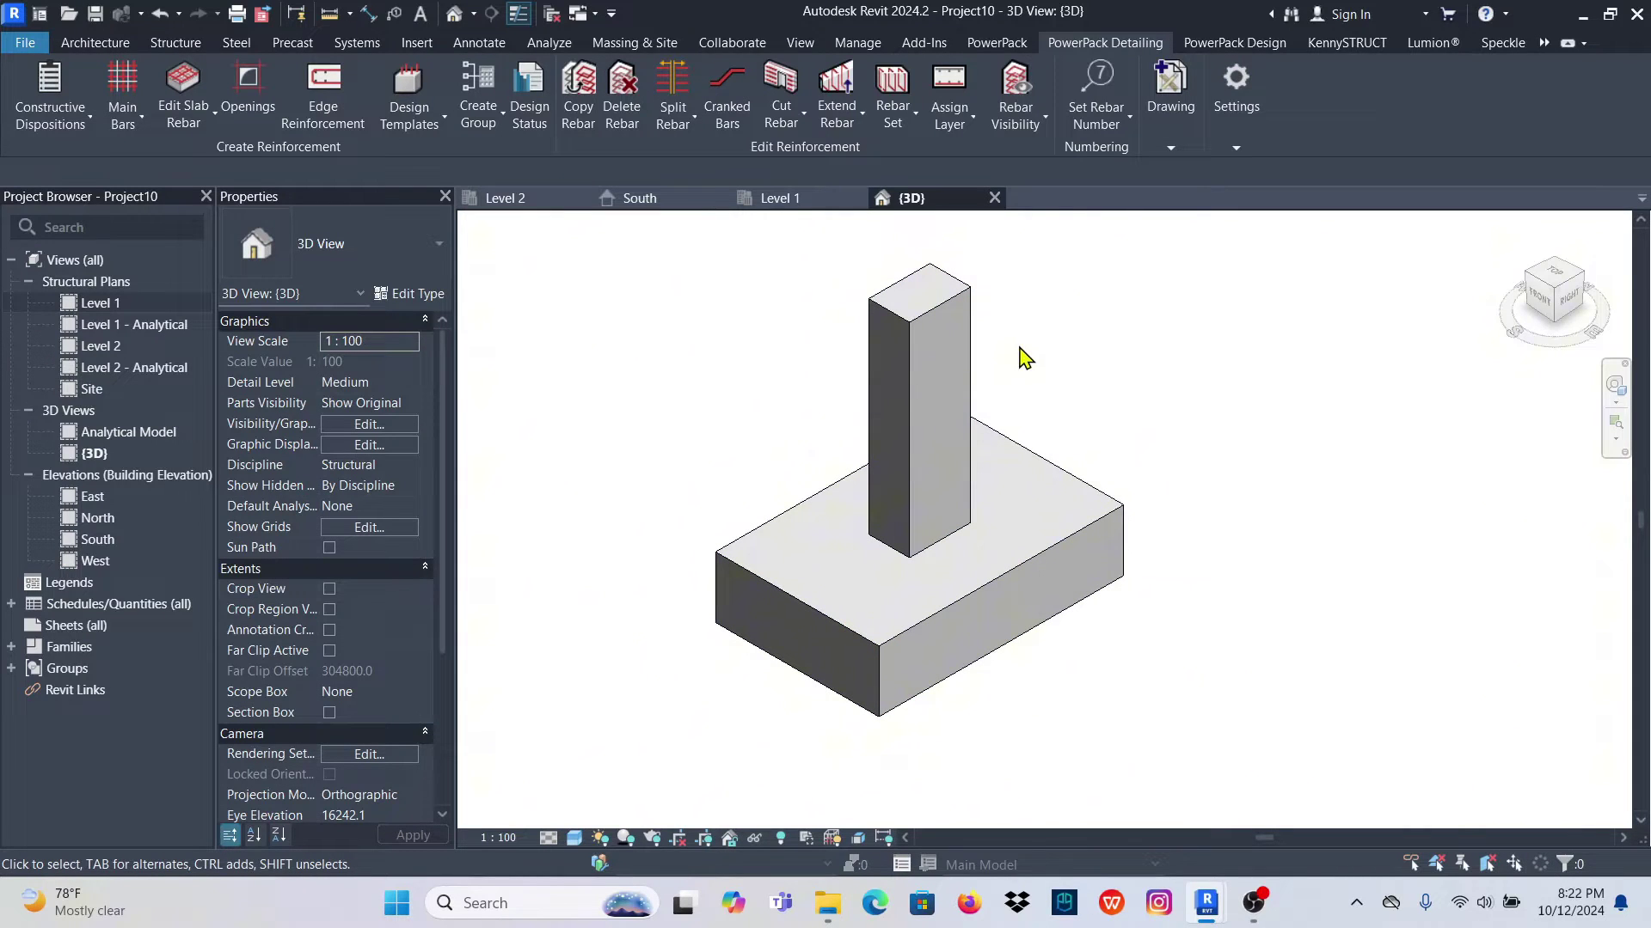
click(979, 308)
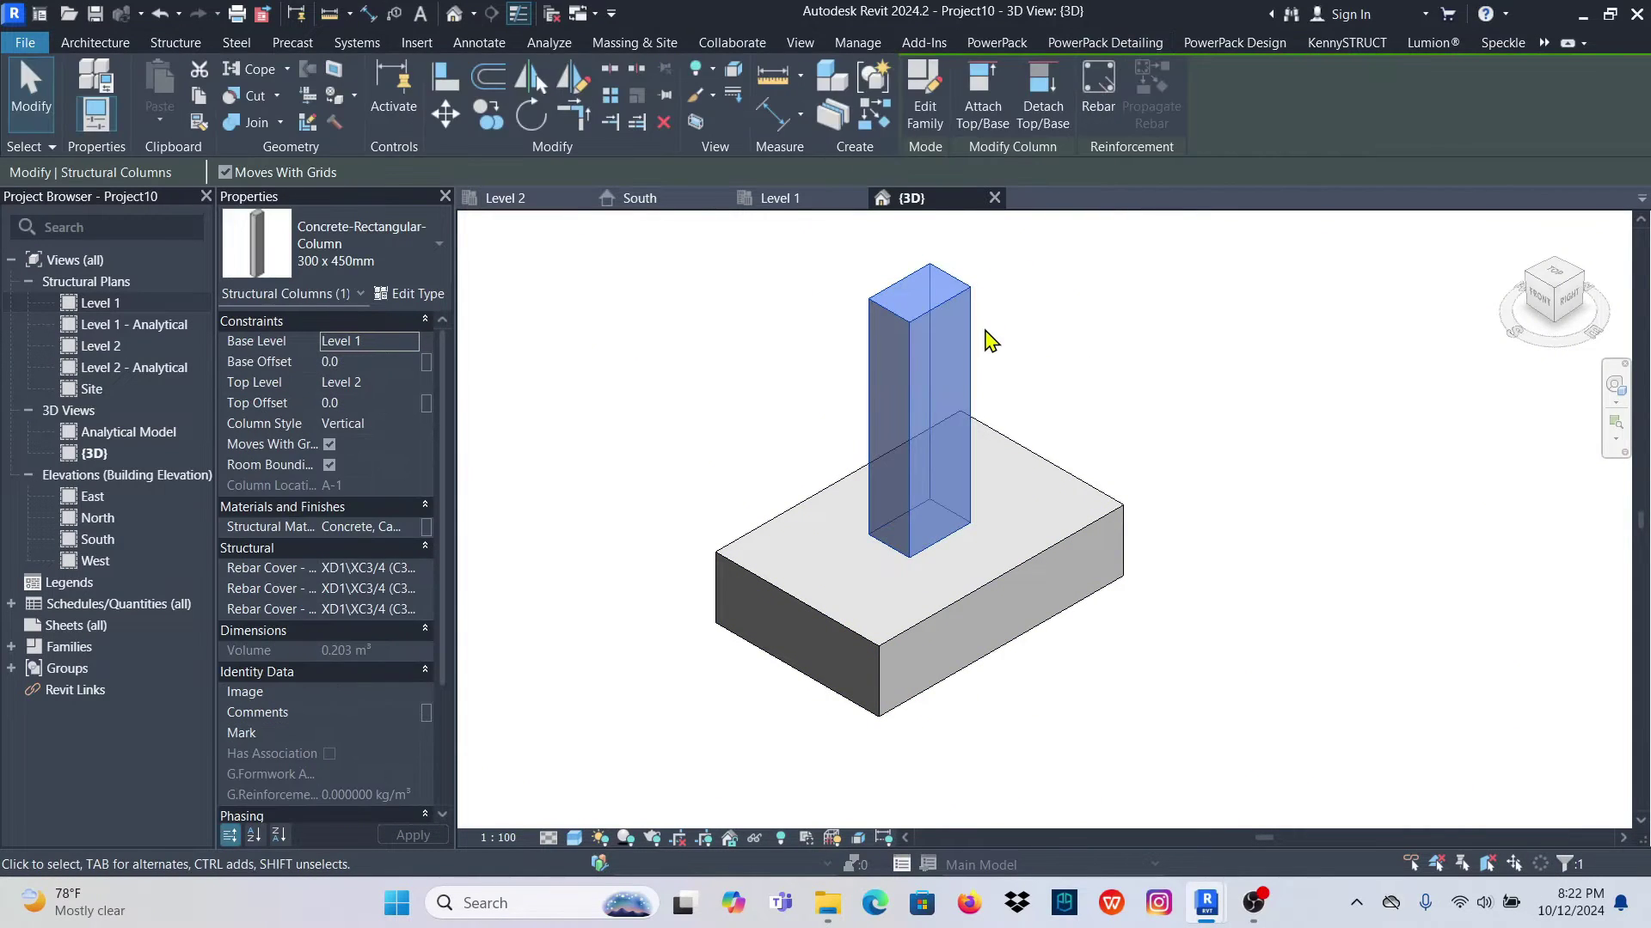
click(1111, 473)
click(1100, 511)
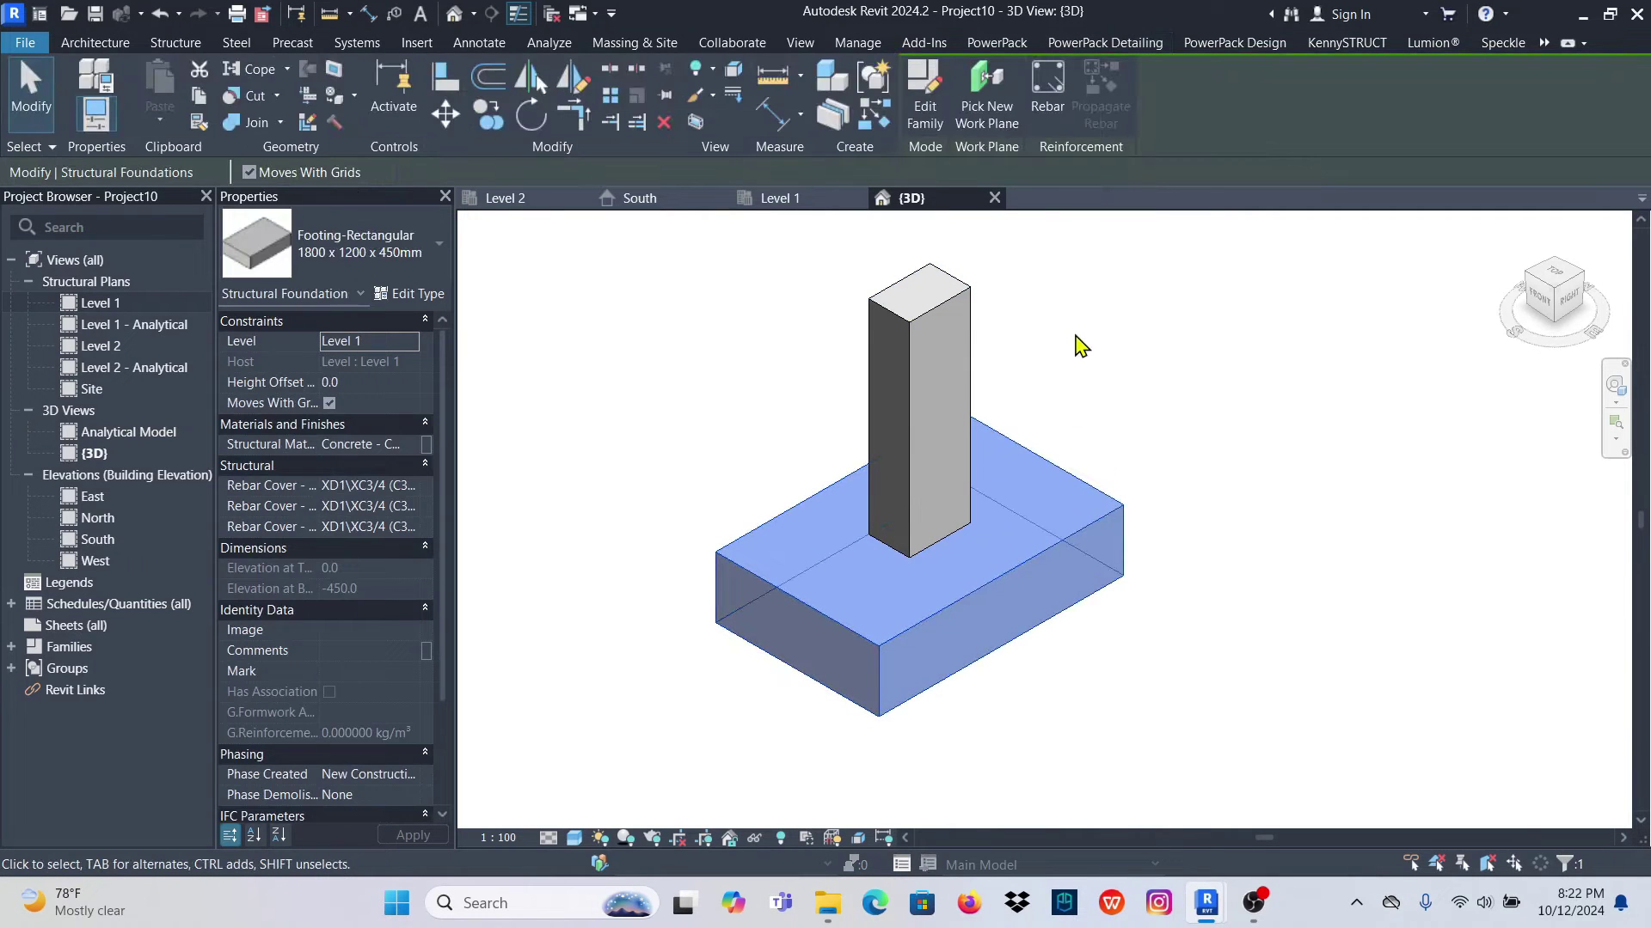
click(1088, 43)
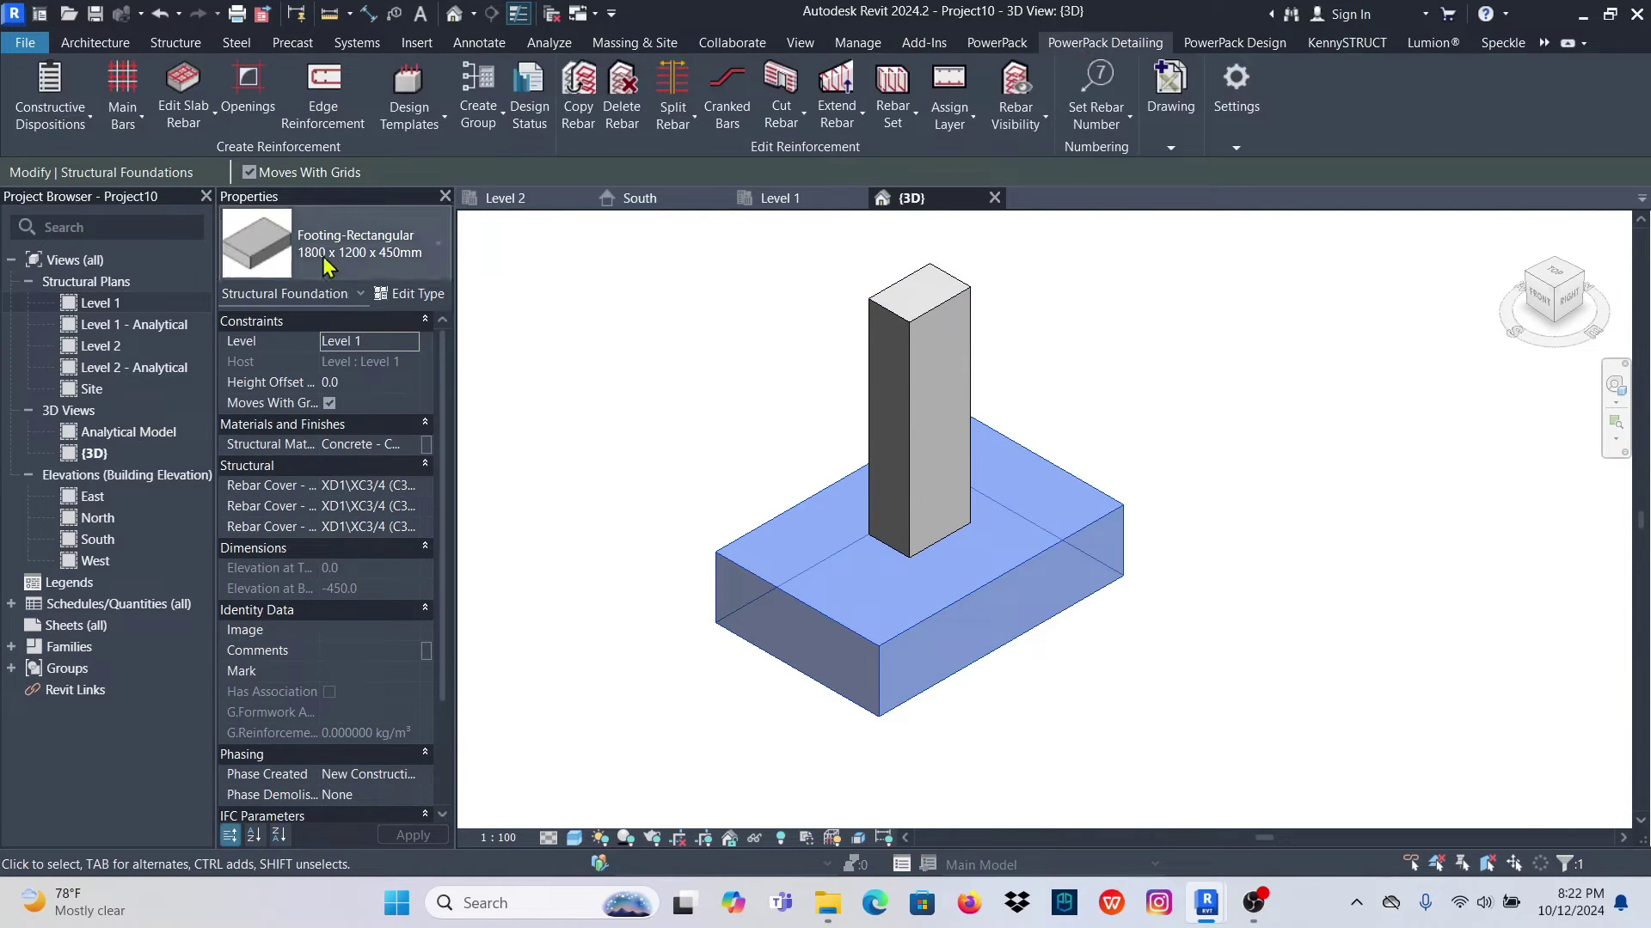
click(90, 124)
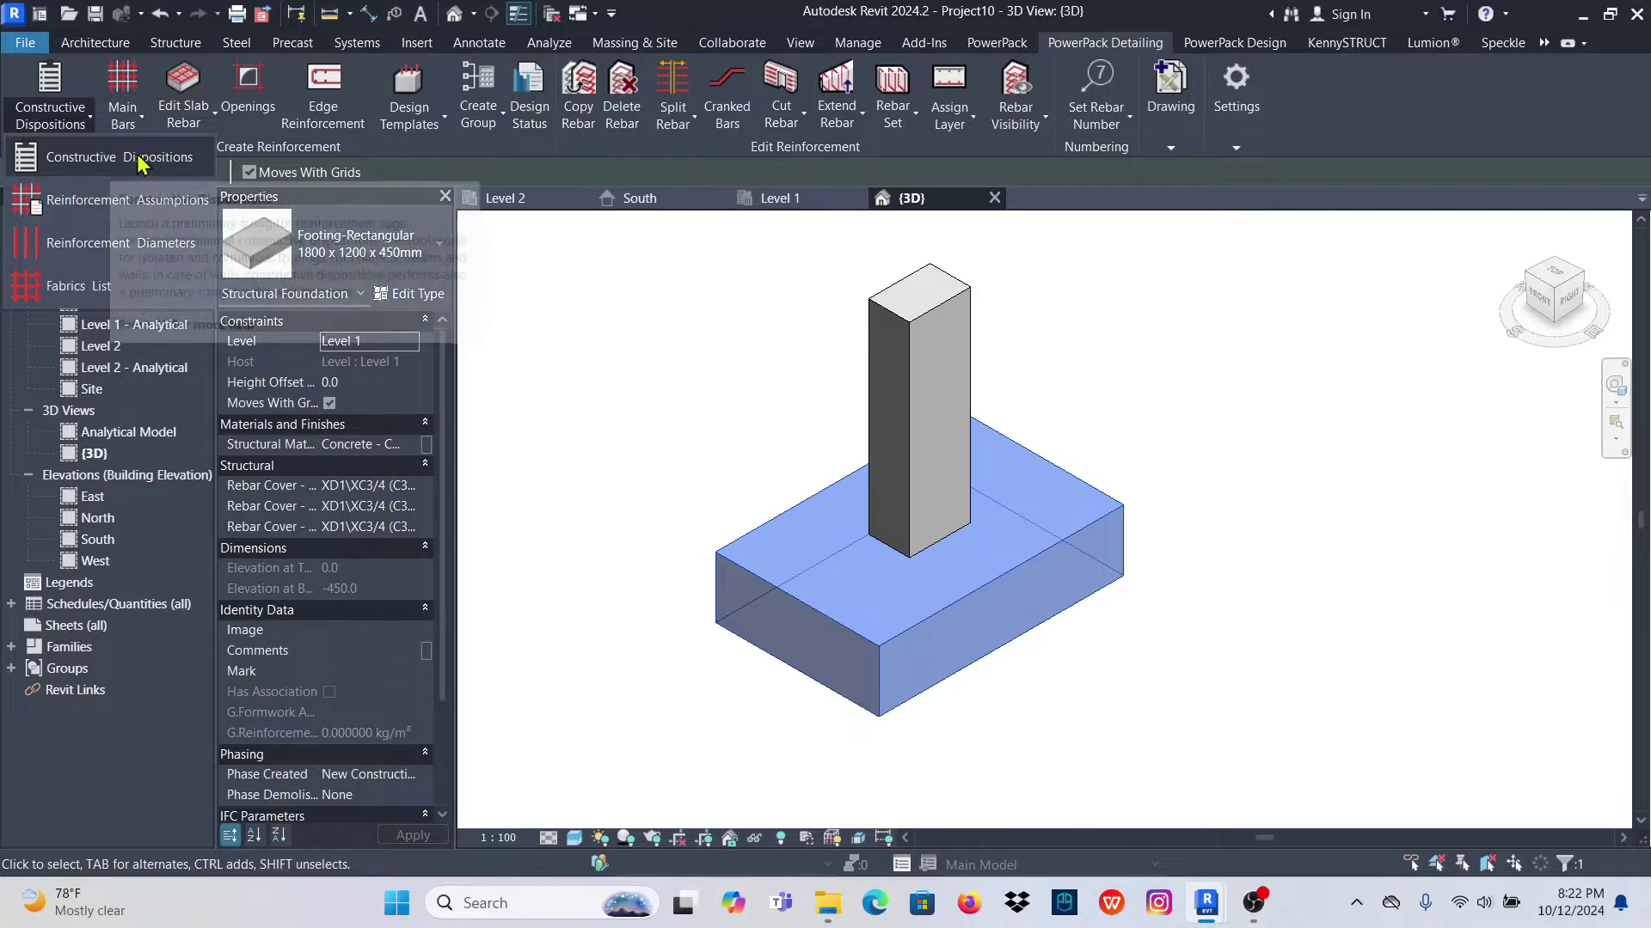
click(86, 166)
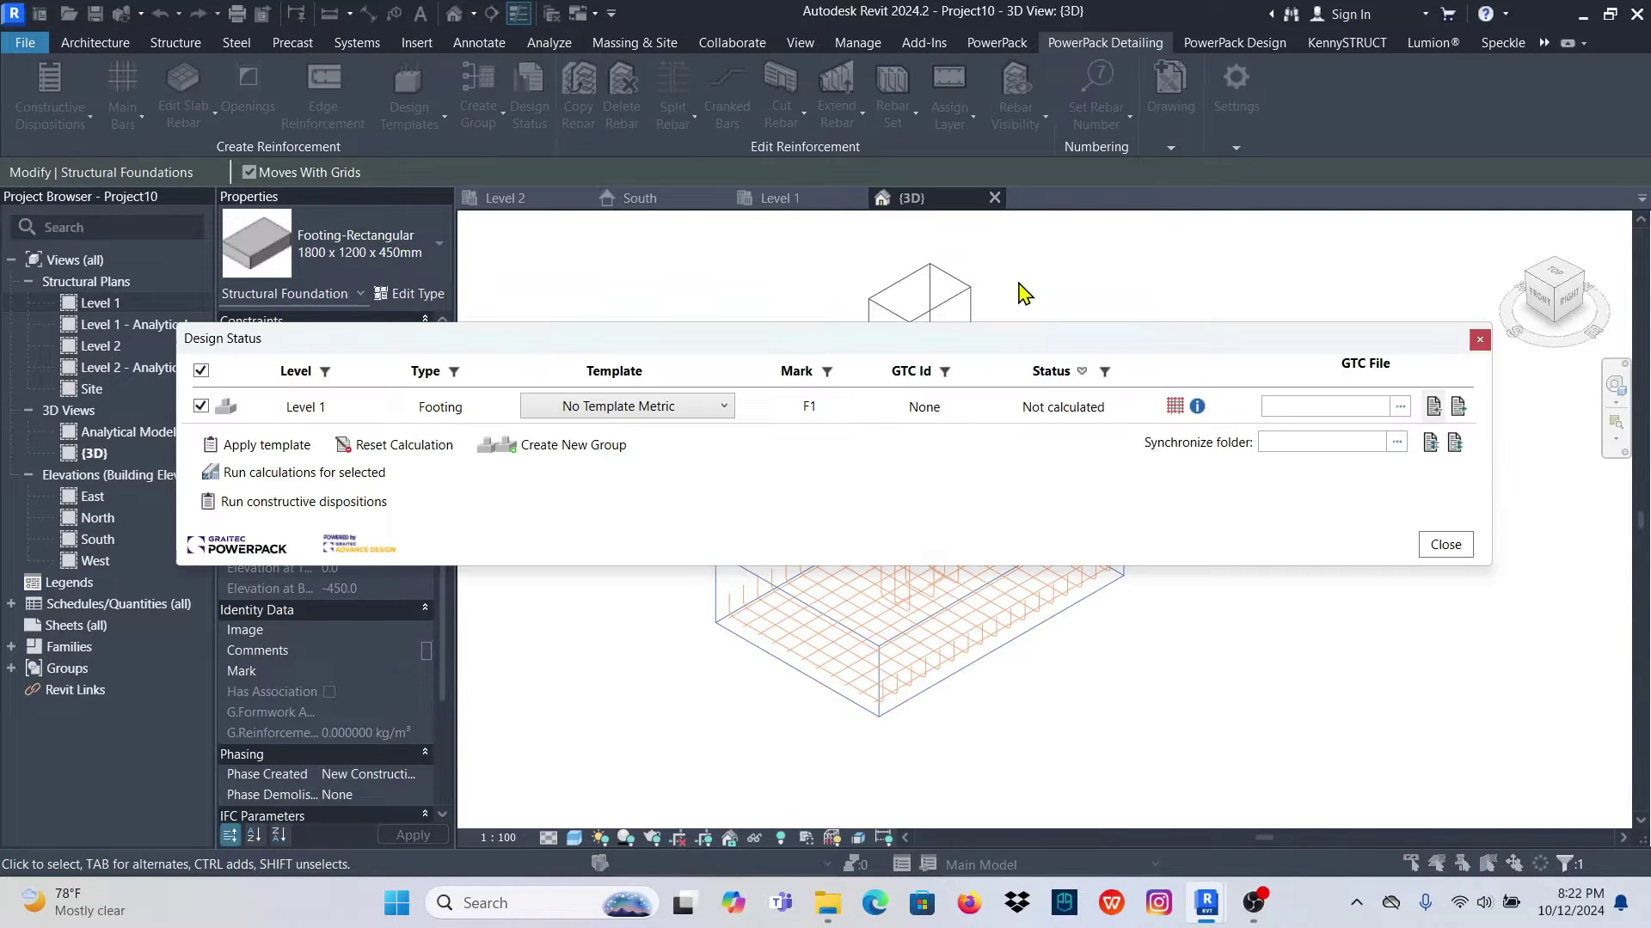
click(1478, 342)
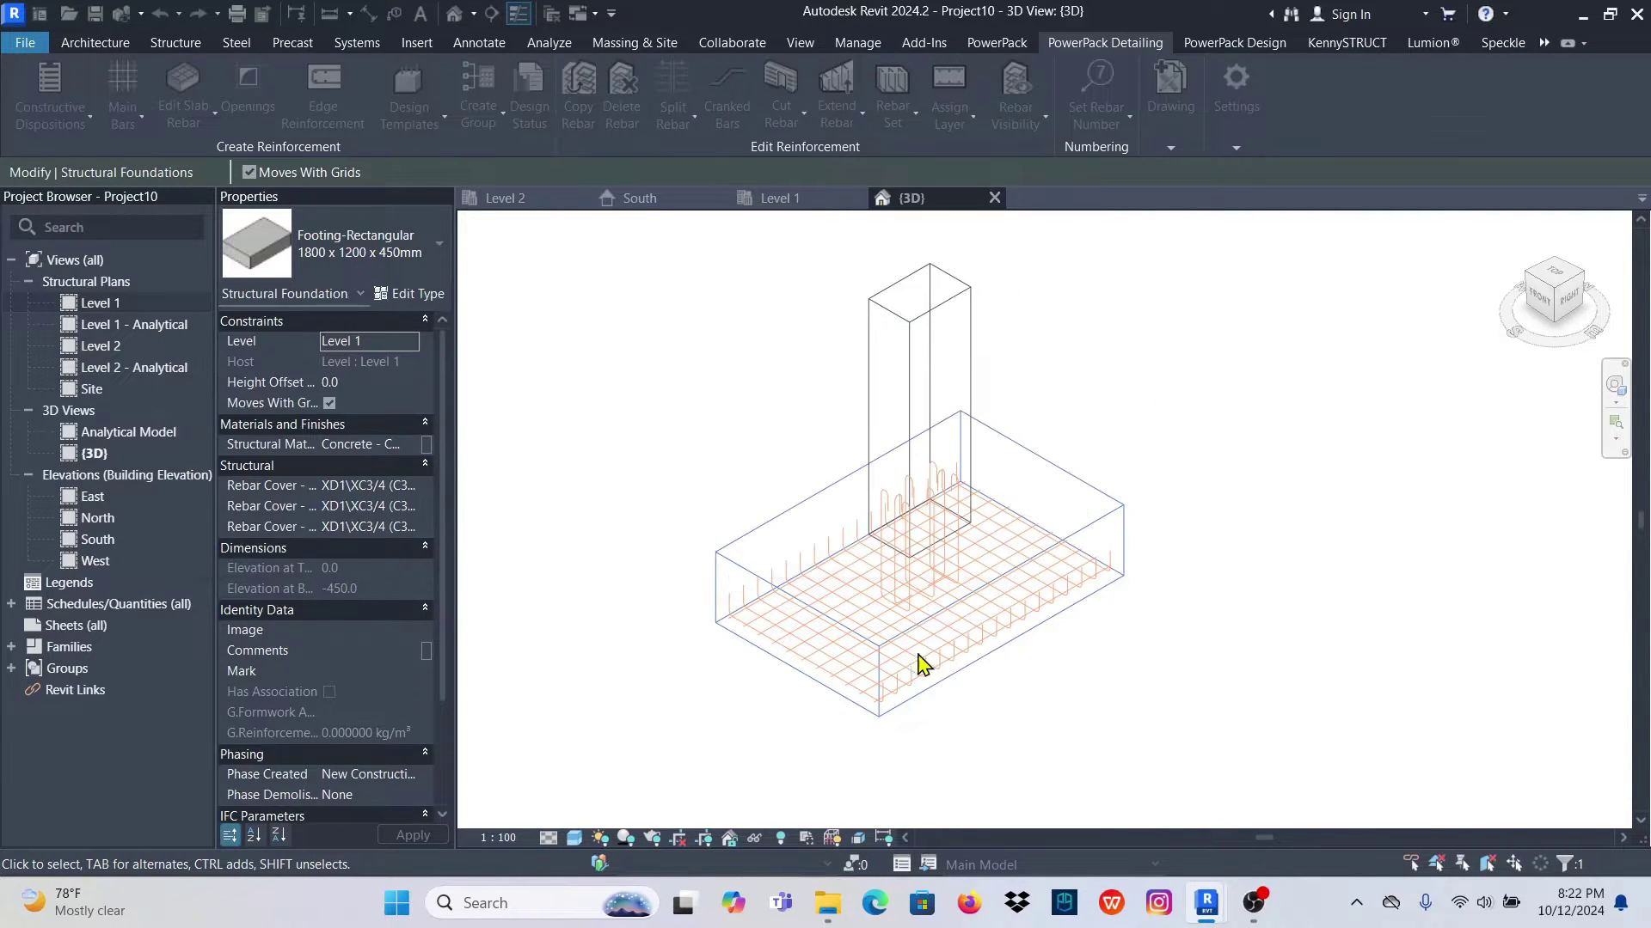
Examine the generated bottom bars and column starter bars inside the footing
scroll(895, 607, up, 5)
scroll(895, 615, down, 2)
click(1156, 679)
scroll(827, 597, up, 2)
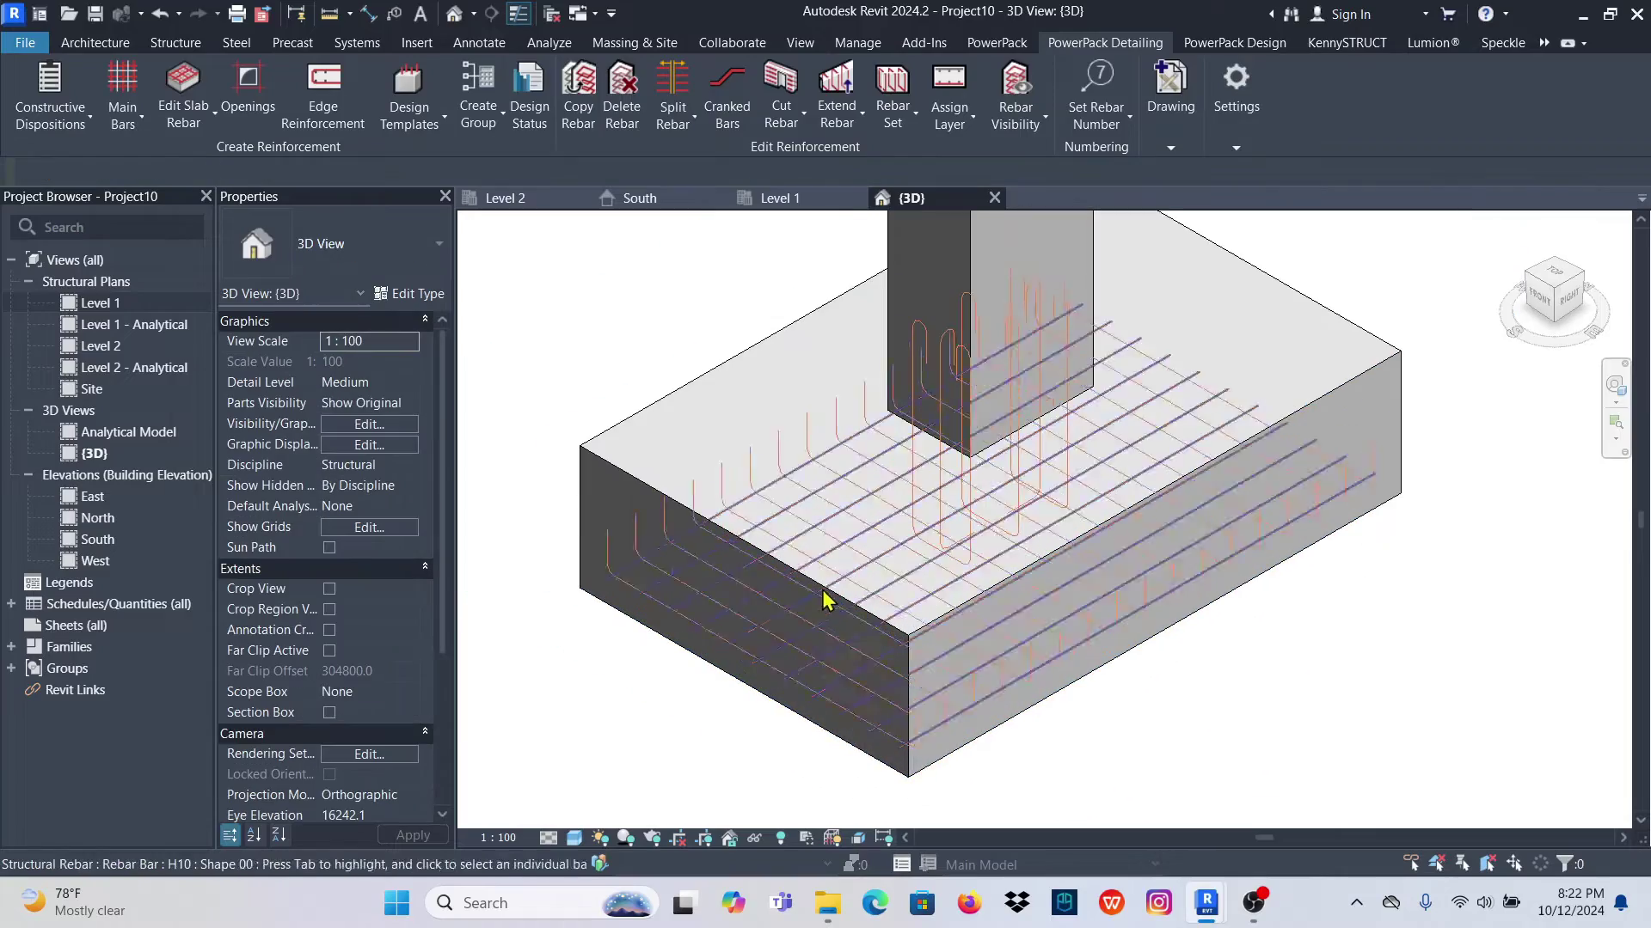
scroll(1032, 361, up, 3)
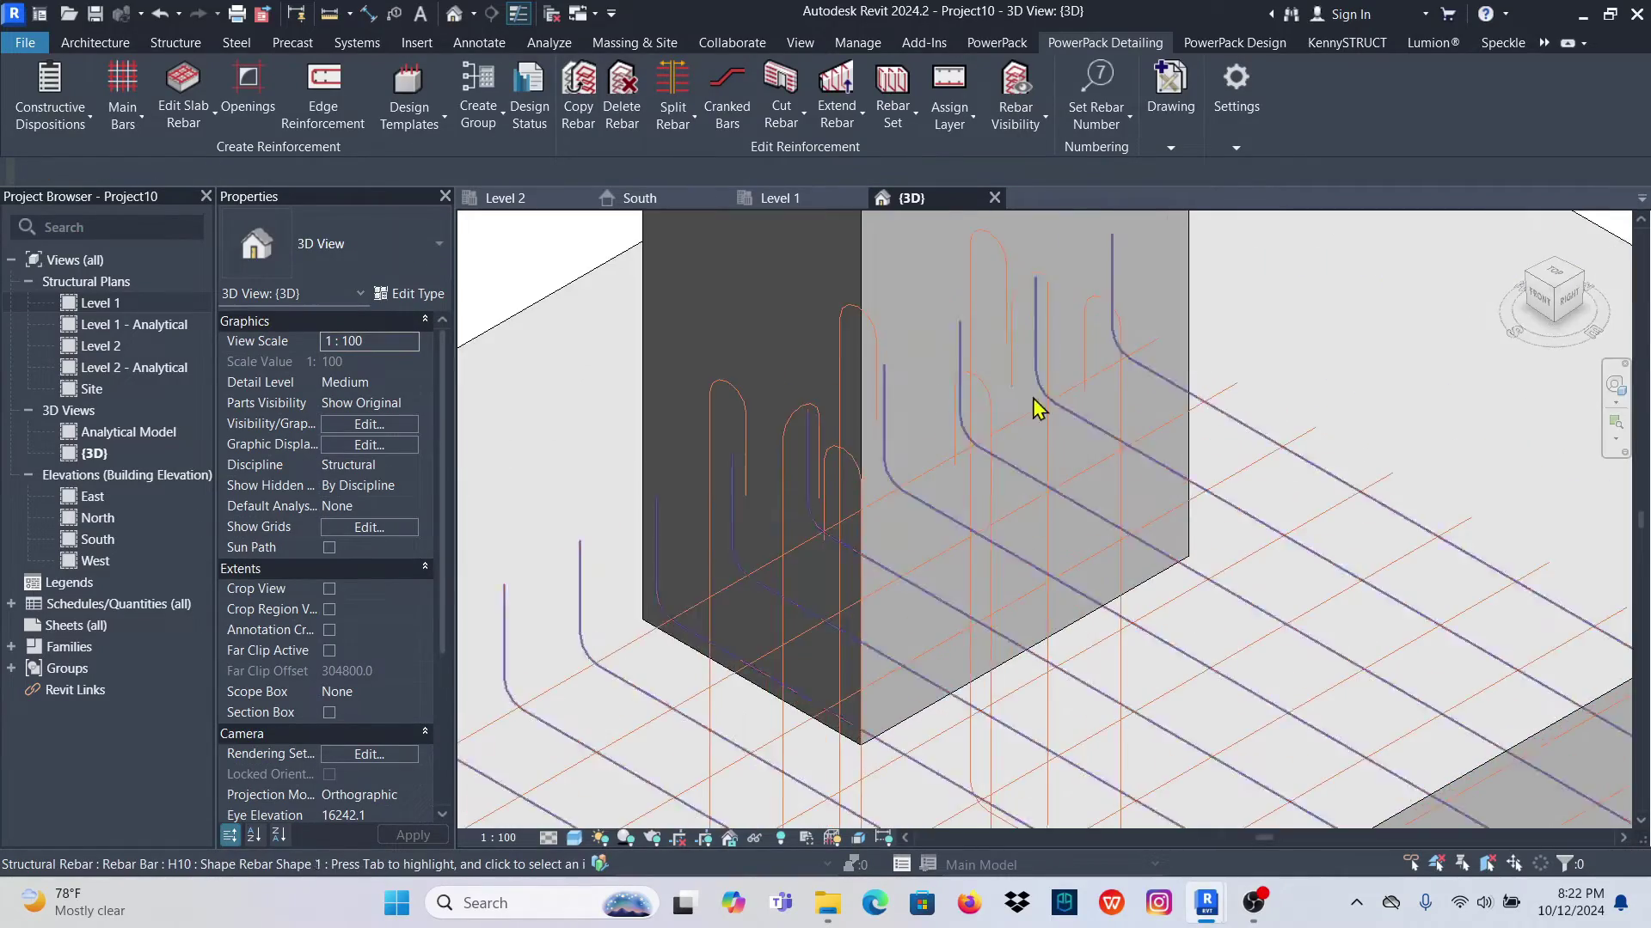
scroll(1006, 426, down, 2)
scroll(1083, 361, up, 2)
scroll(980, 437, down, 2)
scroll(980, 437, down, 3)
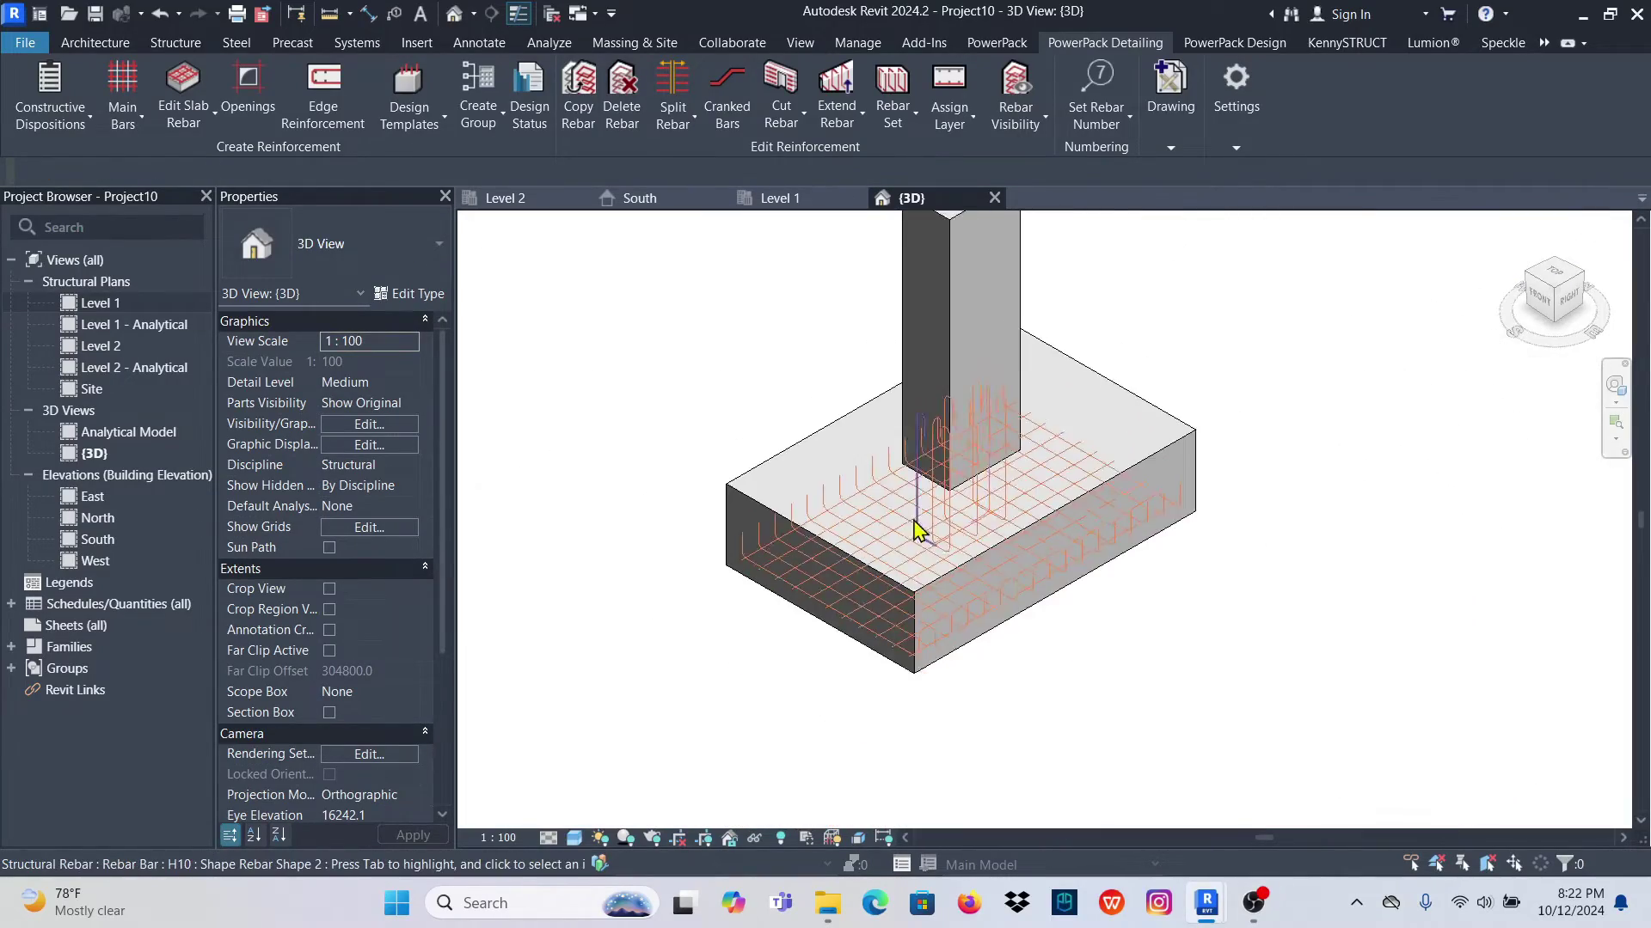
scroll(914, 527, up, 1)
Set the 3D view's detail level to Fine and inspect the footing rebar up close
click(551, 839)
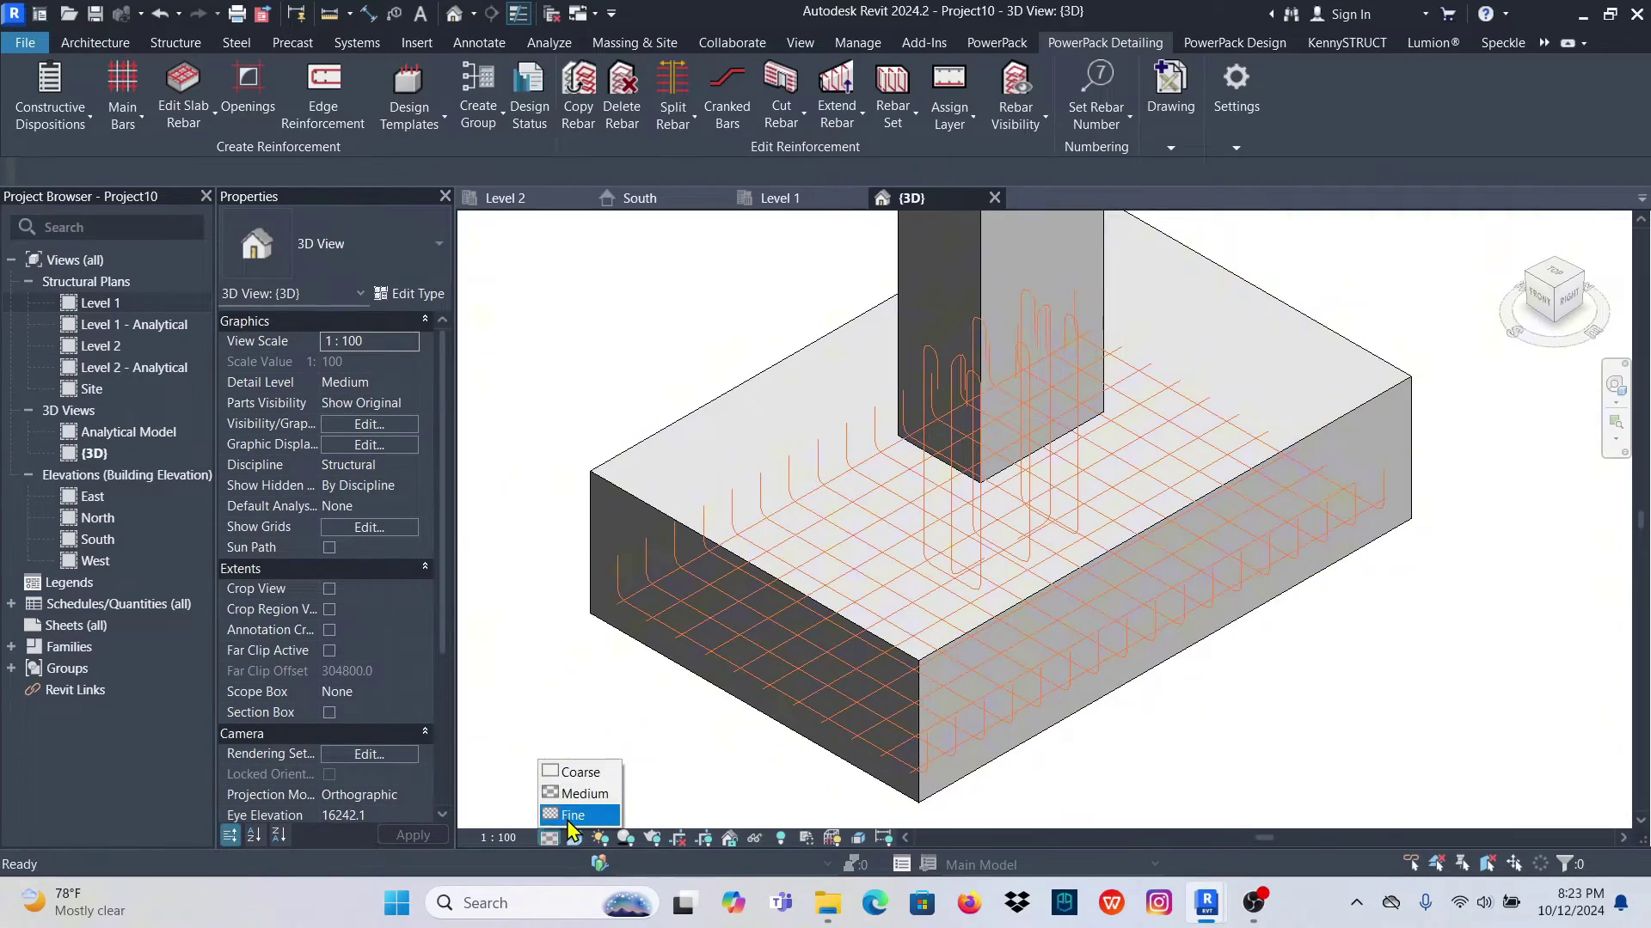
click(563, 814)
scroll(860, 662, up, 2)
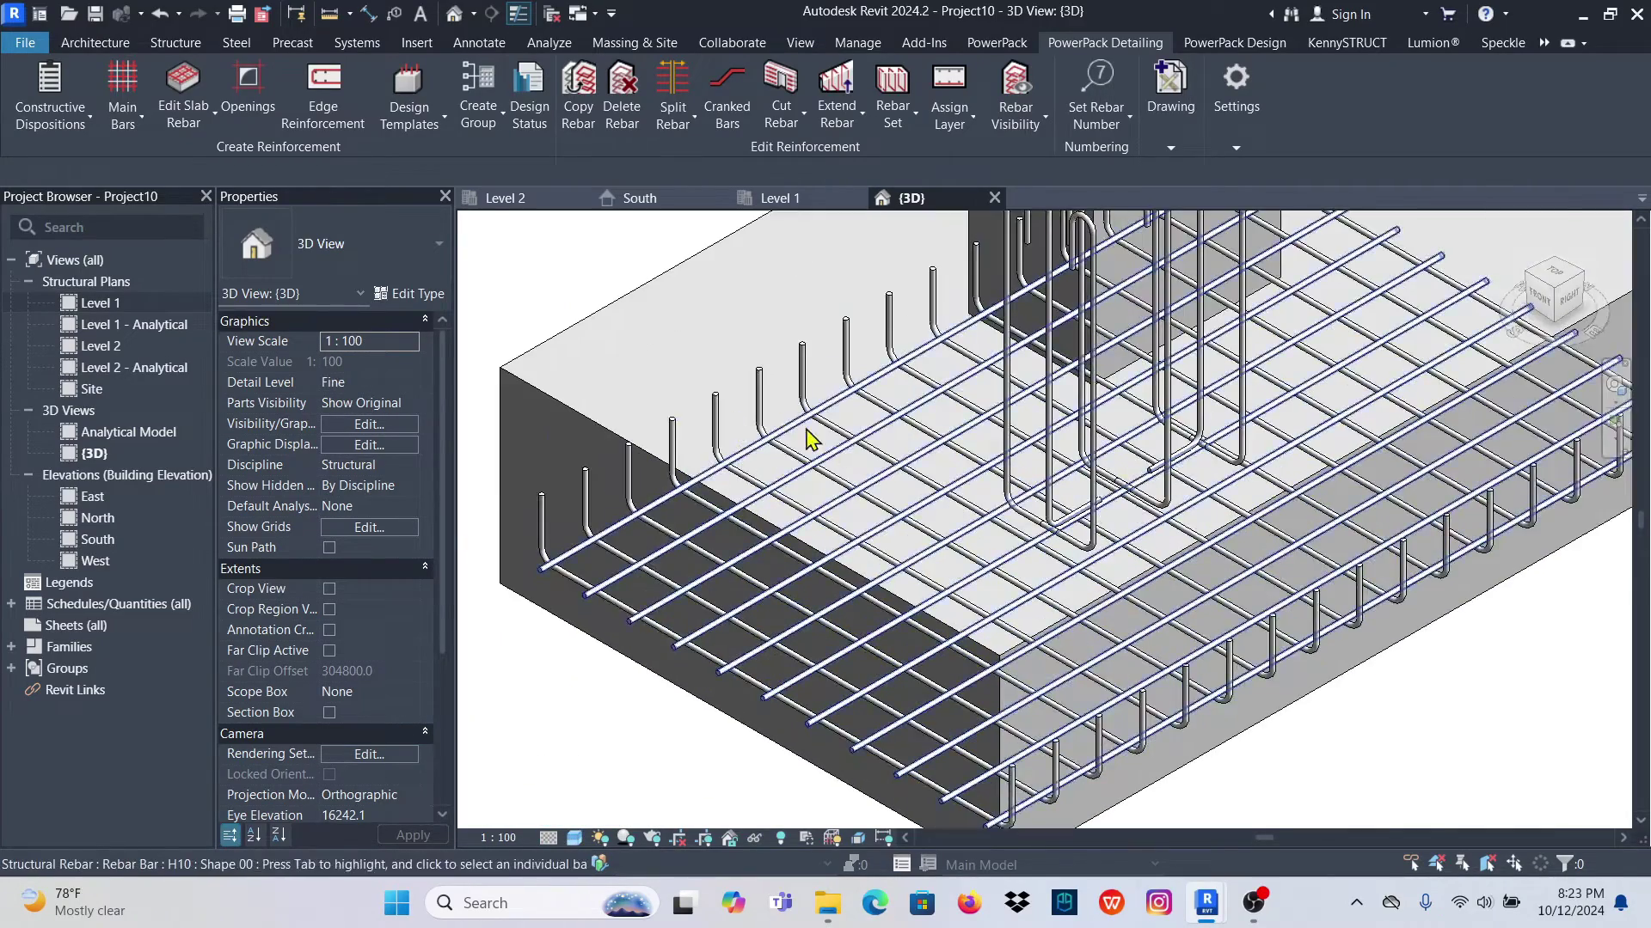
scroll(868, 584, down, 2)
scroll(1118, 395, down, 1)
scroll(1106, 413, up, 4)
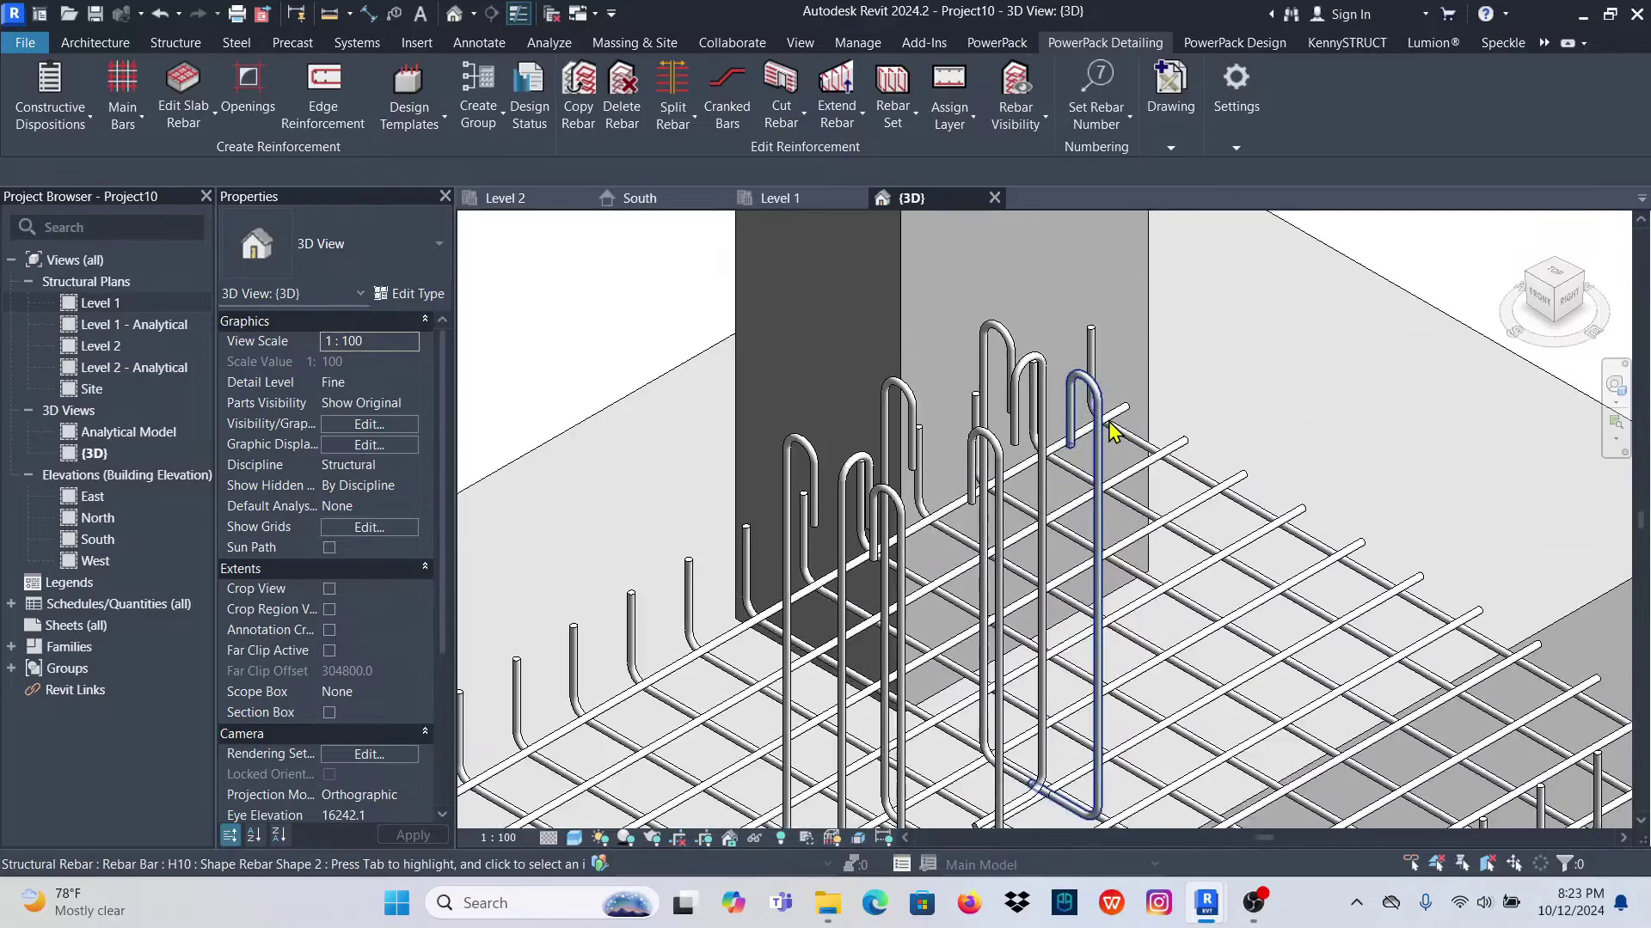
scroll(1124, 398, down, 3)
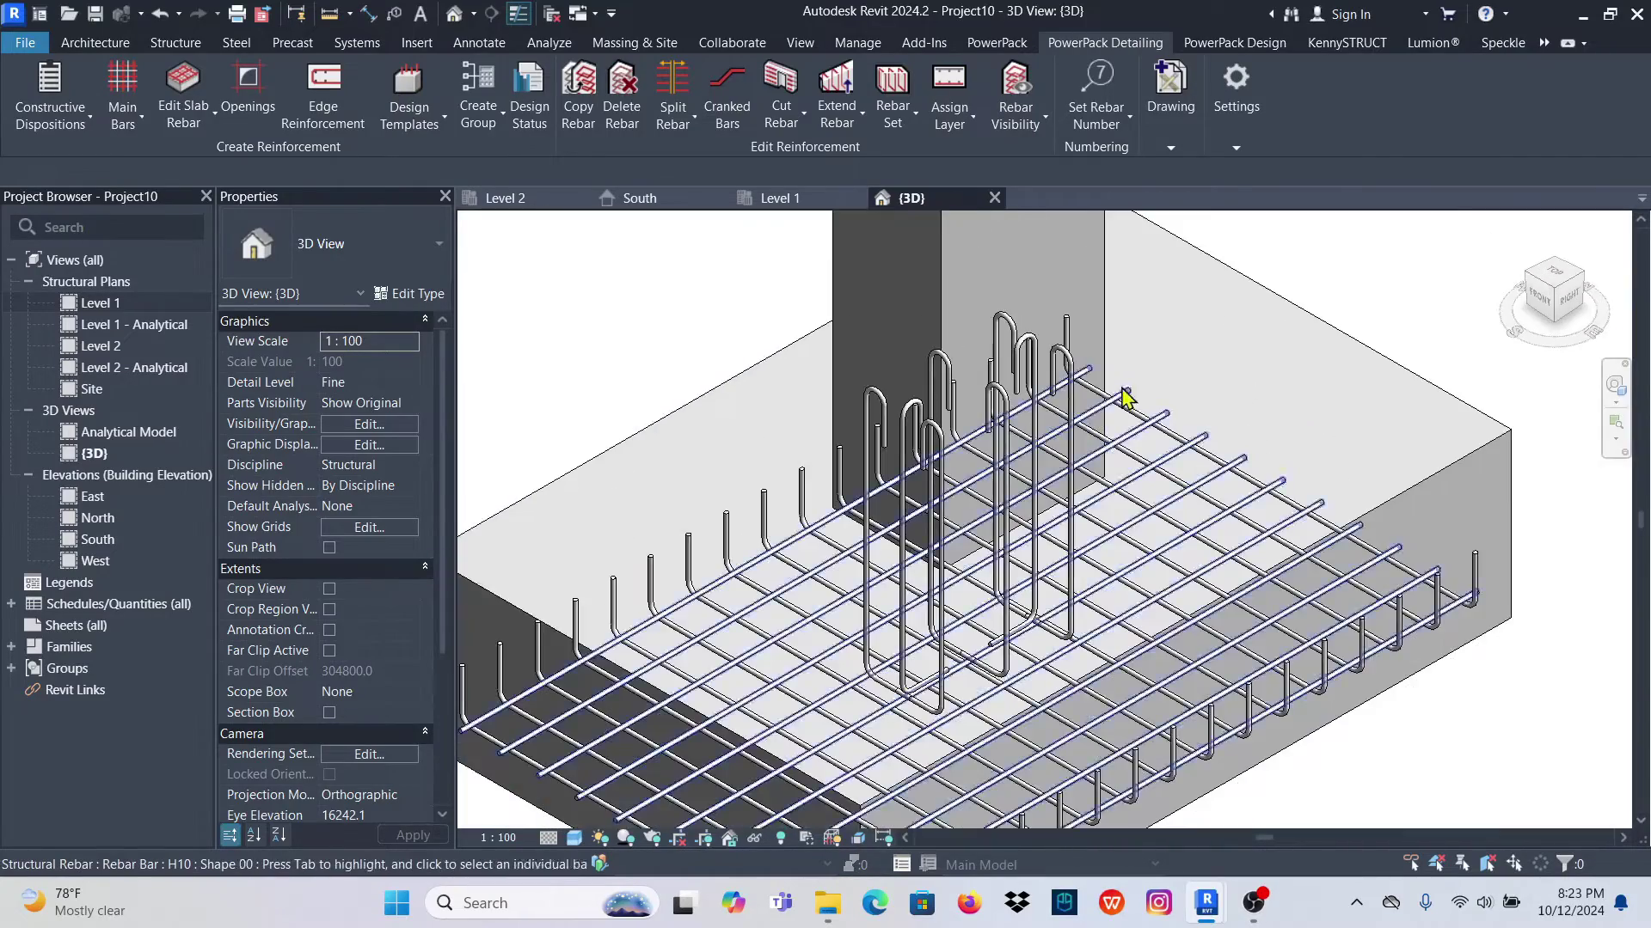
Change the bar type of both bottom reinforcement sets in the footing to H12
scroll(1370, 656, up, 3)
scroll(1313, 660, up, 2)
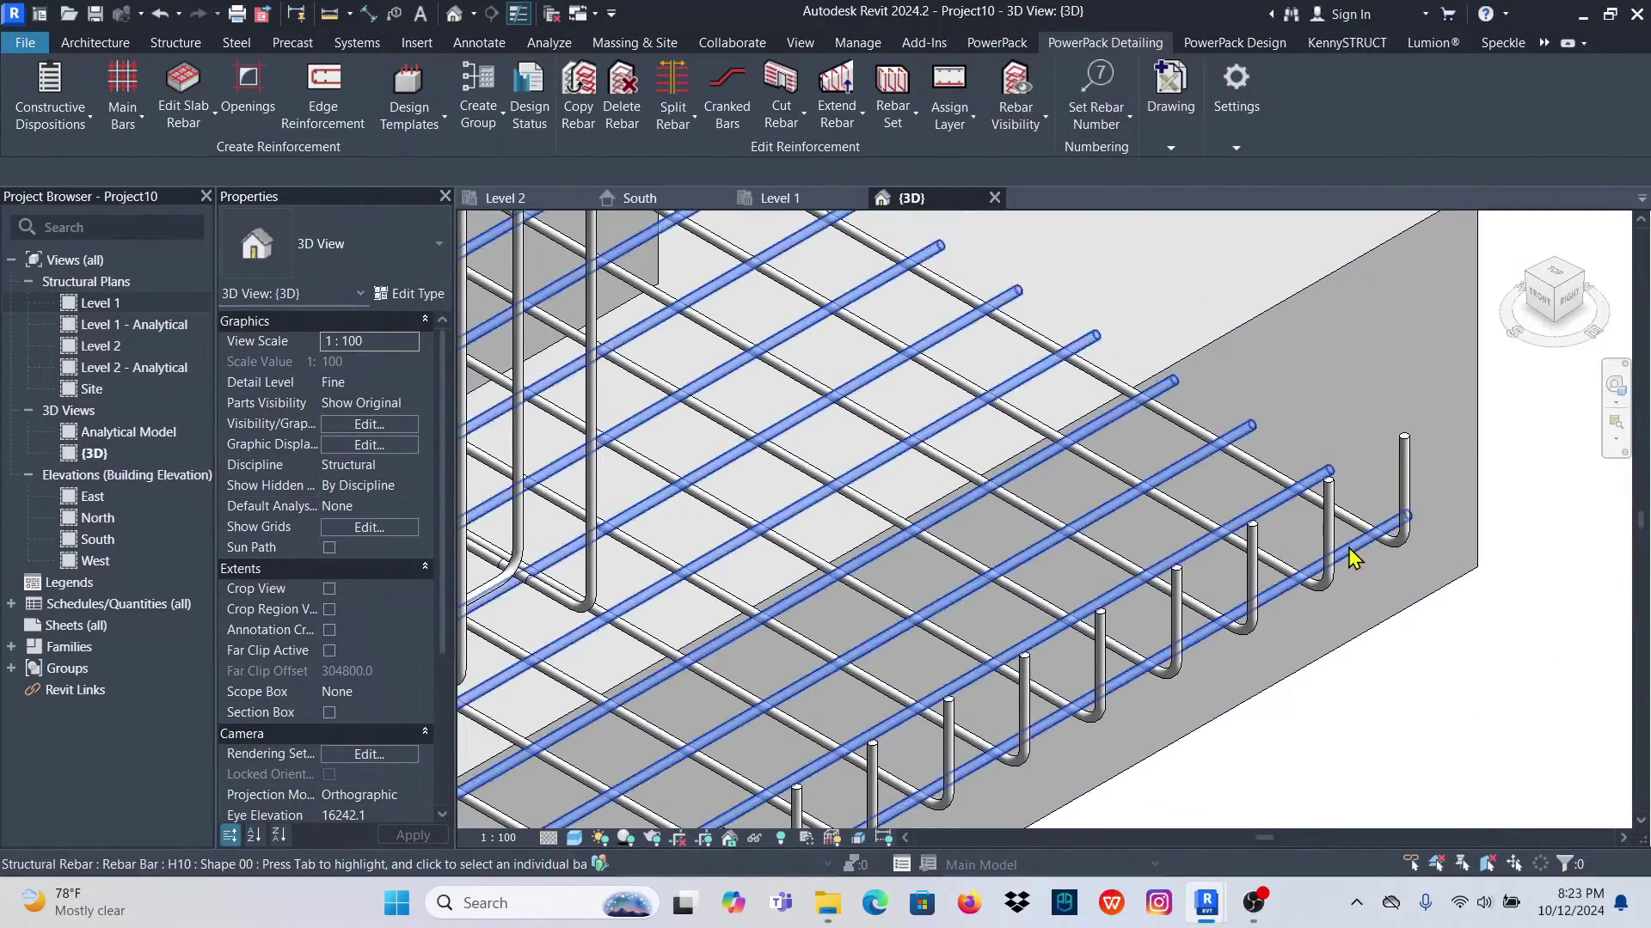
click(1355, 560)
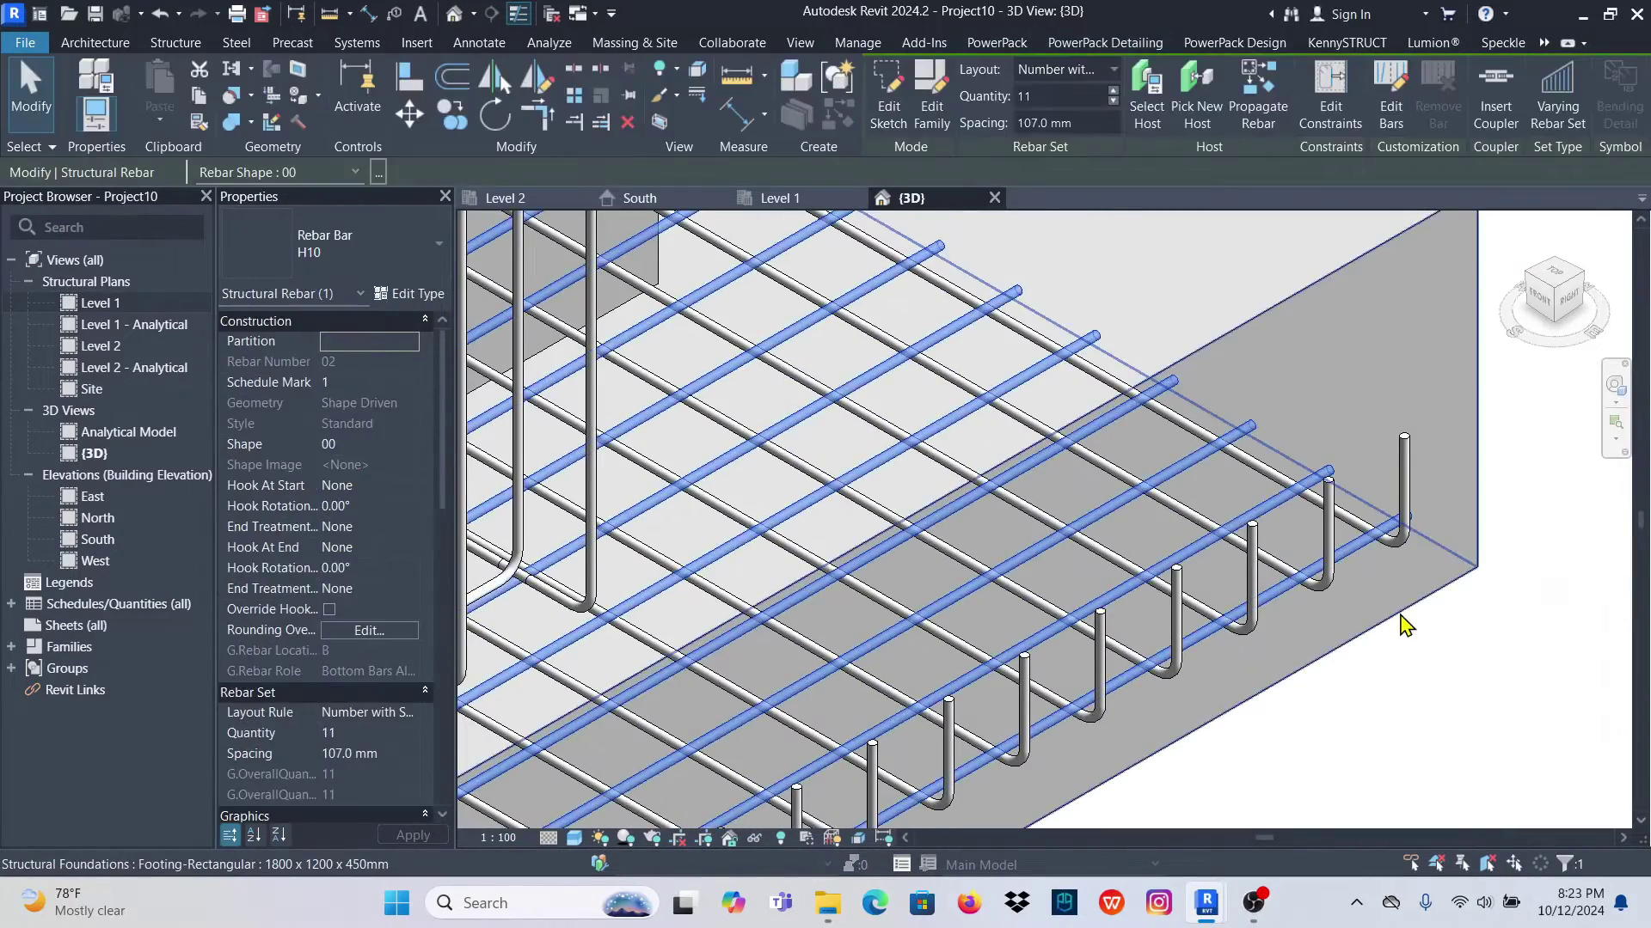
ctrl+click(1267, 476)
scroll(1267, 476, down, 3)
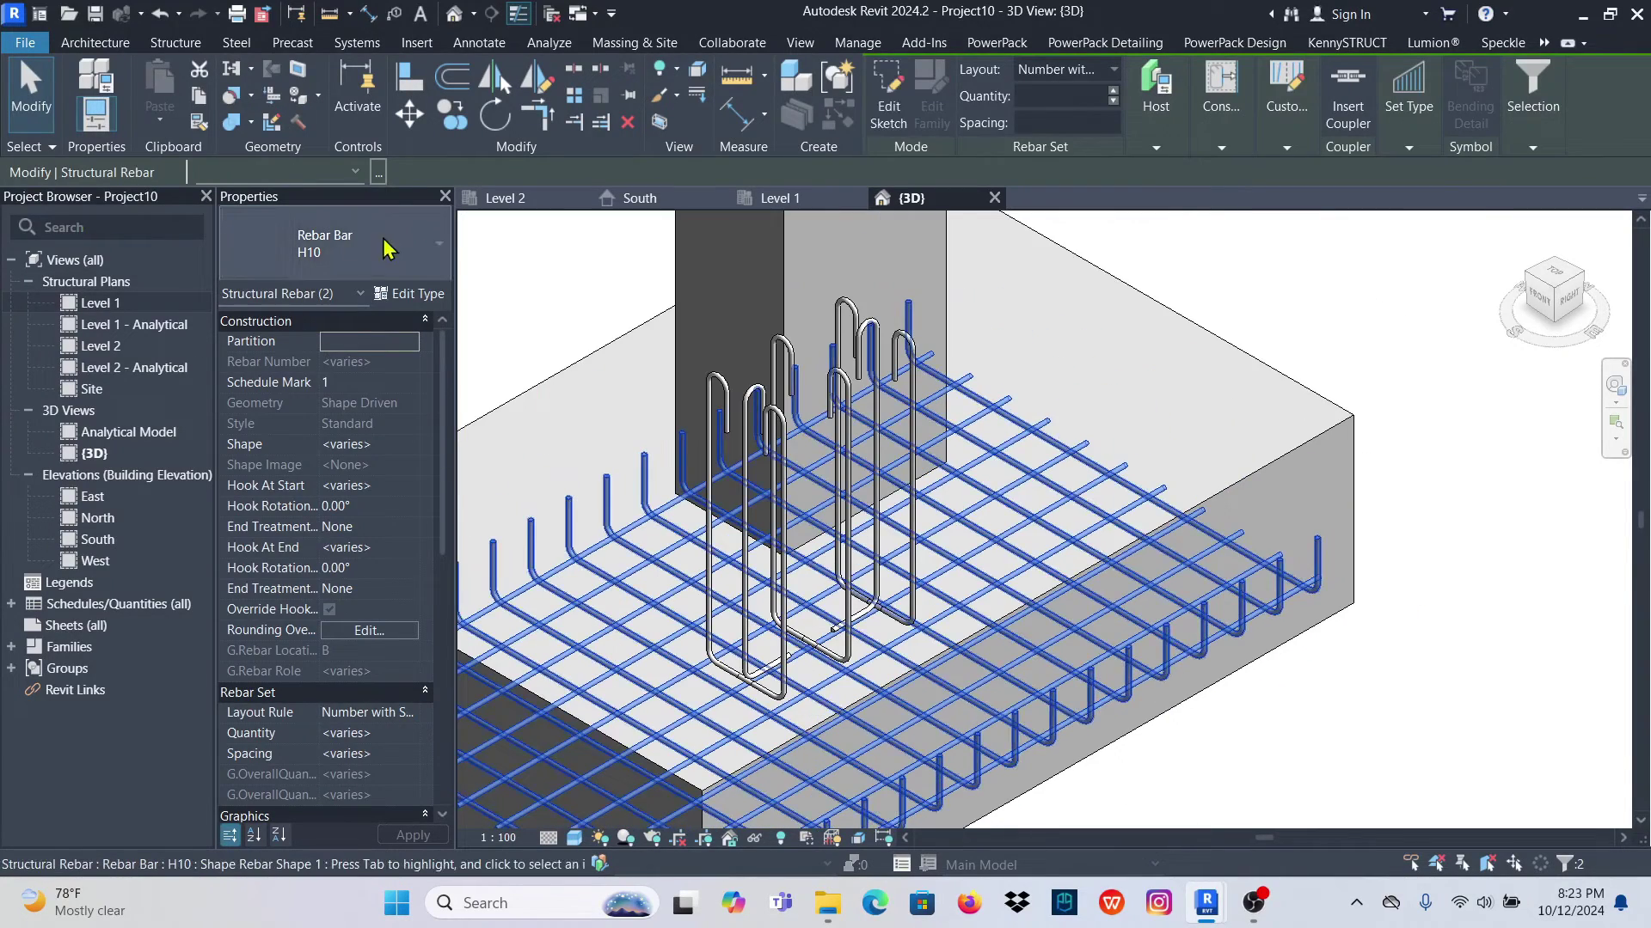
click(423, 252)
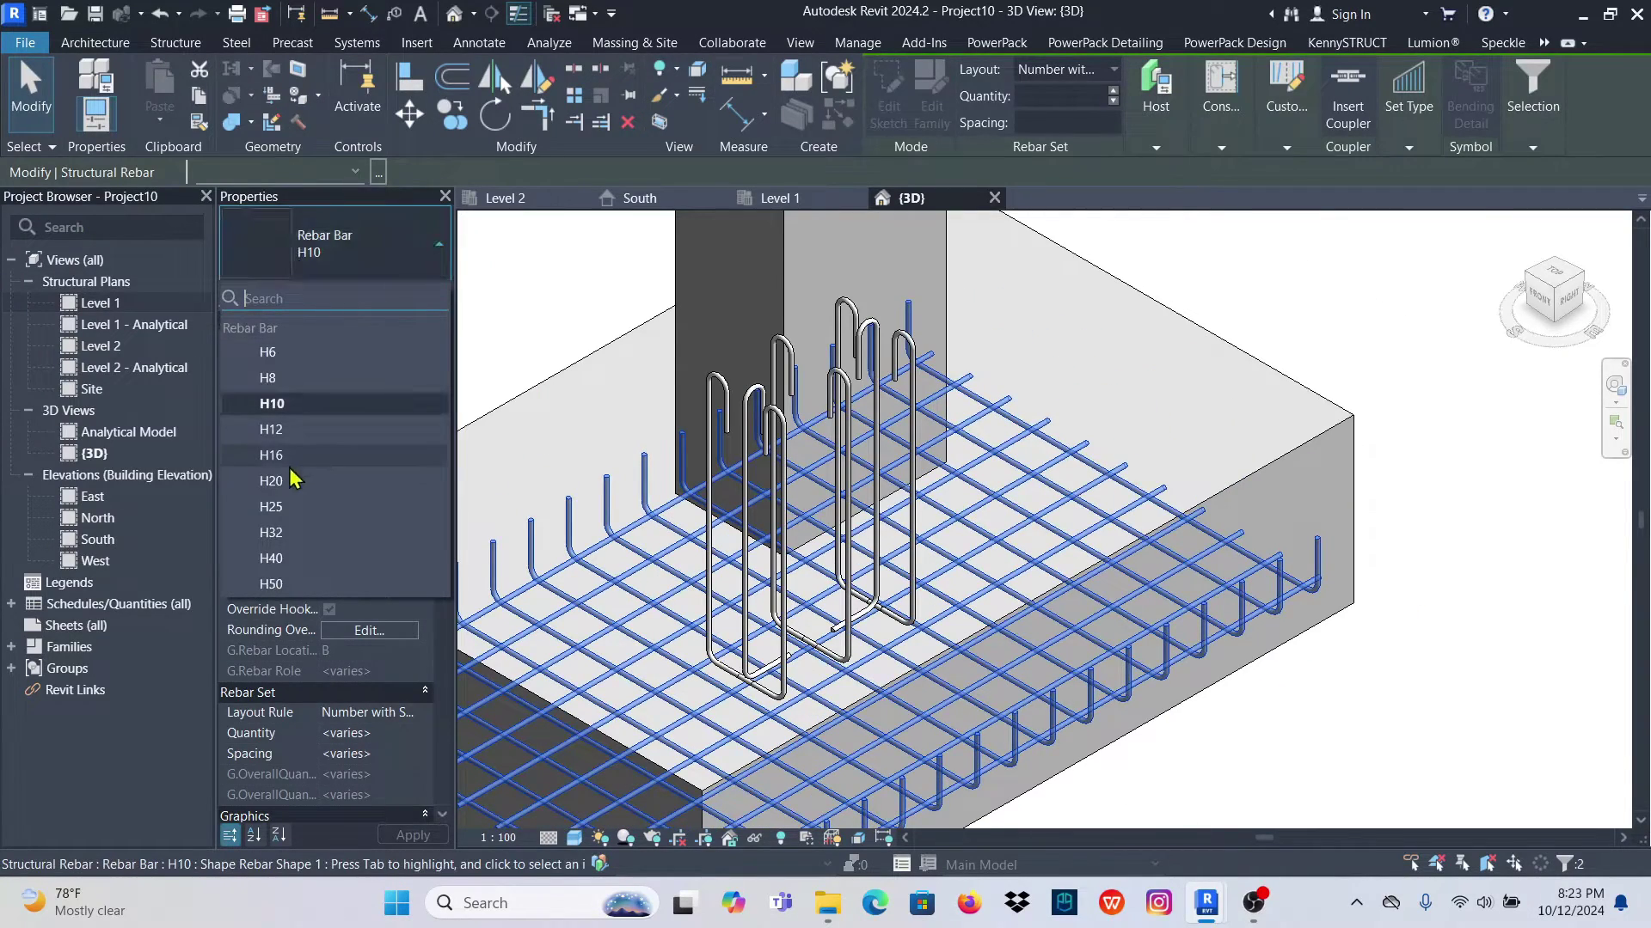
click(290, 430)
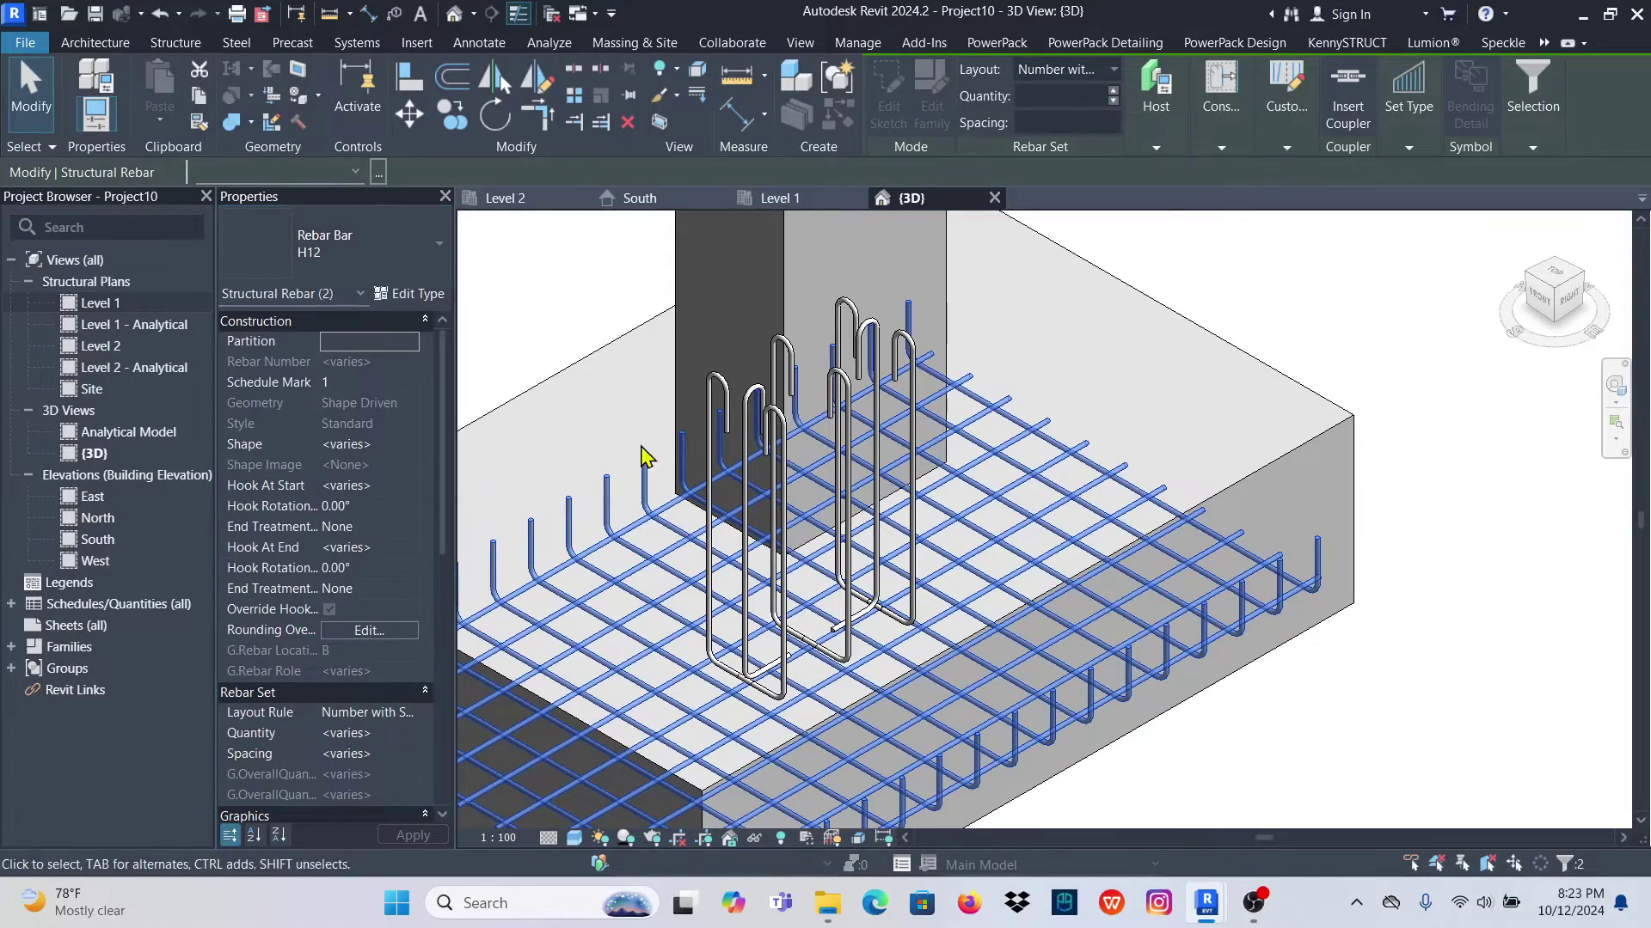
click(1567, 611)
scroll(874, 324, up, 4)
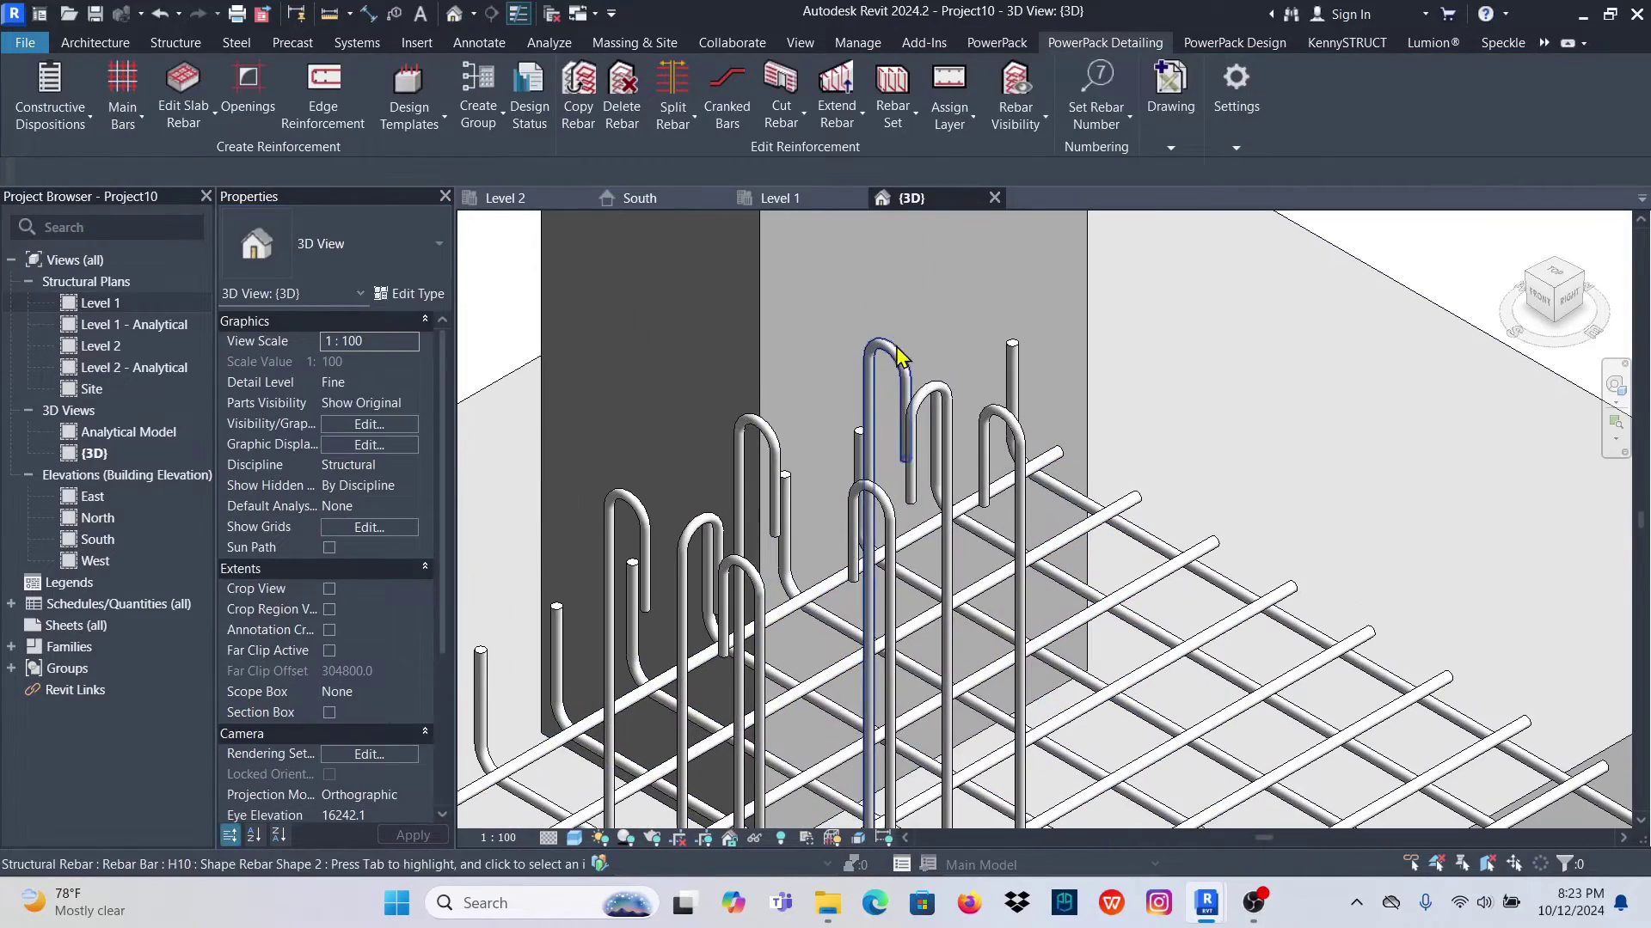
scroll(997, 412, down, 5)
scroll(855, 752, up, 5)
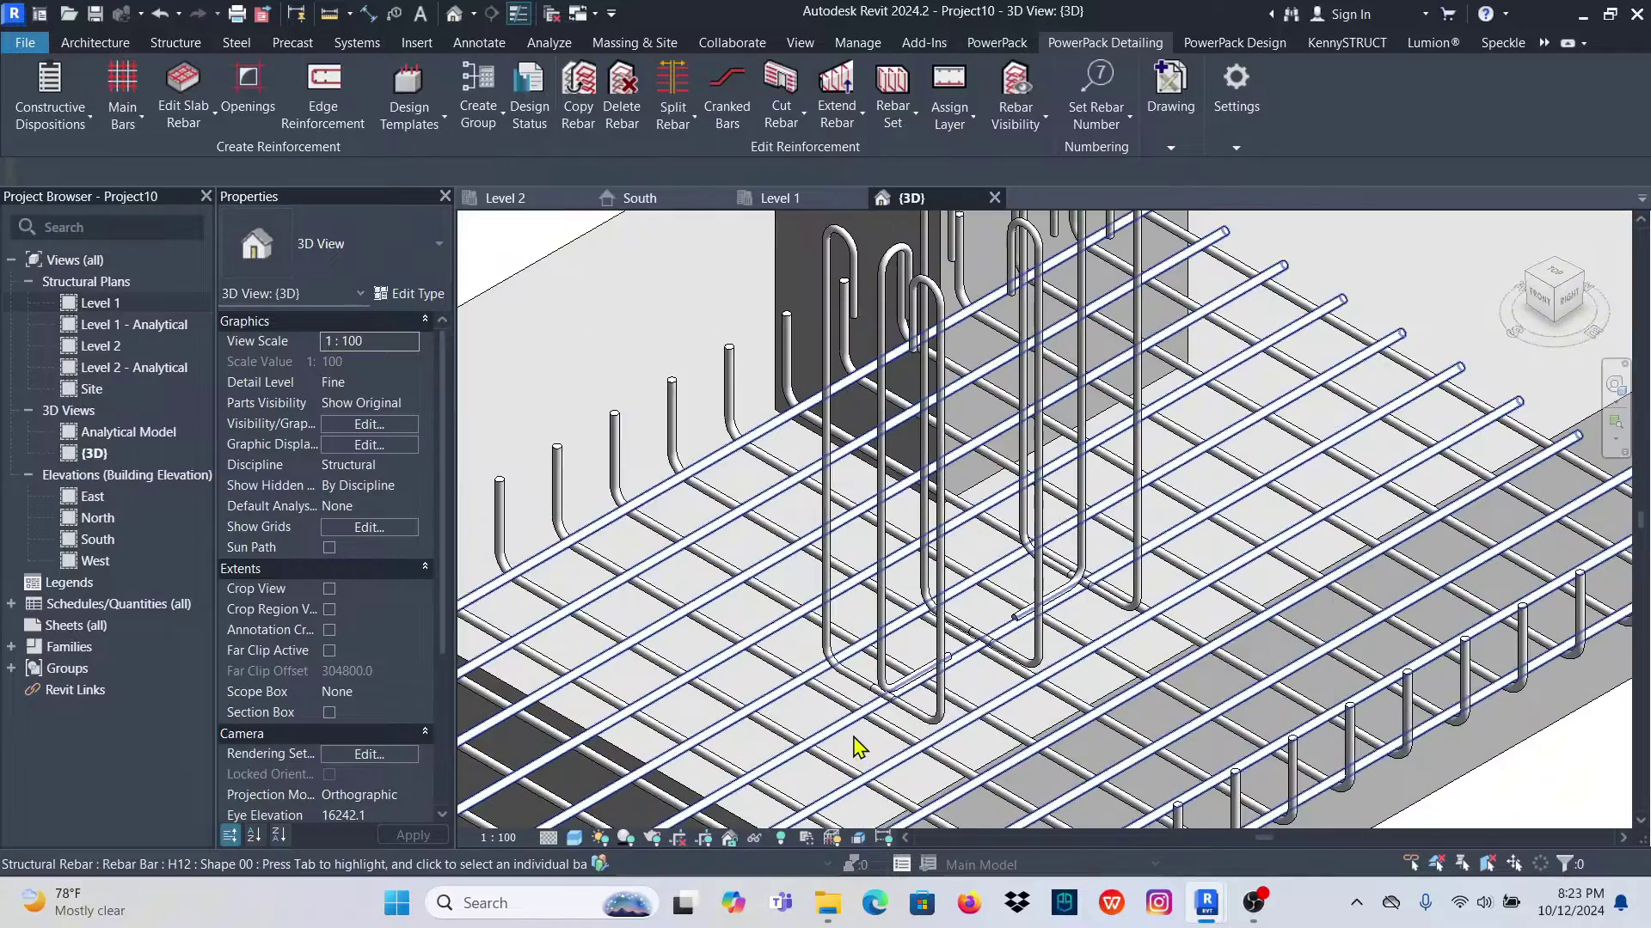
scroll(932, 707, down, 5)
scroll(1041, 425, up, 4)
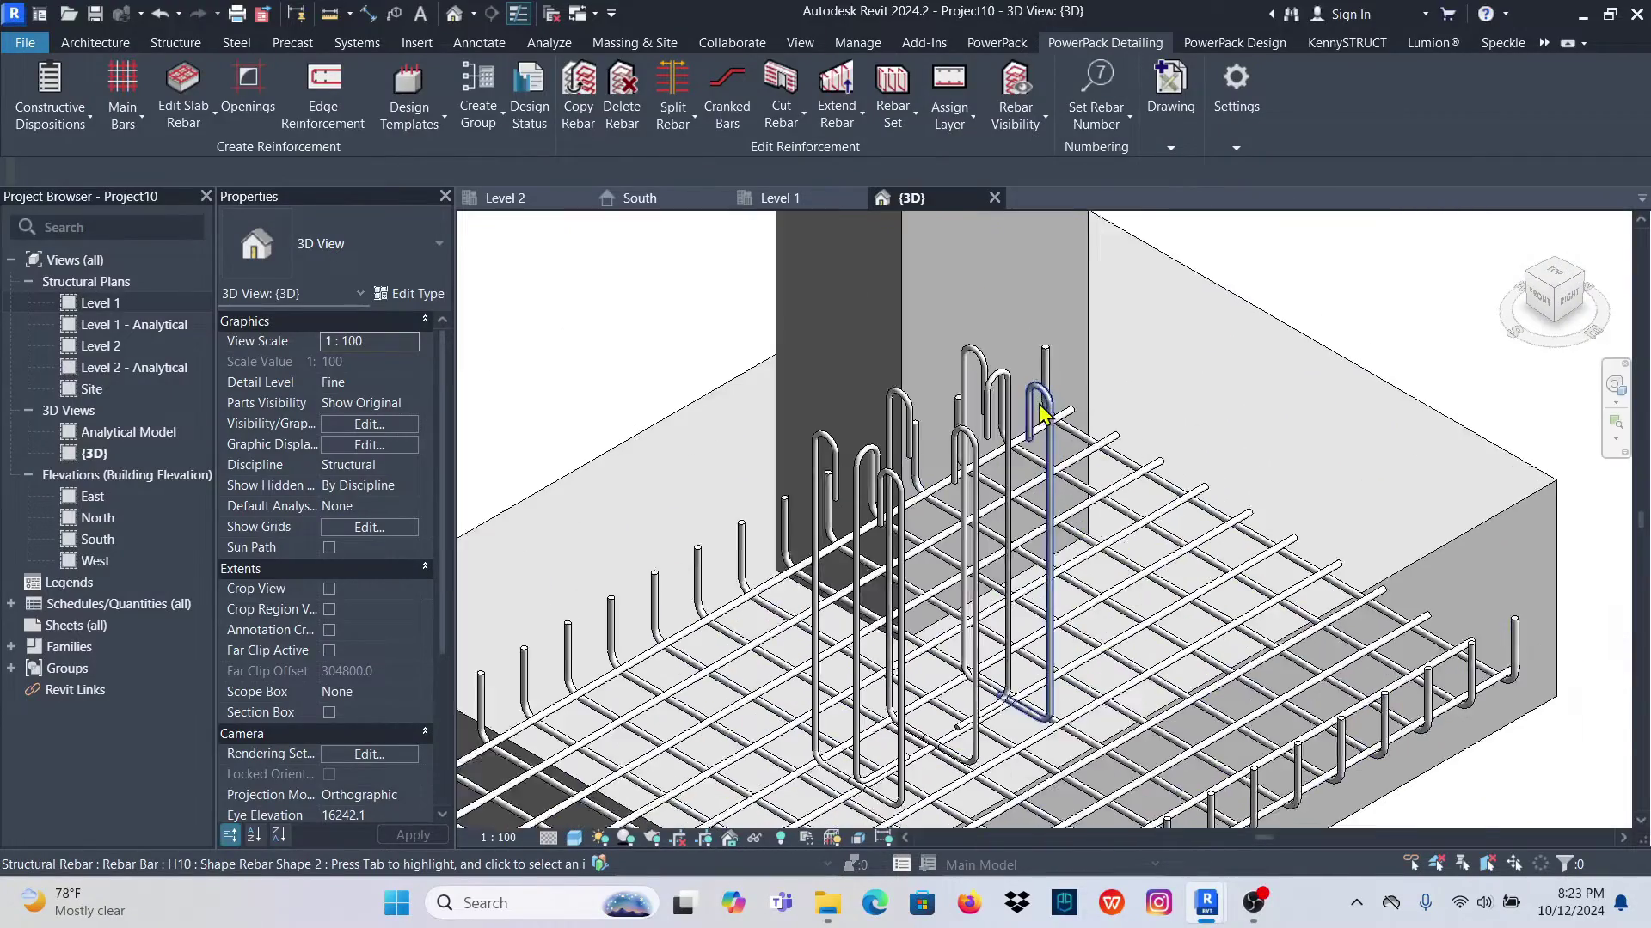
scroll(1036, 426, up, 2)
click(1042, 416)
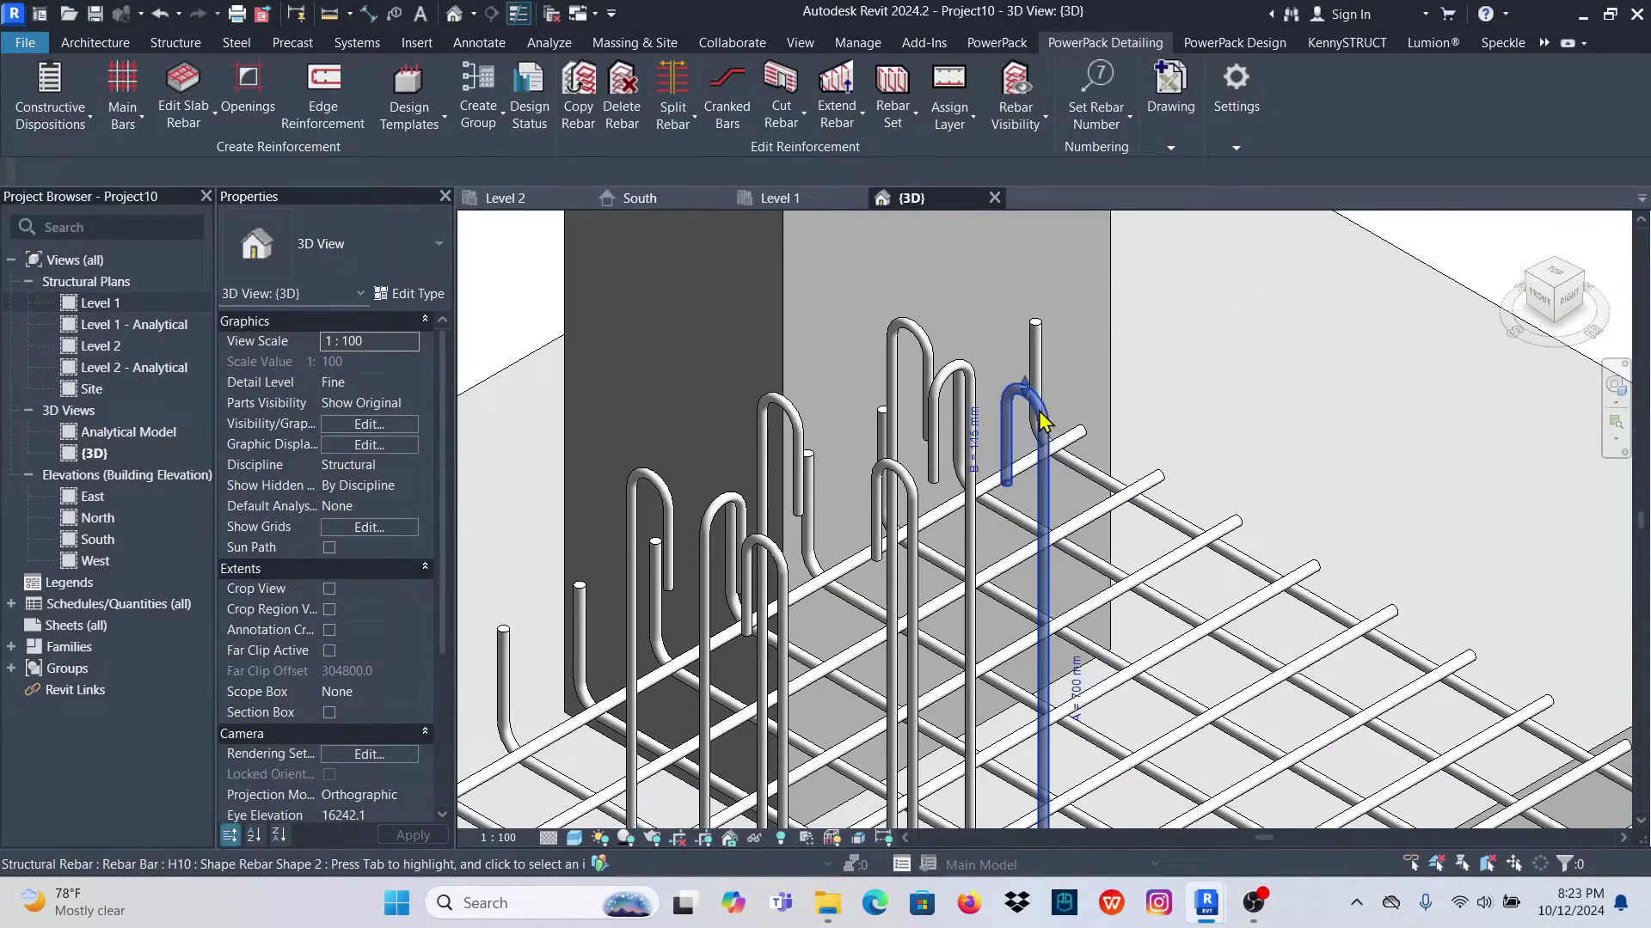
ctrl+click(1035, 344)
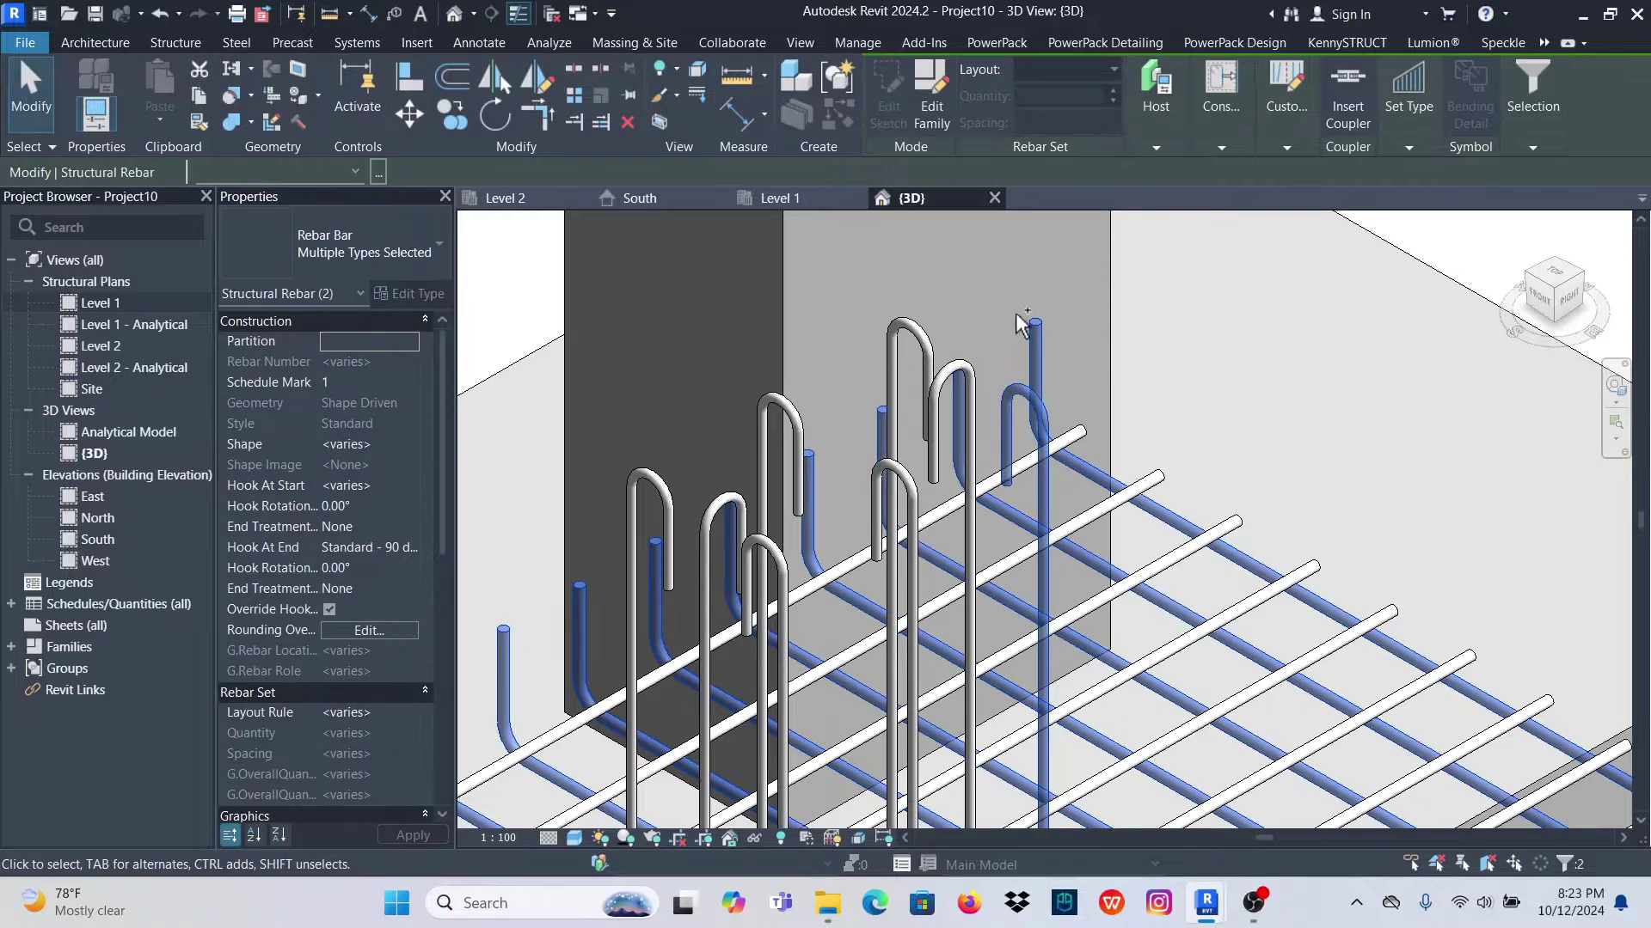
key(Escape)
Delete all eight hooked column starter bars standing in the footing
scroll(1118, 373, up, 2)
click(1003, 398)
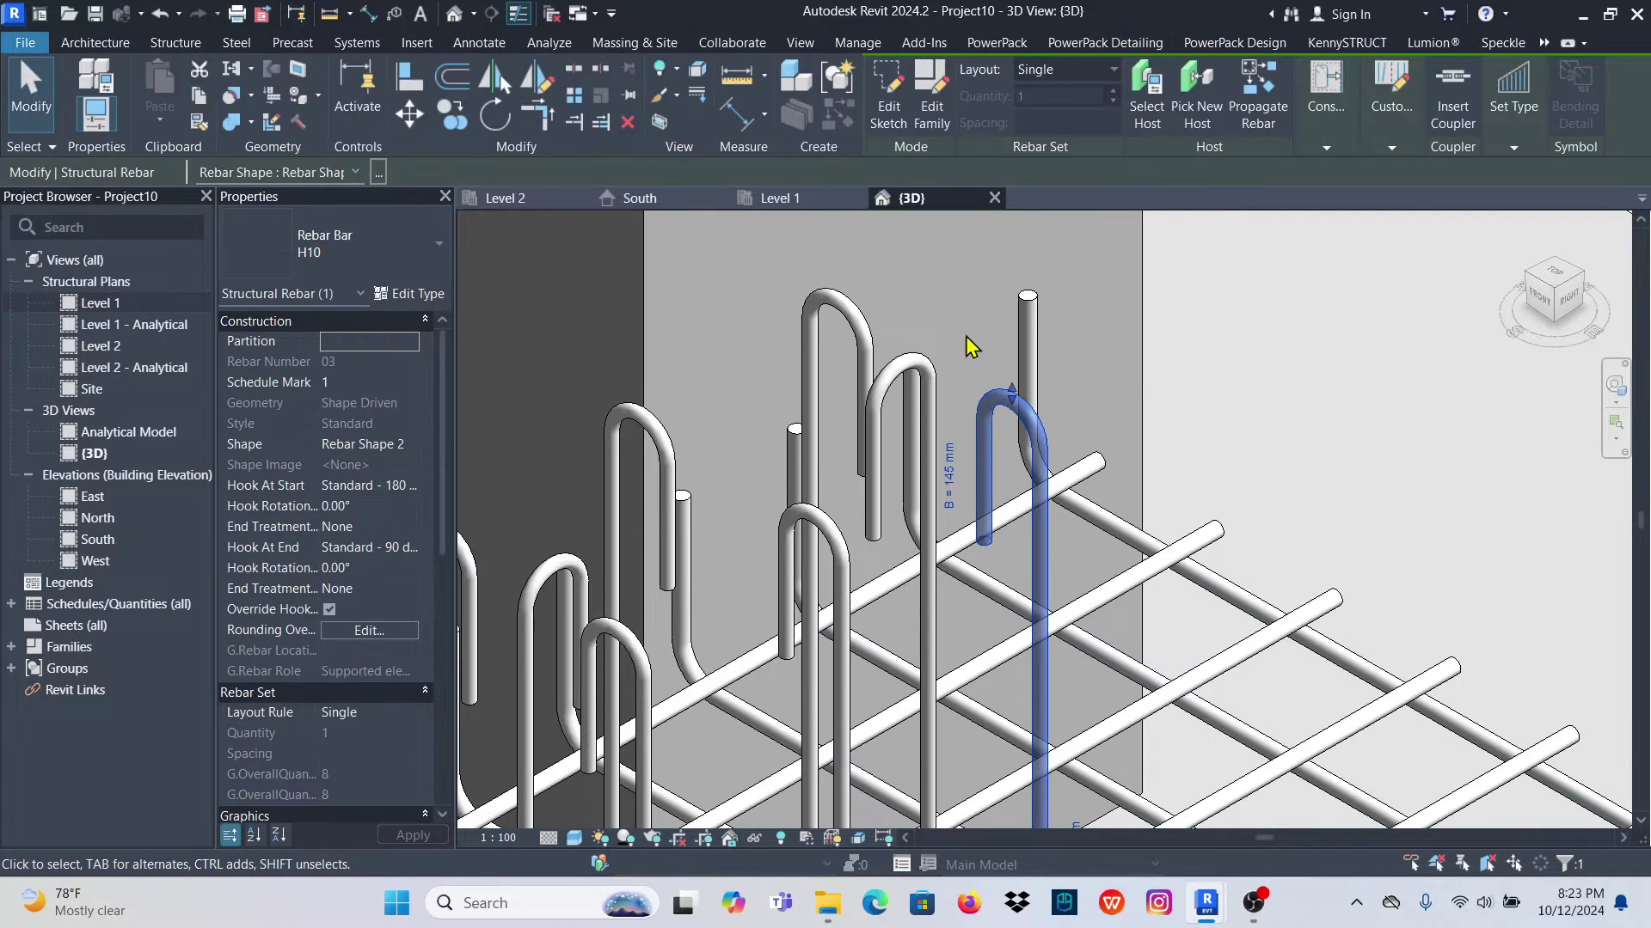
ctrl+click(910, 370)
ctrl+click(836, 300)
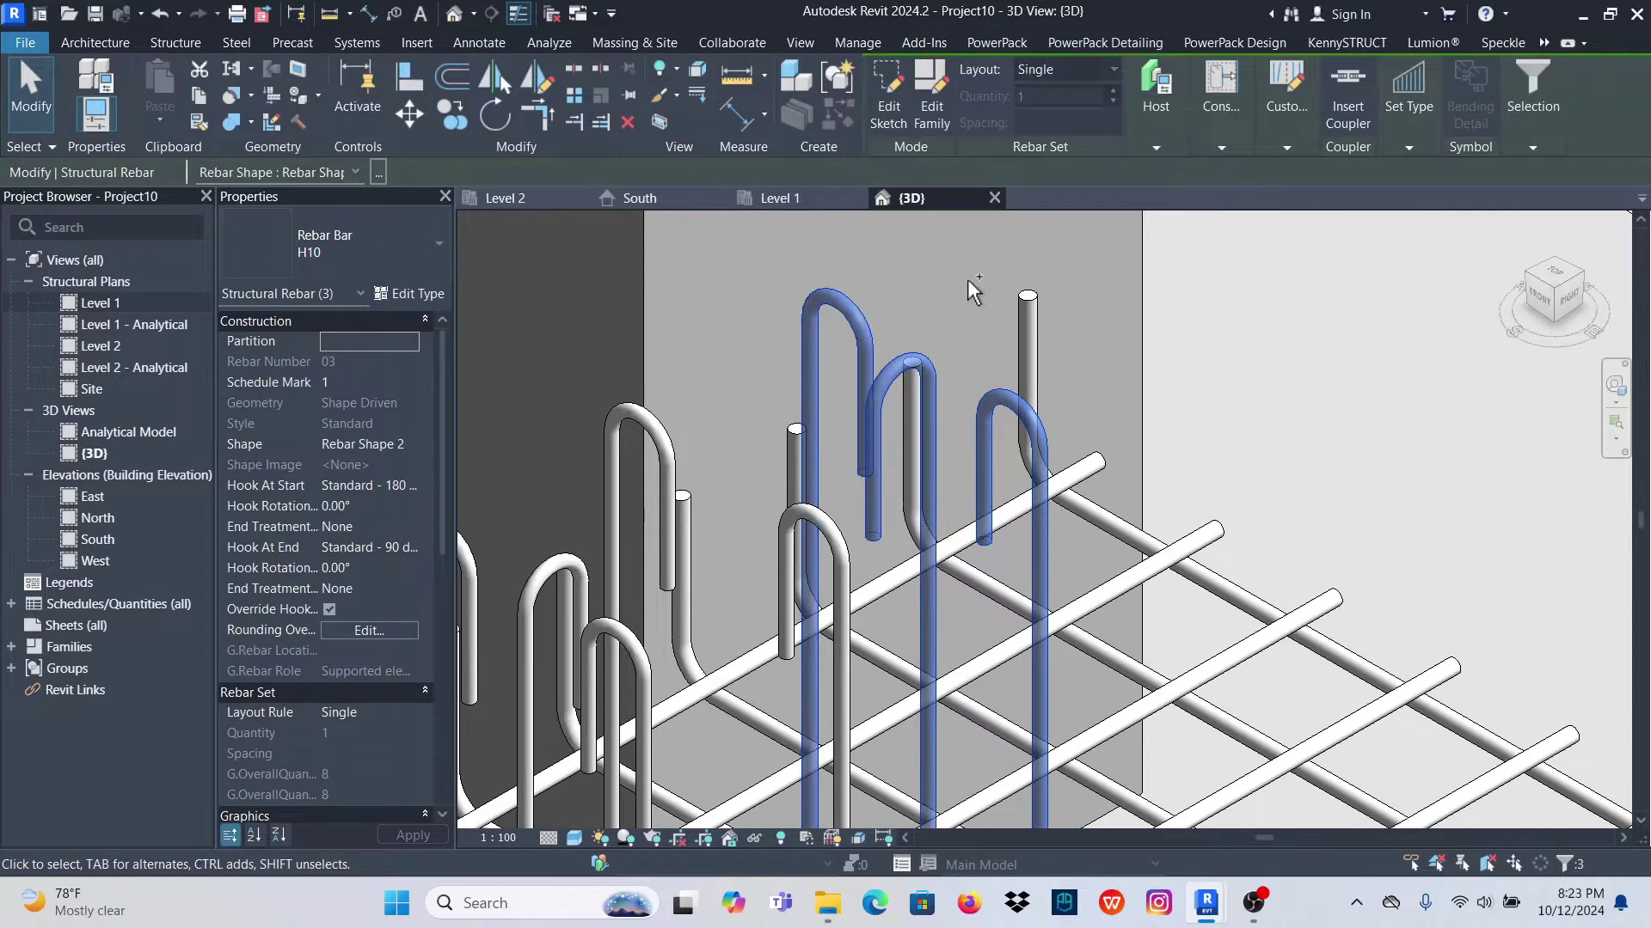
scroll(968, 277, down, 1)
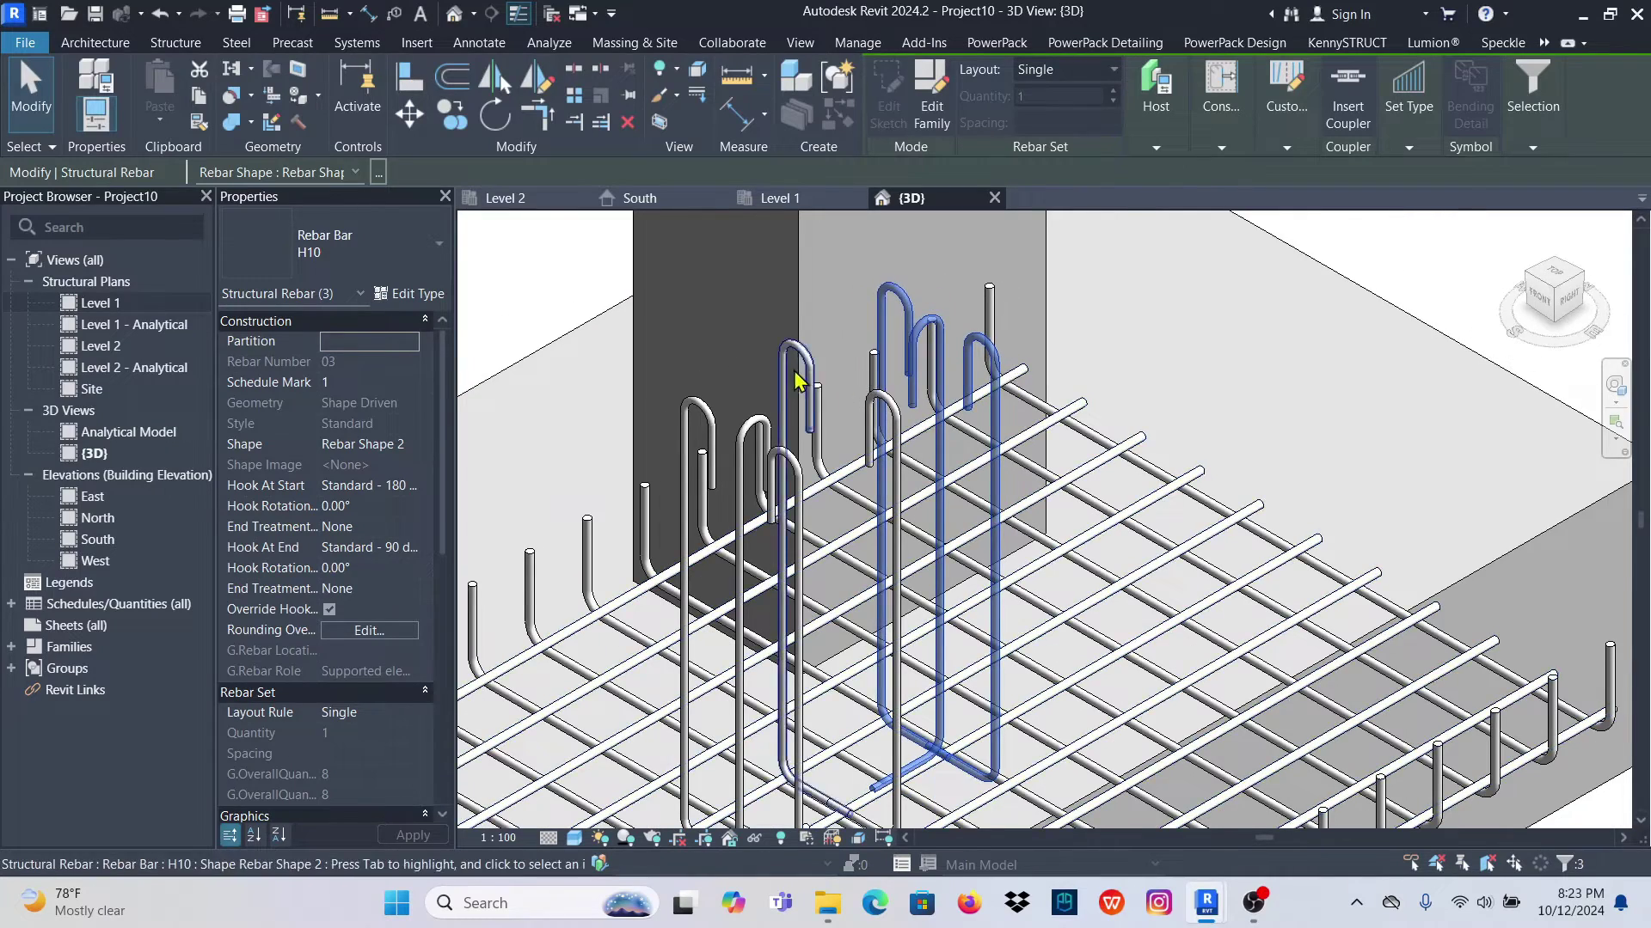
scroll(845, 342, up, 1)
ctrl+click(823, 370)
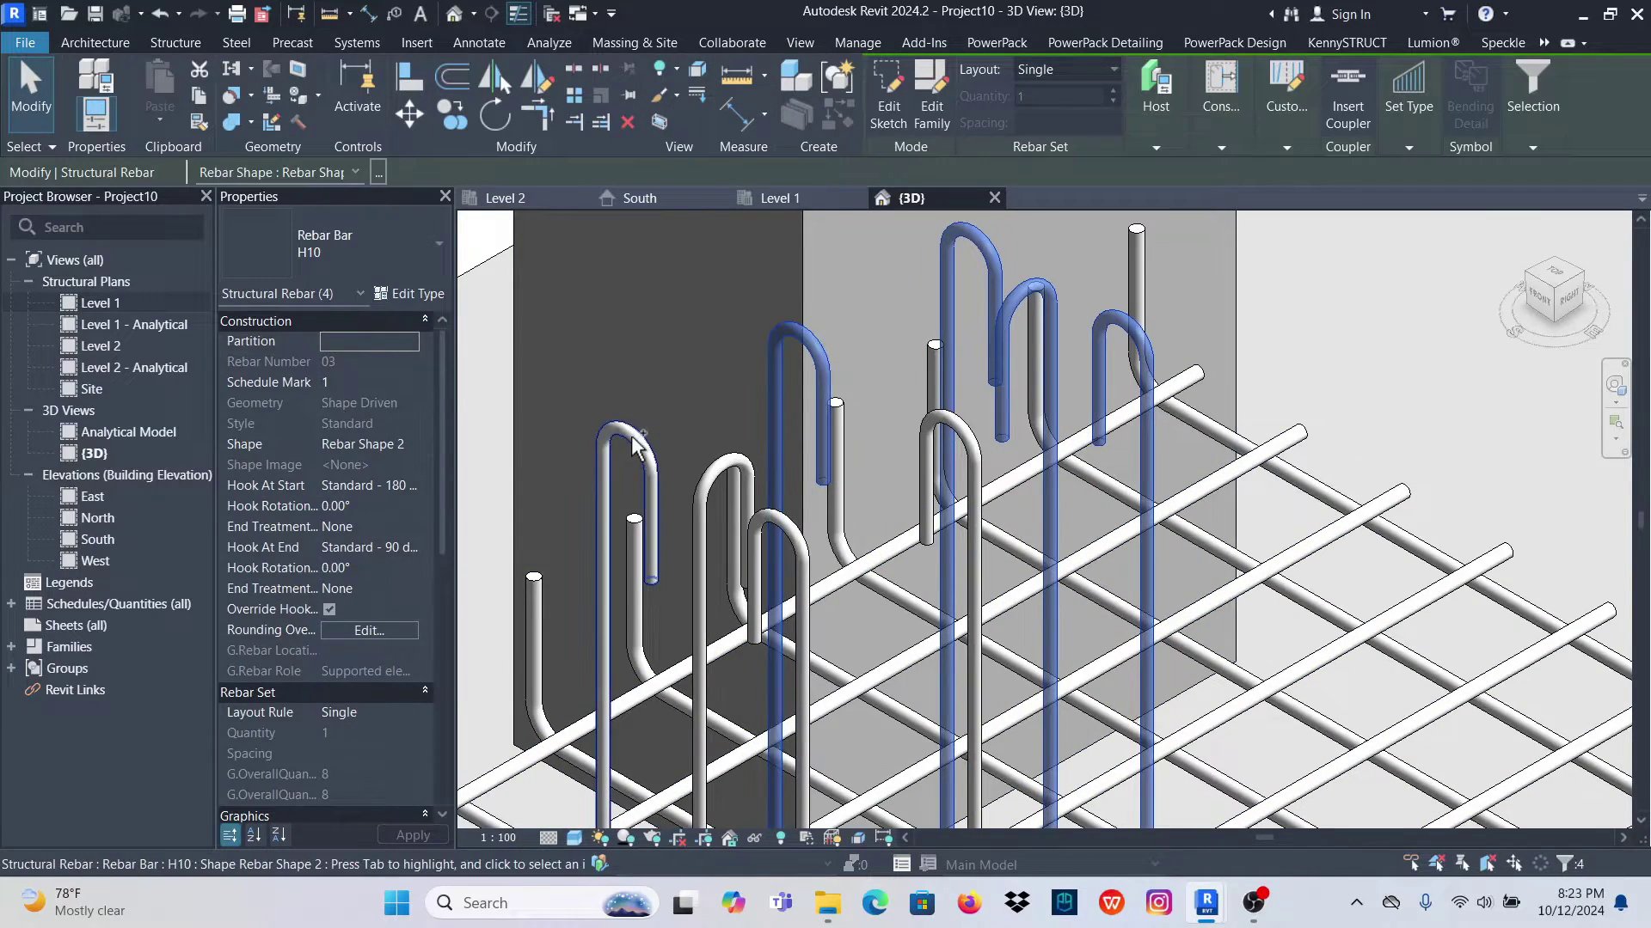
ctrl+click(632, 443)
ctrl+click(751, 478)
scroll(751, 478, down, 1)
scroll(751, 478, up, 1)
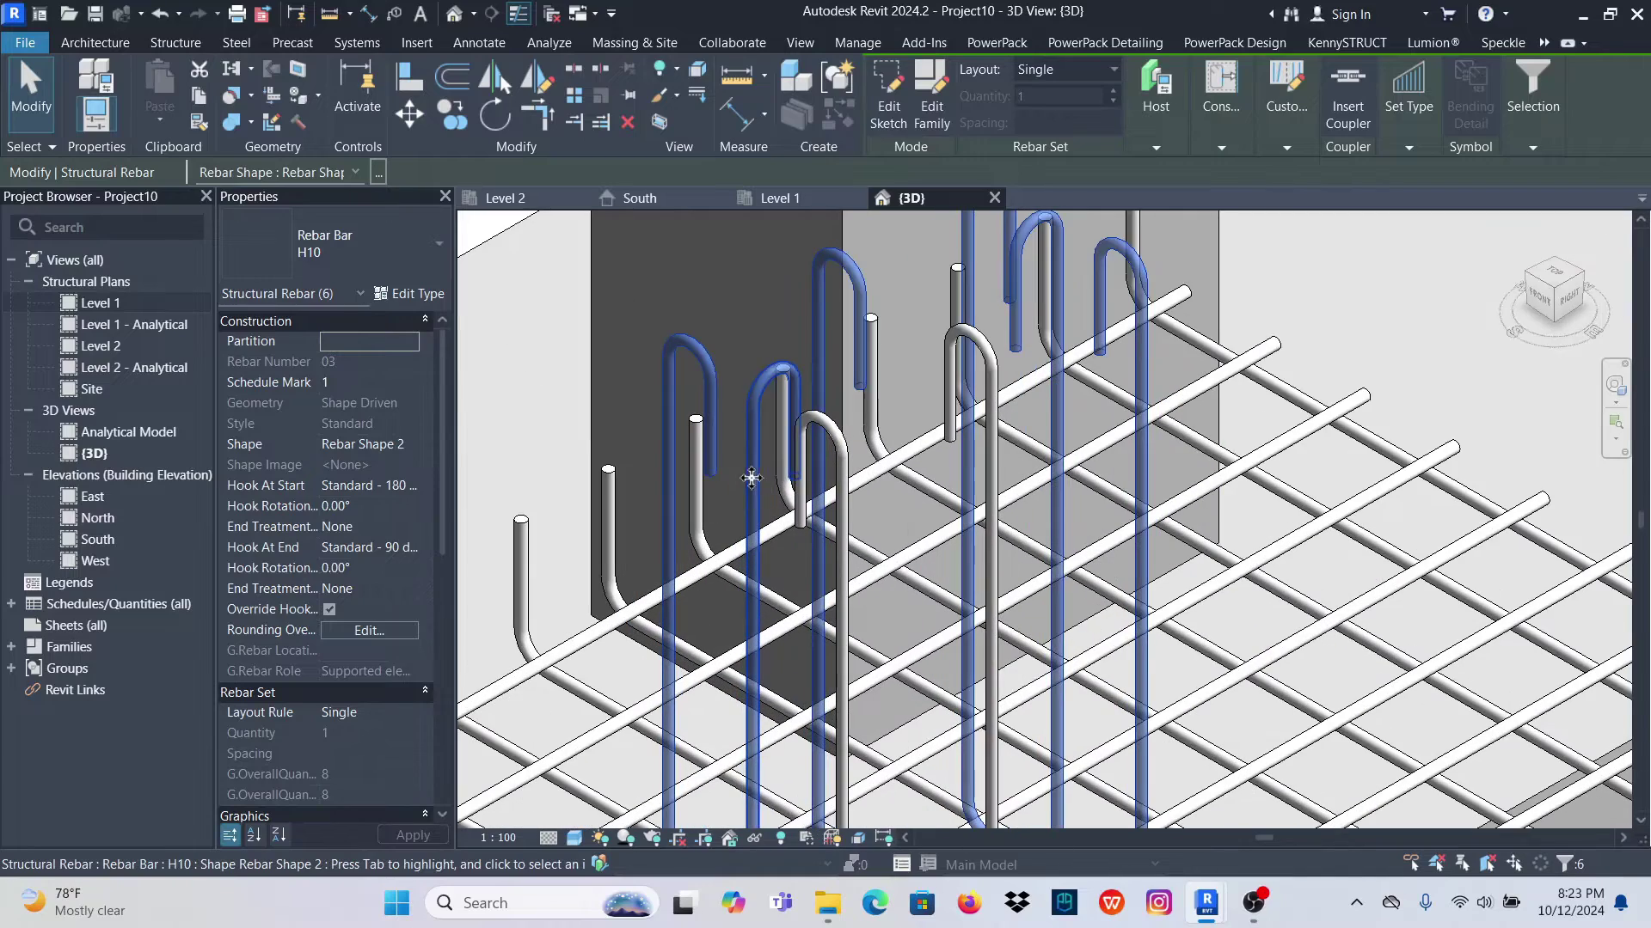
scroll(868, 455, up, 2)
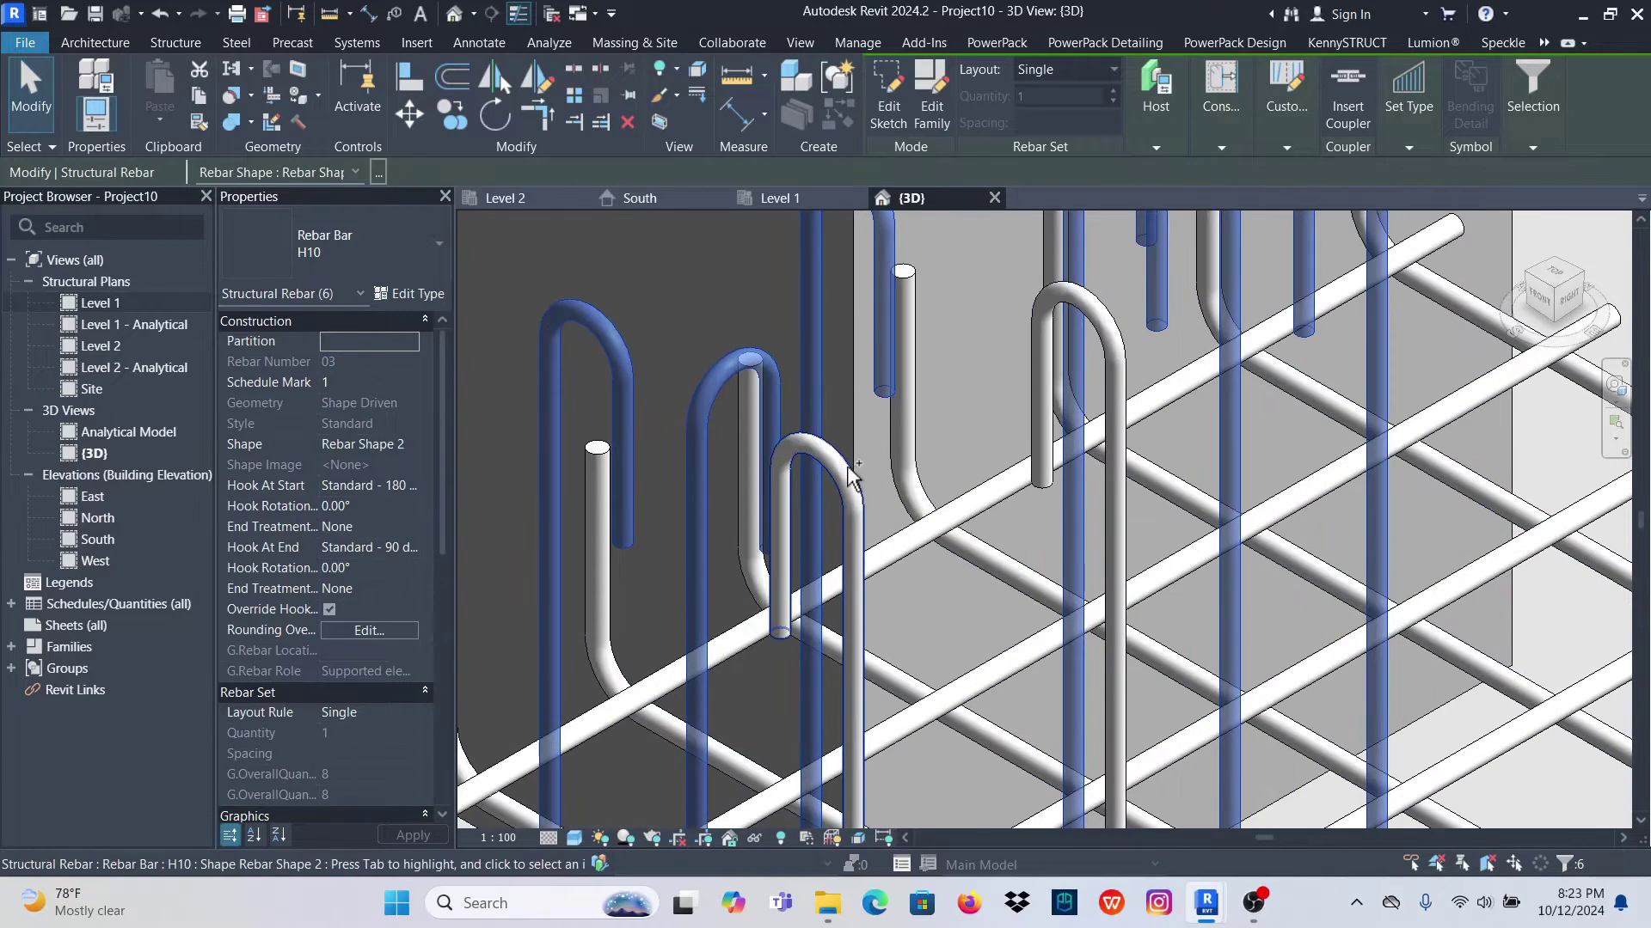
ctrl+click(851, 475)
ctrl+click(1109, 334)
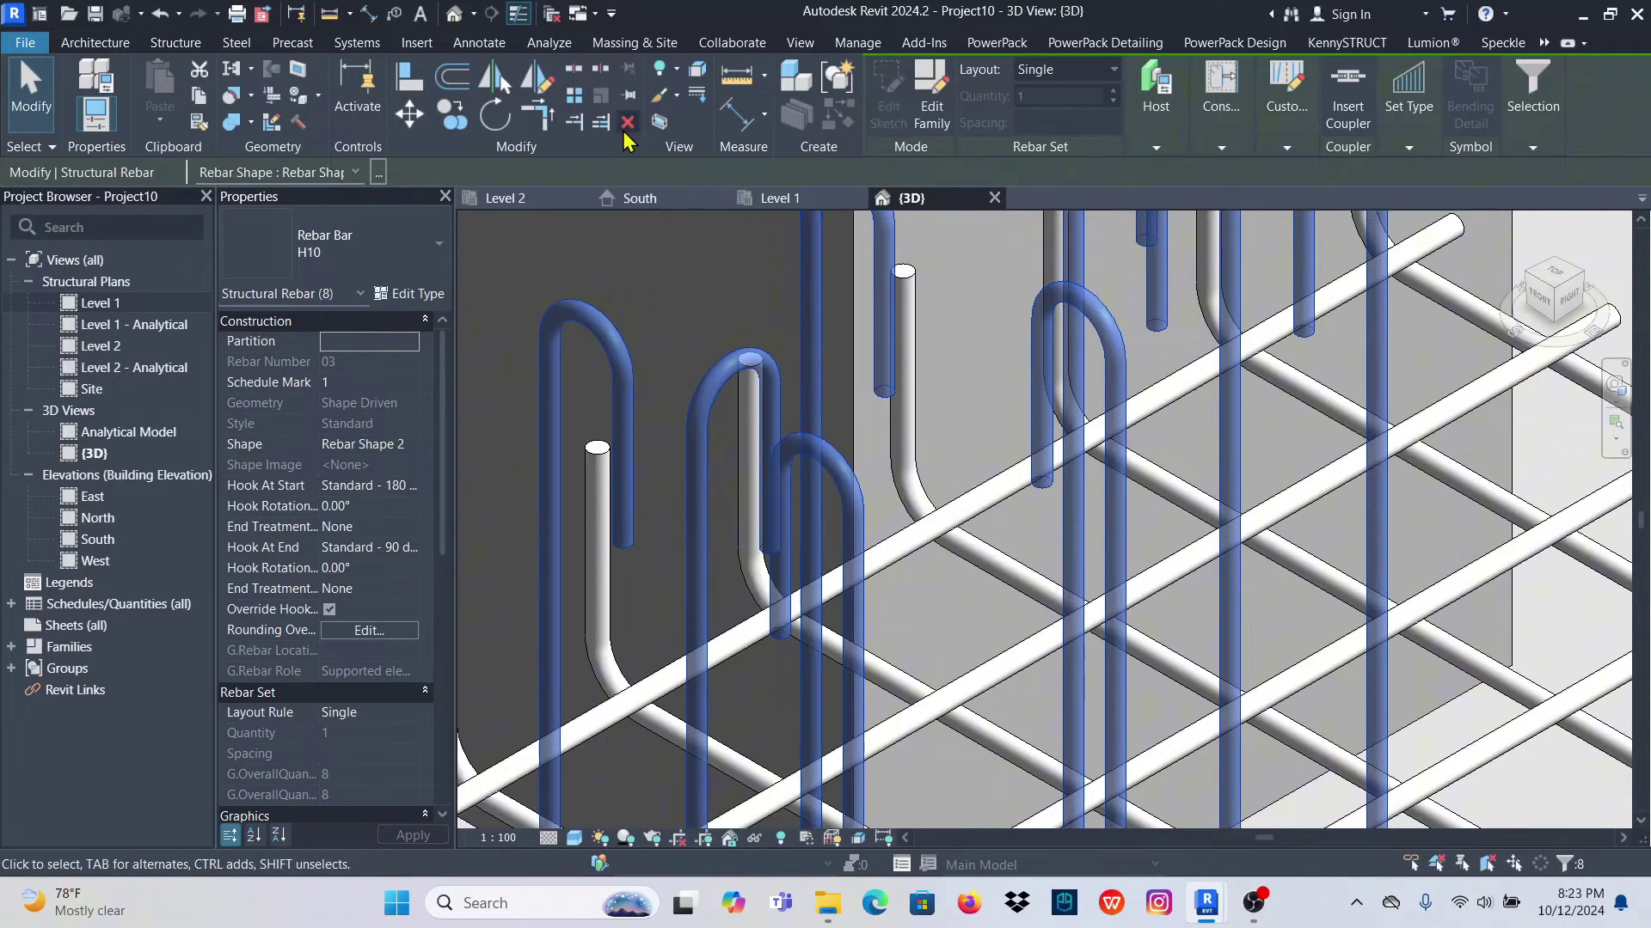
click(628, 121)
scroll(943, 520, down, 5)
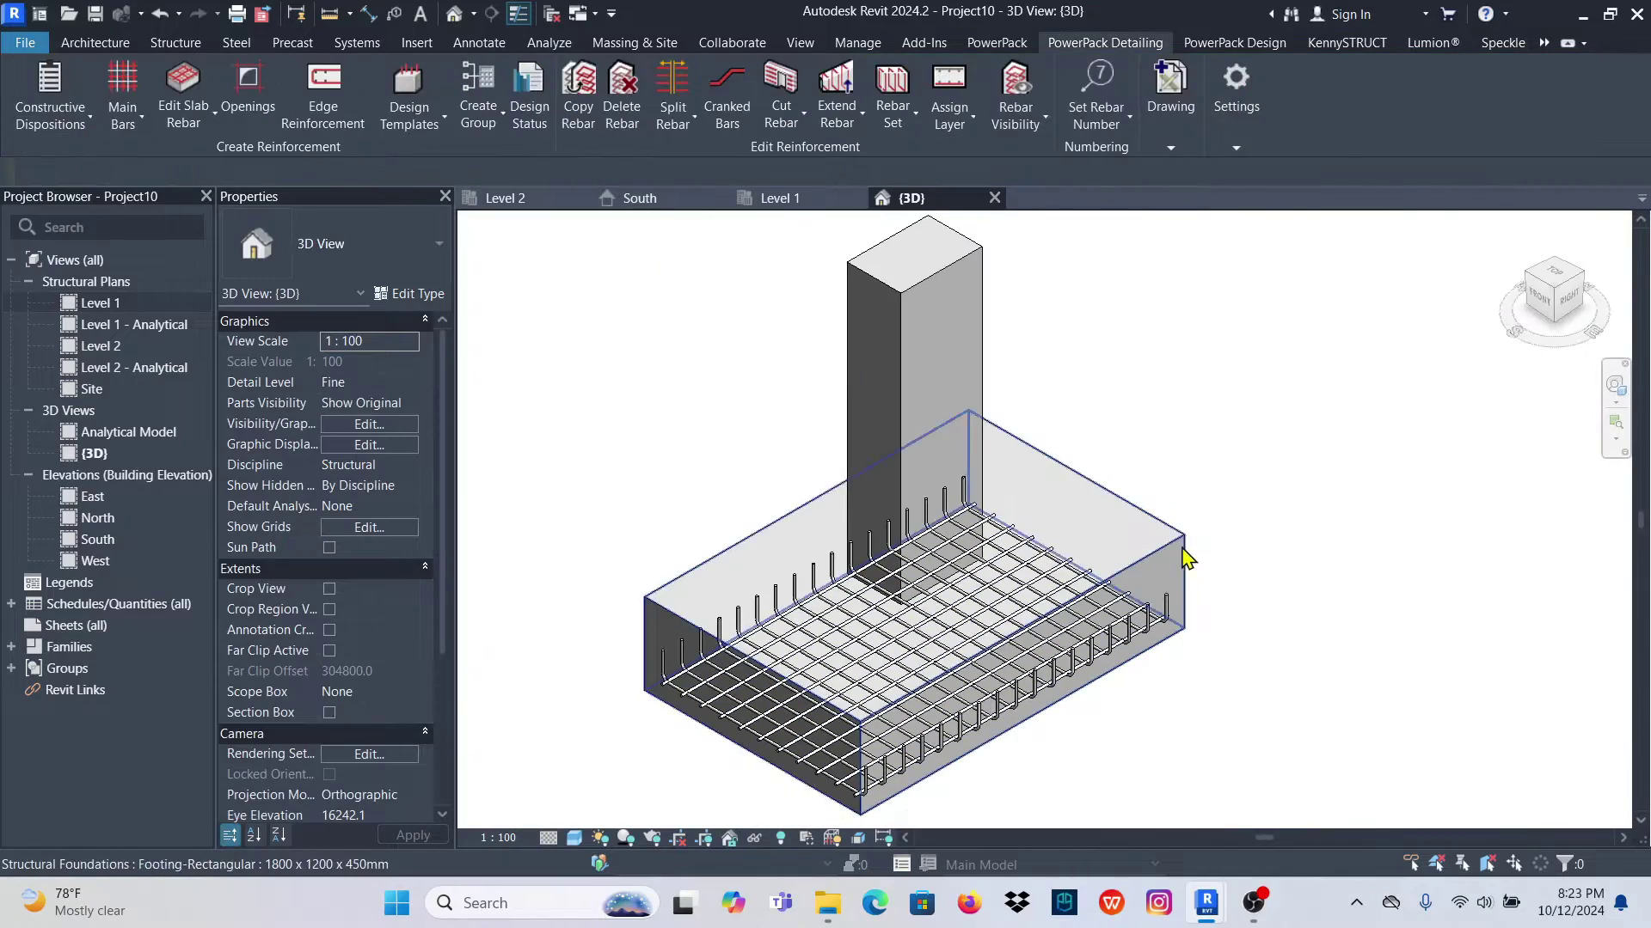
Generate reinforcement for the 300 x 450mm column with the PowerPack Constructive Dispositions command and dismiss the Design Status dialog
click(980, 318)
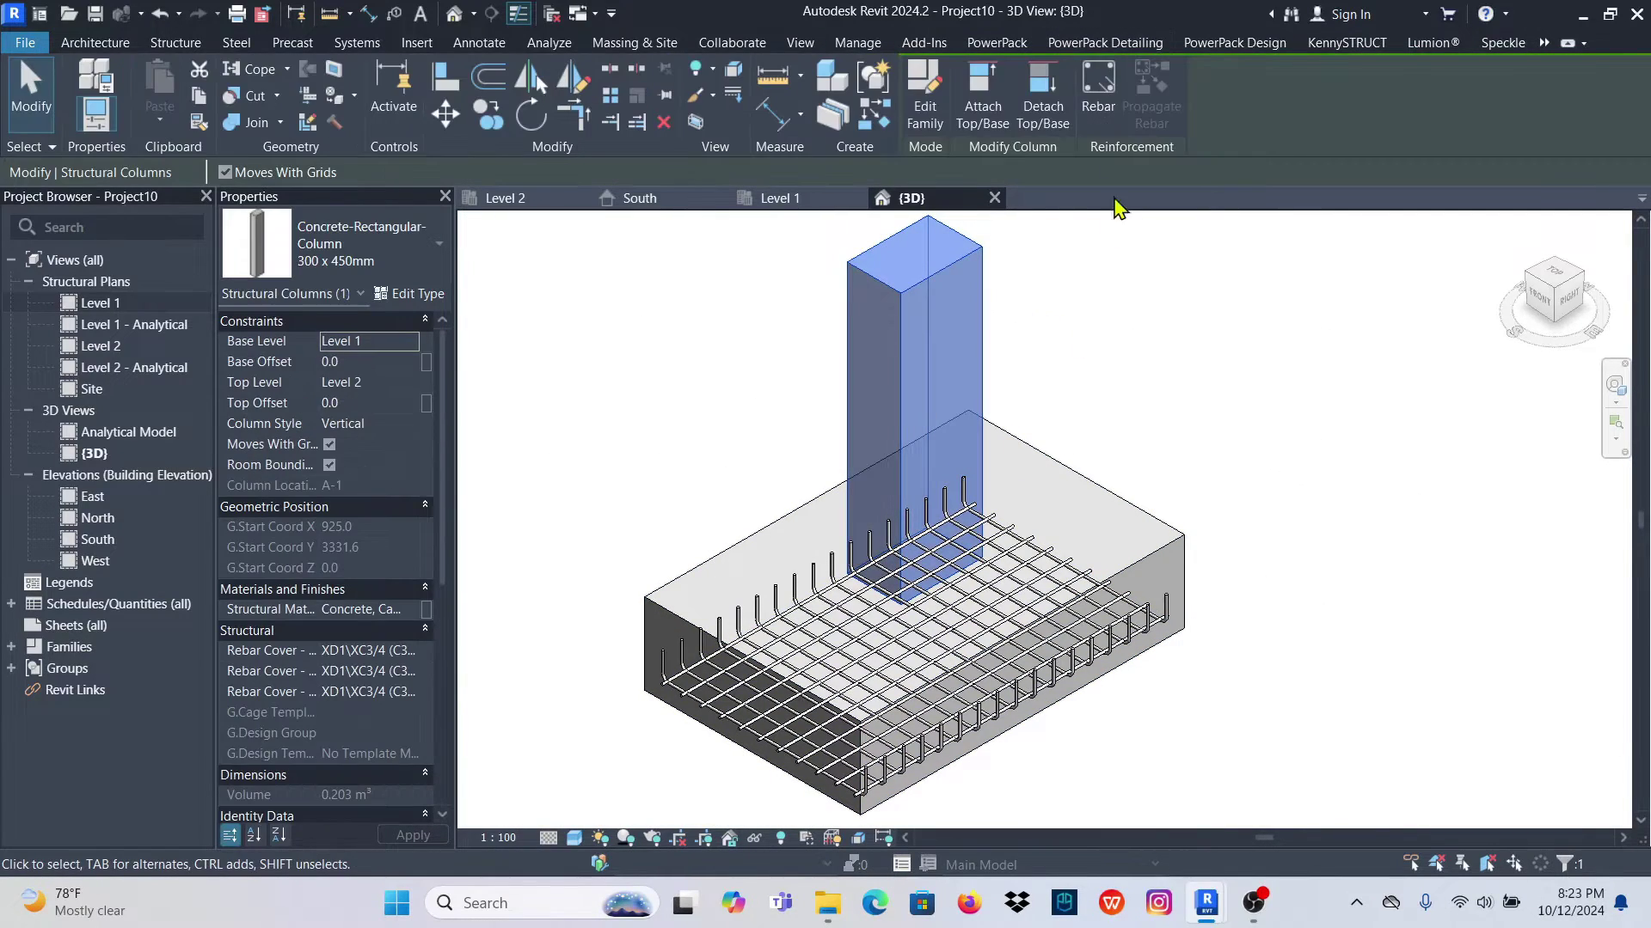
click(1096, 45)
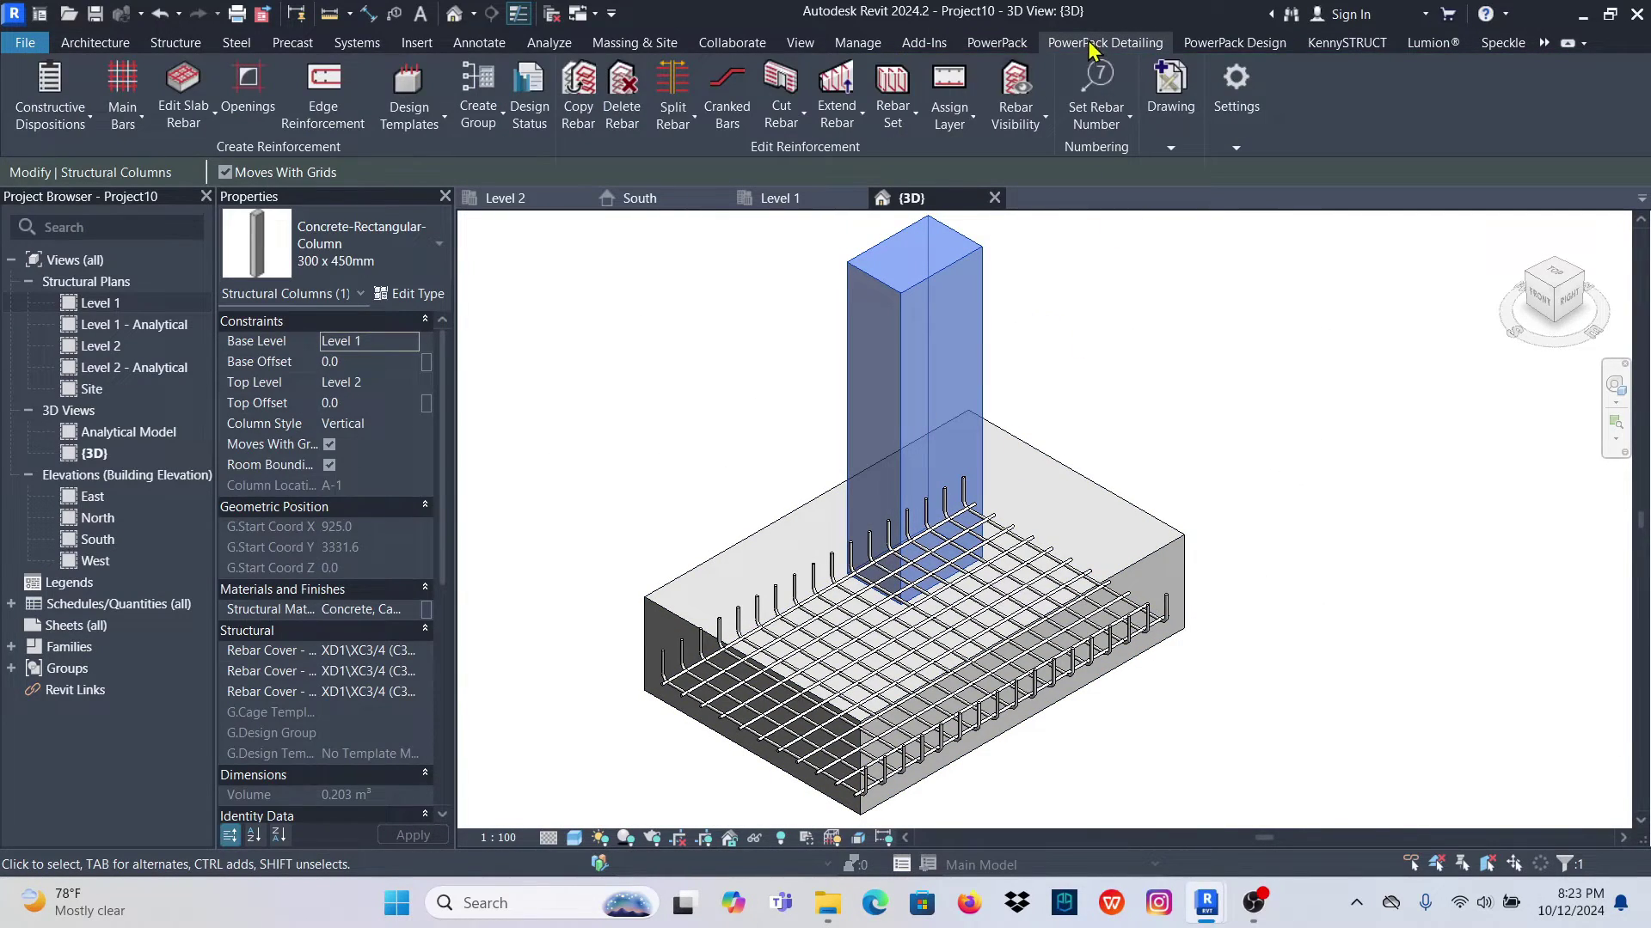
click(86, 120)
click(97, 176)
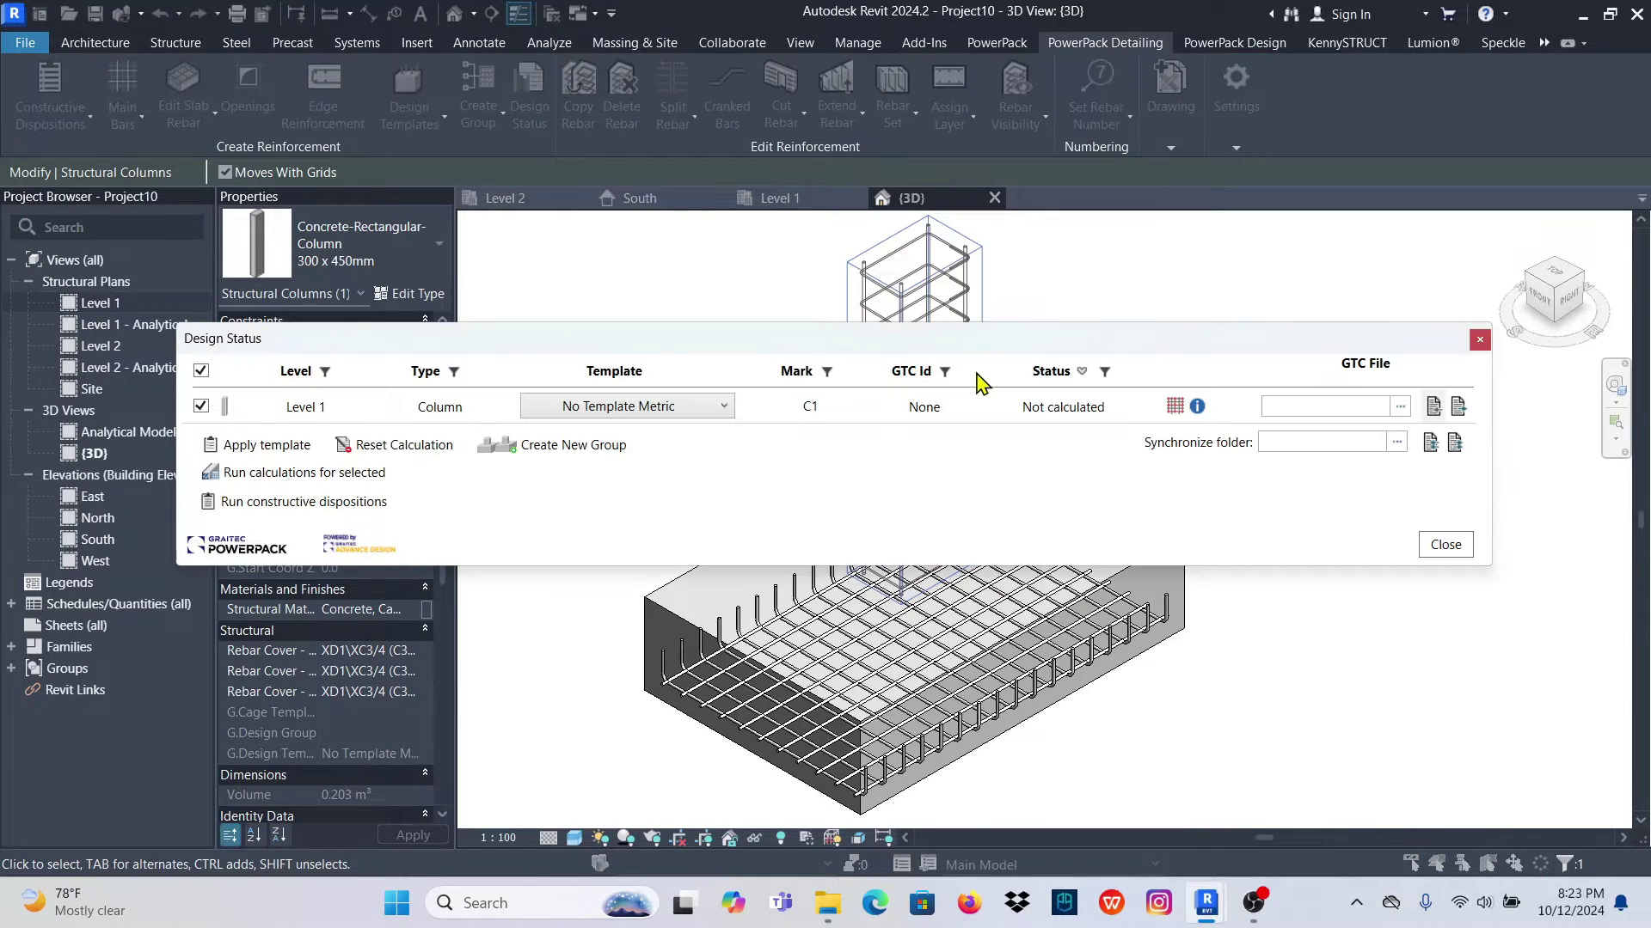
click(1474, 339)
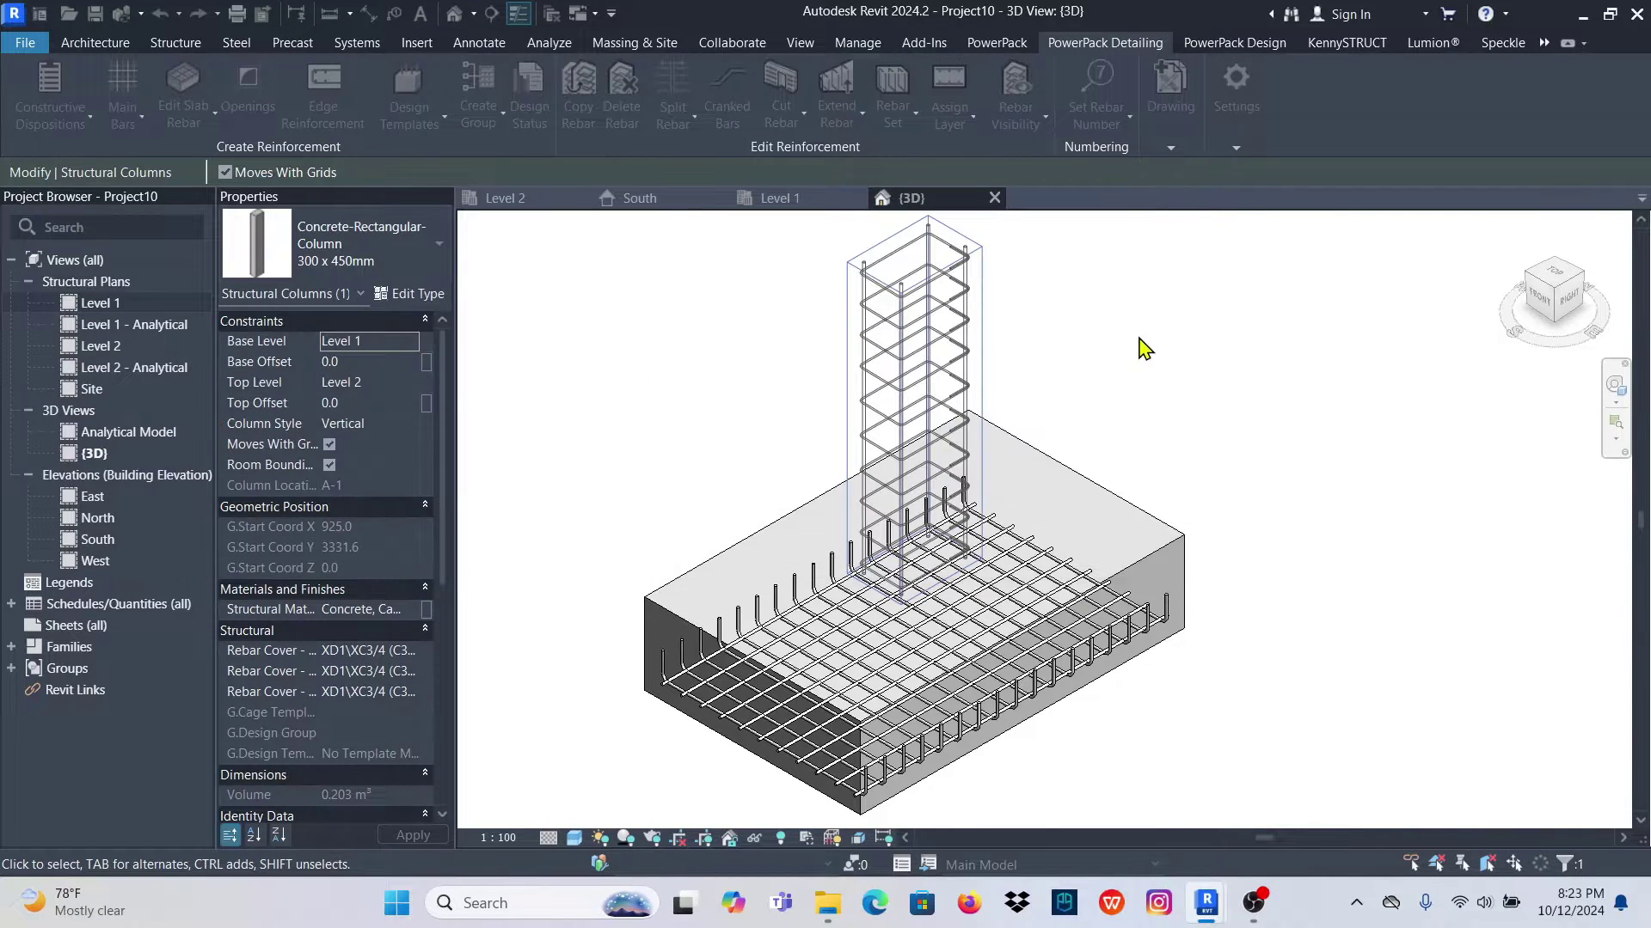
Set the layout of the column's three H6 stirrup sets to Maximum Spacing with a spacing of 150 mm
scroll(1066, 290, up, 5)
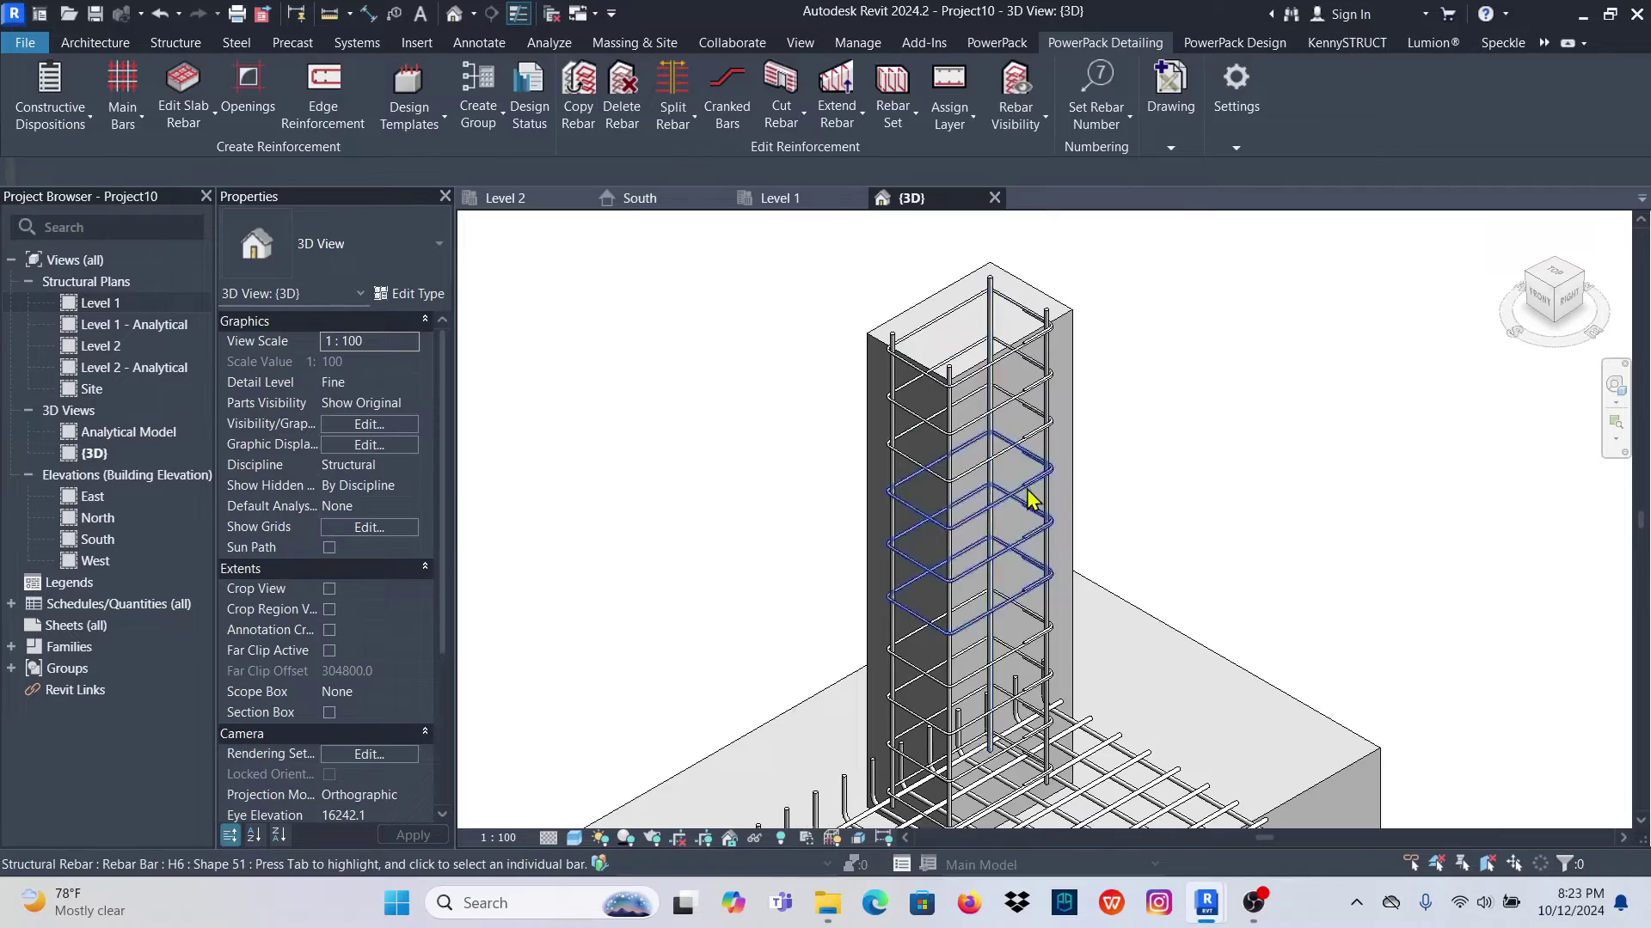
click(1021, 371)
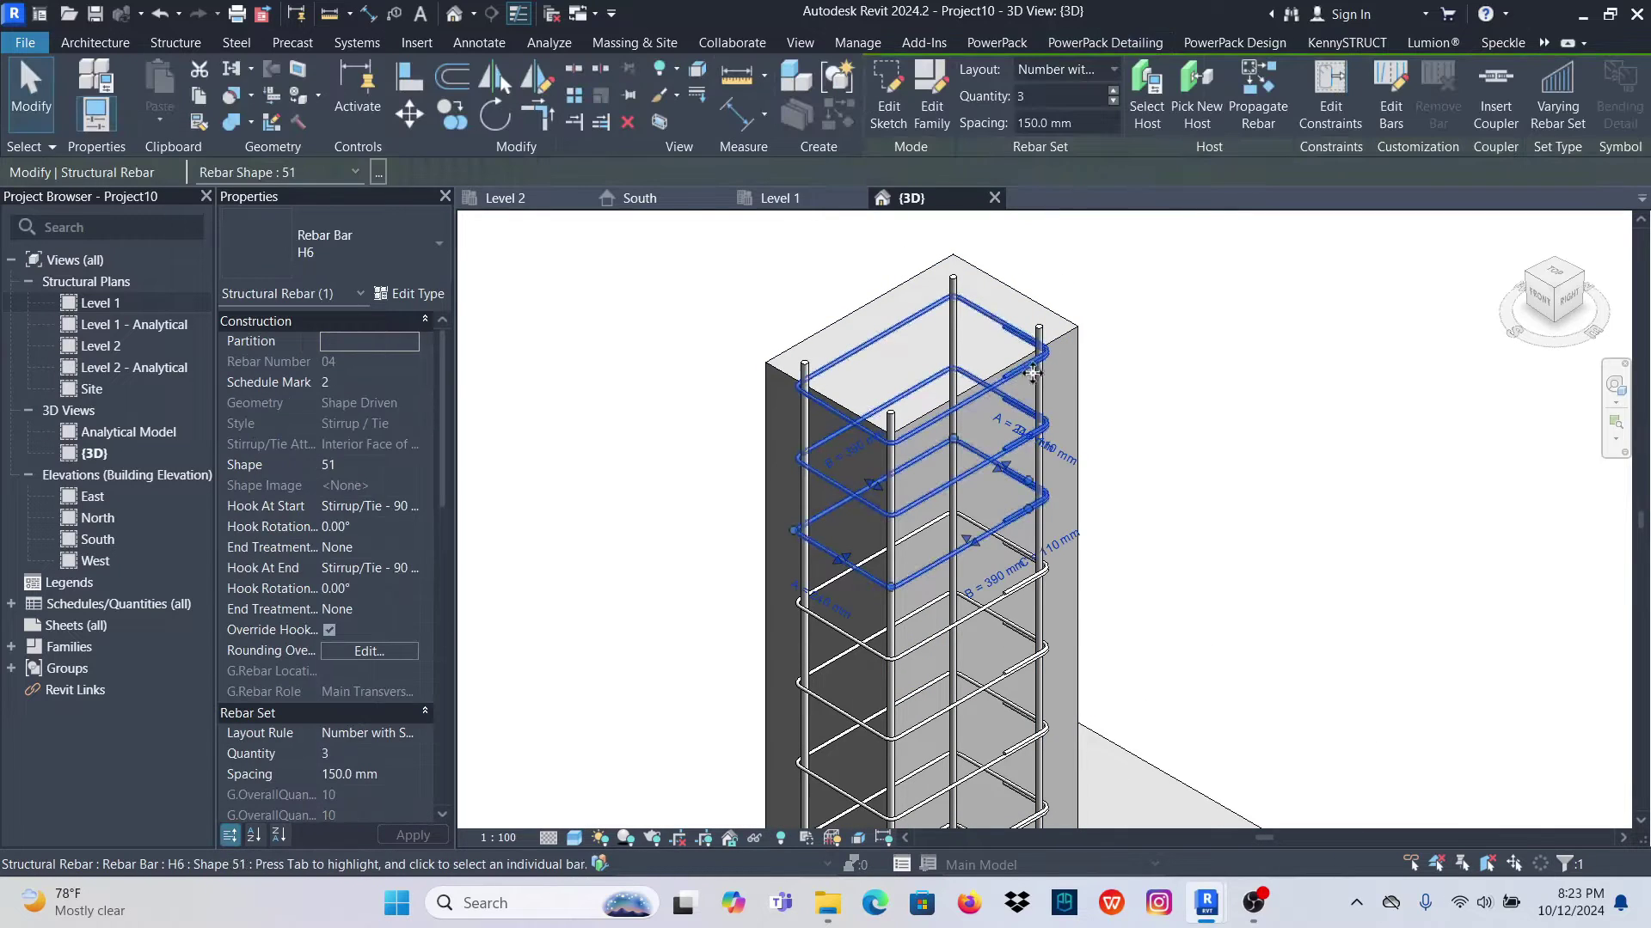
scroll(1013, 553, up, 4)
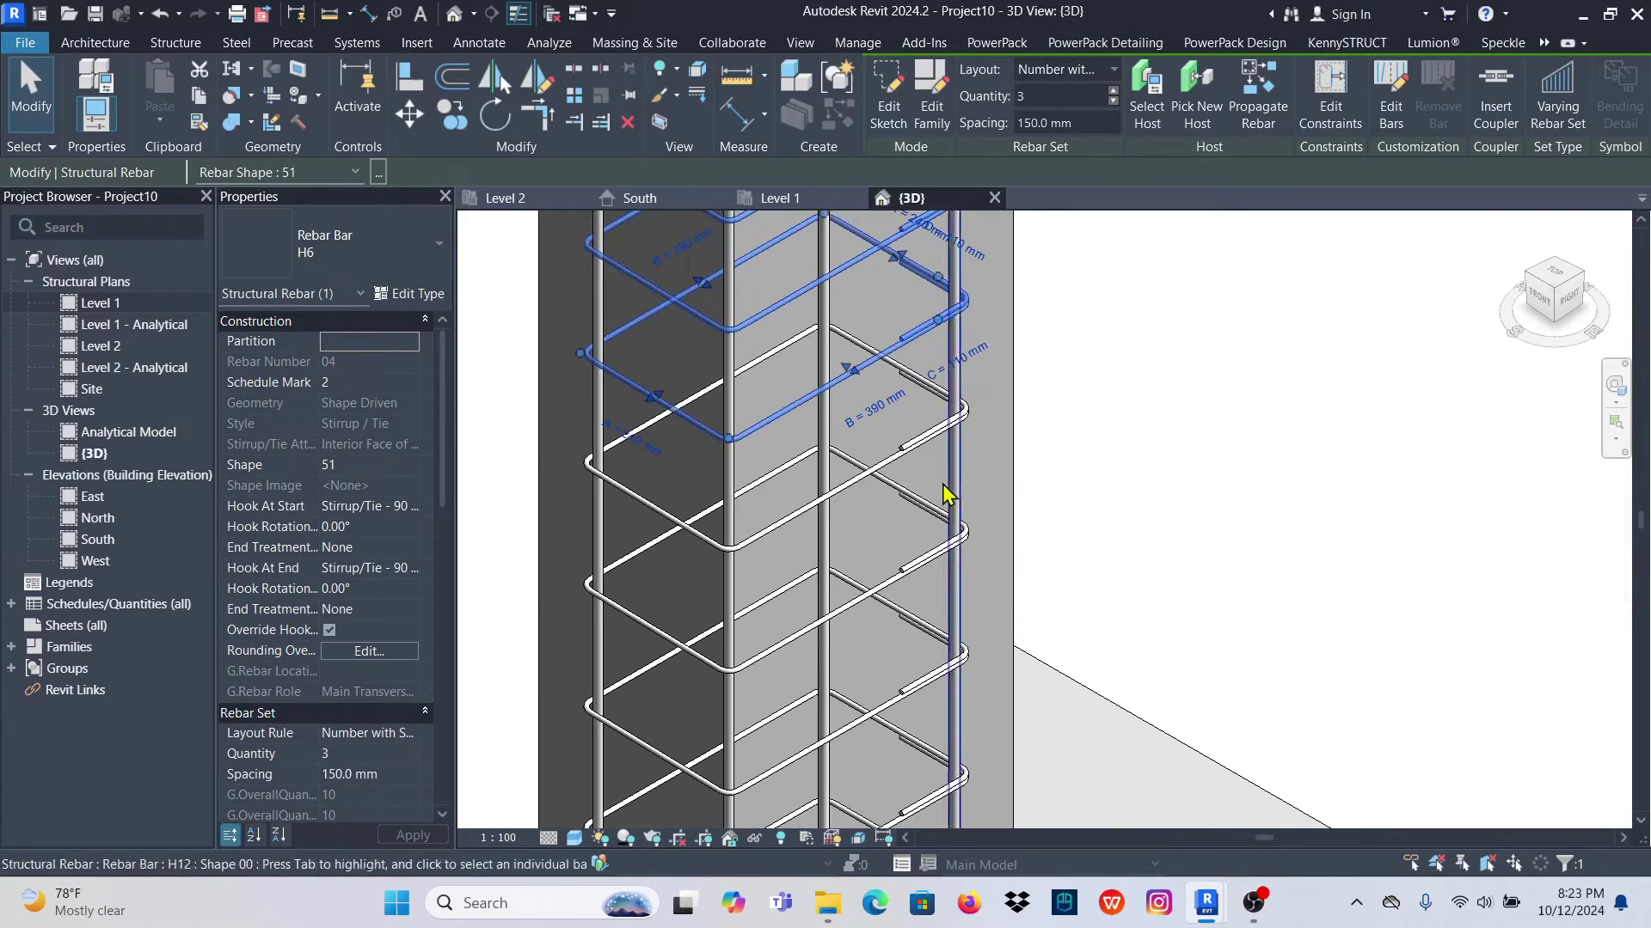
ctrl+click(924, 451)
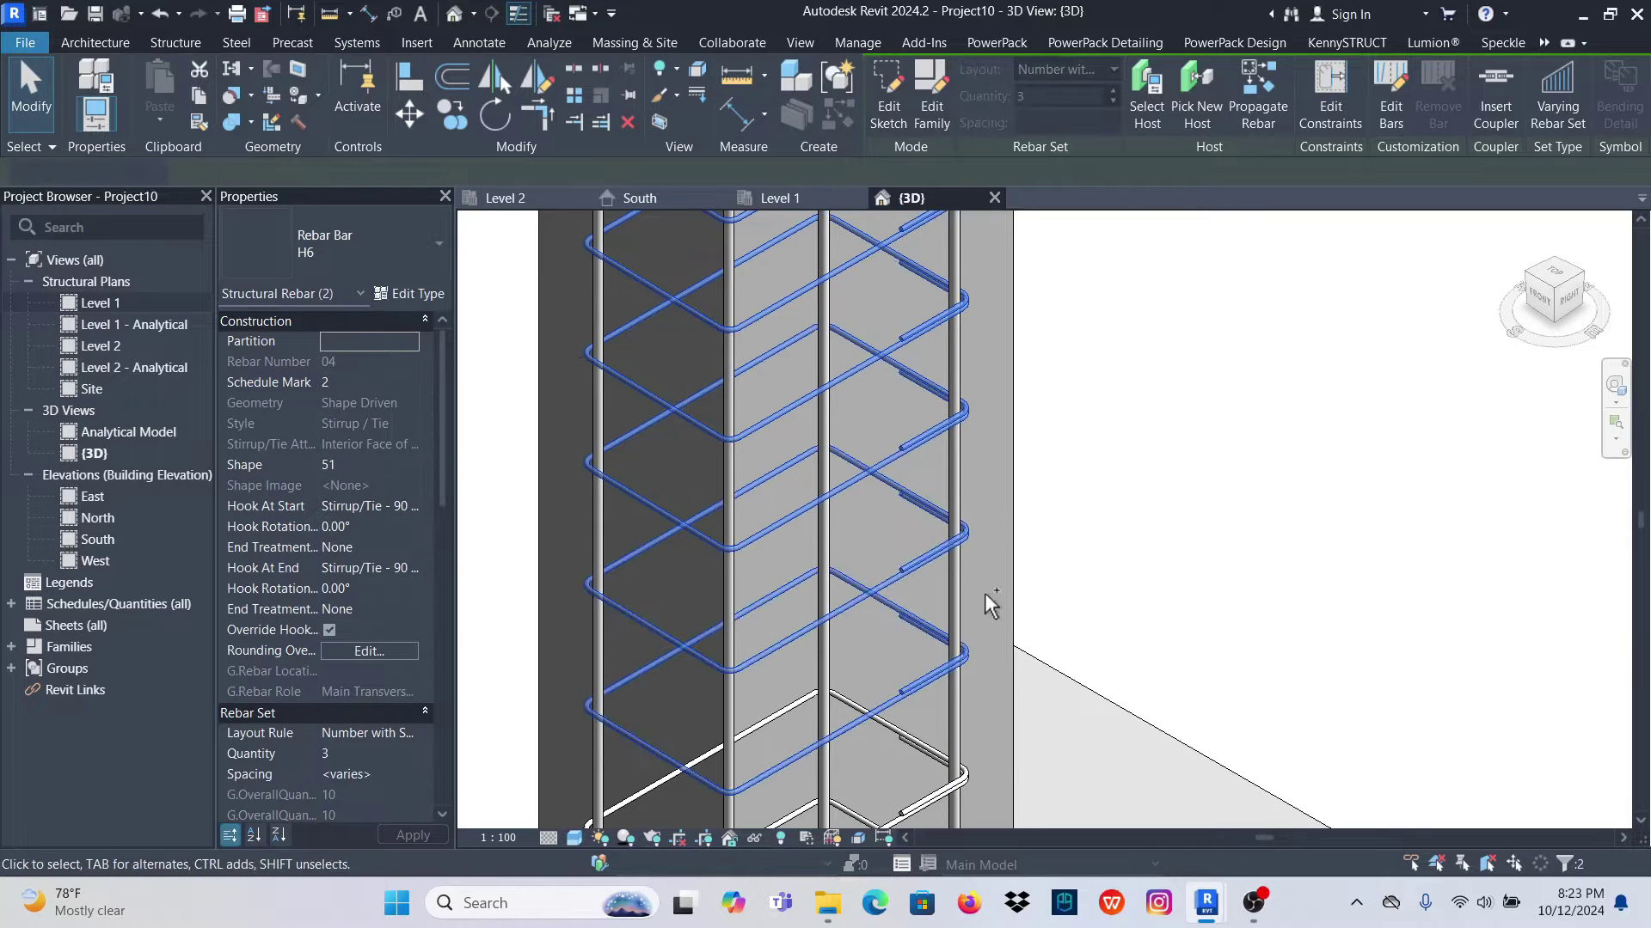
scroll(1002, 561, down, 4)
scroll(1003, 561, up, 4)
ctrl+click(903, 508)
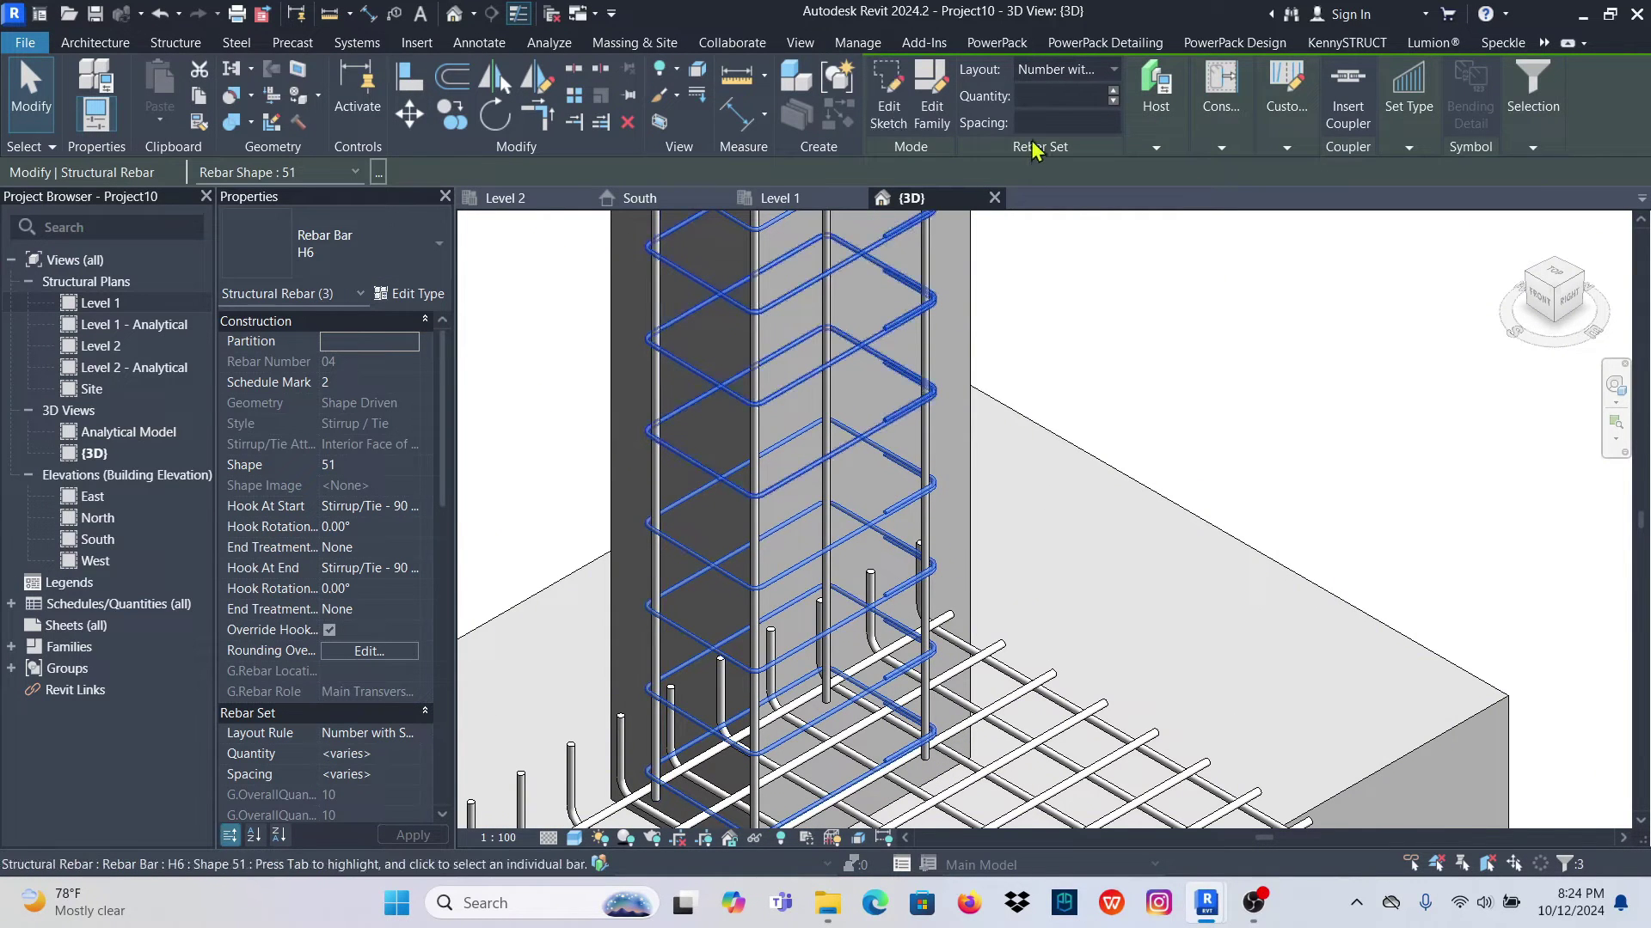
click(1113, 72)
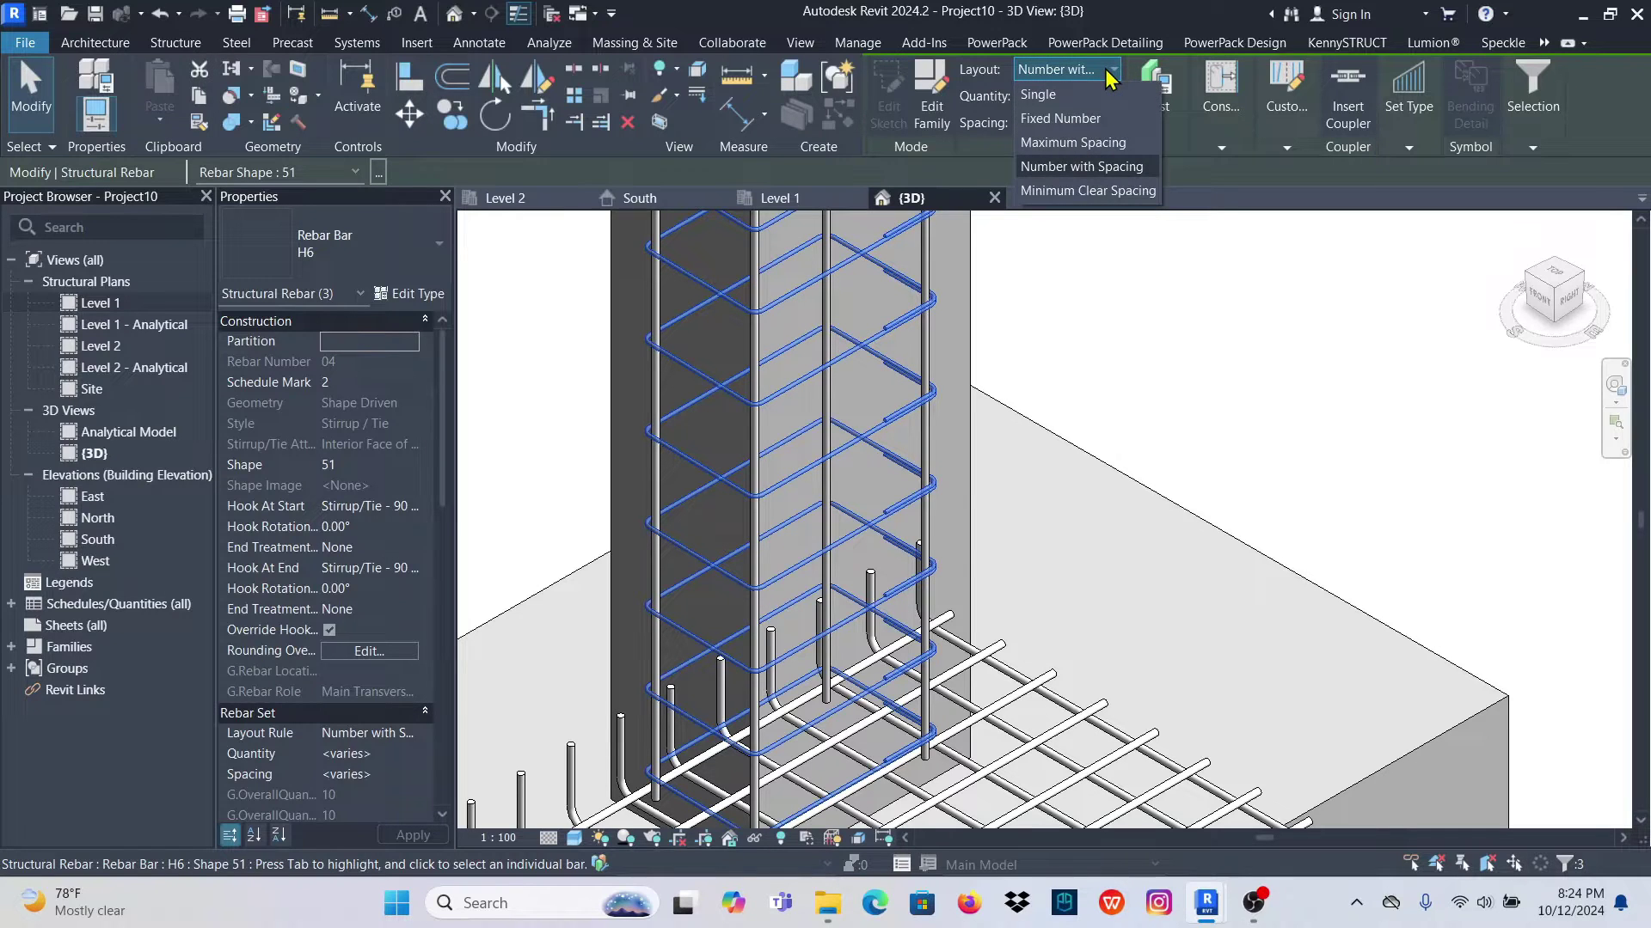
click(1060, 143)
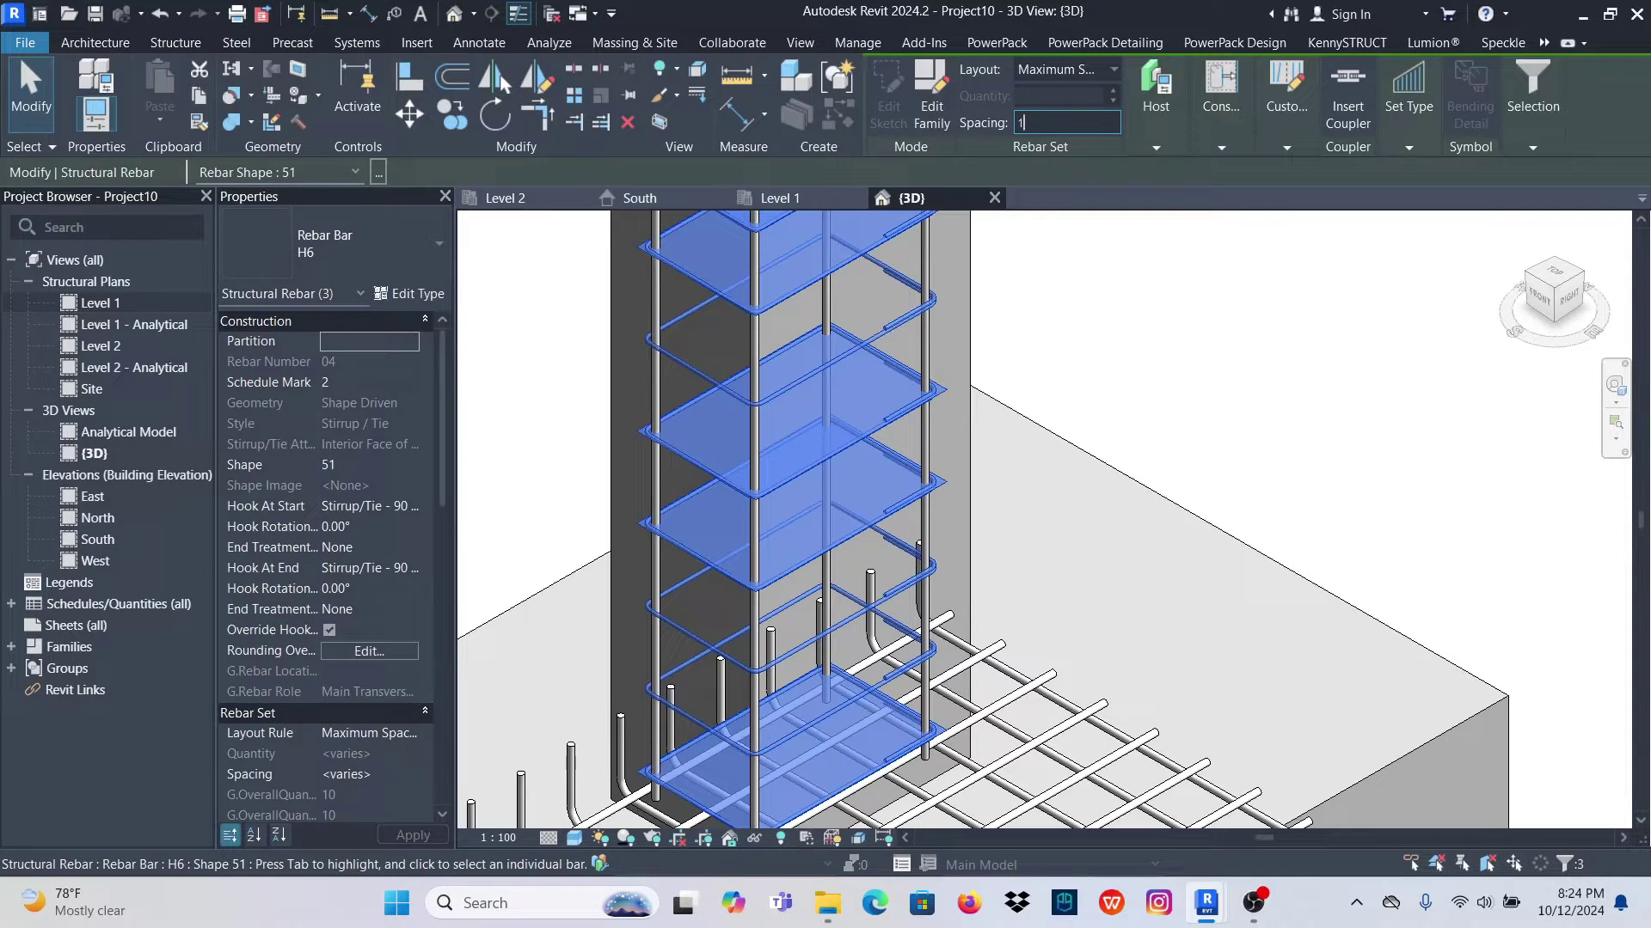
text(150)
key(Return)
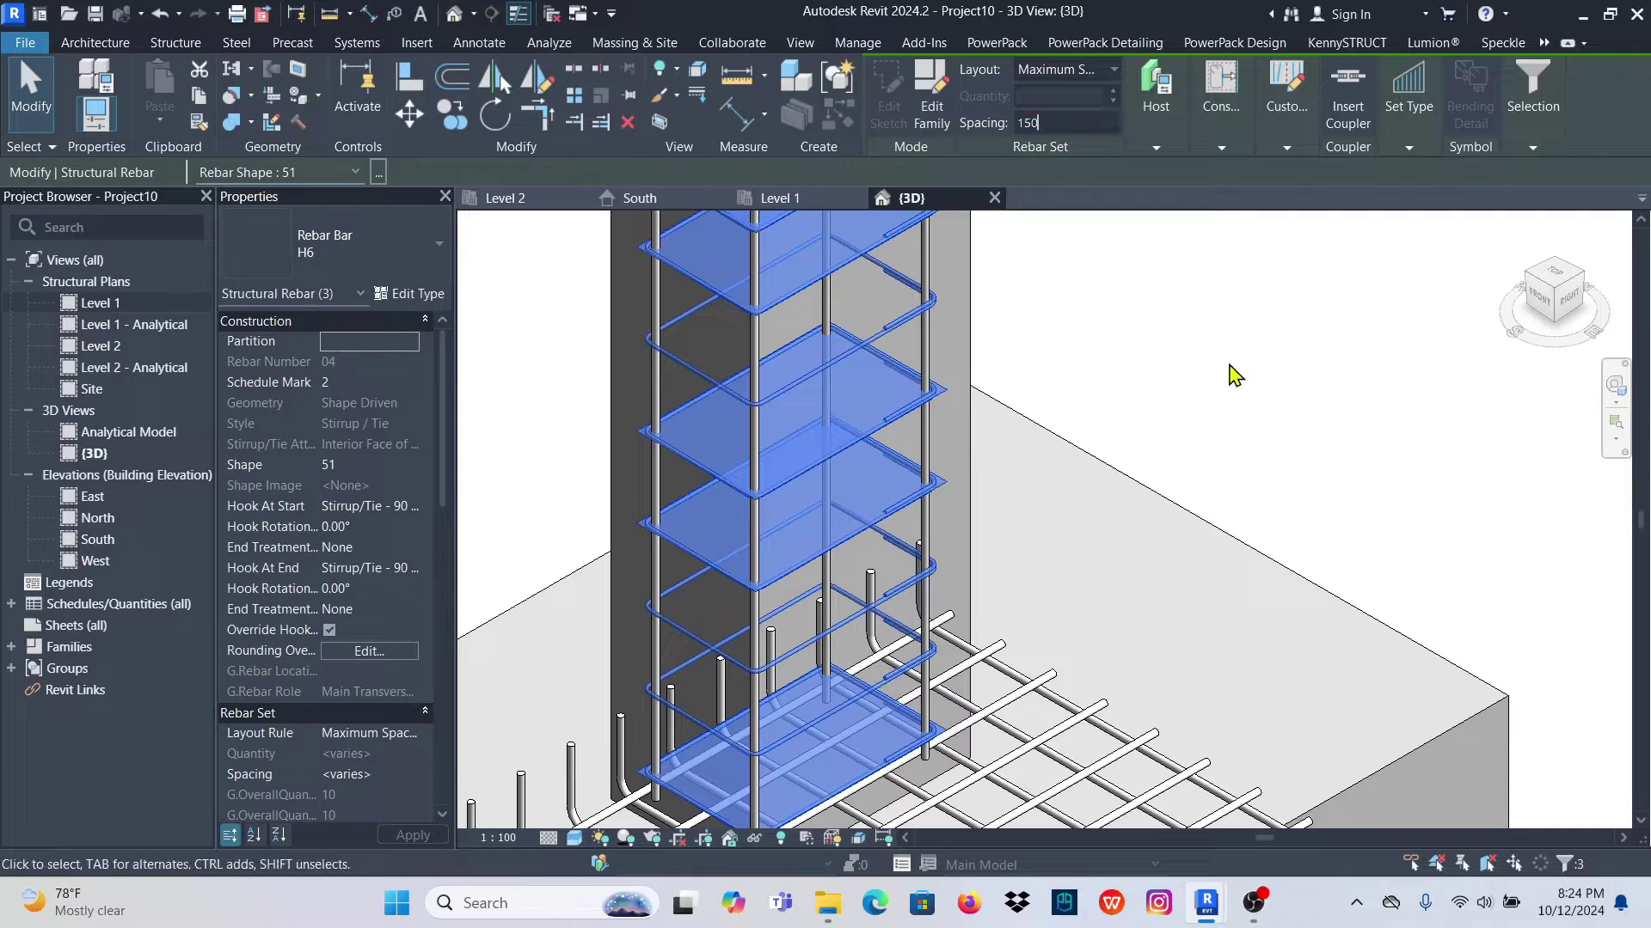
click(1234, 372)
scroll(936, 533, down, 5)
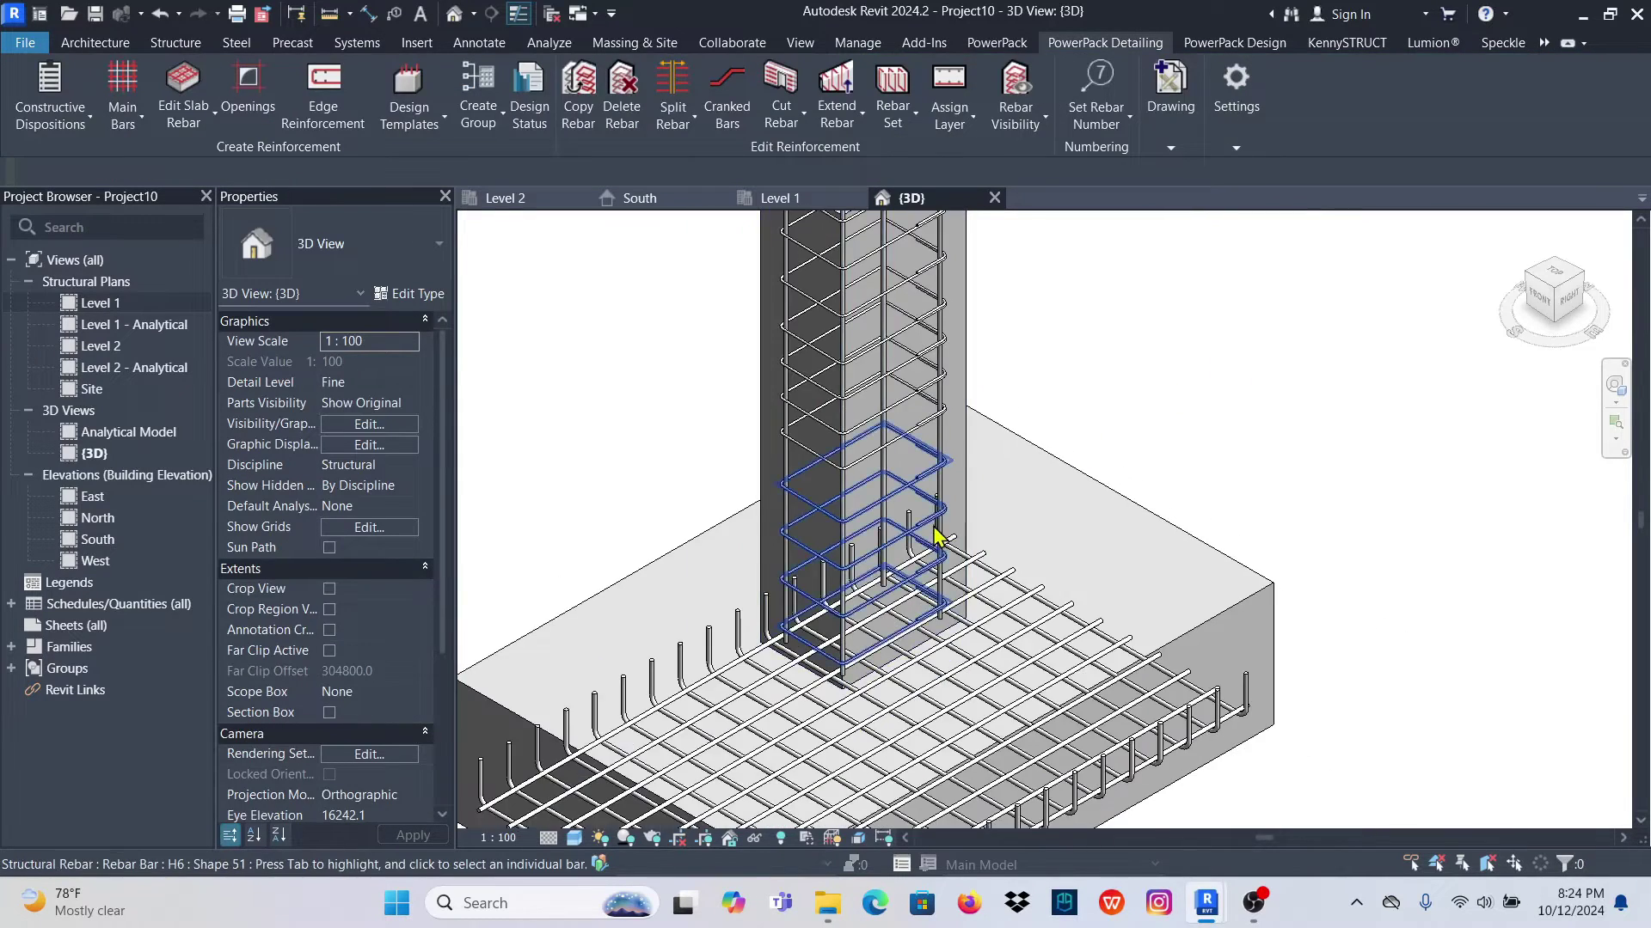
Change the bar type of the four vertical corner bars in the column to H16
scroll(932, 279, up, 3)
click(951, 311)
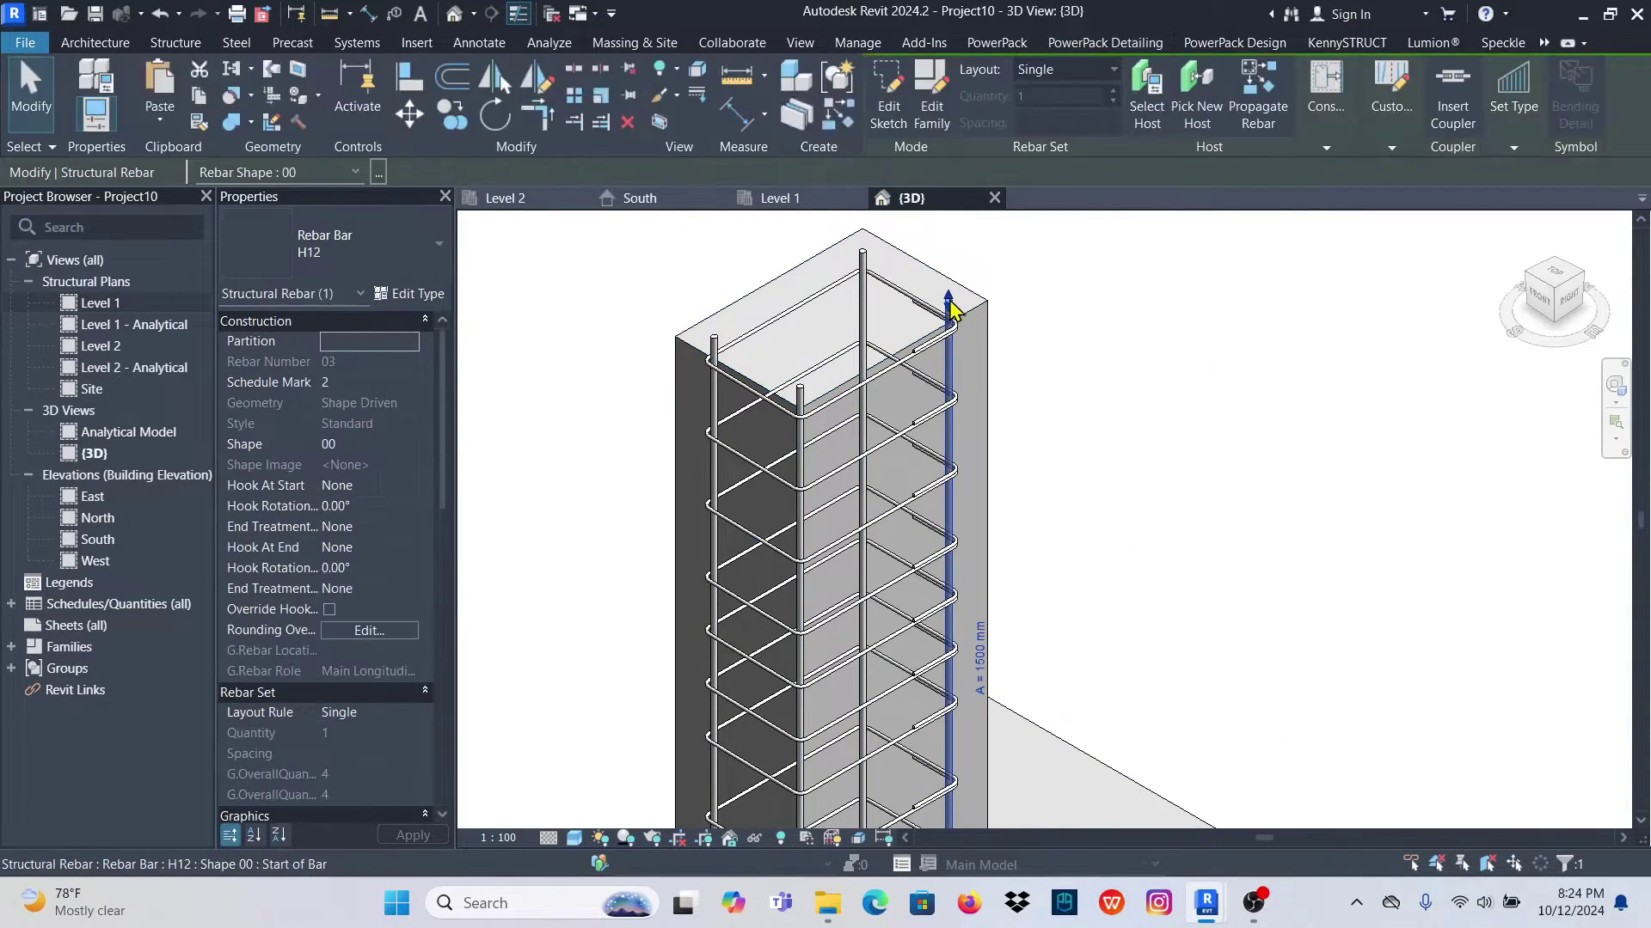
scroll(946, 310, up, 4)
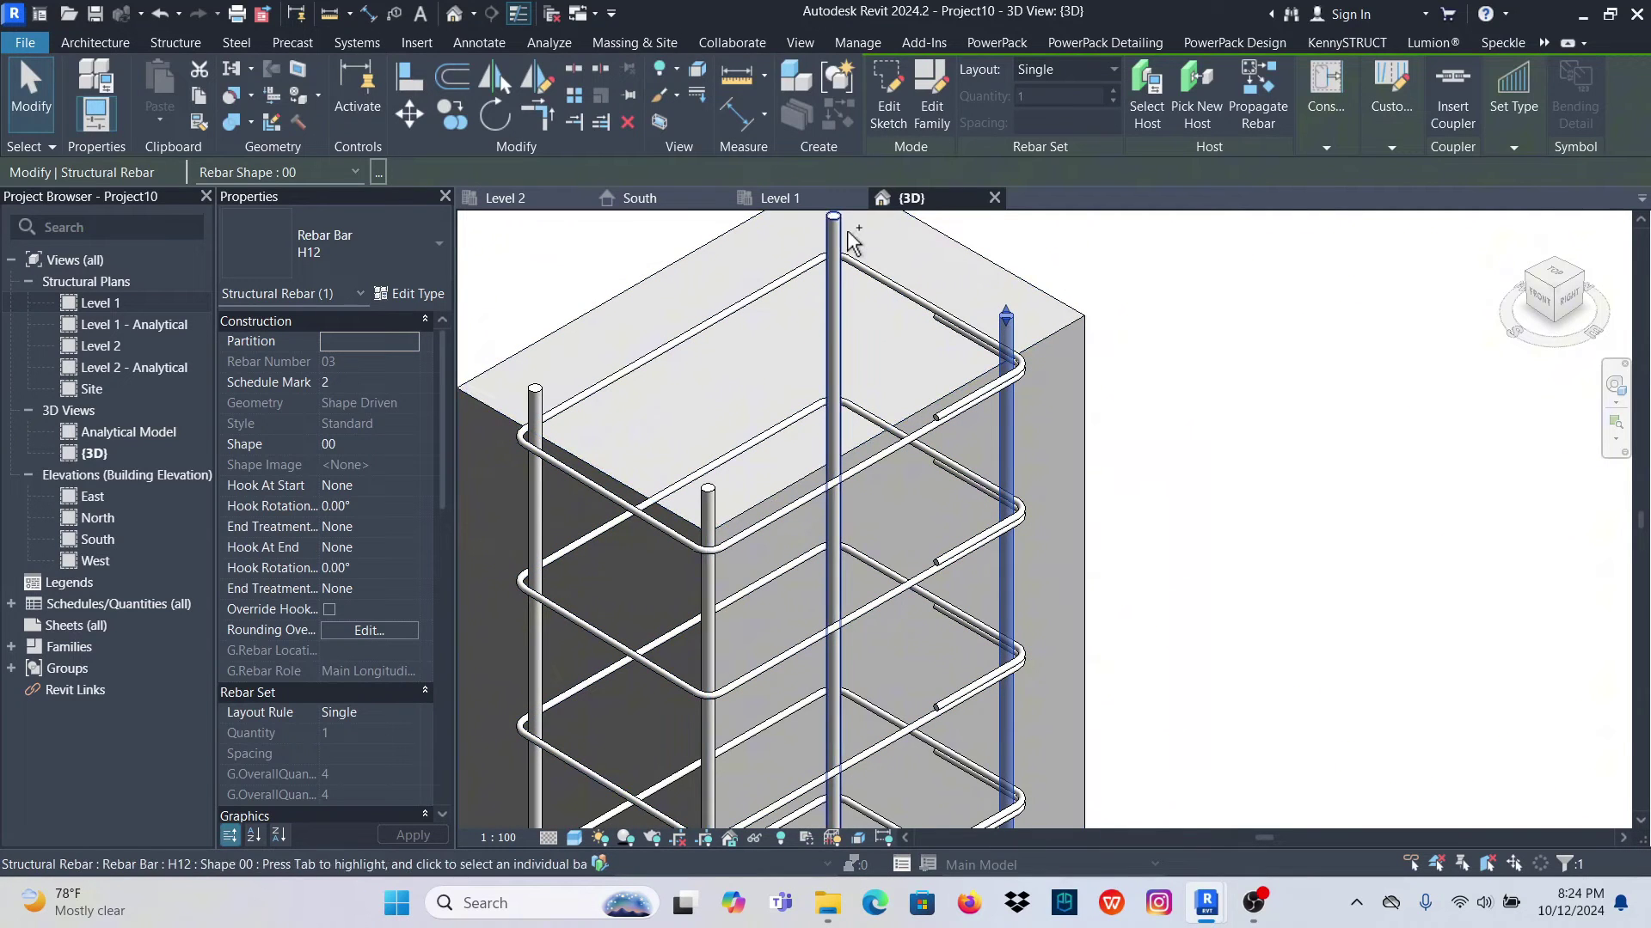
ctrl+click(833, 344)
ctrl+click(708, 516)
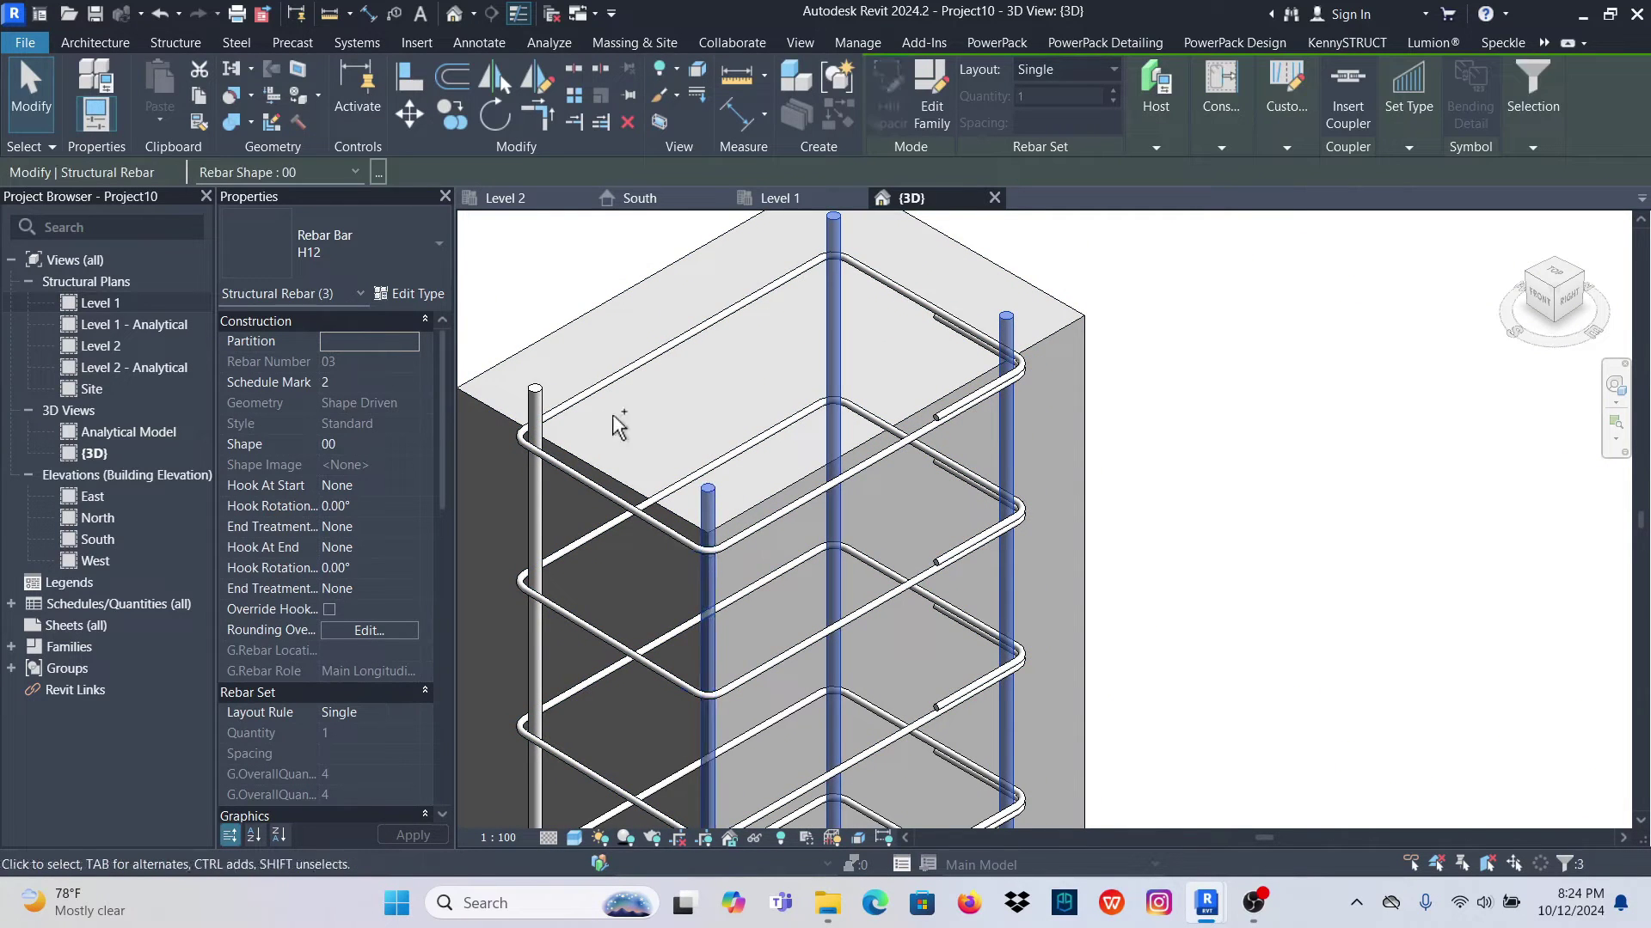
ctrl+click(535, 412)
click(397, 253)
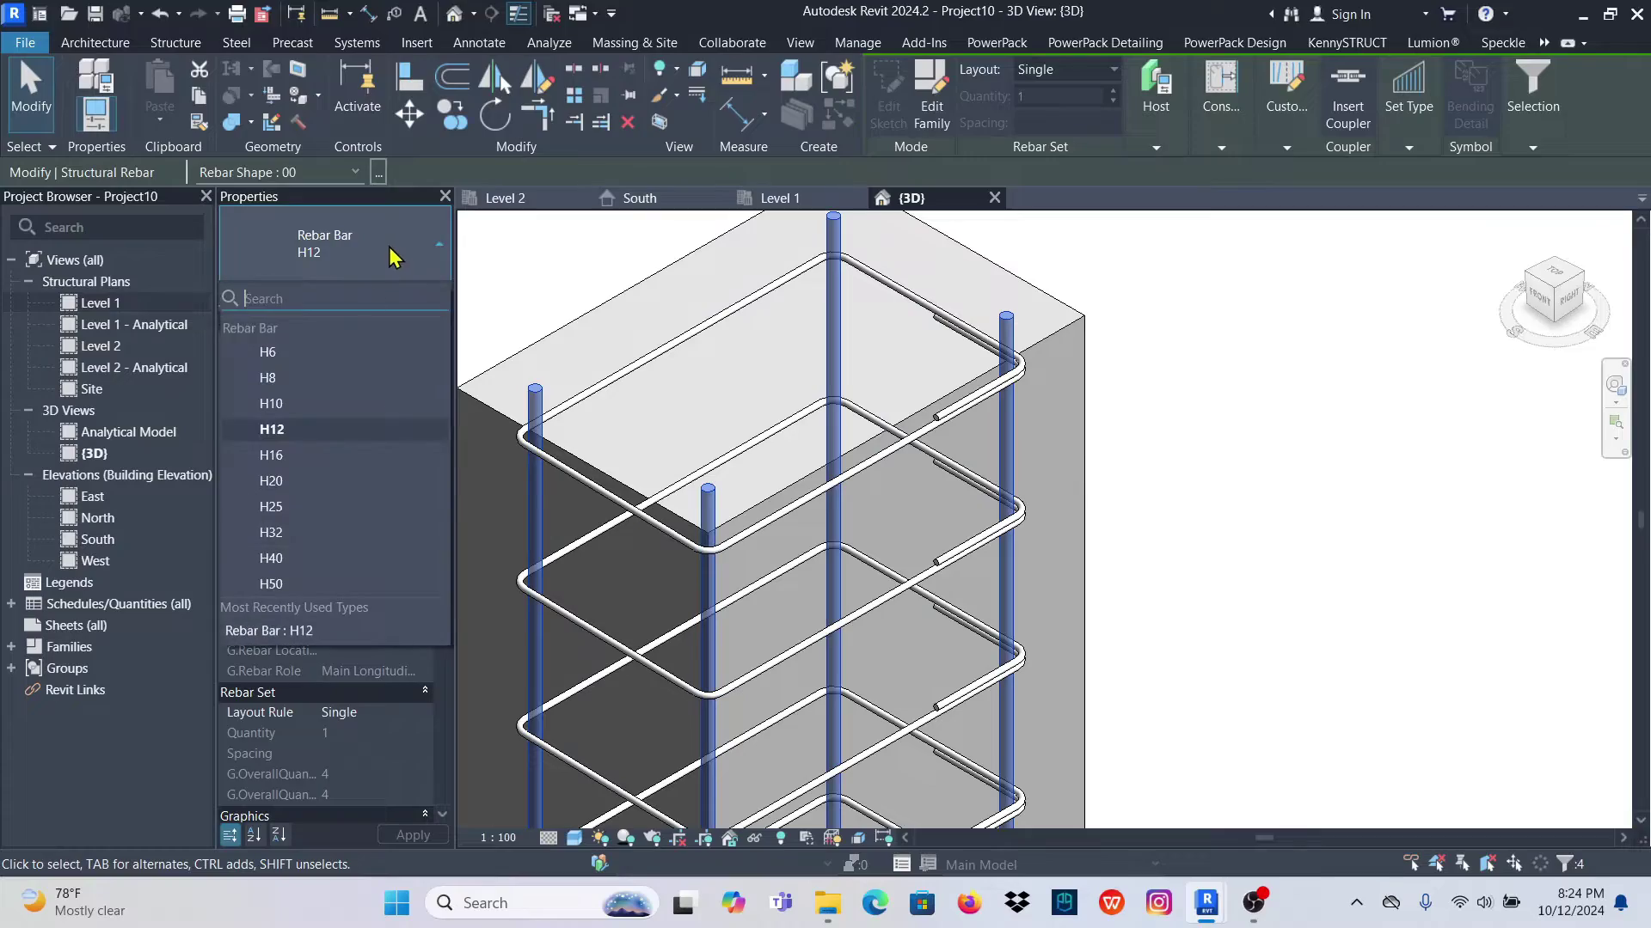
click(310, 460)
scroll(1023, 619, down, 5)
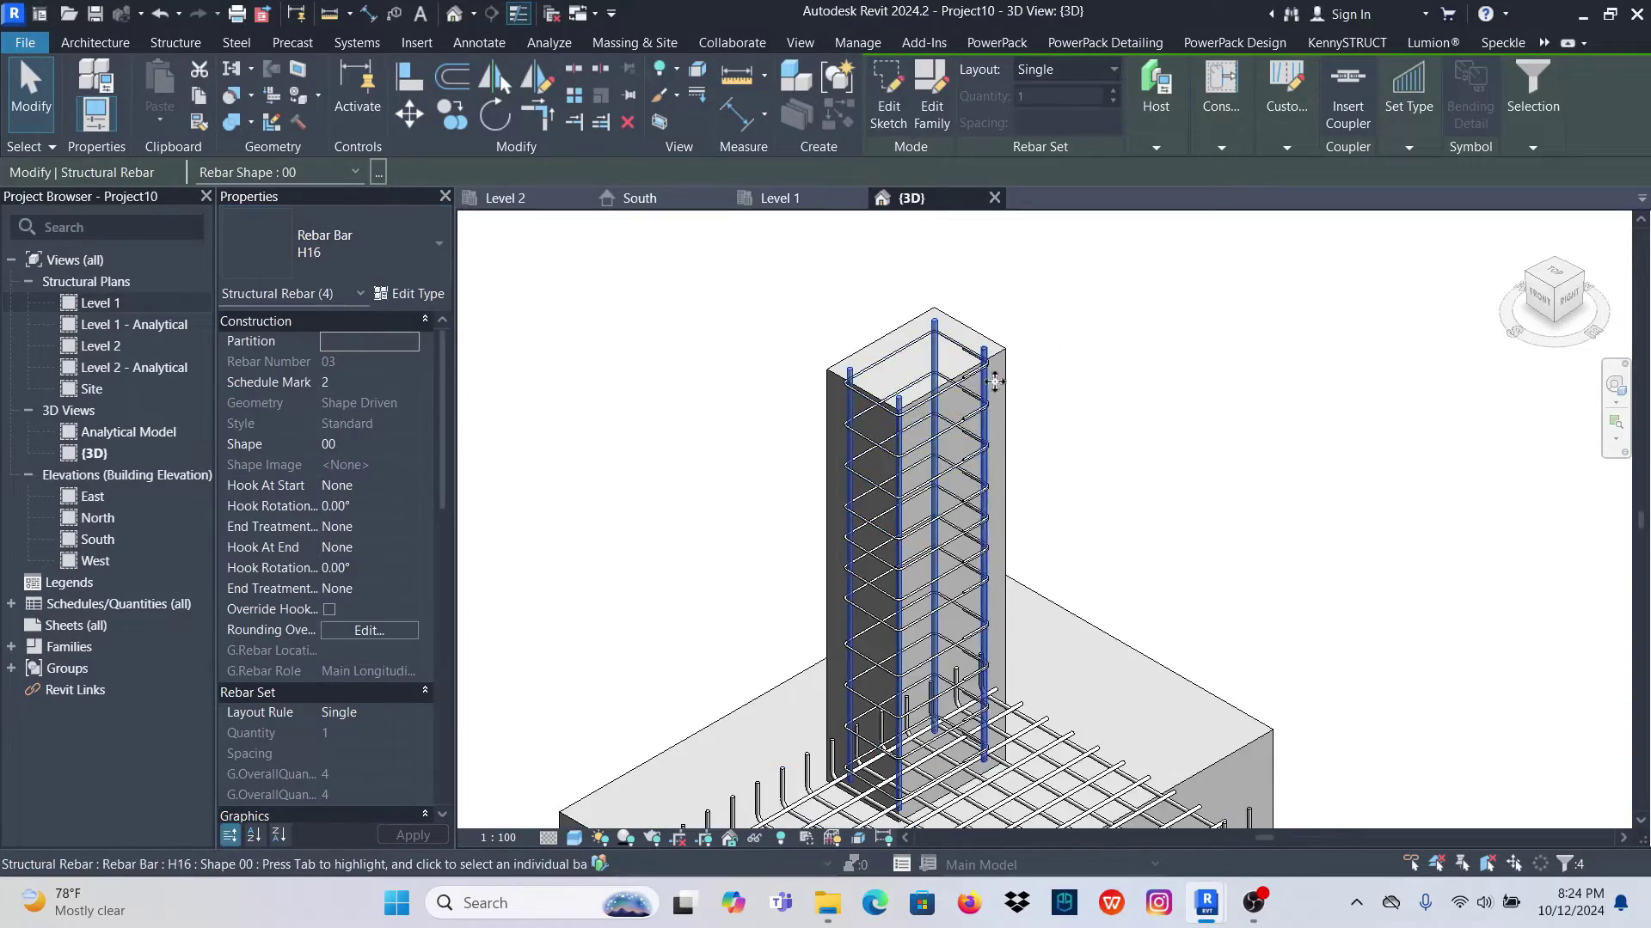
scroll(1023, 619, up, 3)
scroll(980, 614, down, 2)
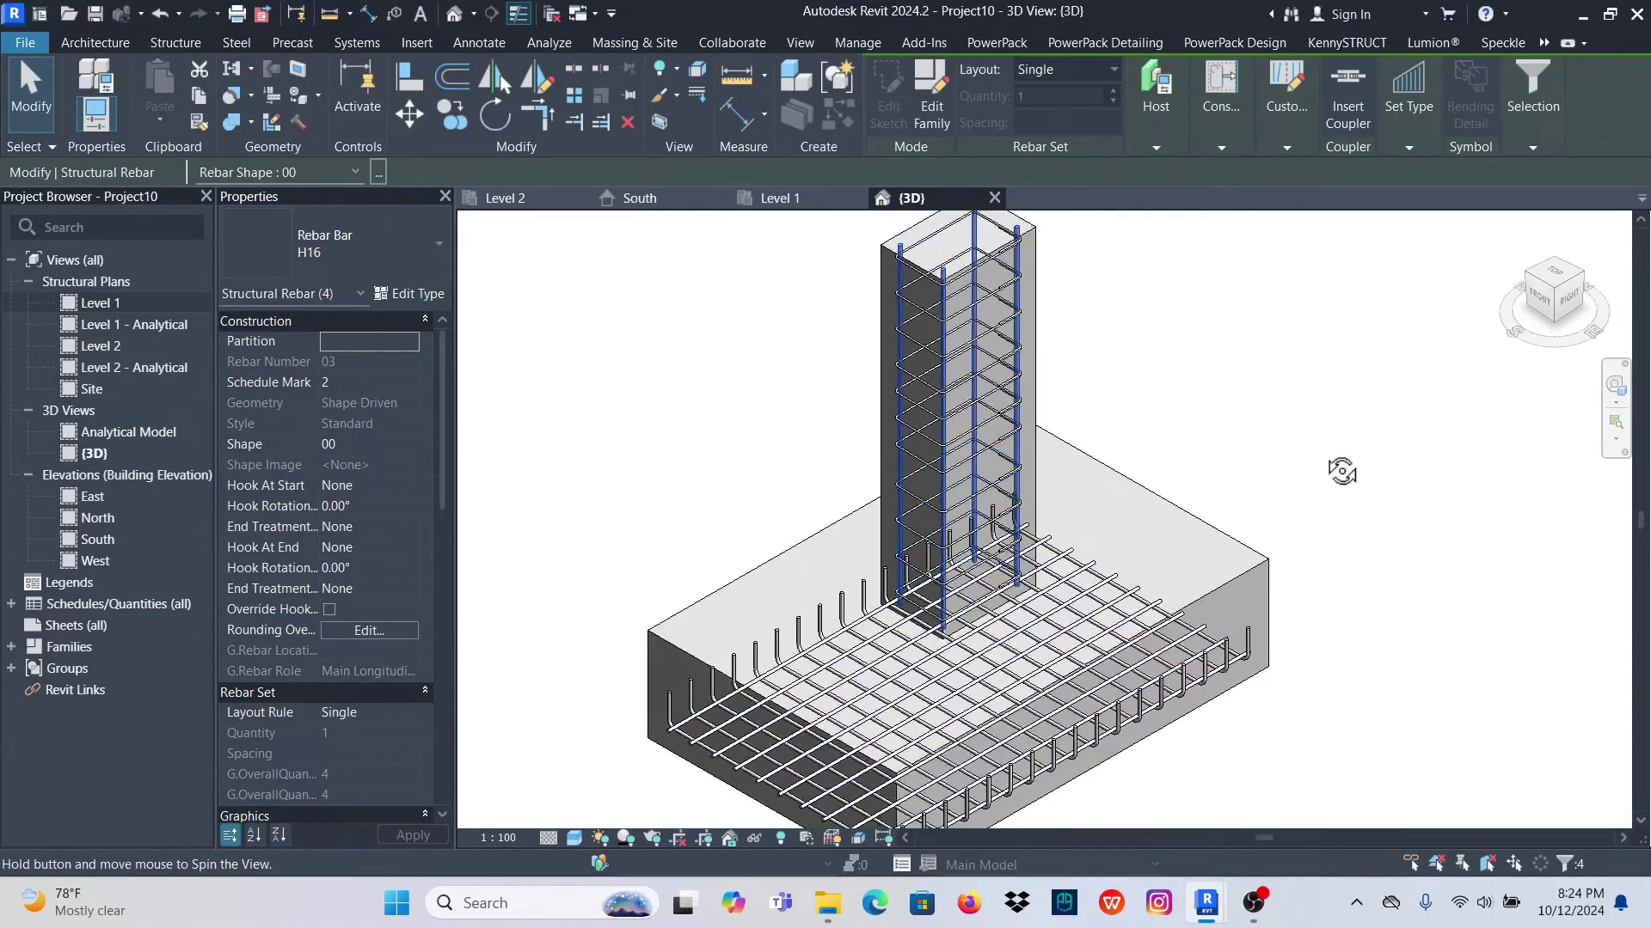
shift+middle_drag(1337, 467, 1229, 320)
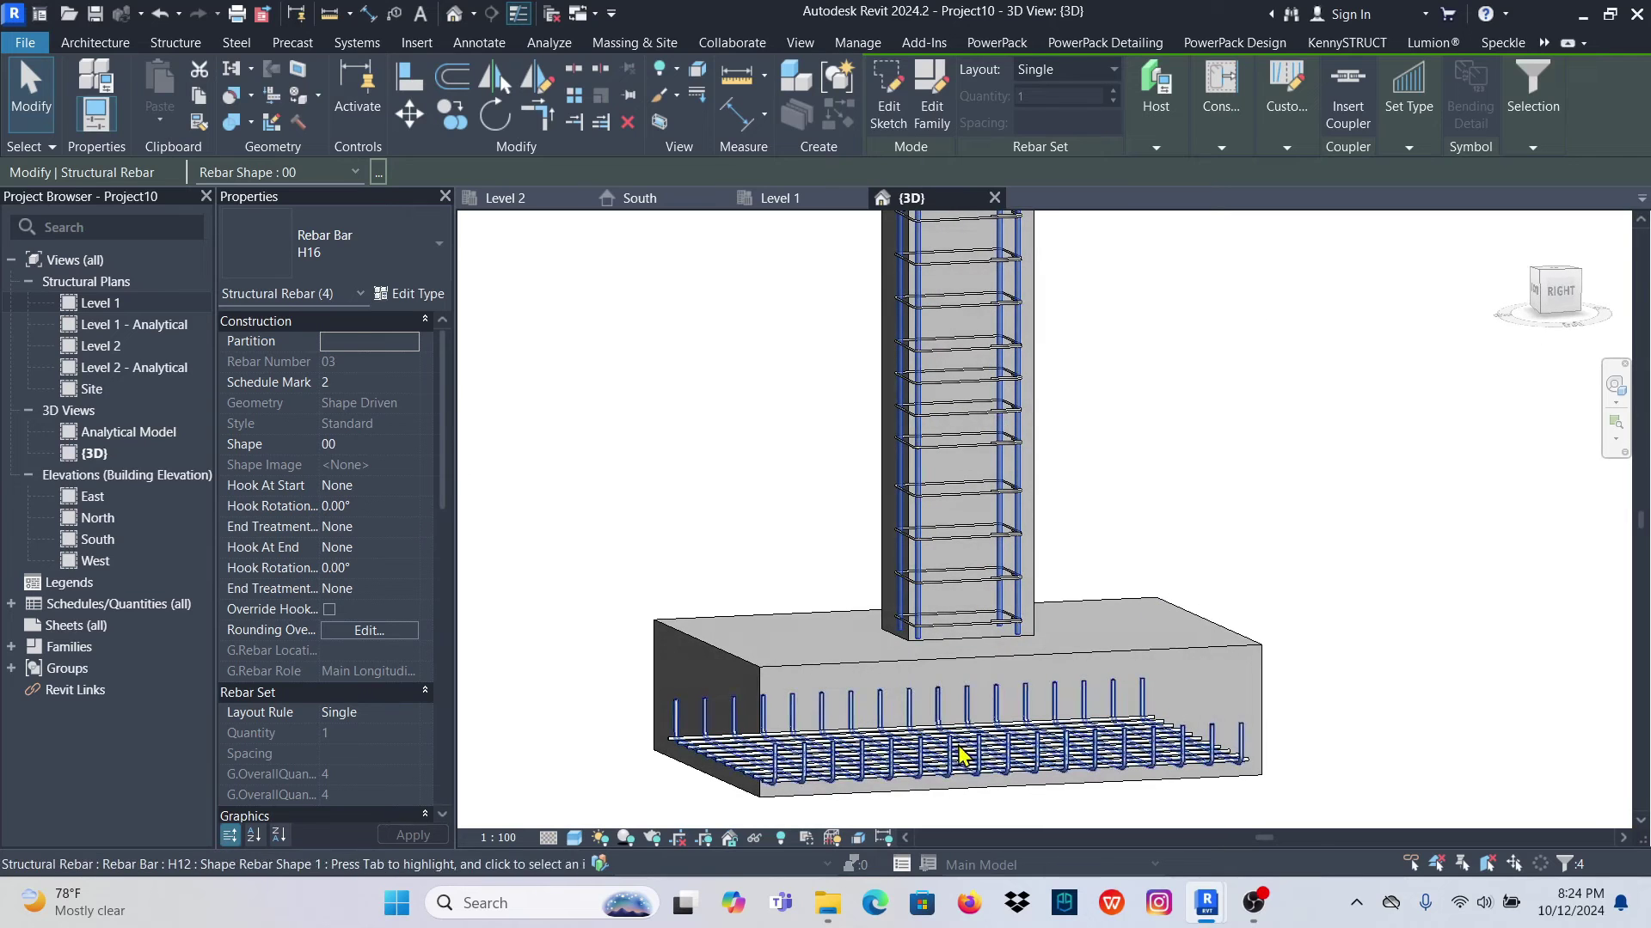
click(1187, 507)
Open the rebar constraints of all four vertical H16 column bars for joint editing
scroll(1118, 533, up, 4)
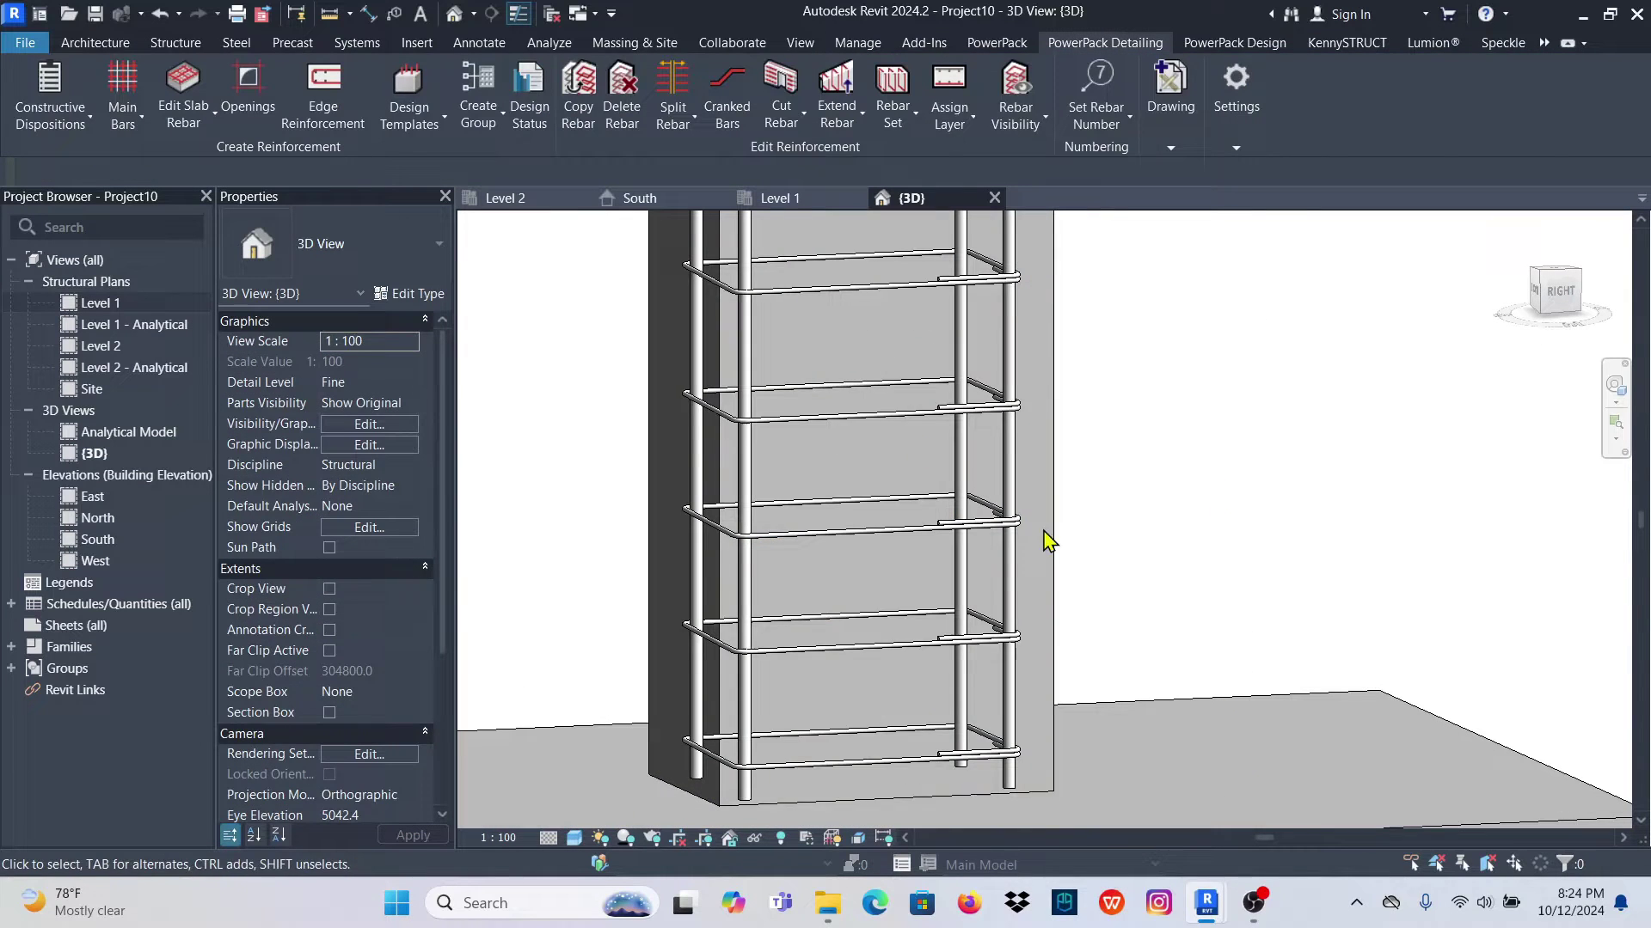
click(1009, 568)
scroll(969, 609, up, 2)
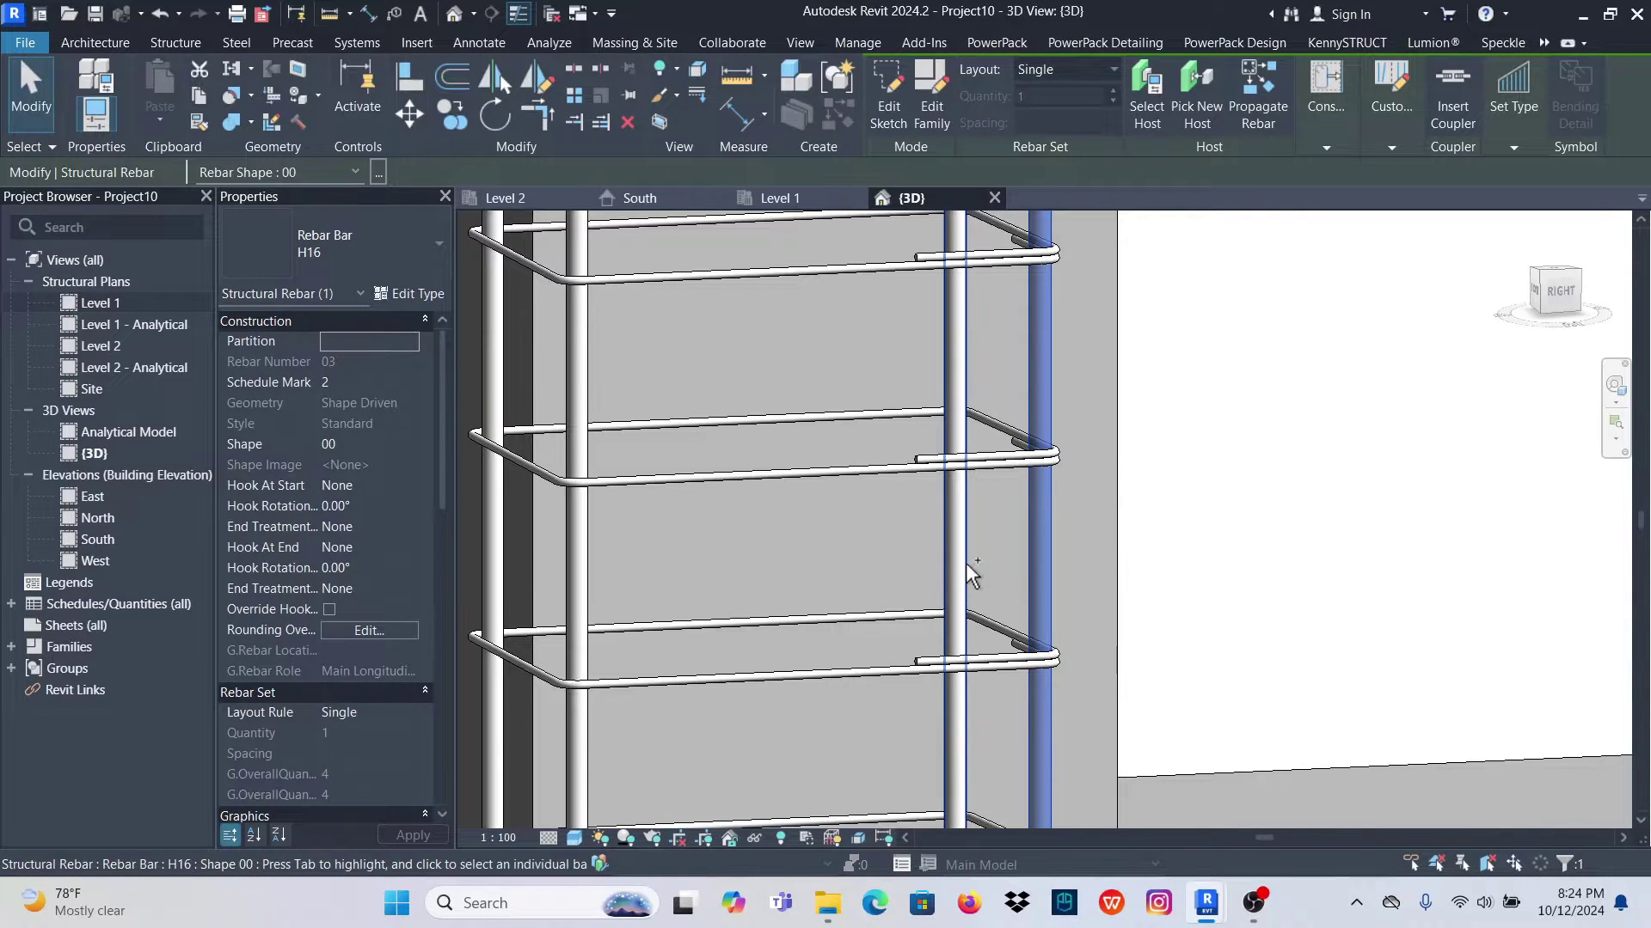
ctrl+click(956, 571)
scroll(1031, 560, down, 3)
scroll(934, 550, up, 2)
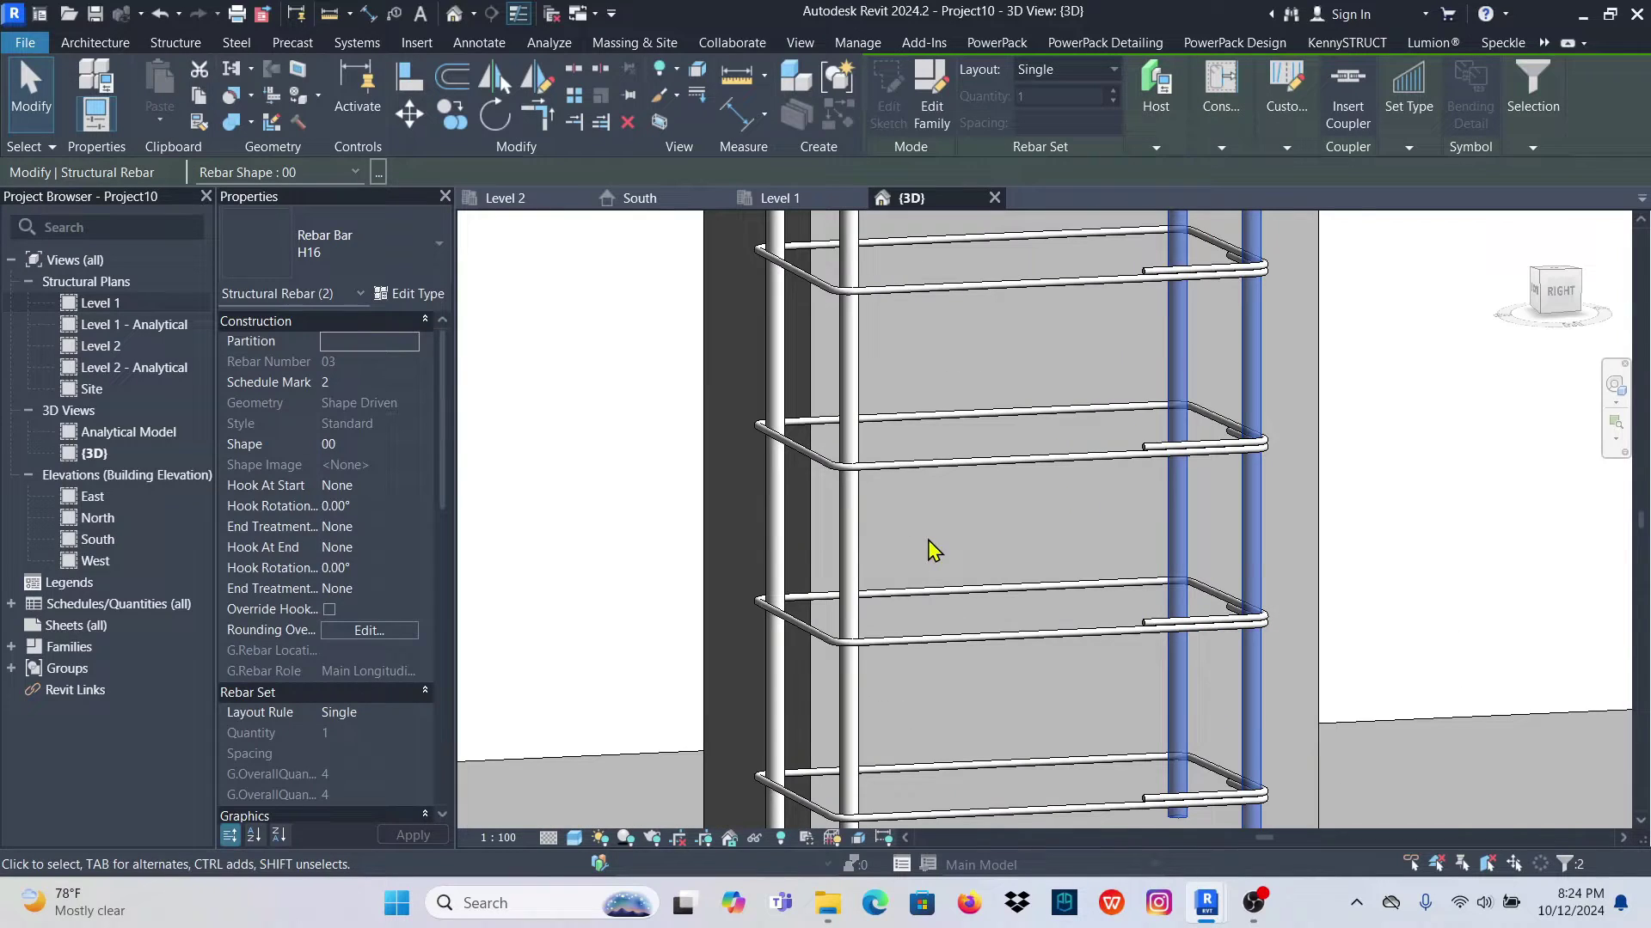
ctrl+click(853, 552)
ctrl+click(778, 546)
scroll(778, 546, down, 4)
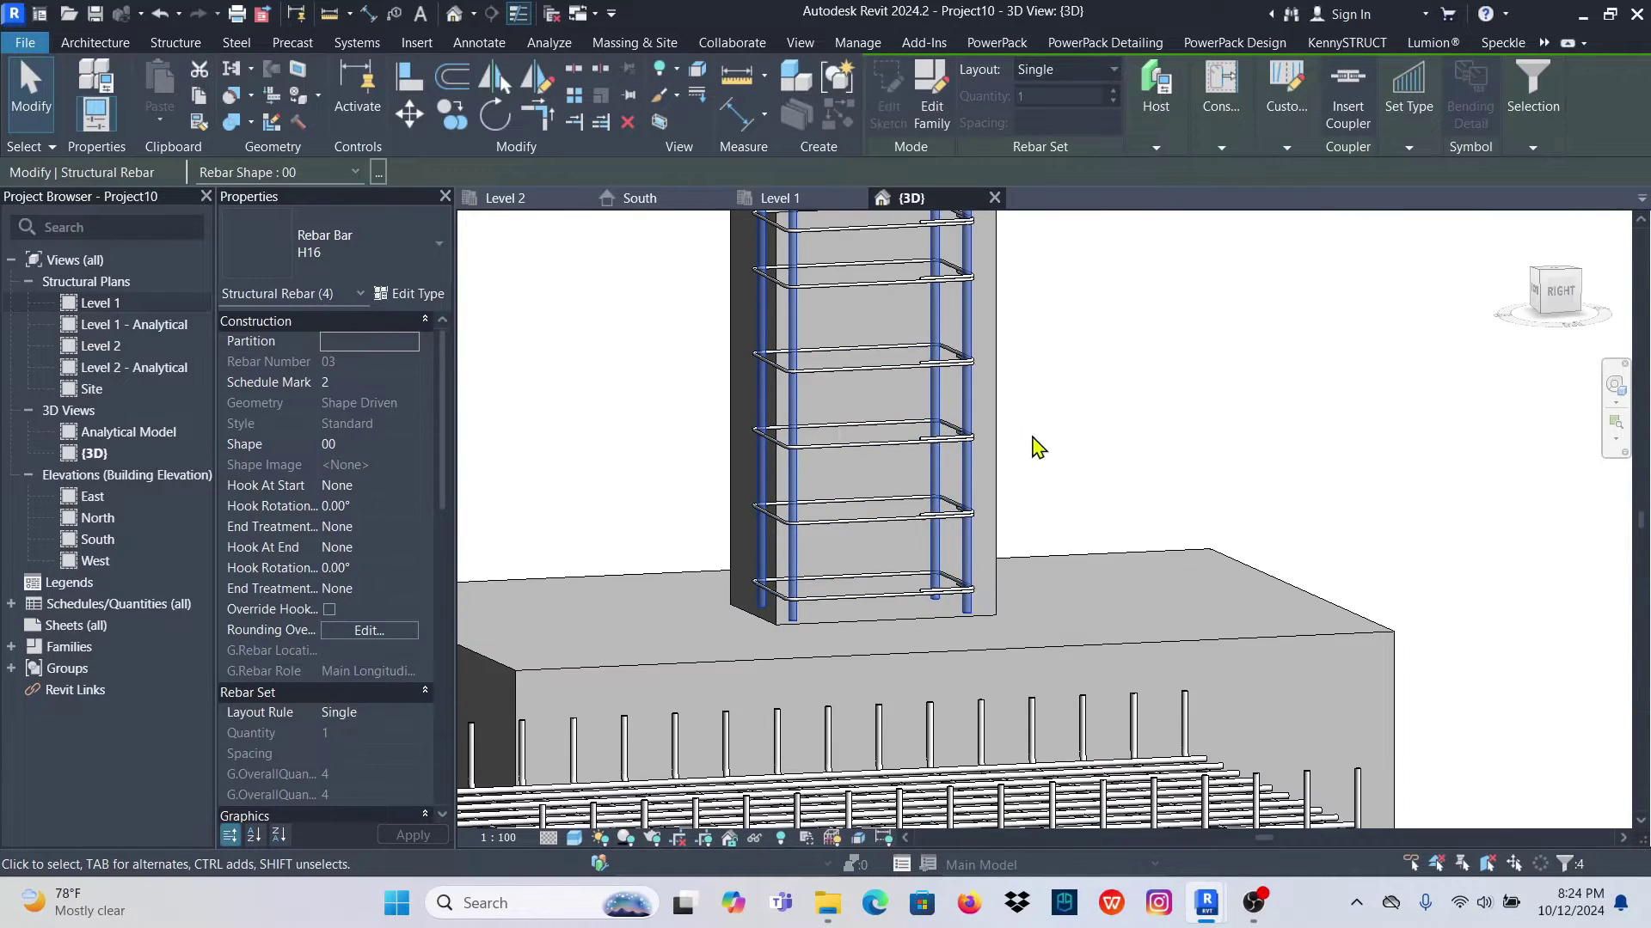
shift+middle_drag(1144, 430, 1208, 517)
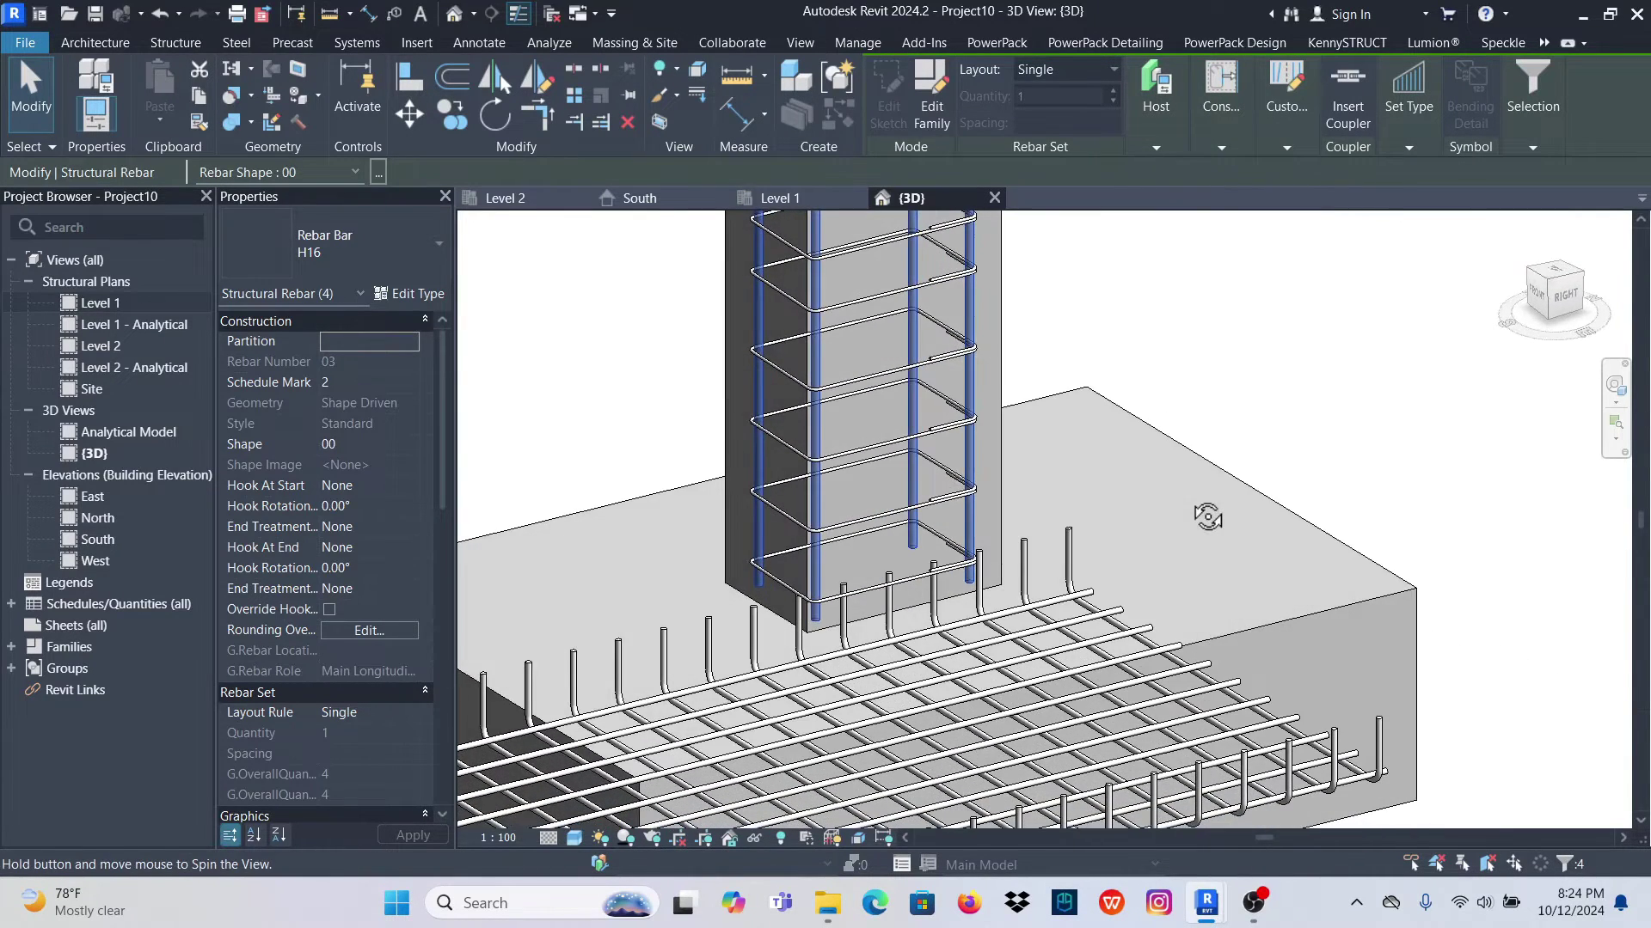
click(1219, 147)
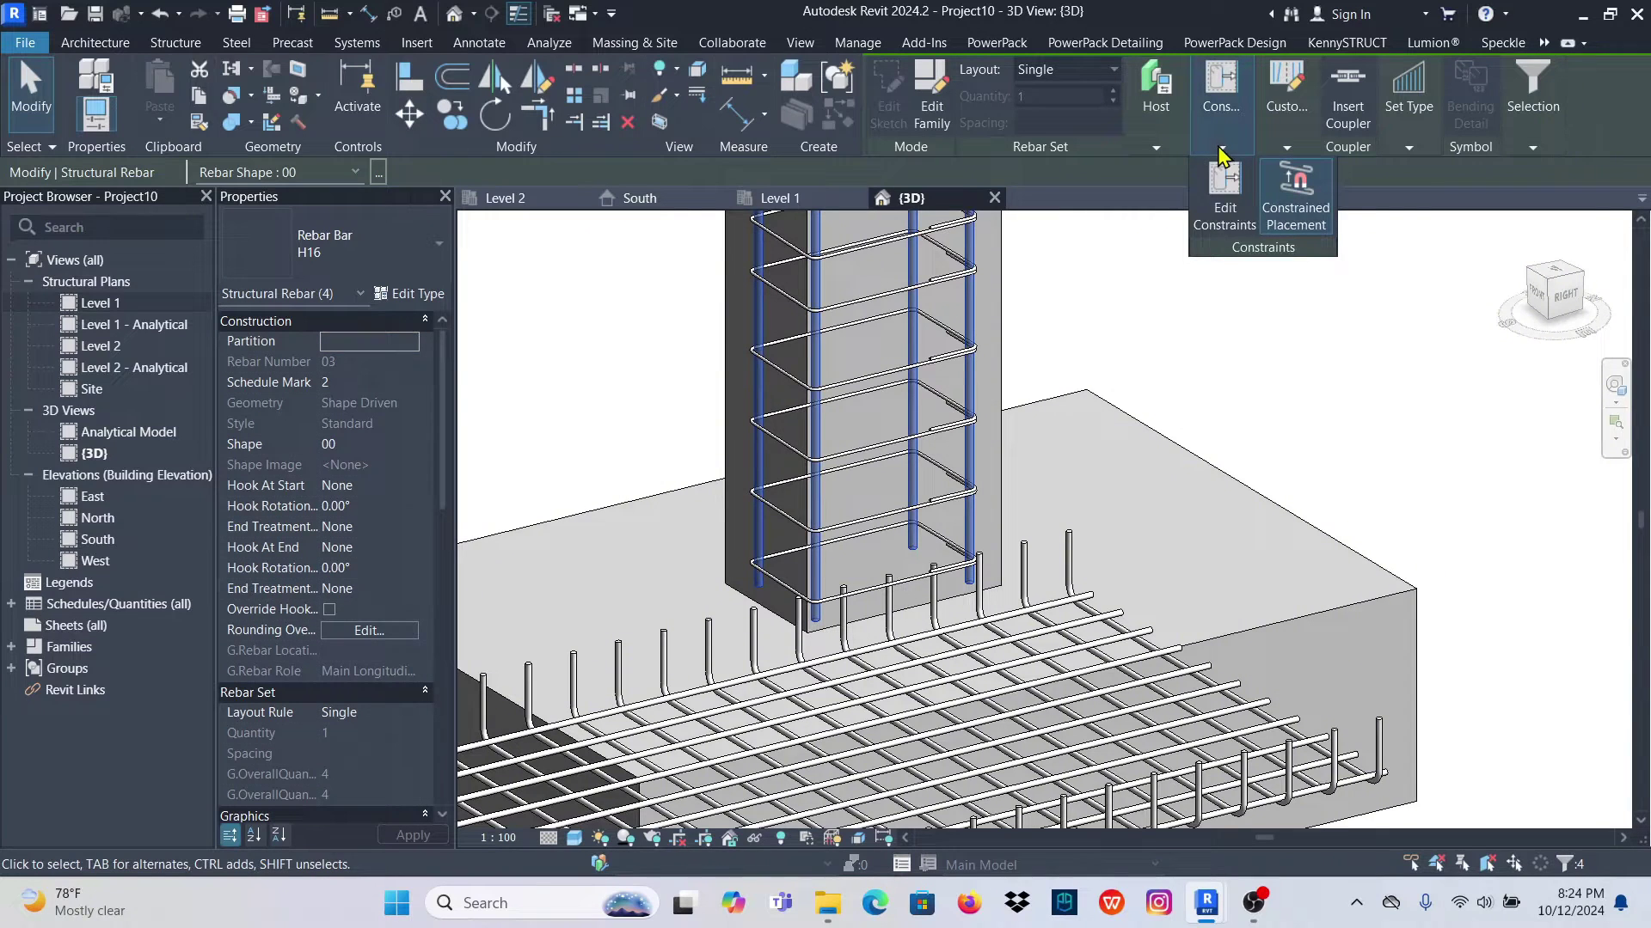
click(1225, 197)
Constrain the lower ends of the column bars to the bottom reinforcement mat in the footing
scroll(954, 585, up, 6)
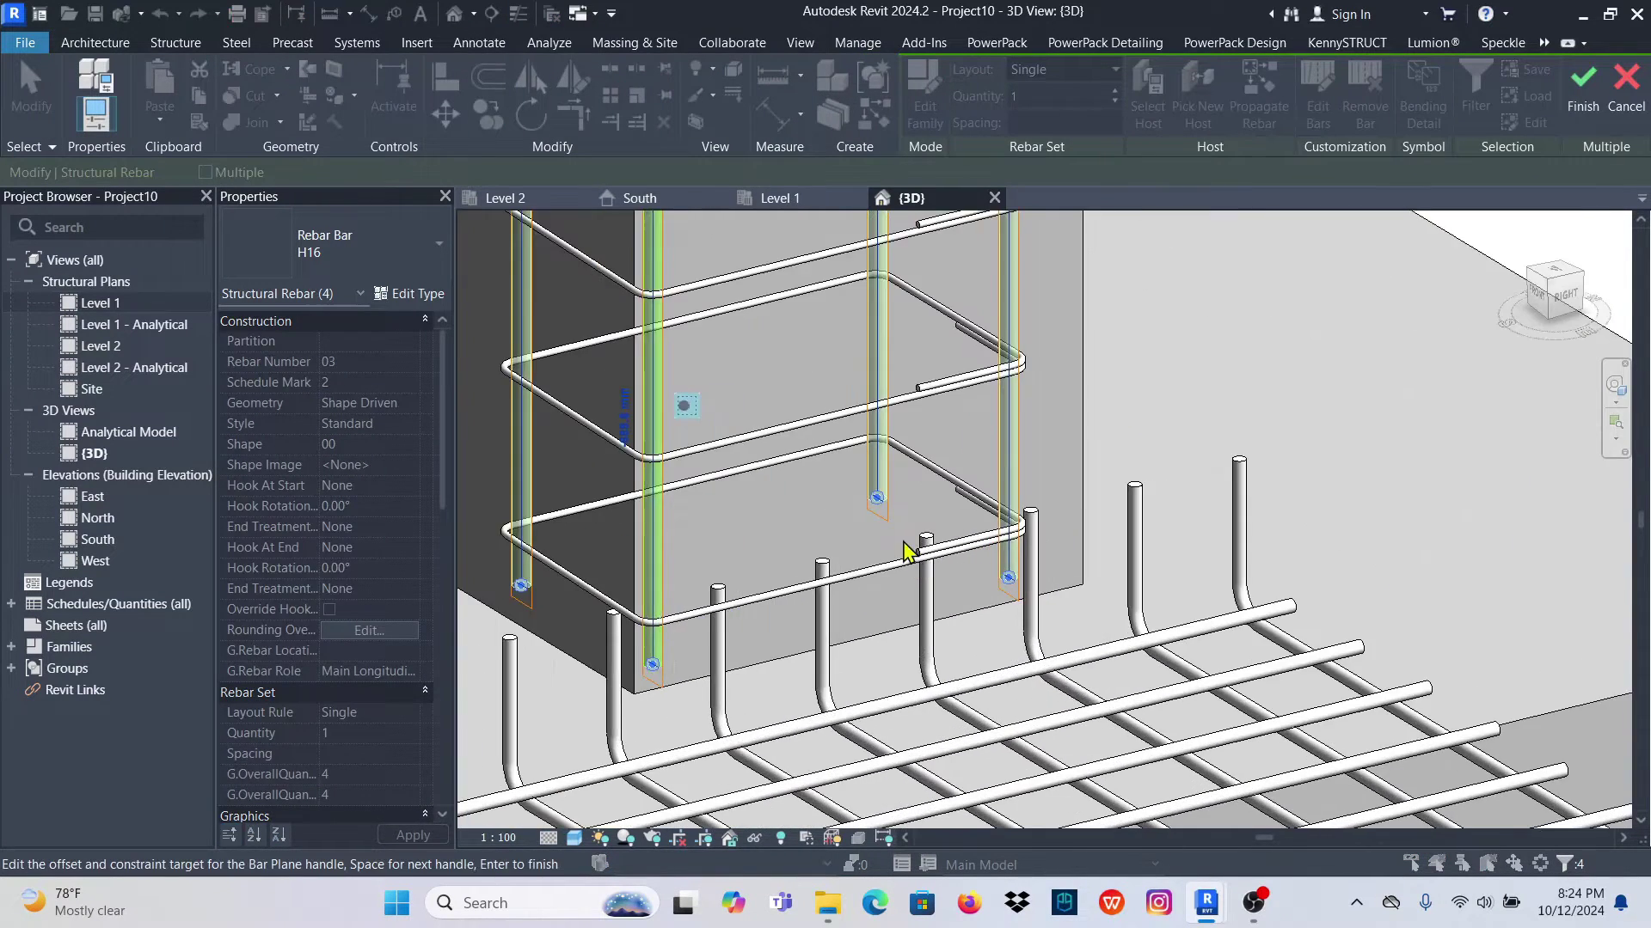
click(863, 467)
scroll(954, 456, down, 5)
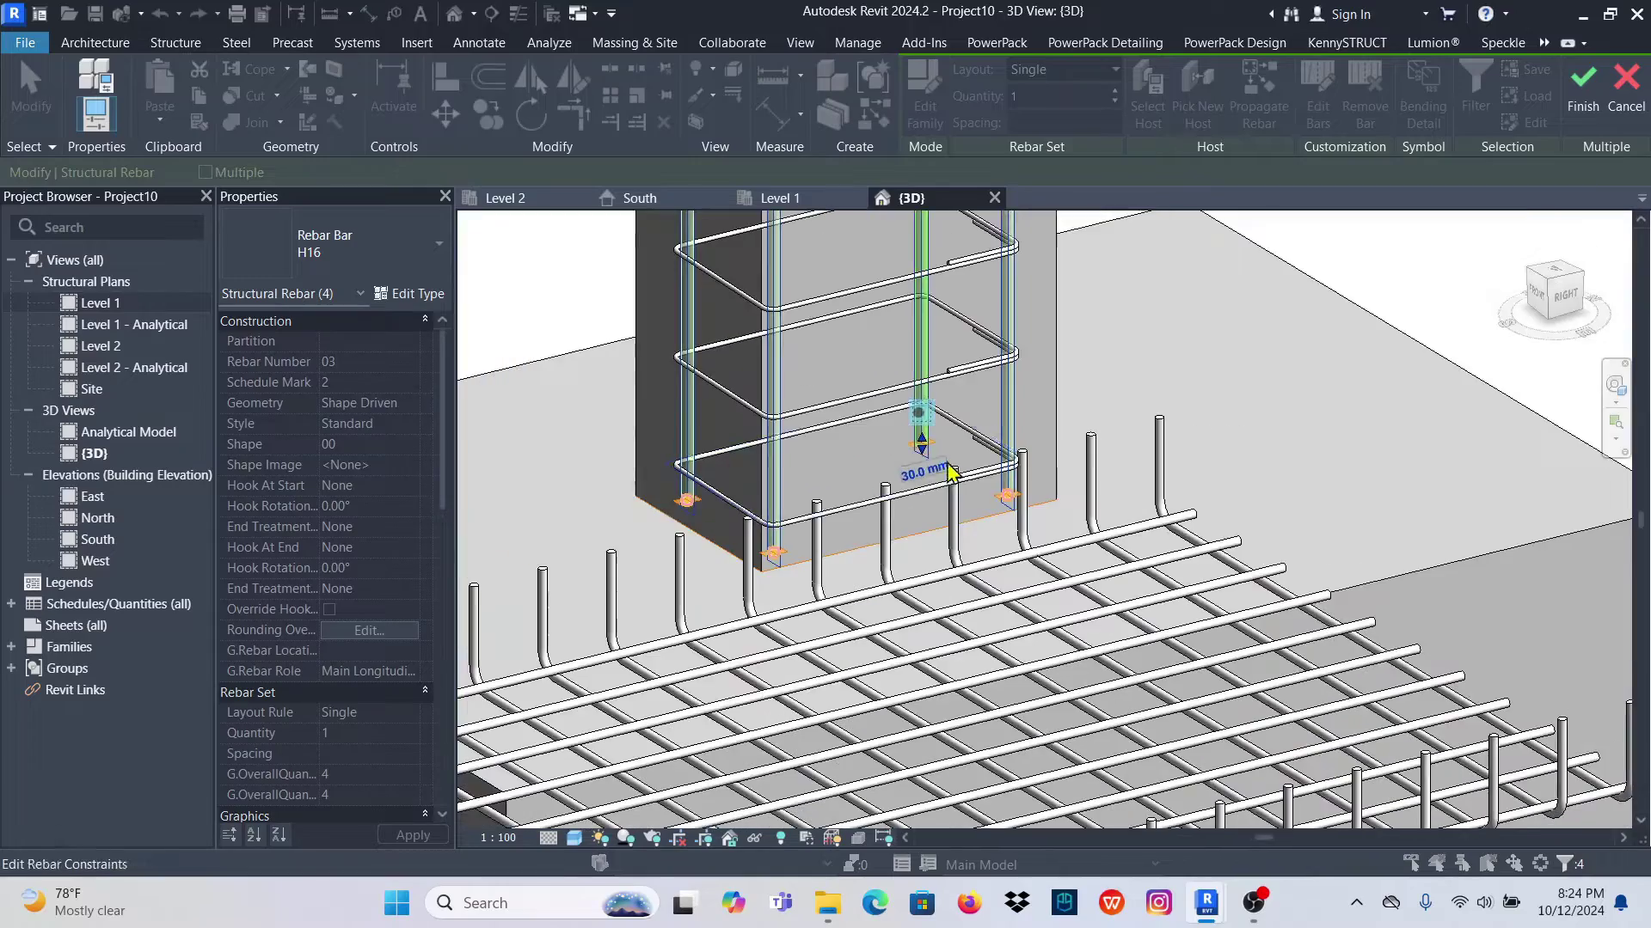
scroll(987, 670, up, 6)
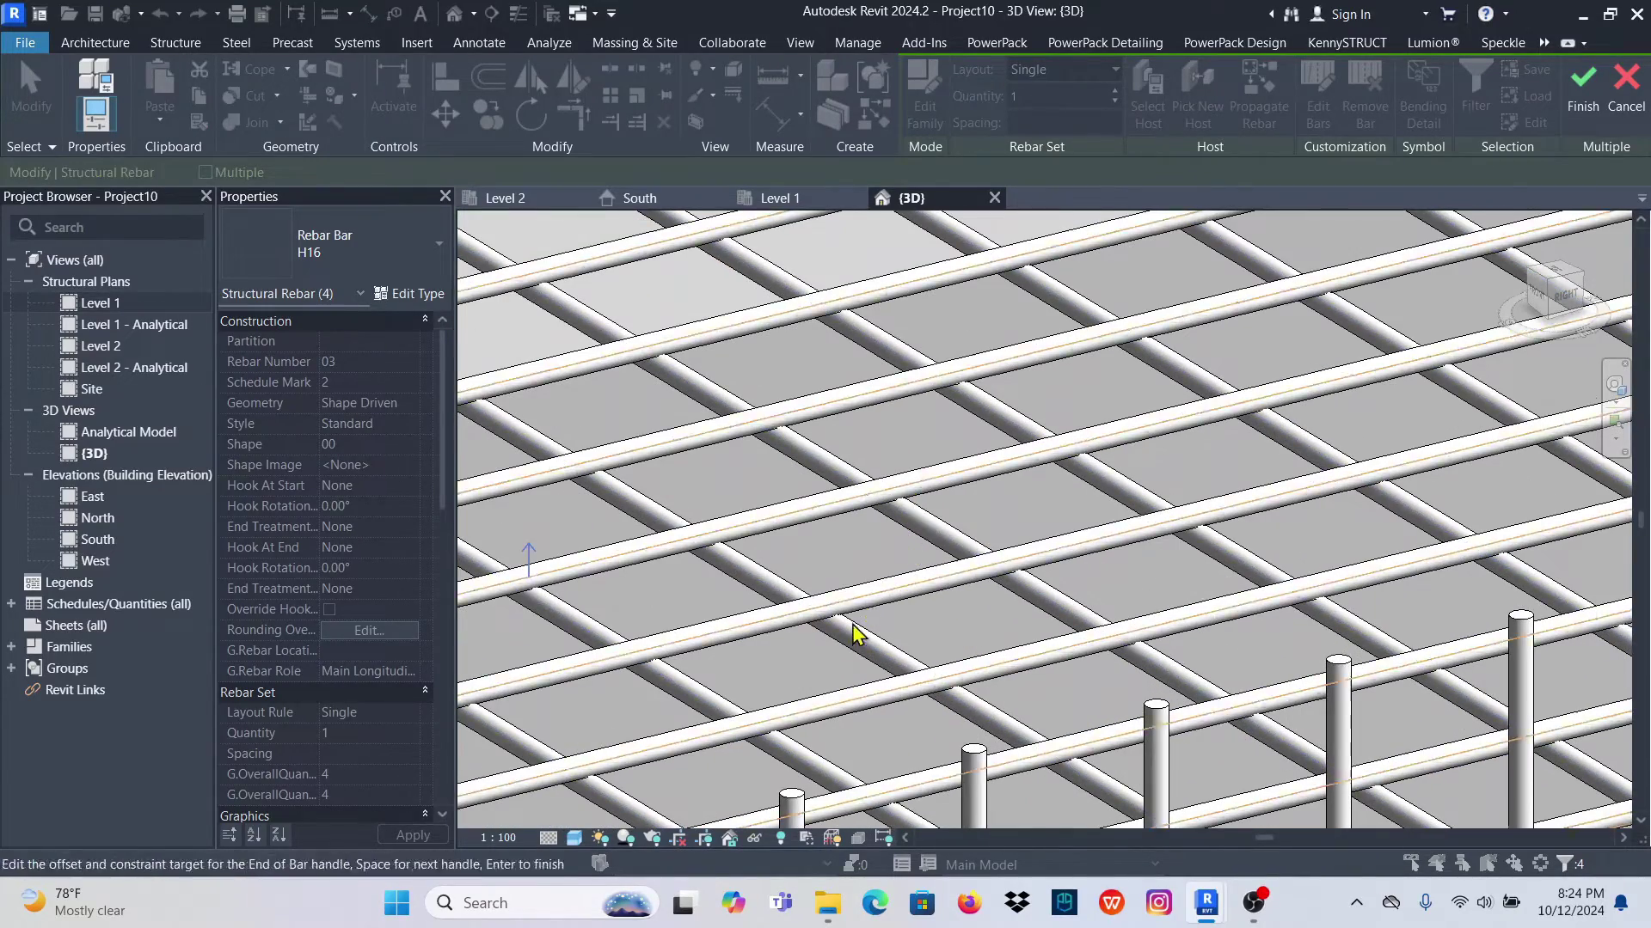
scroll(894, 625, down, 6)
scroll(892, 623, down, 2)
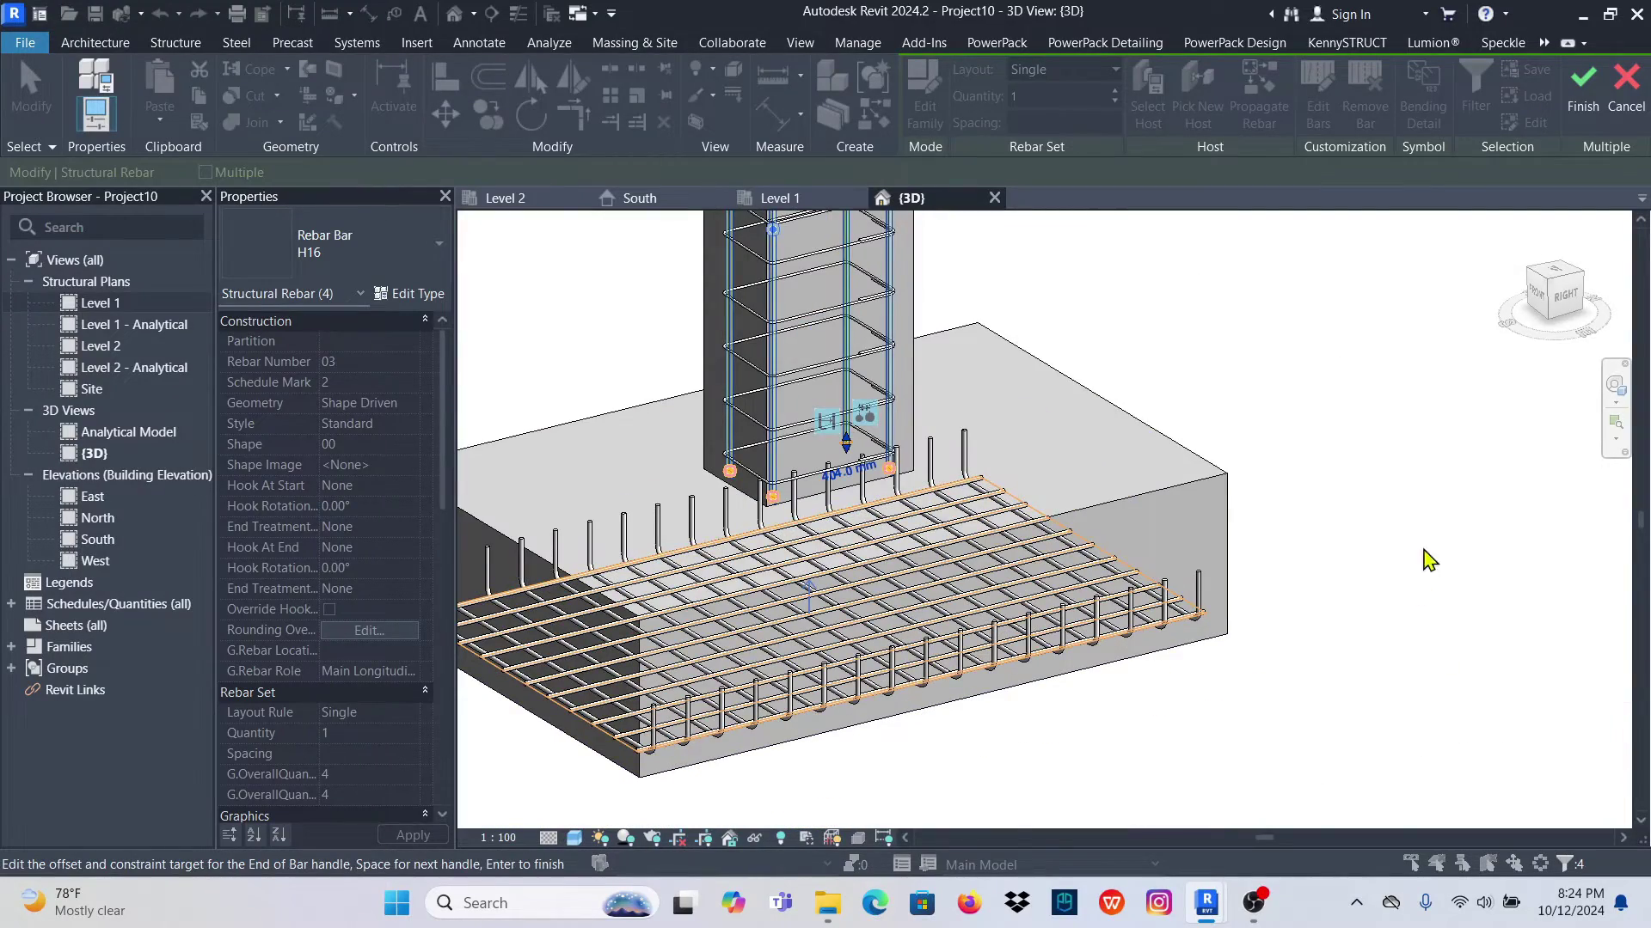
Set the lower-end constraint offset of the column bars to 0 mm and finish editing the constraints
shift+middle_drag(1429, 560, 1332, 387)
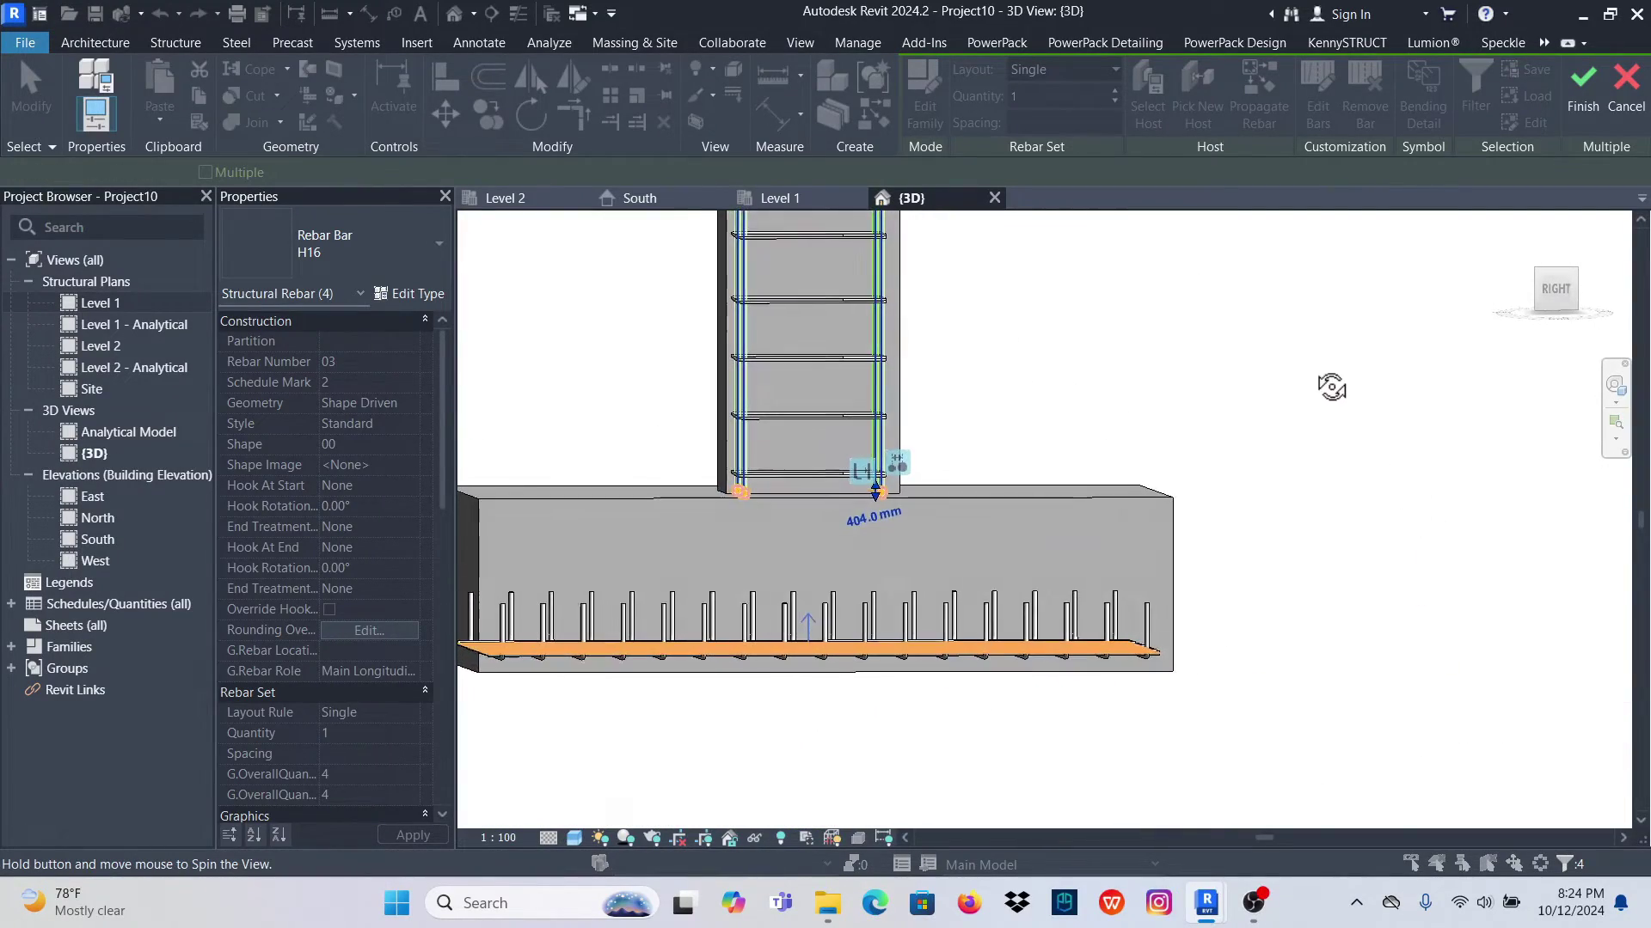
scroll(902, 516, up, 2)
click(860, 501)
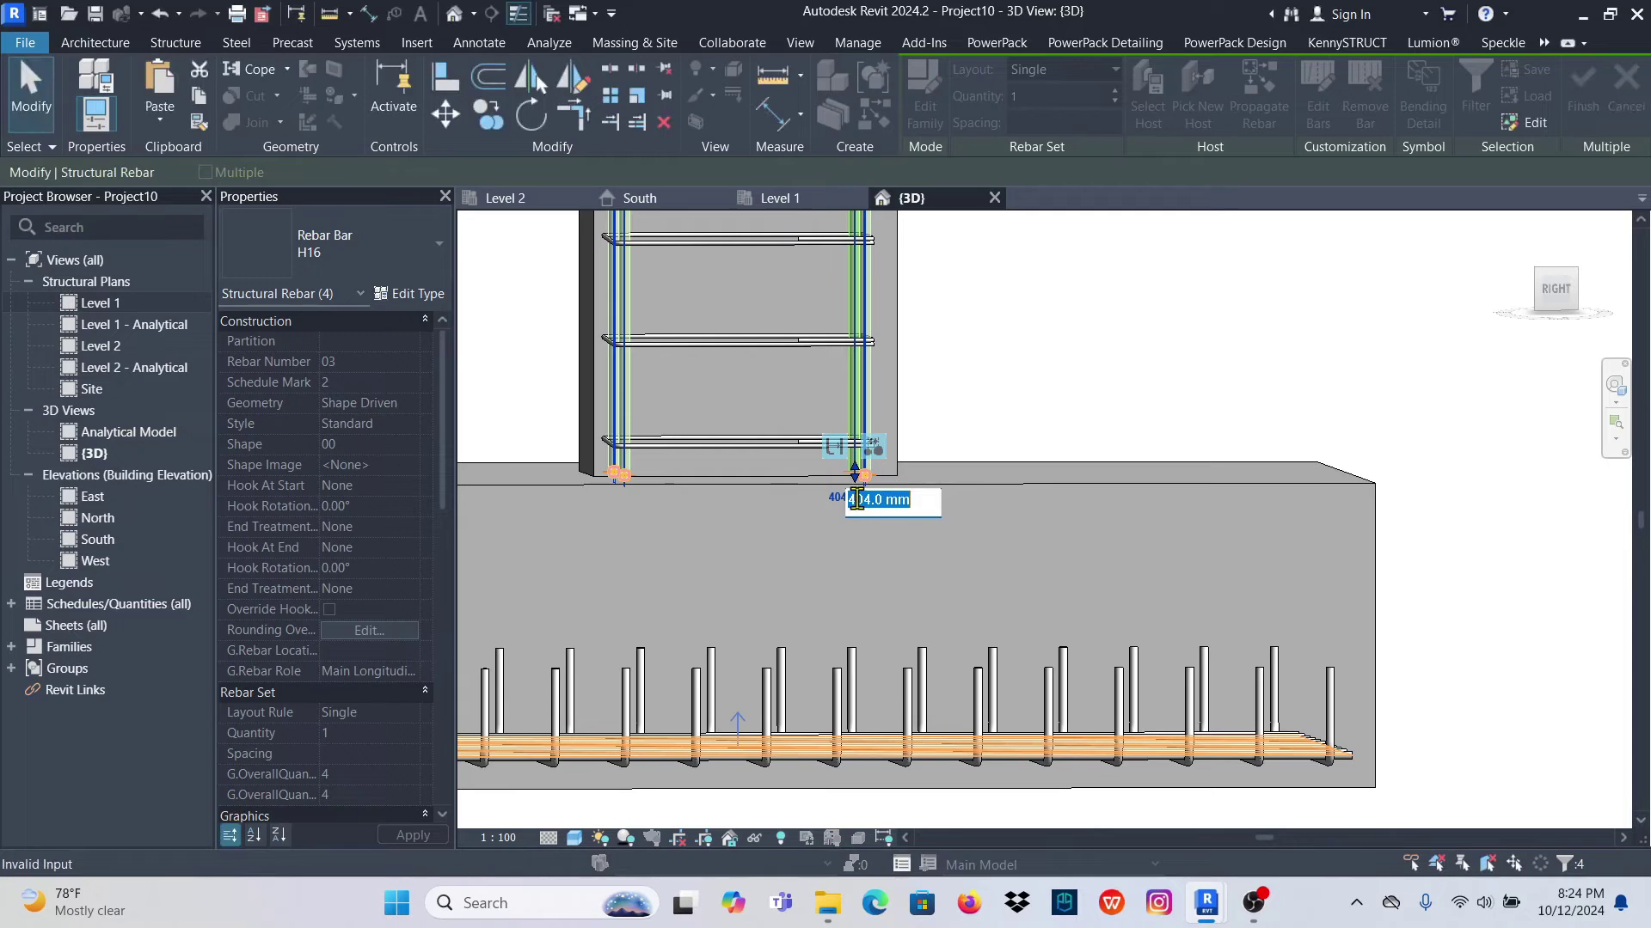
text(0)
key(Return)
scroll(1216, 490, down, 2)
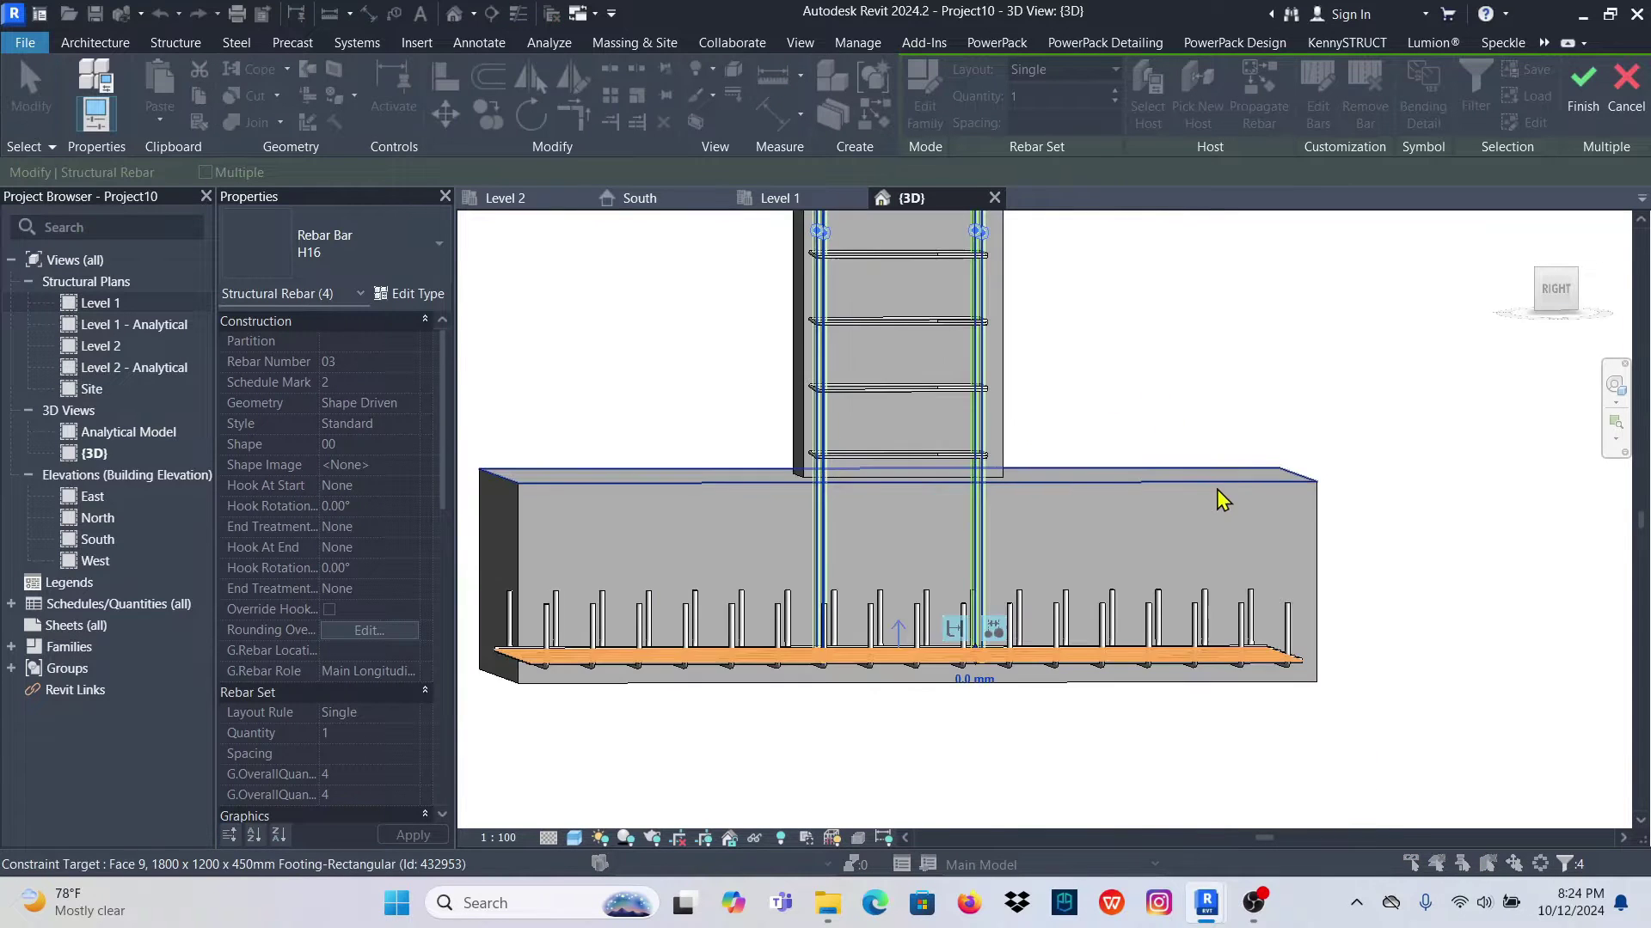
click(1582, 87)
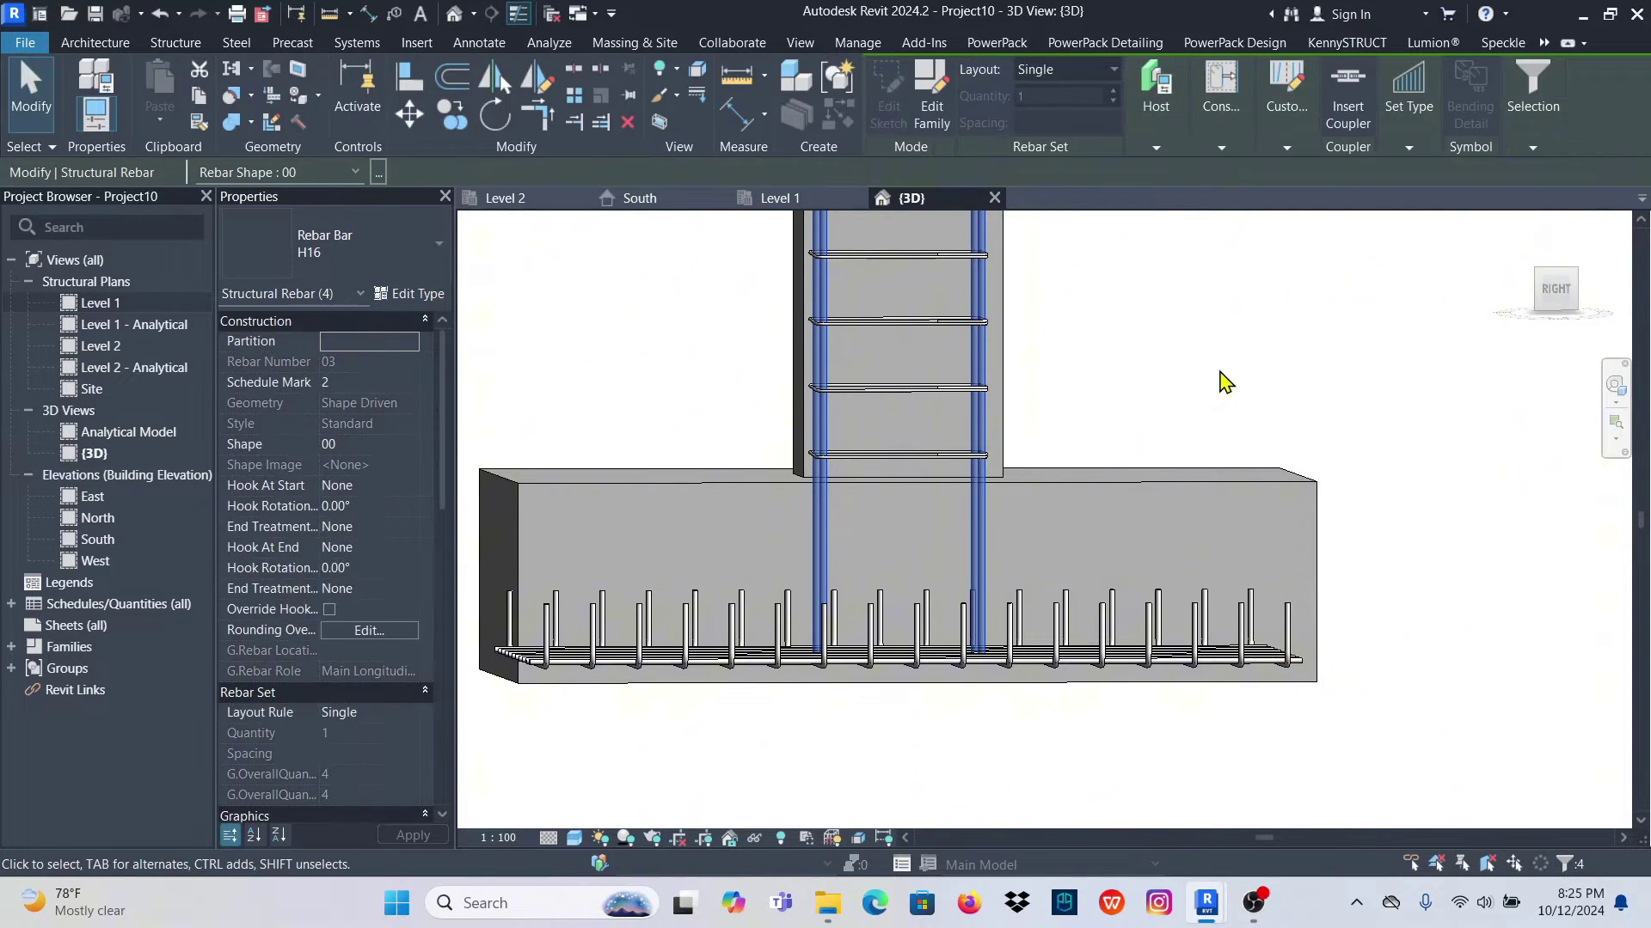
shift+middle_drag(1209, 371, 1375, 395)
key(Escape)
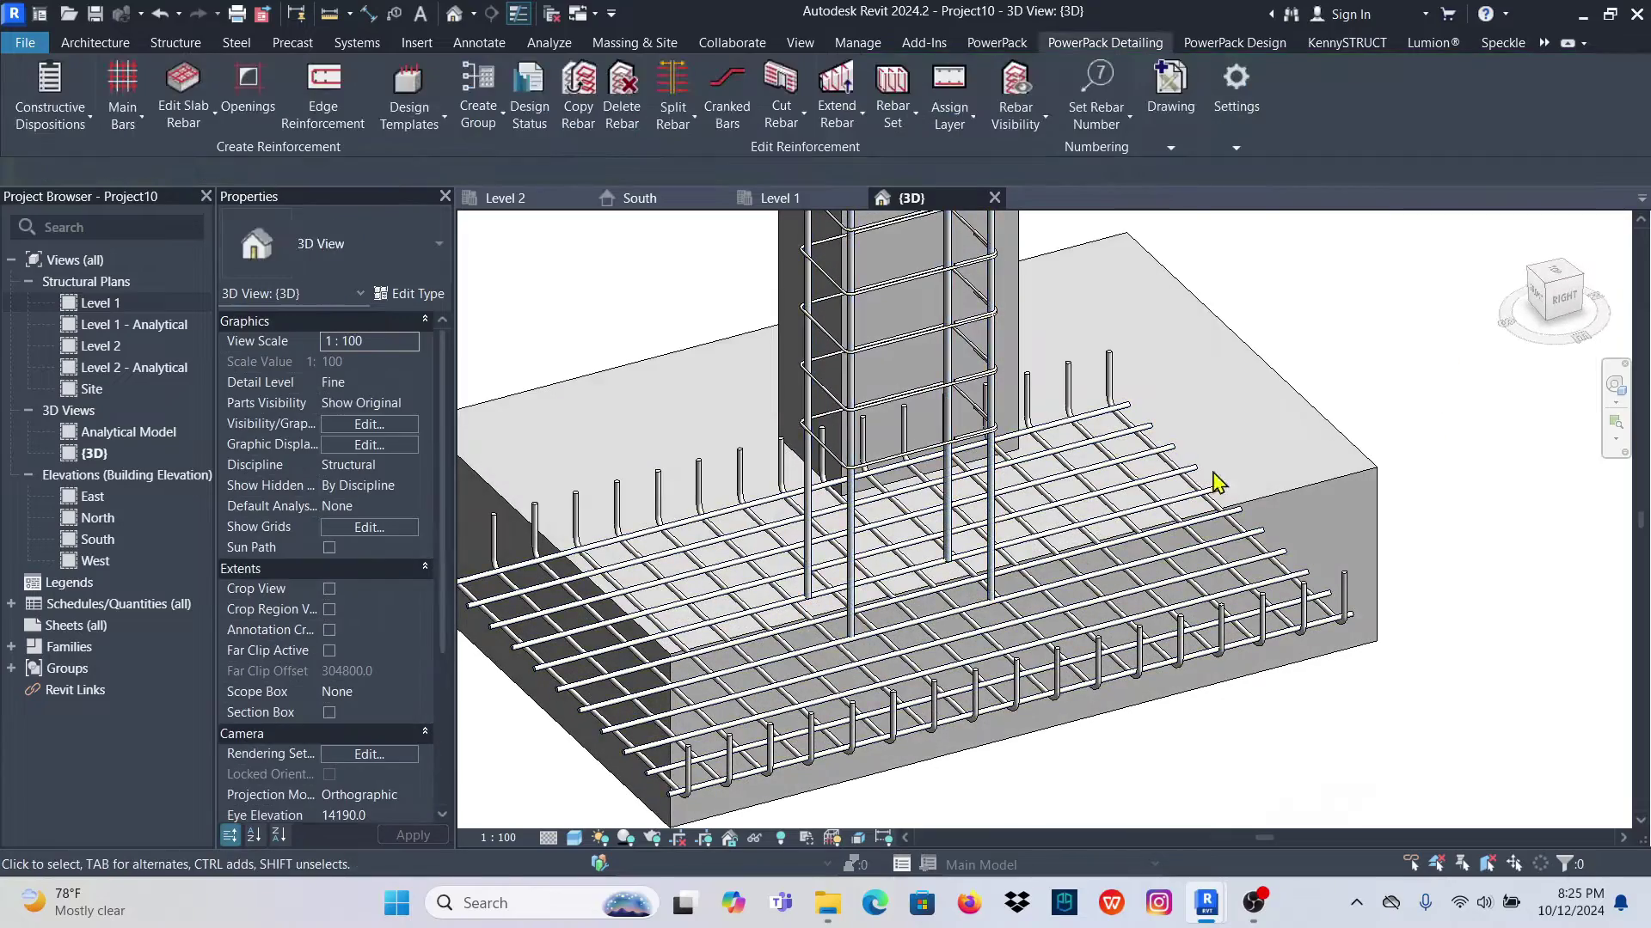
Set Hook At End to Standard - 90 deg. for the two H16 column bars nearest the column's front face
scroll(834, 591, up, 5)
scroll(834, 591, up, 1)
click(858, 566)
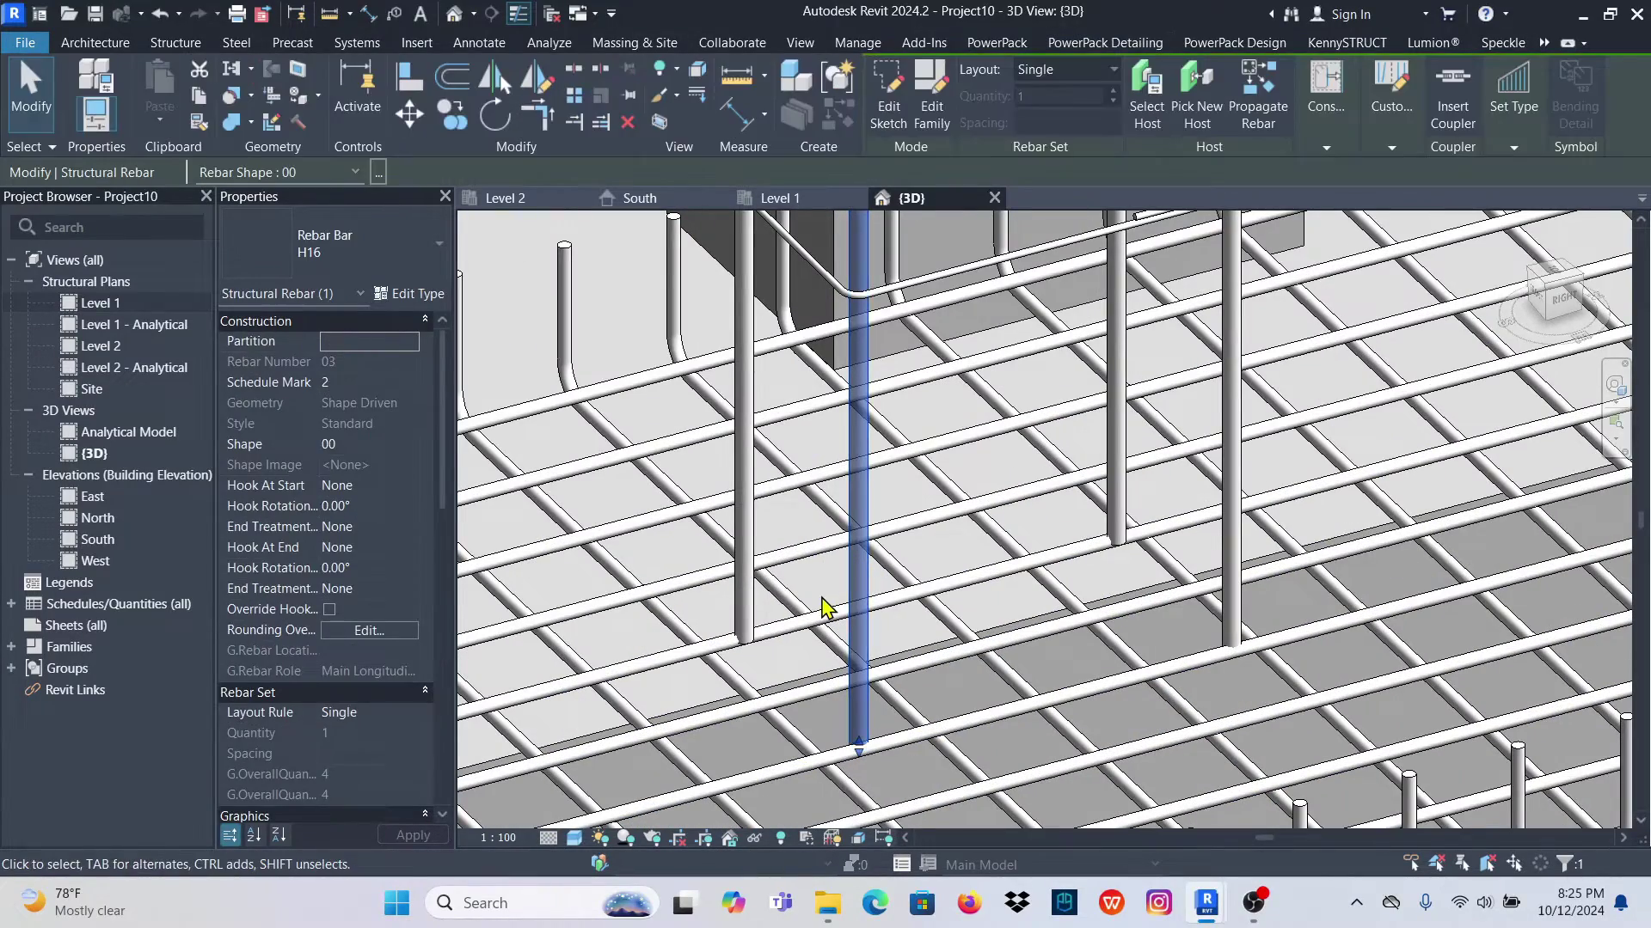
ctrl+click(744, 558)
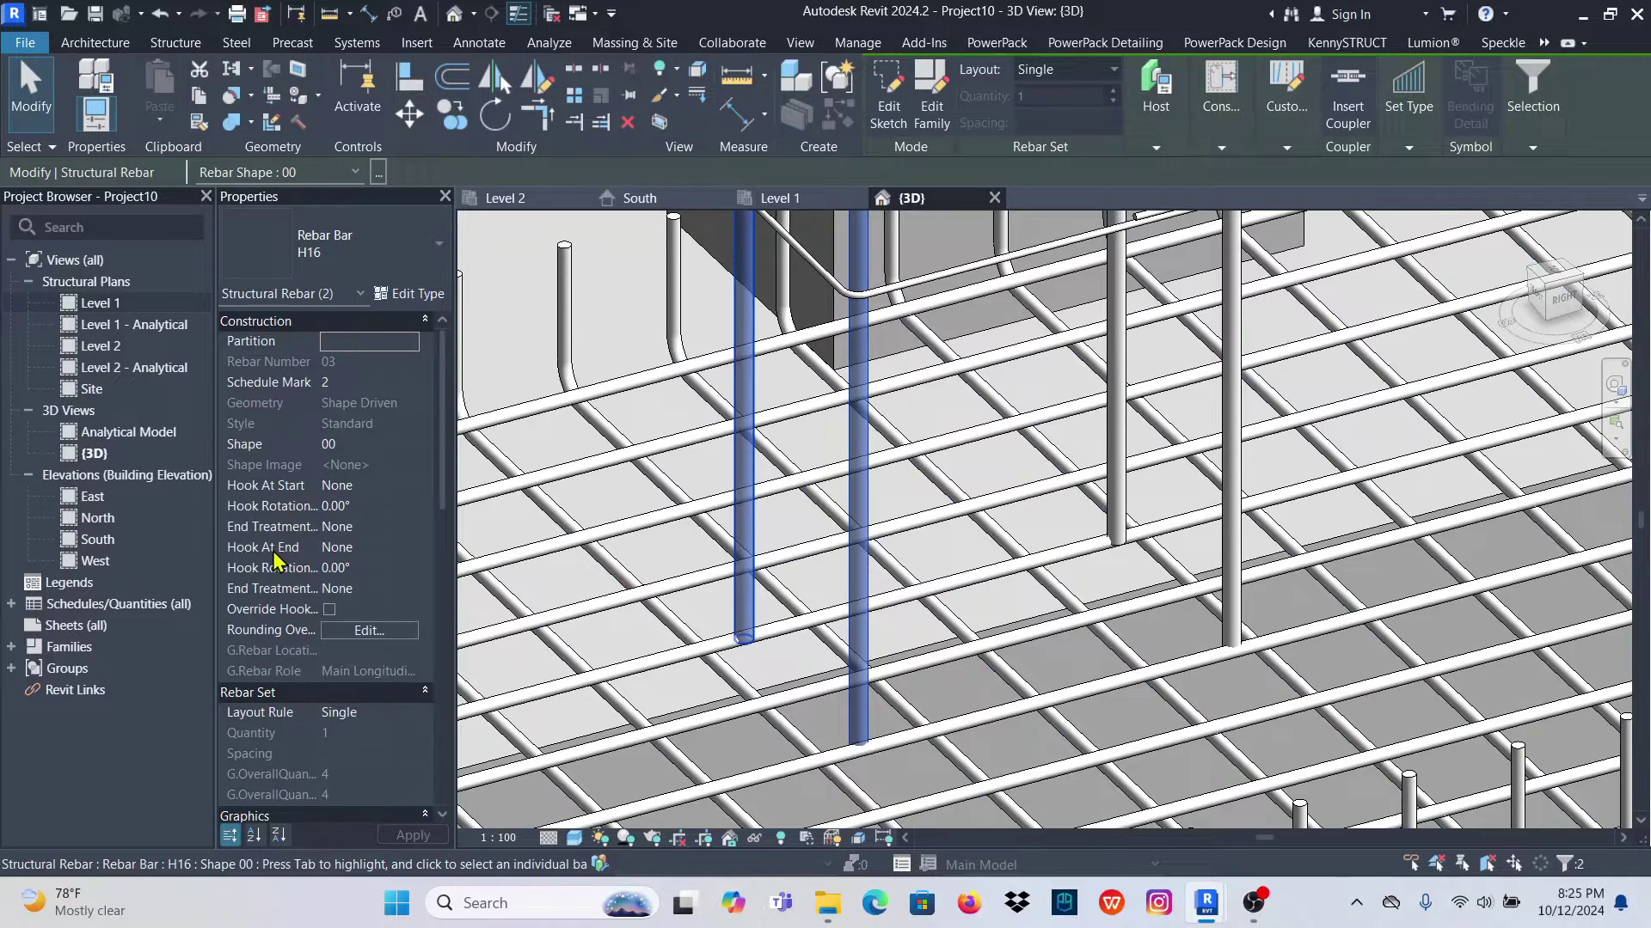
click(419, 551)
click(412, 549)
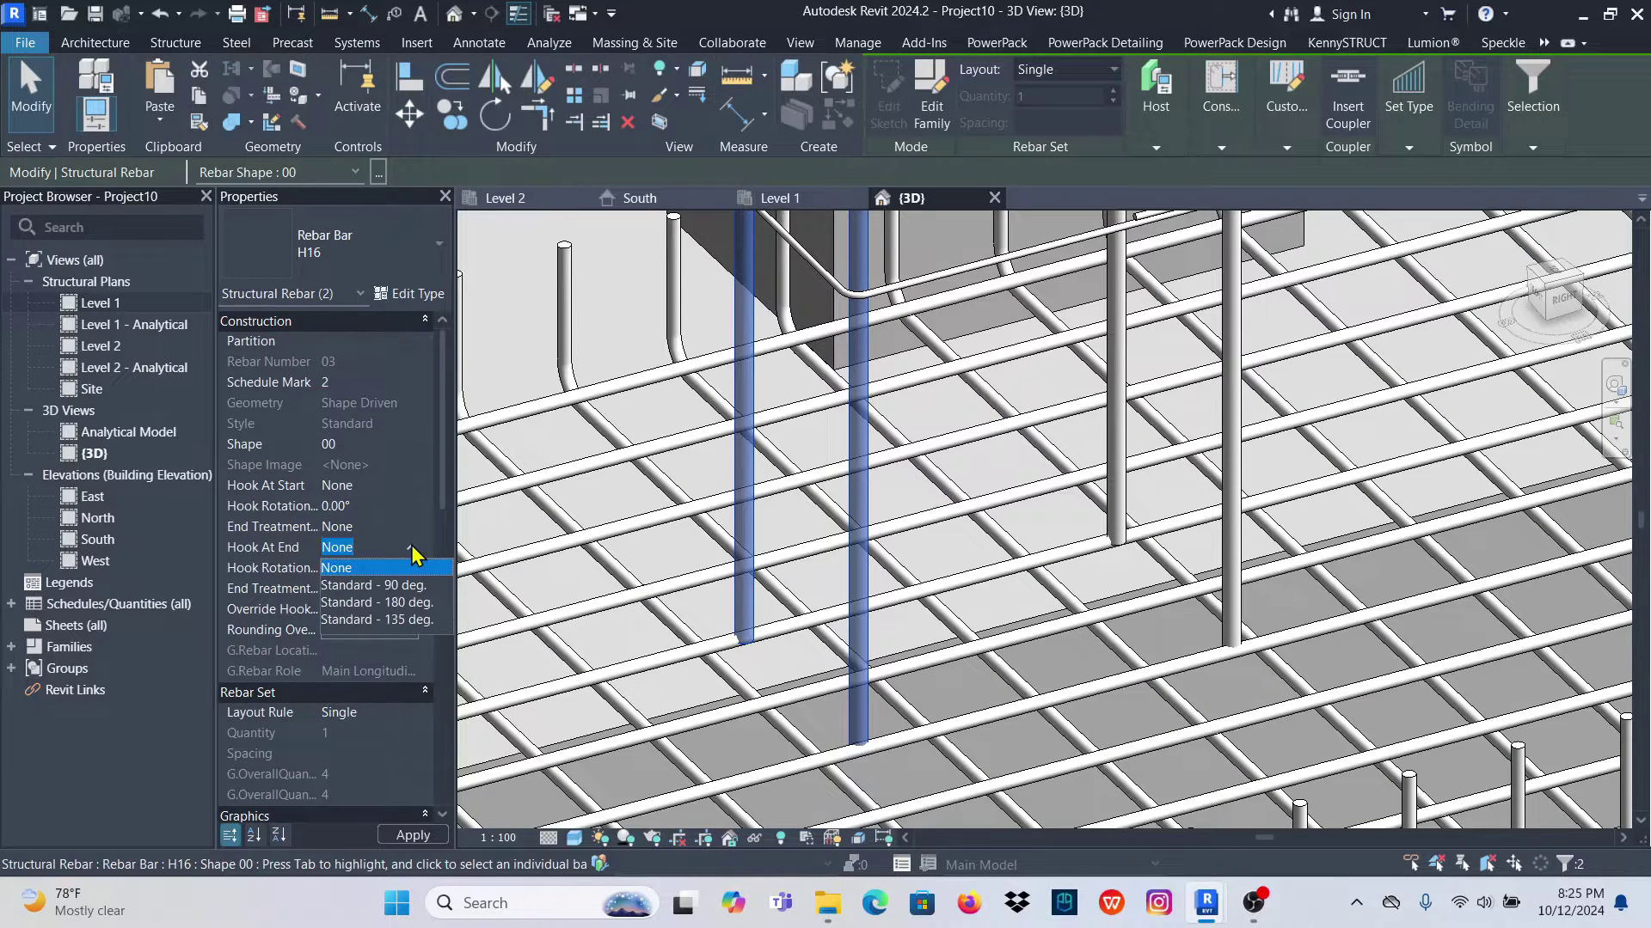
click(411, 585)
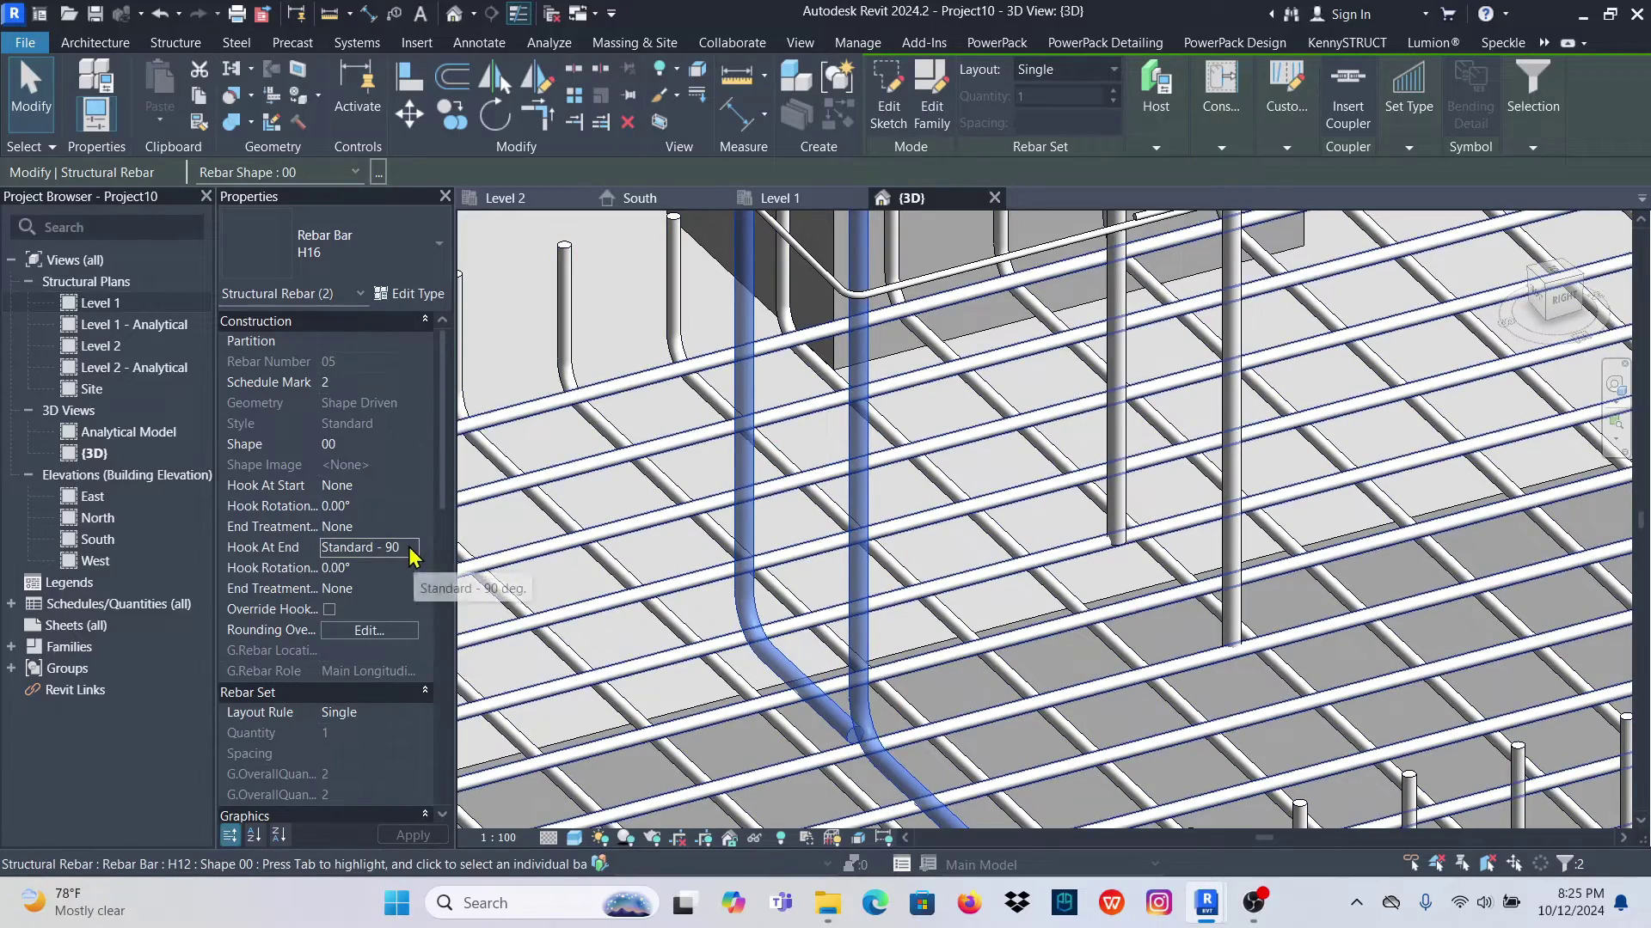
Set the end hook rotation of the two front column bars to 90°
scroll(825, 602, down, 5)
scroll(806, 587, up, 5)
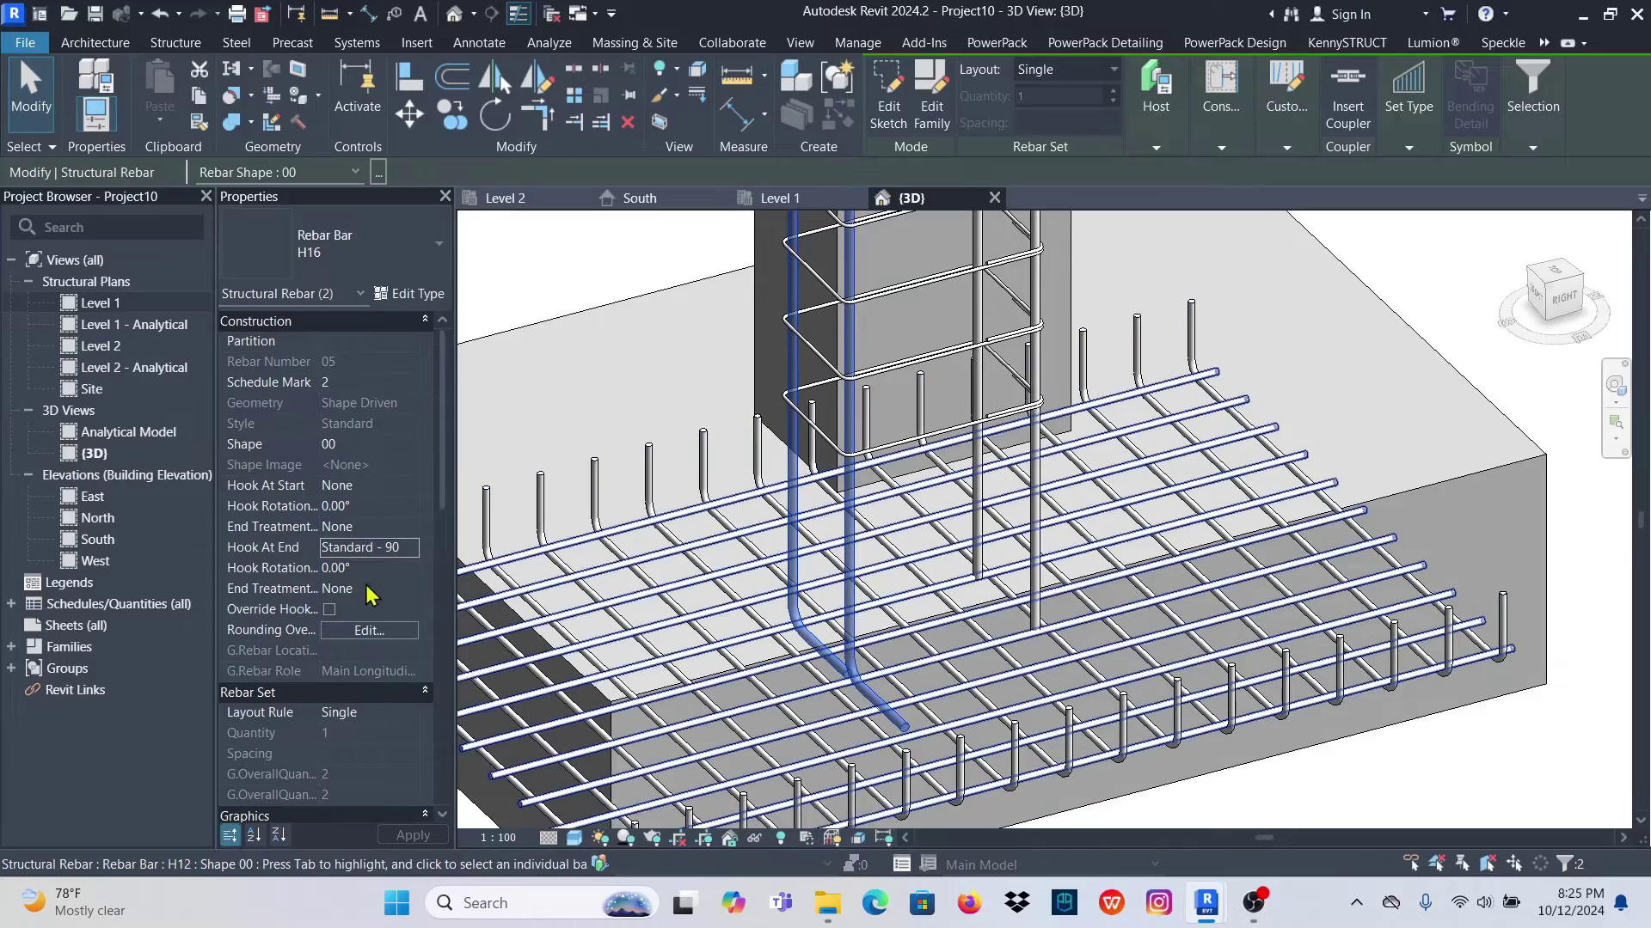
click(369, 568)
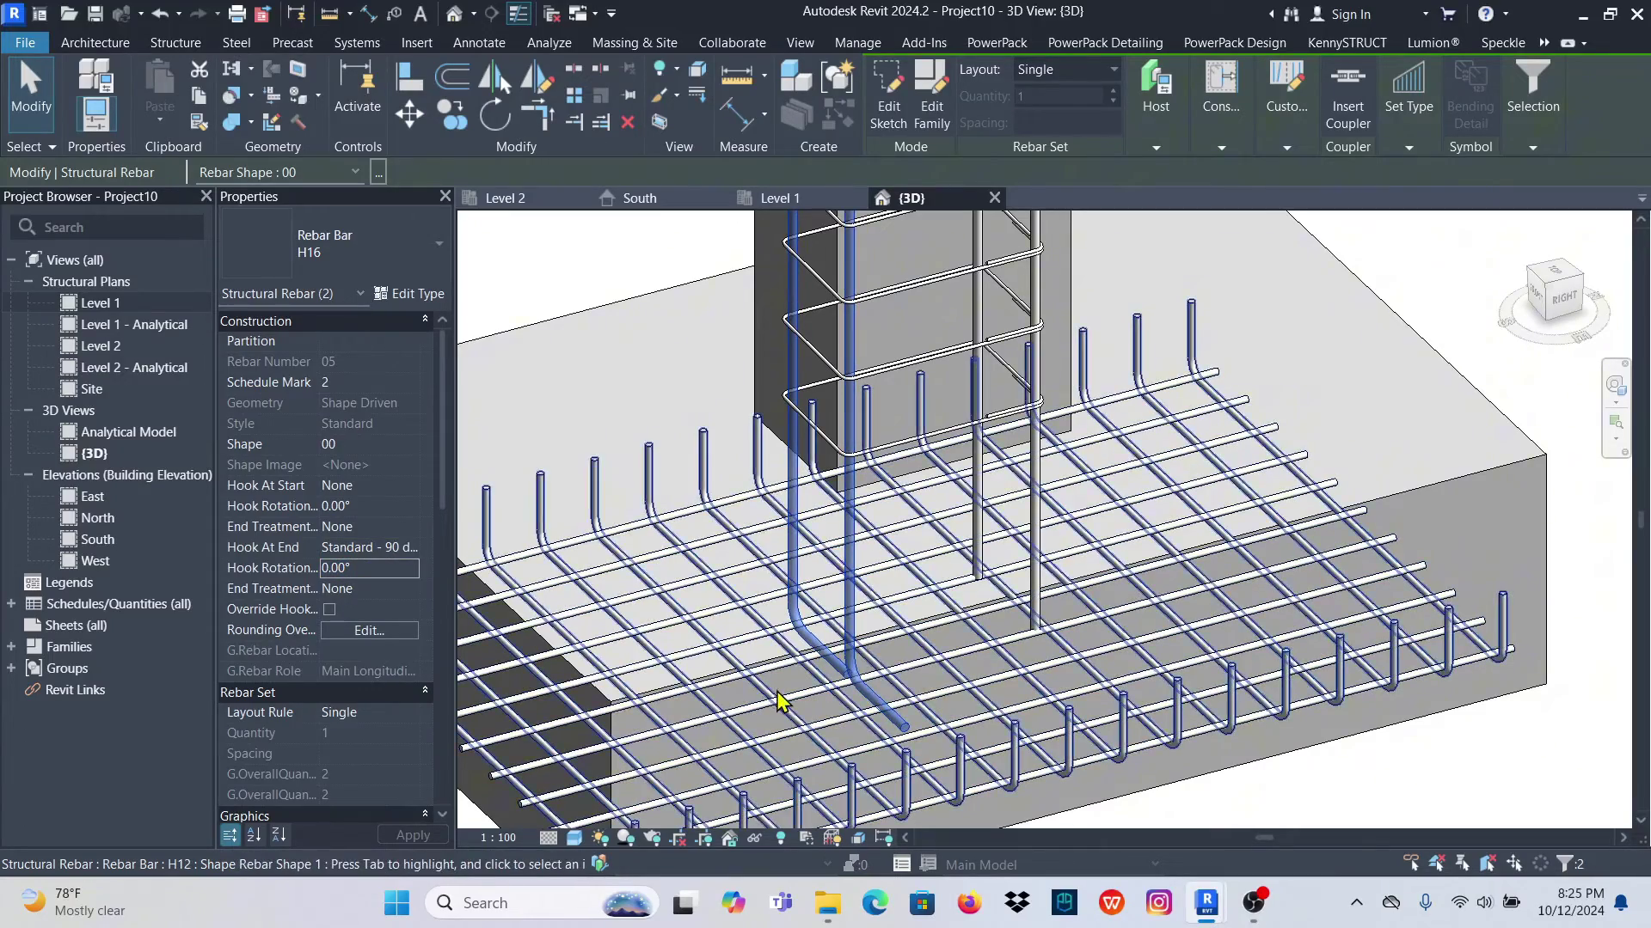
click(380, 571)
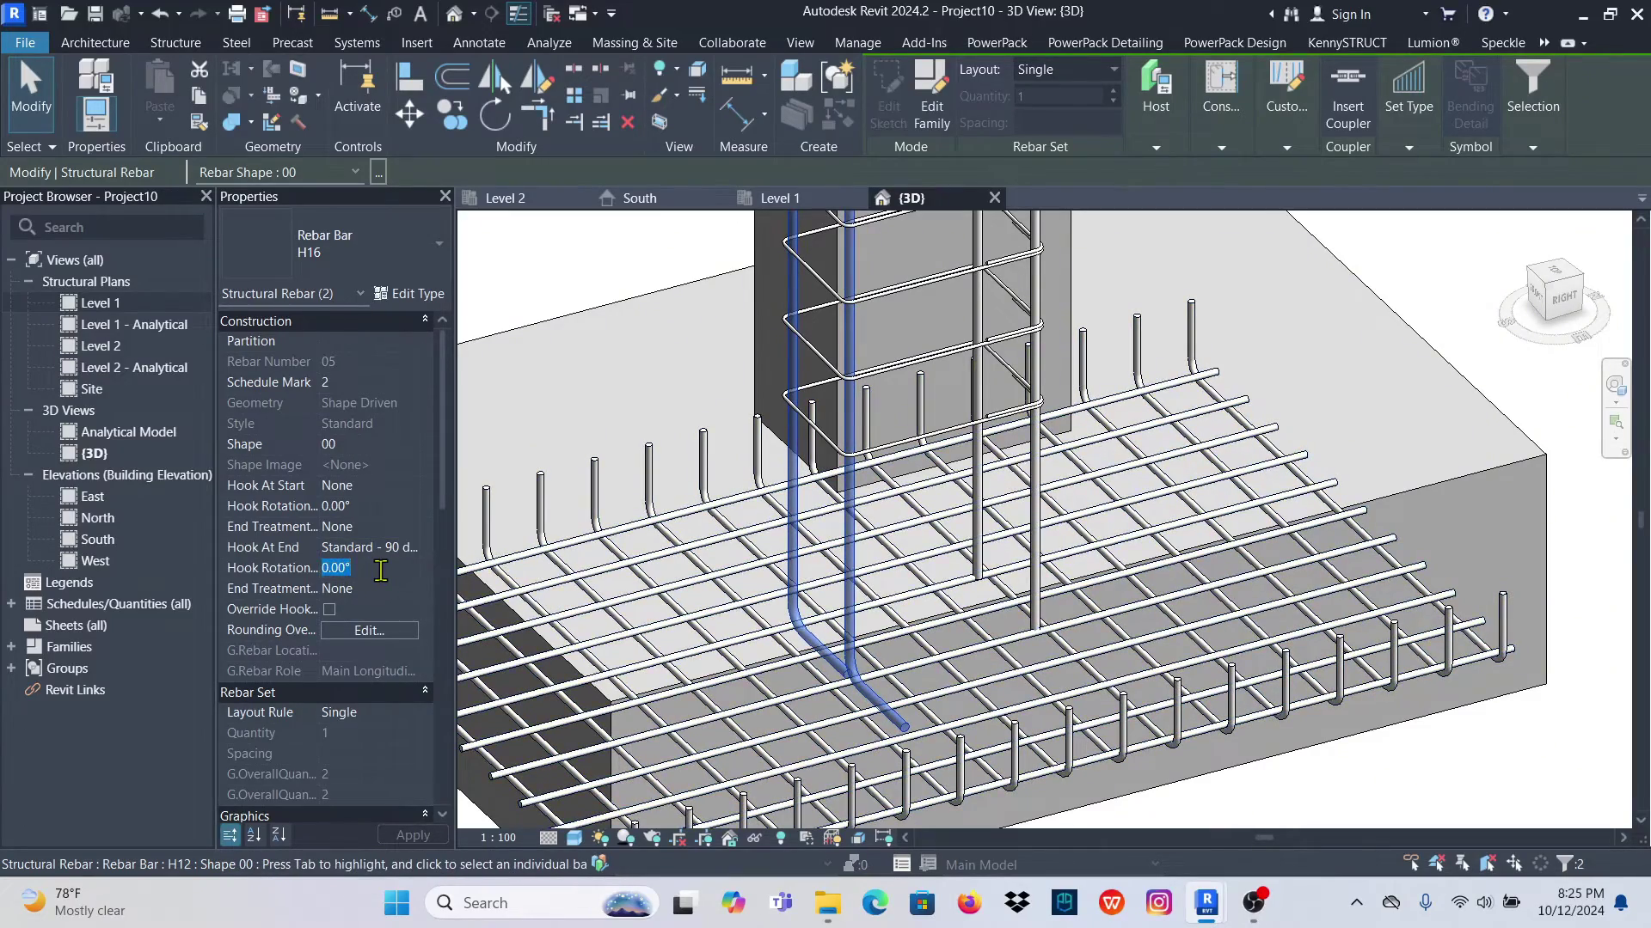
text(90)
key(Return)
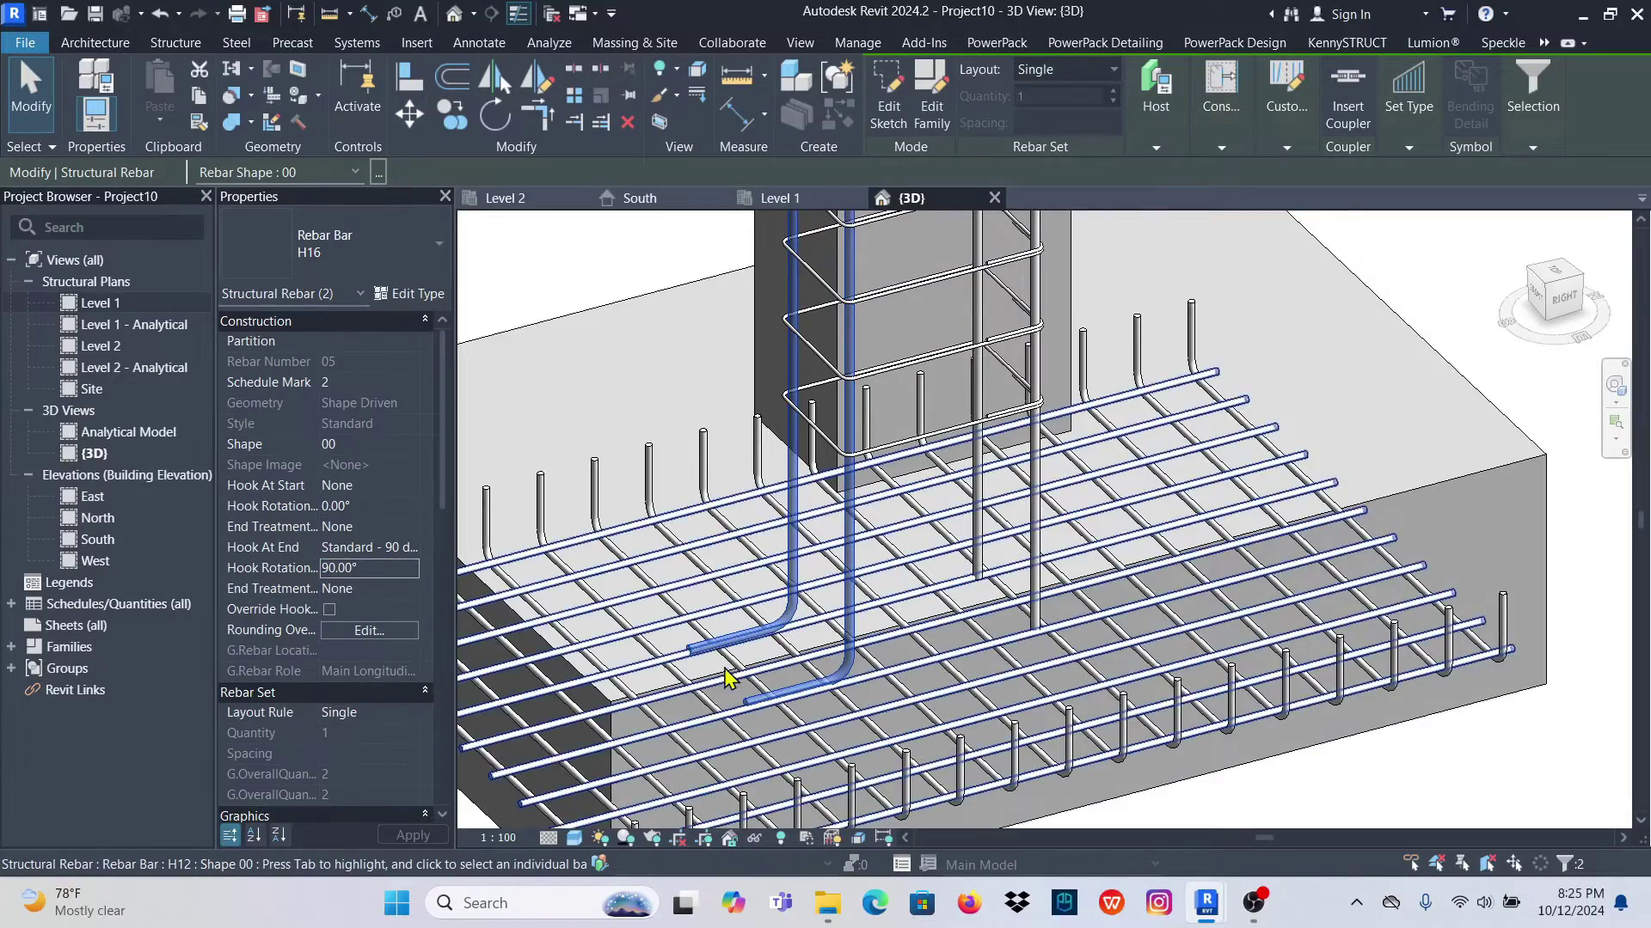
Set Hook At End to Standard - 90 deg. for the two H16 column bars nearest the column's back face
scroll(1015, 547, up, 2)
click(1042, 542)
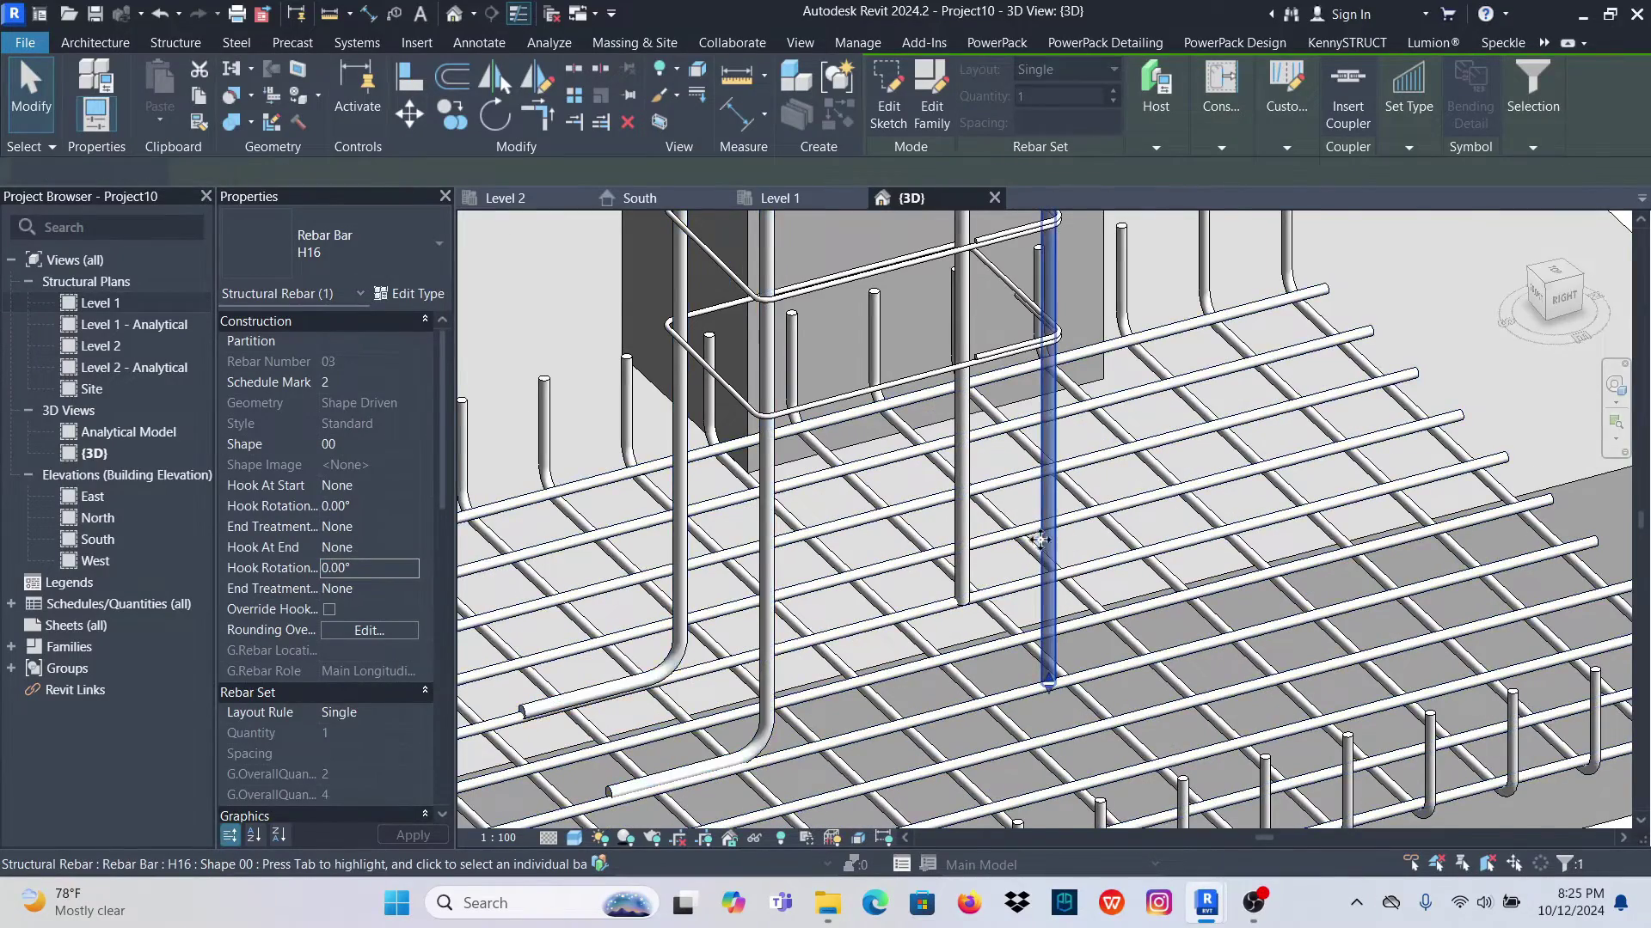
scroll(1041, 540, up, 1)
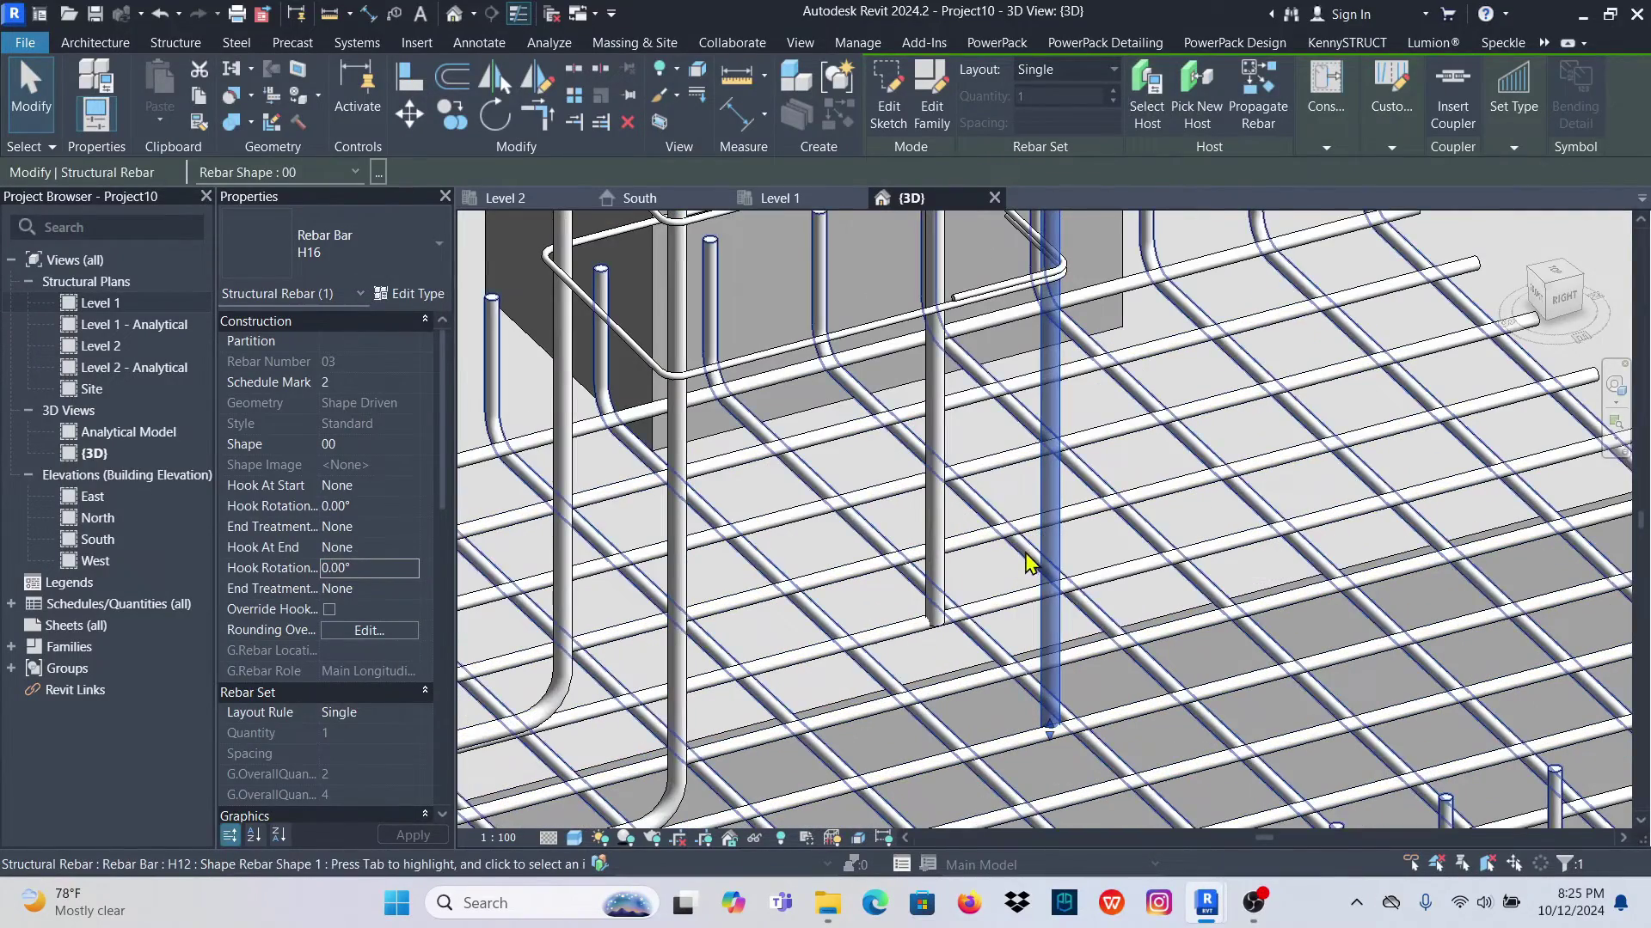
ctrl+click(936, 565)
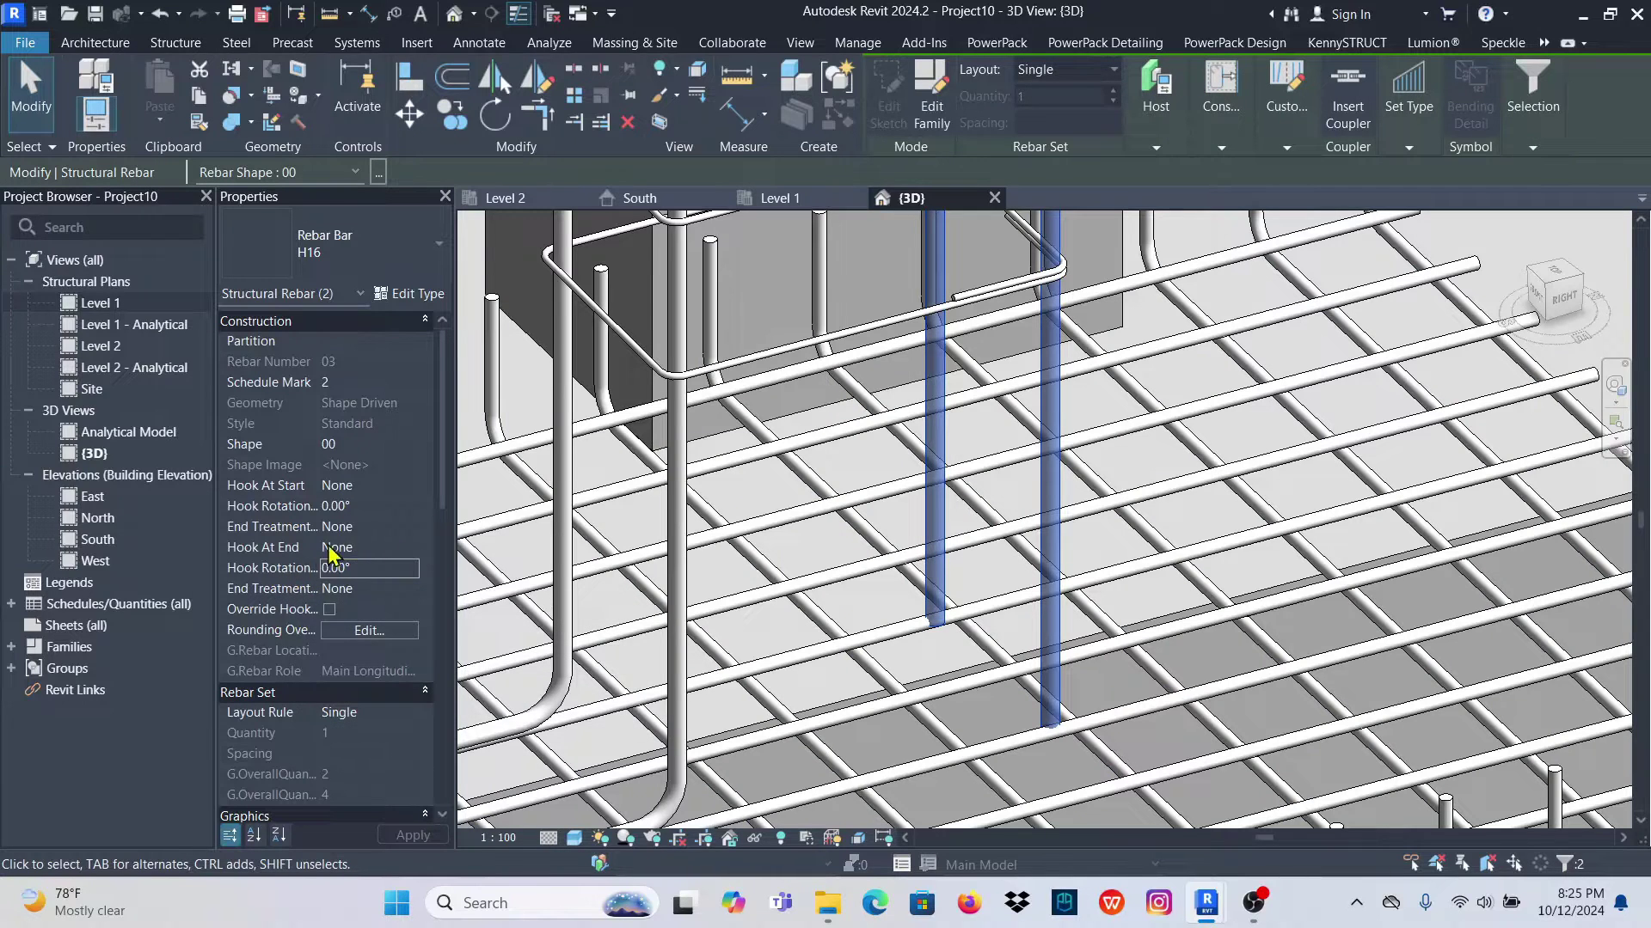
click(411, 548)
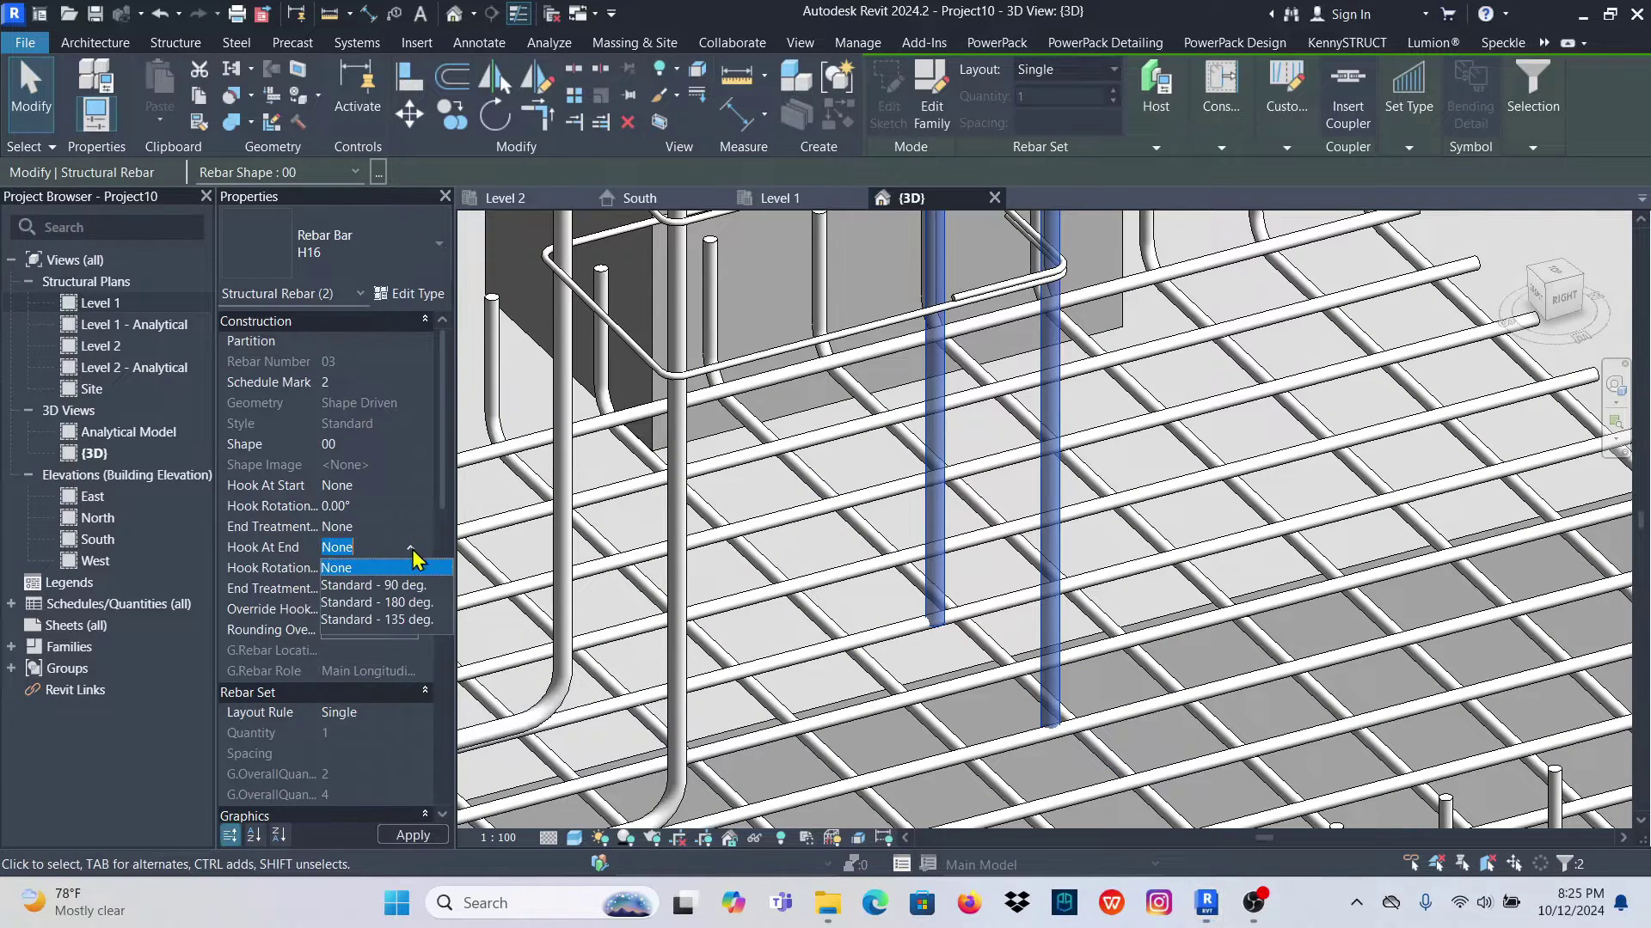
click(409, 586)
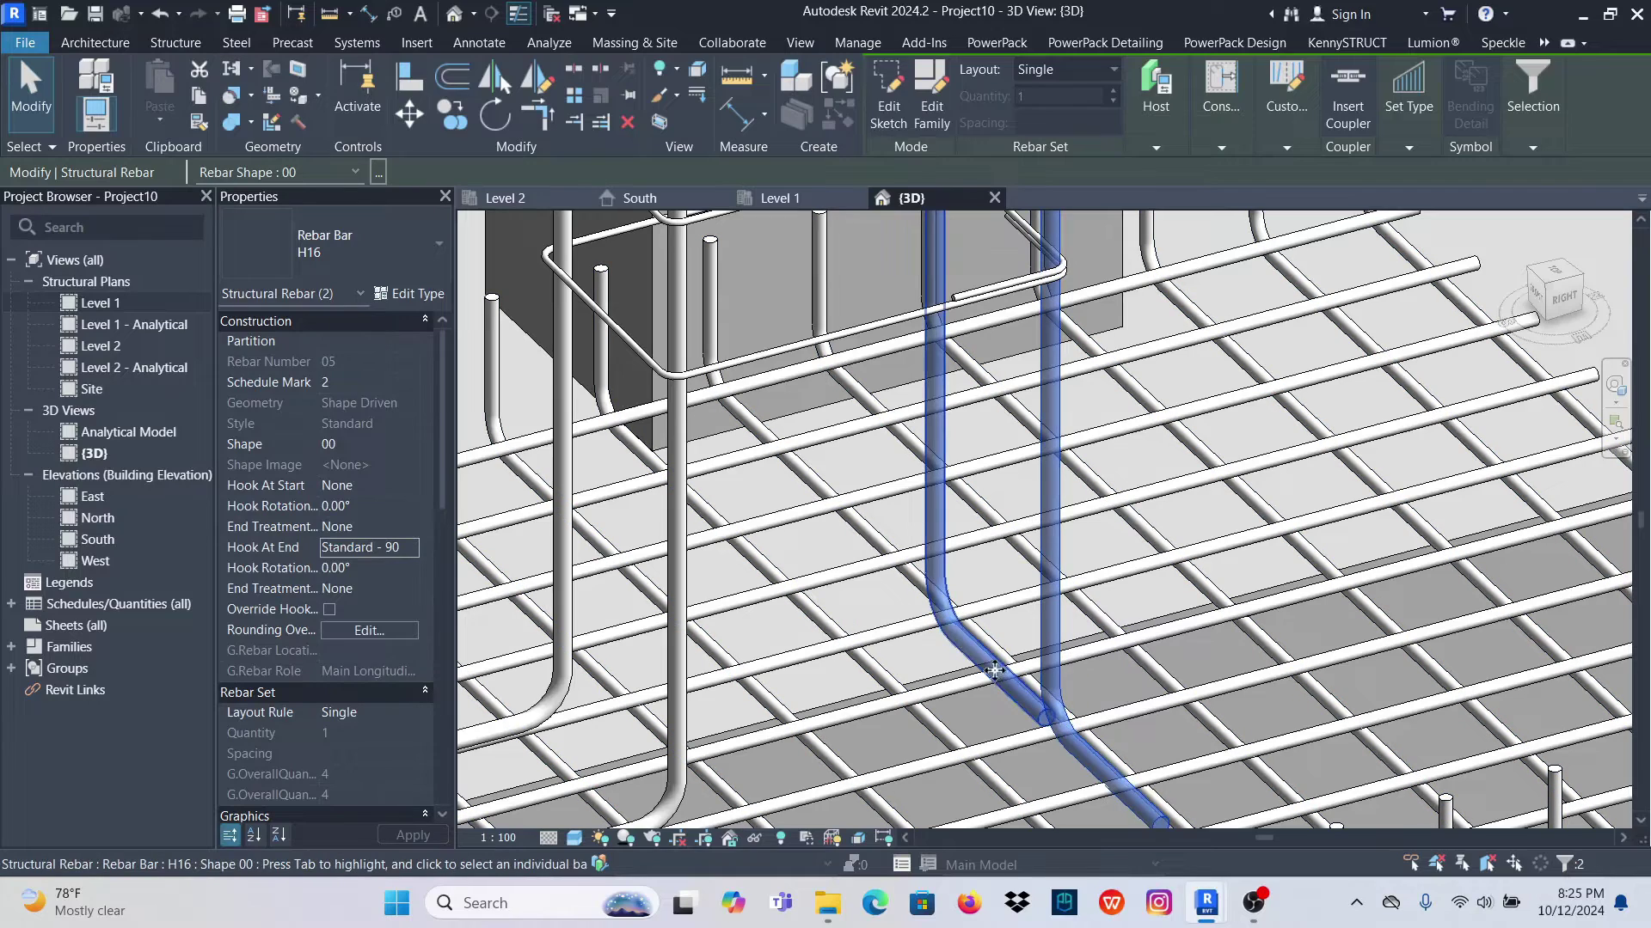
Try an end hook rotation of 45° on the two H16 column bars nearest the back face
click(367, 570)
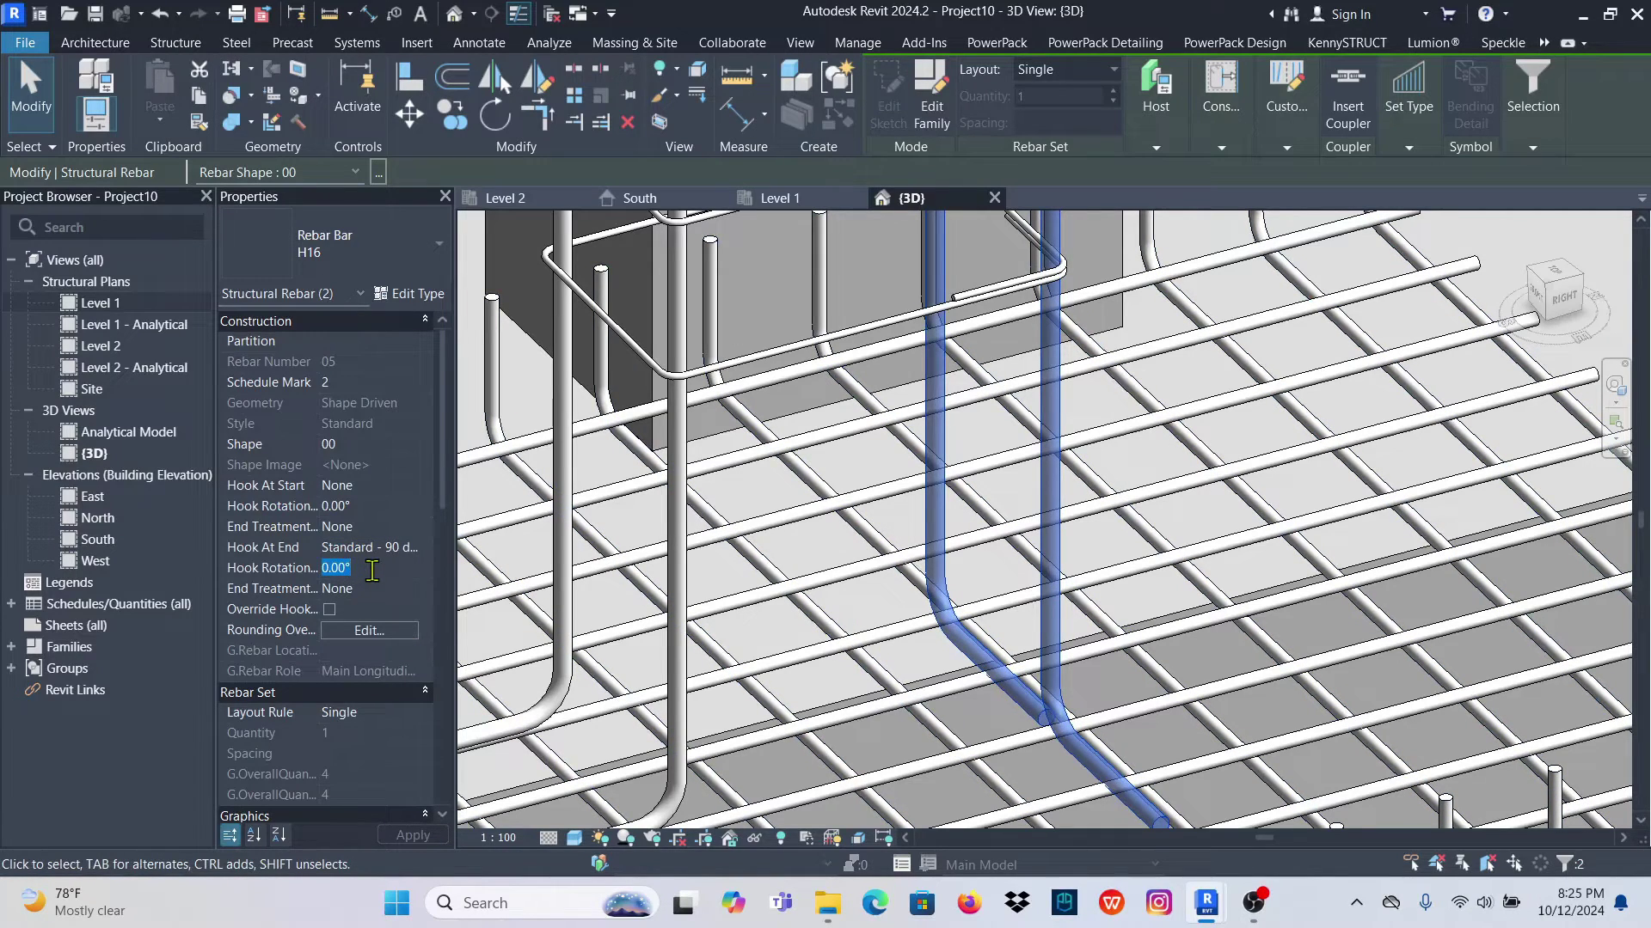
text(45)
key(Return)
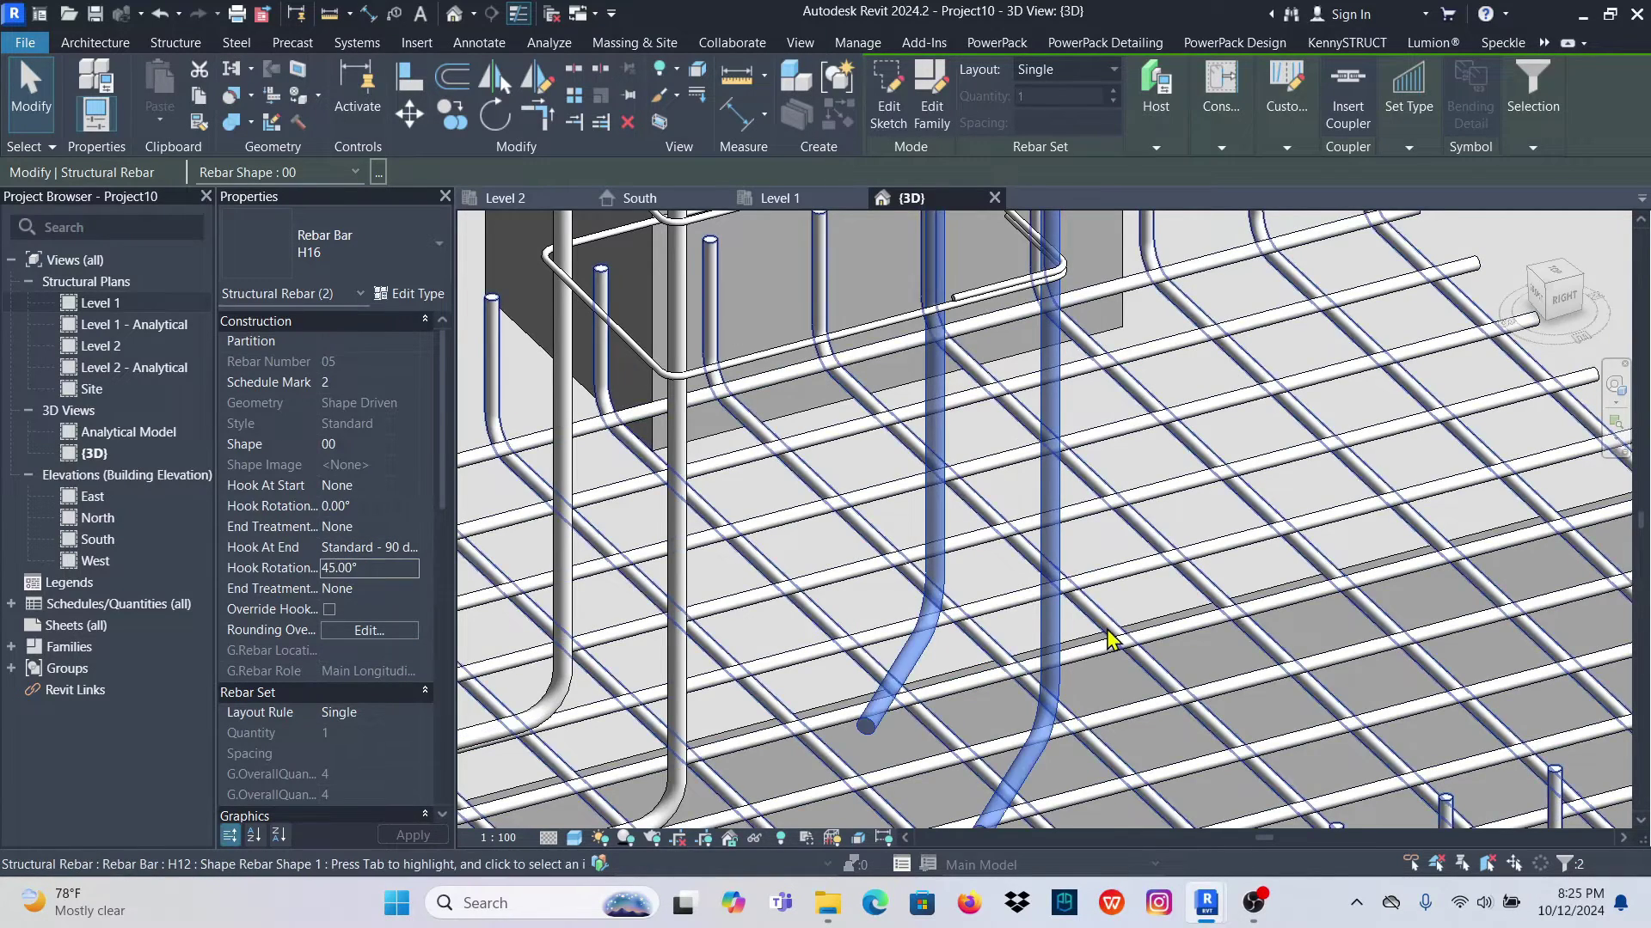
key(Escape)
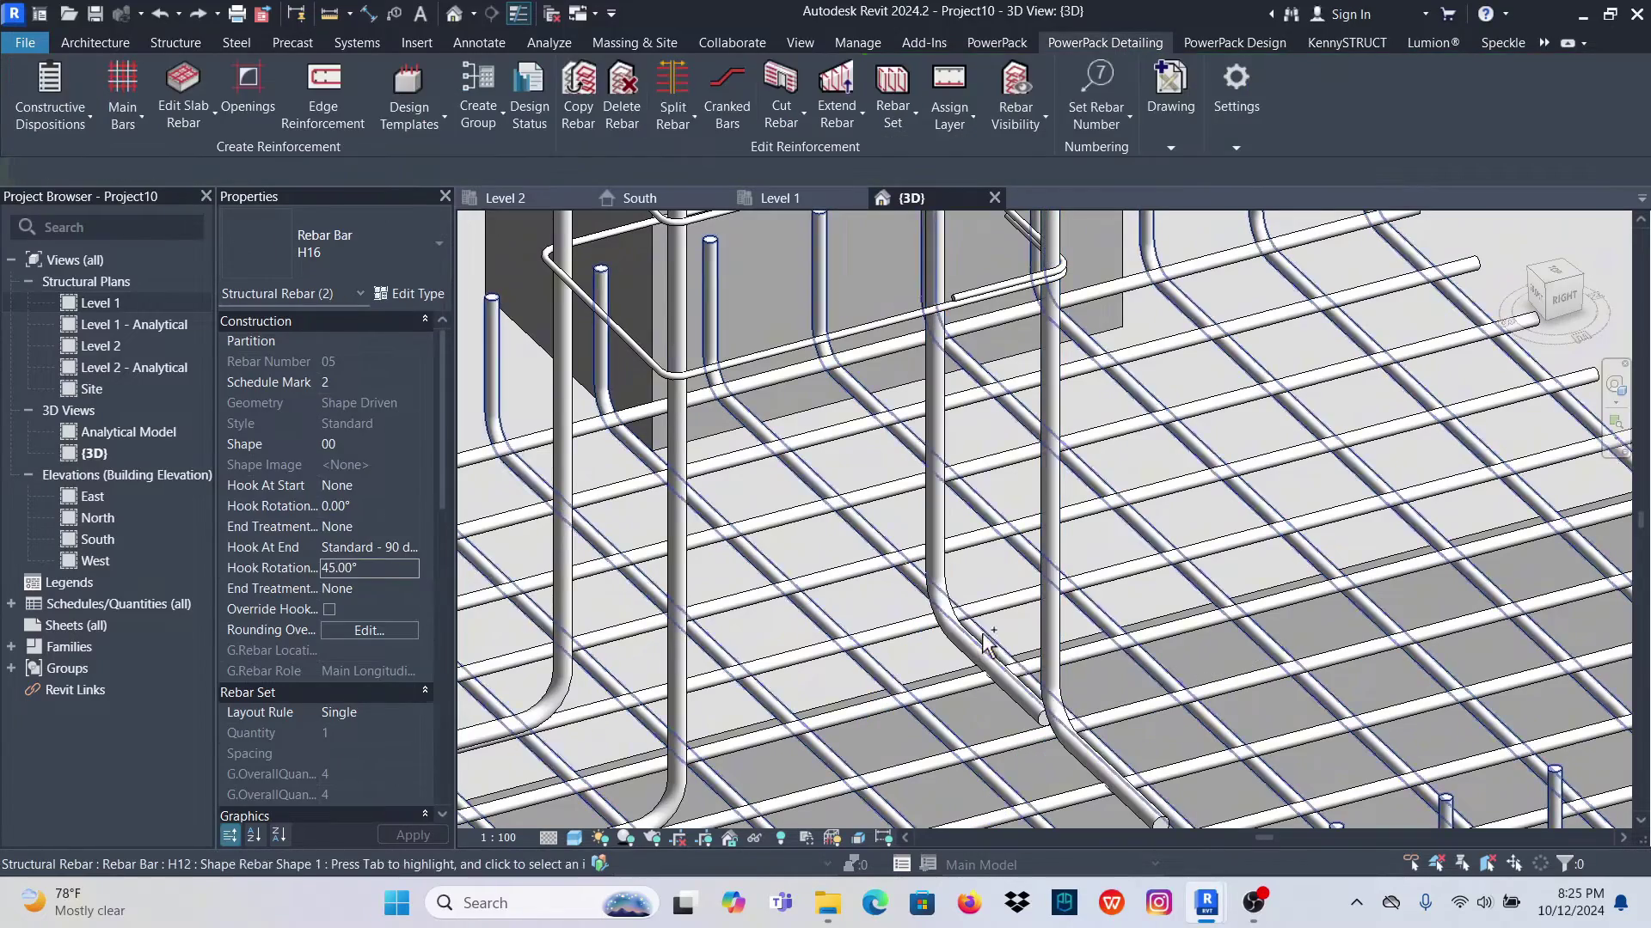
scroll(1056, 726, down, 3)
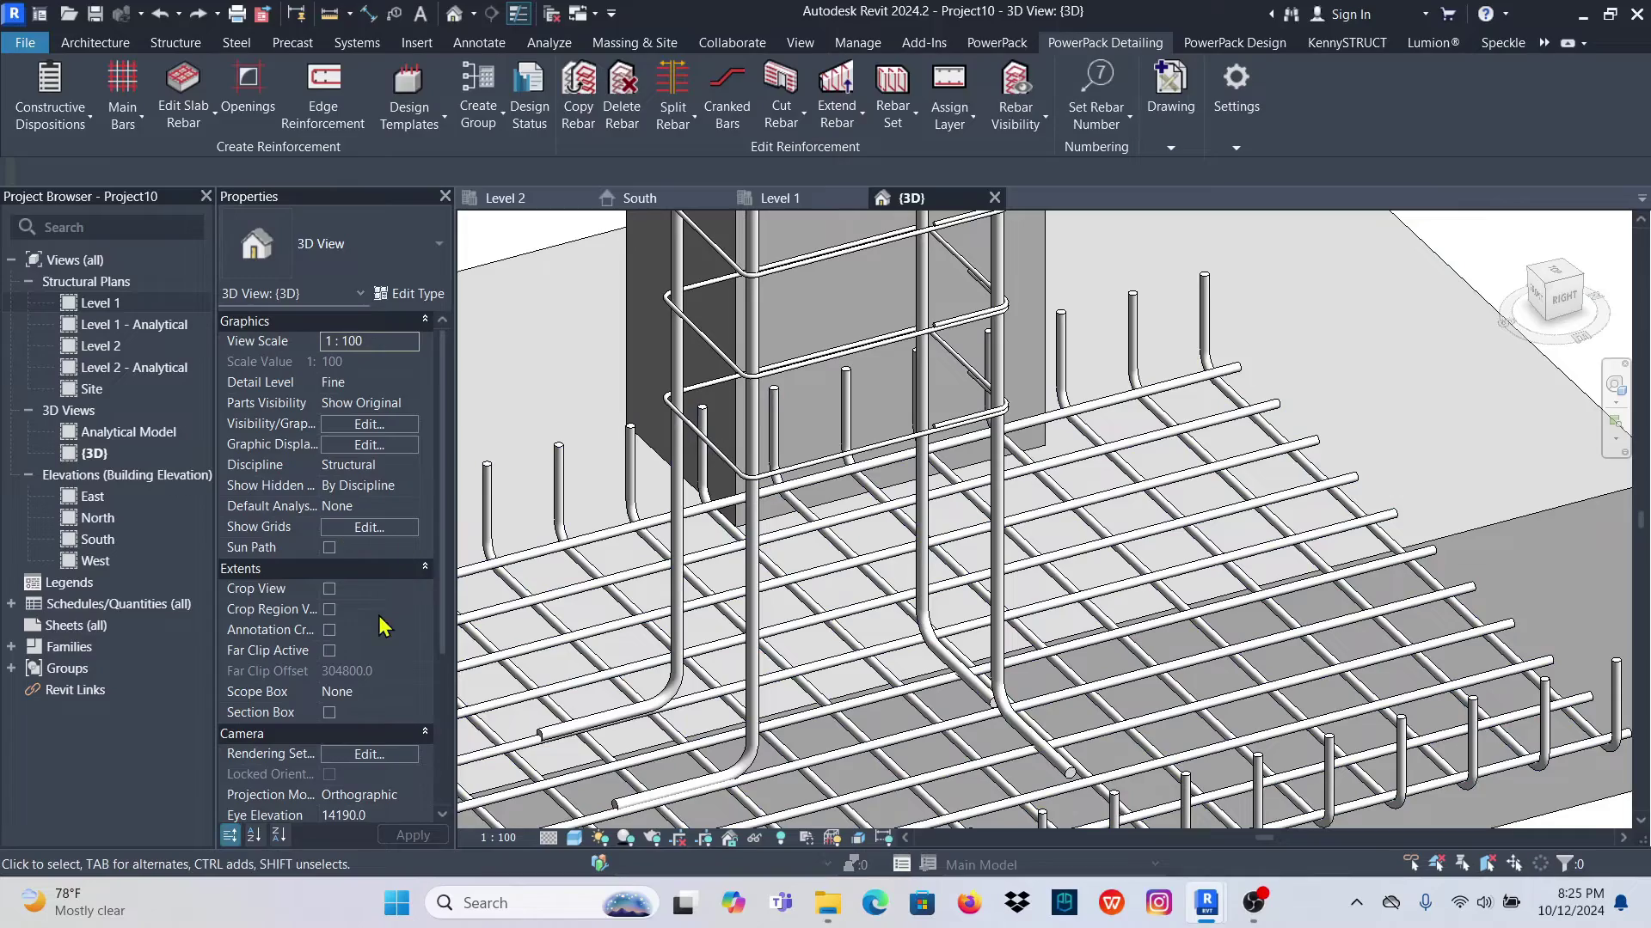
Reselect the two back column bars and try the 45° end hook rotation again
click(999, 640)
scroll(971, 634, up, 4)
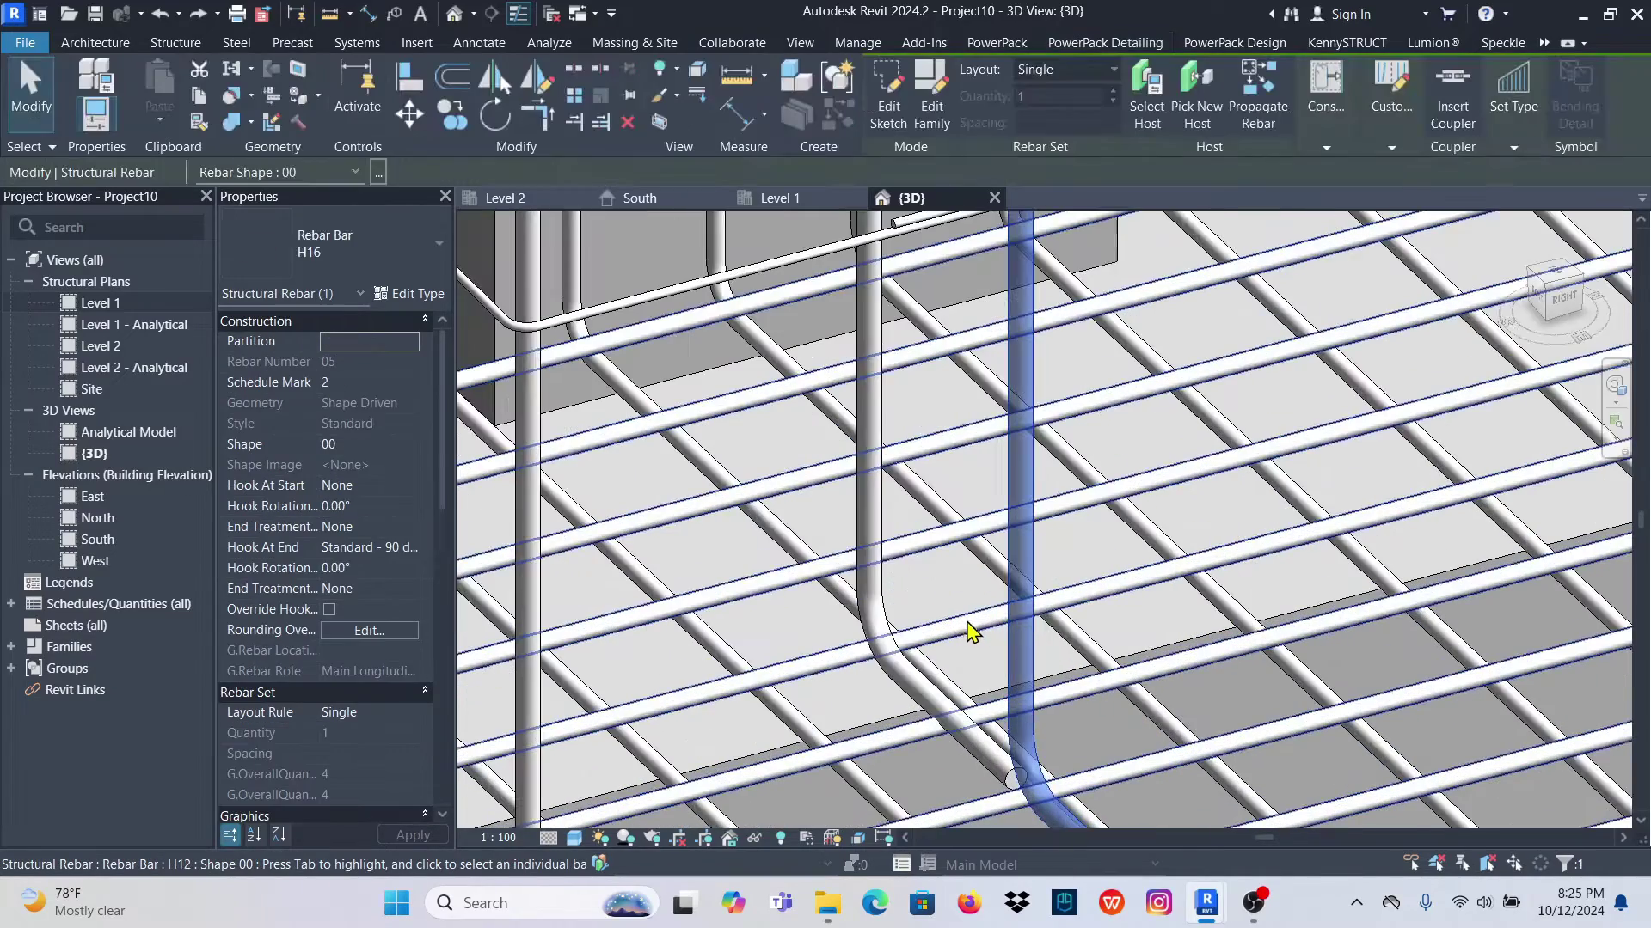
ctrl+click(875, 594)
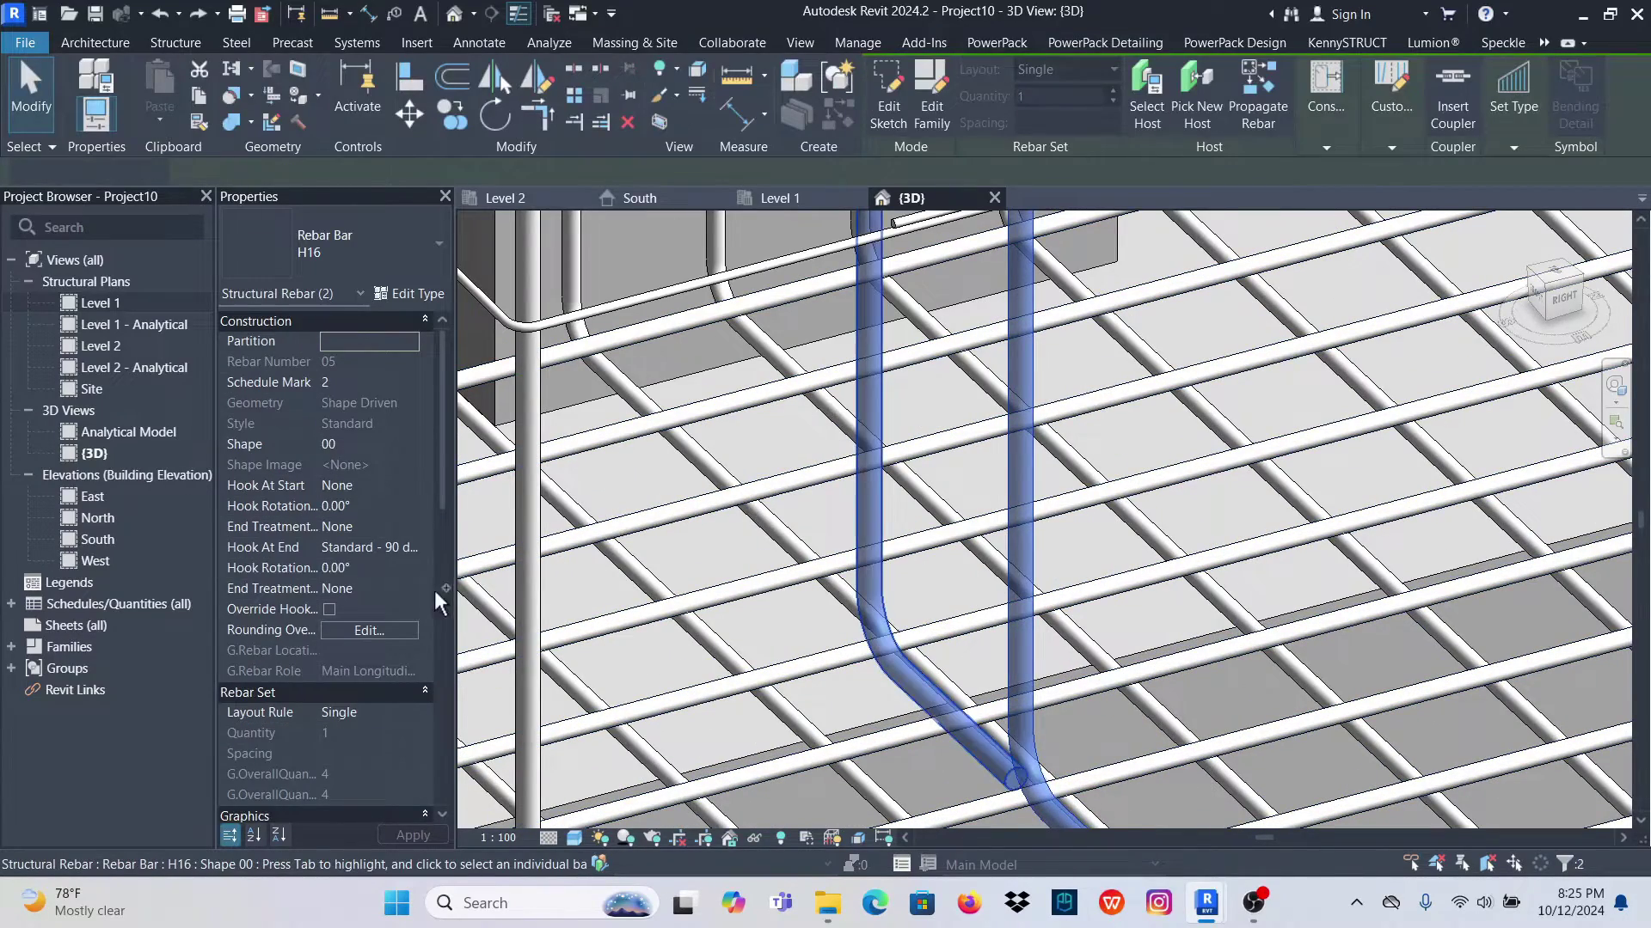
scroll(615, 590, down, 1)
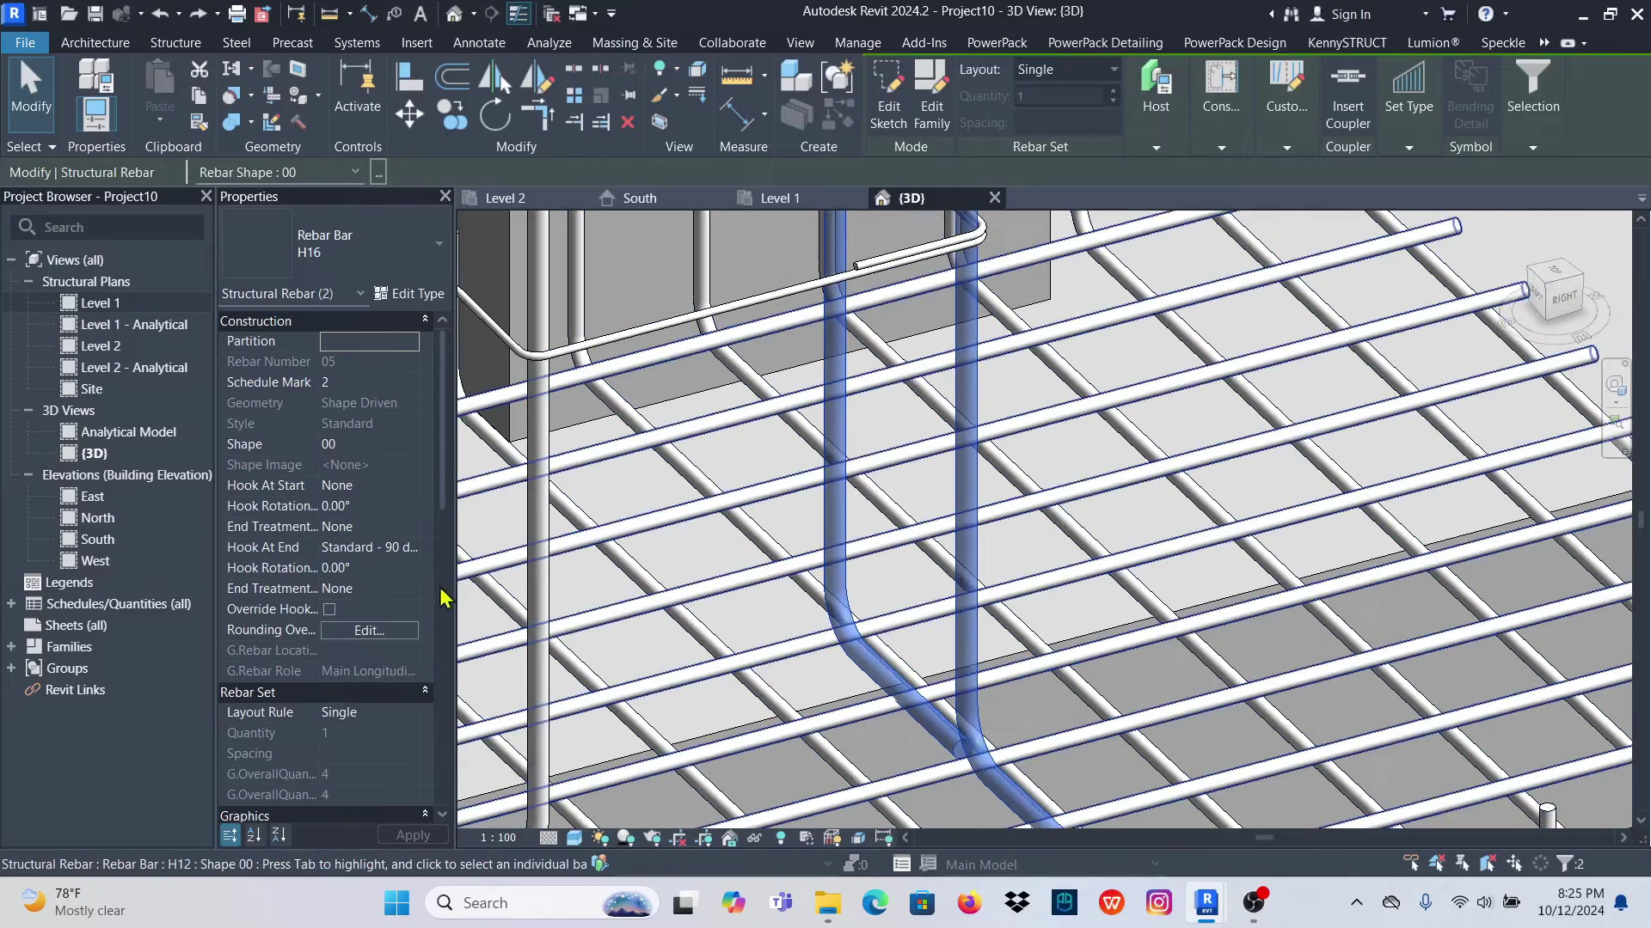
click(361, 568)
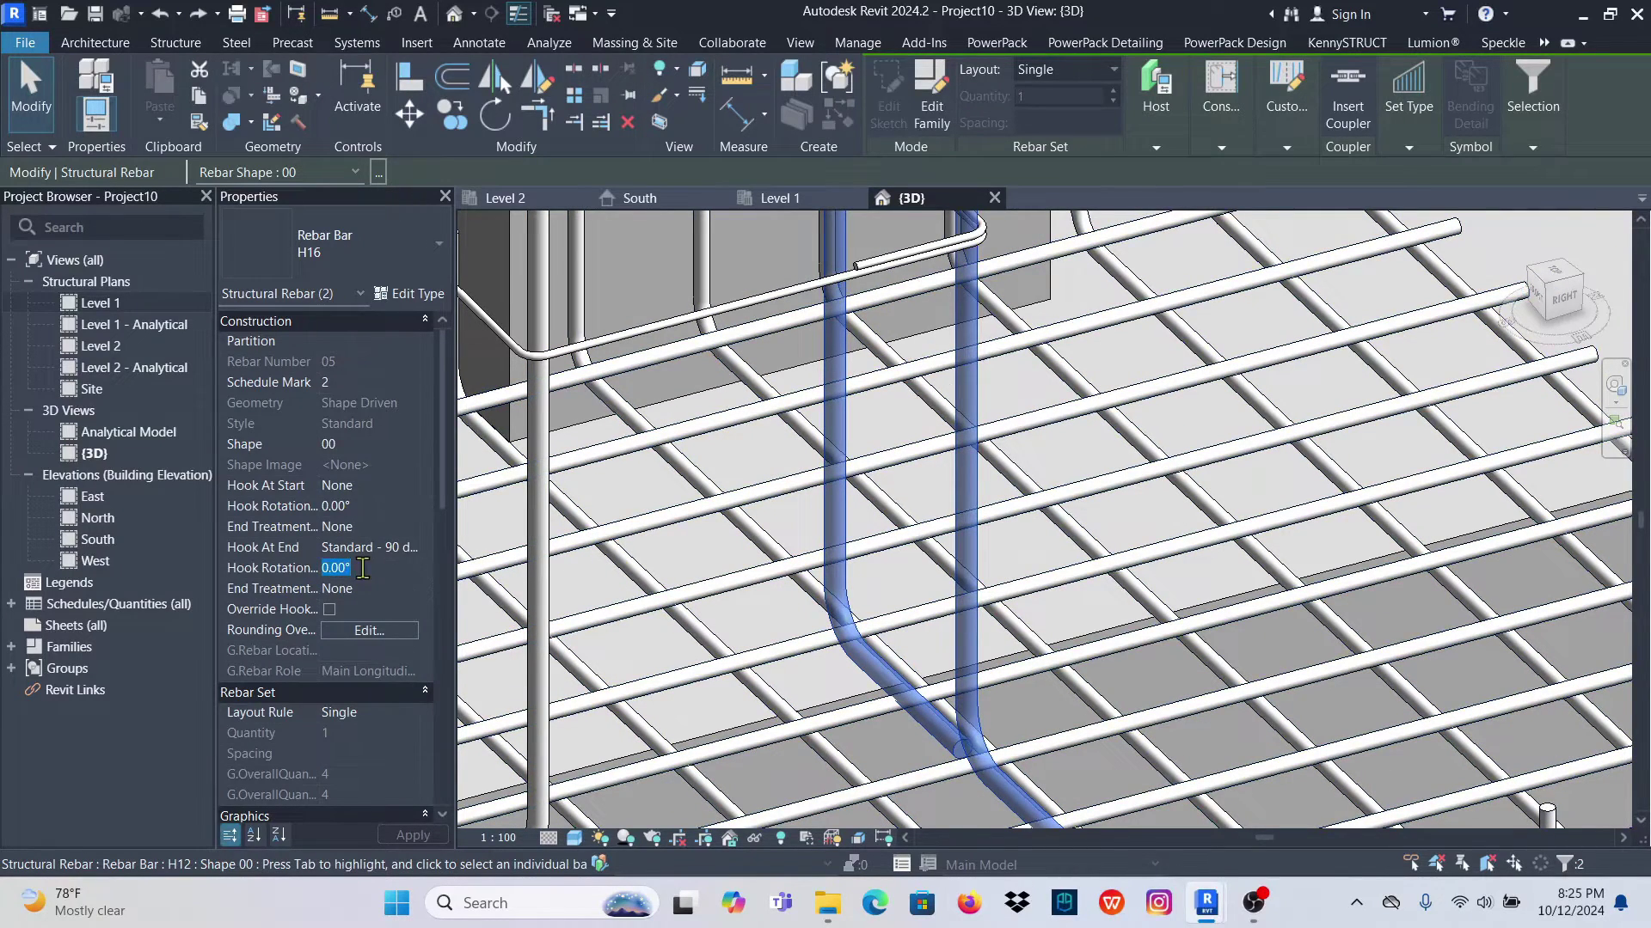
text(45)
scroll(1324, 576, down, 3)
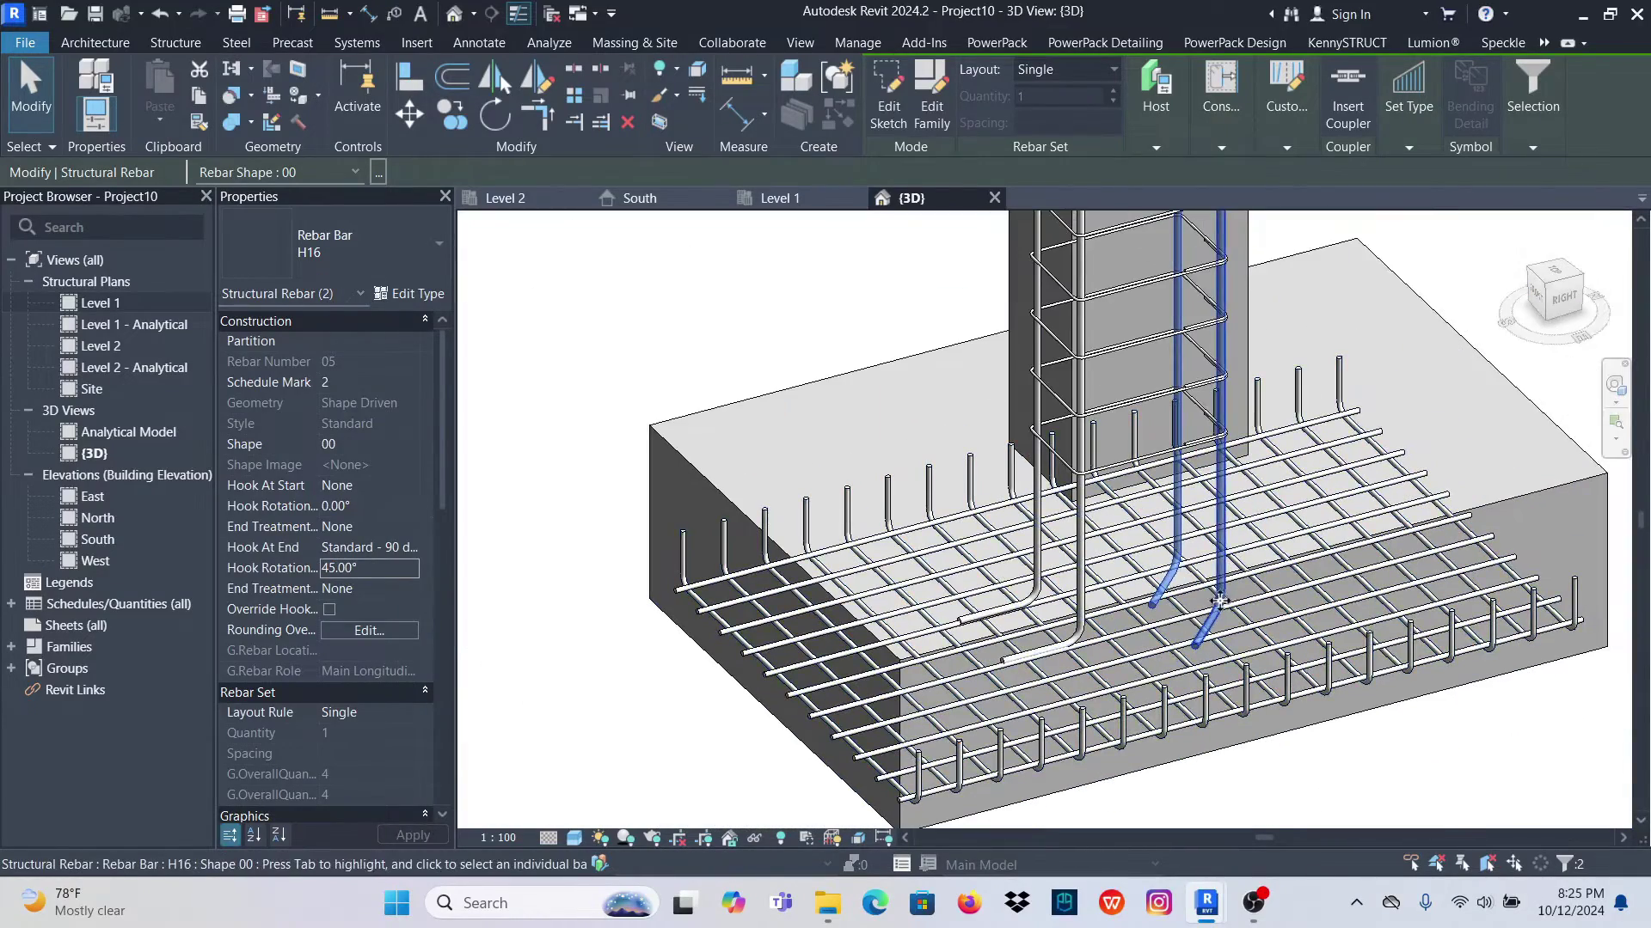
mouse_move(1318, 590)
shift+middle_down()
mouse_move(1202, 606)
mouse_move(1319, 593)
shift+middle_up()
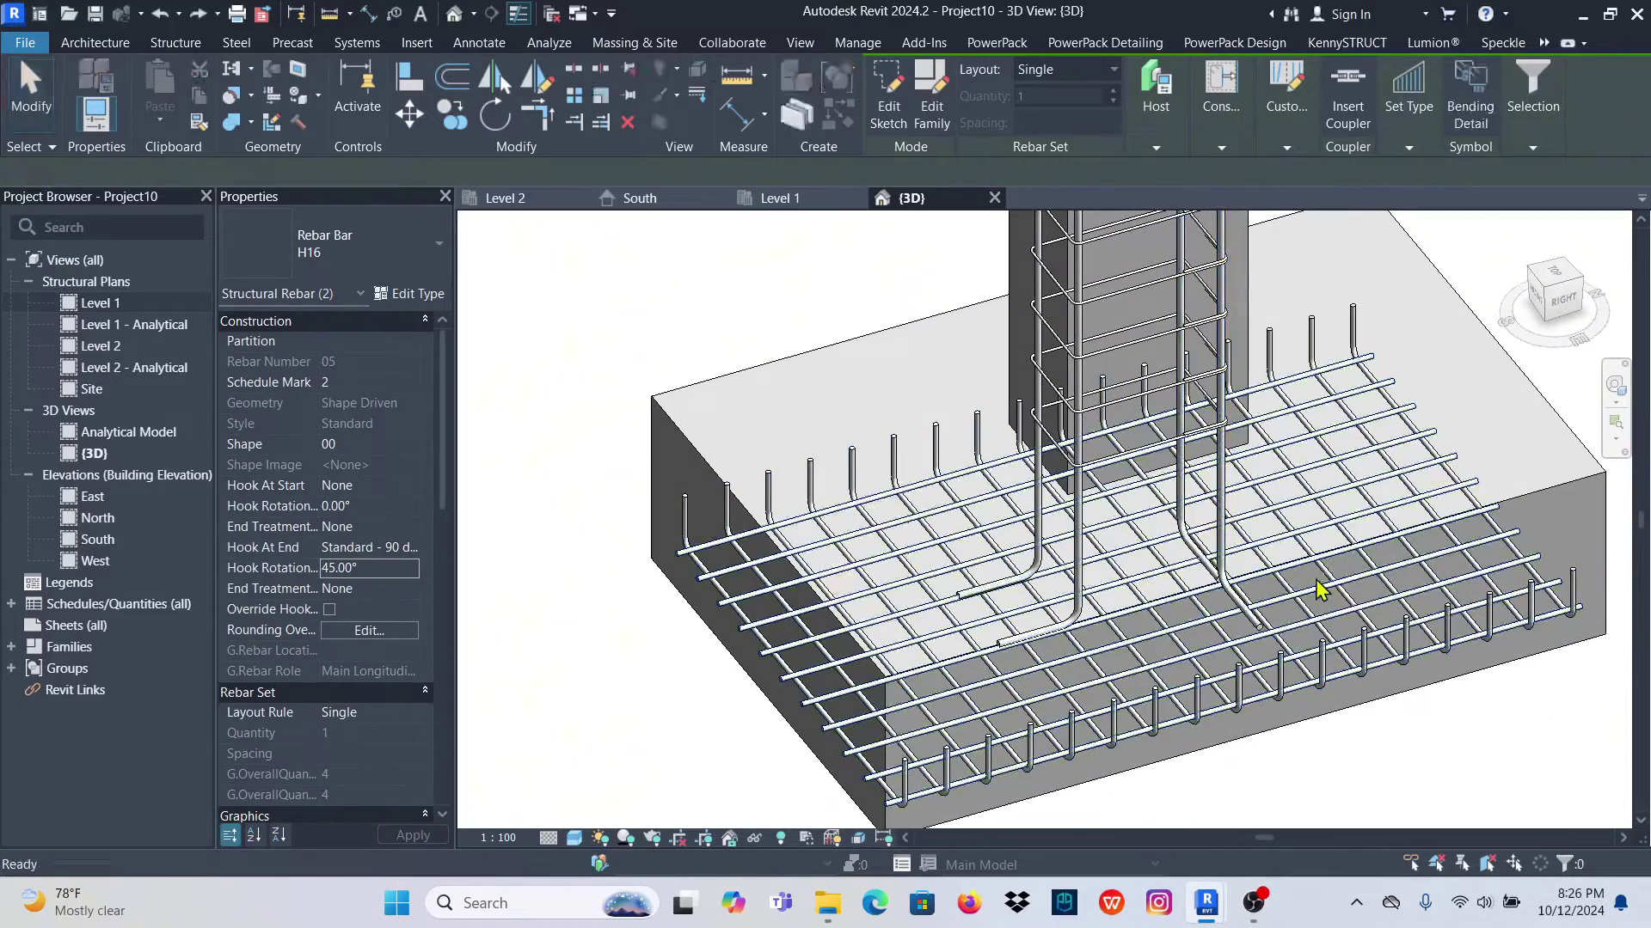
key(Escape)
scroll(1247, 554, up, 5)
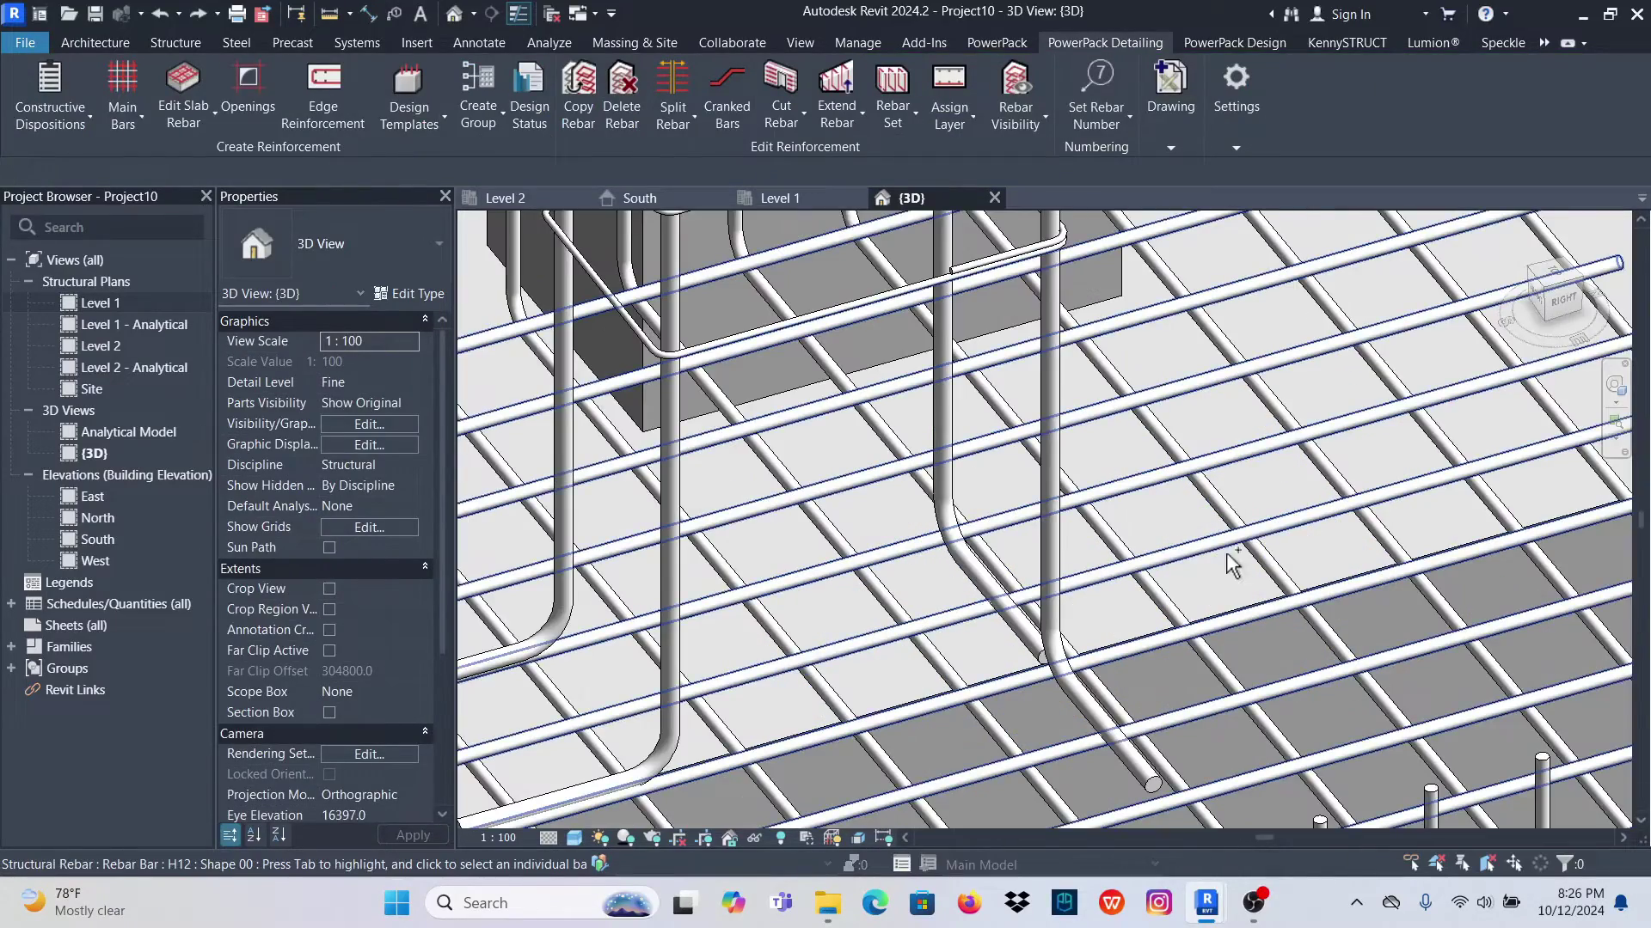
Set Hook At End to Standard - 90 deg. for only the back H16 column bar nearest the column's right face
click(1056, 558)
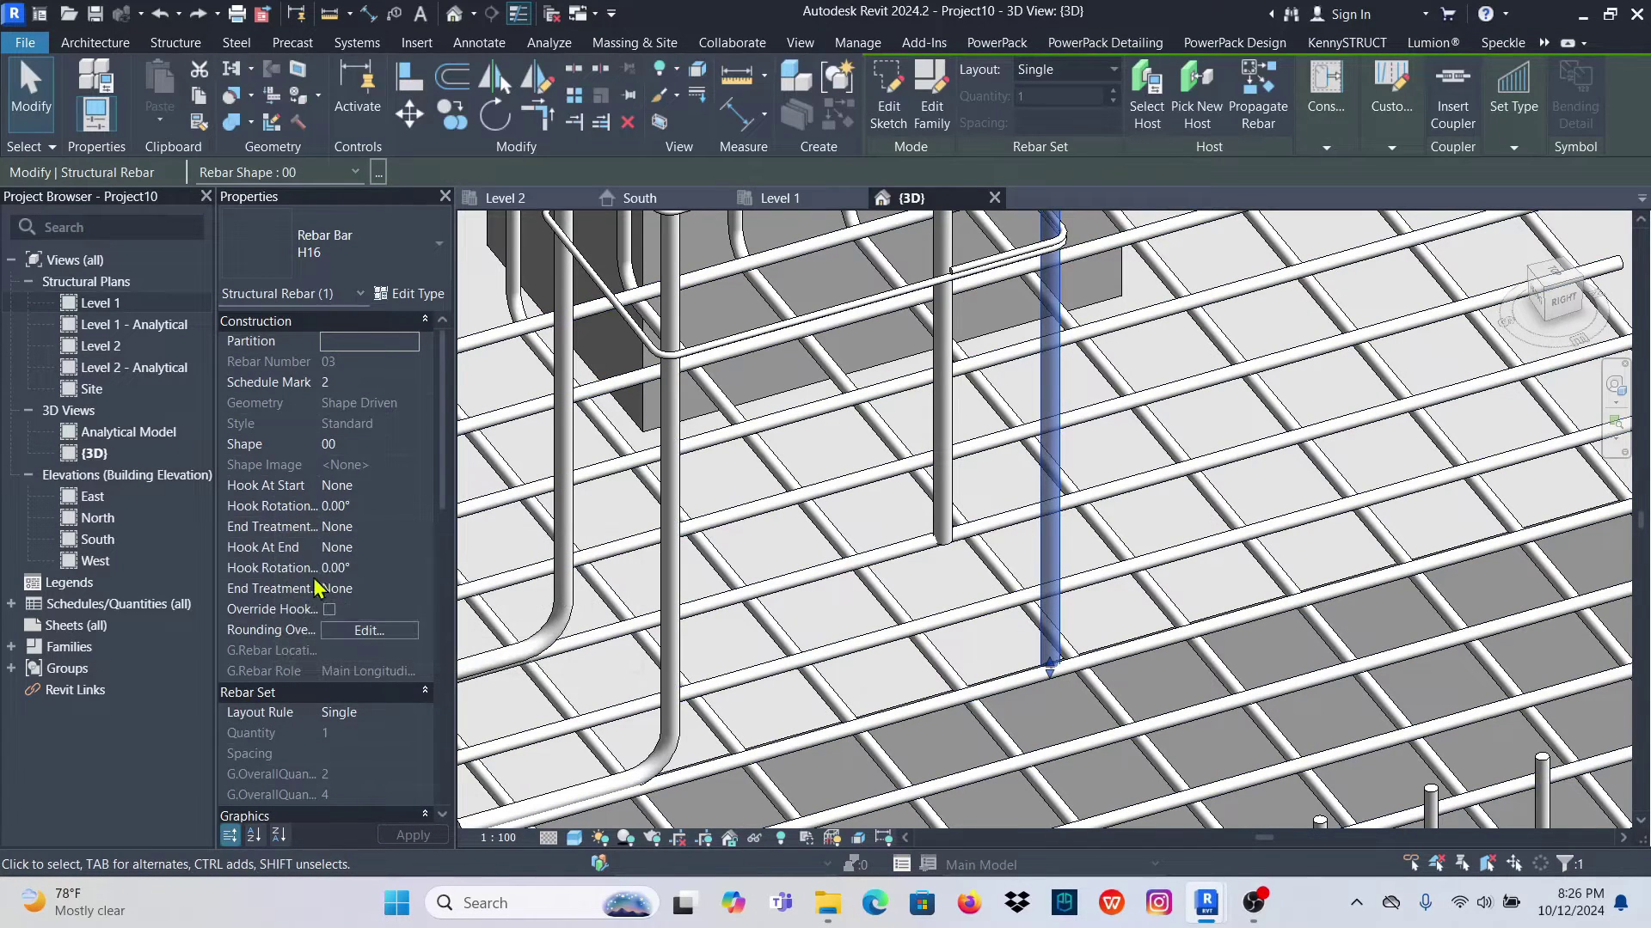
click(376, 551)
click(412, 551)
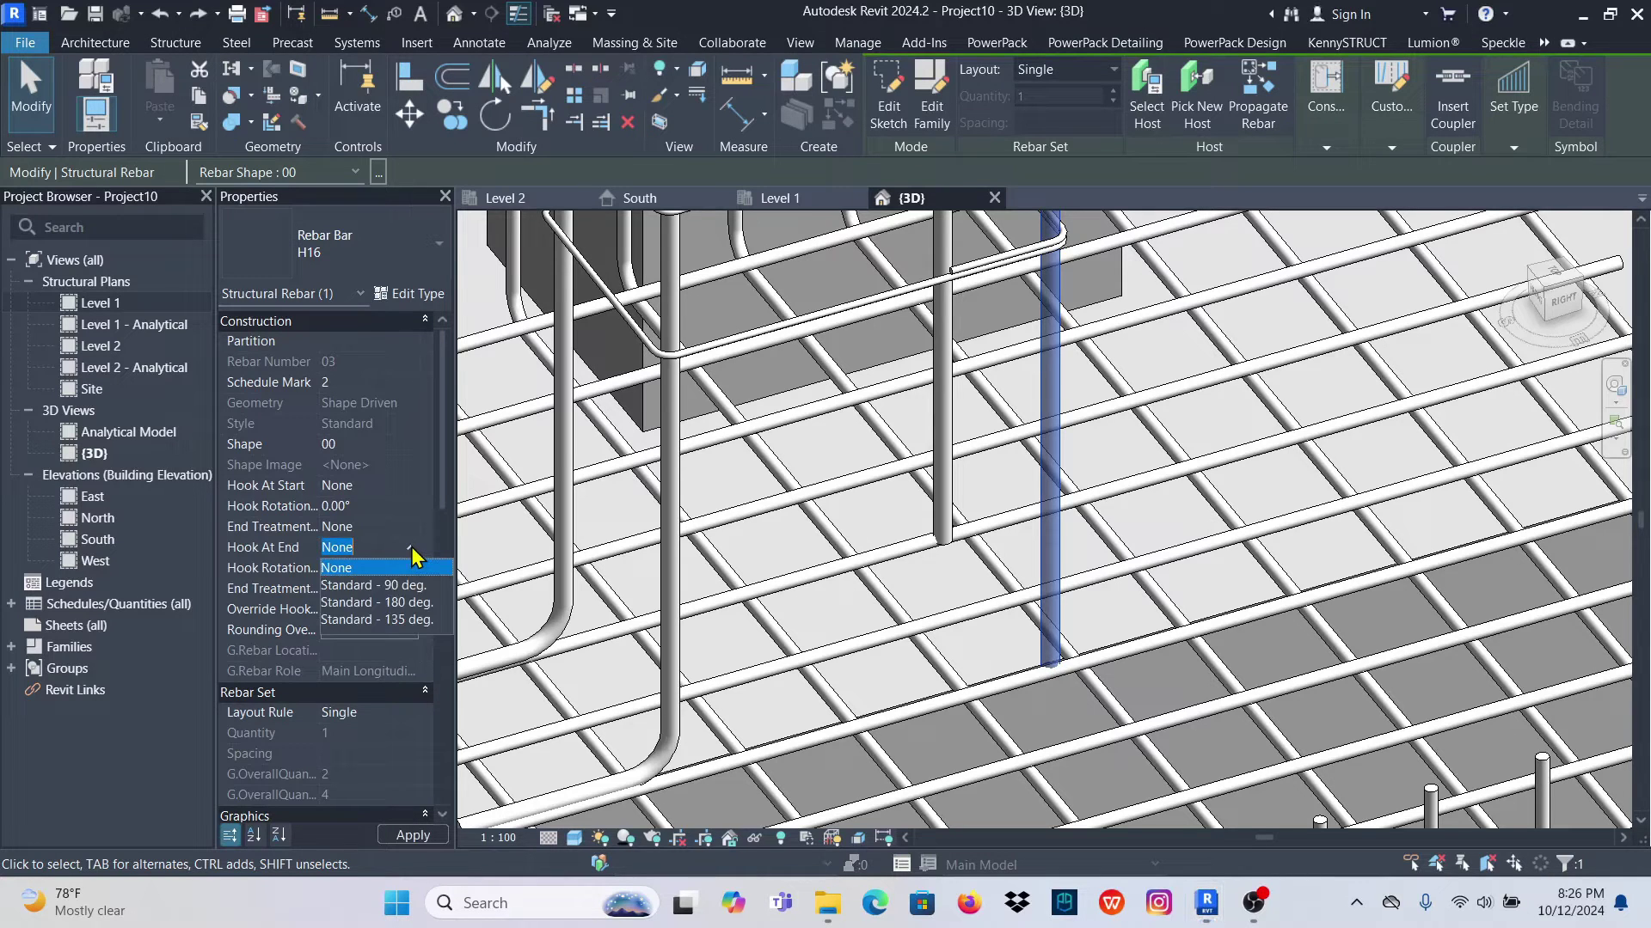
click(404, 593)
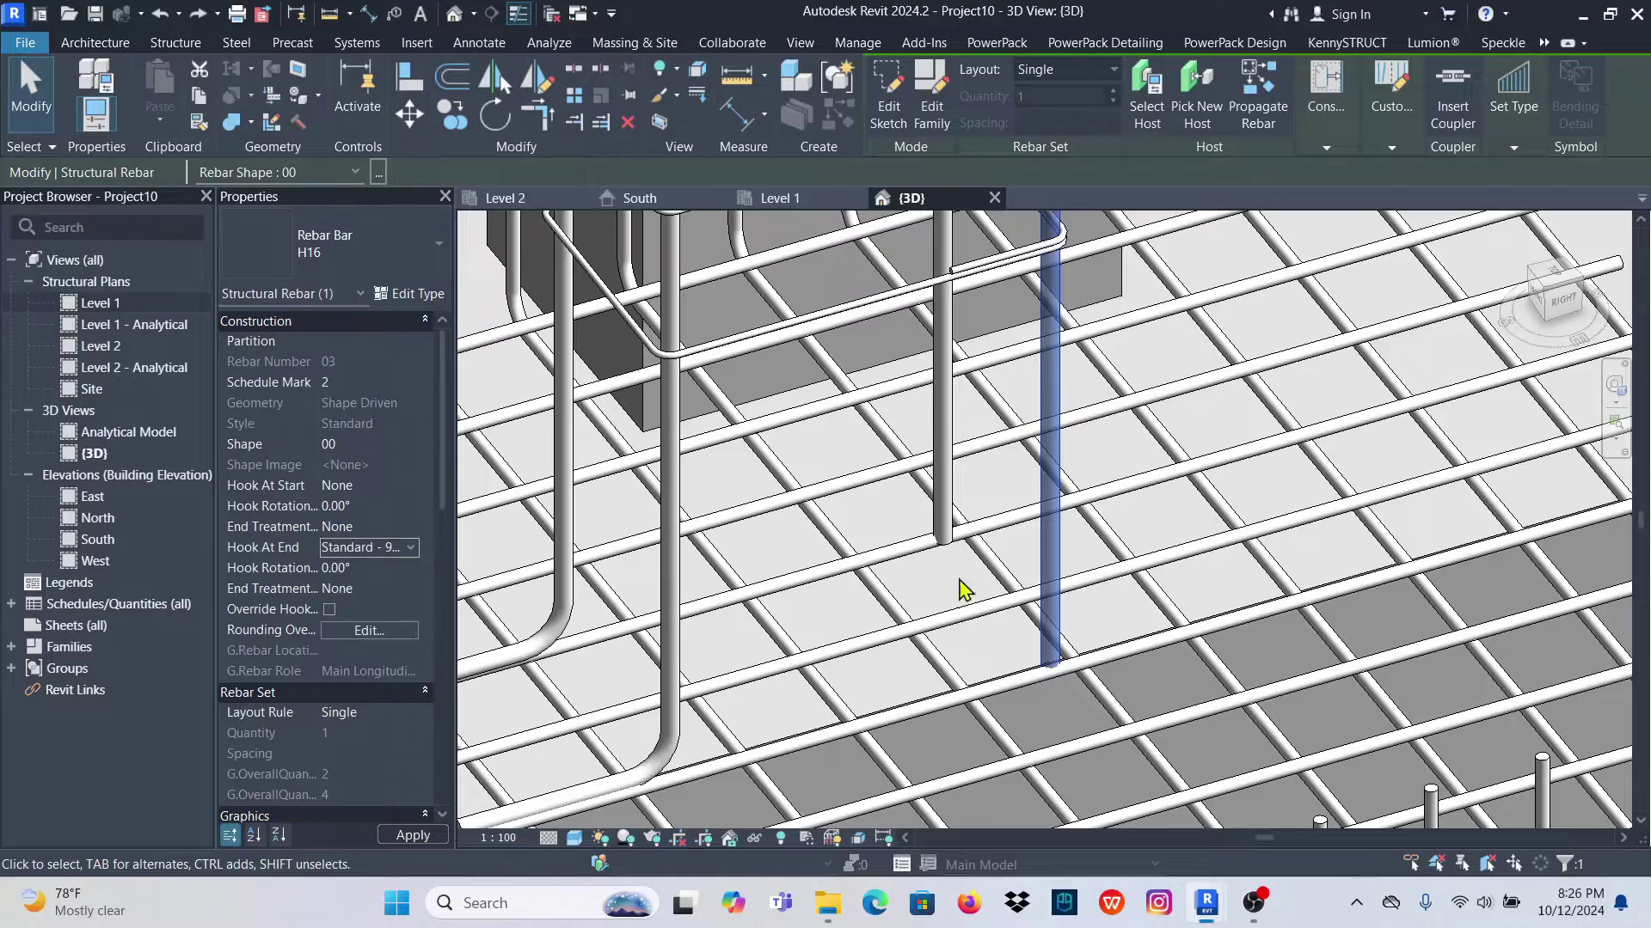
scroll(1079, 707, down, 2)
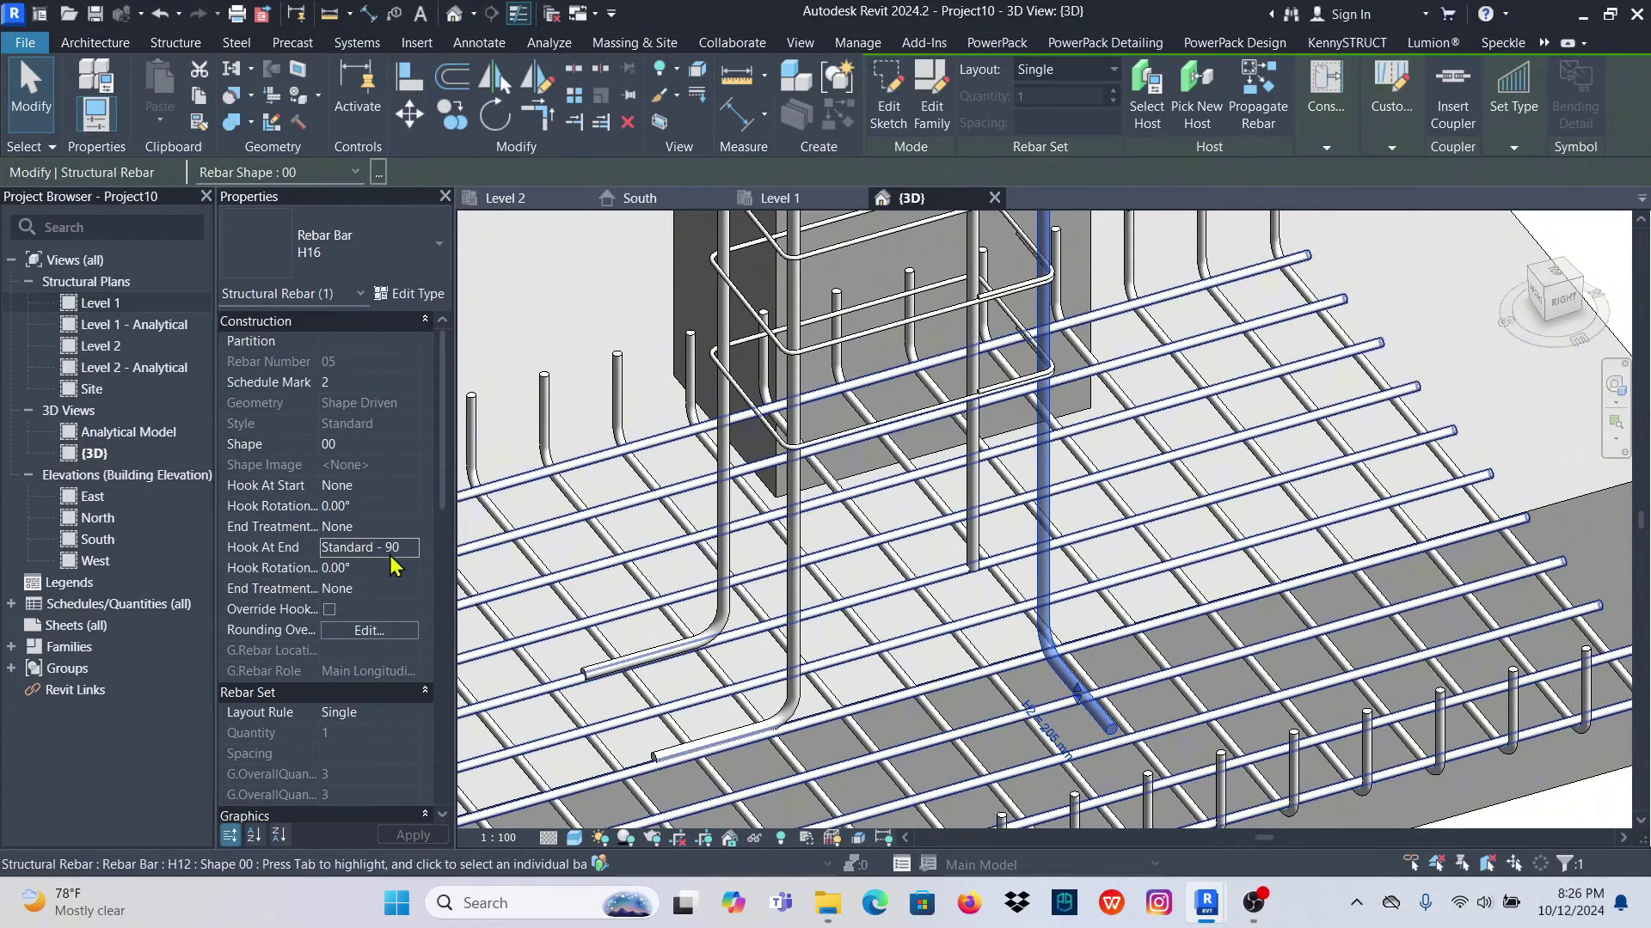
Set the end hook rotation of this single back column bar to -45° and clear the selection
click(371, 569)
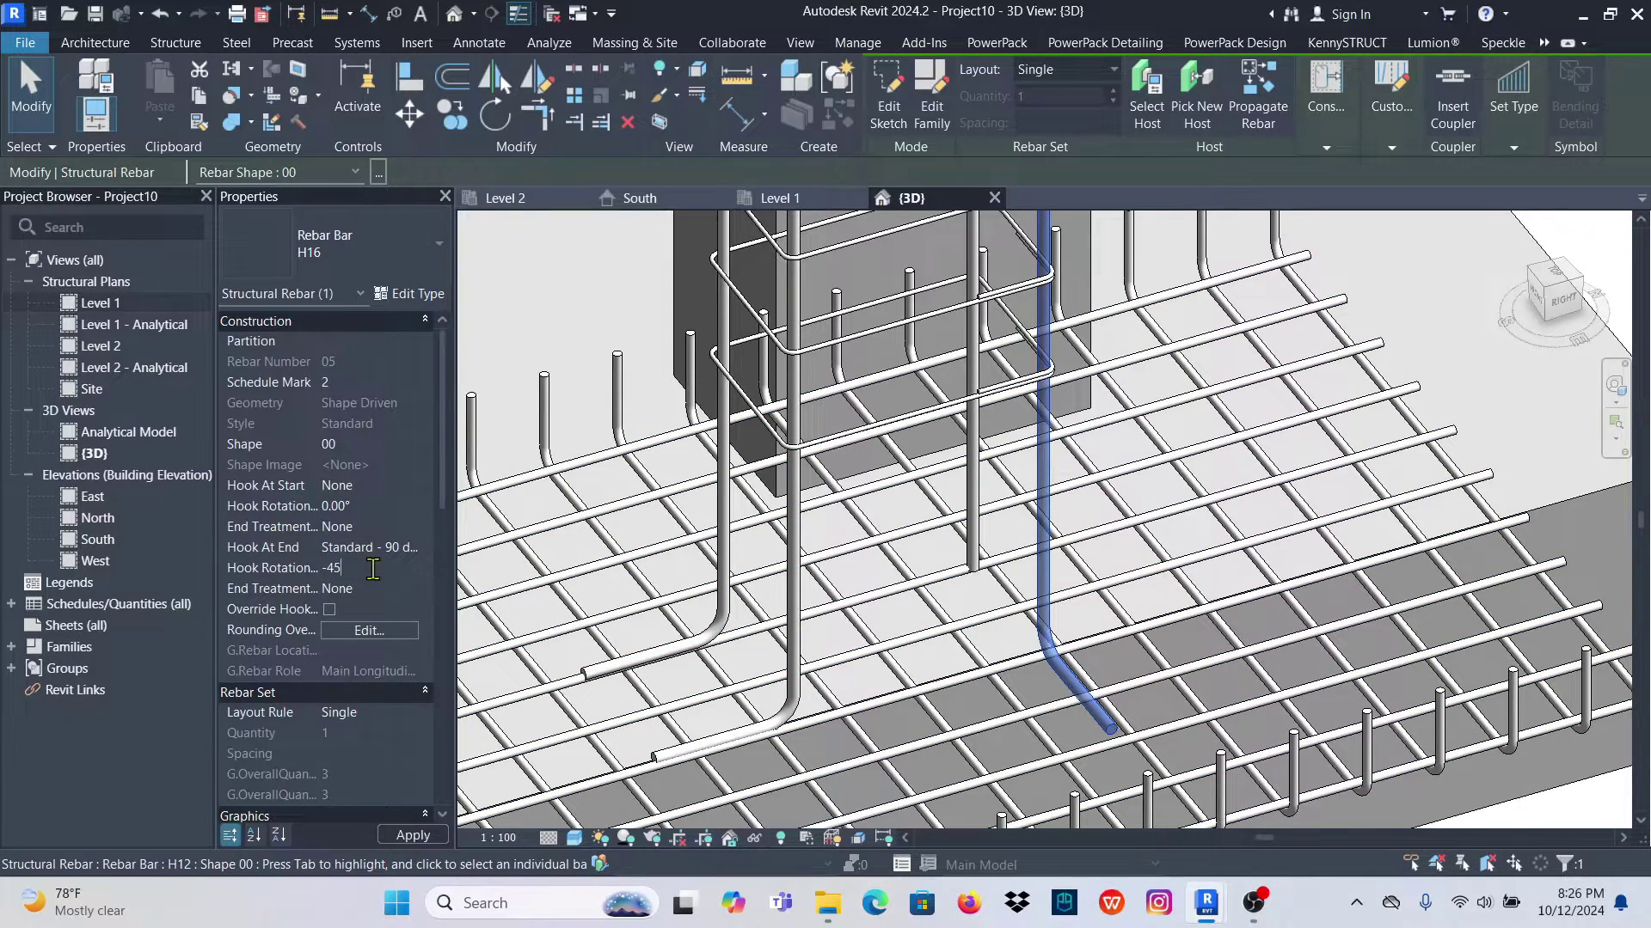
text(-45)
scroll(989, 685, down, 3)
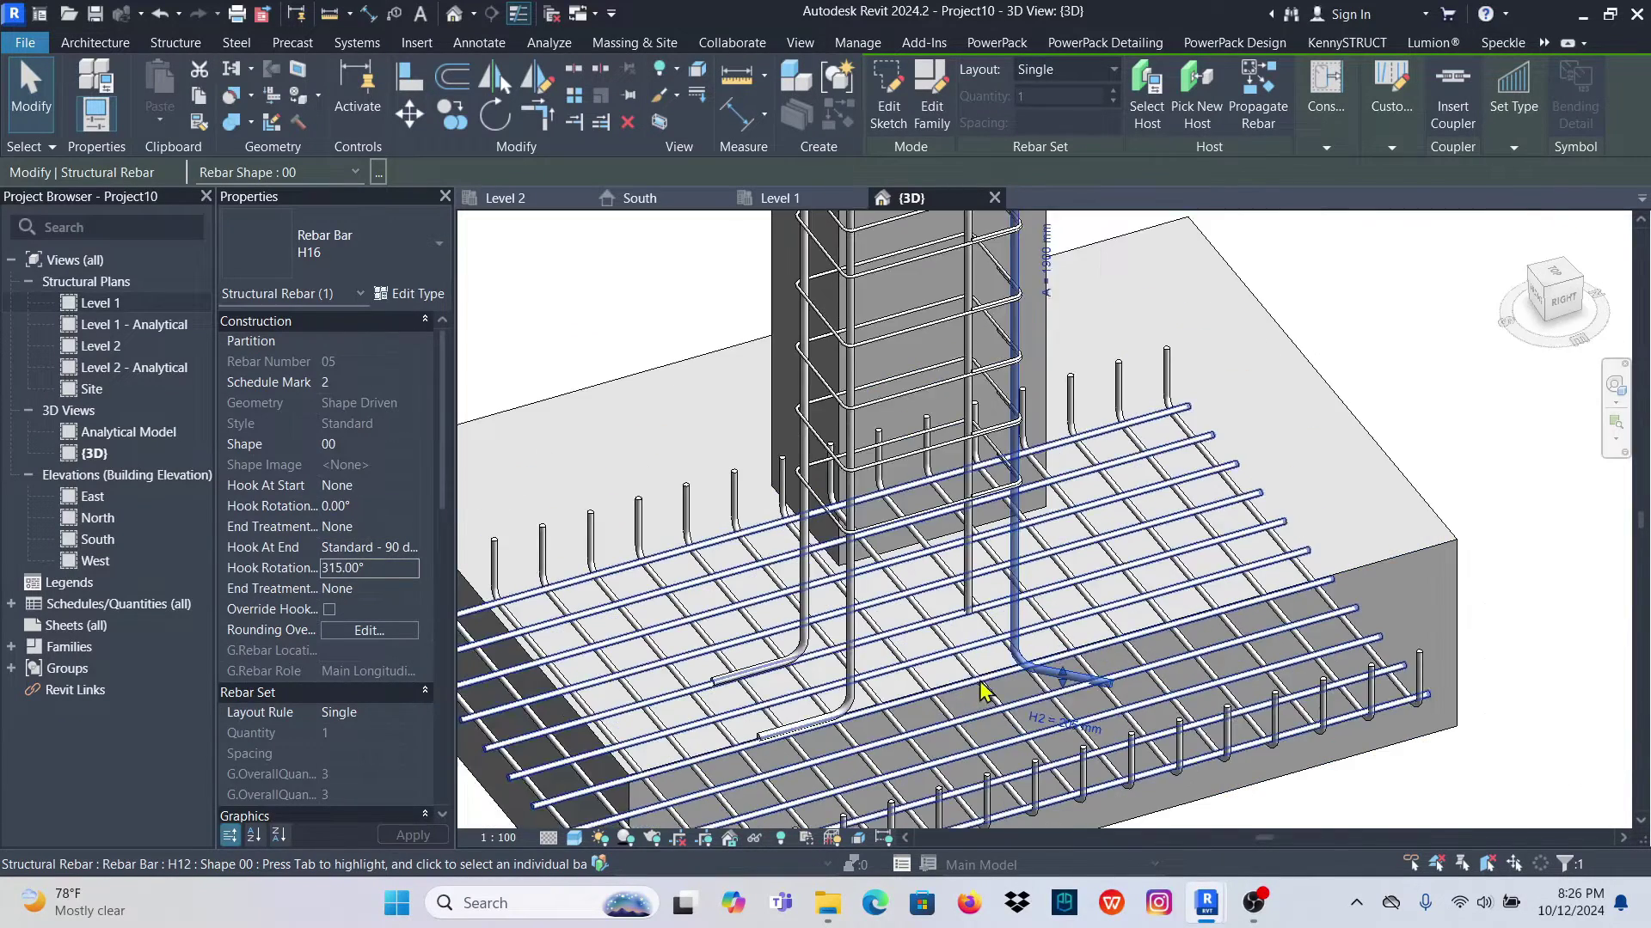
scroll(1031, 632, up, 2)
scroll(1031, 632, down, 3)
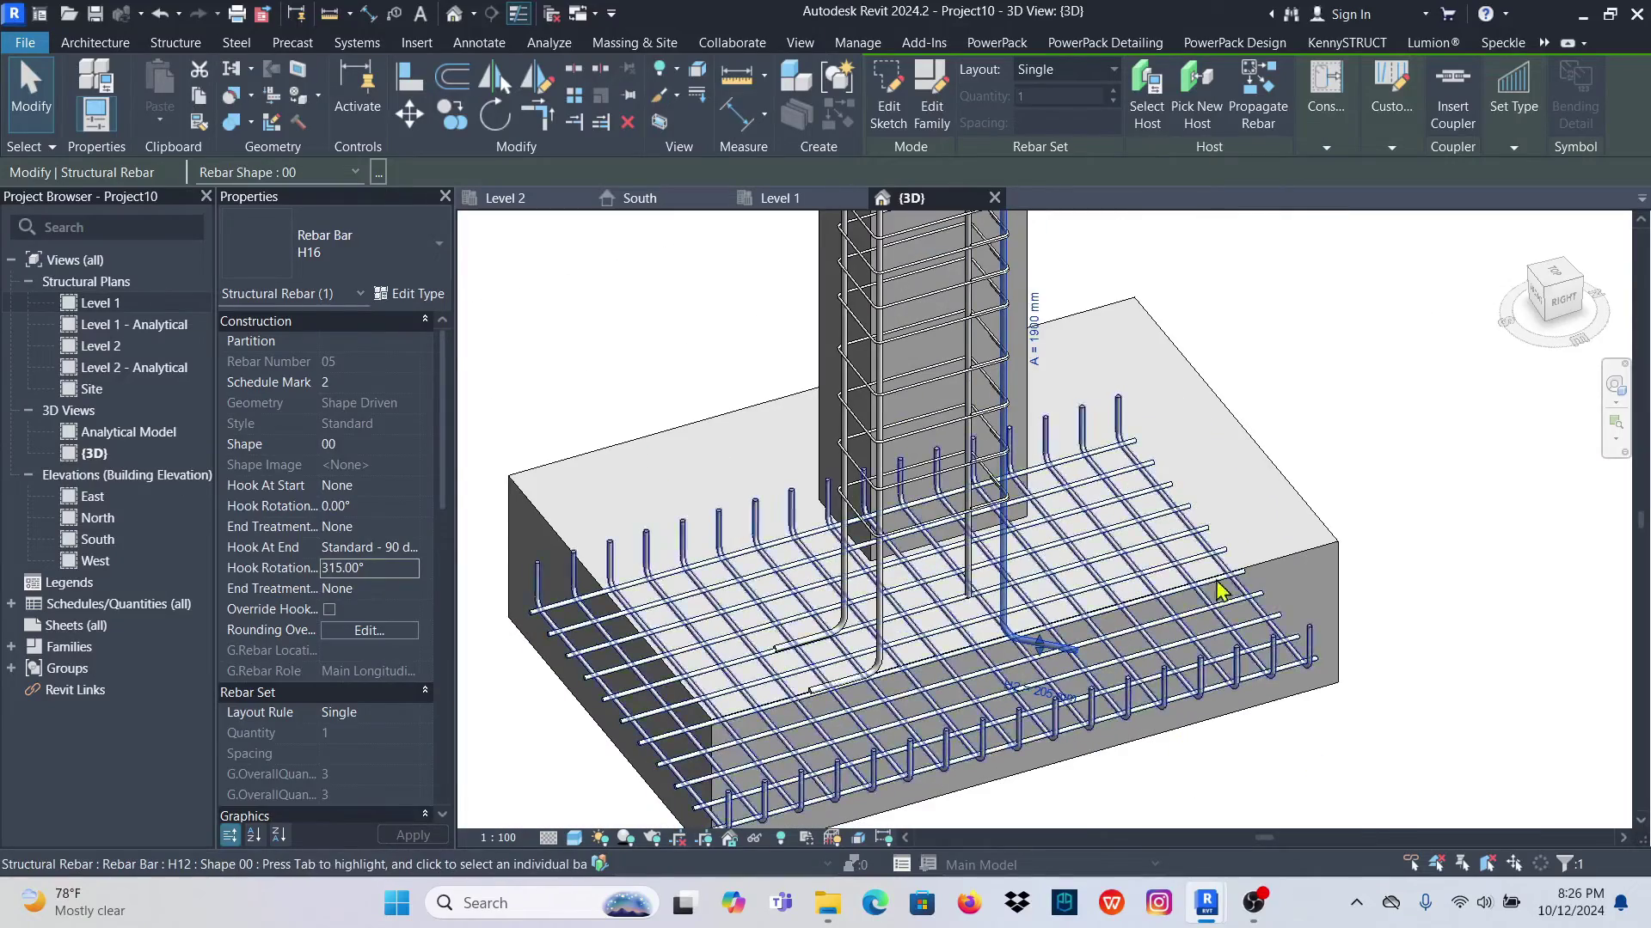
click(1393, 401)
Give the remaining straight back column bar a Standard - 90 deg. end hook rotated to 315°
scroll(1115, 626, up, 2)
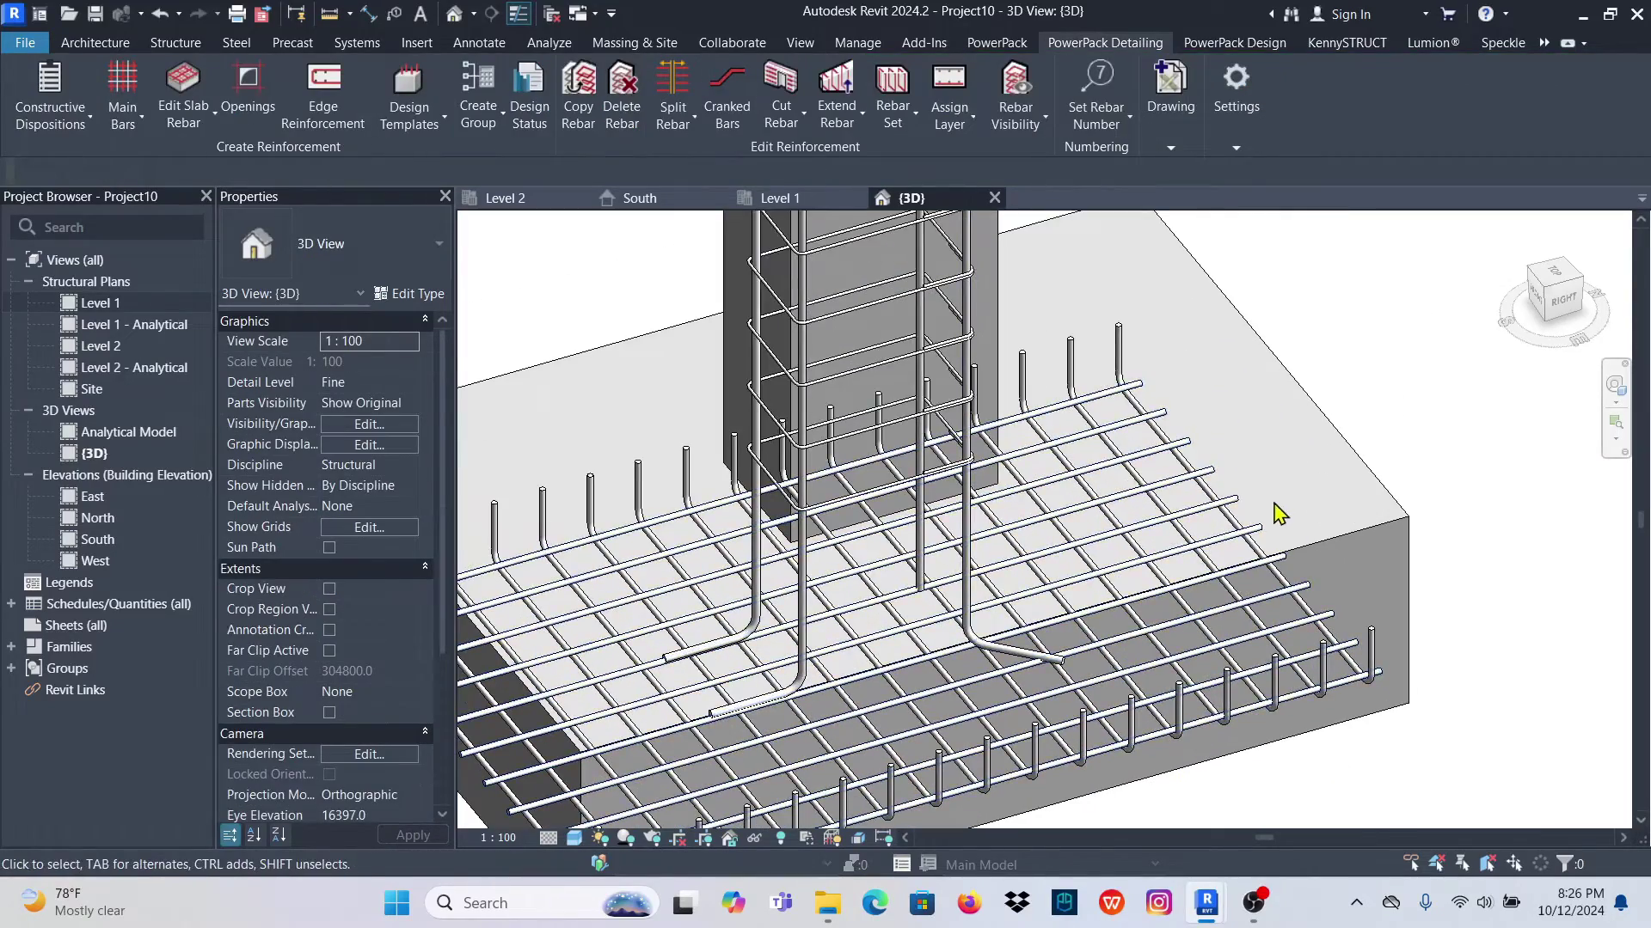
click(920, 588)
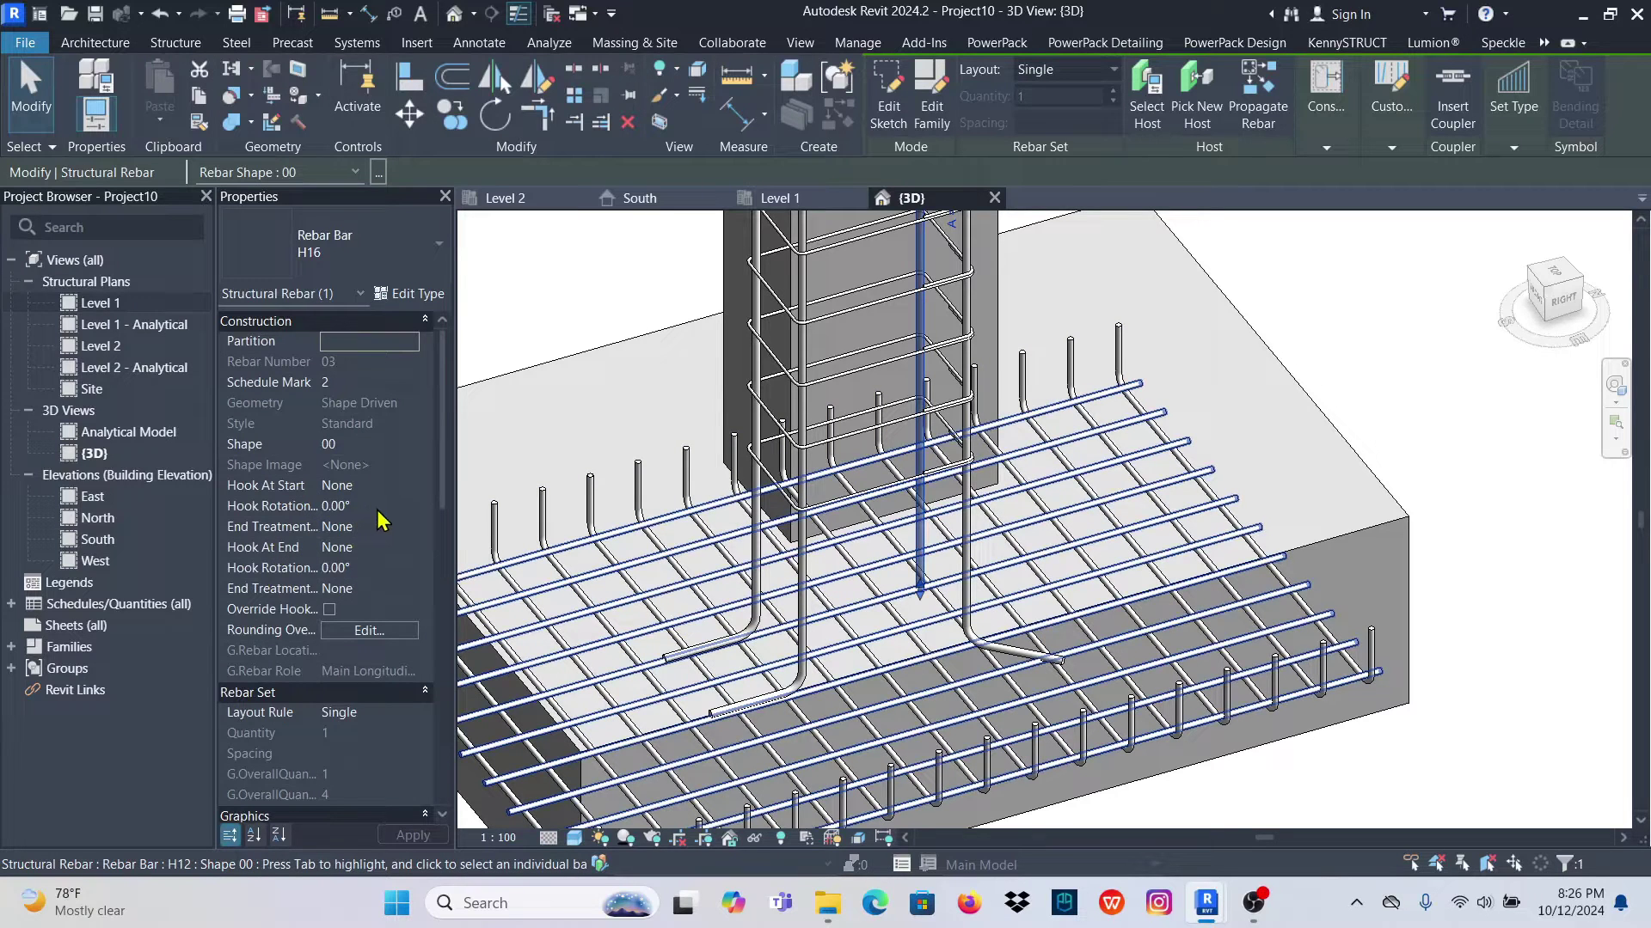
click(400, 547)
click(409, 551)
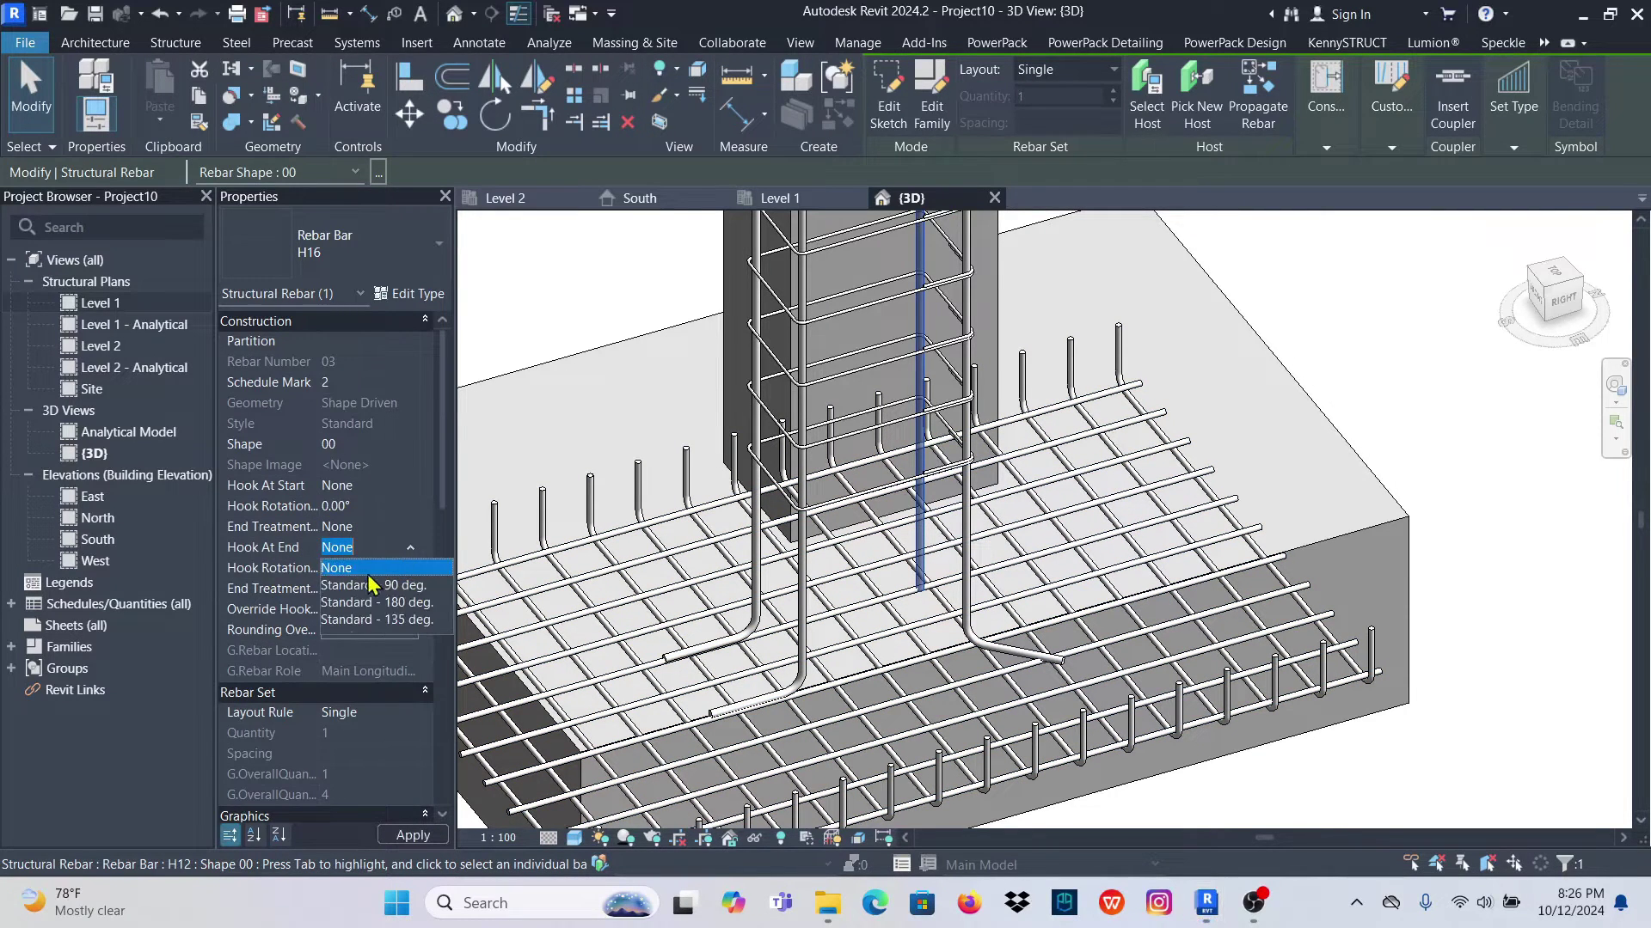
click(393, 583)
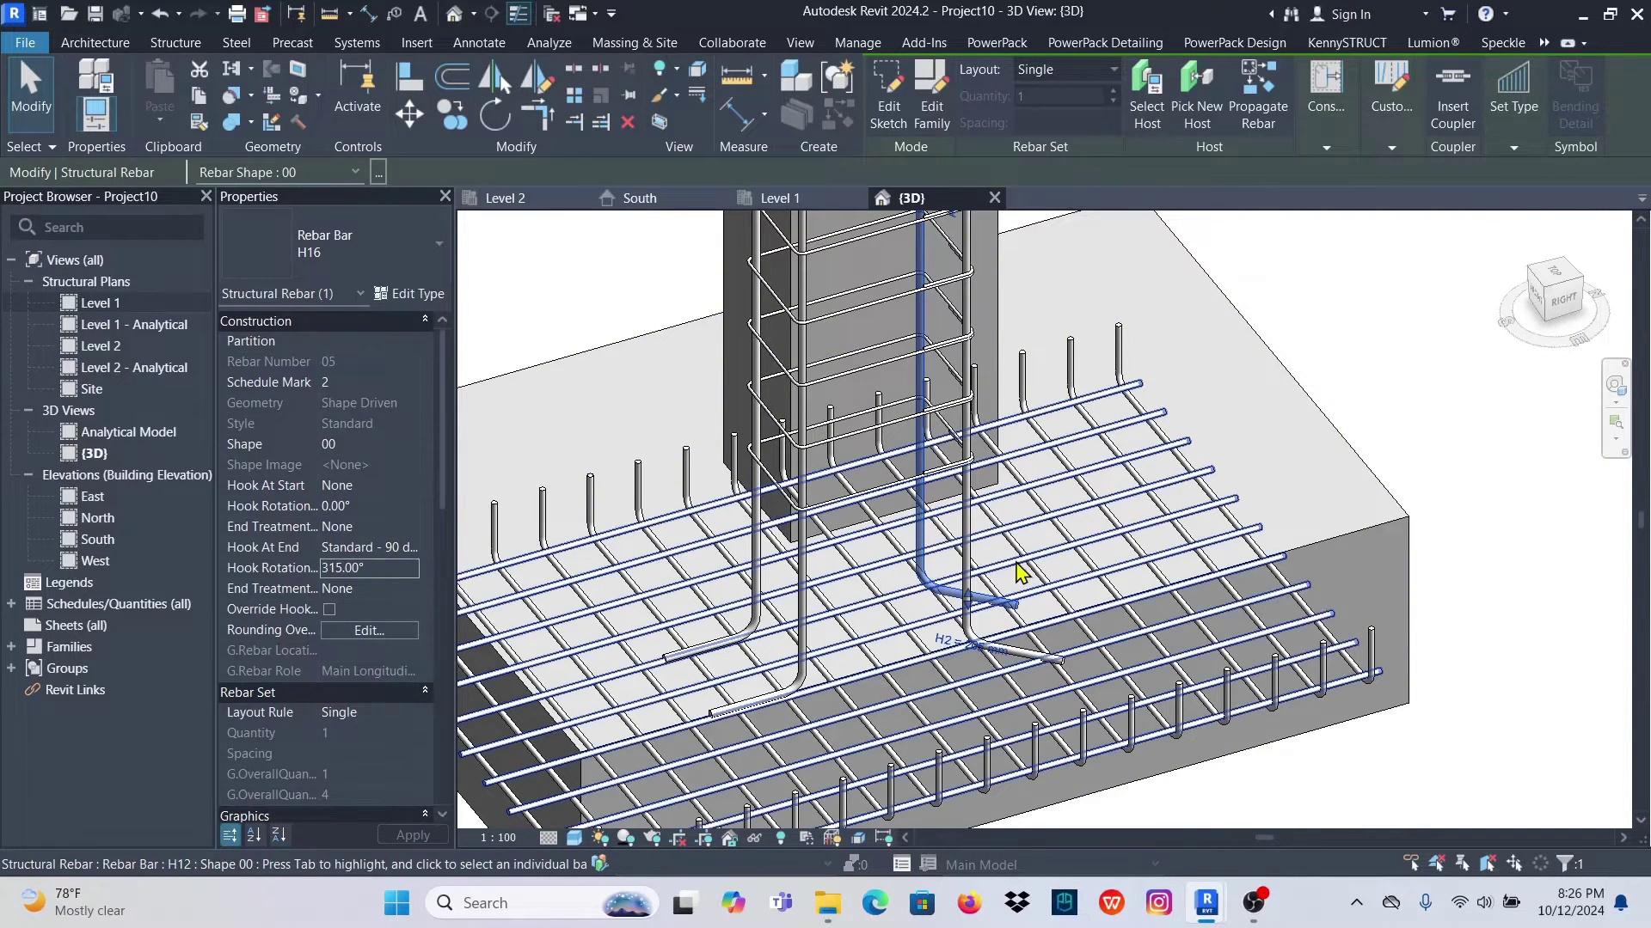
scroll(988, 593, down, 2)
click(1462, 564)
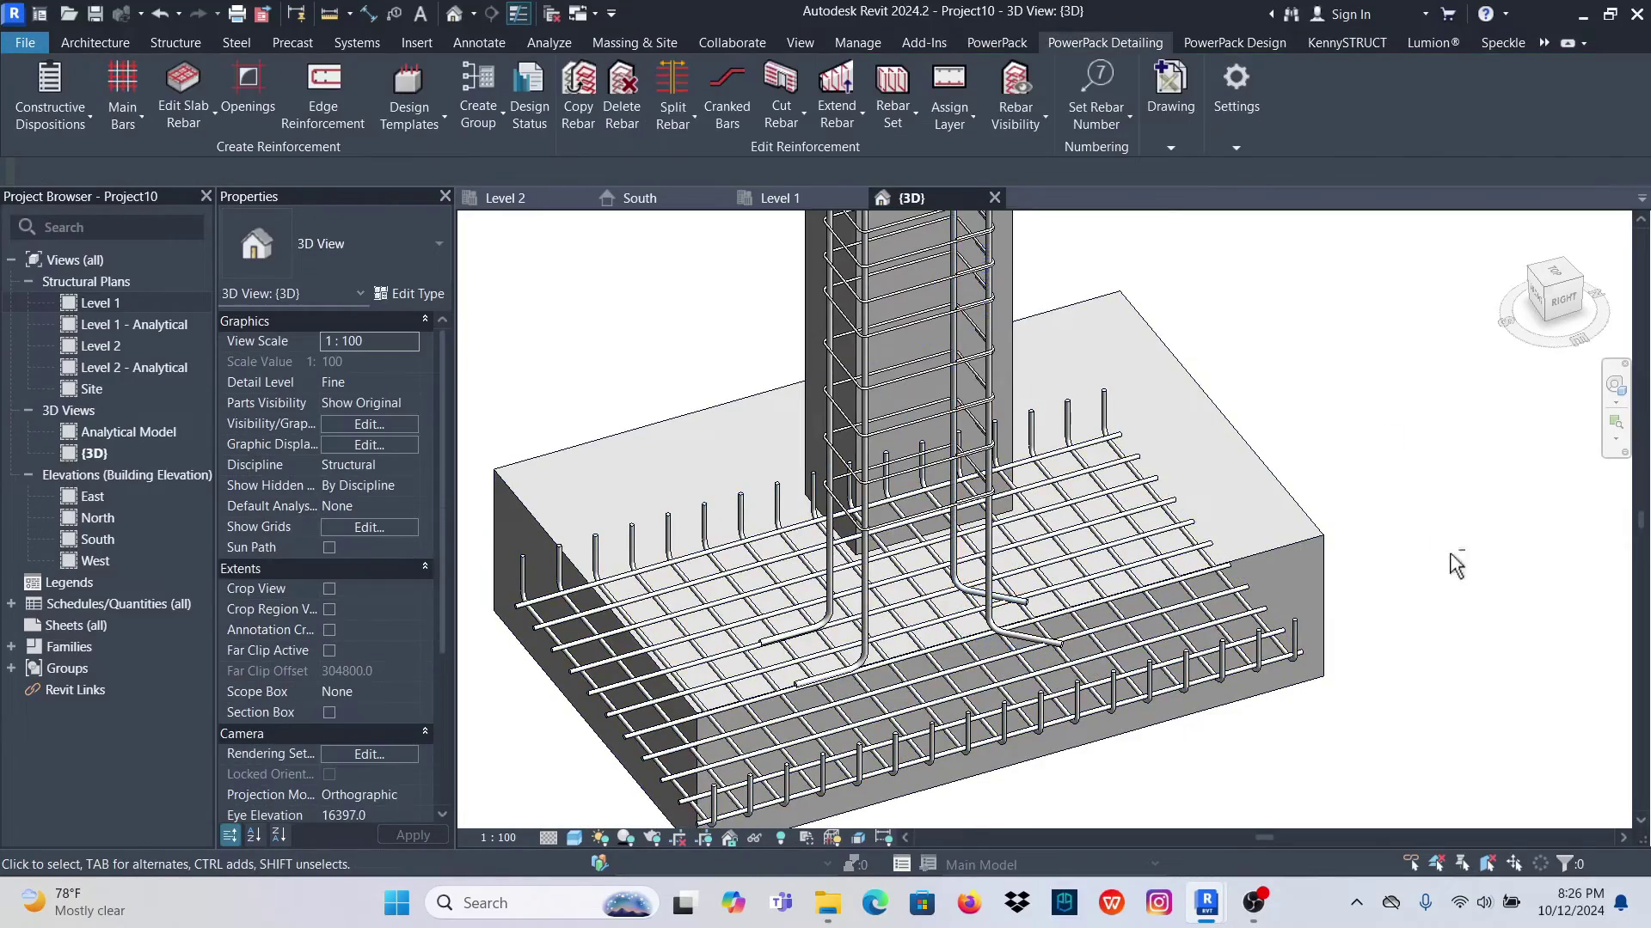
Set Hook At Start and Hook At End to Standard - 90 deg. for the straight H12 bar set in the footing
shift+middle_drag(1462, 564, 1014, 671)
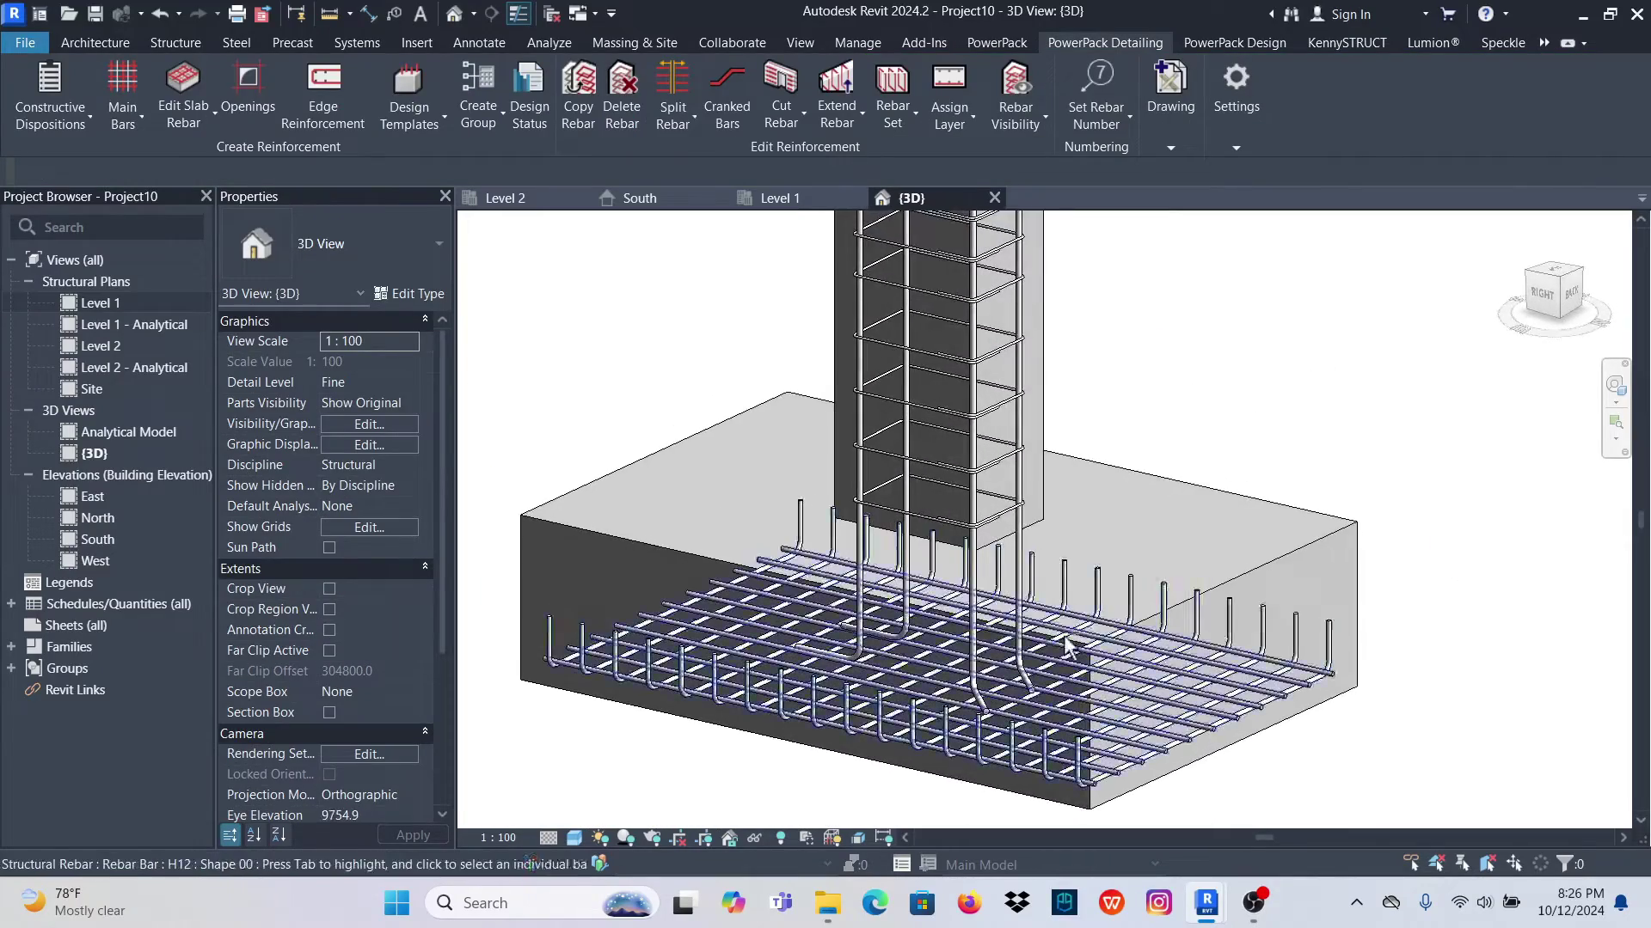
scroll(1014, 671, down, 2)
shift+middle_drag(1157, 471, 1341, 627)
scroll(1092, 619, up, 3)
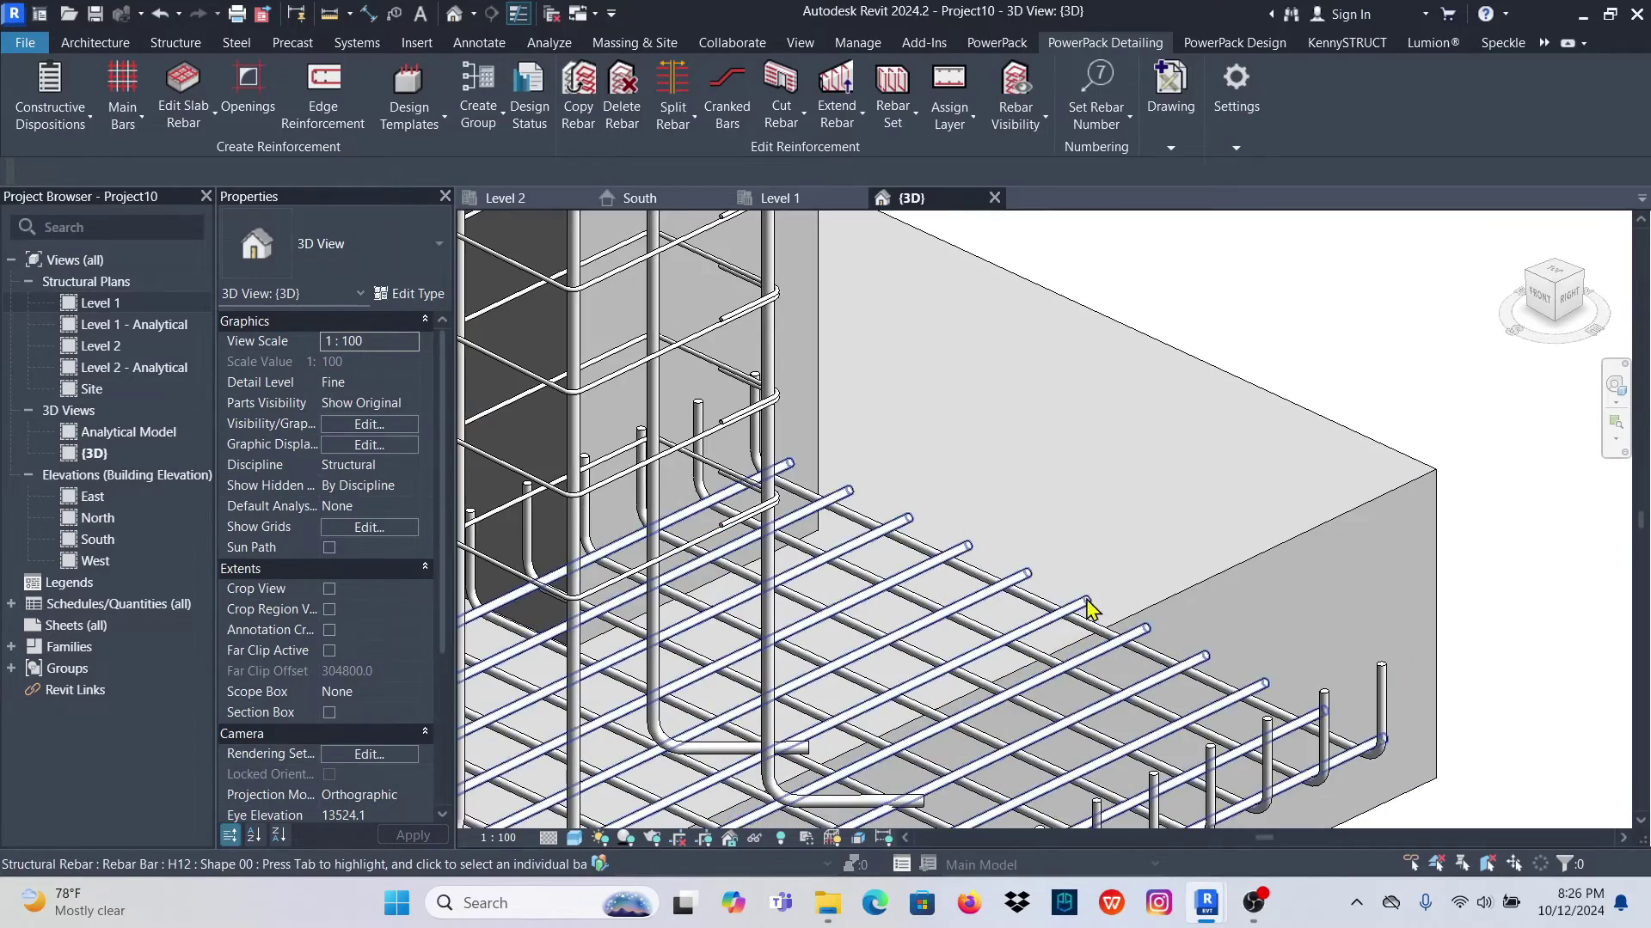
click(1118, 585)
scroll(1152, 524, down, 2)
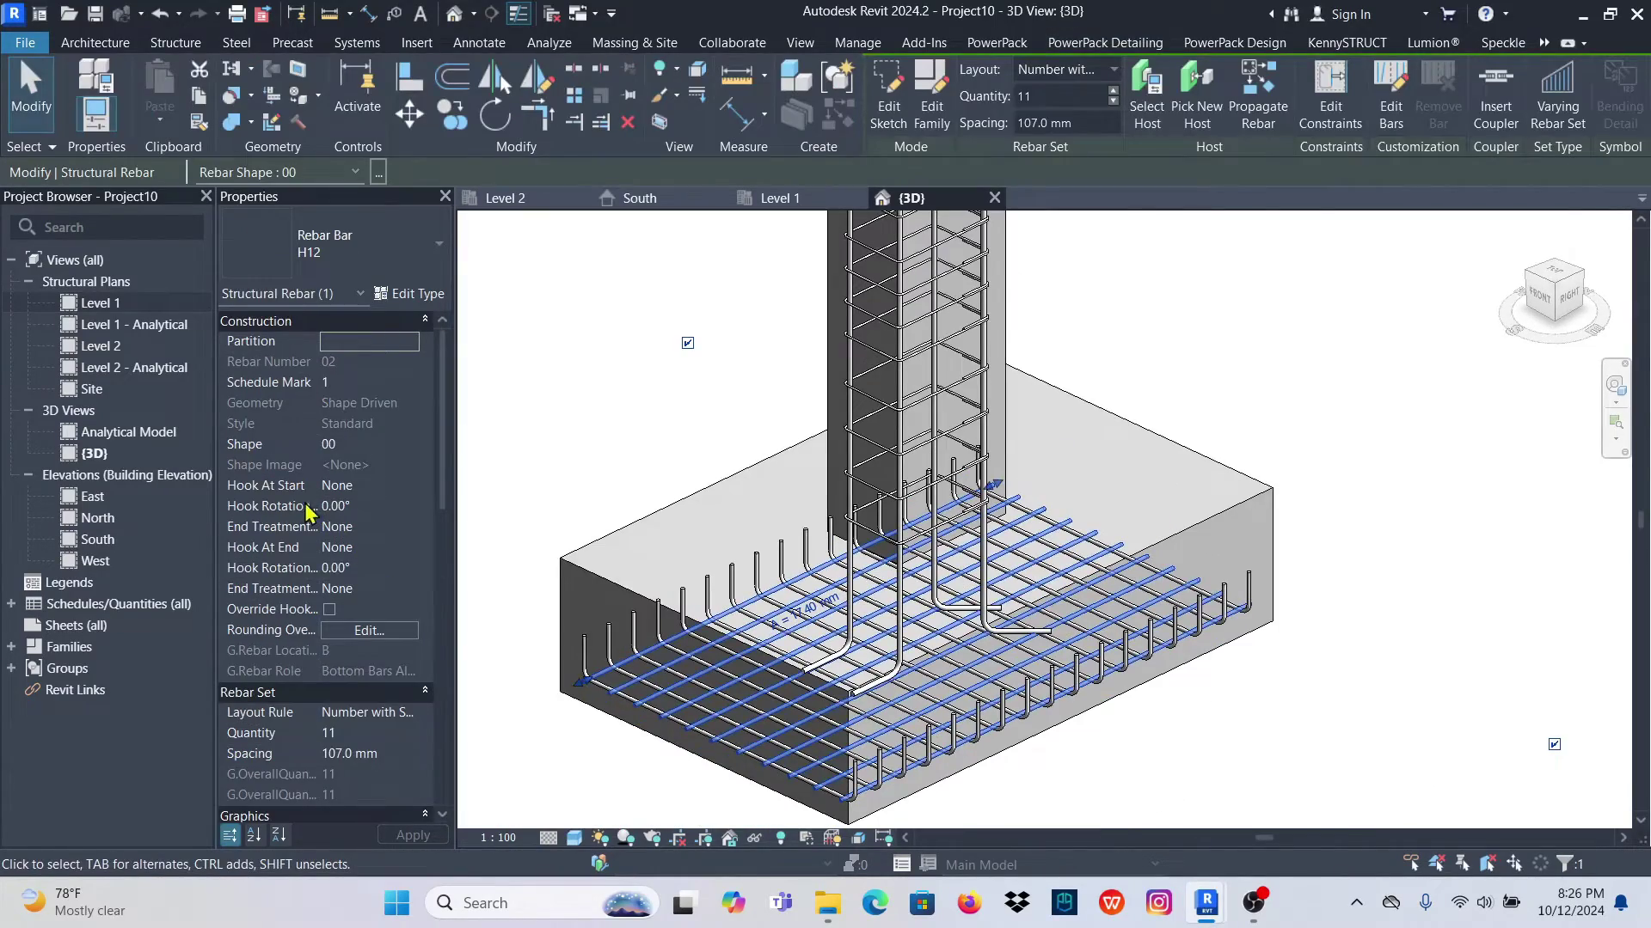
click(417, 488)
click(395, 524)
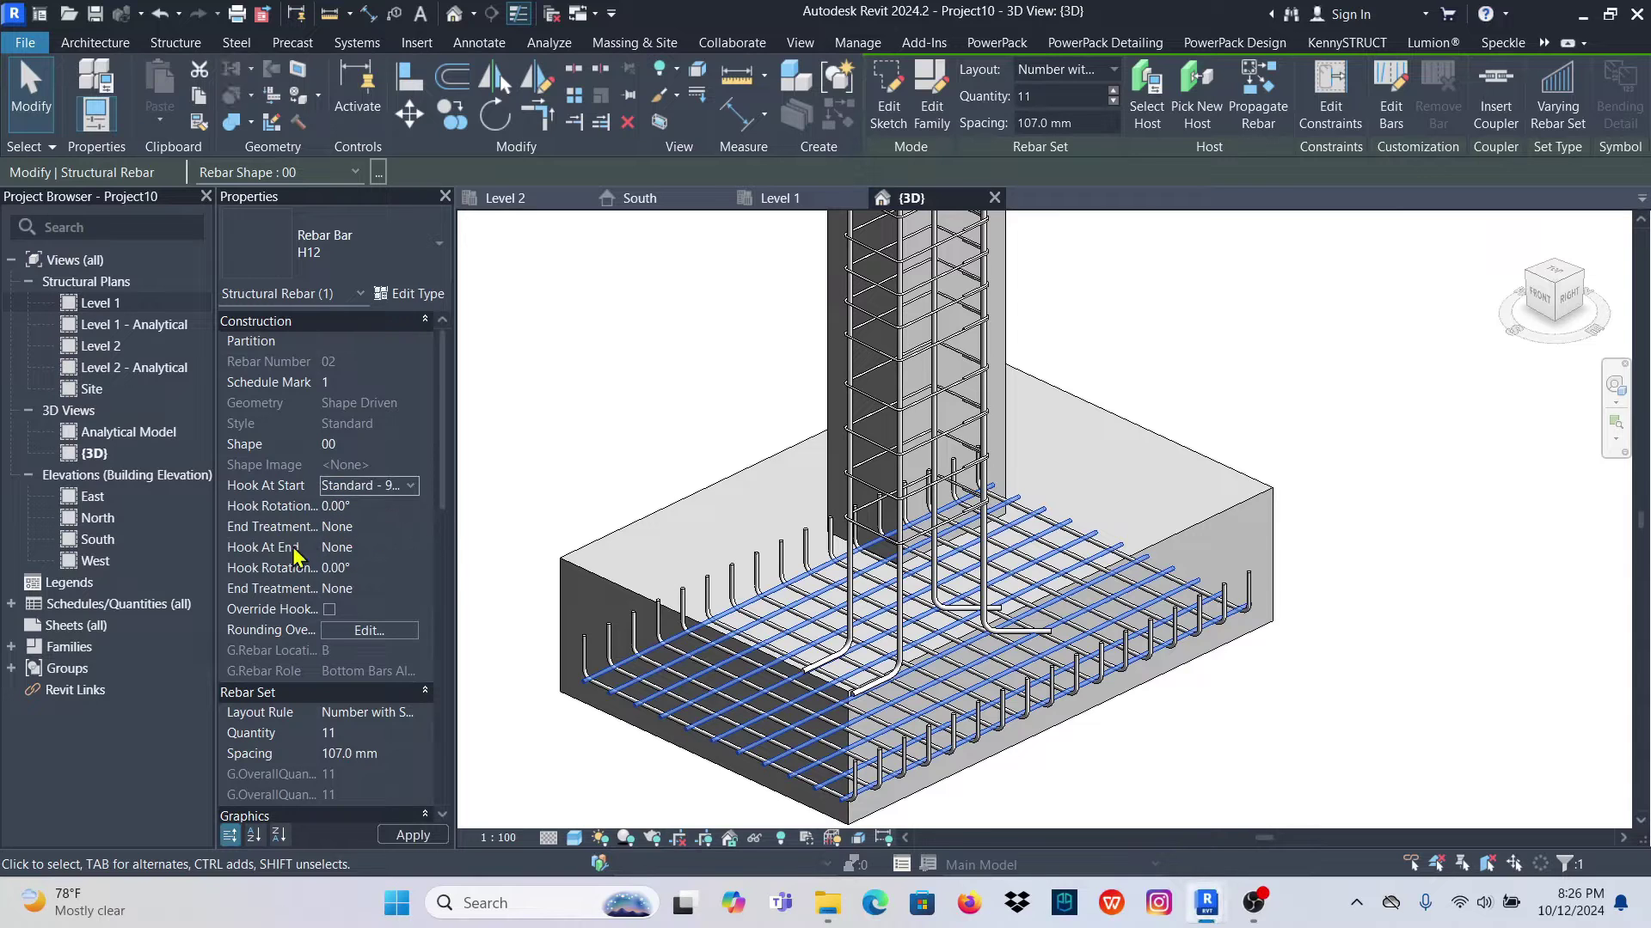
click(378, 555)
click(413, 554)
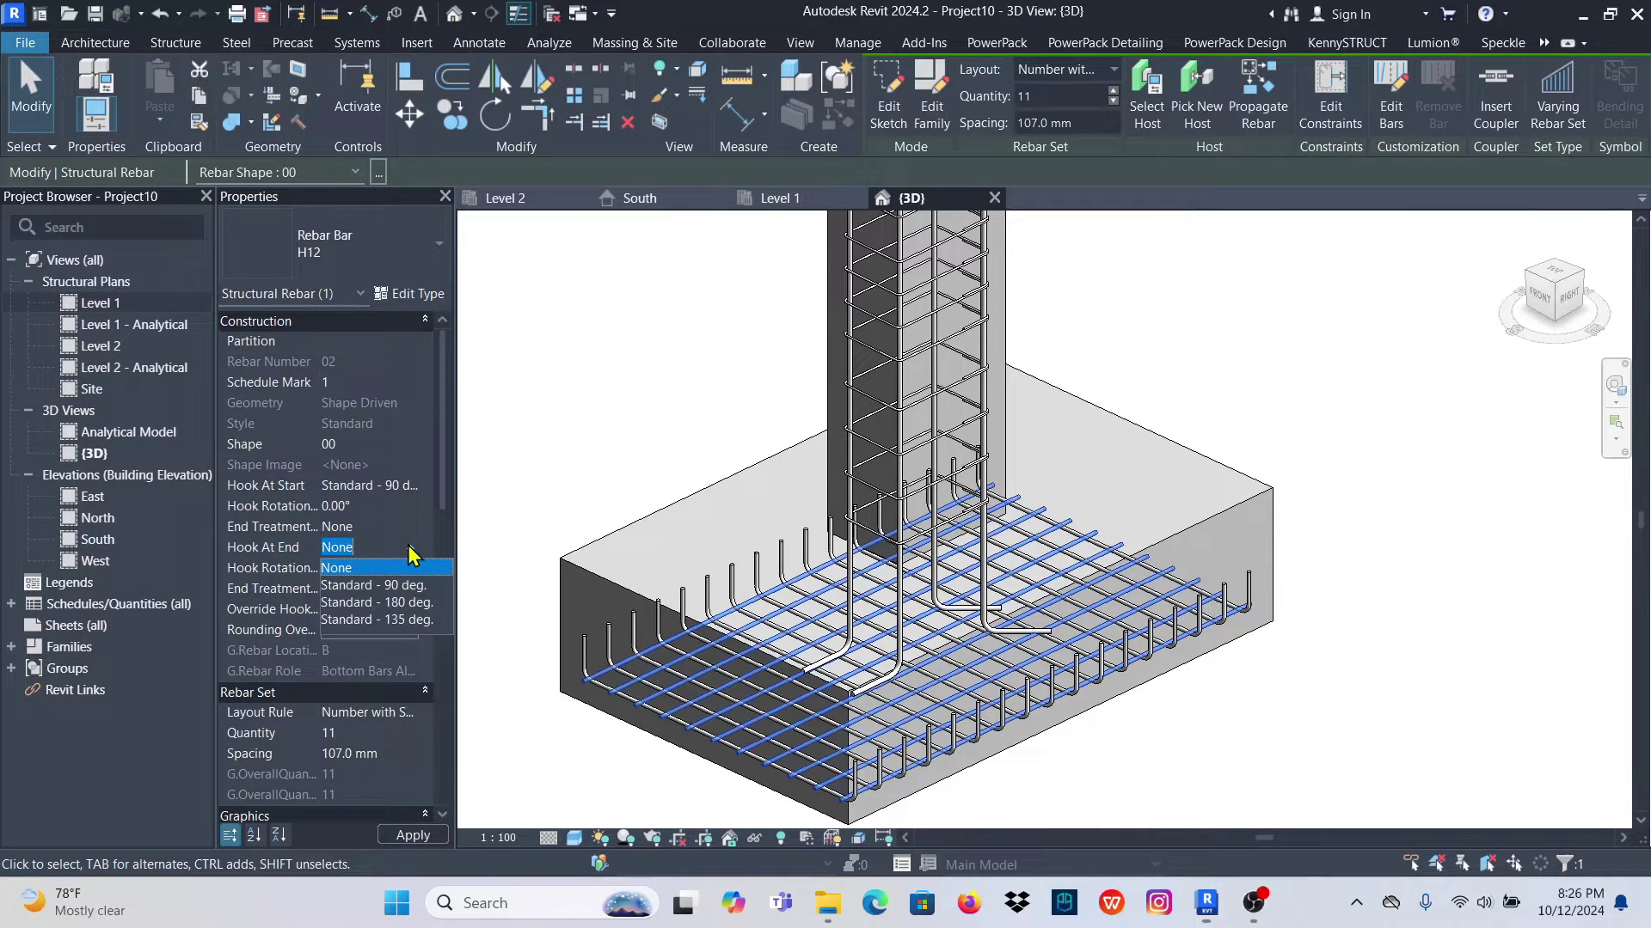
click(384, 585)
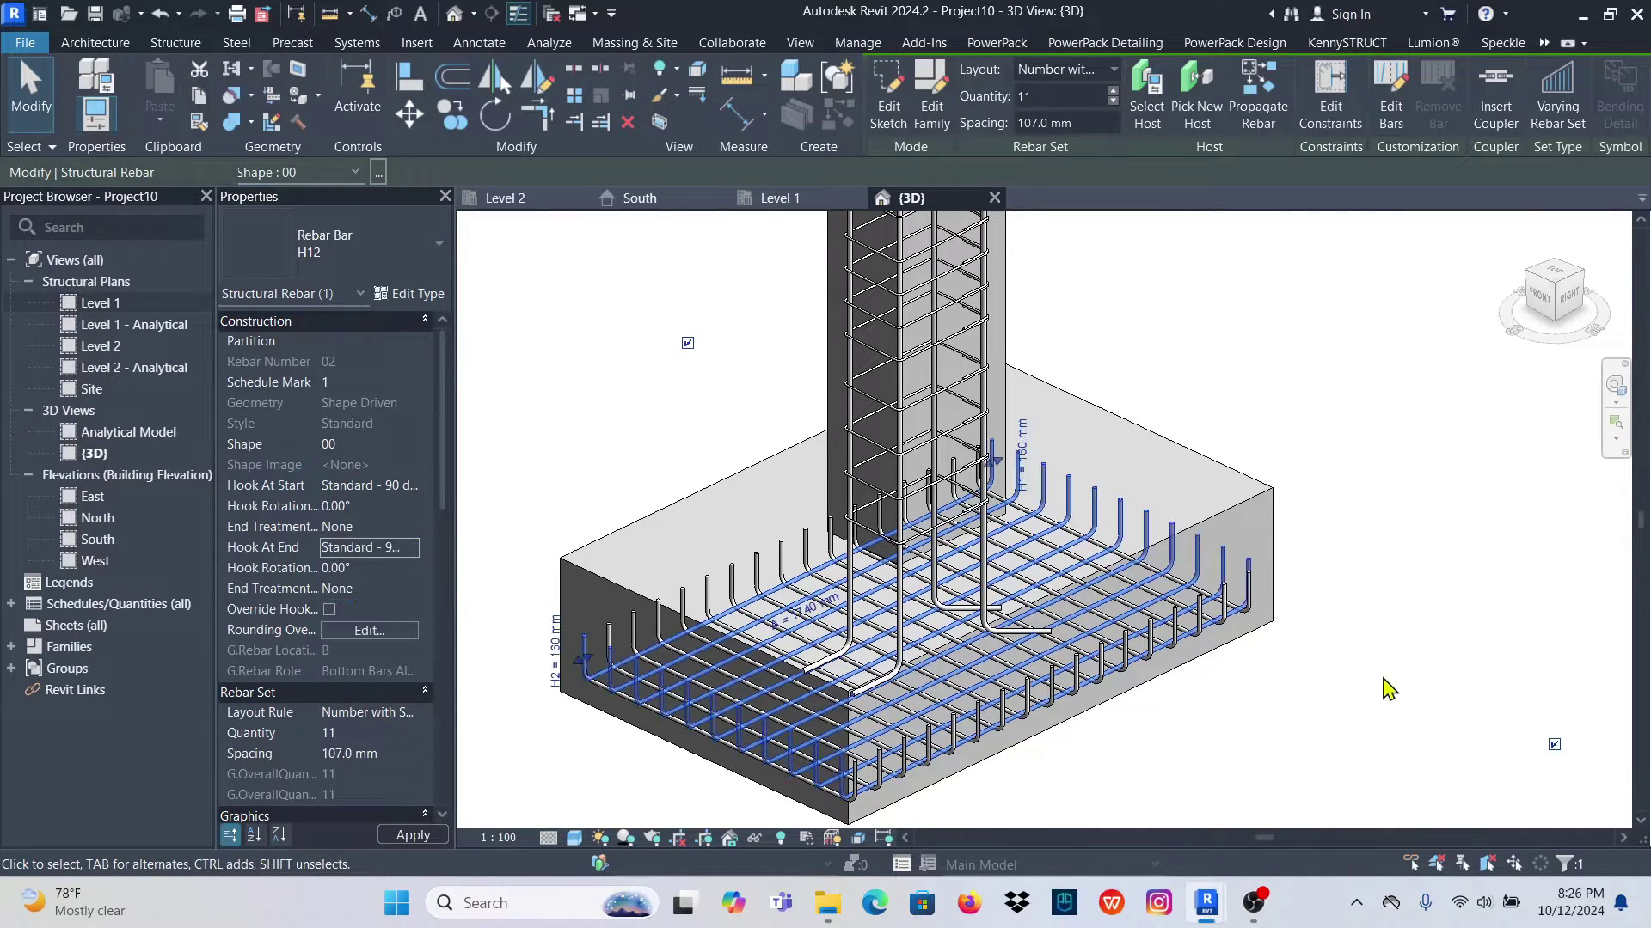
click(1371, 711)
Examine the footing mesh hooks and the bars and links at the top of the column in 3D
scroll(1163, 619, up, 3)
scroll(1162, 619, down, 3)
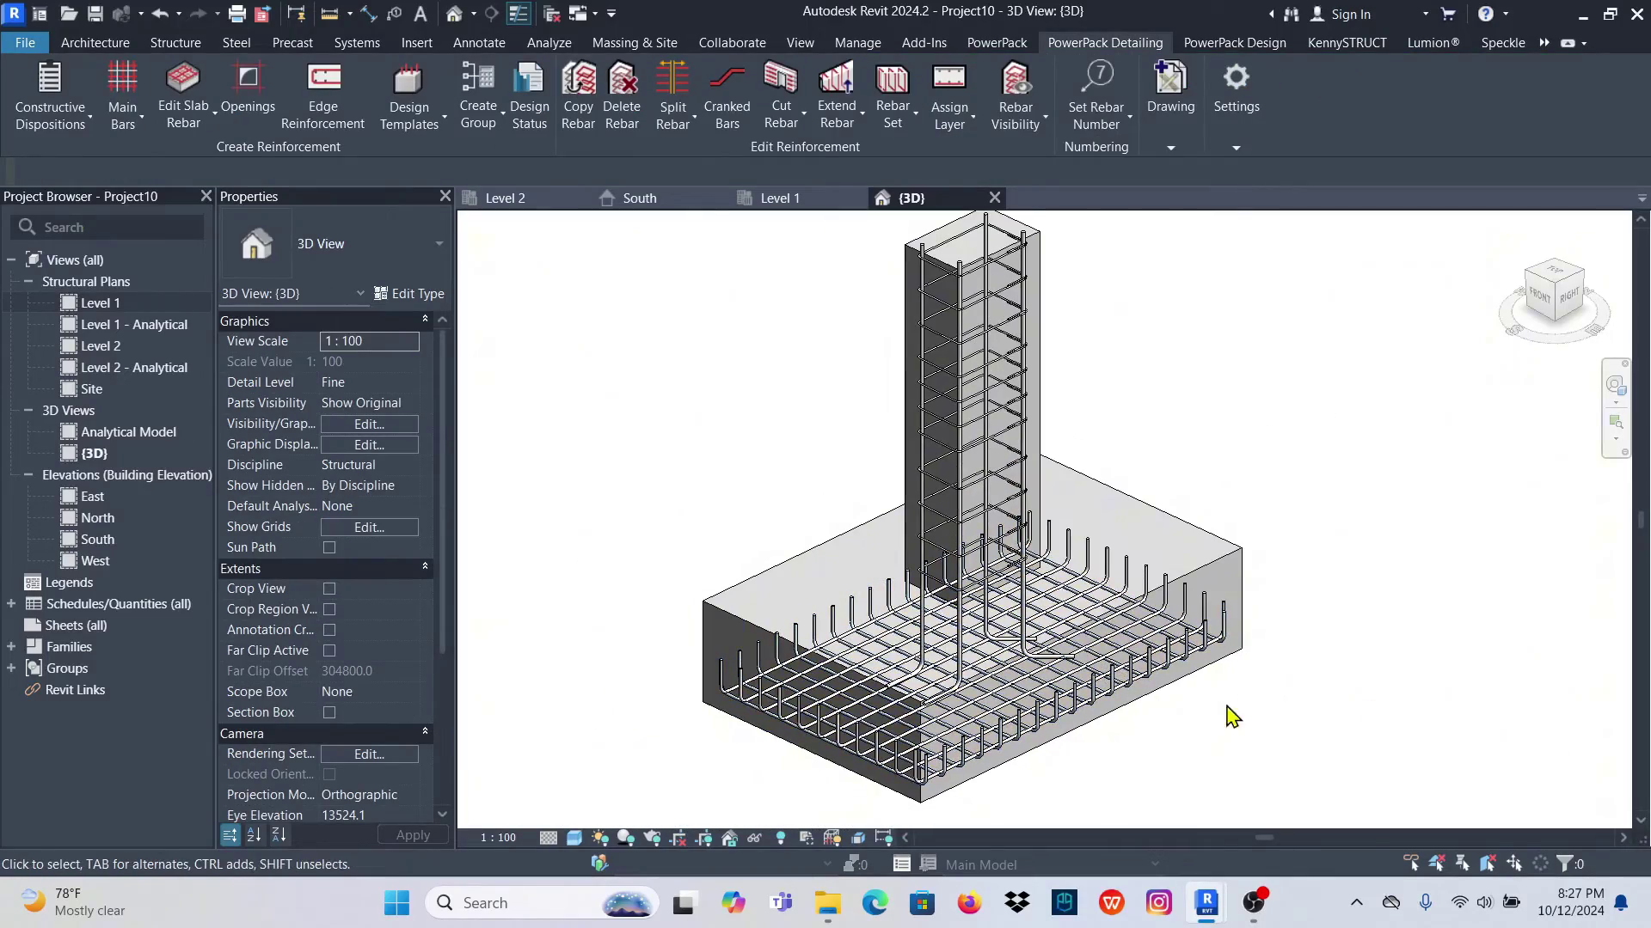
shift+middle_drag(1275, 665, 1107, 327)
scroll(1049, 408, up, 4)
scroll(900, 332, up, 3)
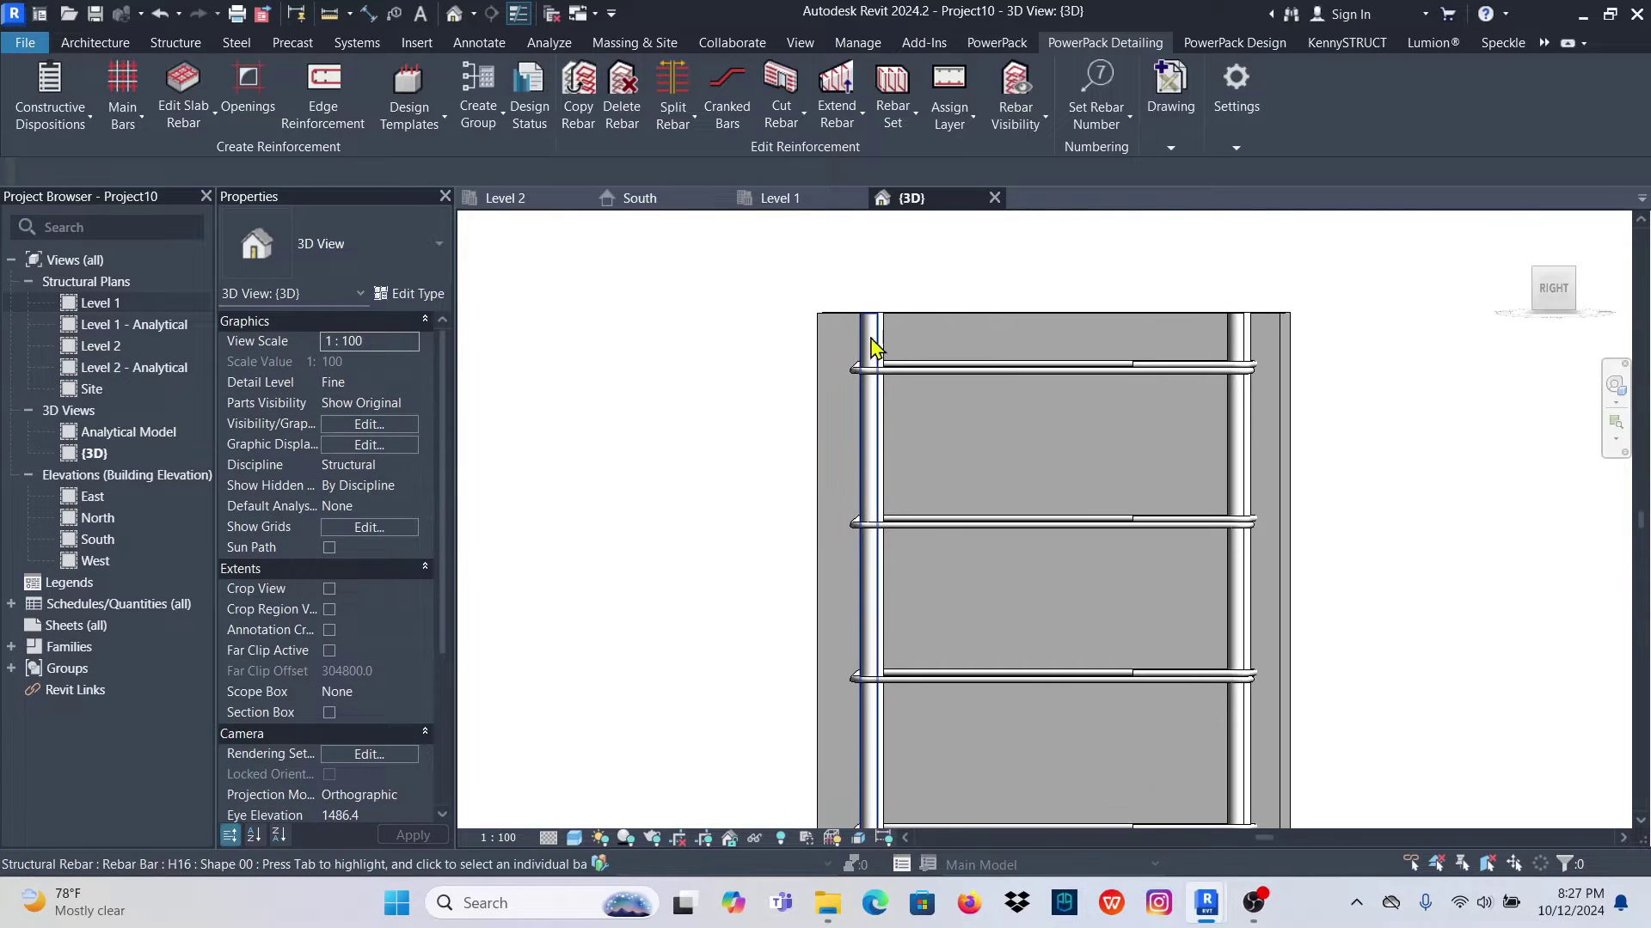
scroll(891, 347, down, 4)
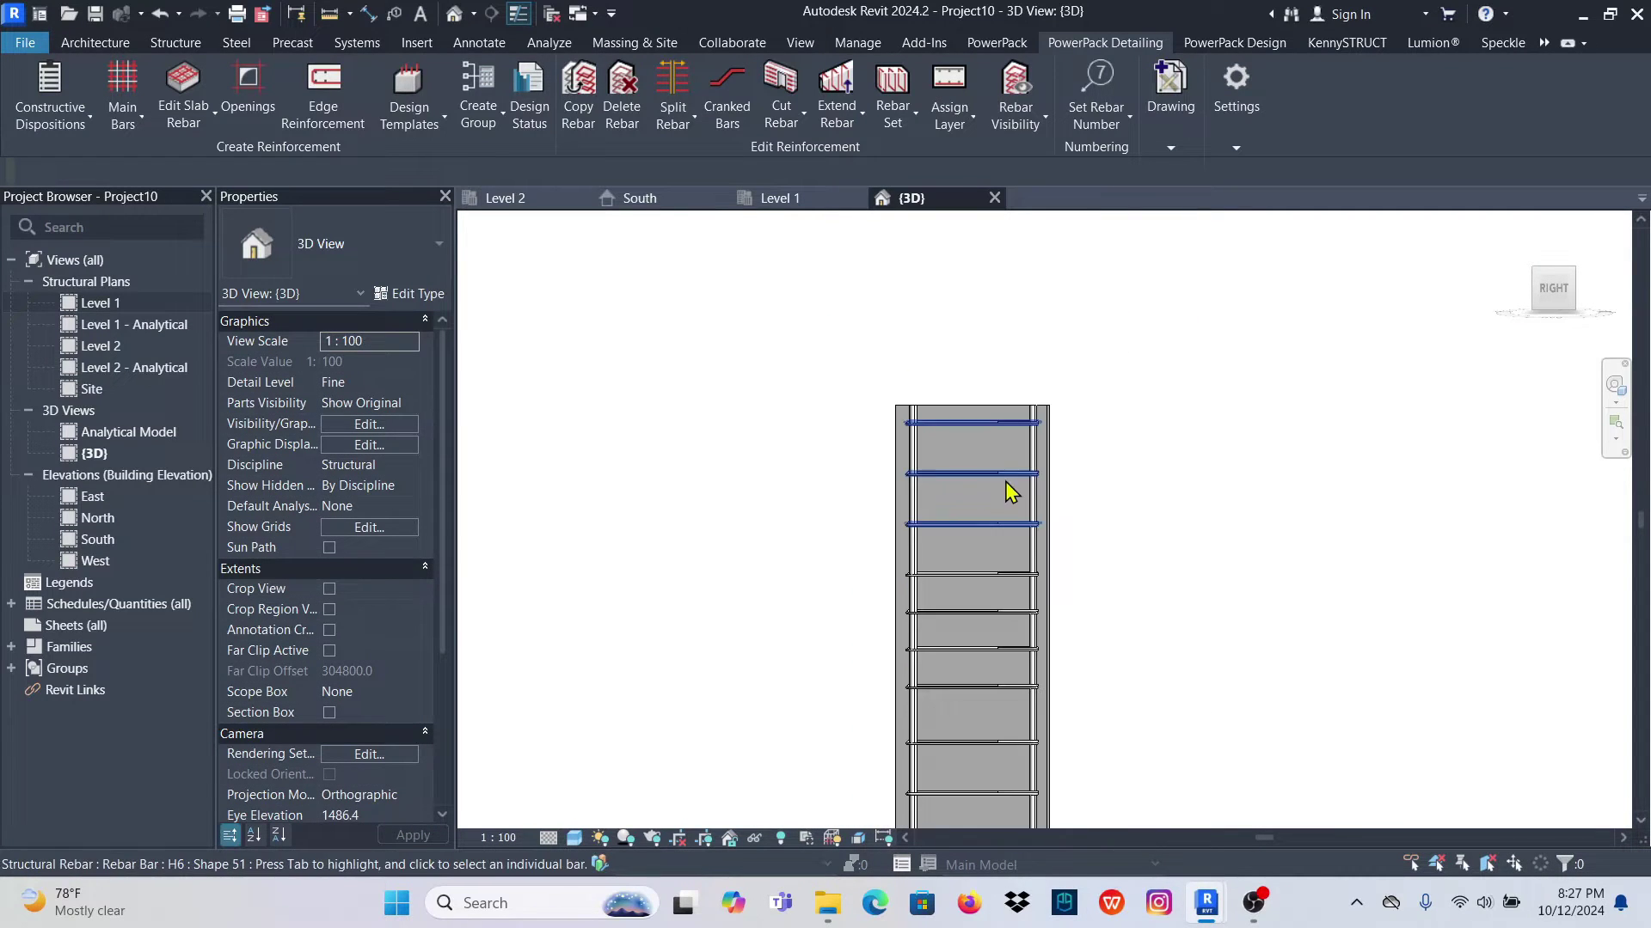
scroll(940, 449, down, 3)
shift+middle_drag(1143, 433, 1260, 571)
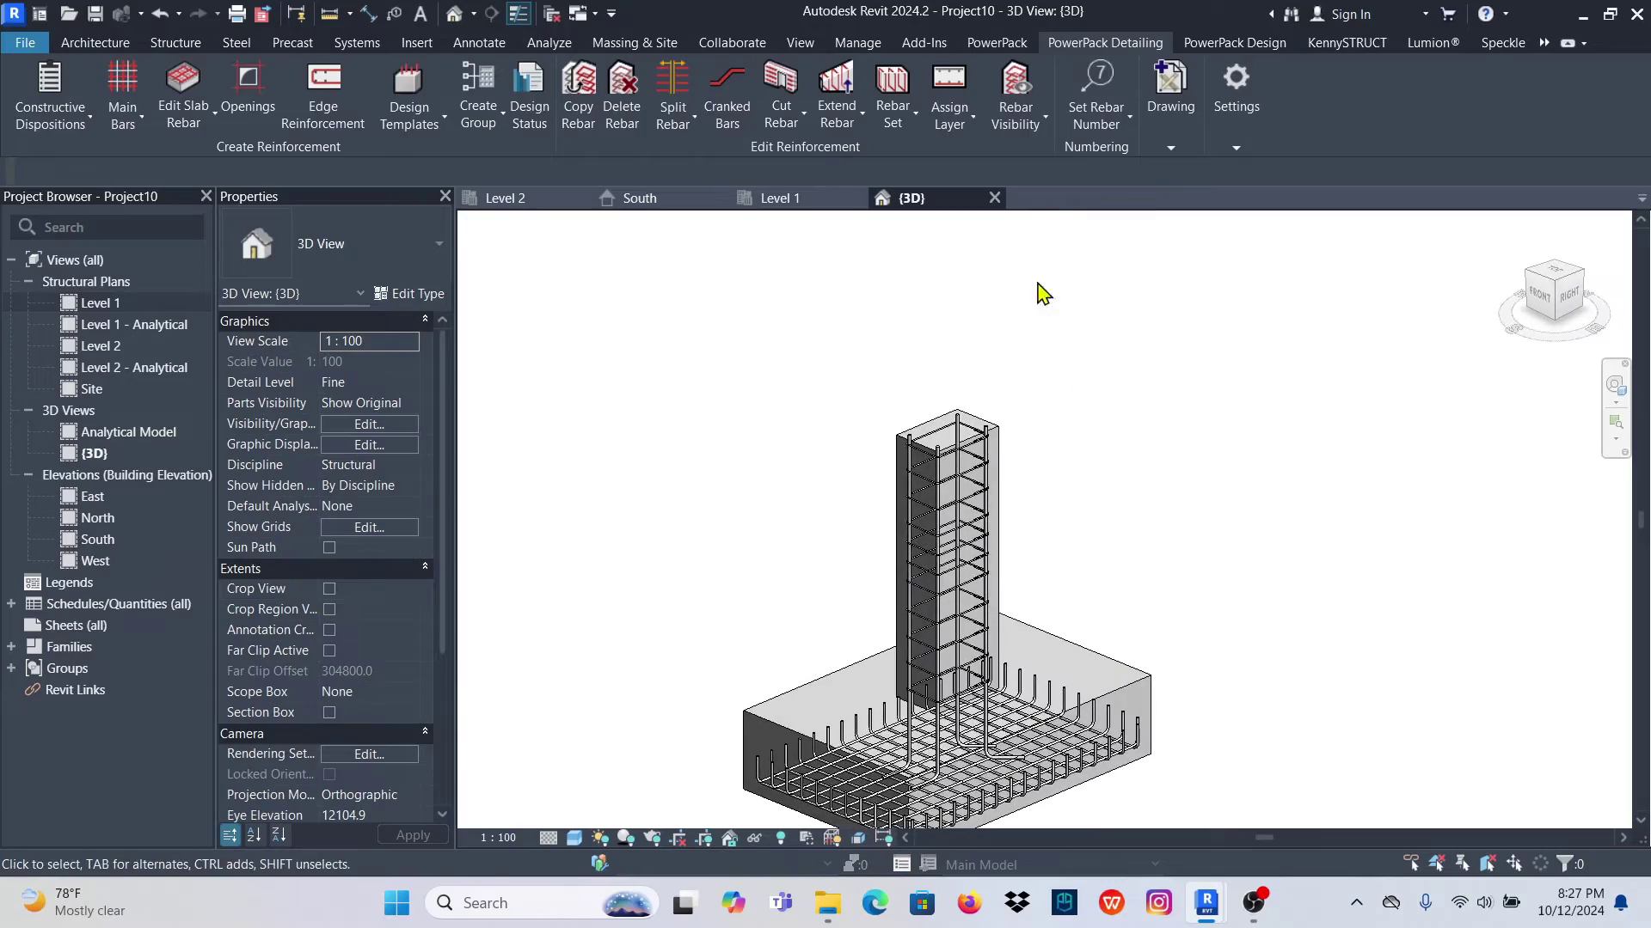
Select the newly hooked H12 footing bar set and bring up its context commands
scroll(1144, 765, up, 4)
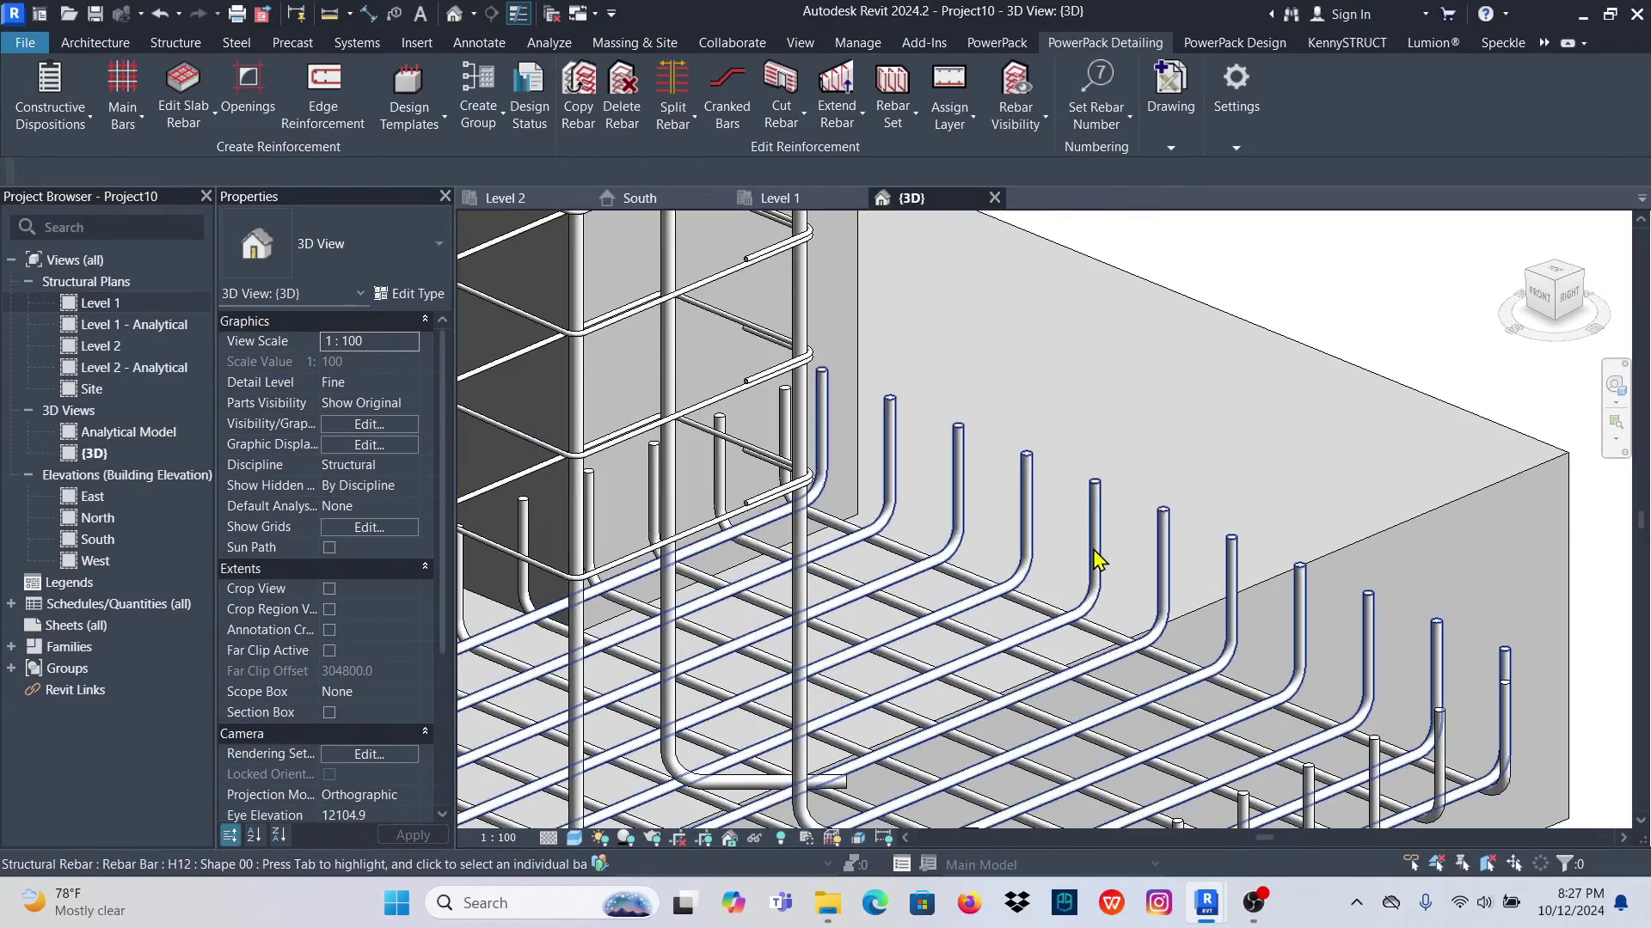
click(1098, 559)
right_click(1098, 559)
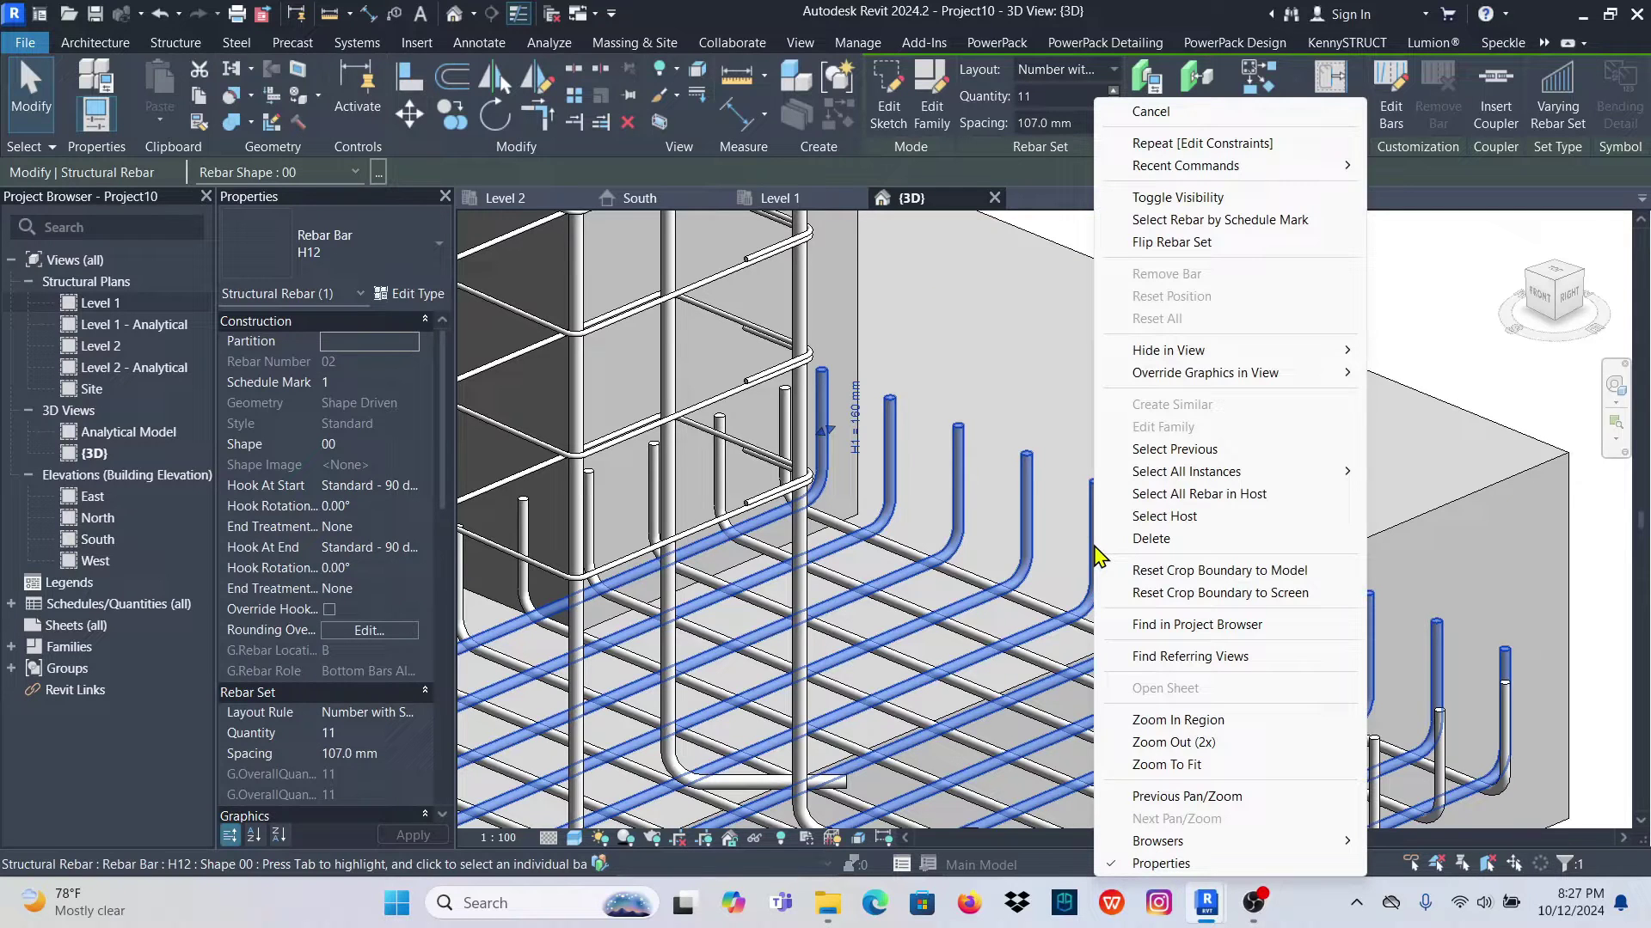
Override the selected H12 footing rebar set's graphics by element with a solid-fill foreground surface pattern in green
mouse_move(1260, 376)
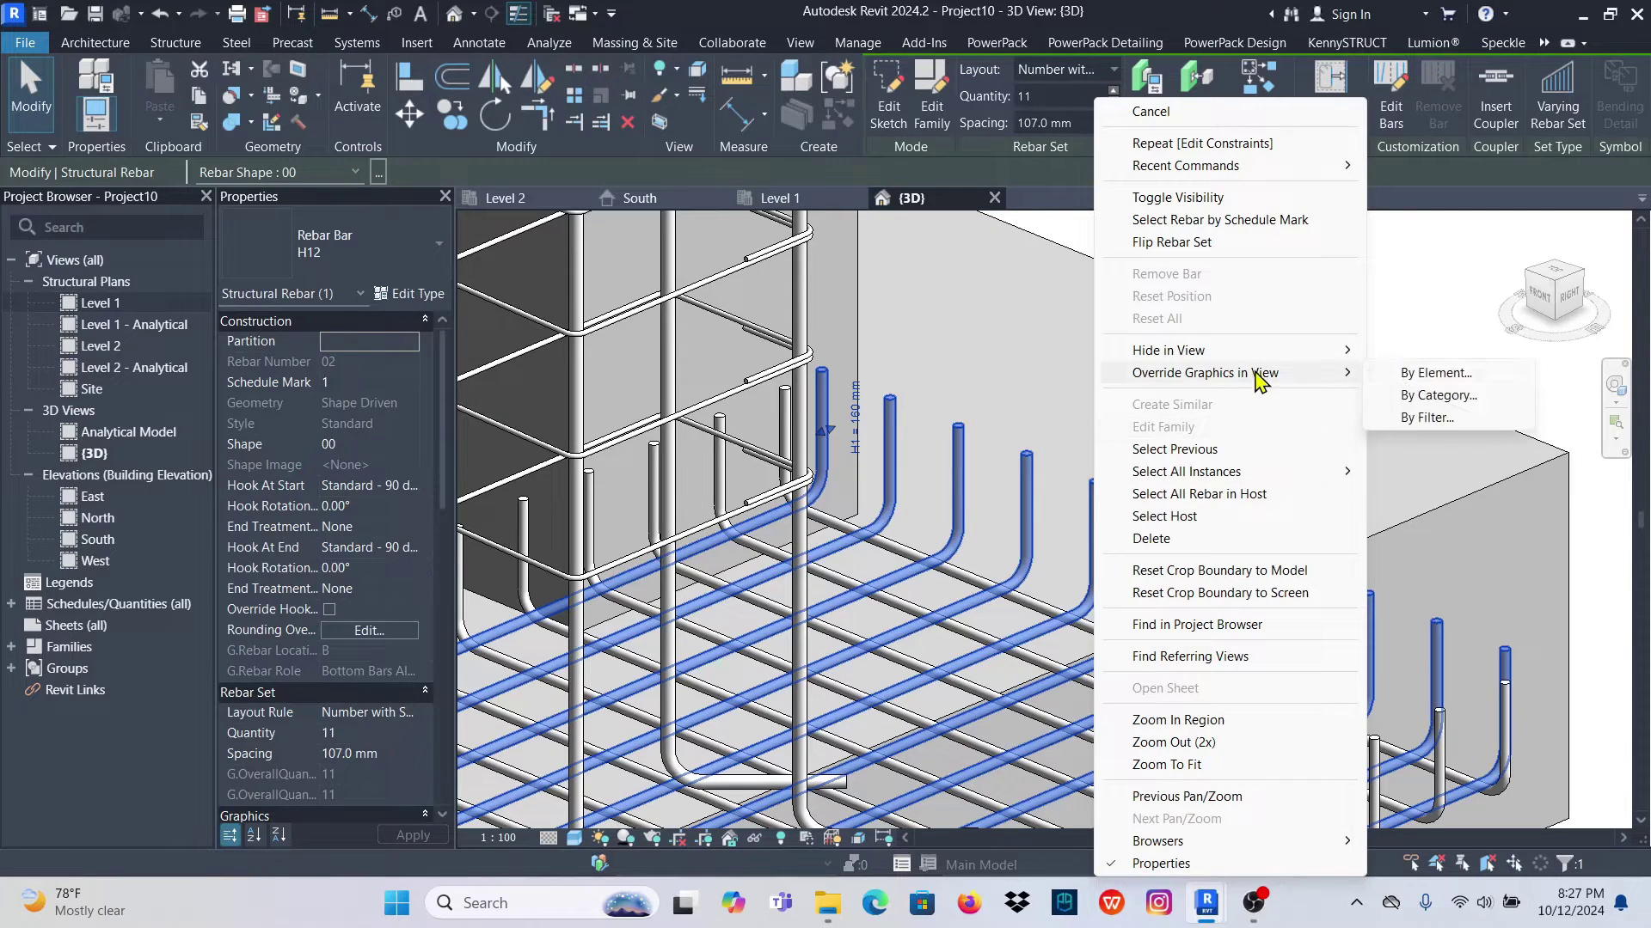
click(1436, 373)
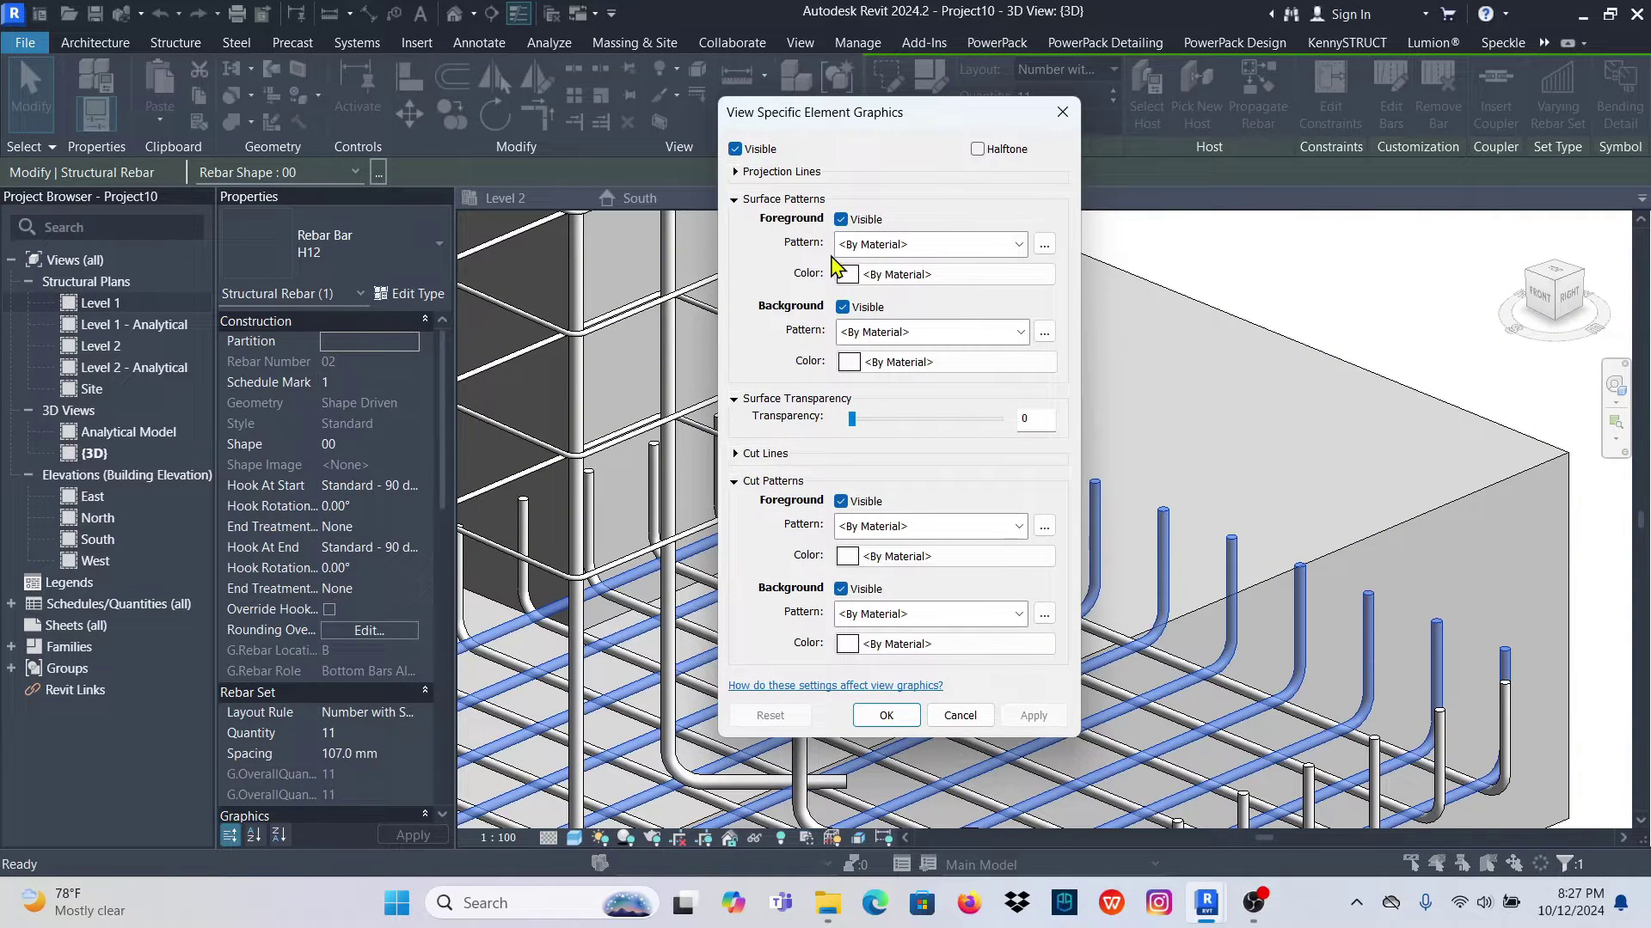
click(1020, 245)
click(1045, 287)
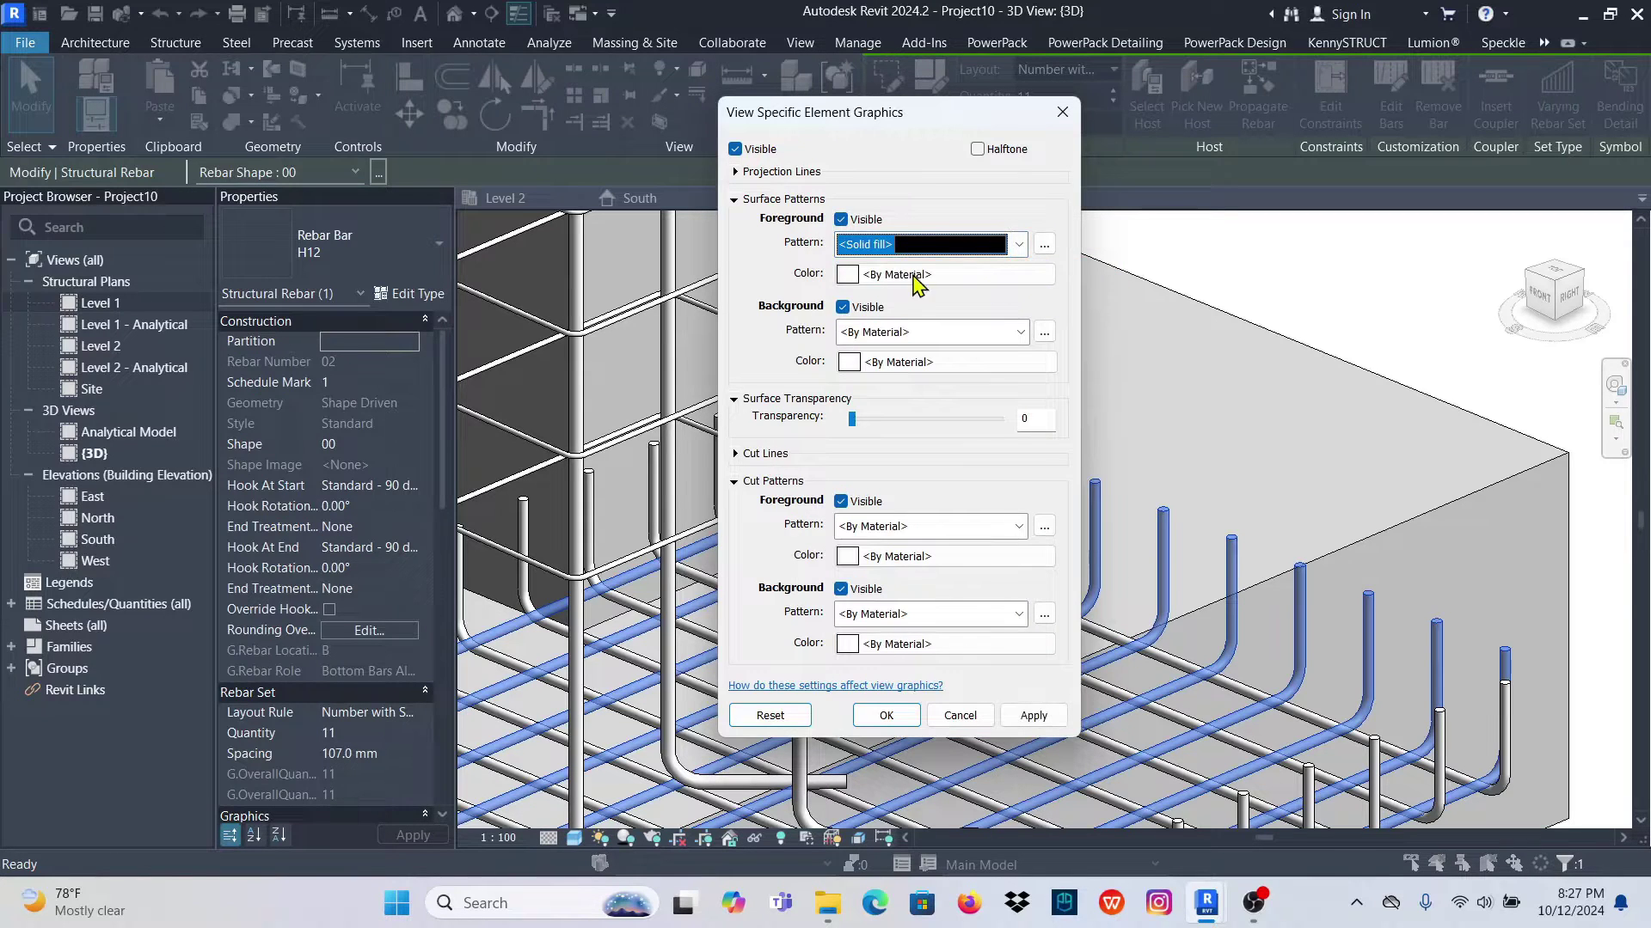
click(848, 275)
click(741, 321)
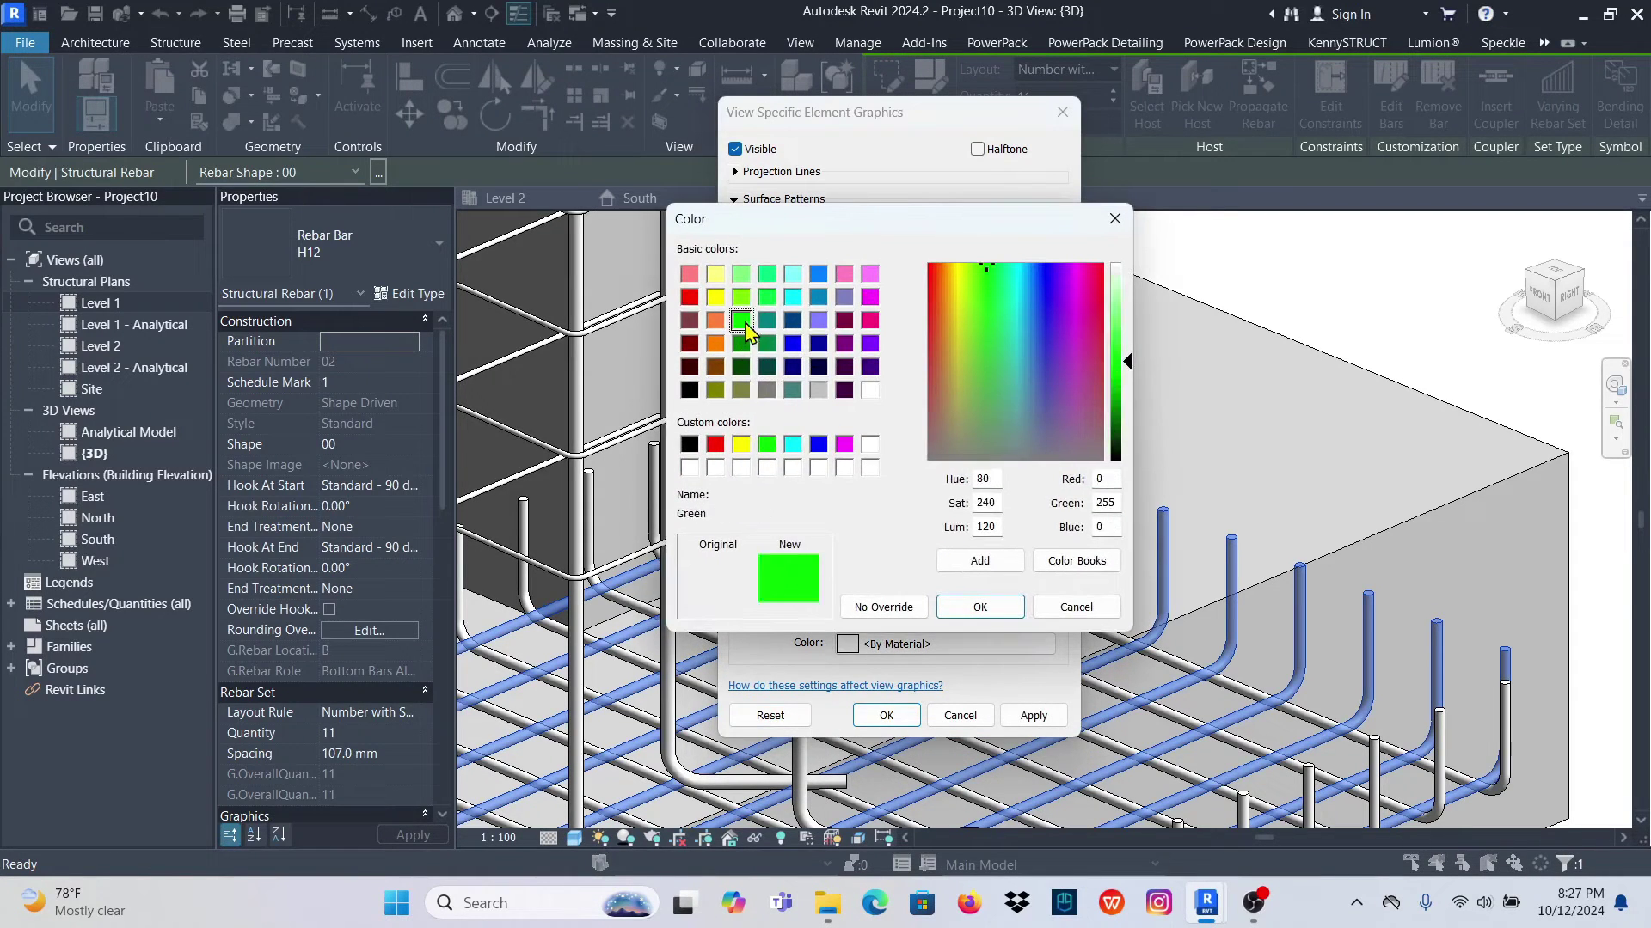
click(971, 609)
click(1034, 715)
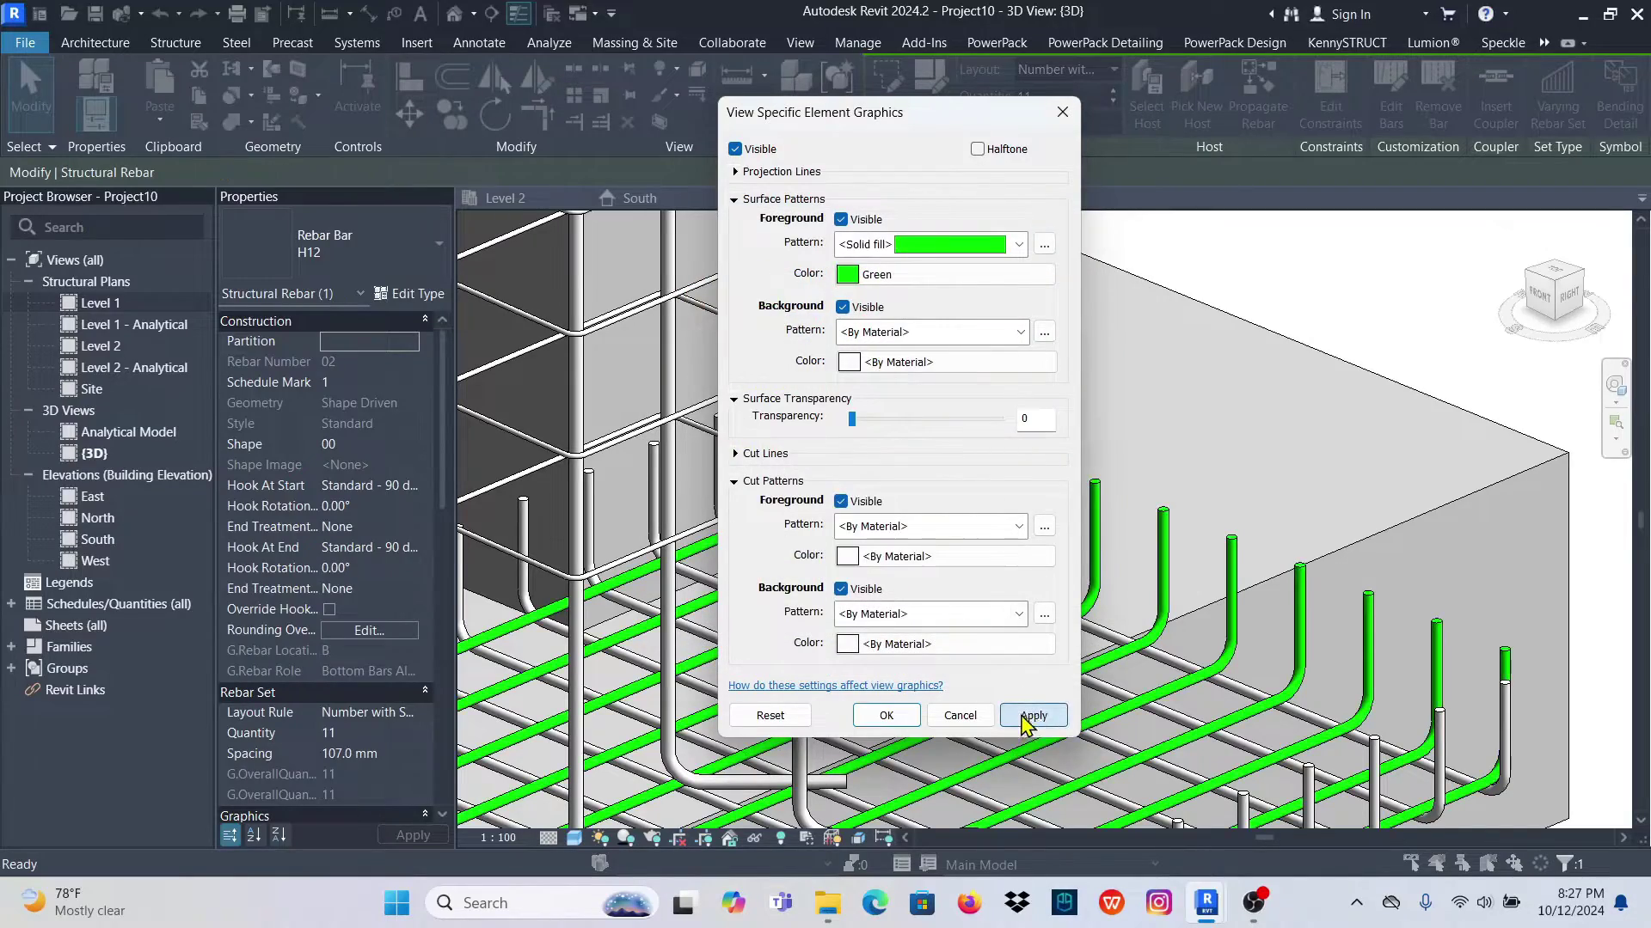
click(886, 715)
scroll(1452, 464, down, 3)
click(1452, 464)
Override the perpendicular H12 footing rebar set's graphics by element with a solid-fill foreground surface pattern in cyan
scroll(1157, 490, up, 5)
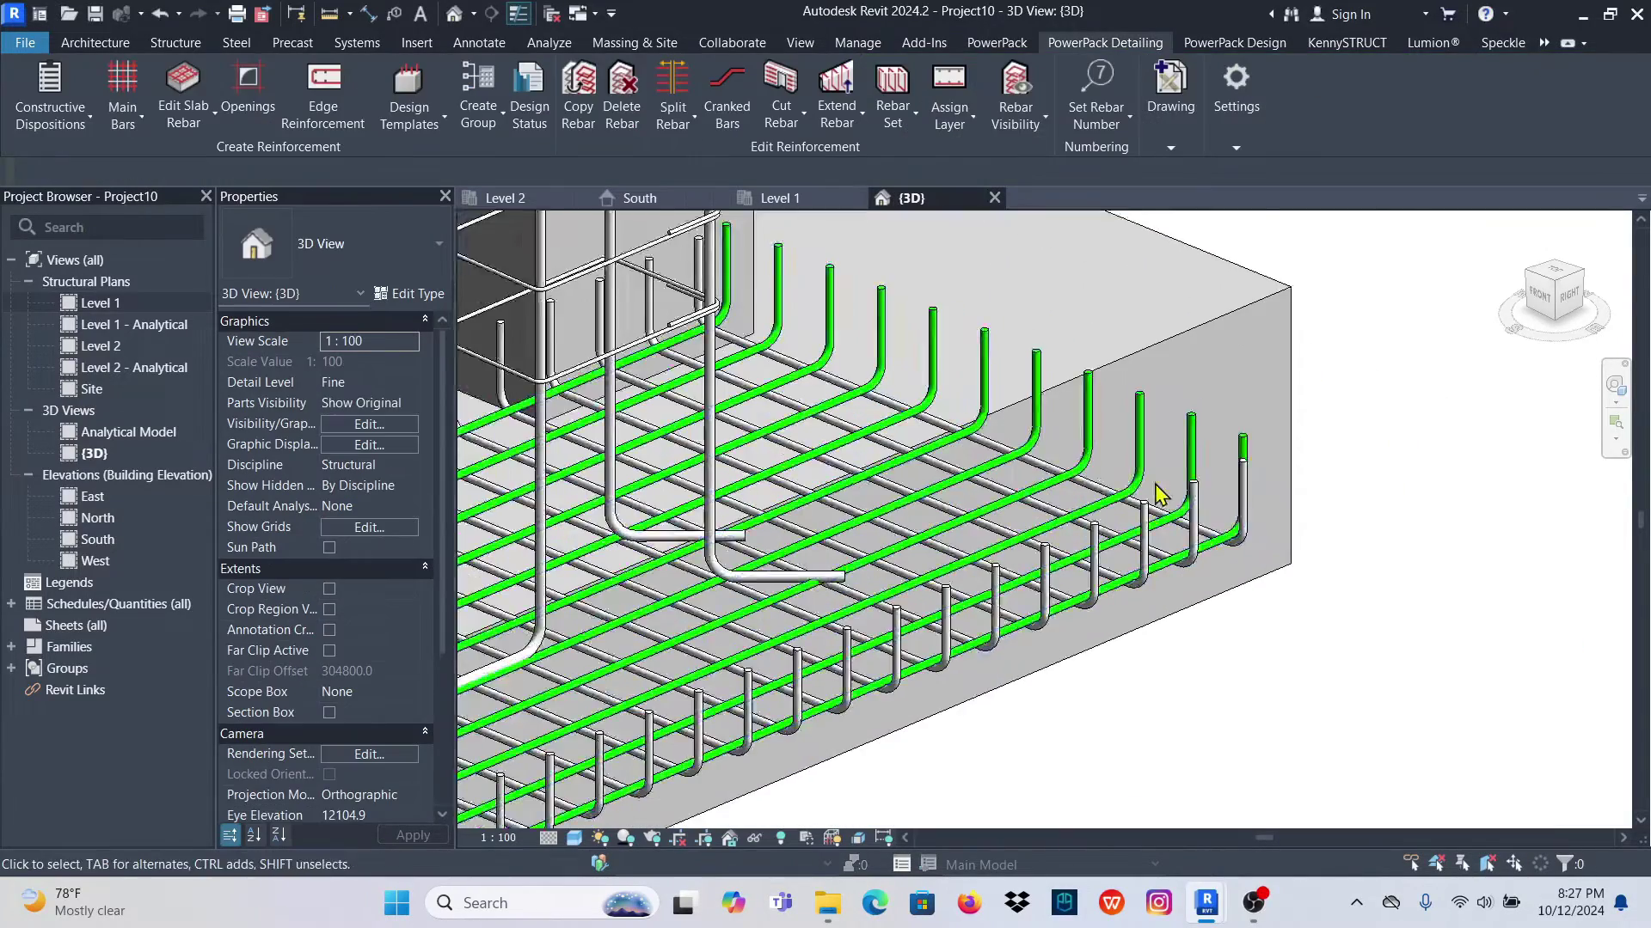
click(1055, 488)
right_click(1055, 488)
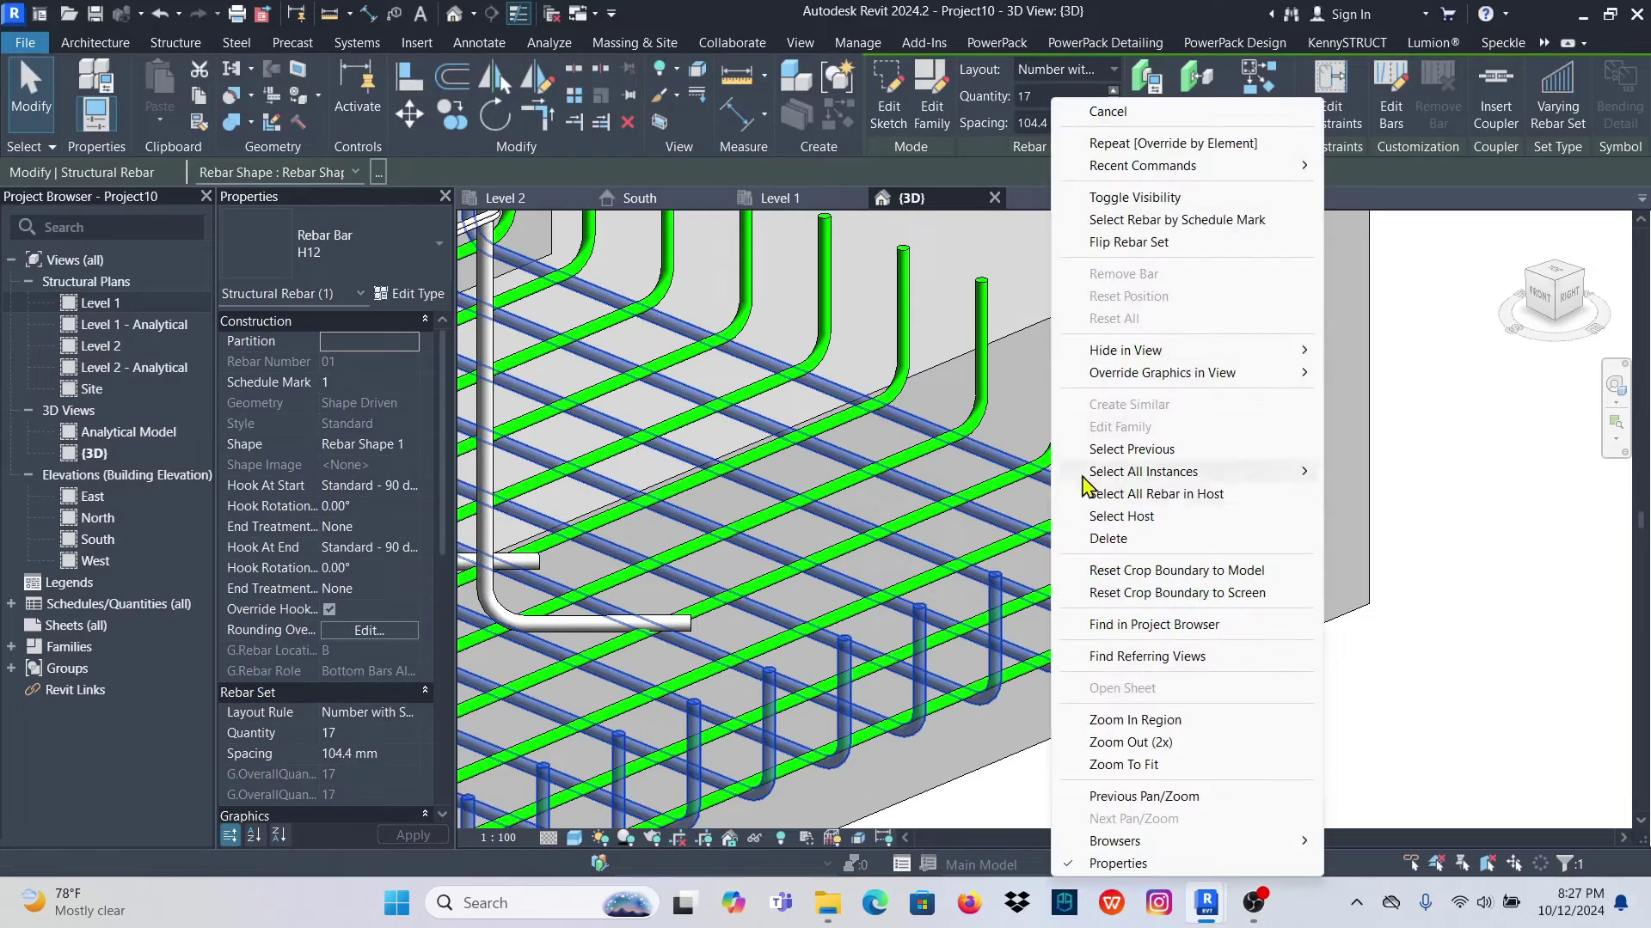
mouse_move(1196, 378)
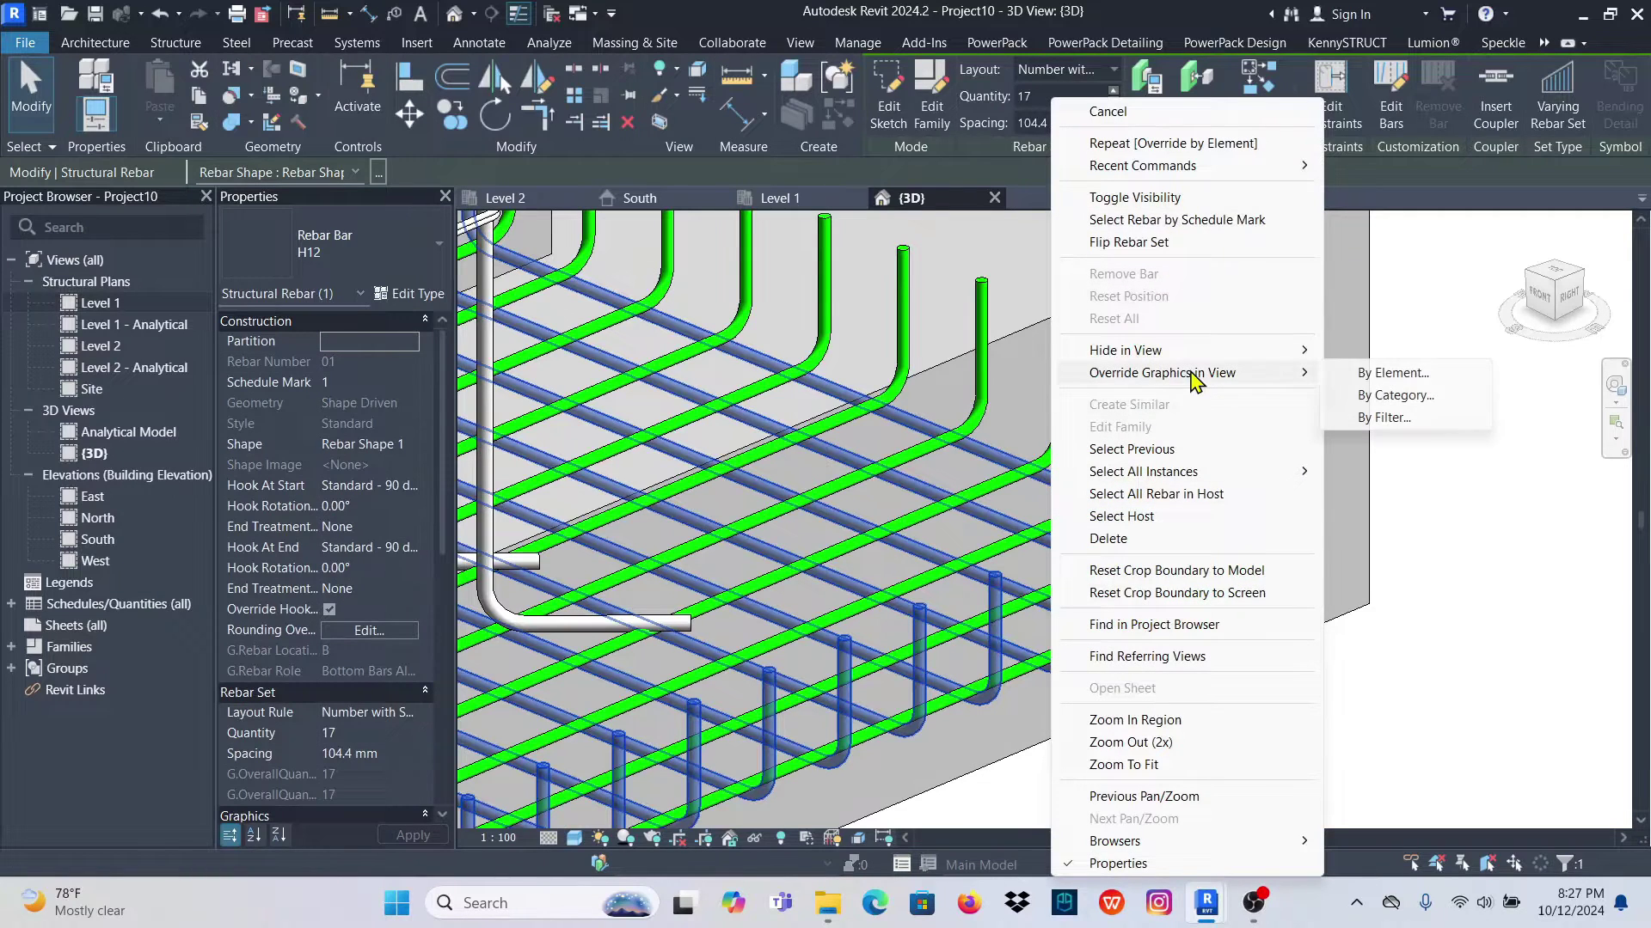
click(1370, 379)
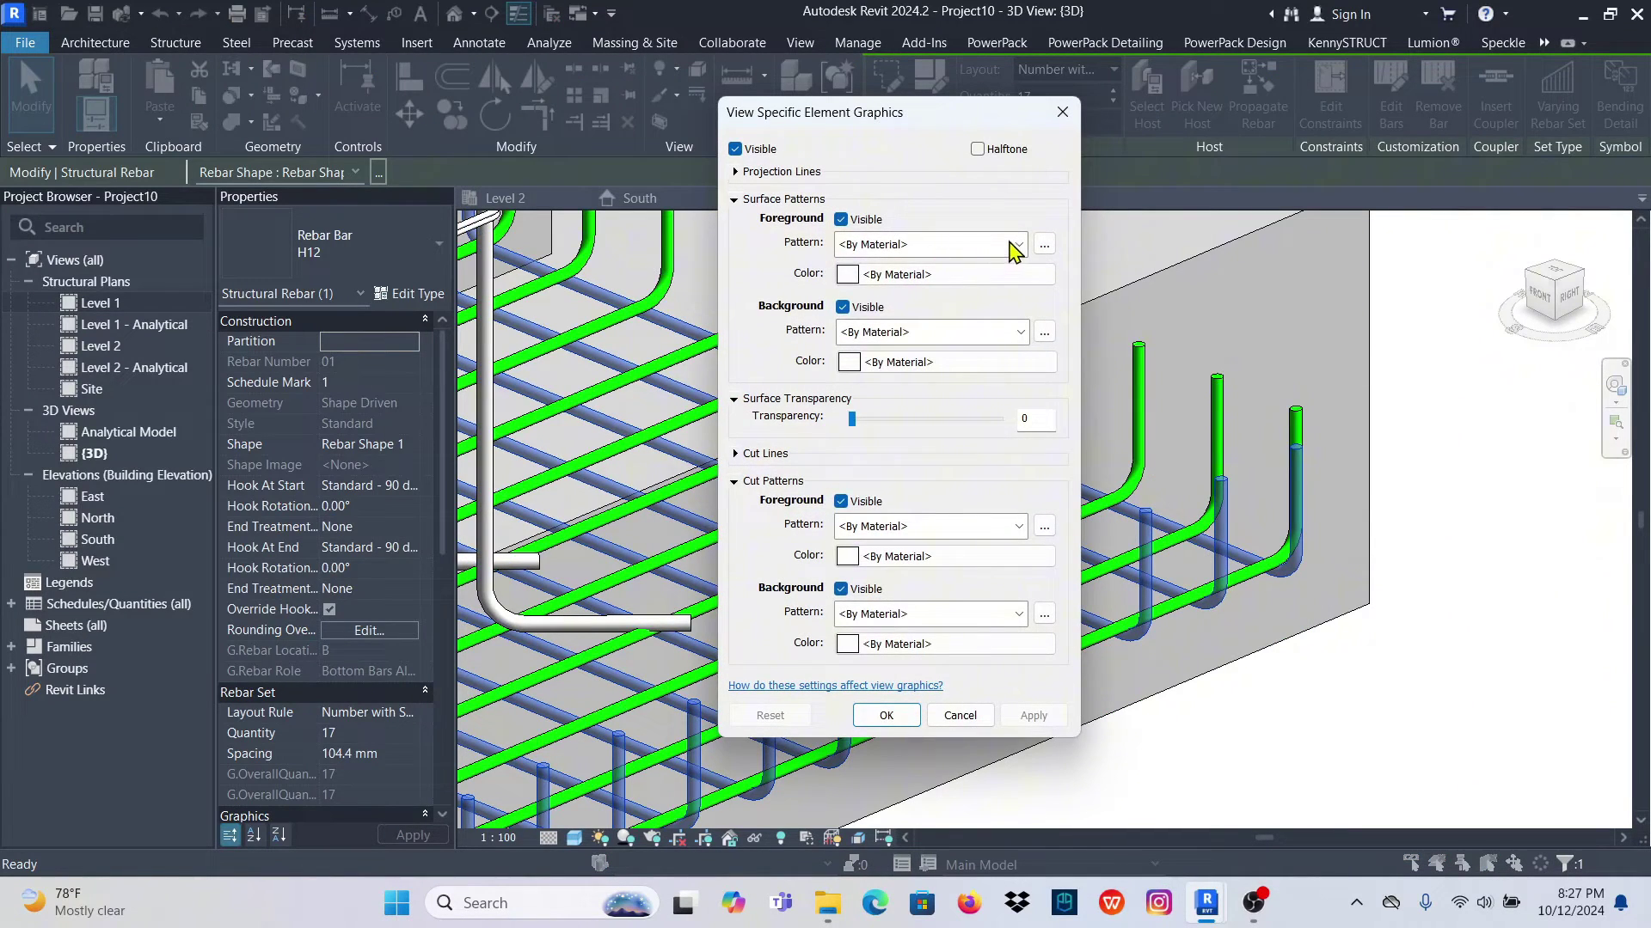
click(1015, 247)
click(869, 273)
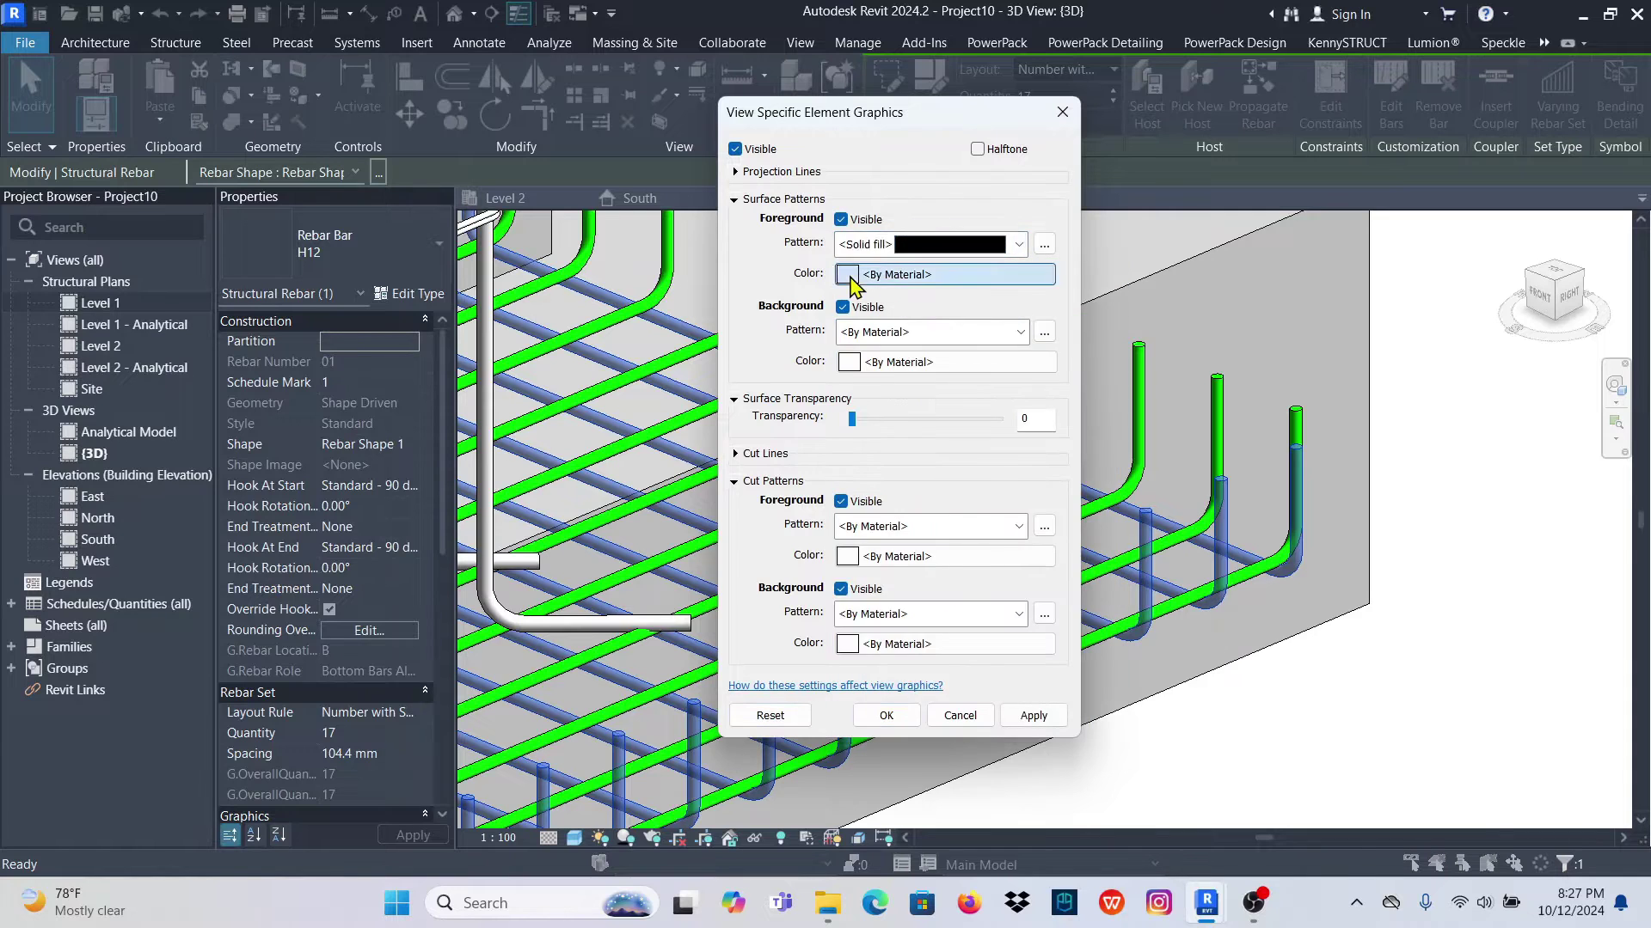
click(848, 275)
click(793, 444)
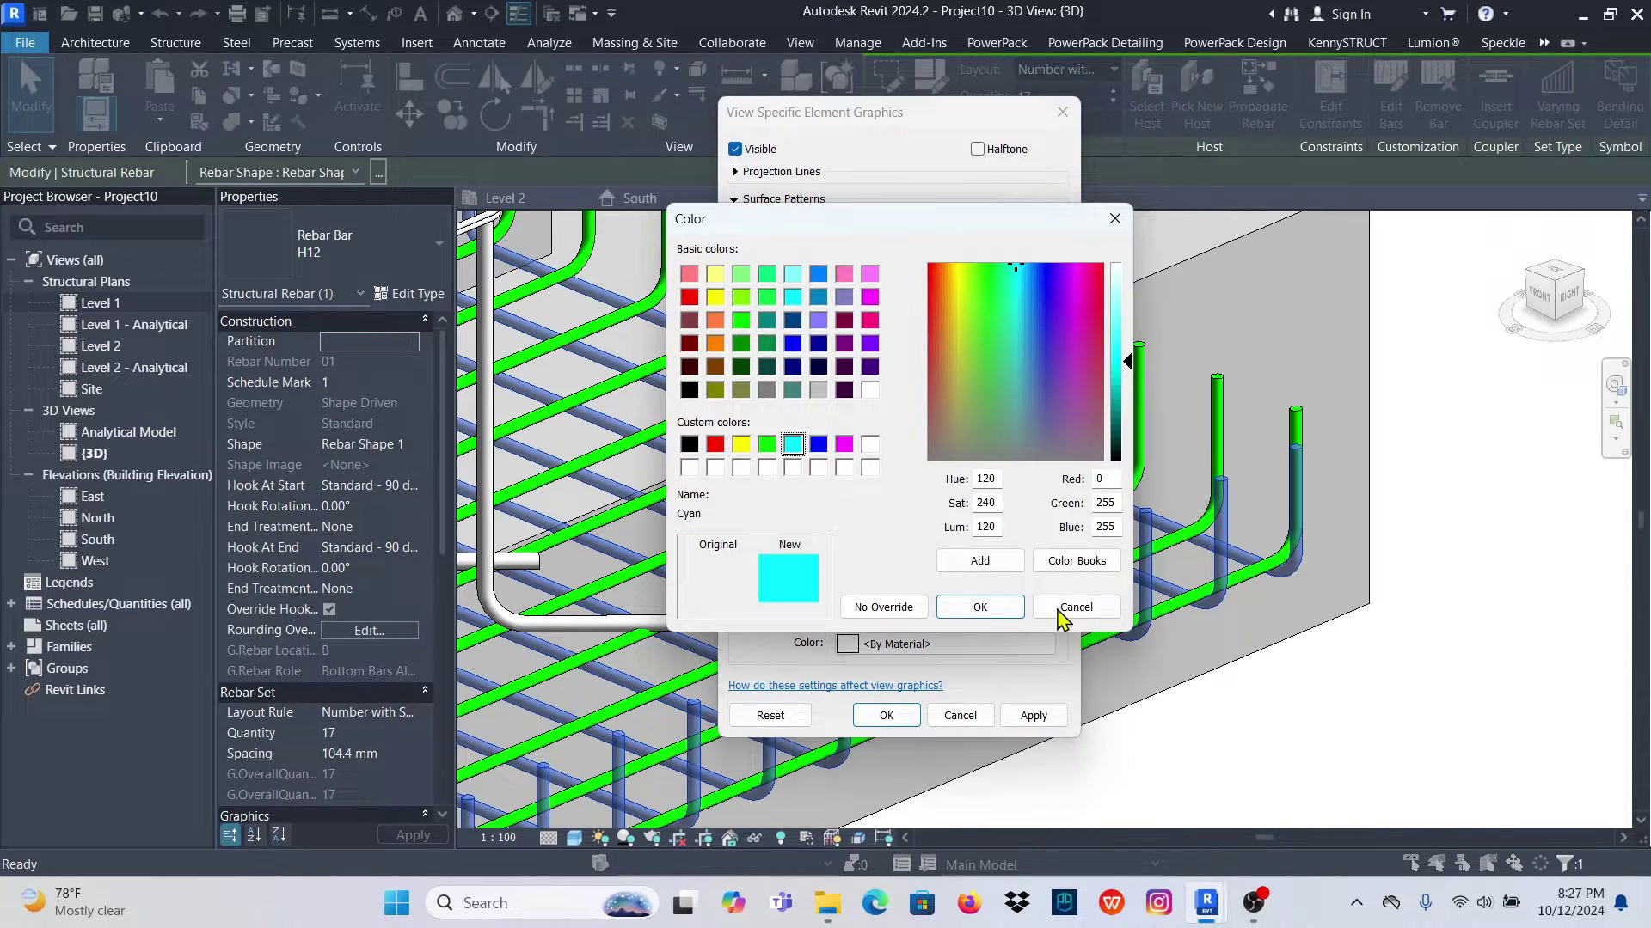
click(980, 606)
click(1034, 715)
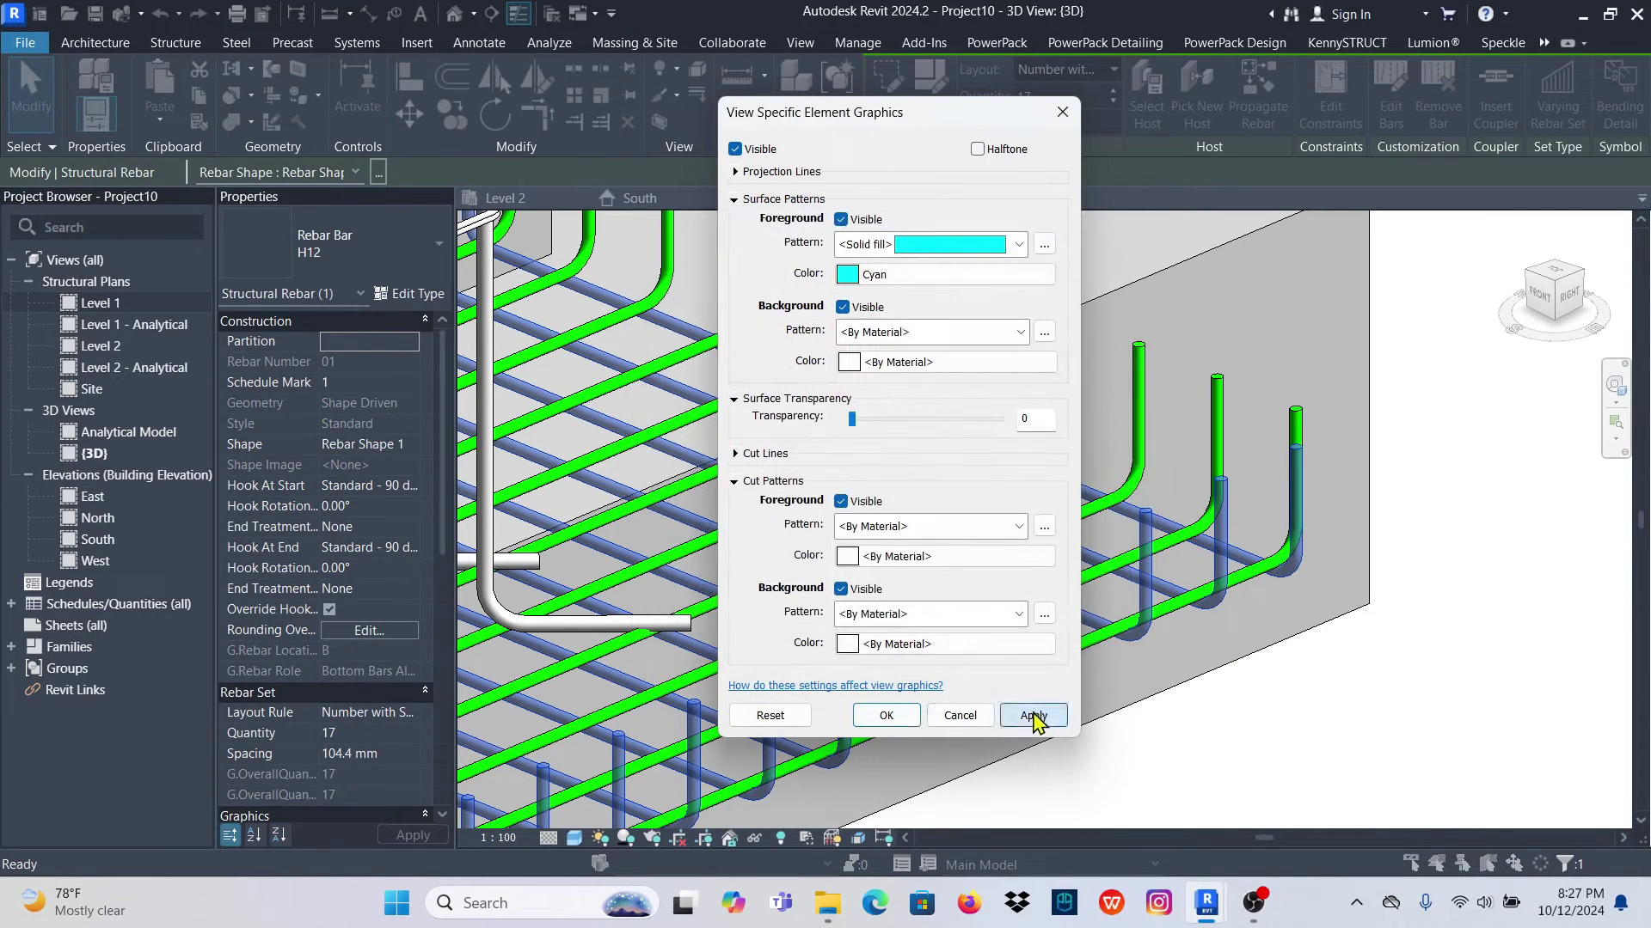
click(886, 715)
scroll(1131, 633, down, 3)
click(1364, 670)
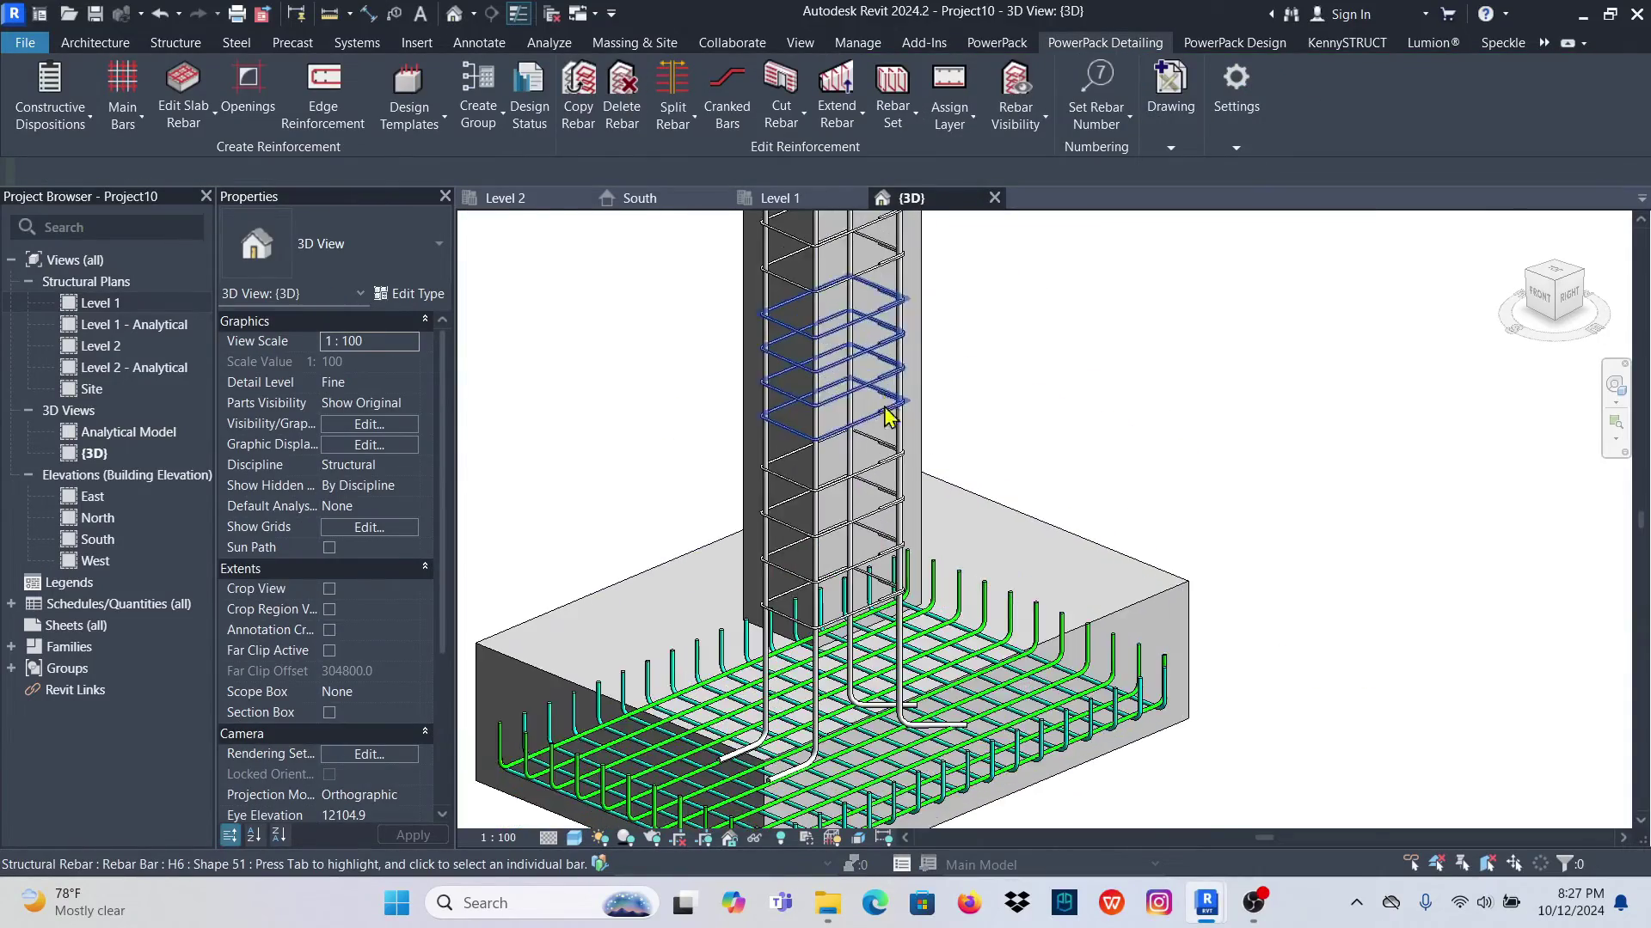
Select all four vertical H16 main bars in the column together
scroll(894, 422, up, 2)
click(911, 435)
scroll(864, 443, up, 3)
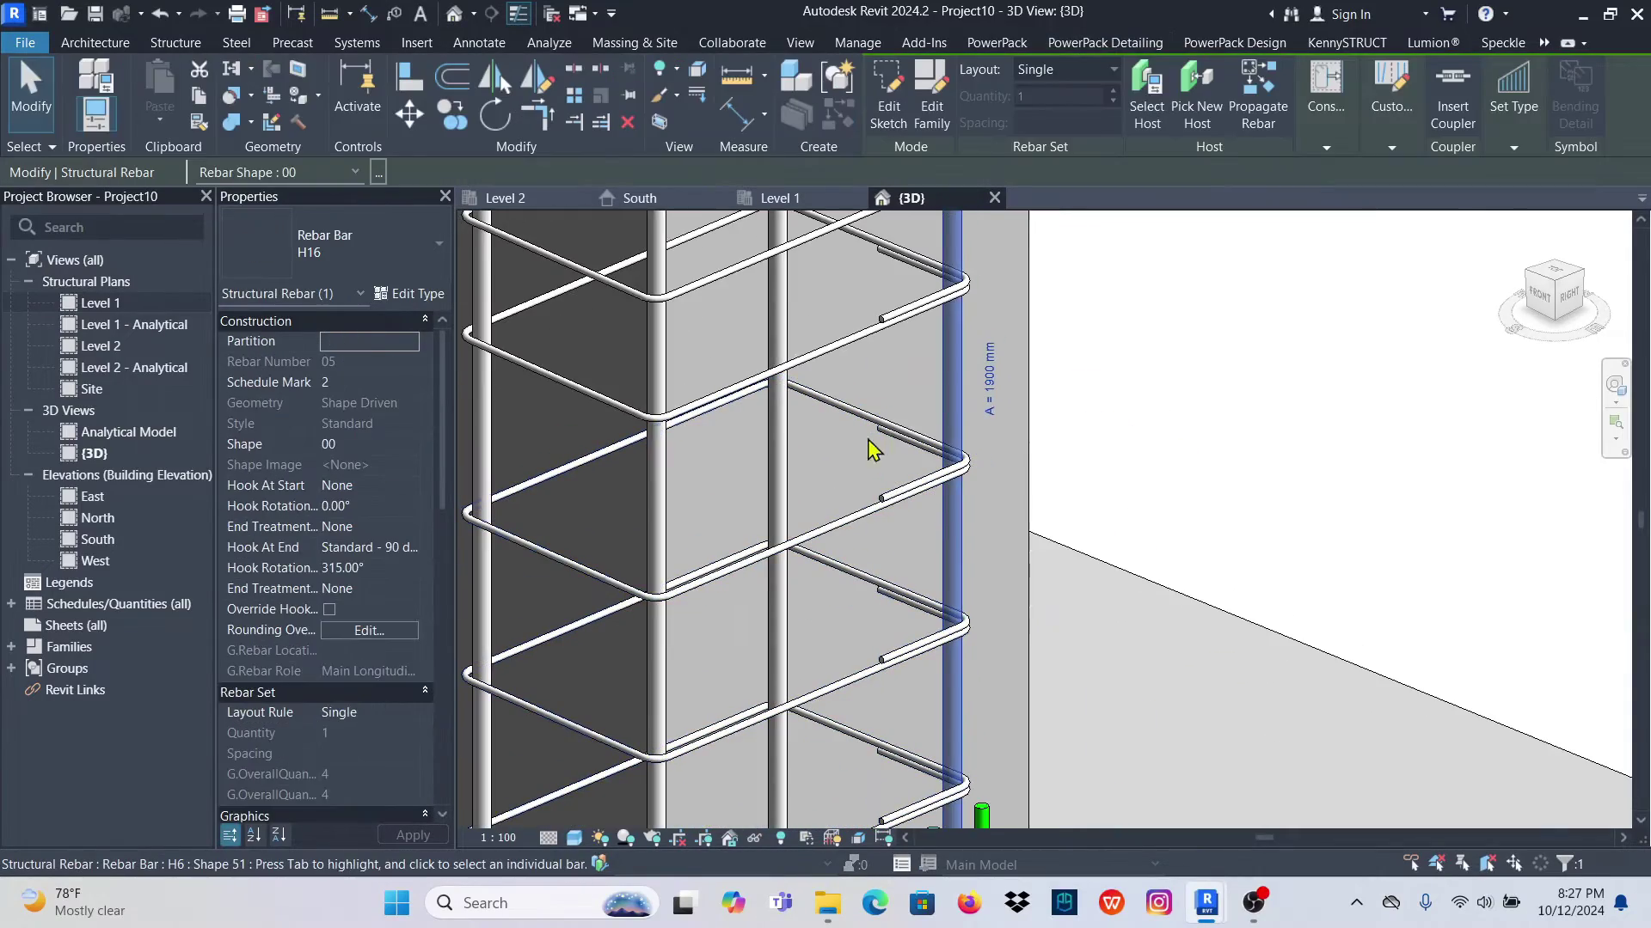
ctrl+click(778, 458)
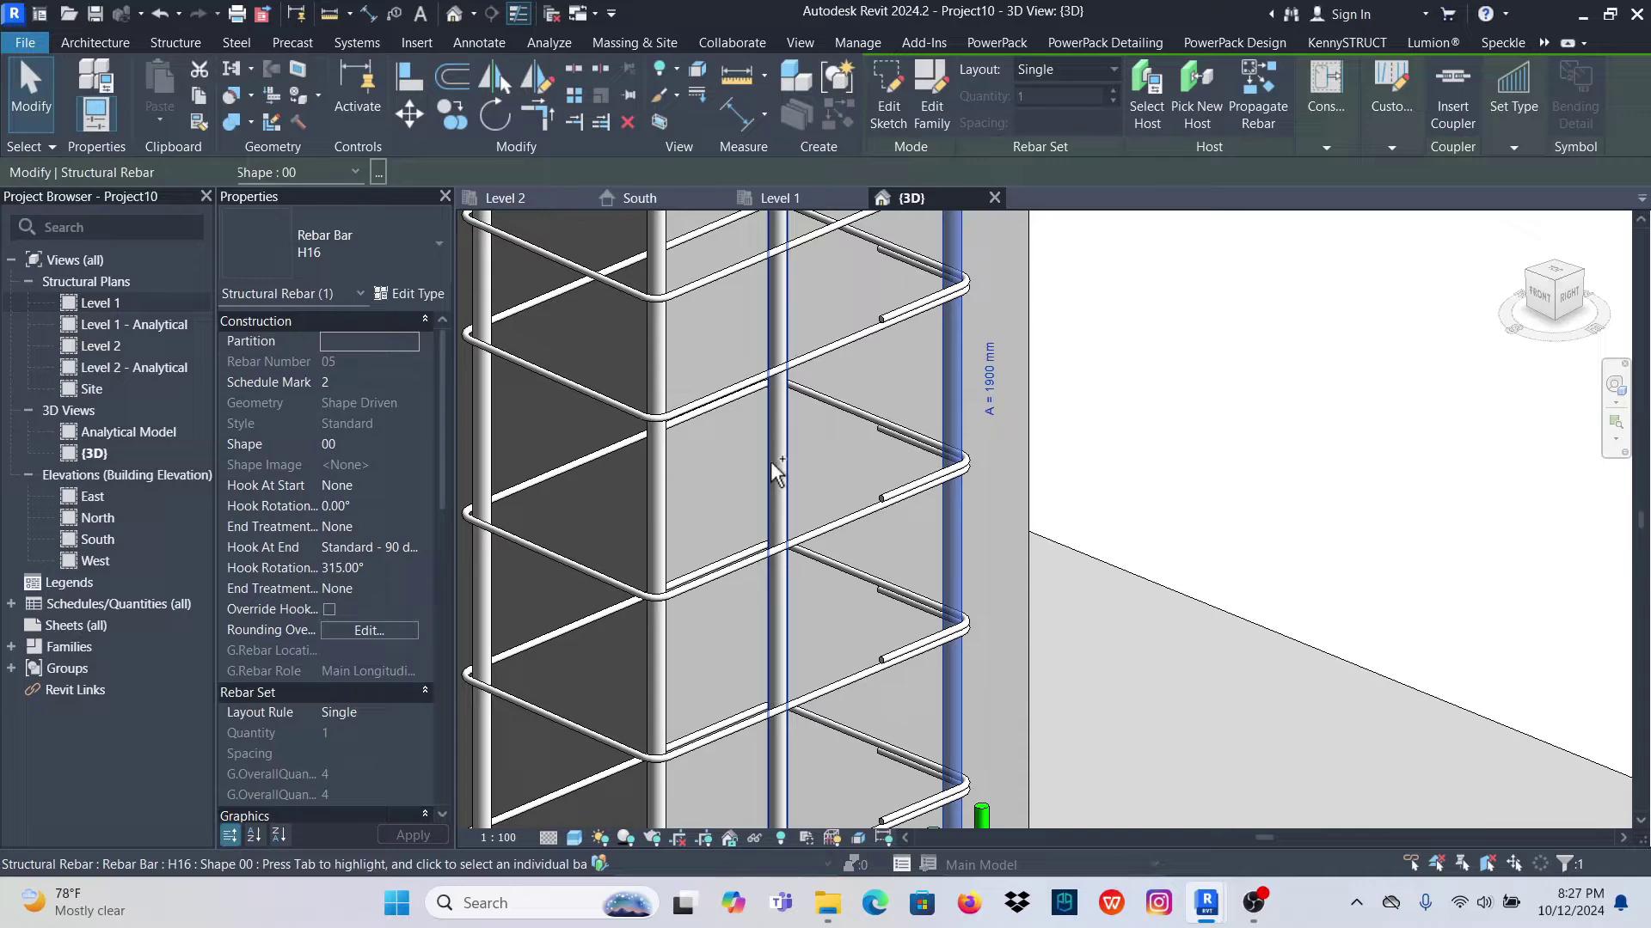
ctrl+click(657, 502)
ctrl+click(483, 431)
scroll(886, 455, down, 2)
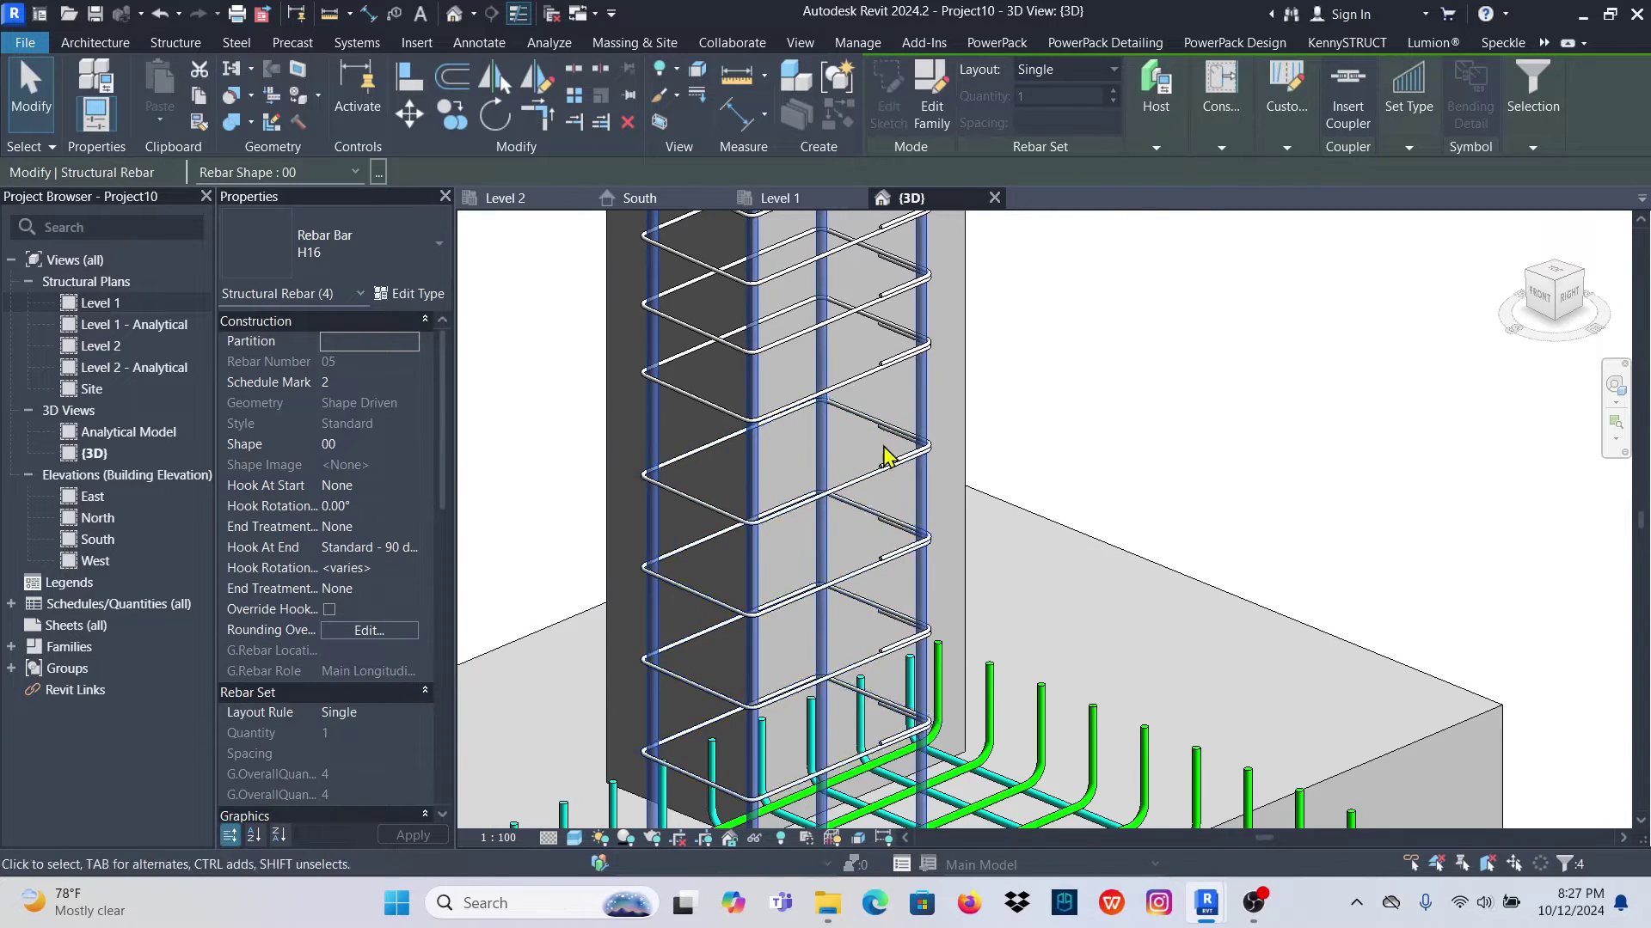
scroll(886, 456, up, 3)
Override the four vertical column bars' graphics by element with a solid-fill foreground surface pattern in blue
right_click(971, 310)
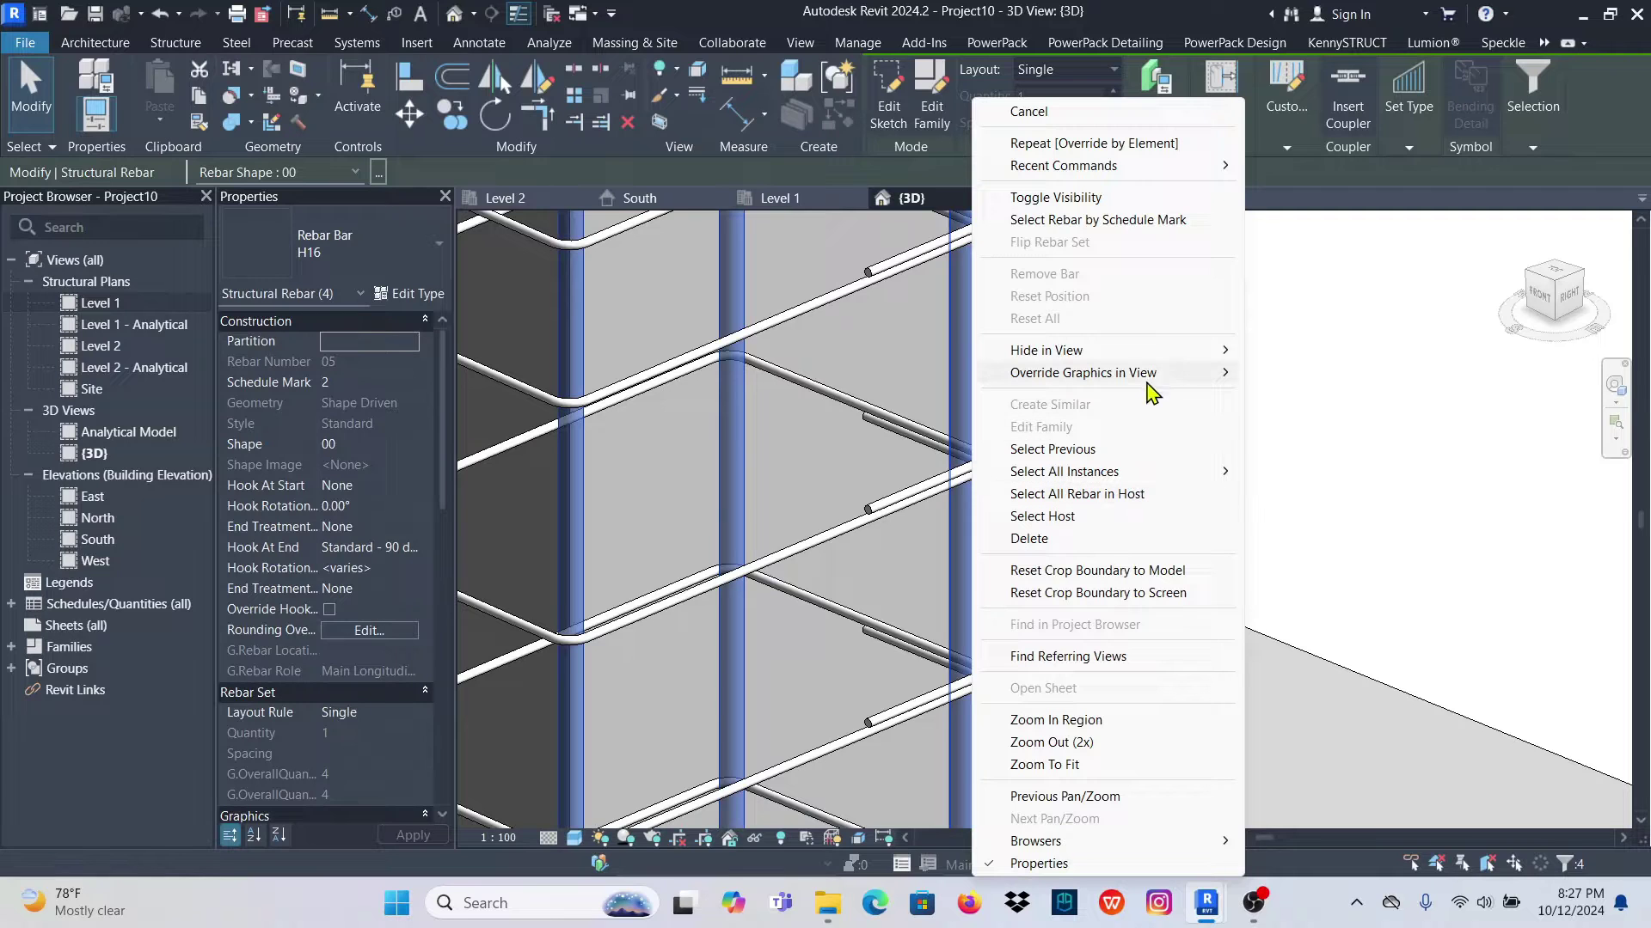
mouse_move(1153, 377)
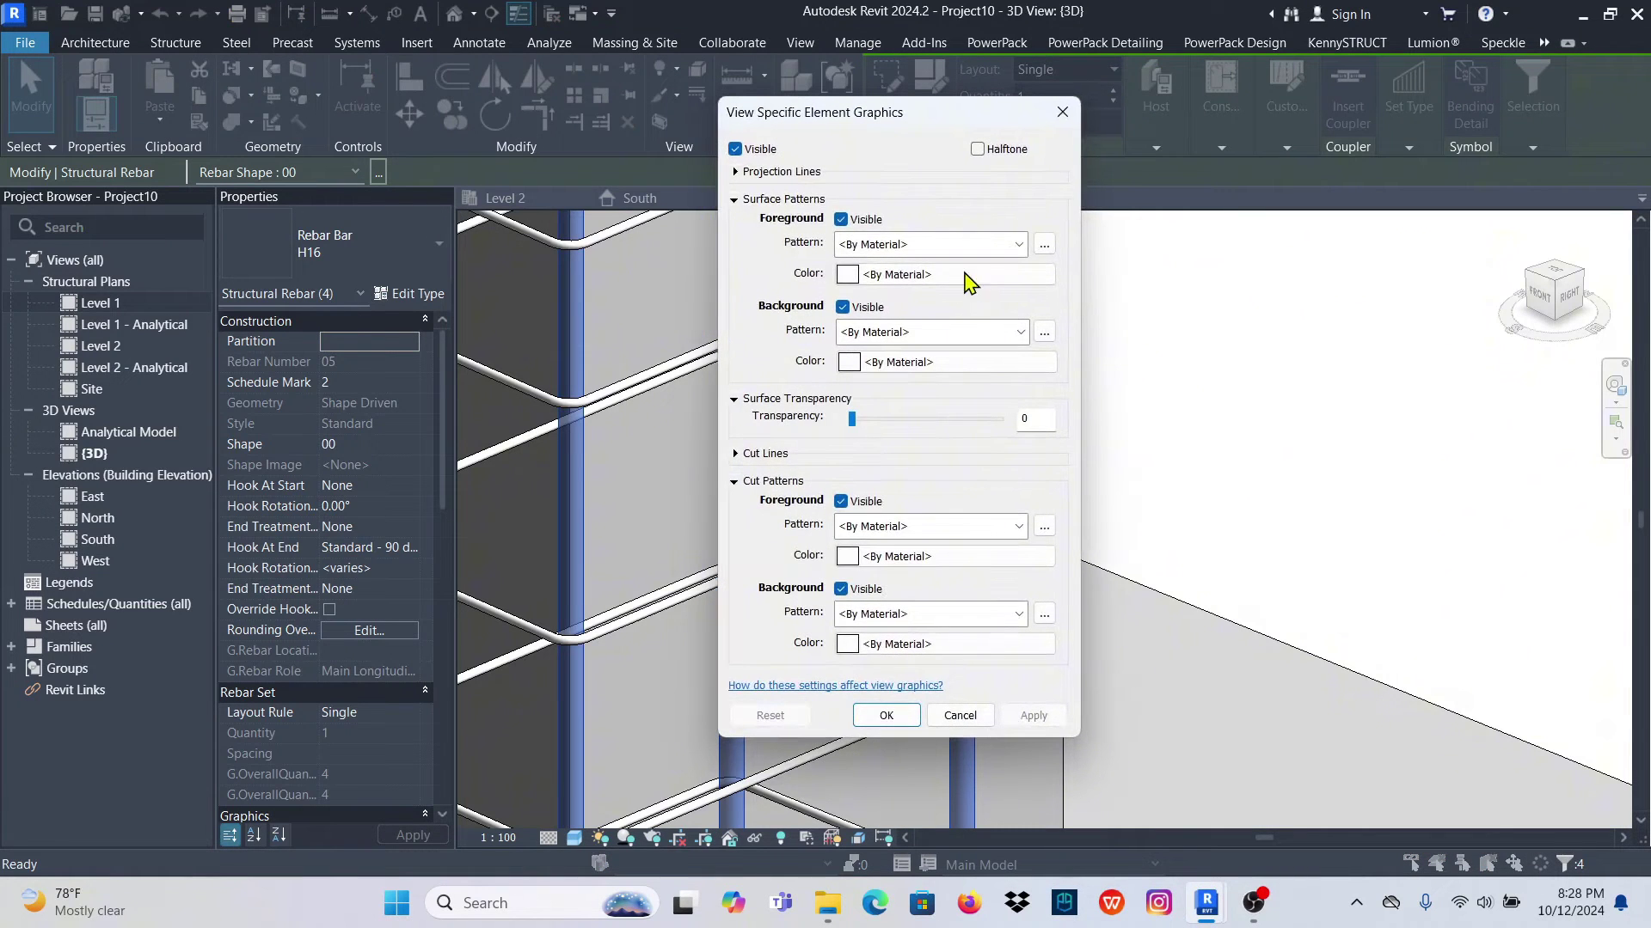
click(1017, 246)
click(1040, 286)
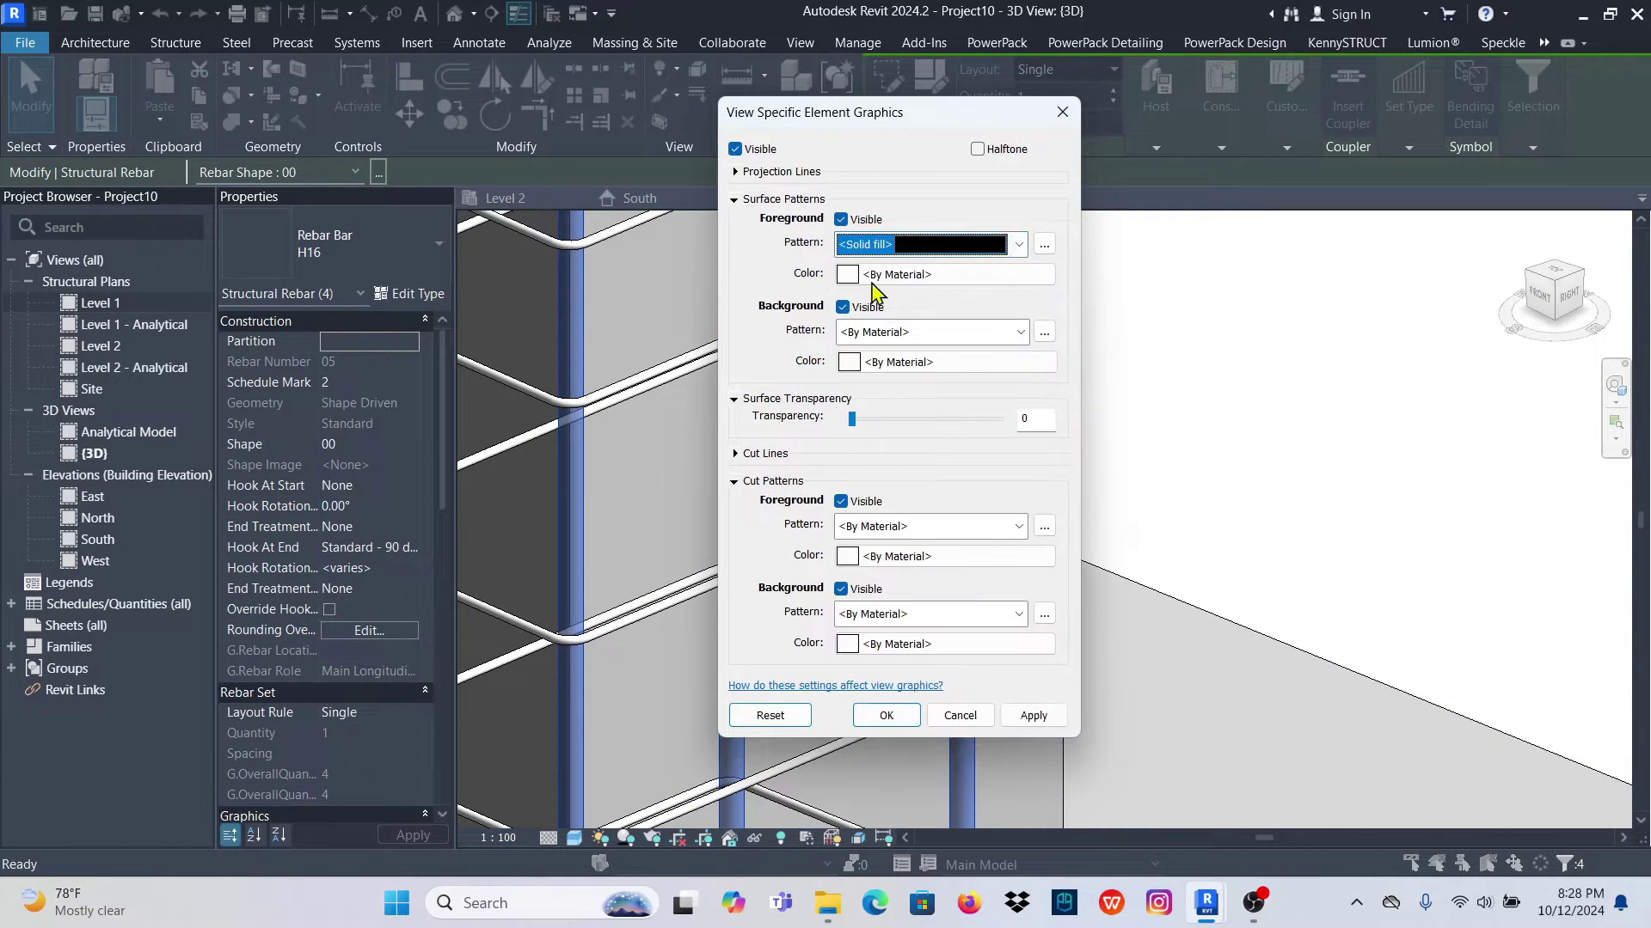
click(860, 274)
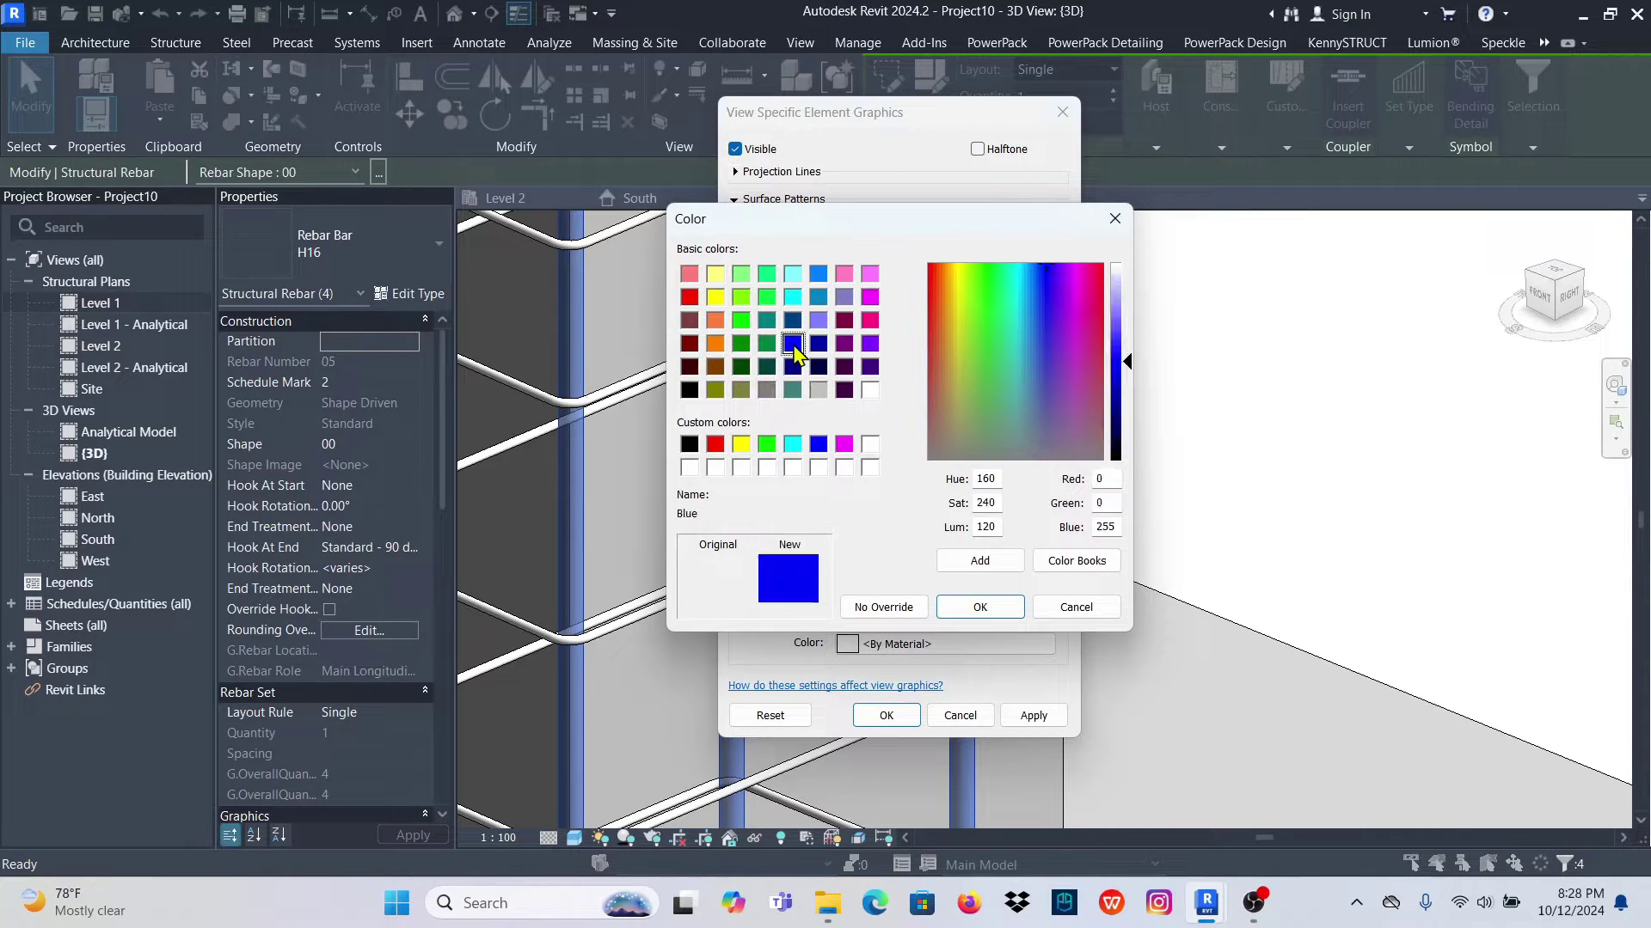
click(972, 609)
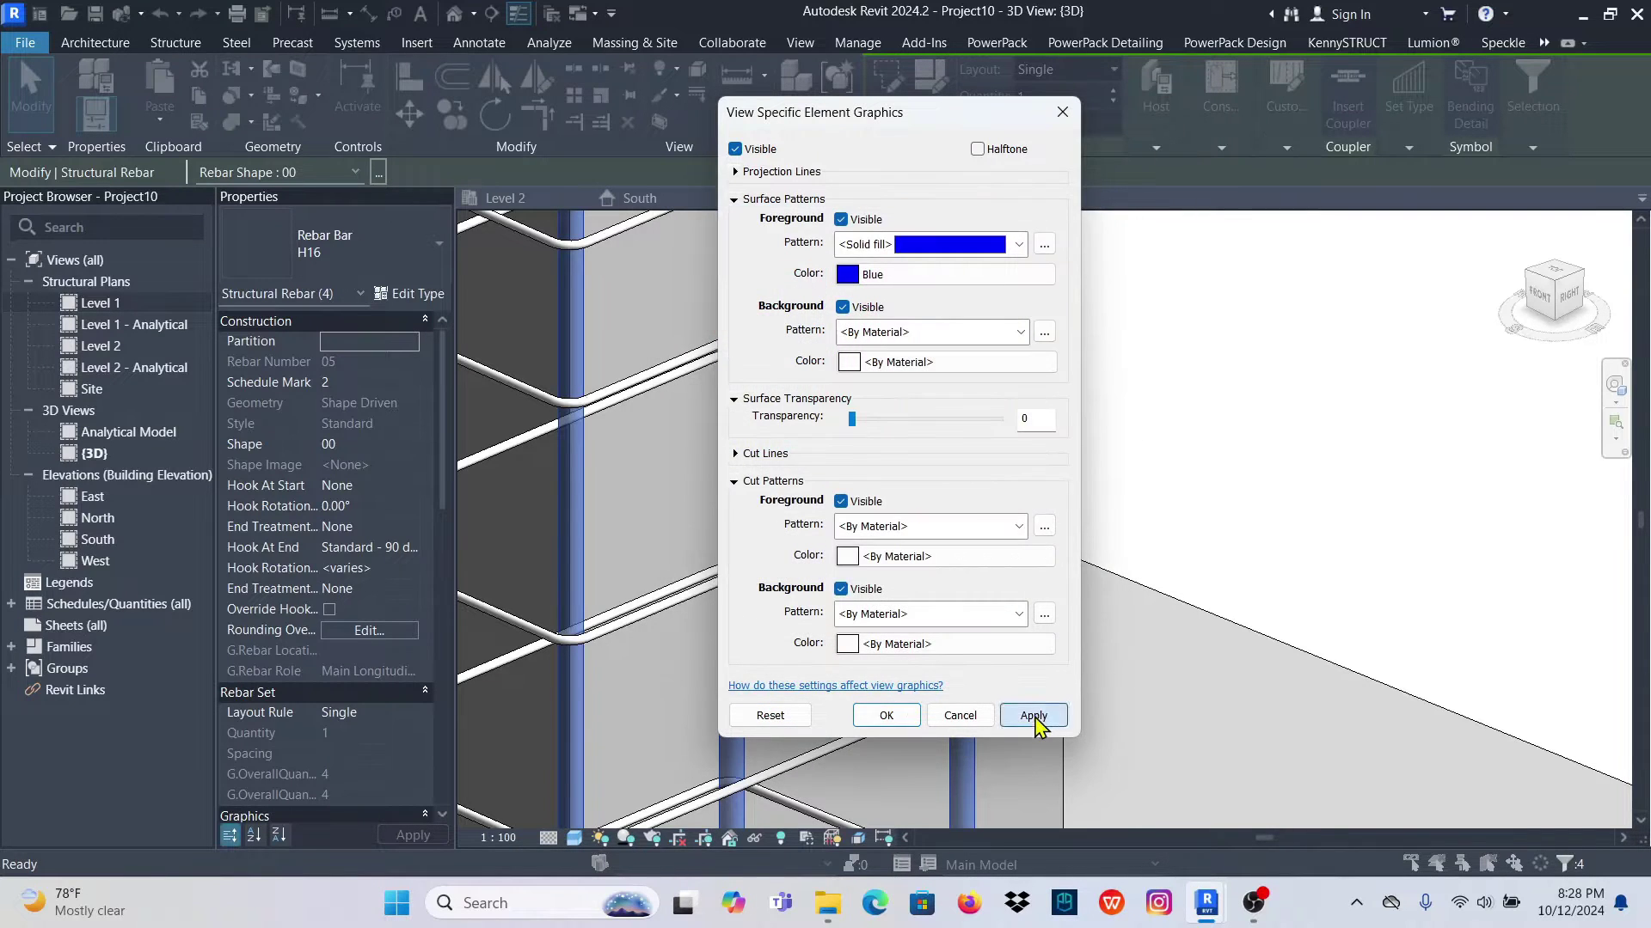
click(886, 715)
key(Escape)
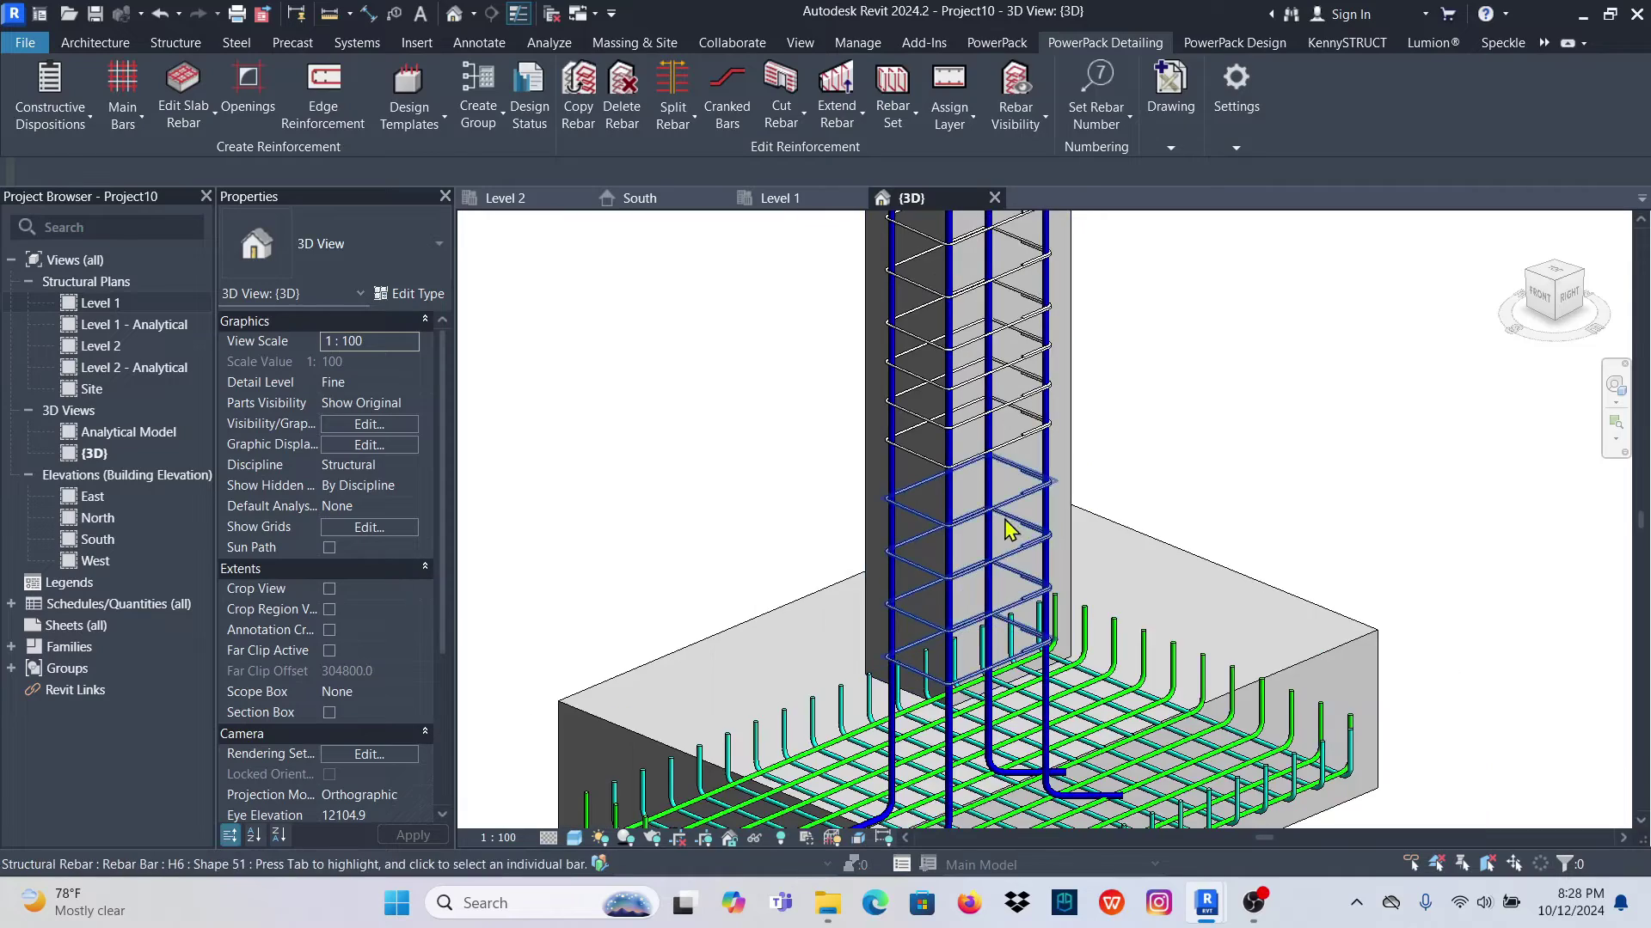
Select the three H6 stirrup sets along the column's height together: upper, middle and lower
scroll(1008, 529, down, 5)
scroll(1014, 453, up, 10)
click(965, 303)
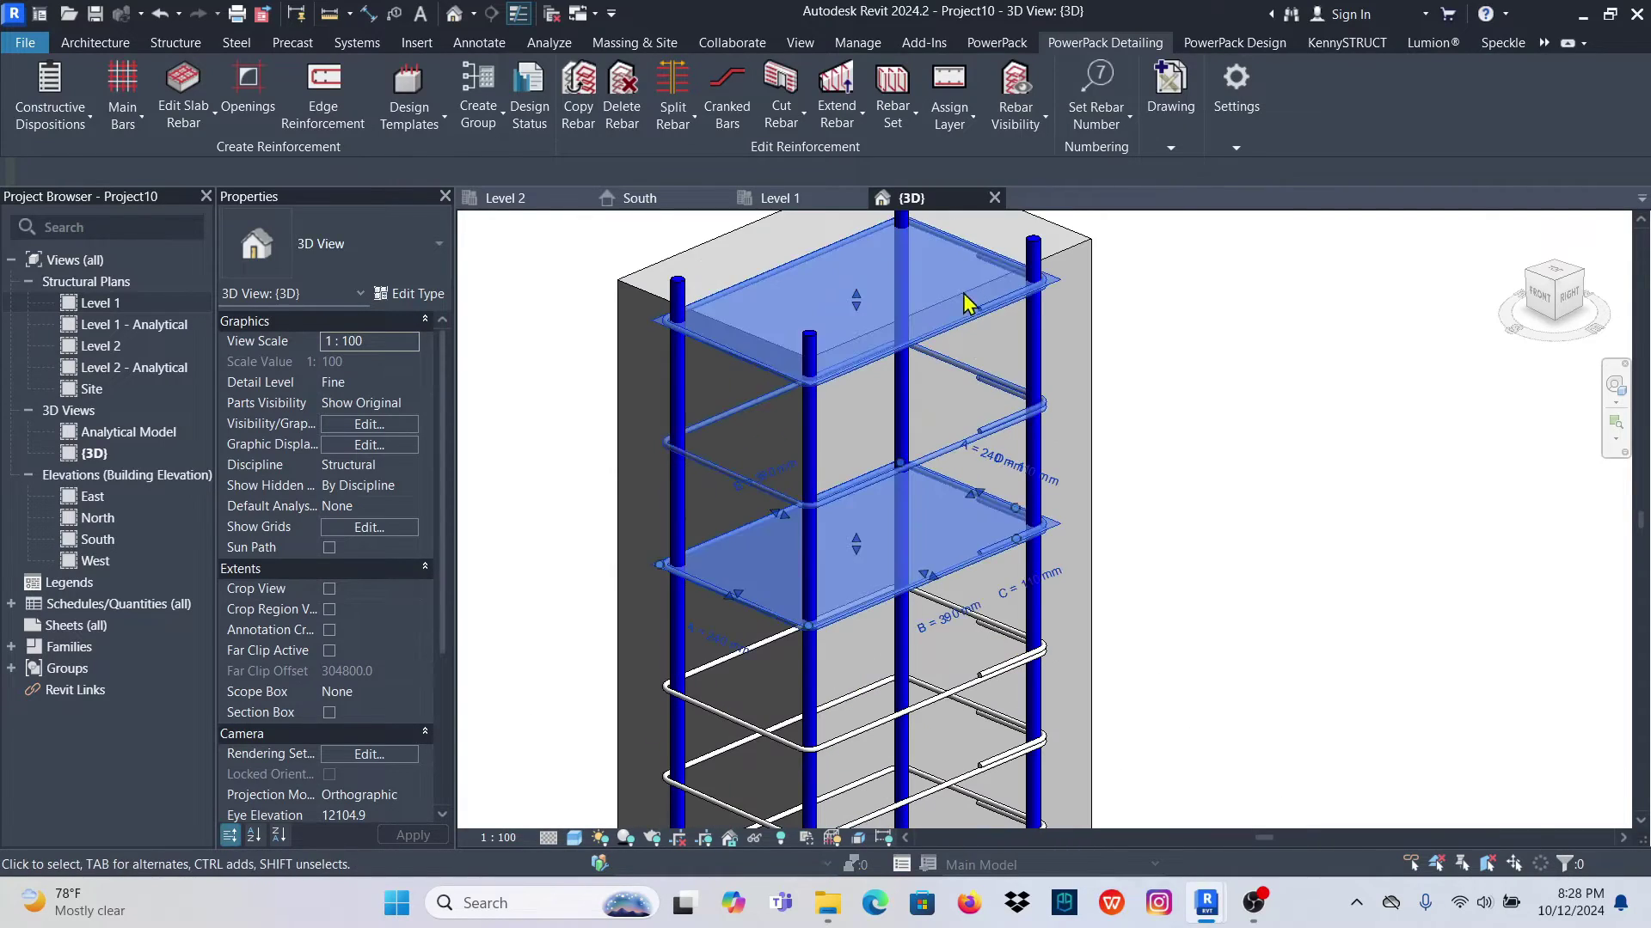
scroll(1023, 533, down, 2)
scroll(1029, 540, up, 6)
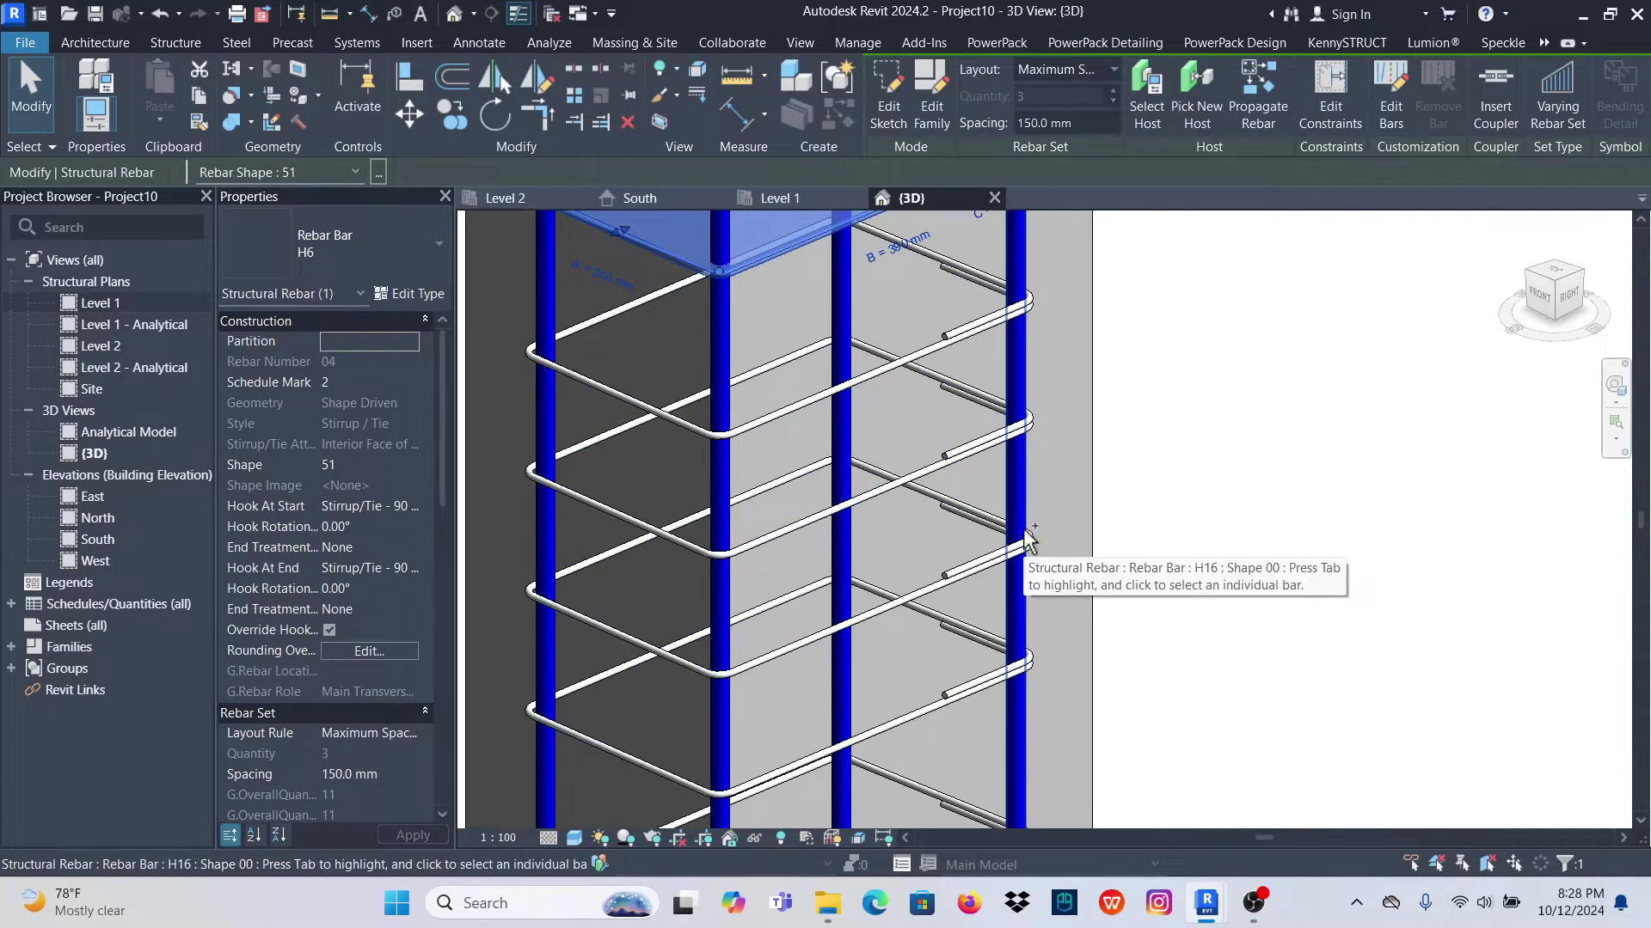
ctrl+click(1019, 461)
scroll(989, 524, down, 4)
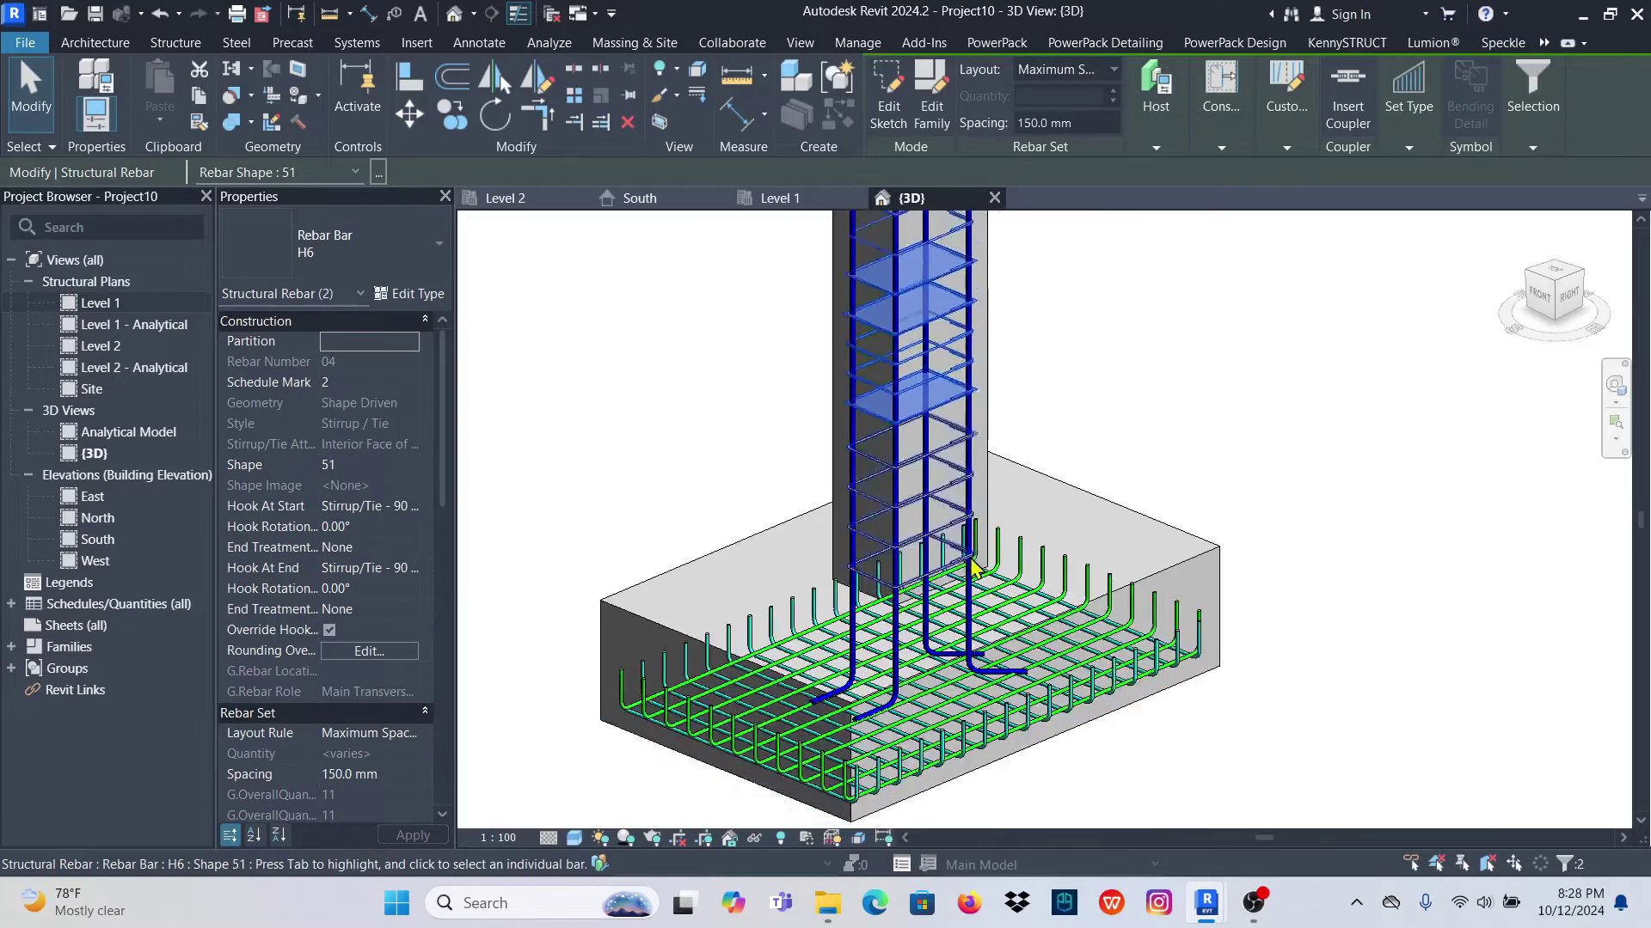
scroll(975, 568, up, 5)
ctrl+click(946, 569)
scroll(916, 653, down, 3)
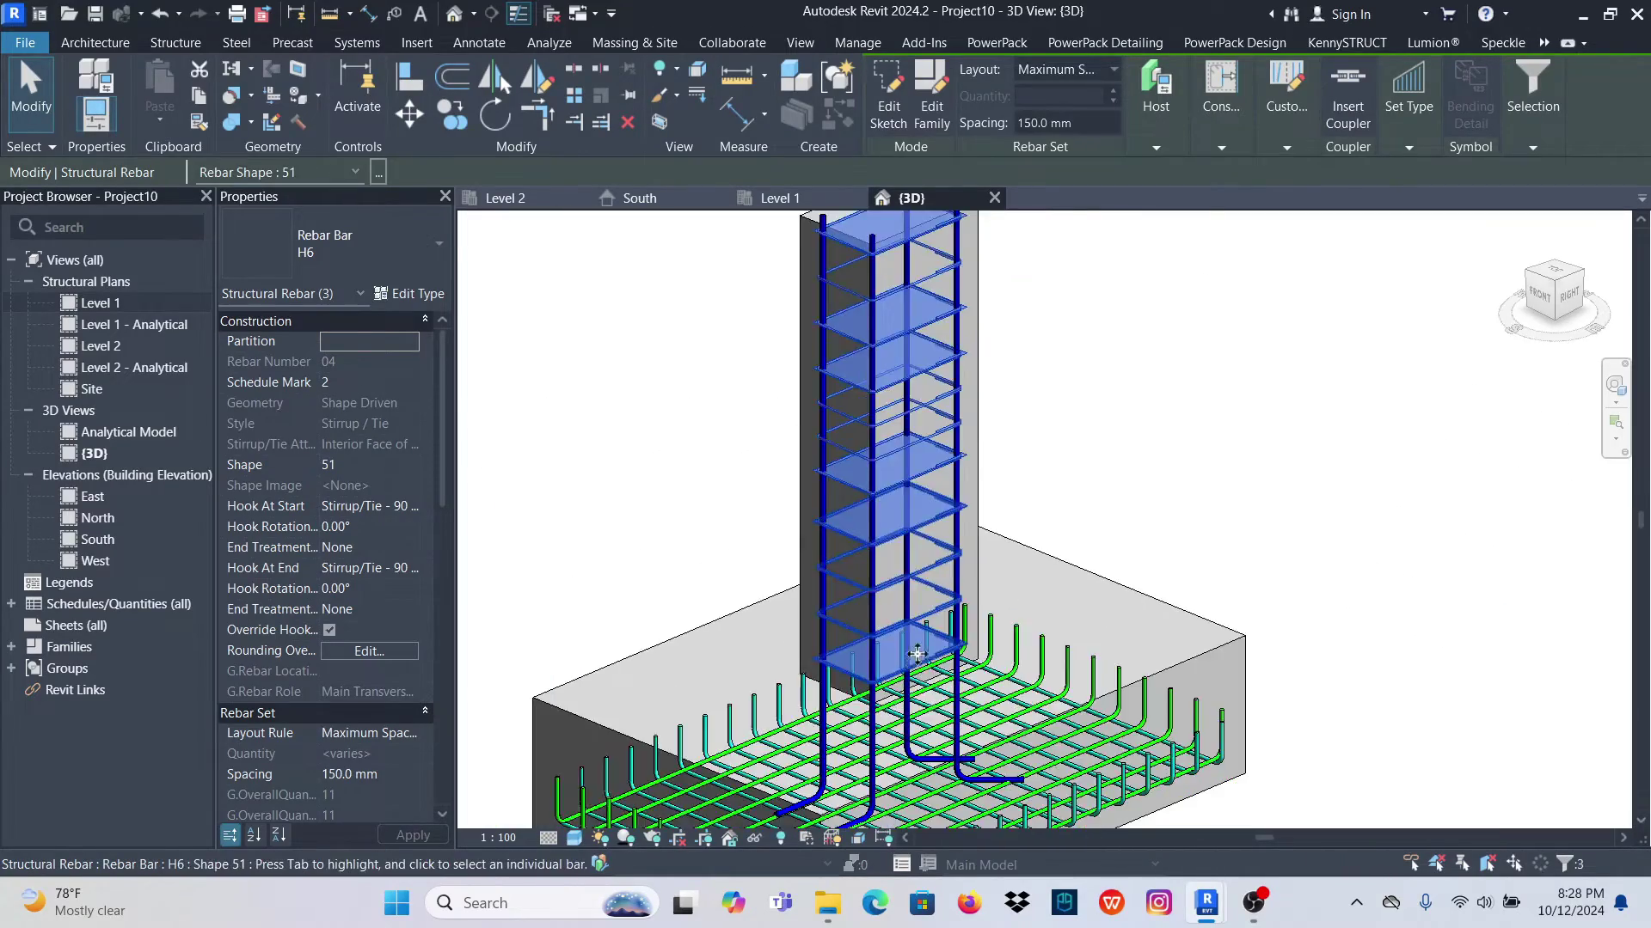
scroll(917, 653, down, 1)
scroll(950, 468, up, 7)
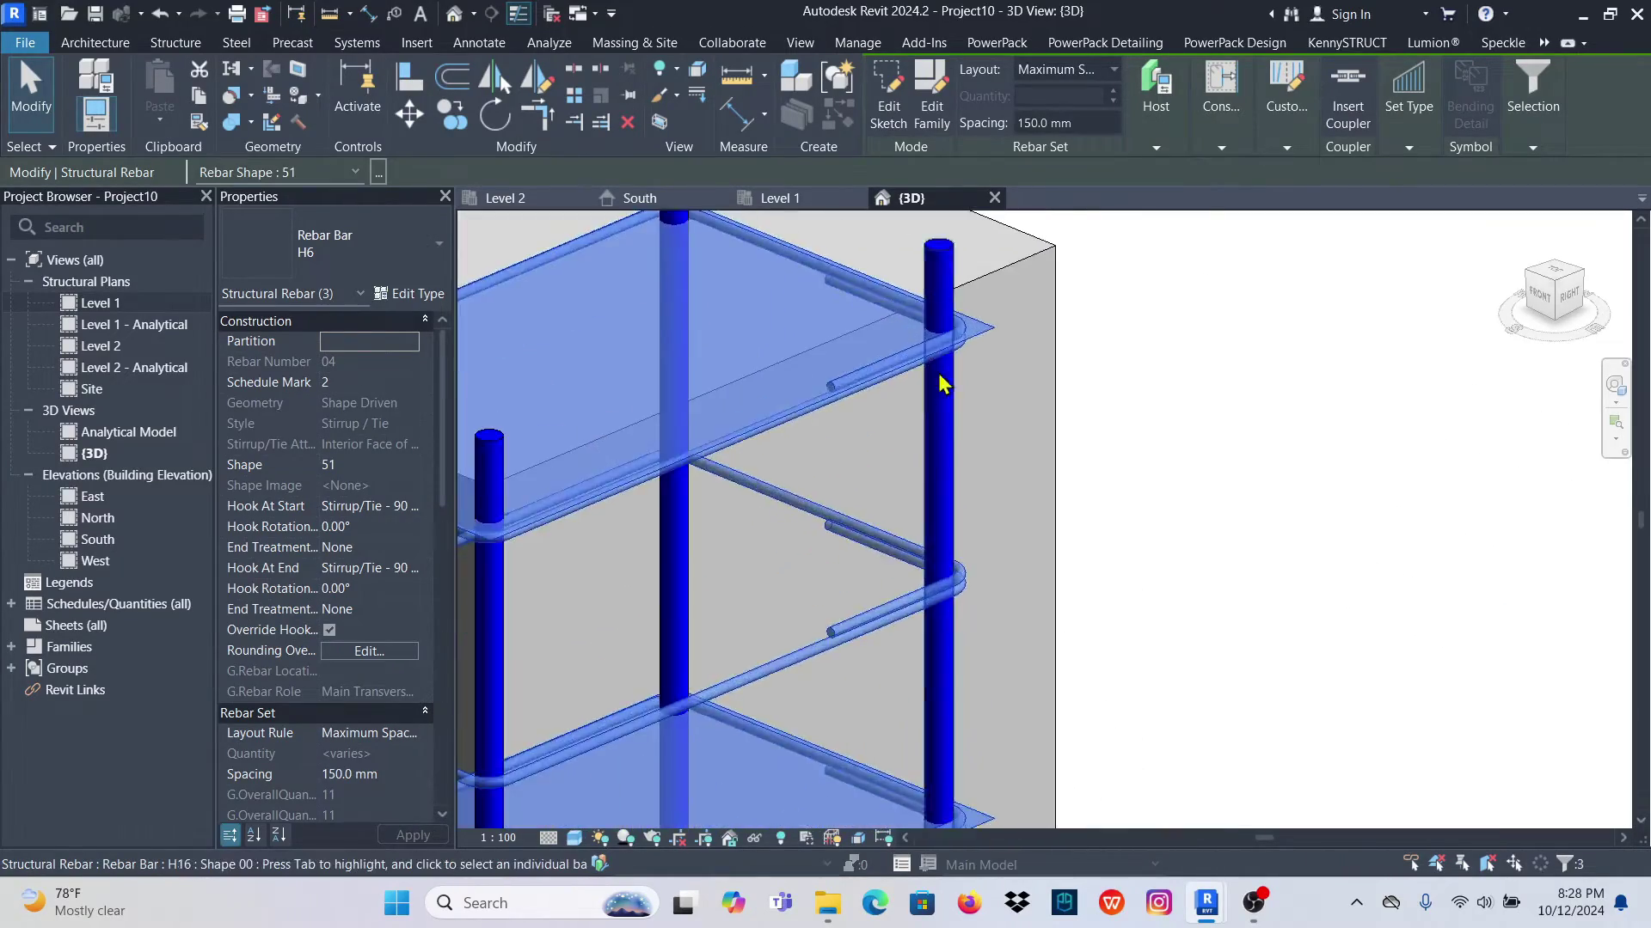
scroll(944, 373, up, 4)
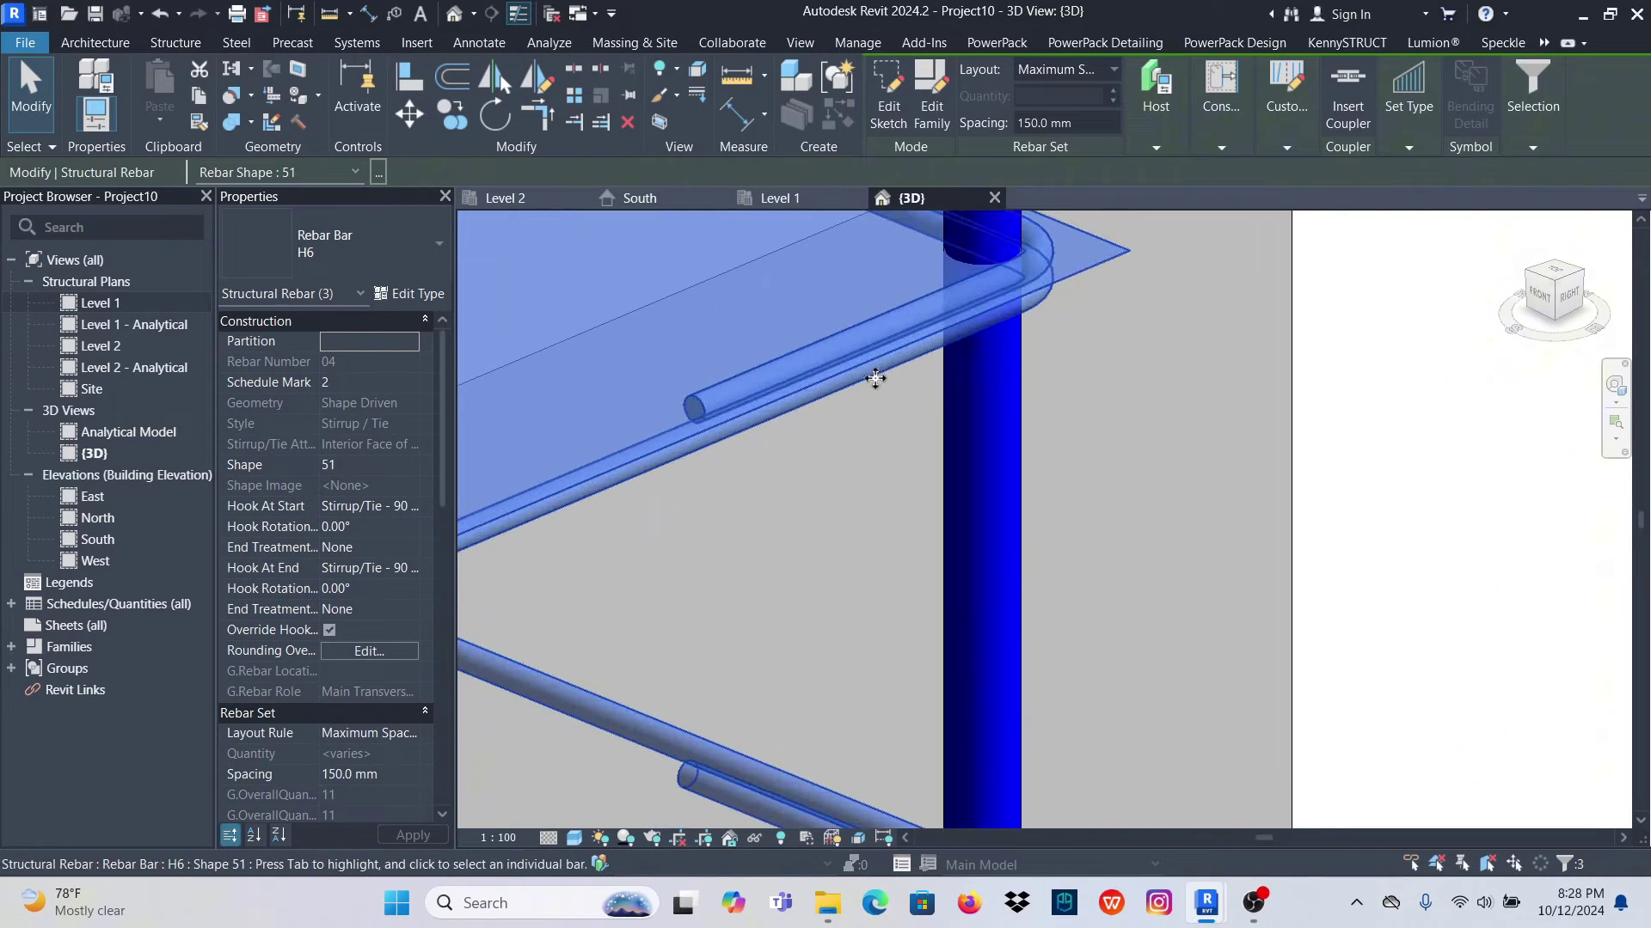
Override the three stirrup sets' graphics by element with a solid-fill foreground surface pattern in dark red, RGB 128-000-000
right_click(880, 342)
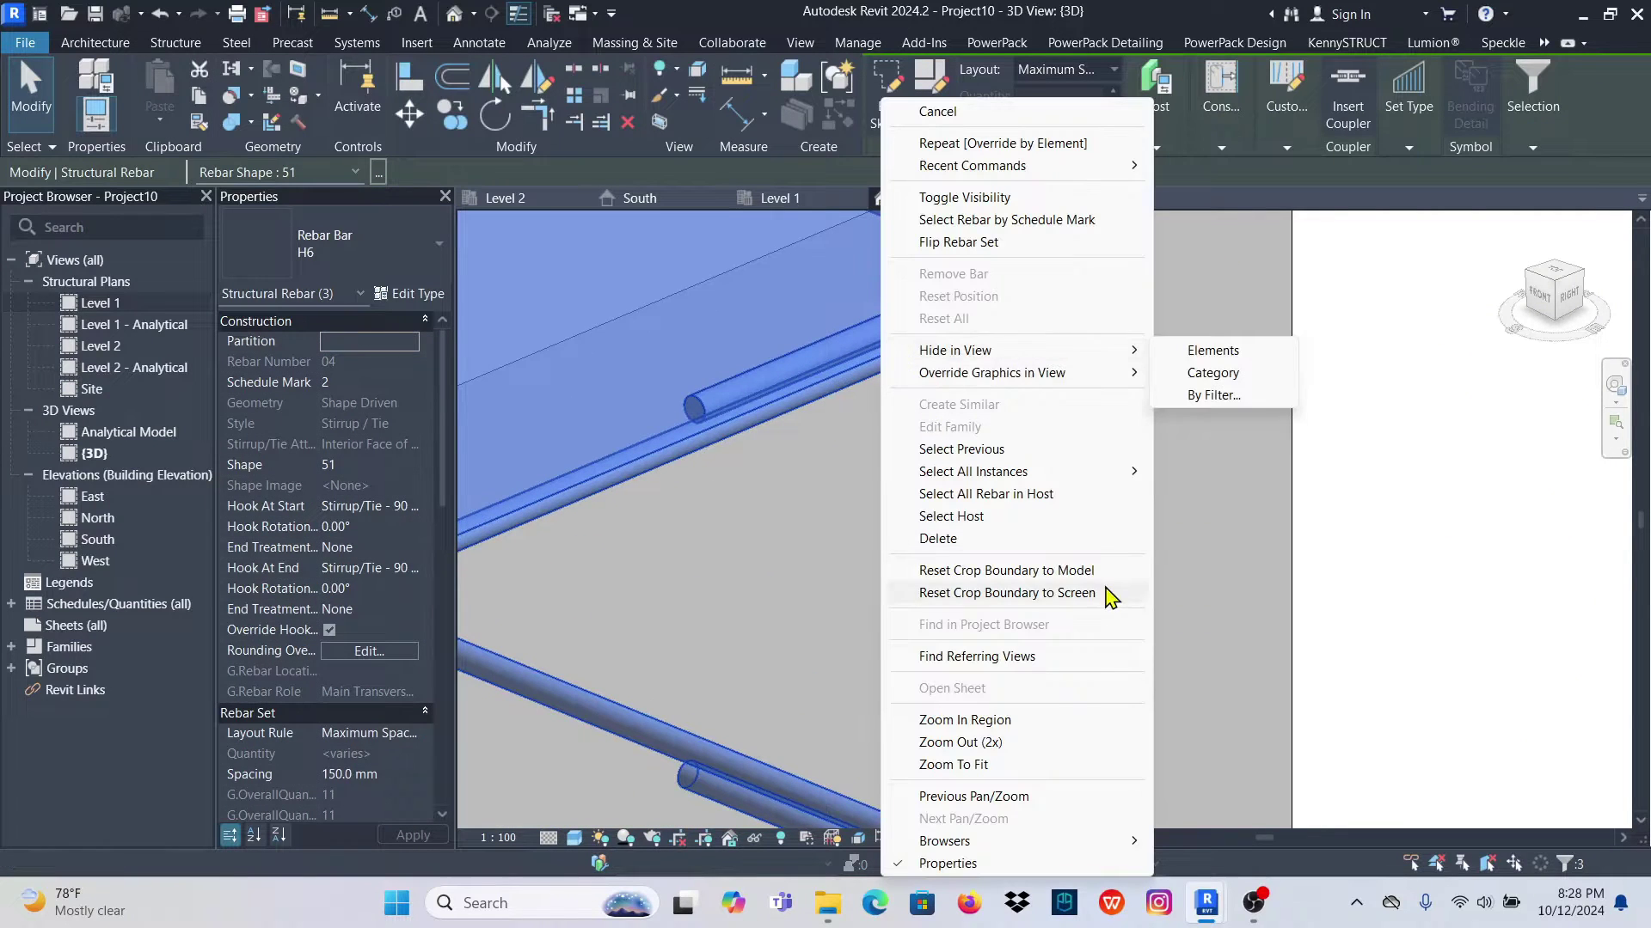
mouse_move(1057, 372)
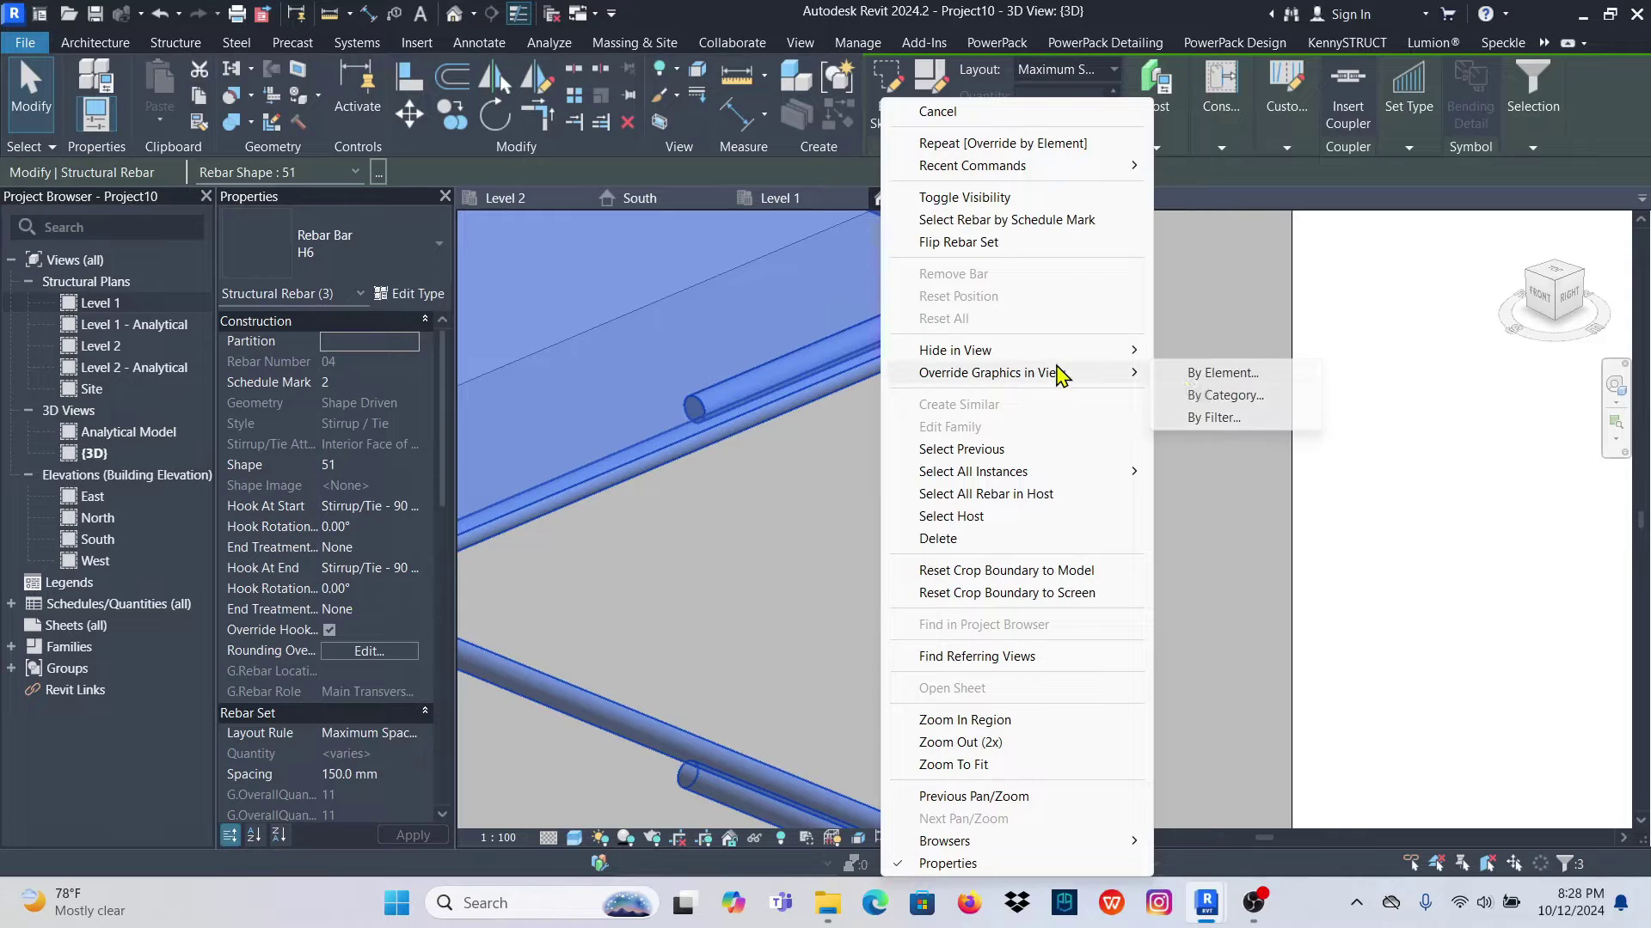
click(1208, 372)
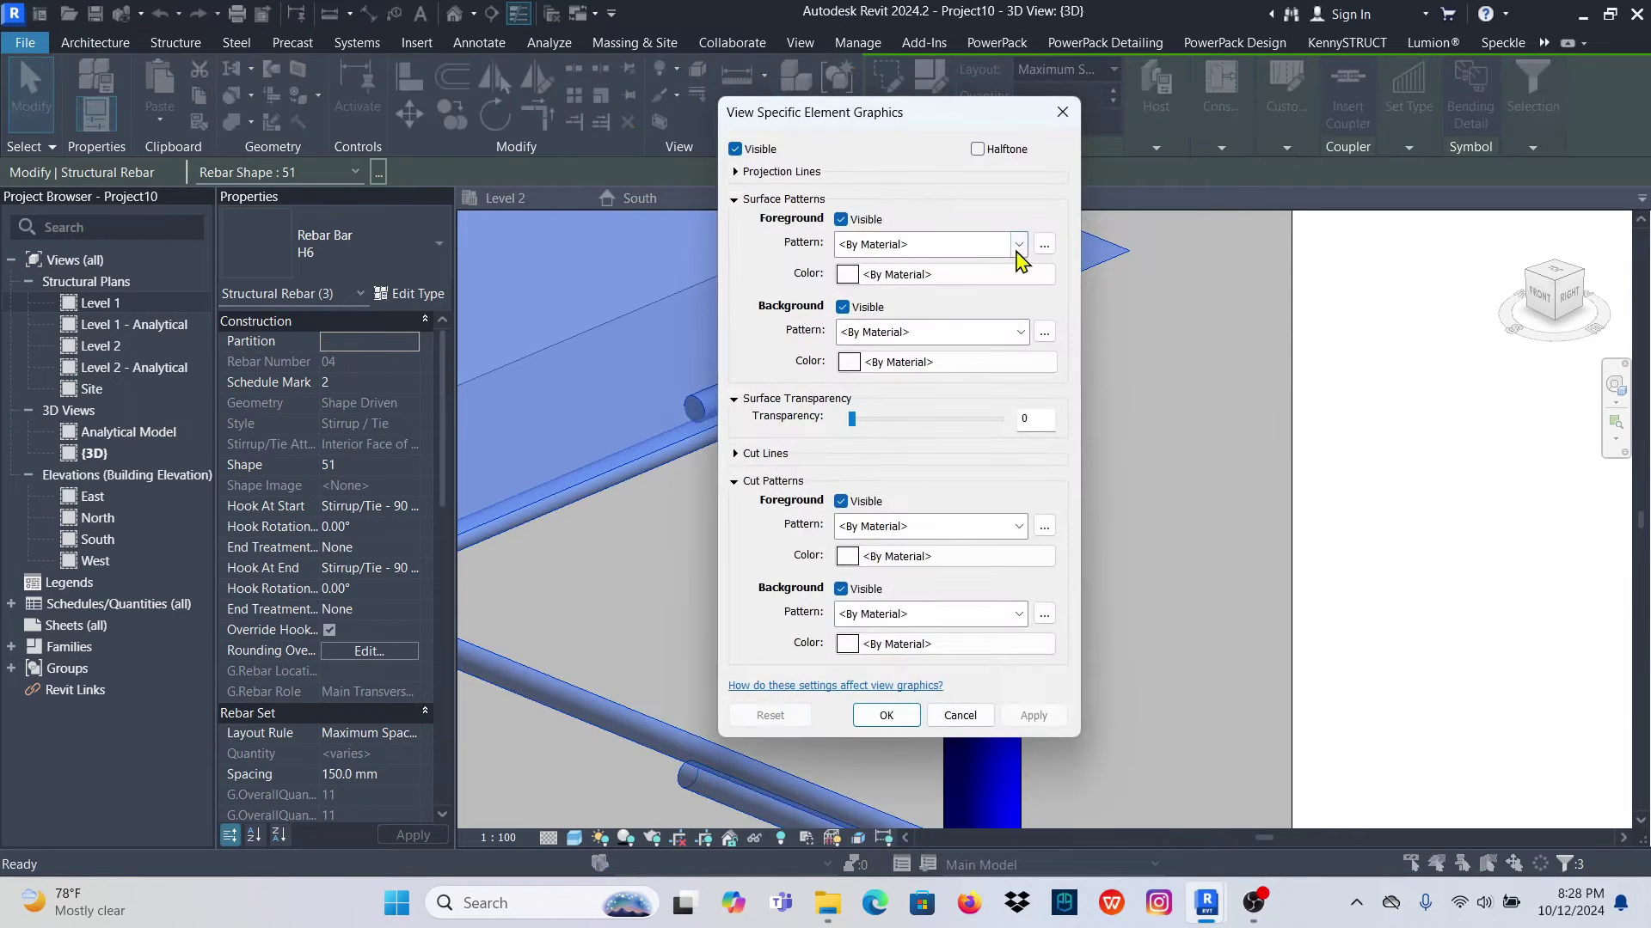
click(1018, 245)
click(1042, 293)
click(846, 275)
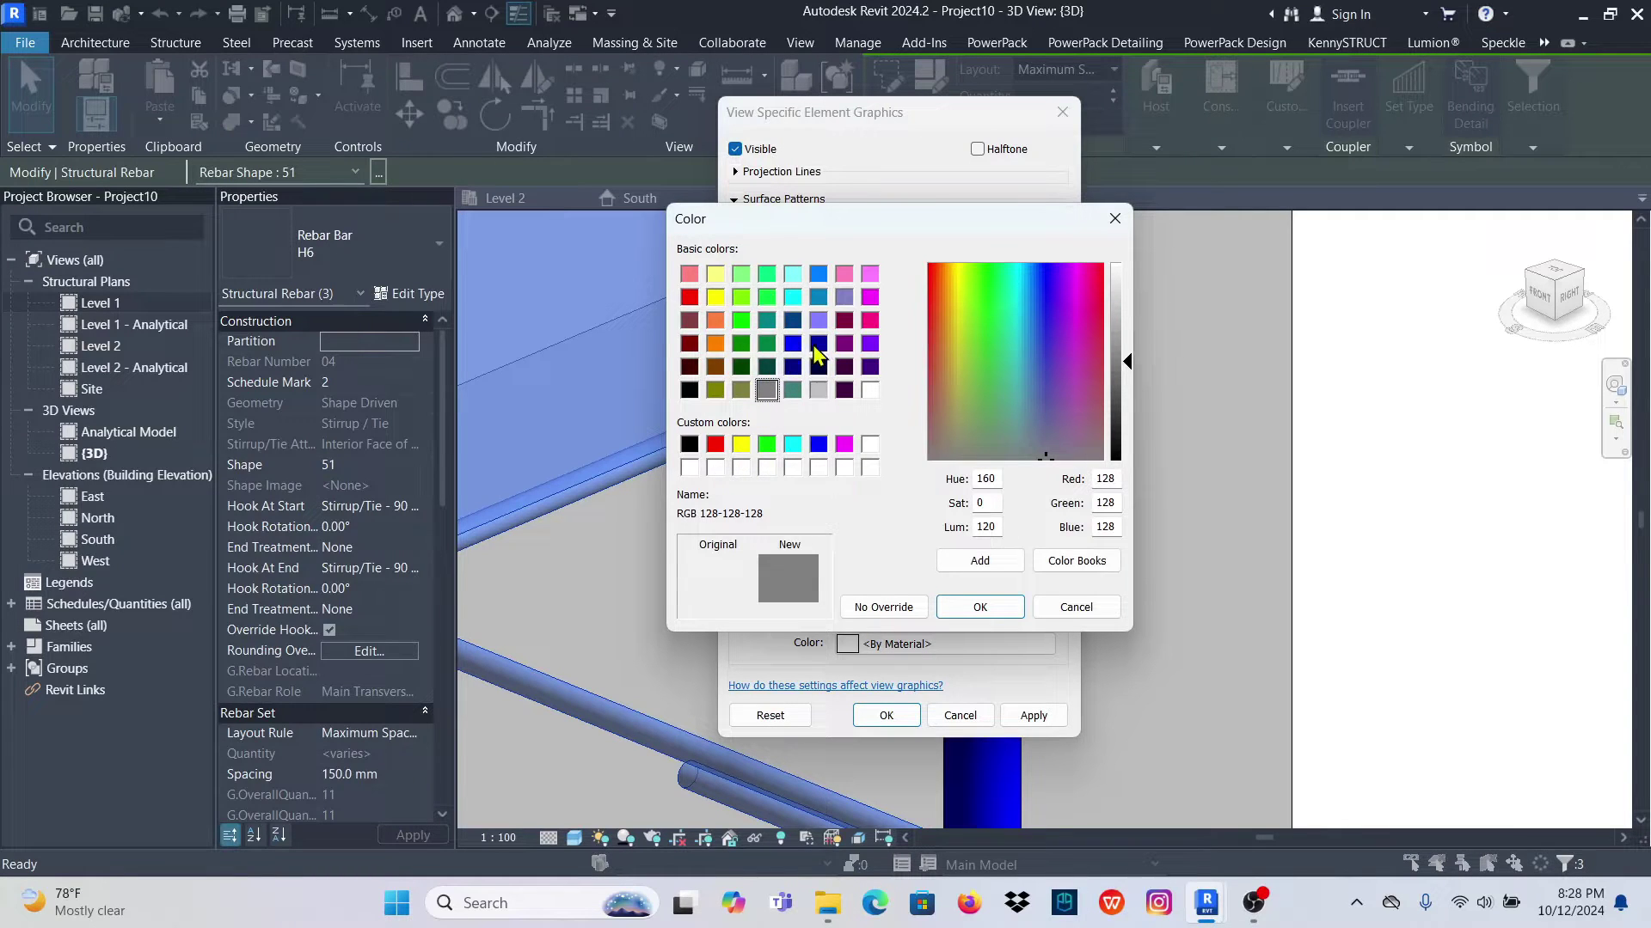
click(690, 343)
click(980, 606)
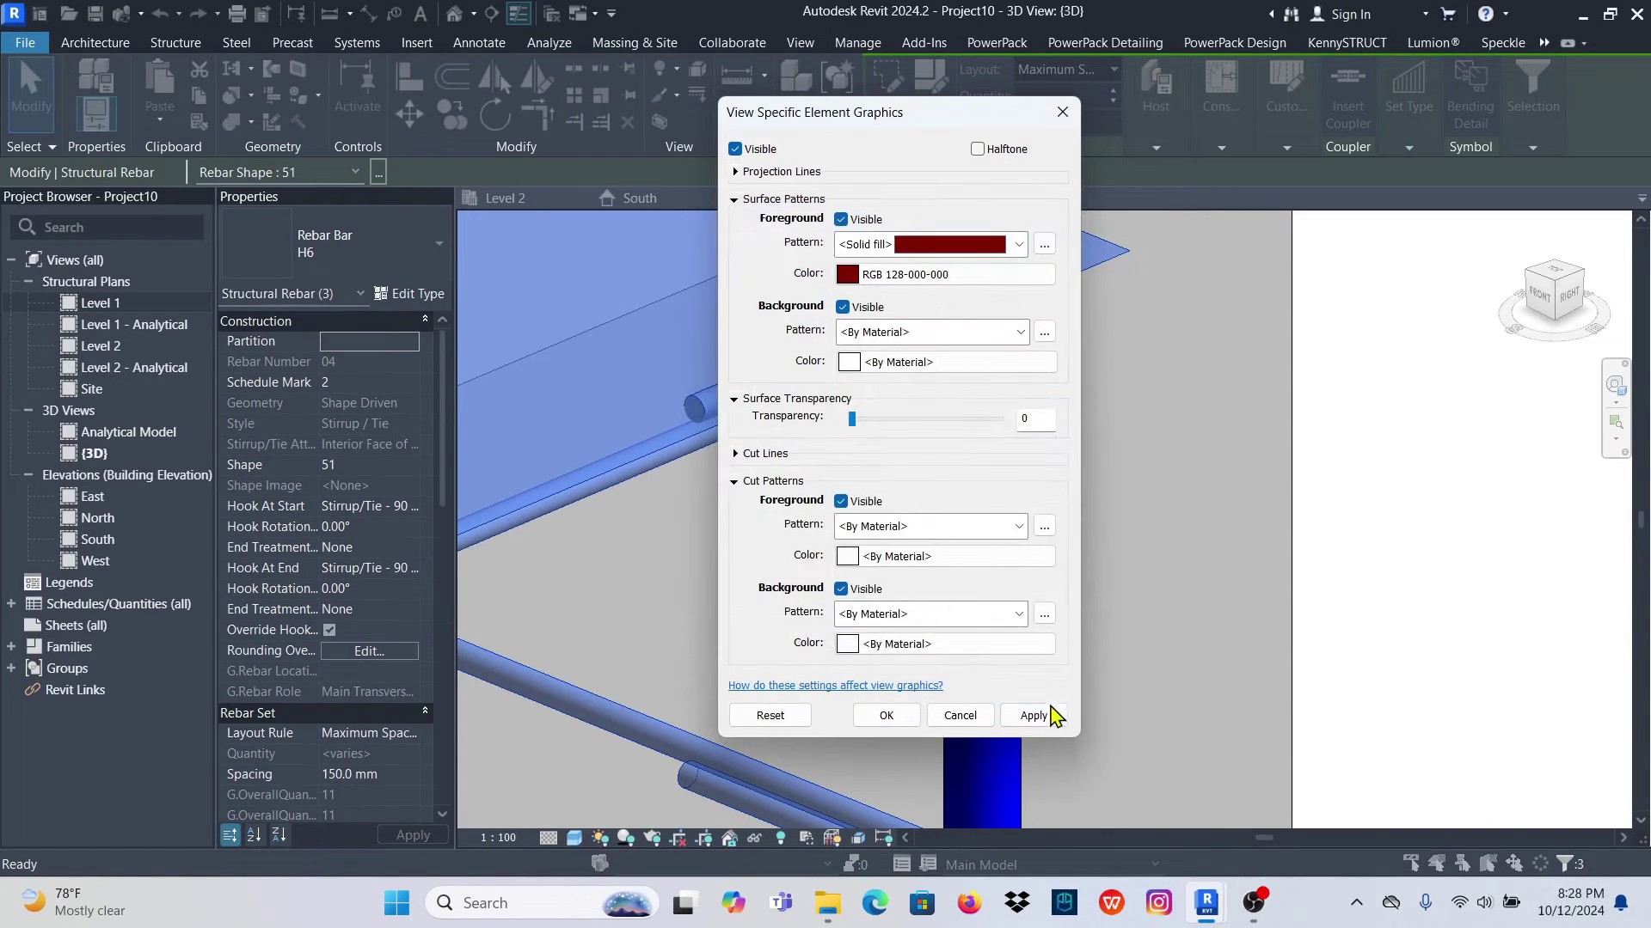
click(1032, 714)
click(941, 706)
key(Escape)
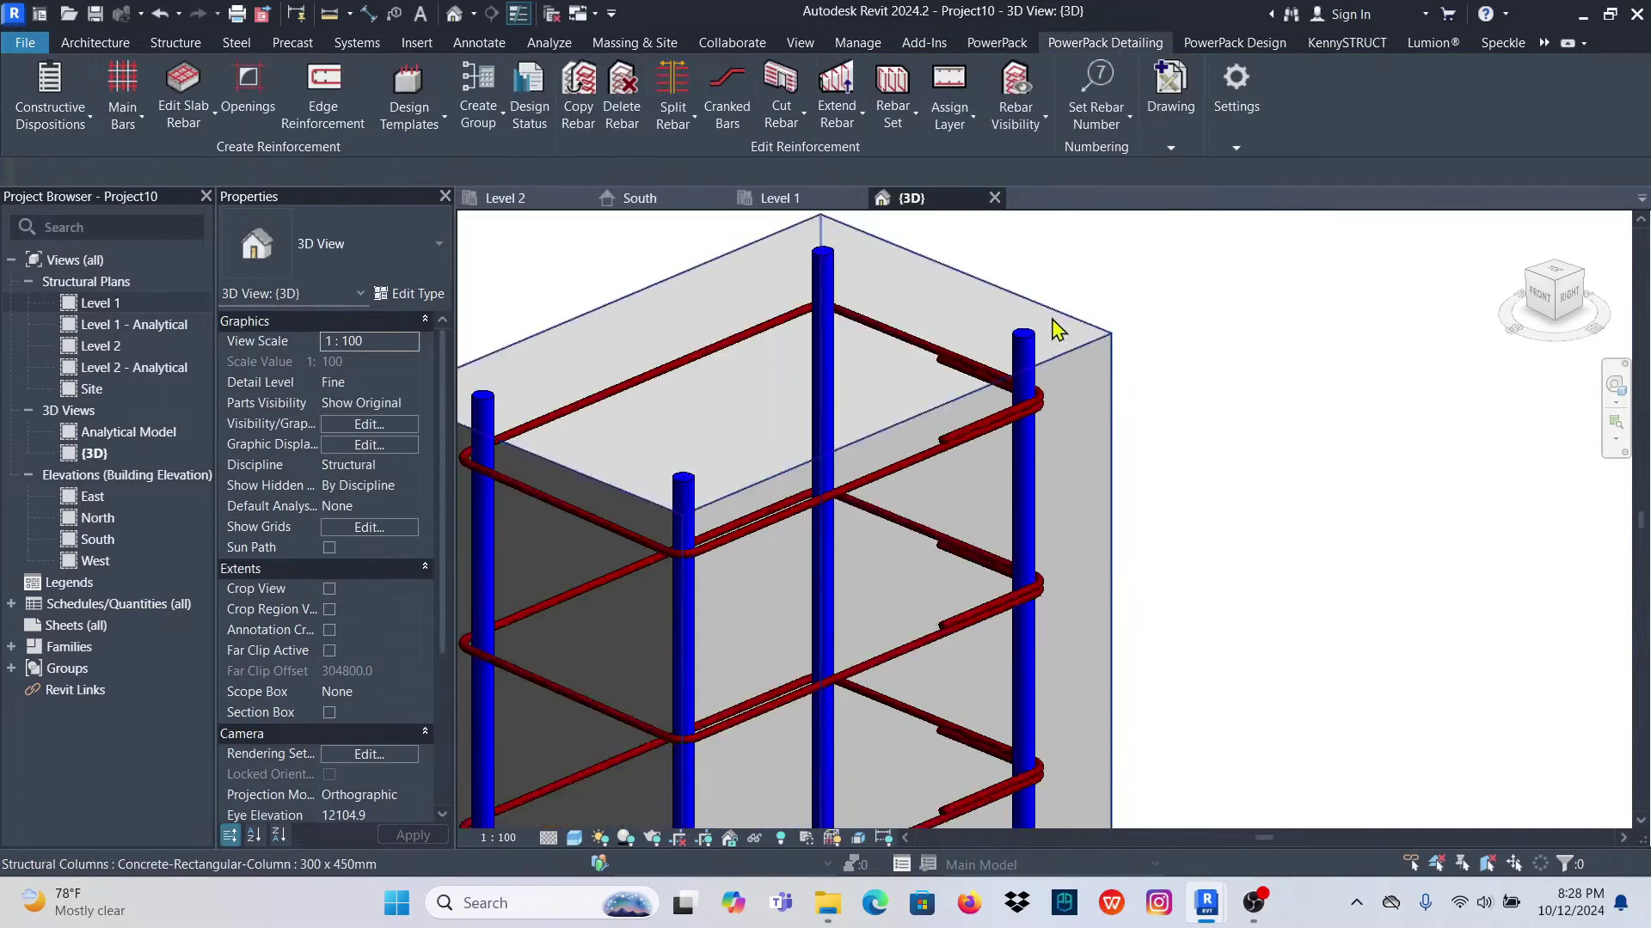
scroll(1072, 398, down, 6)
scroll(1087, 571, up, 5)
scroll(1021, 545, down, 2)
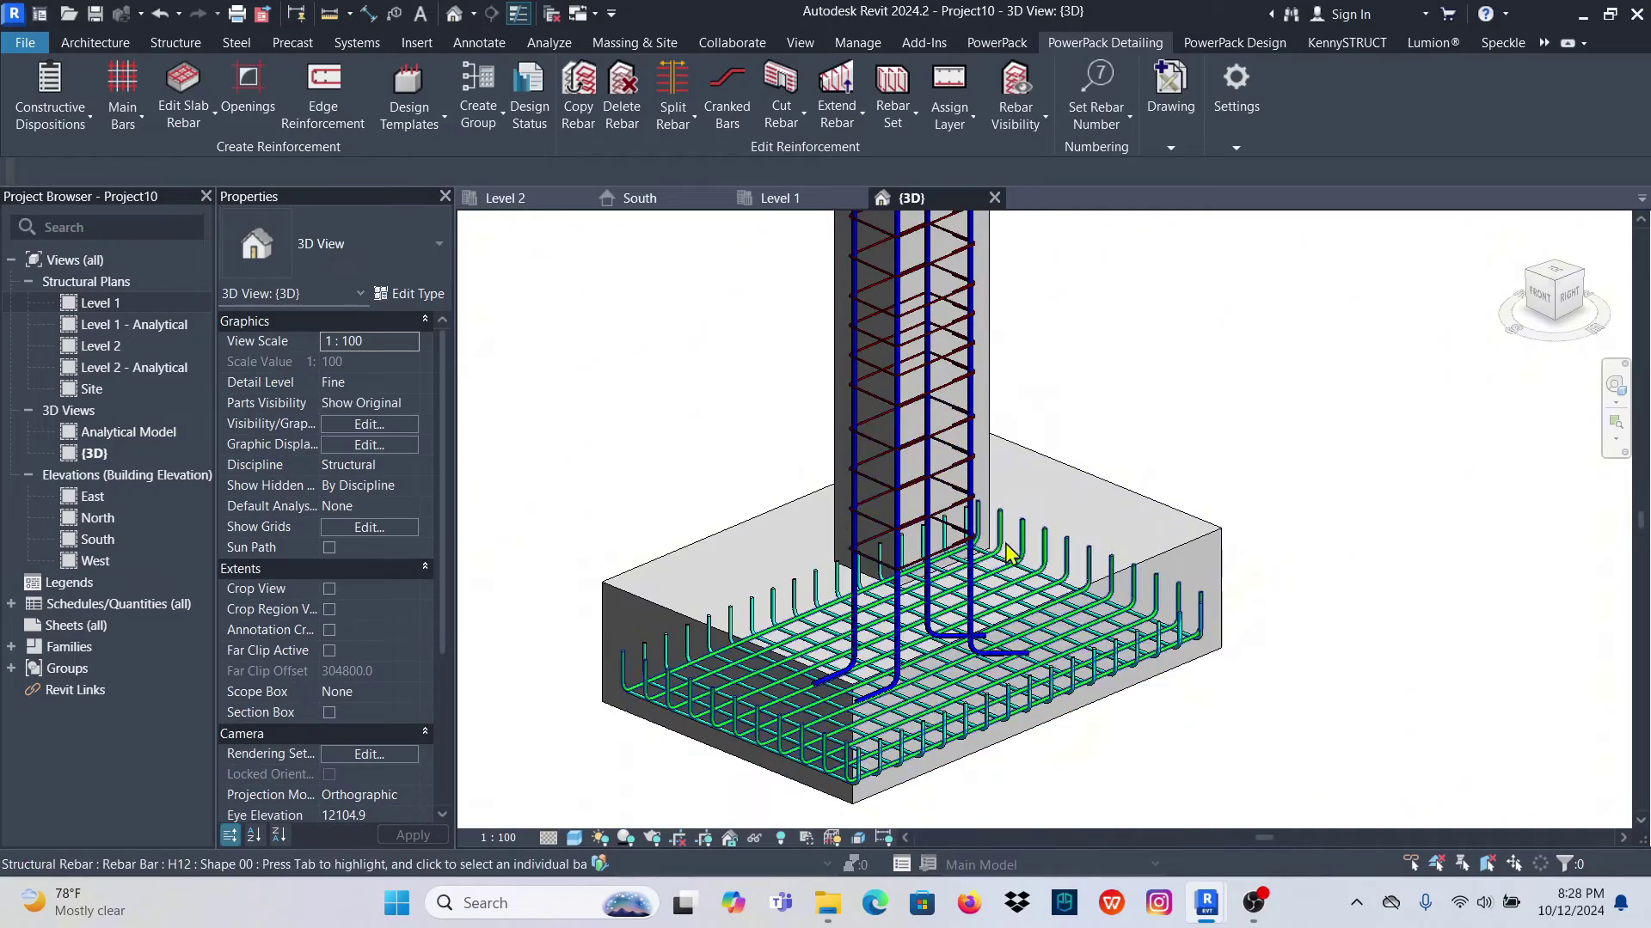
Try to tag the reinforcement by category in the unlocked 3D view
scroll(1000, 507, down, 3)
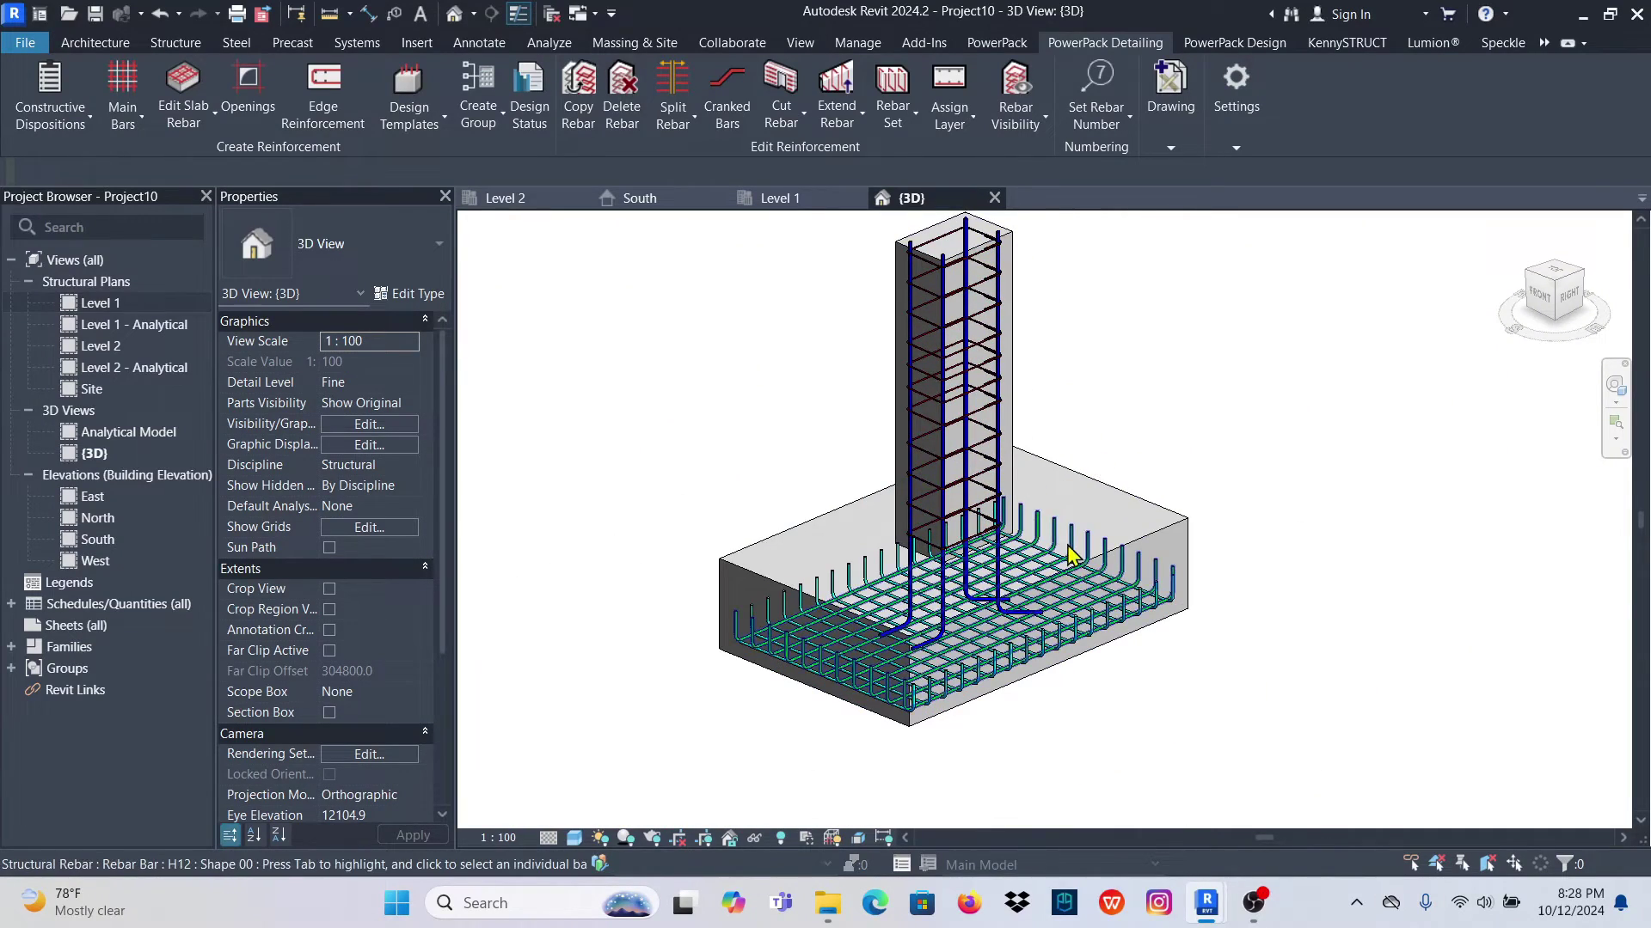
scroll(989, 701, down, 1)
scroll(1007, 490, up, 1)
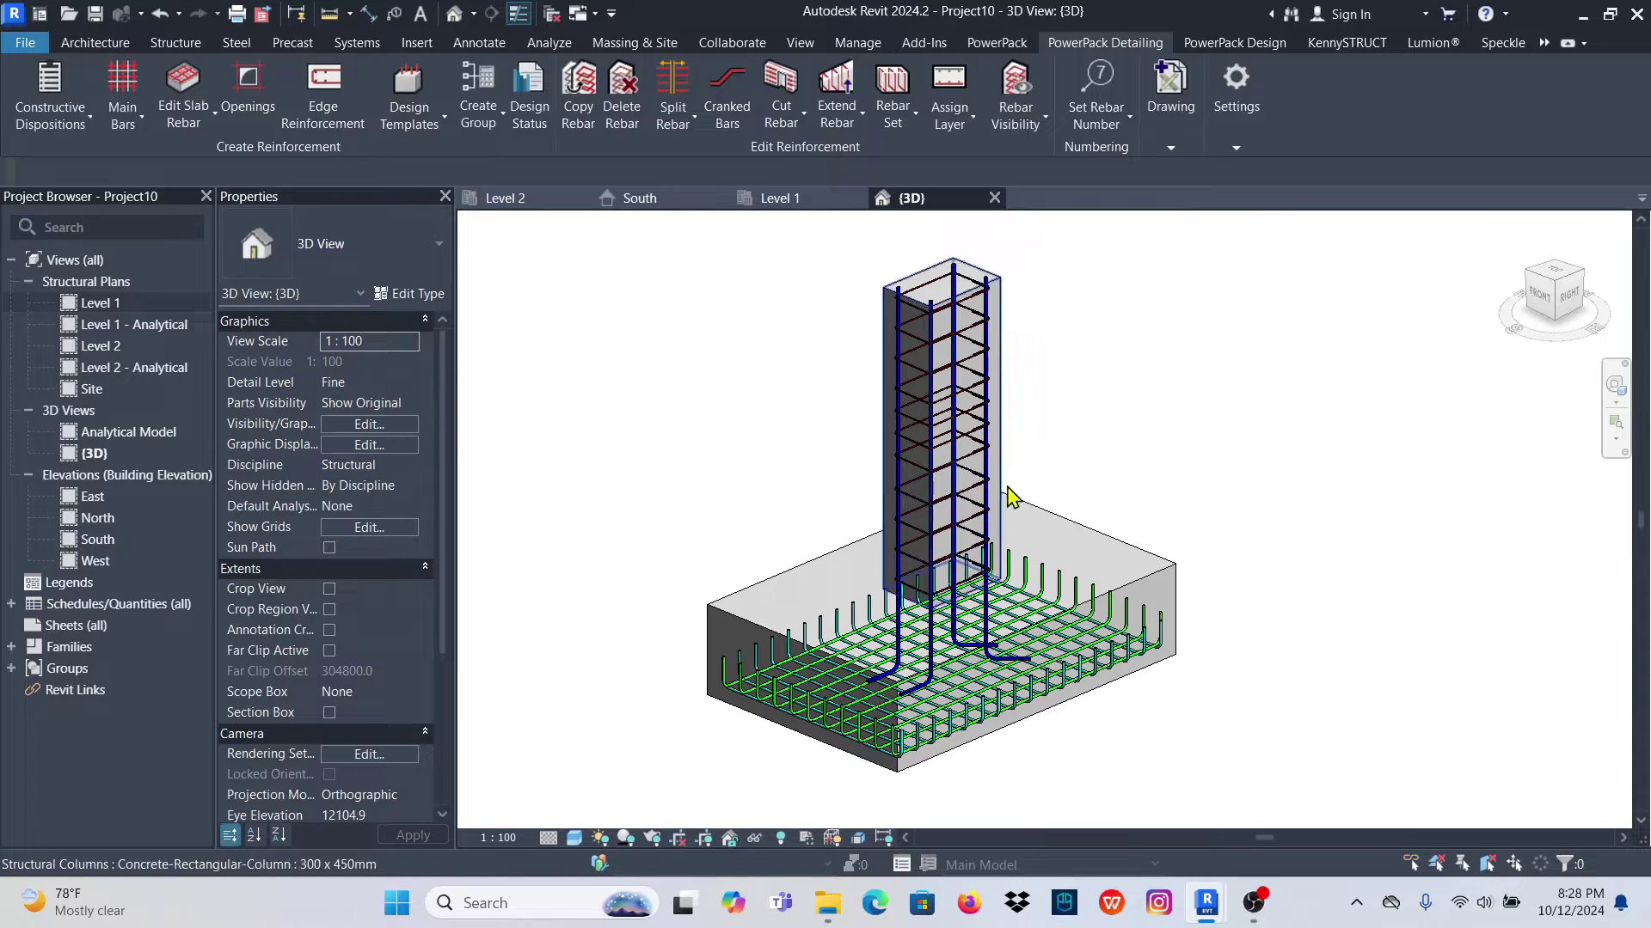
click(479, 43)
click(836, 94)
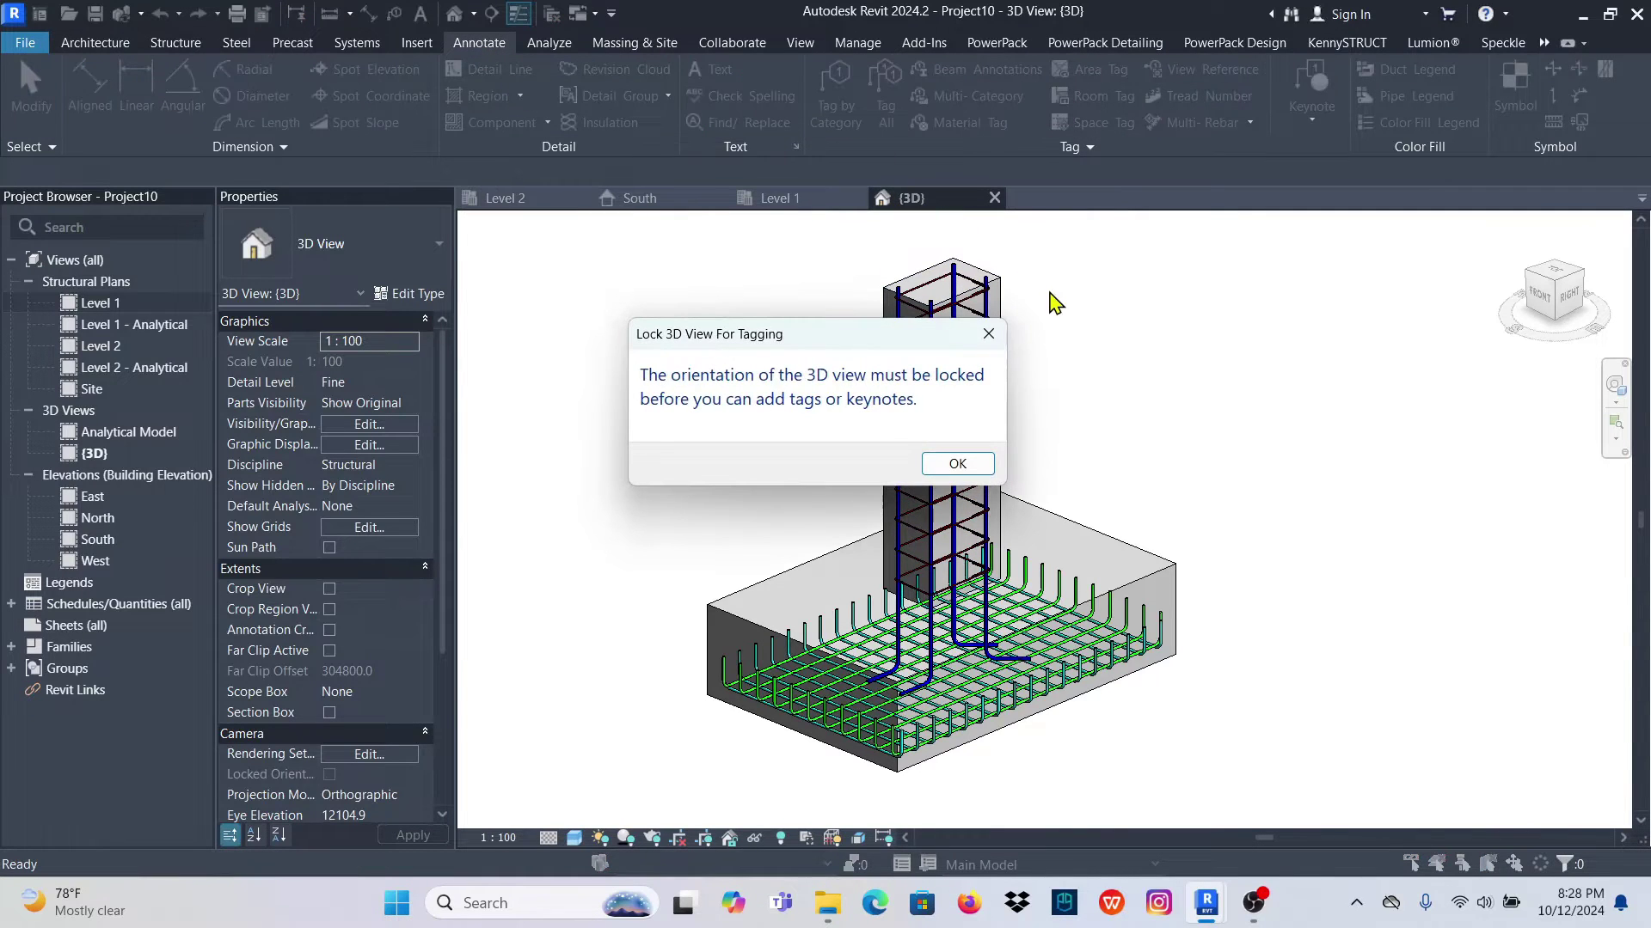
click(989, 335)
scroll(825, 489, up, 2)
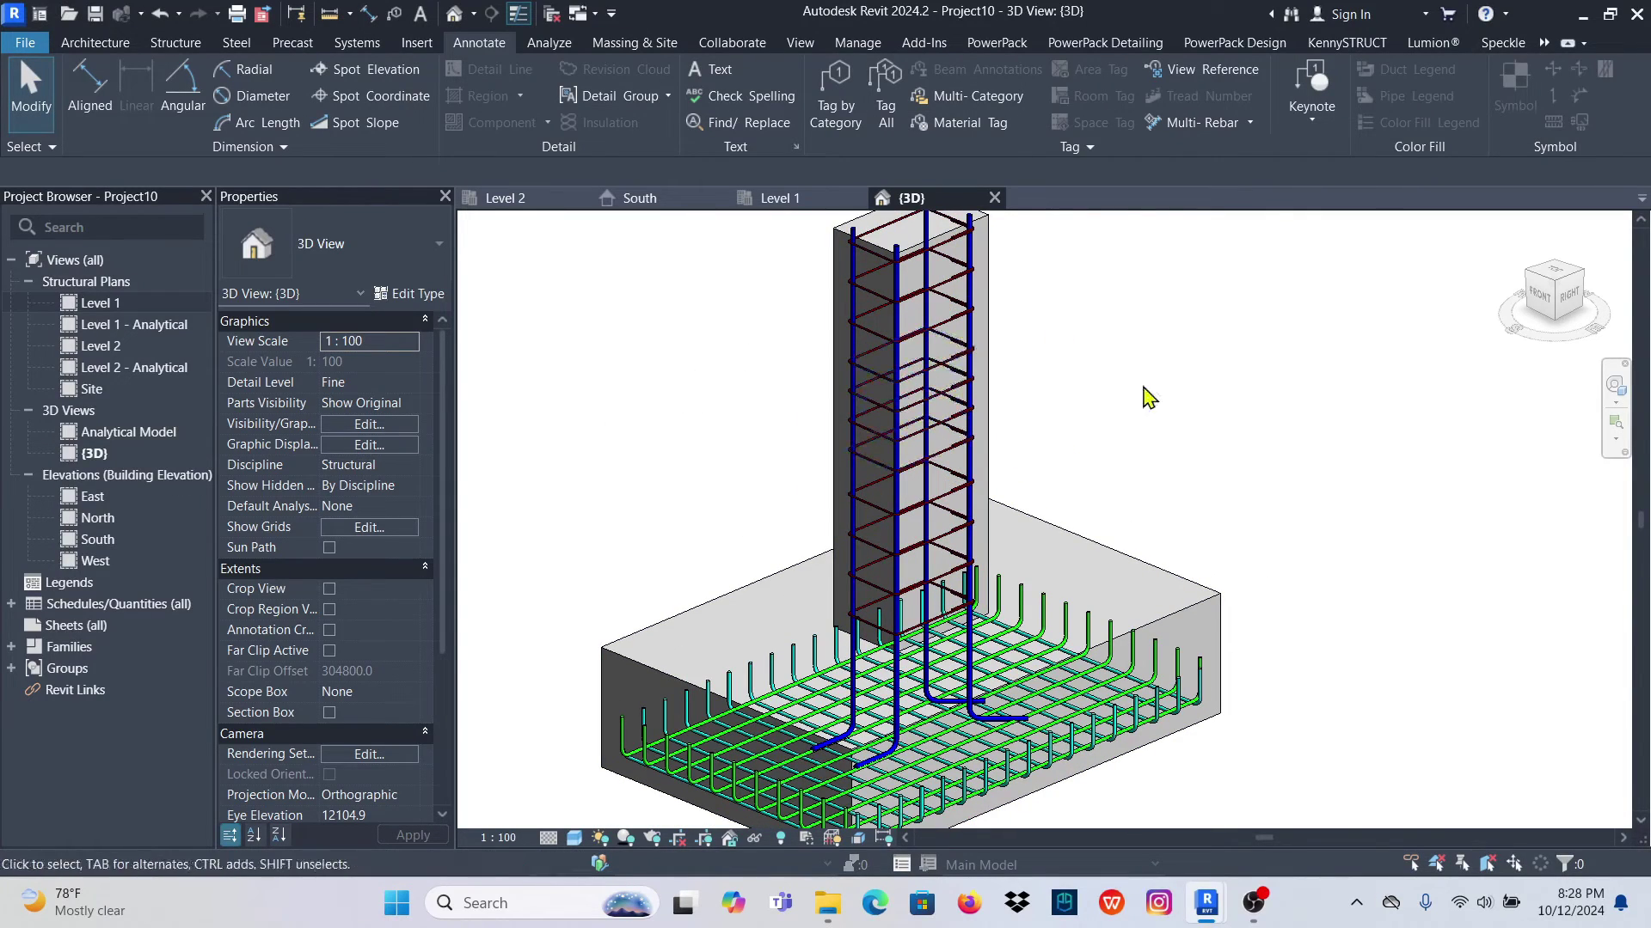
Save the 3D view's orientation and lock it under the name BASE, with the whole column and footing in view
scroll(918, 440, down, 1)
scroll(918, 440, down, 1)
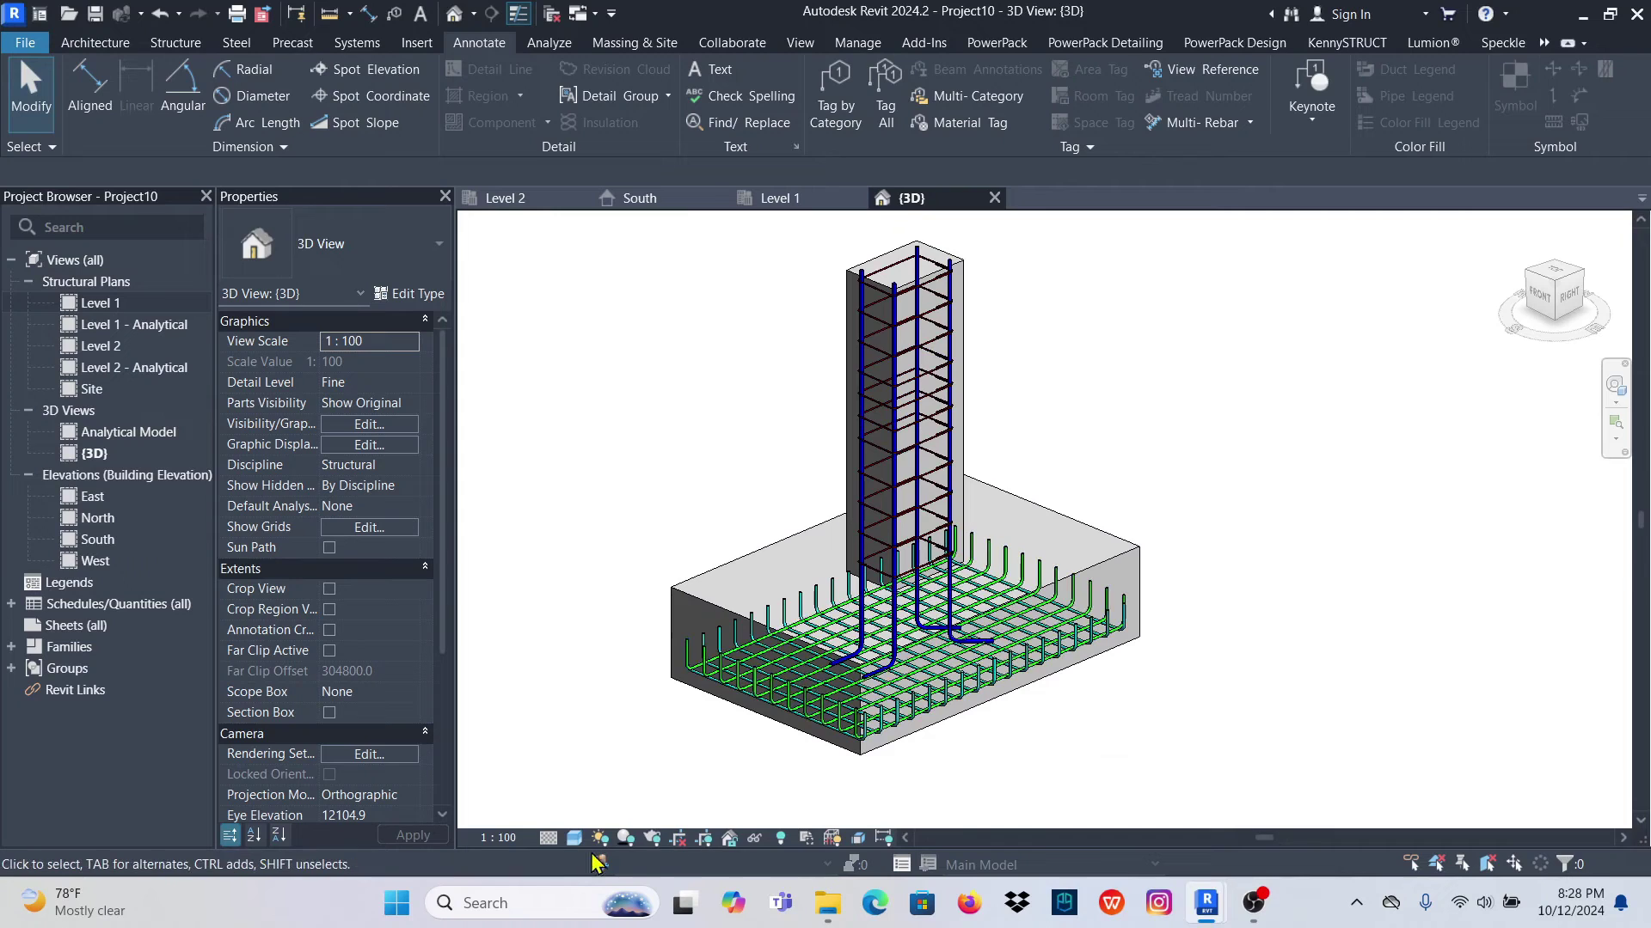
click(730, 840)
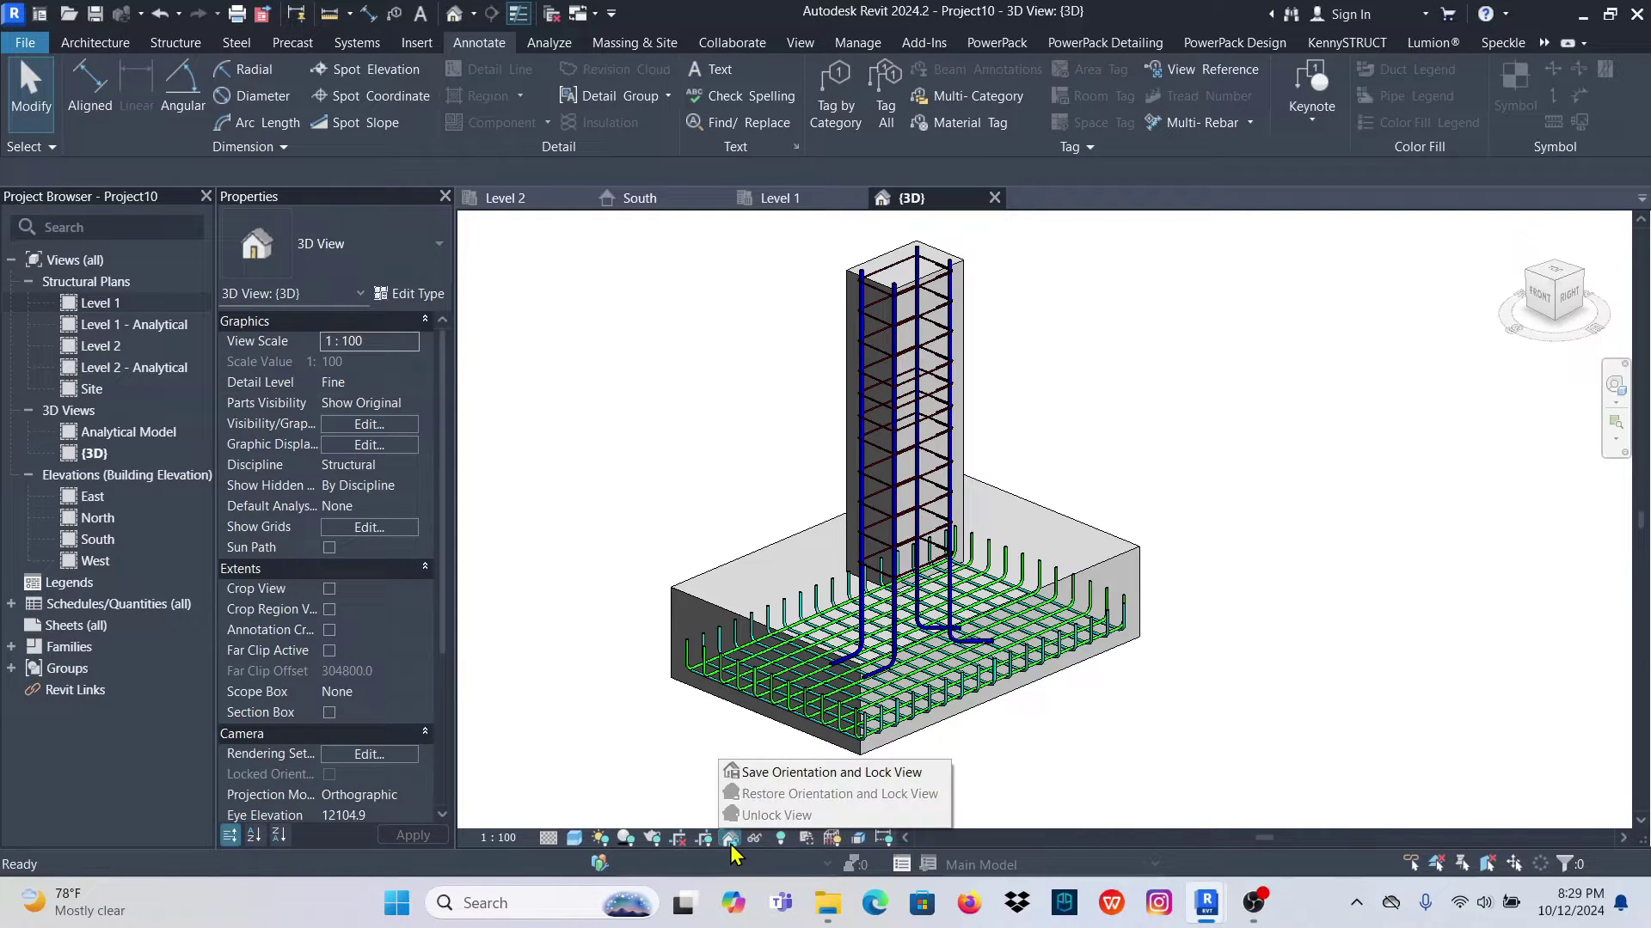
click(763, 774)
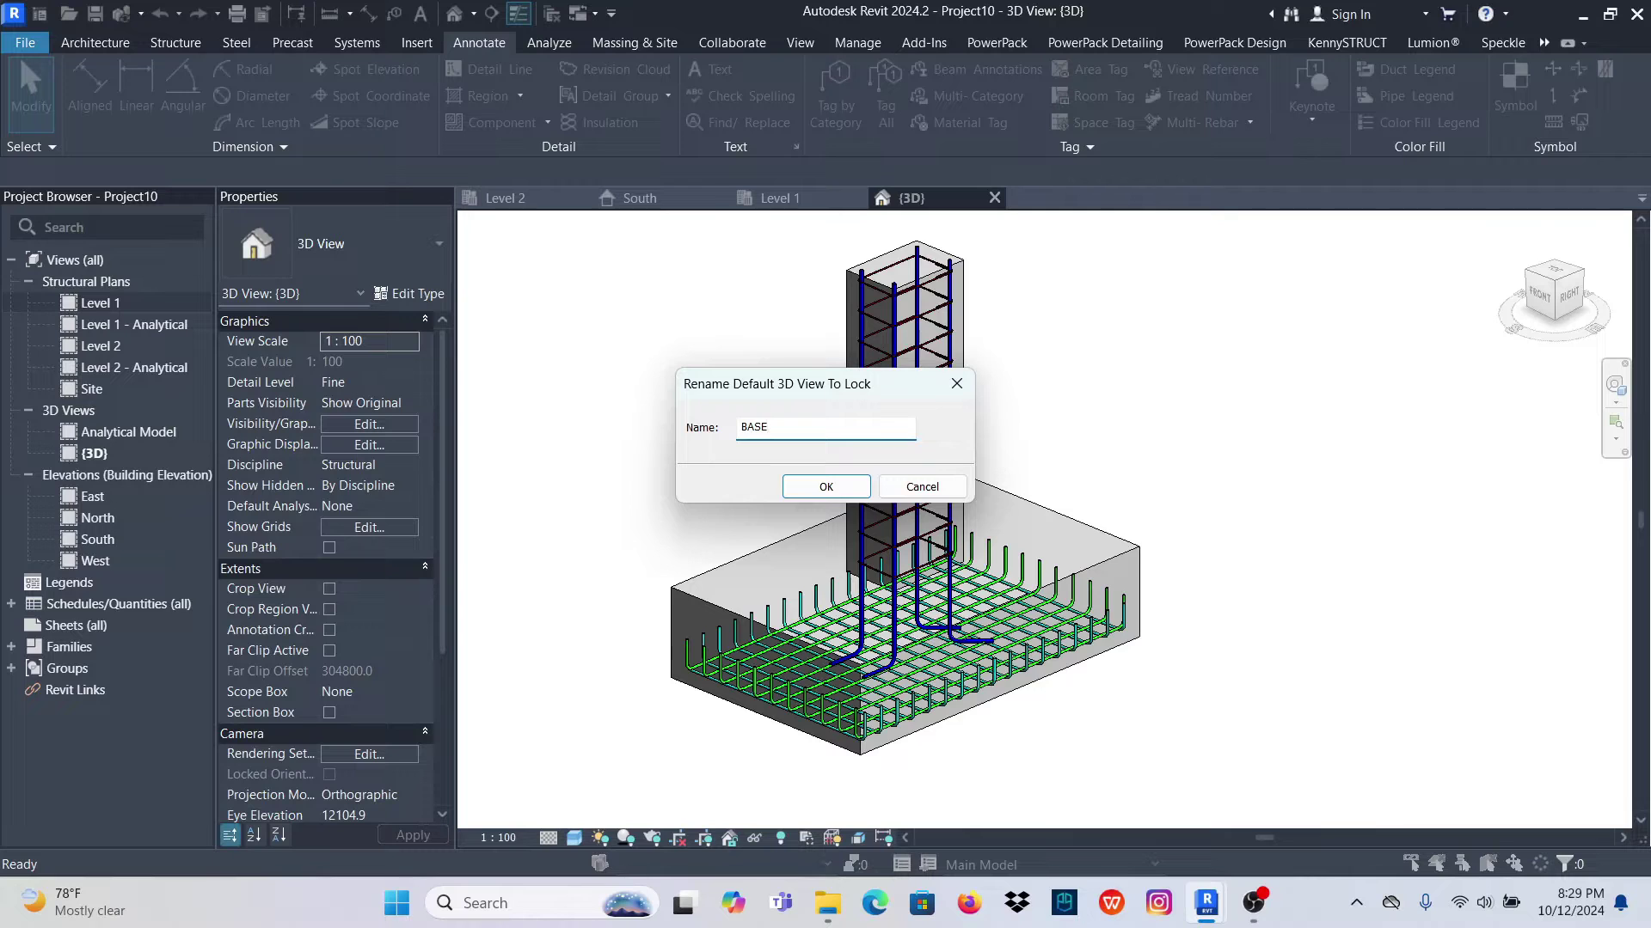
click(823, 487)
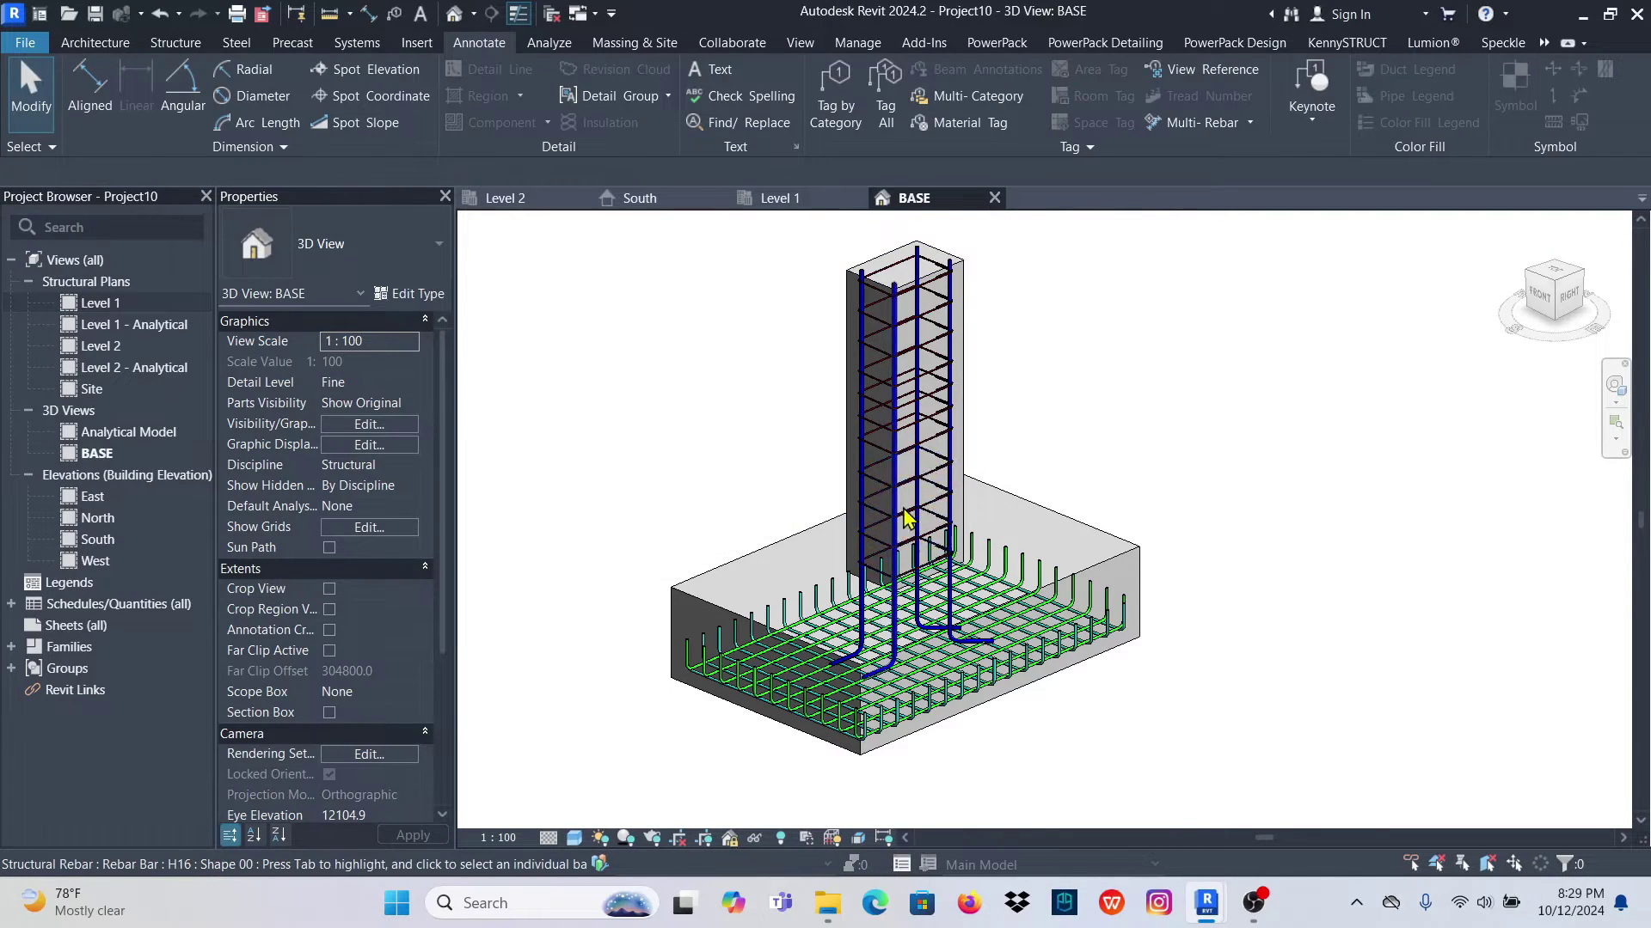
Examine the color-coded column and footing reinforcement in the locked BASE view
scroll(912, 481, down, 3)
scroll(933, 460, up, 3)
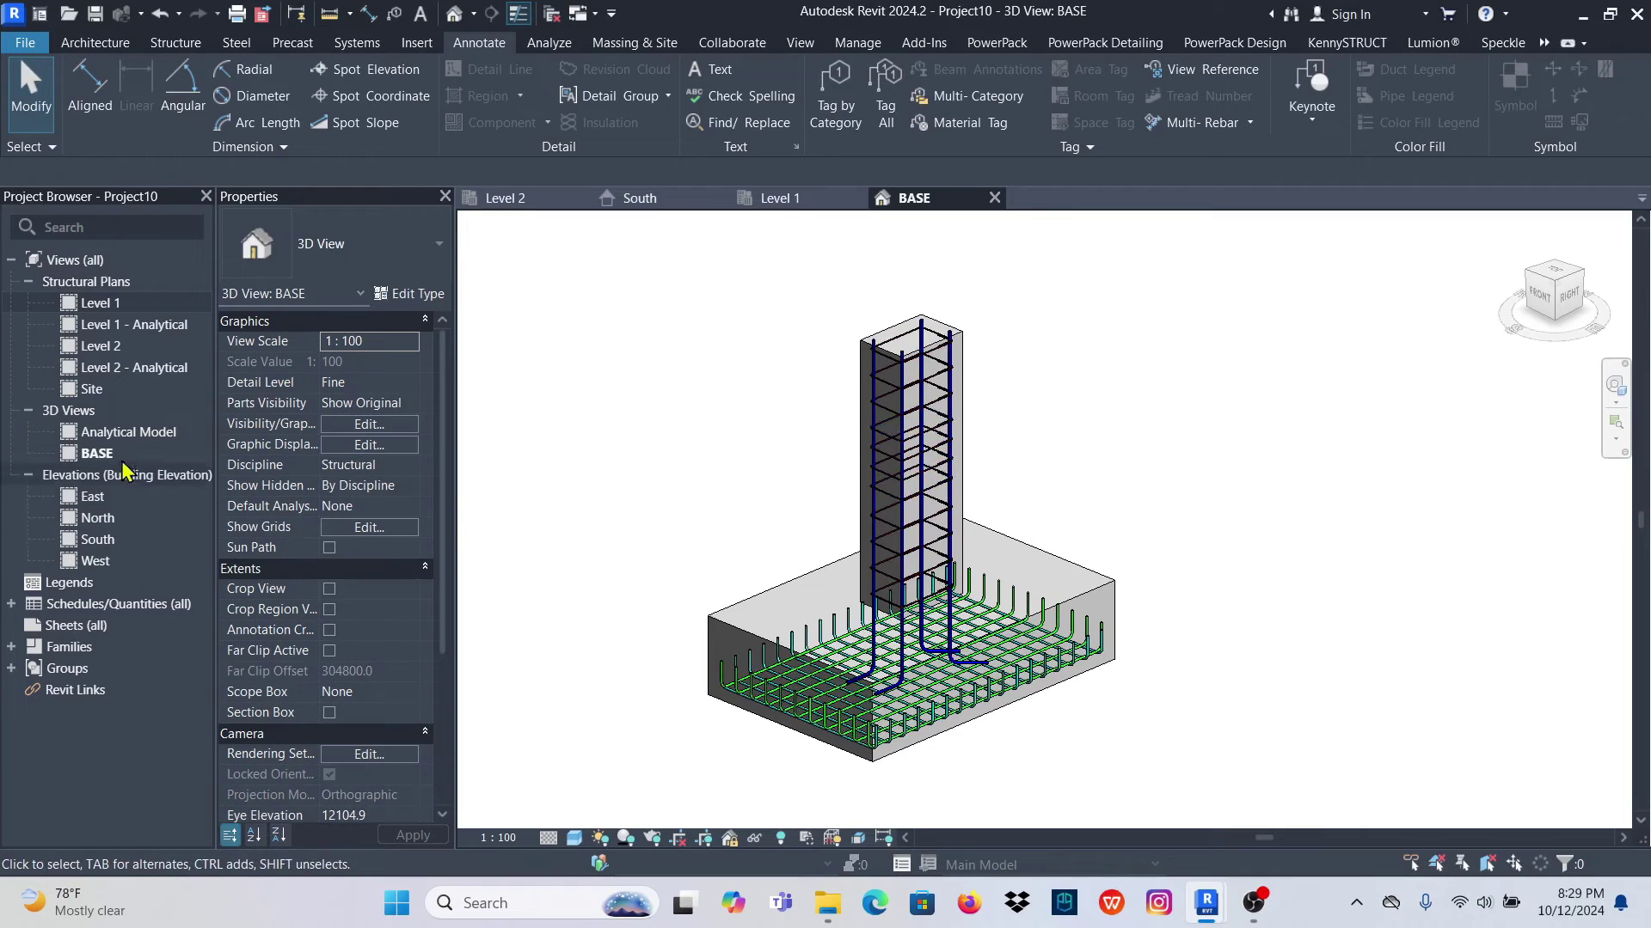
scroll(902, 481, up, 3)
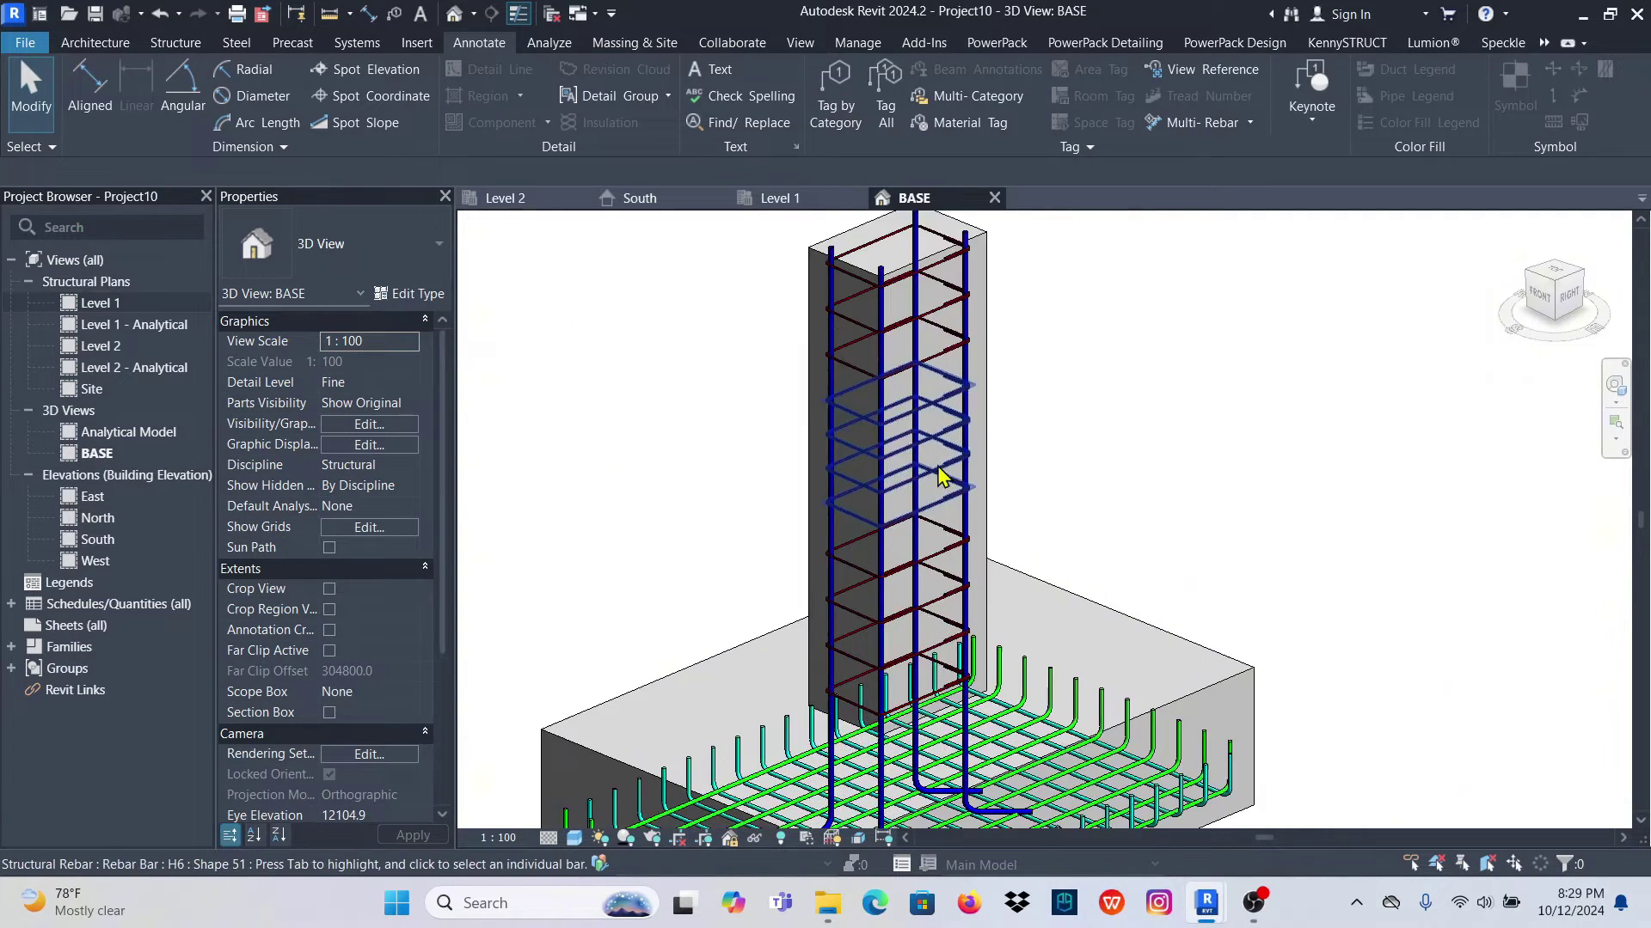
scroll(993, 473, down, 3)
scroll(988, 430, up, 3)
scroll(972, 499, down, 3)
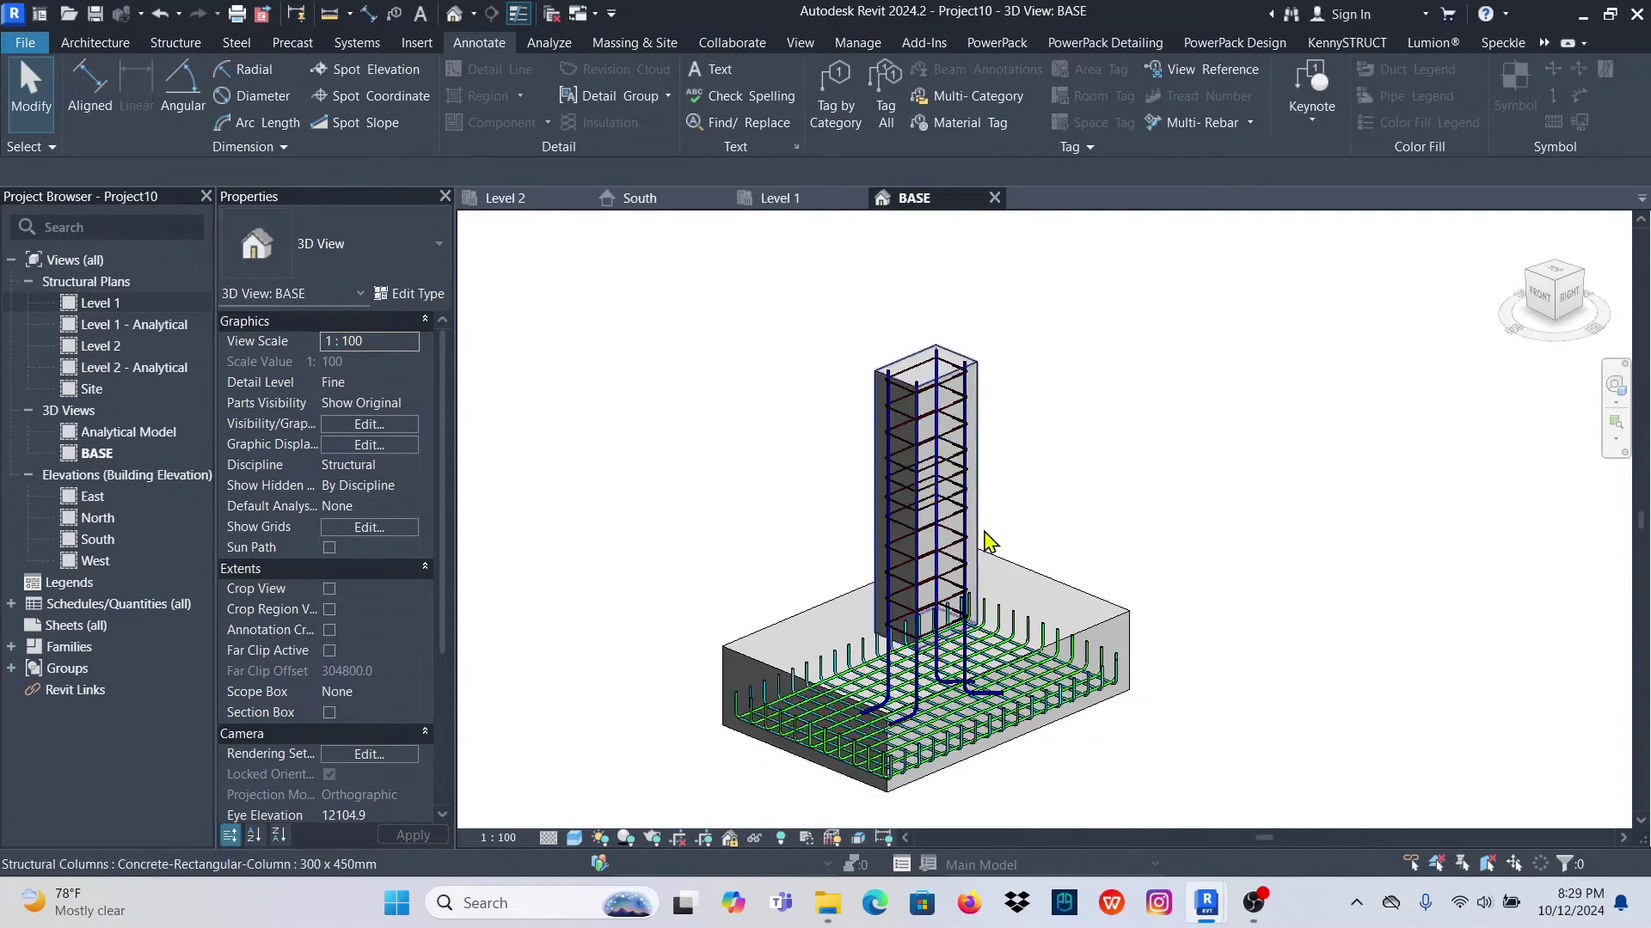
scroll(1068, 681, up, 3)
scroll(1066, 688, down, 3)
scroll(1077, 742, up, 4)
scroll(1077, 742, up, 2)
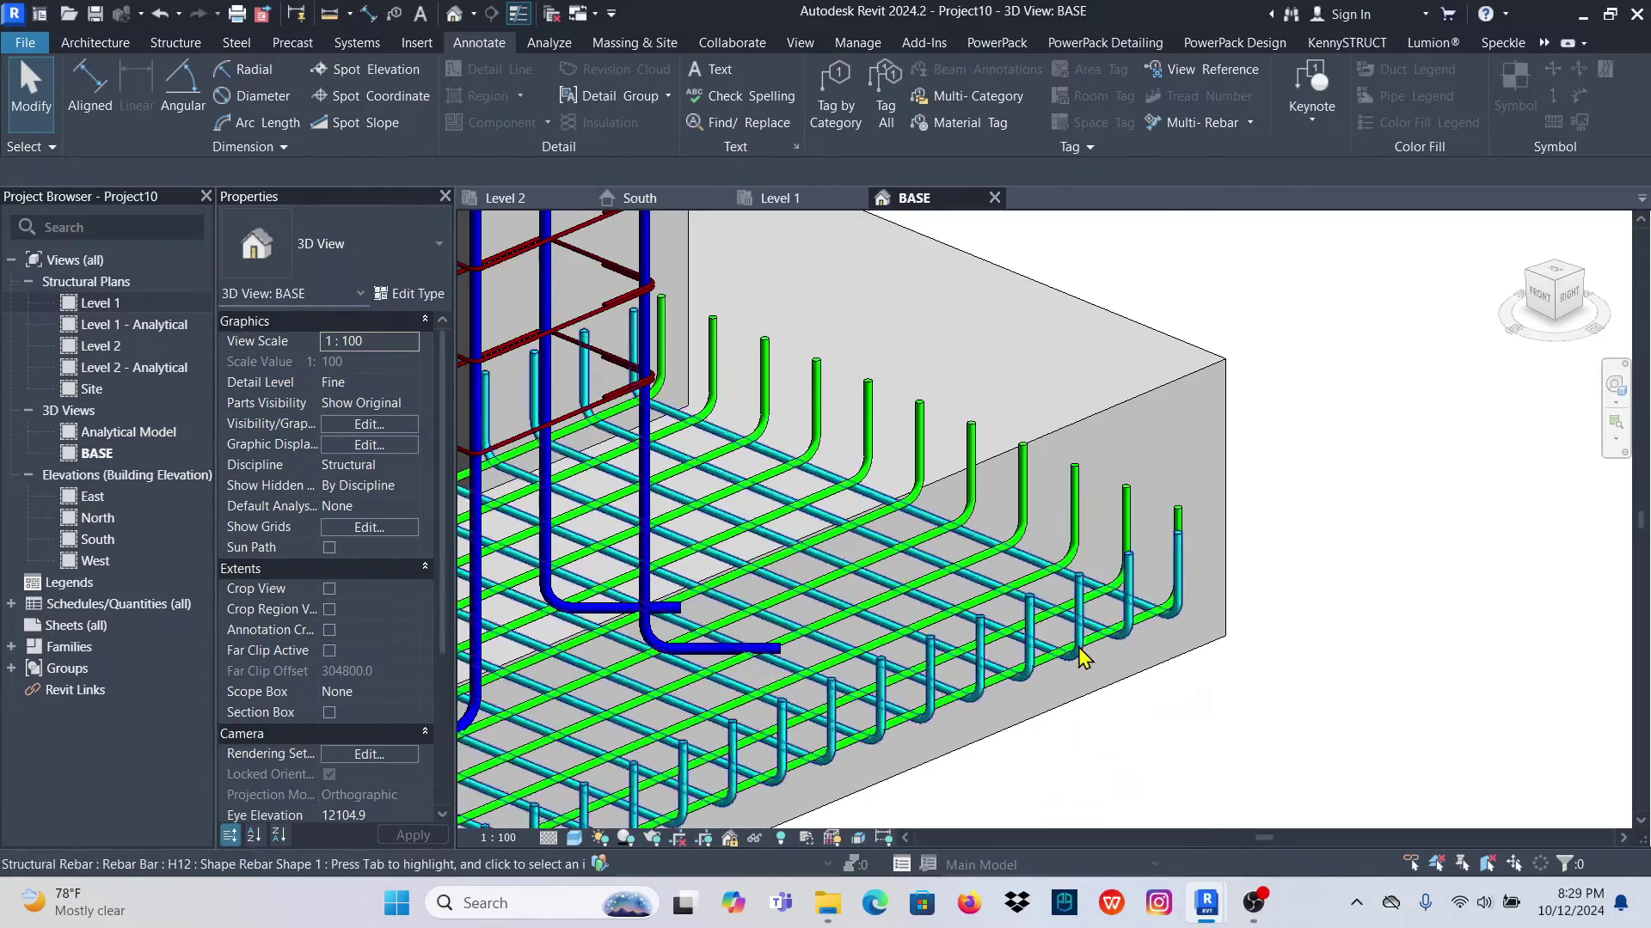
scroll(1084, 778, down, 3)
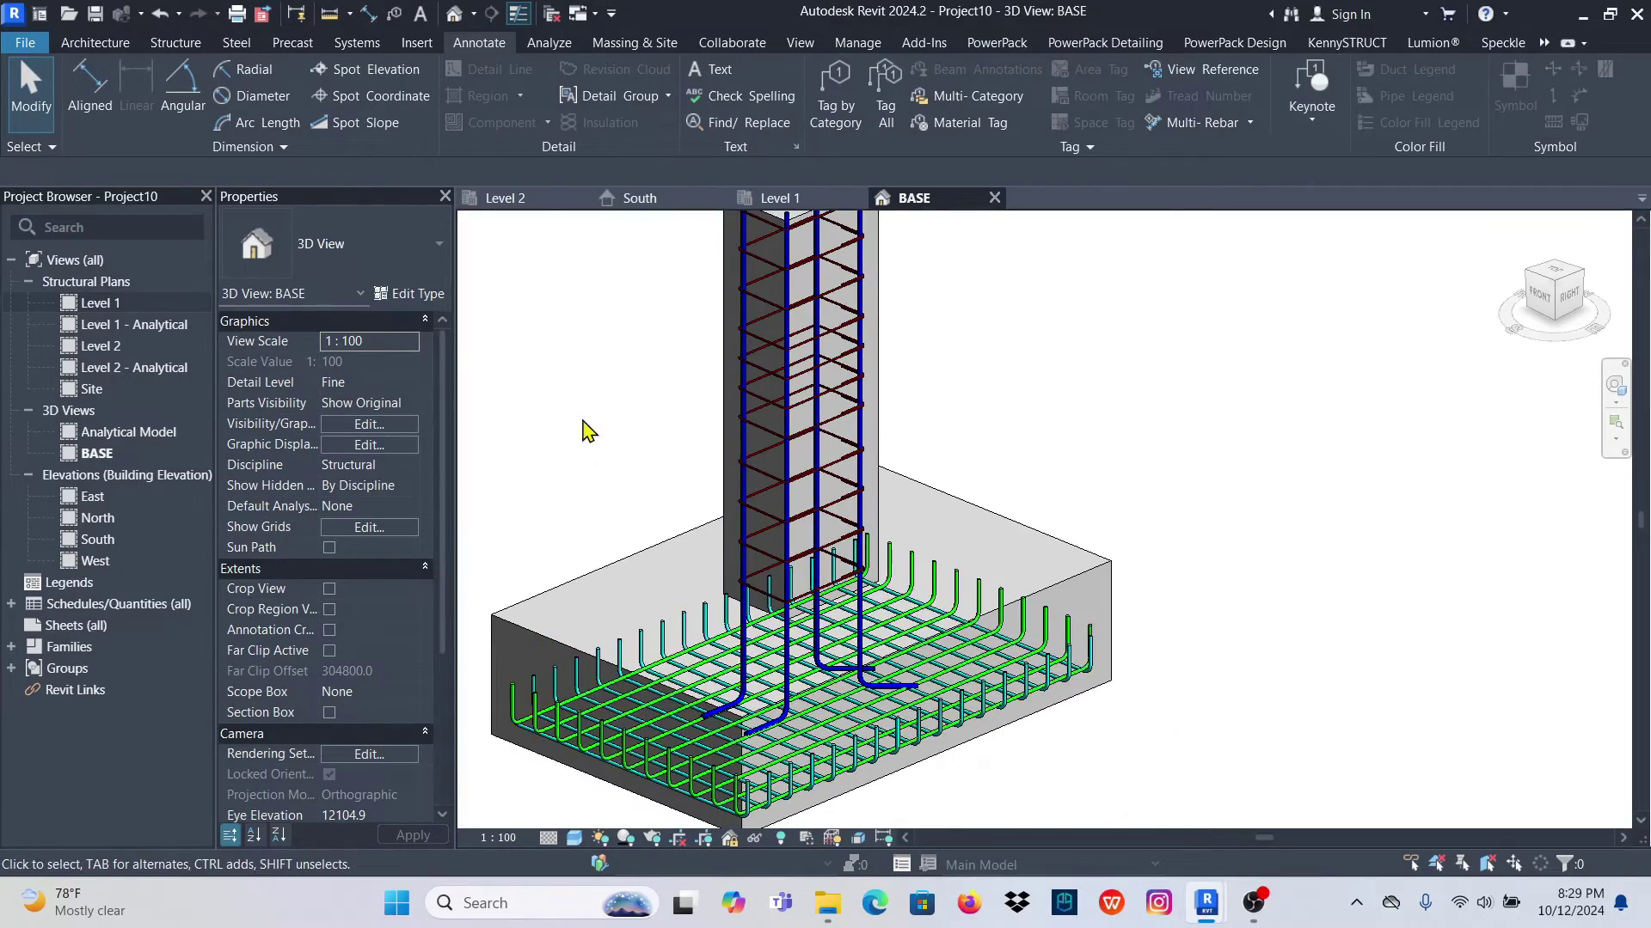
Tag one of the column's vertical H16 bars by category using an attached-end leader, placing the tag beside the column
click(836, 95)
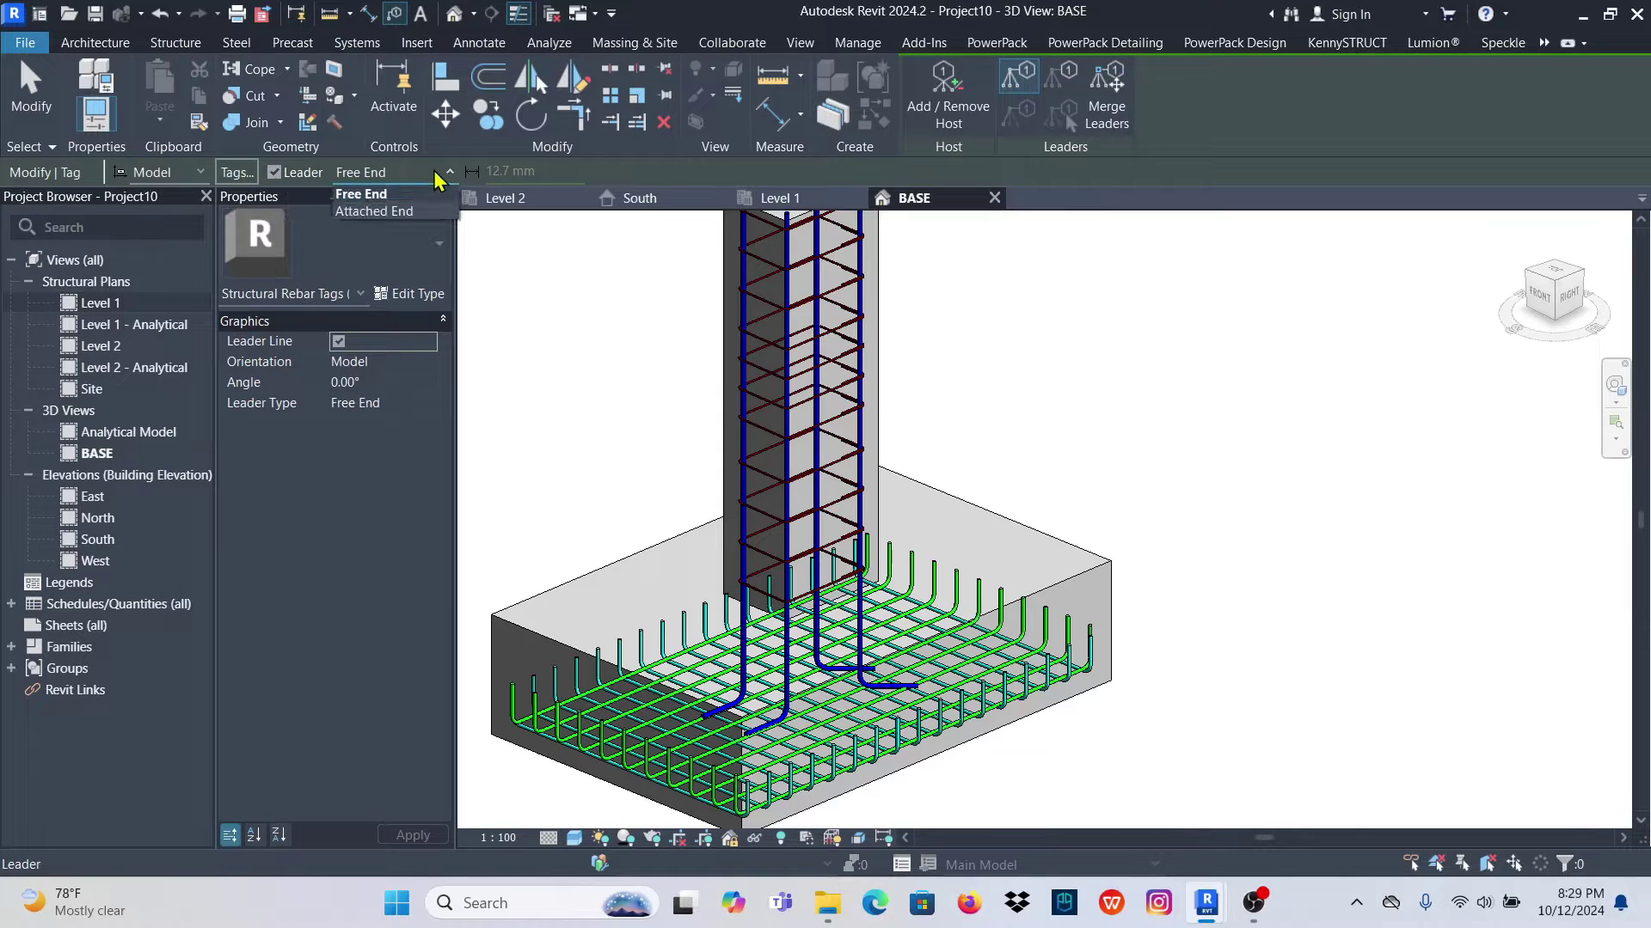
click(371, 203)
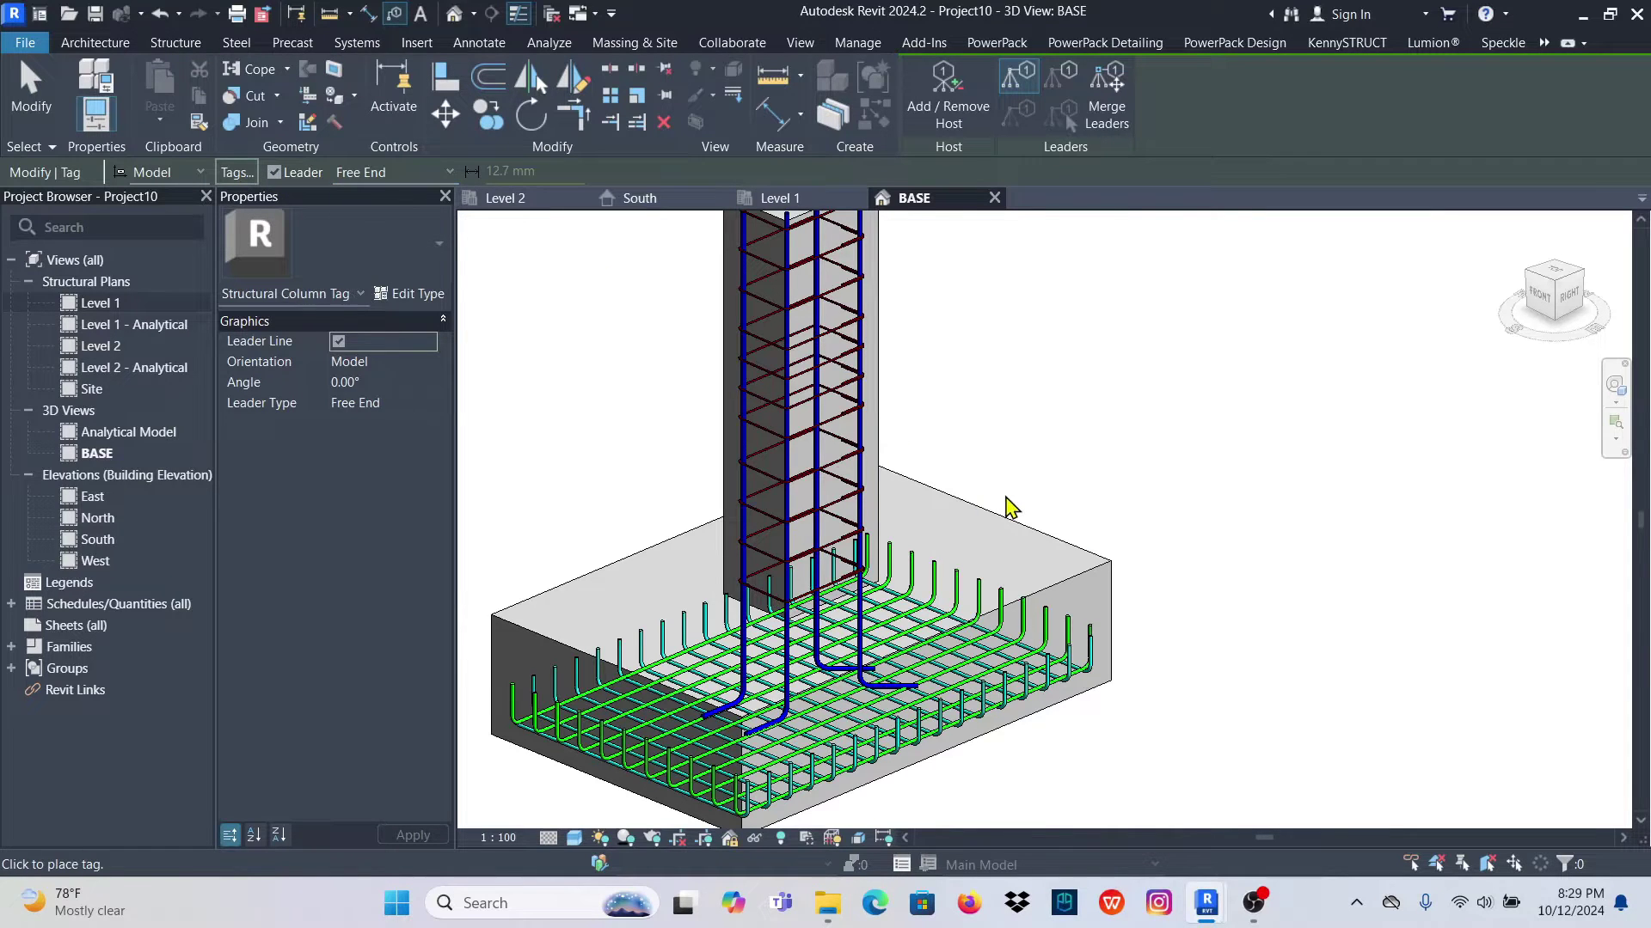
scroll(1077, 578, down, 3)
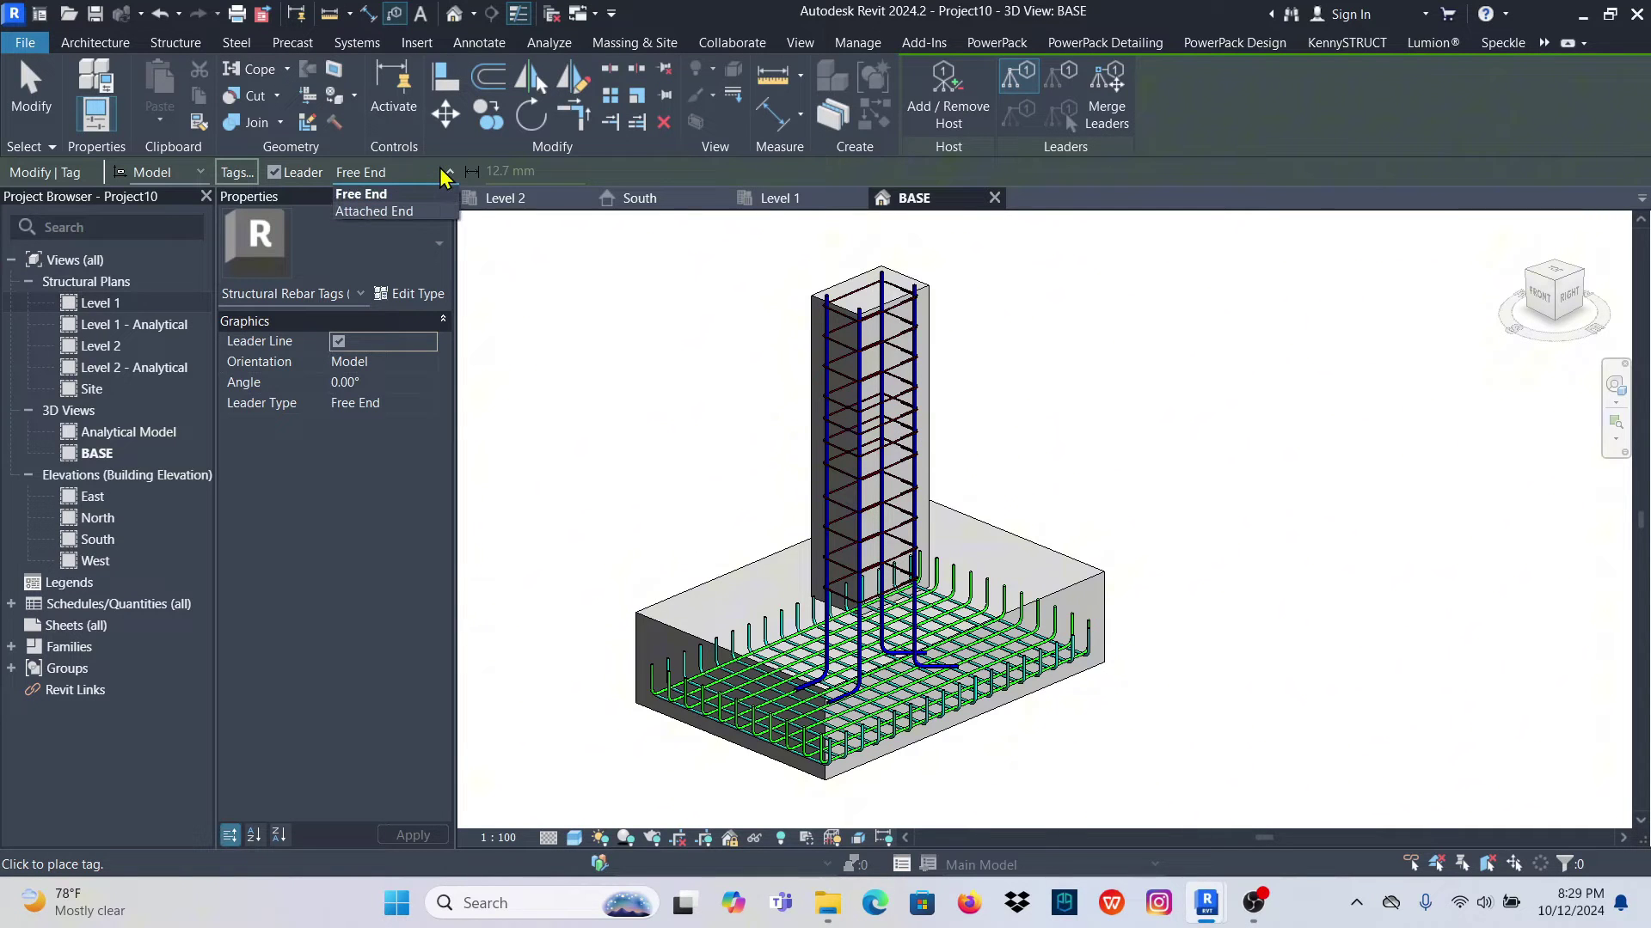
click(374, 193)
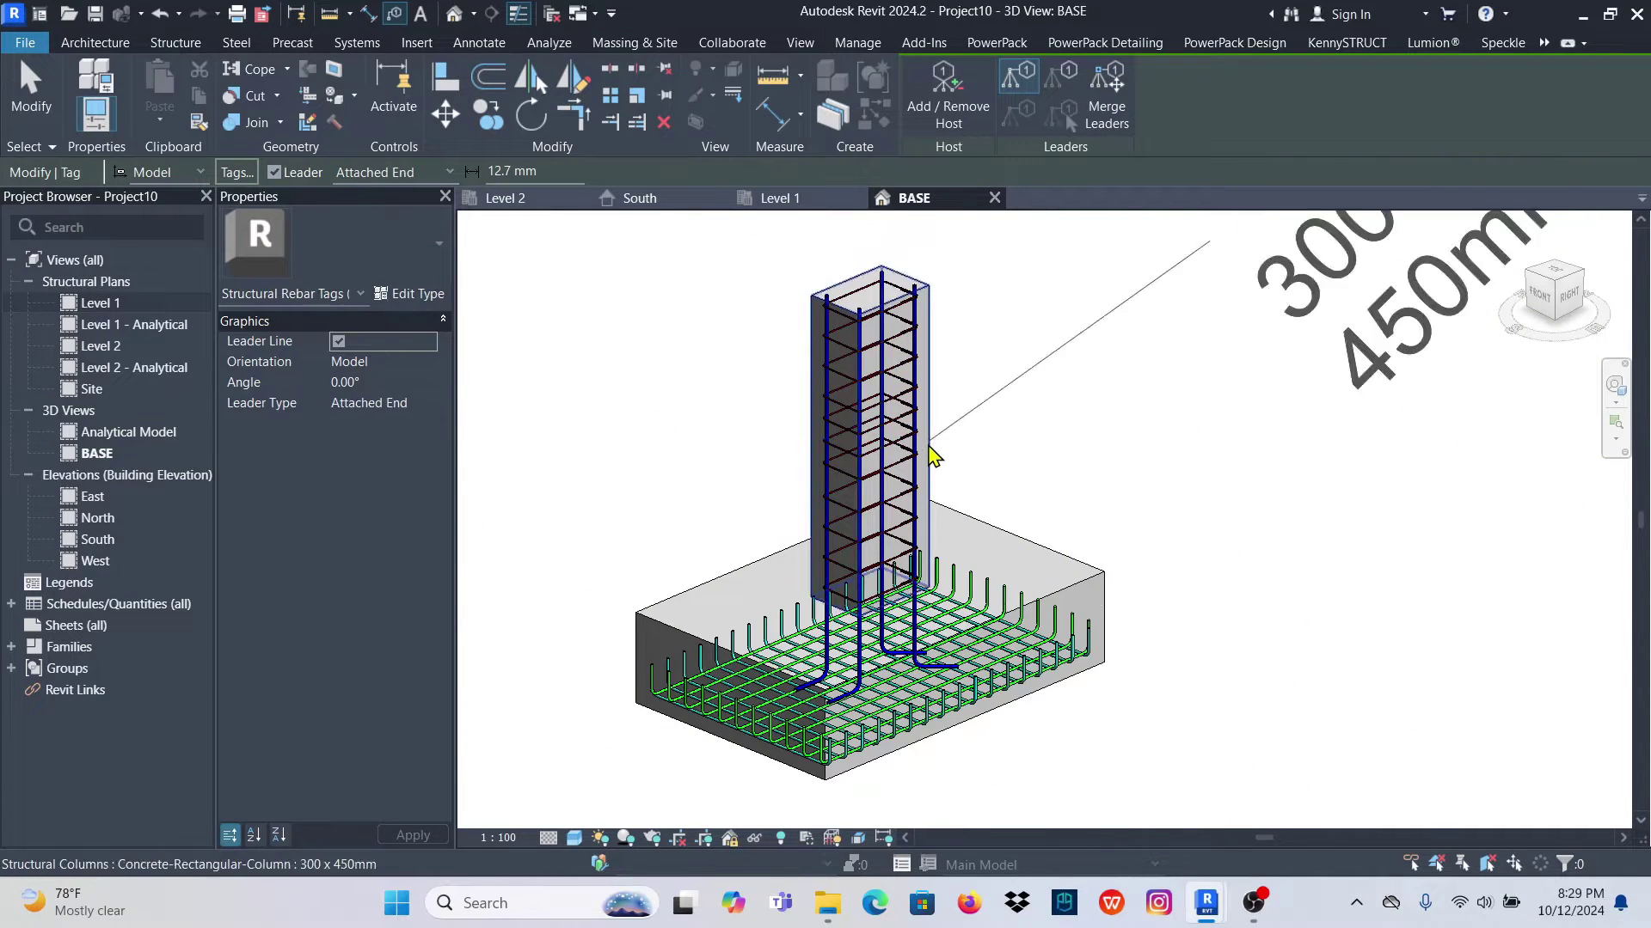
scroll(928, 487, up, 2)
scroll(920, 486, down, 1)
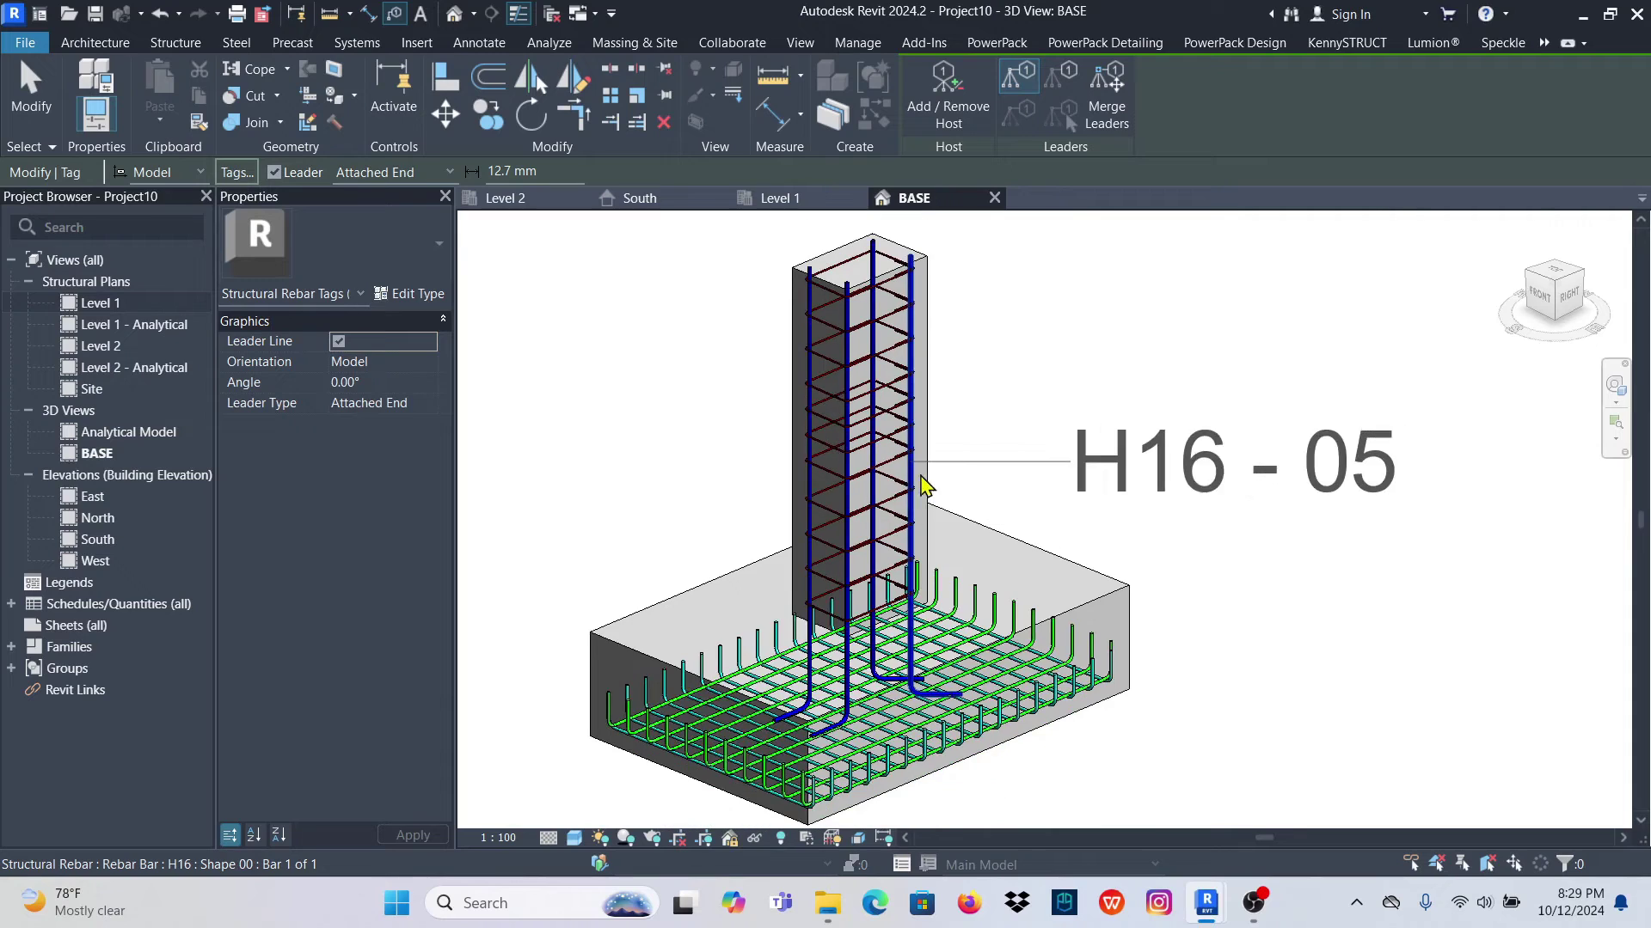
scroll(918, 486, up, 2)
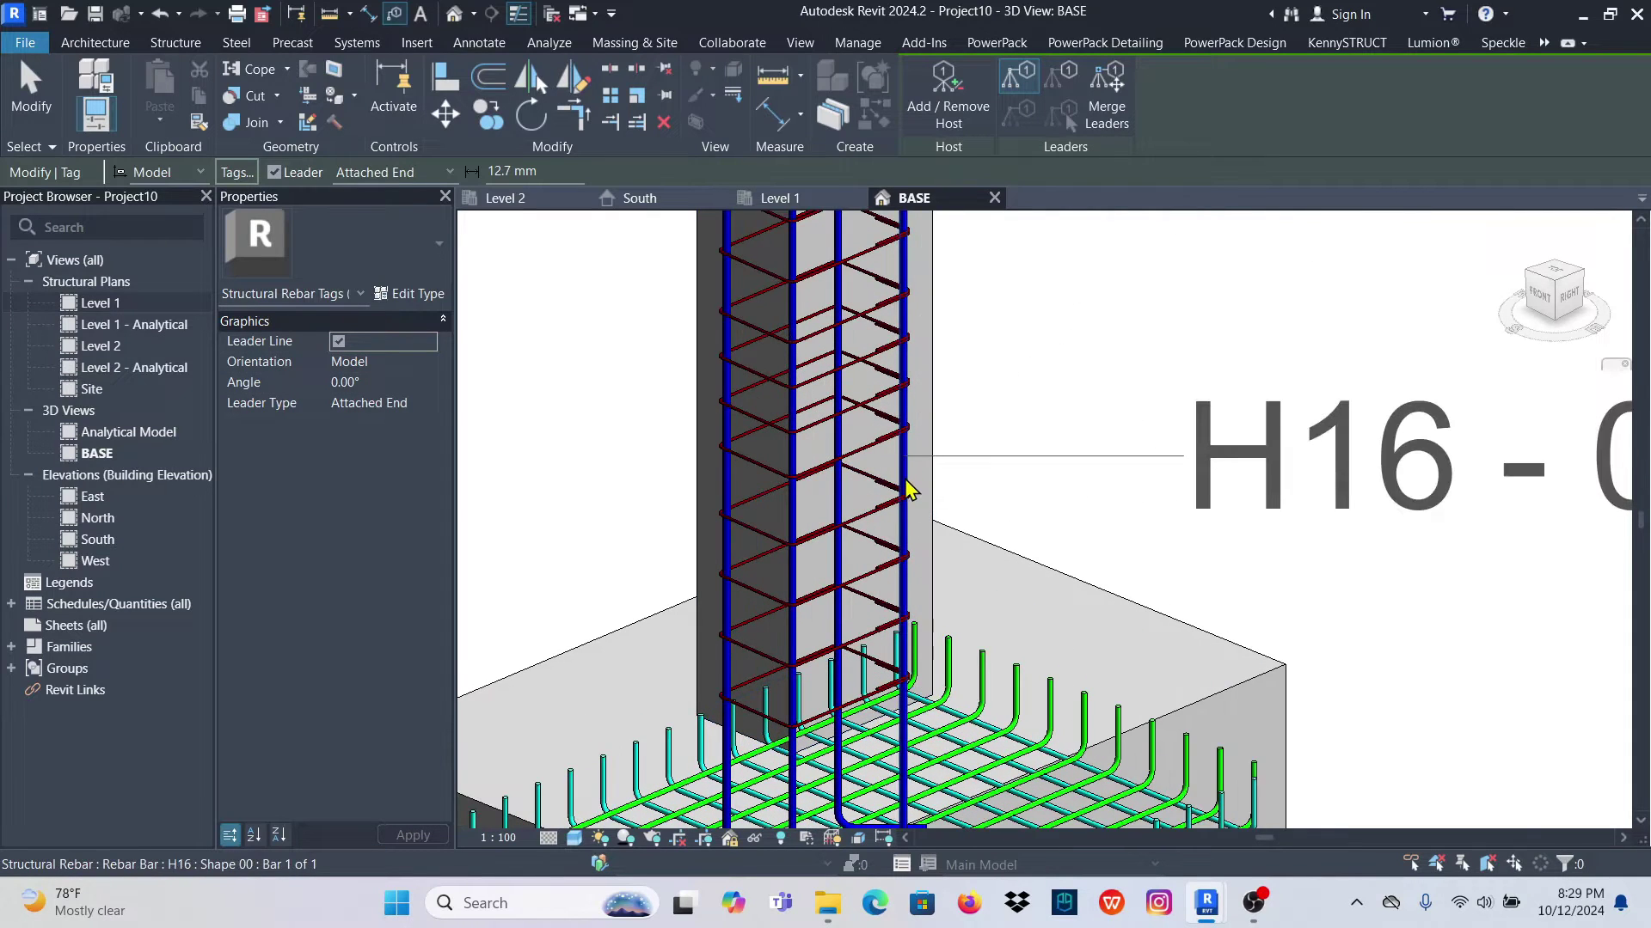
scroll(912, 494, down, 2)
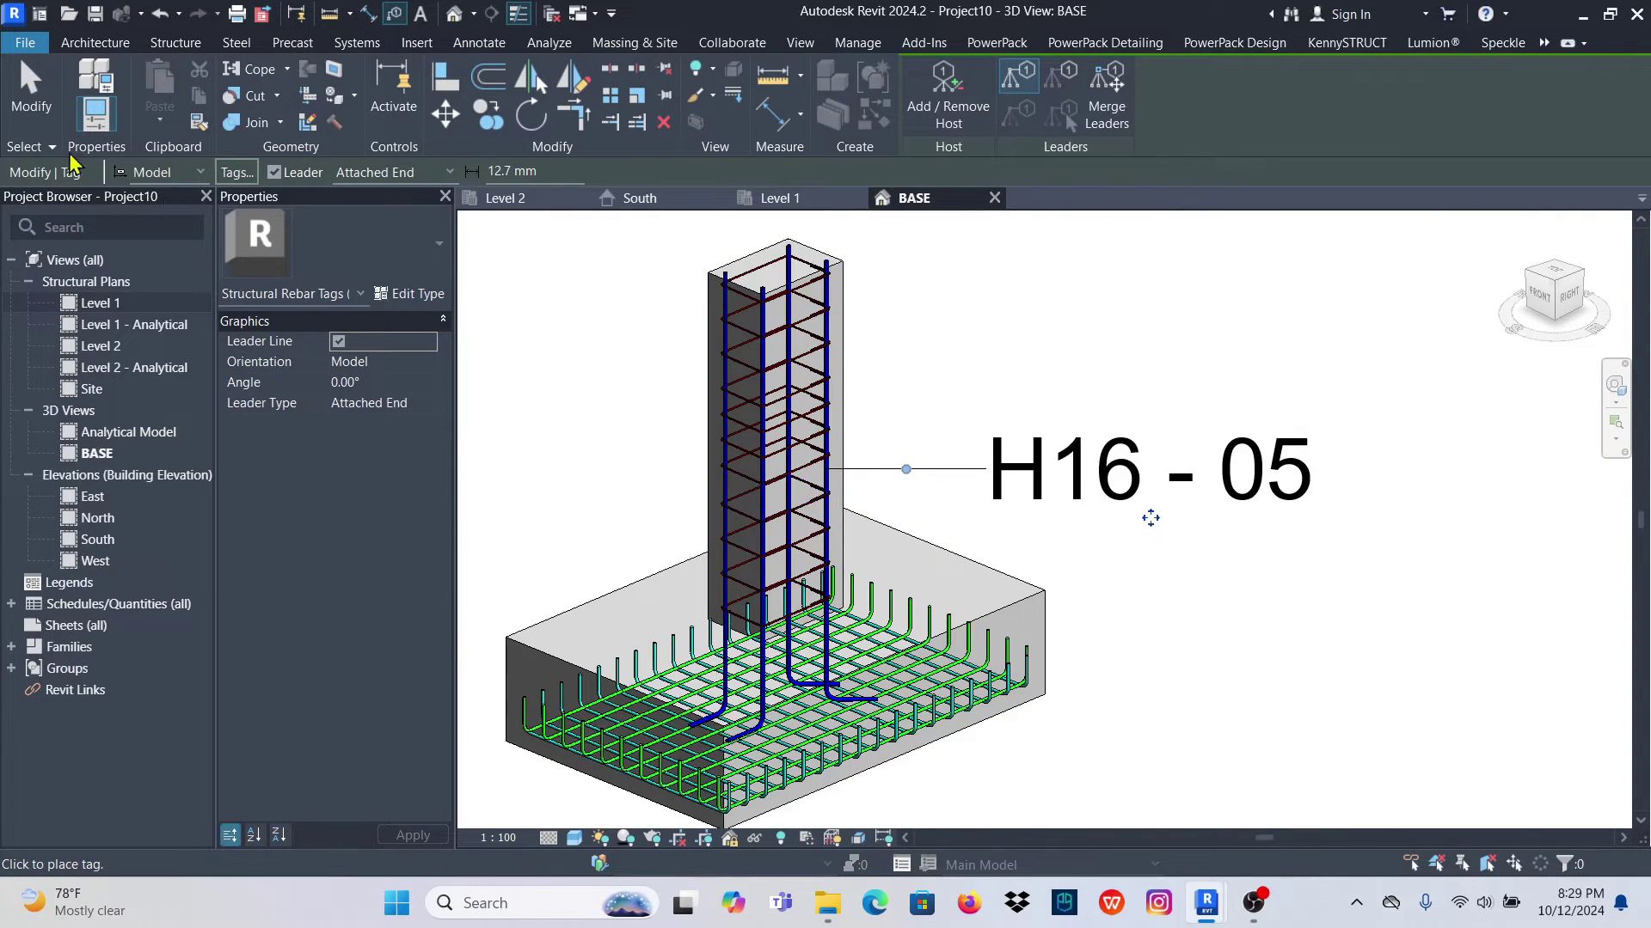
click(33, 101)
Try a view scale of 1:50 and settle on 1:25 to shrink the rebar tag's text relative to the model
click(497, 839)
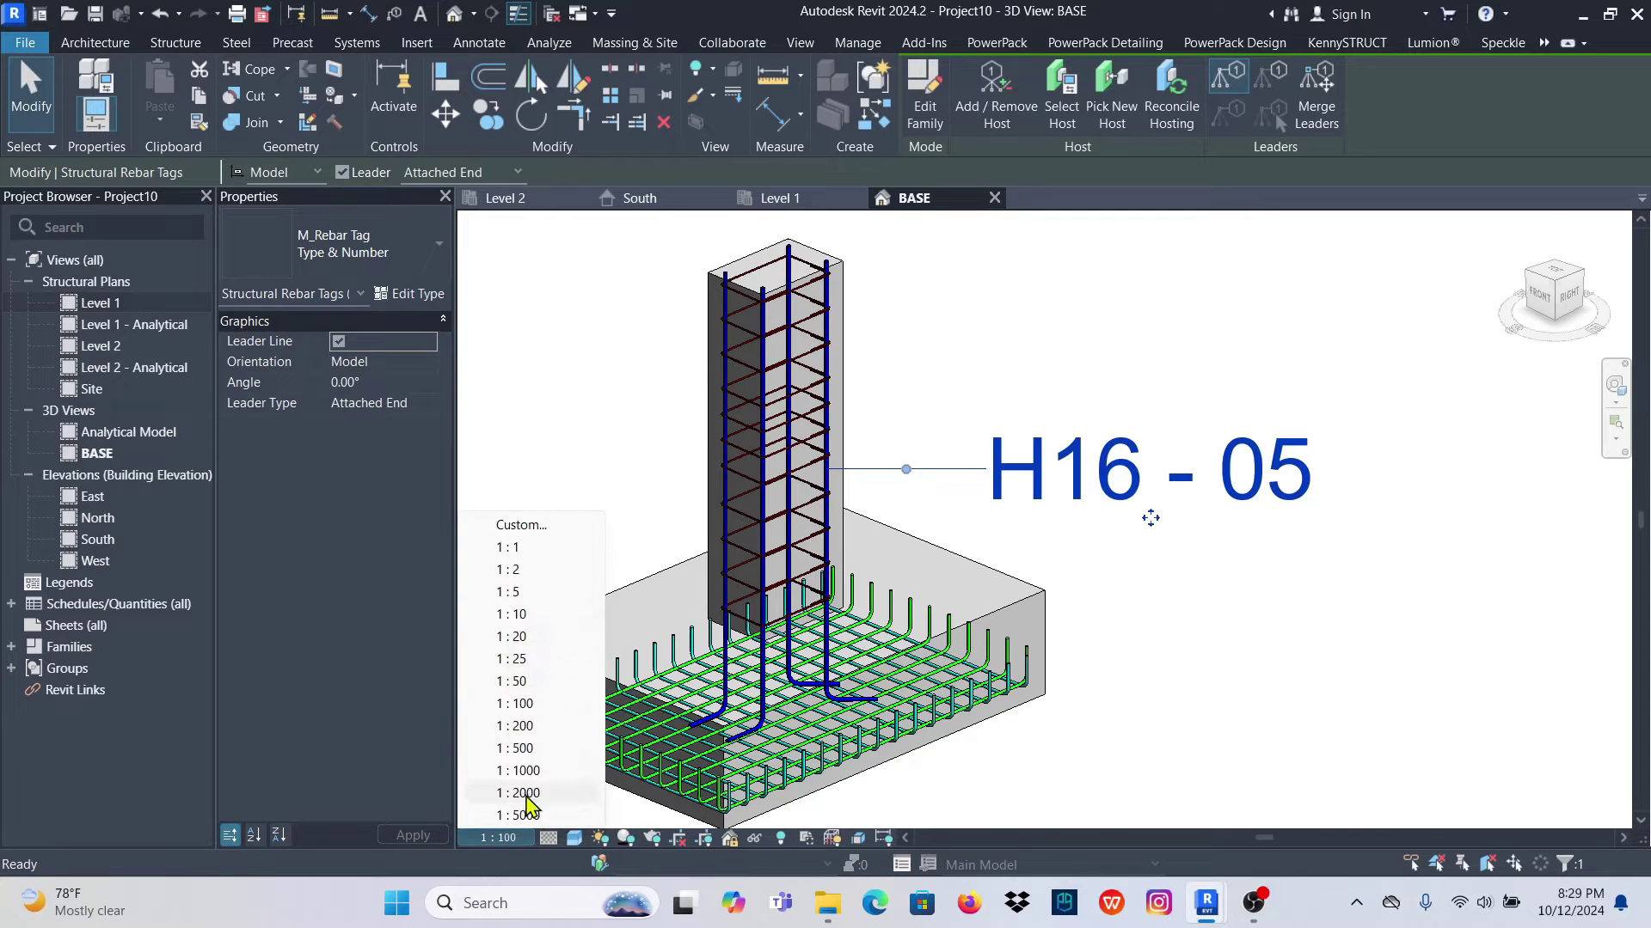
click(512, 681)
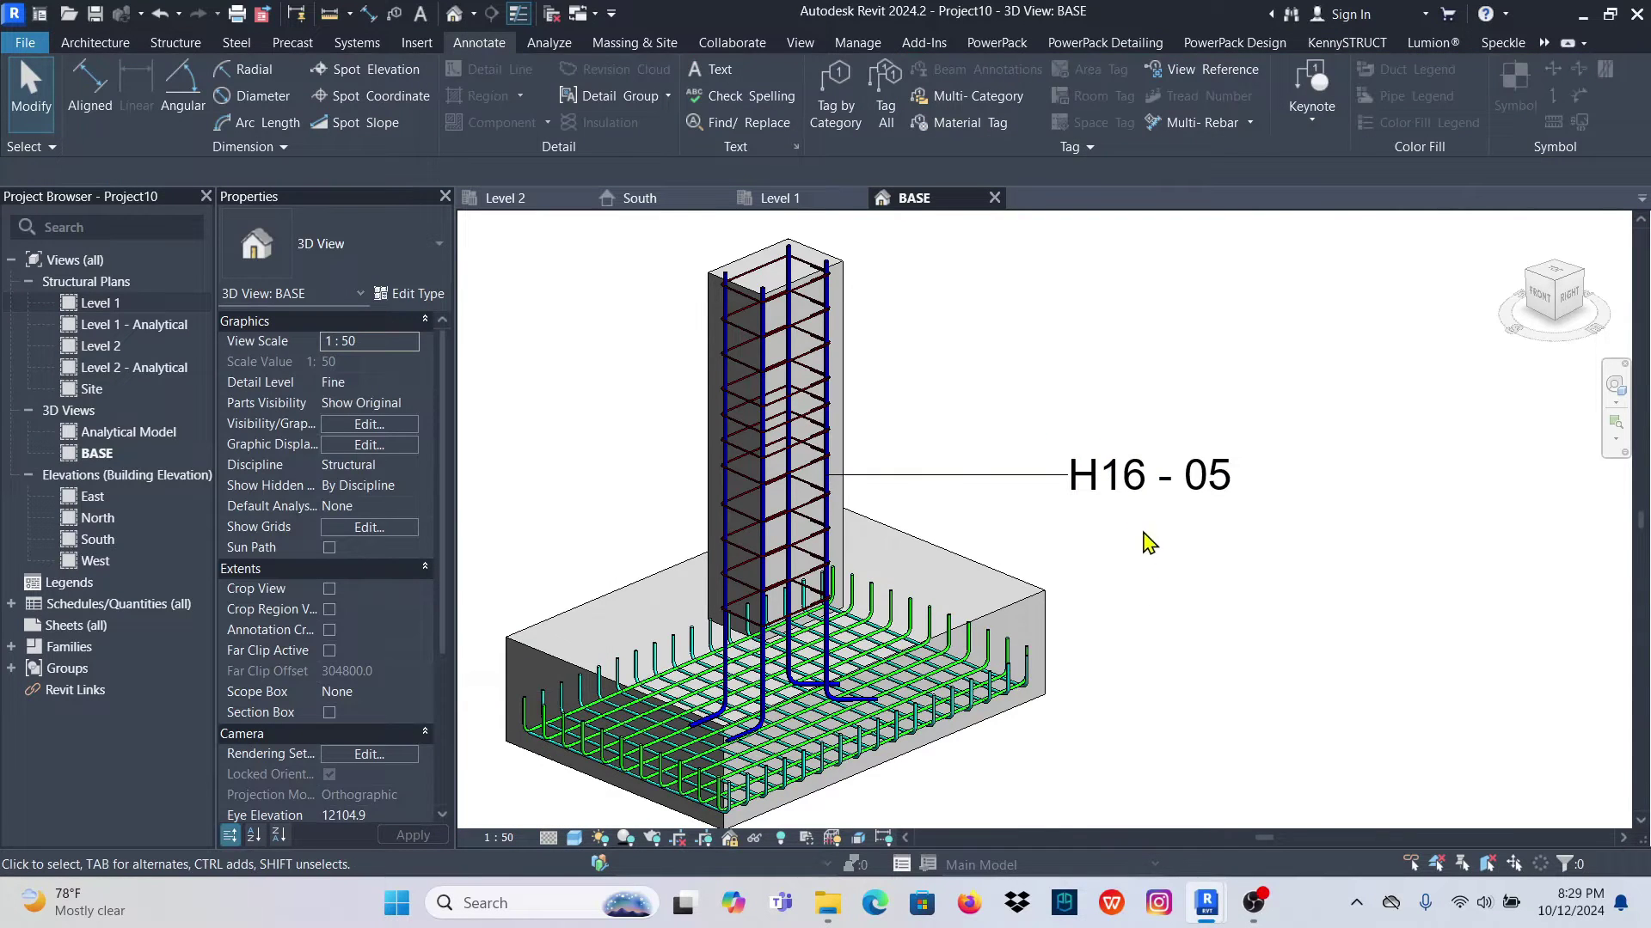
scroll(1279, 490, down, 2)
scroll(1103, 522, up, 2)
scroll(1103, 522, down, 3)
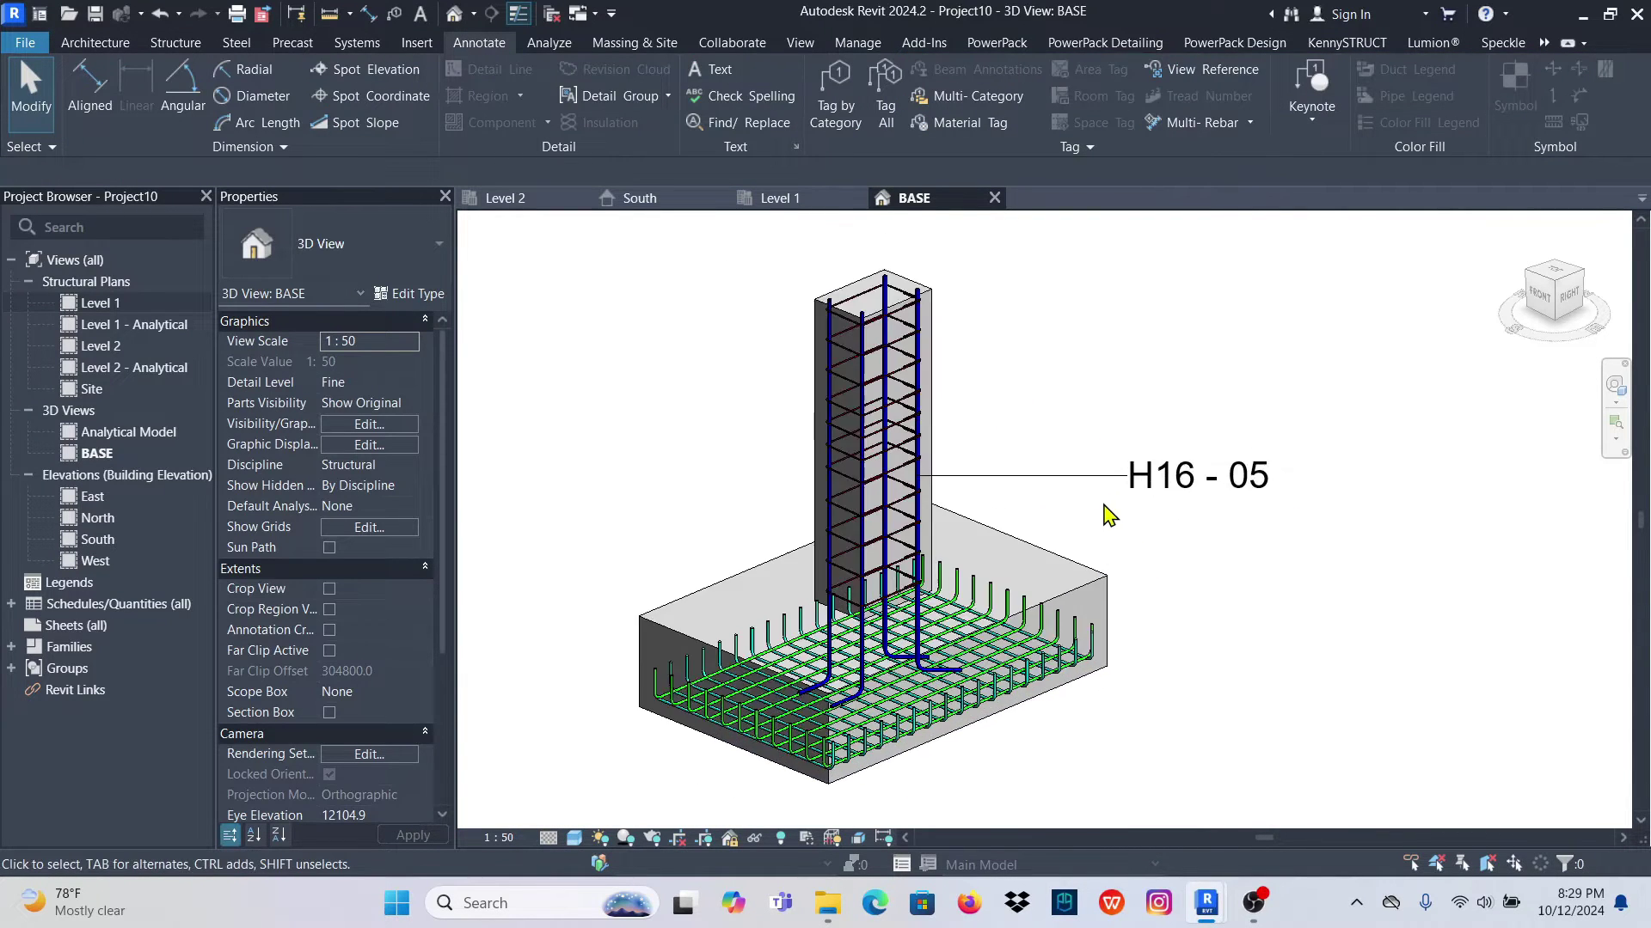
click(511, 839)
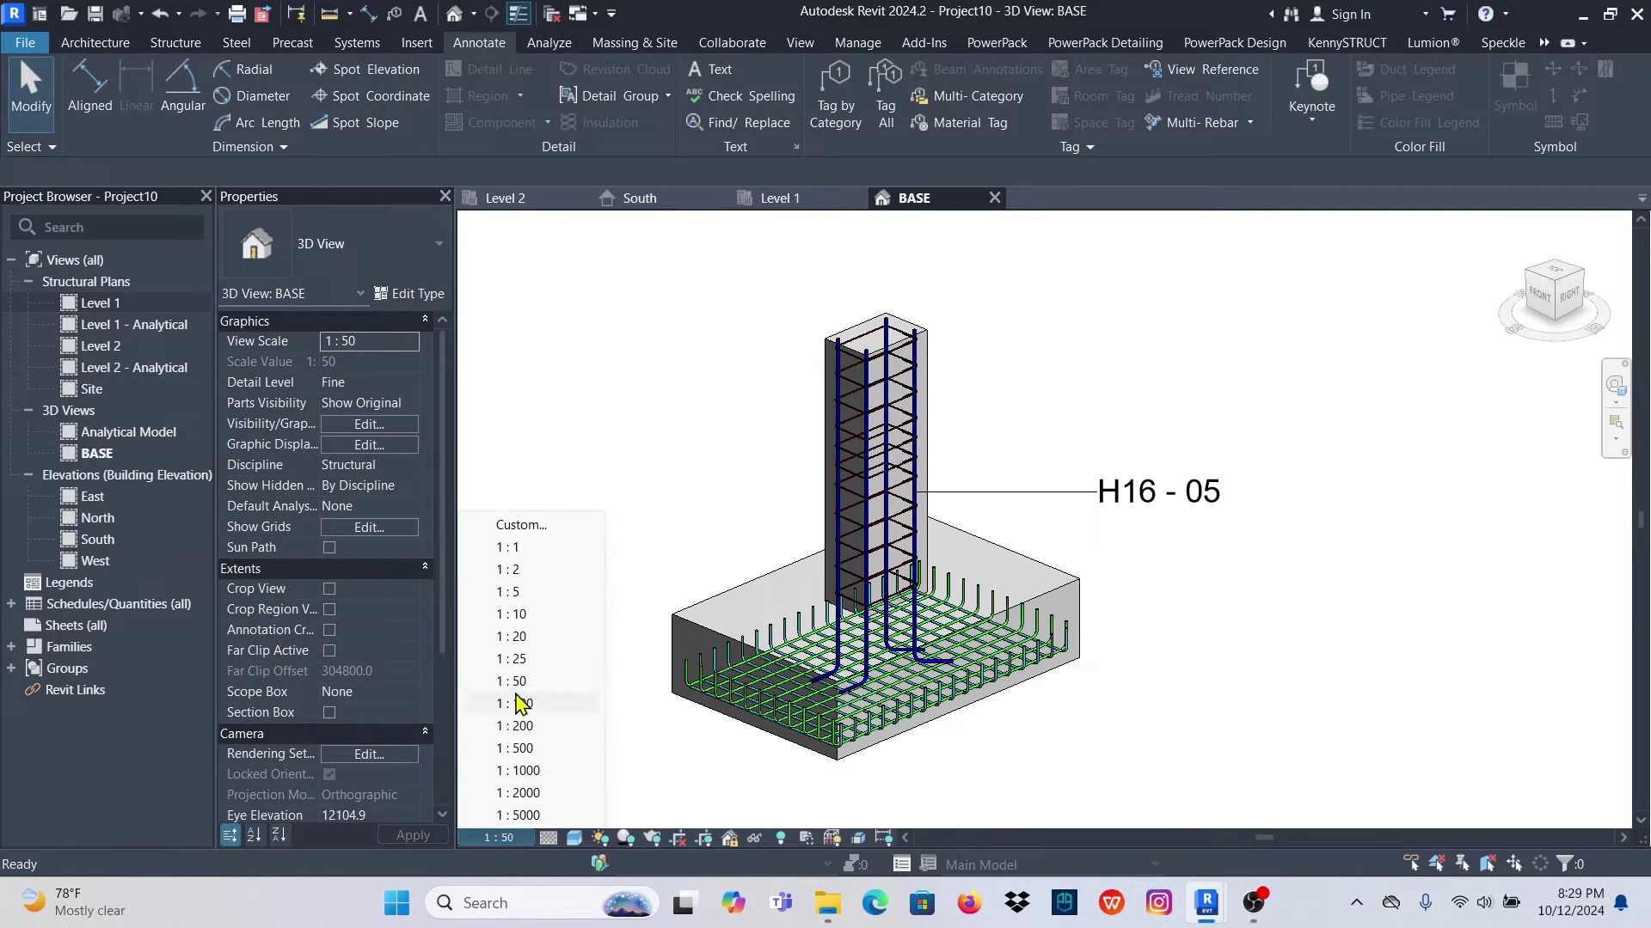
scroll(1230, 486, up, 2)
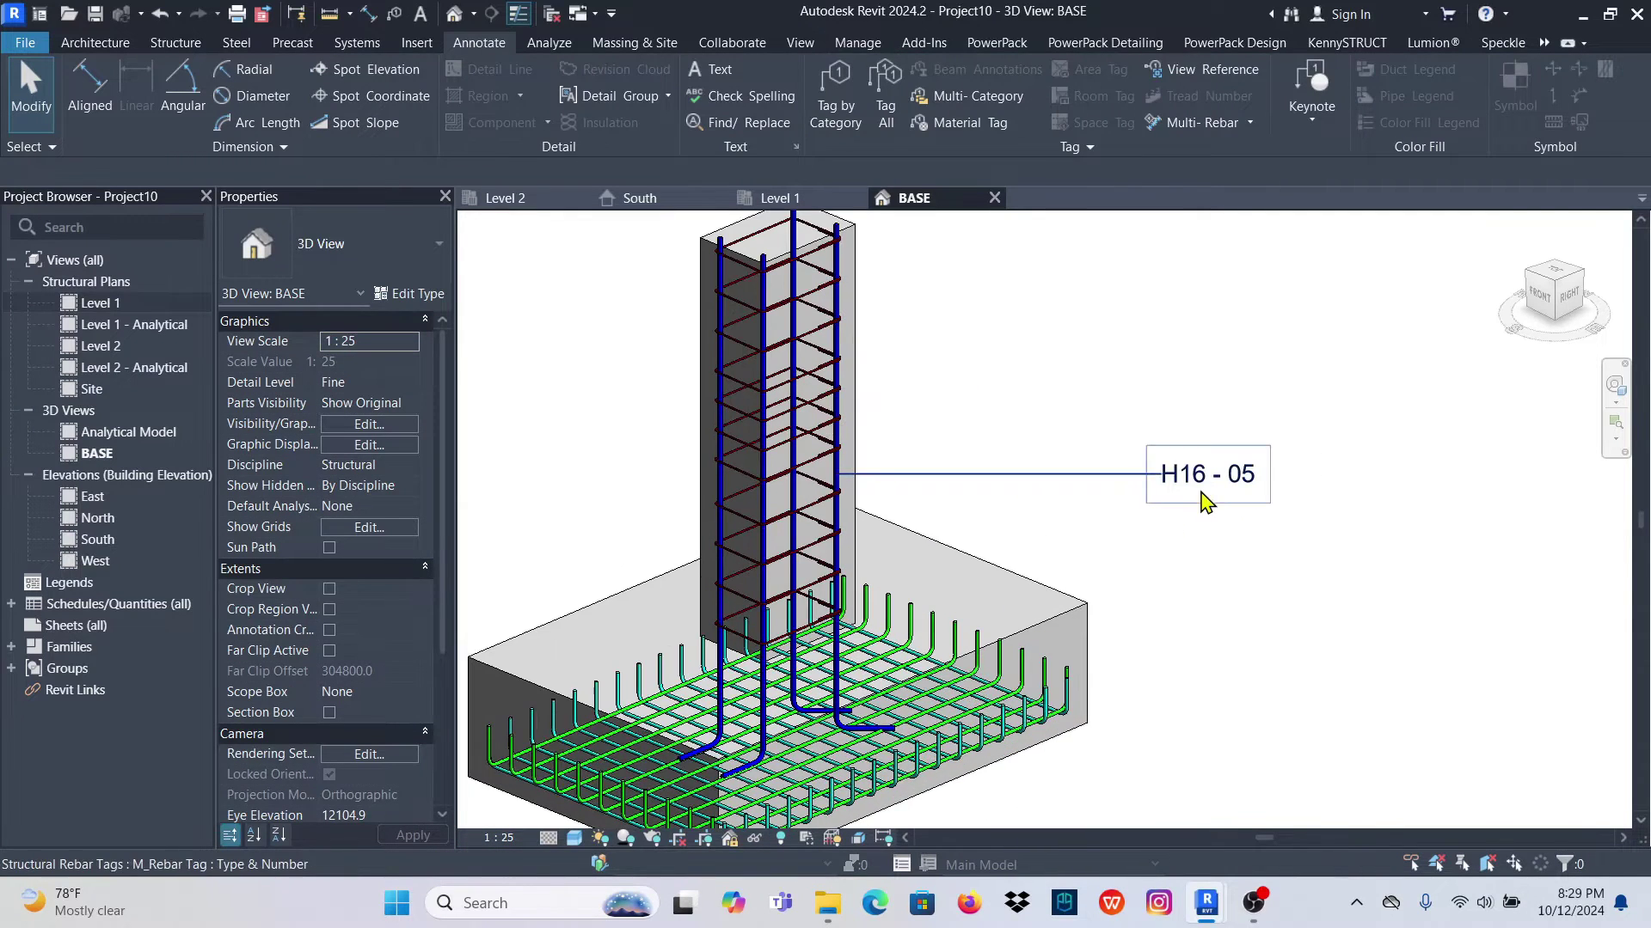
Move the H16 bar's tag closer to the column, shortening its leader
click(1212, 489)
drag(1103, 493, 972, 492)
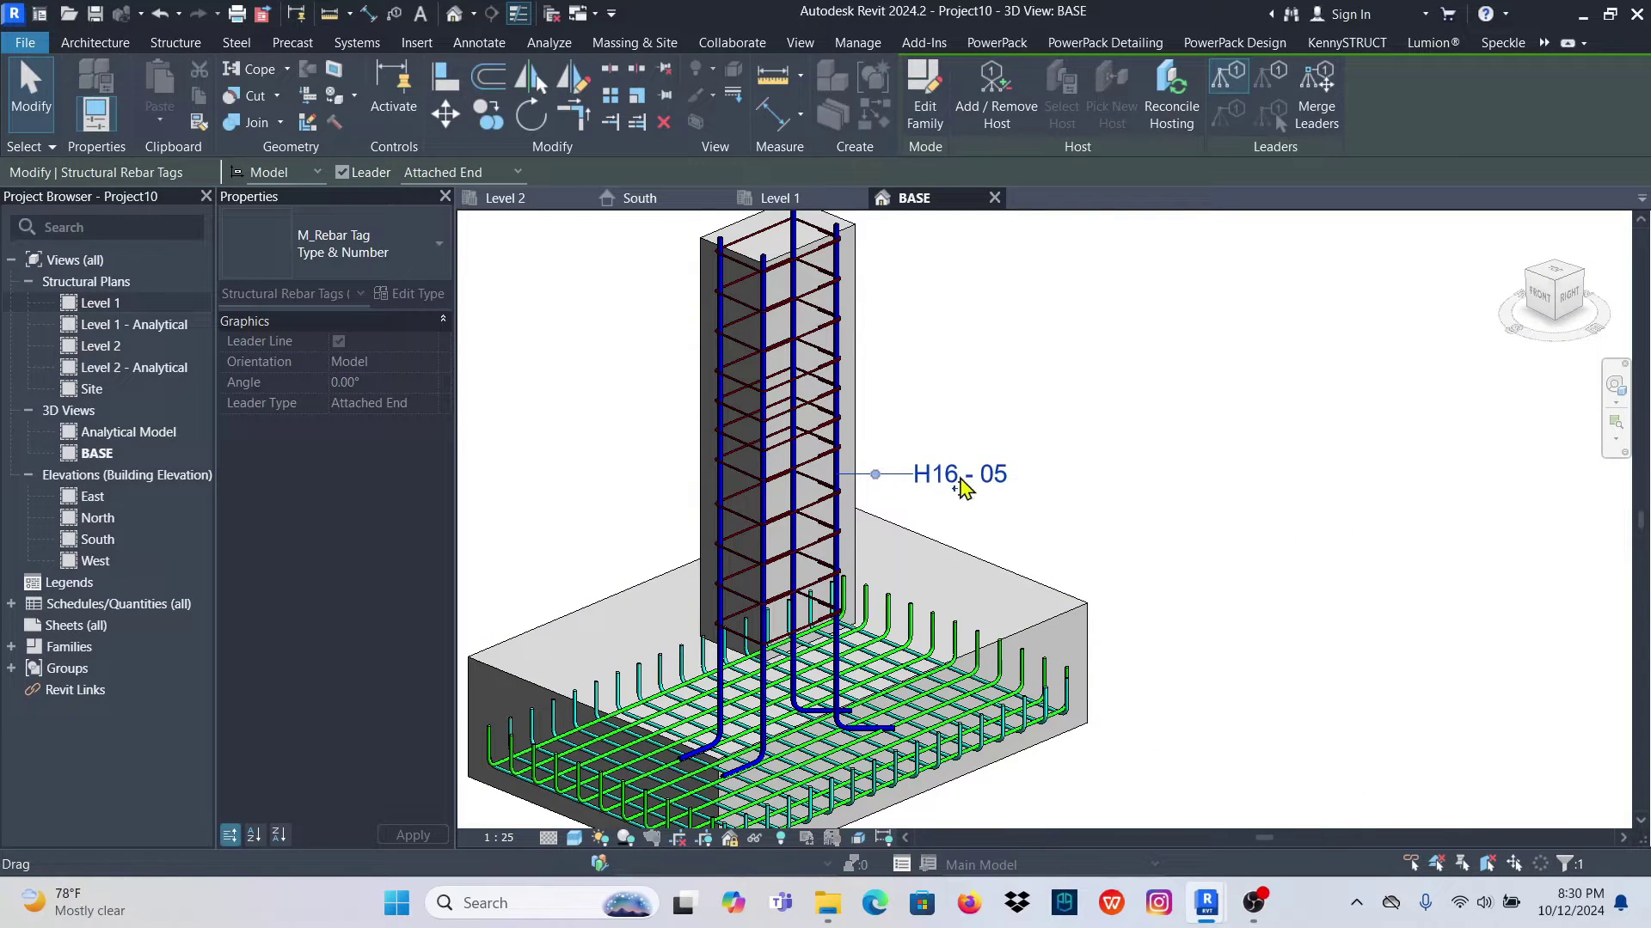
click(1234, 446)
Set the leader arrowhead of the H16 bar's tag type to Arrow Filled 30 Degree
scroll(1233, 445, up, 1)
click(1117, 509)
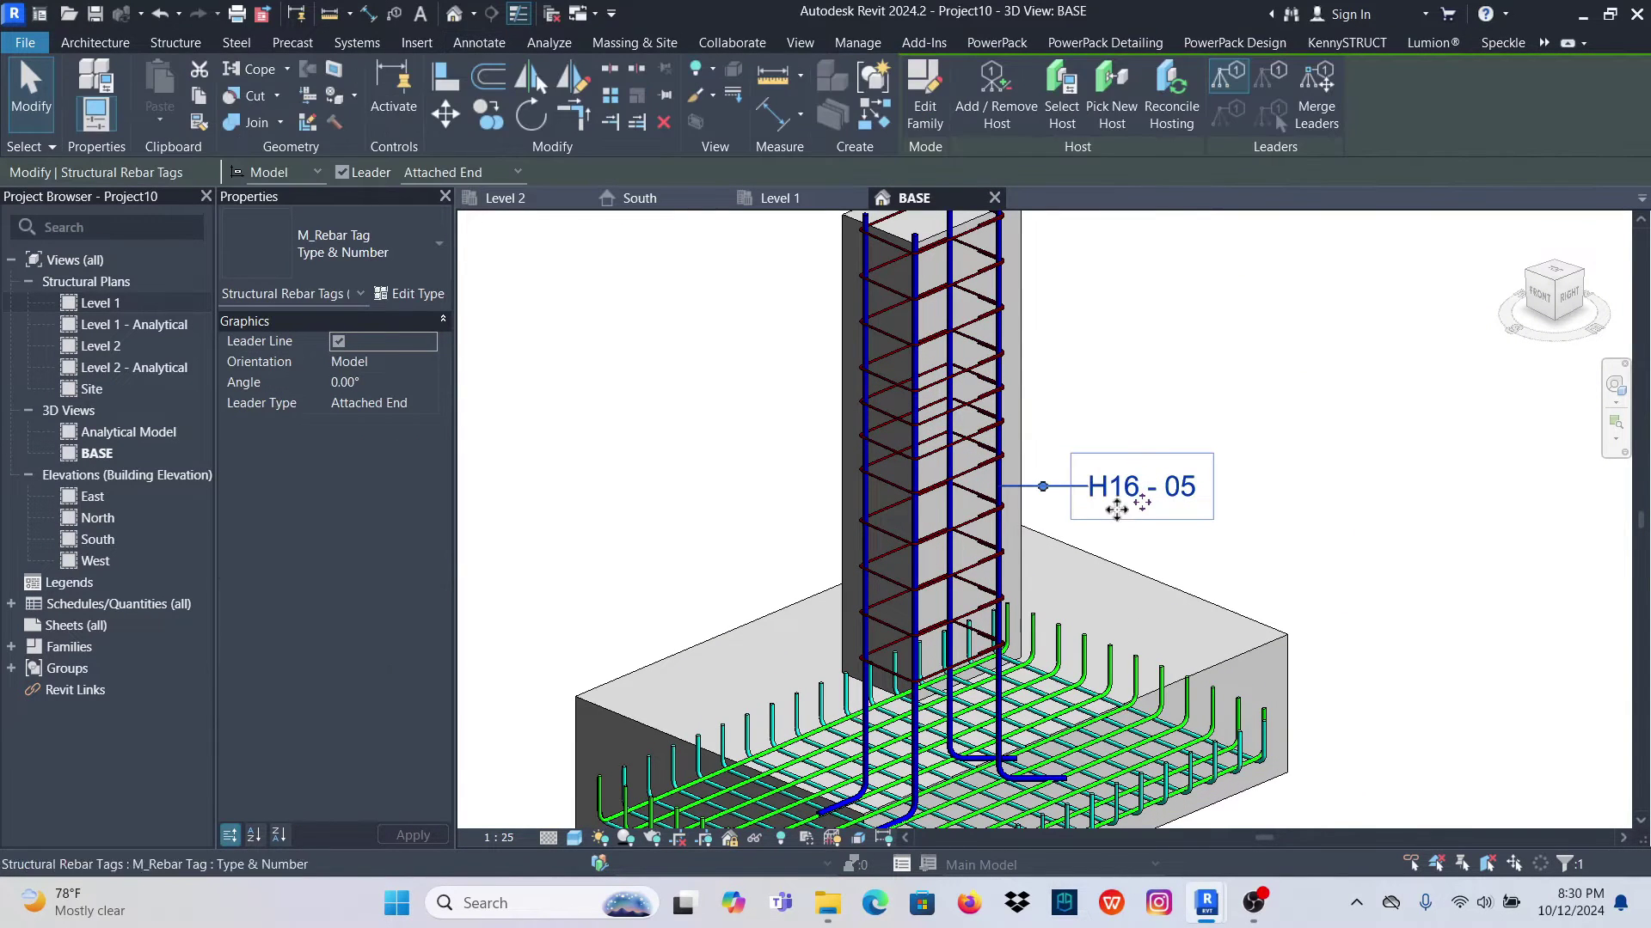
click(413, 294)
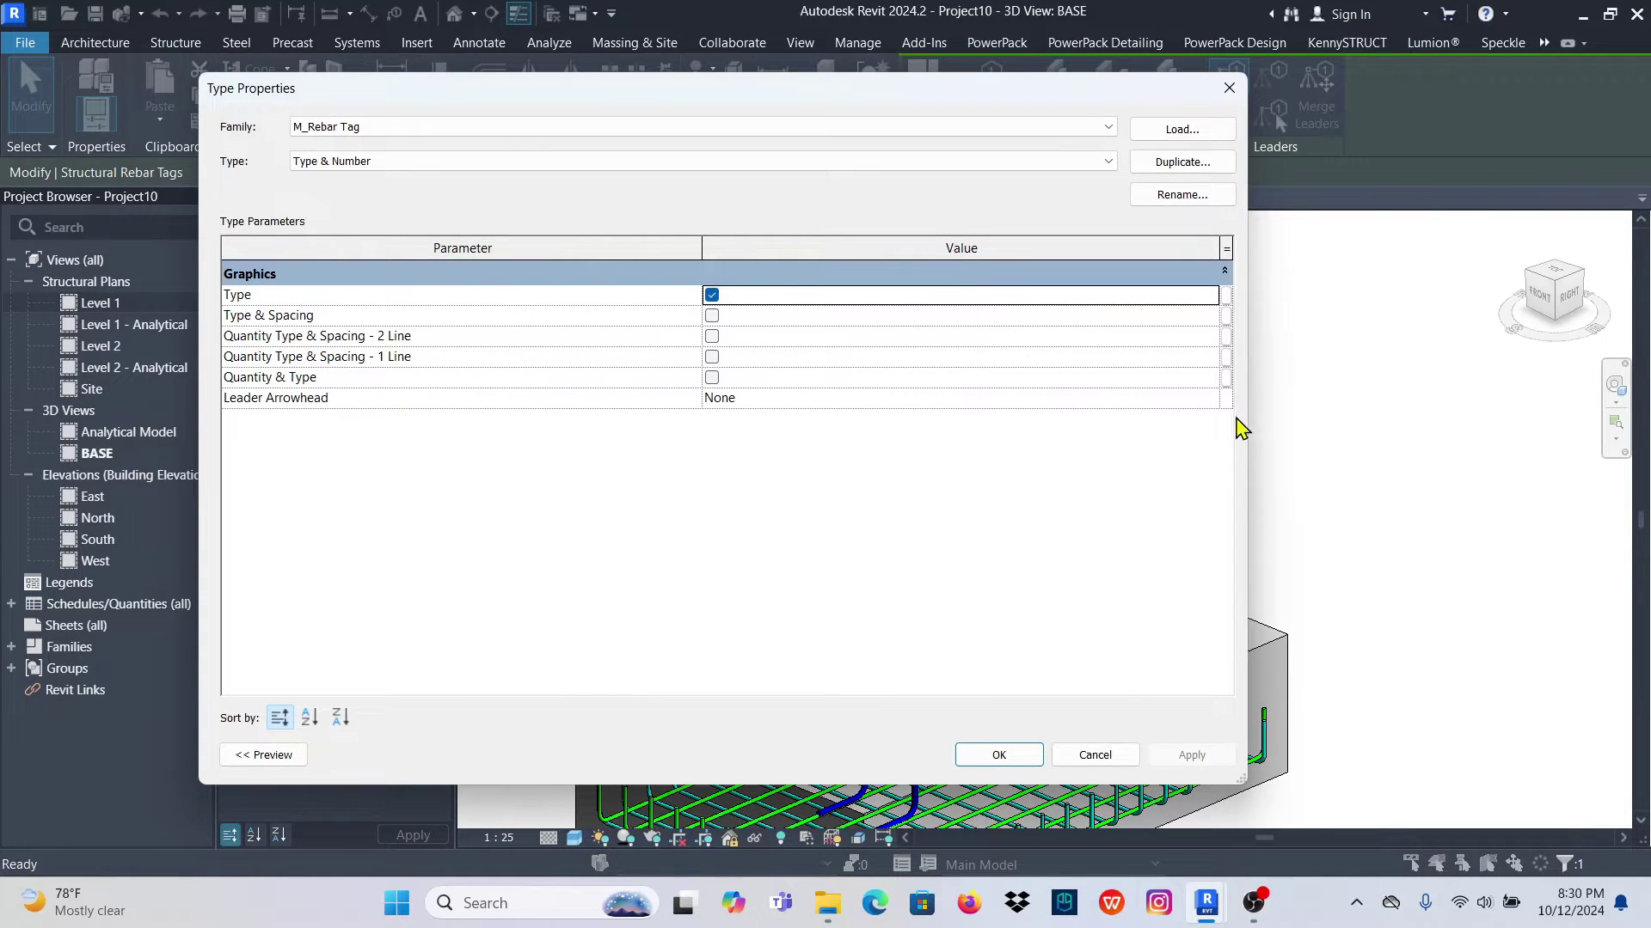
click(1208, 401)
click(1210, 399)
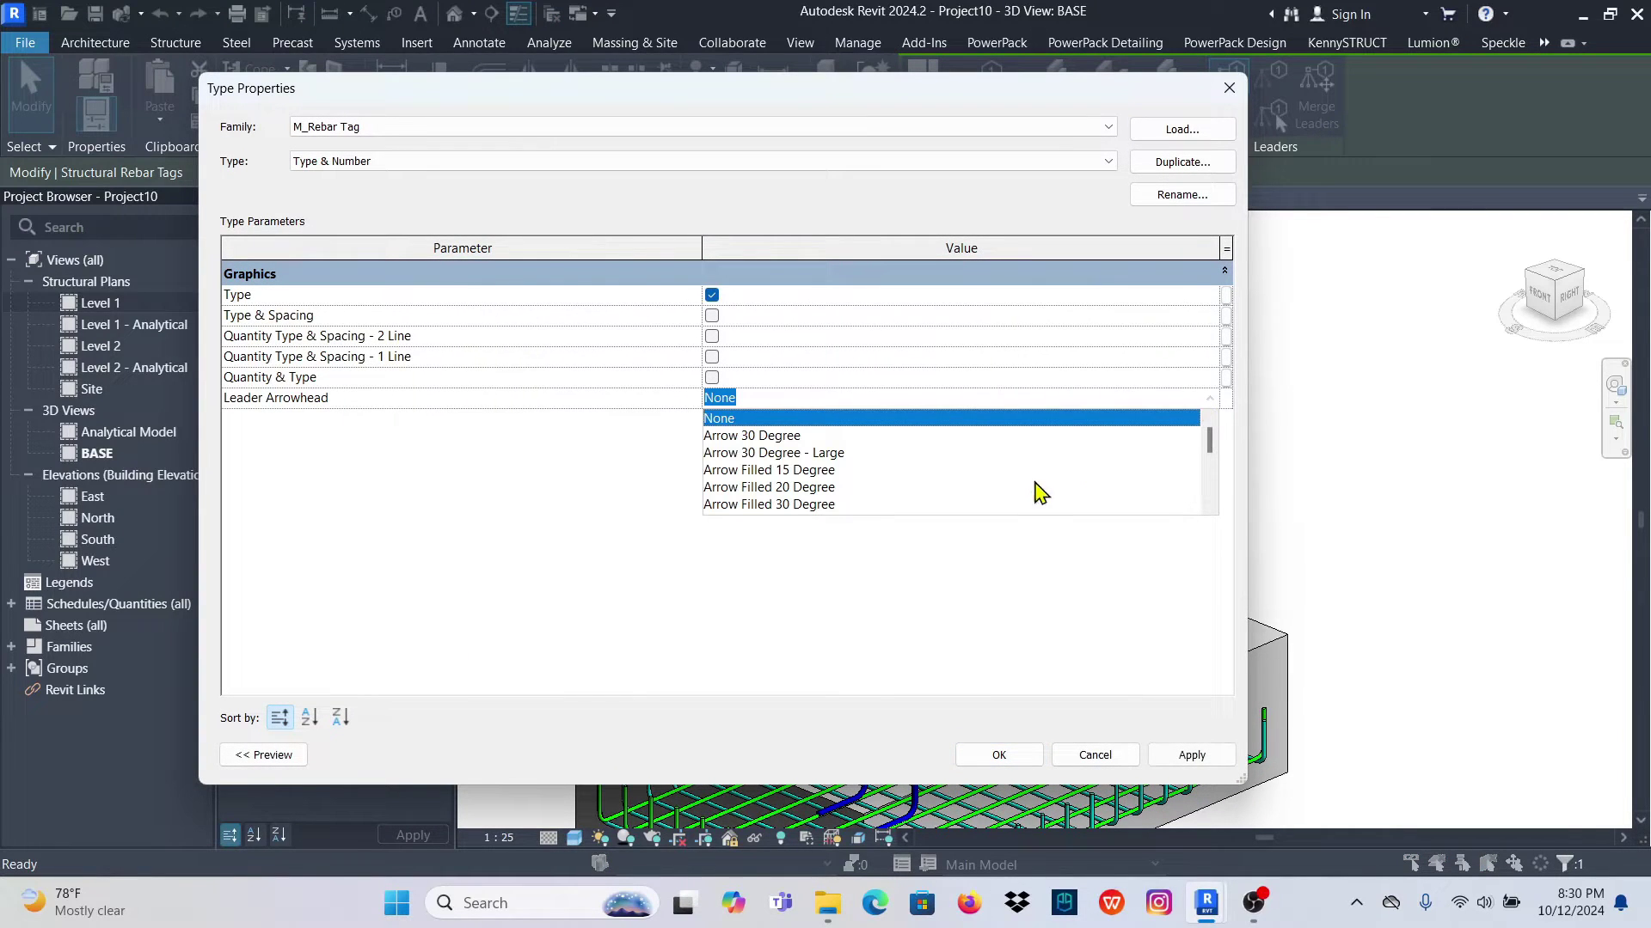
click(785, 505)
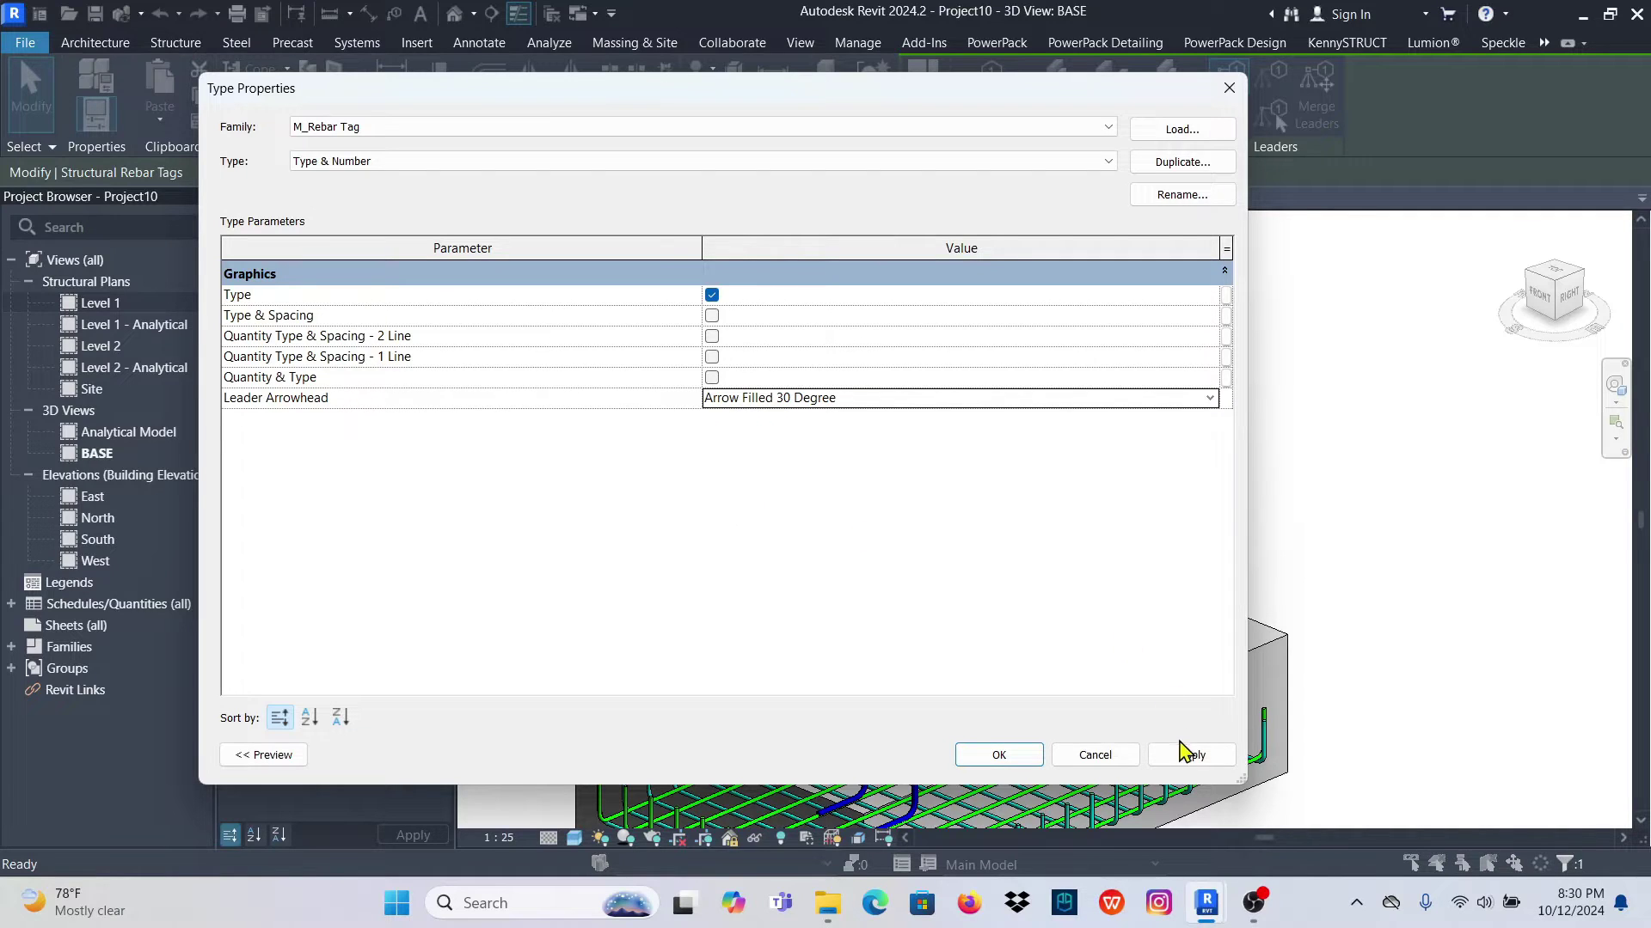
click(997, 756)
click(1069, 519)
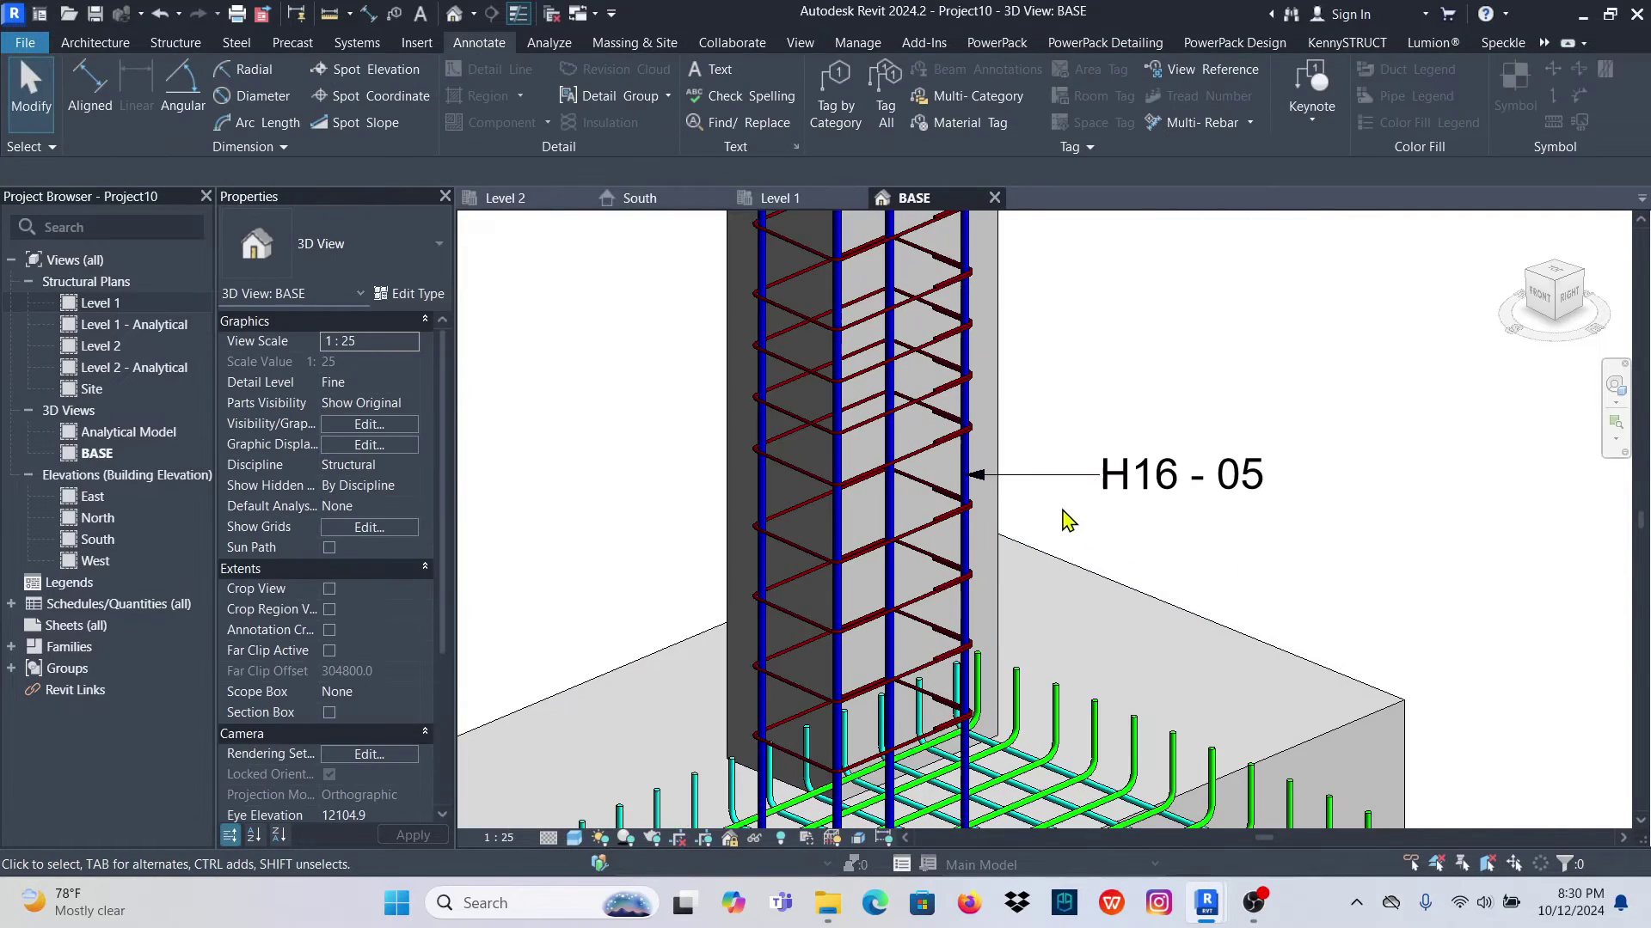
Create a similar tag with a free-end leader on the column's middle vertical H16 bar, placing it beside the column above the existing tag
scroll(966, 524, up, 2)
scroll(966, 523, up, 2)
click(1152, 517)
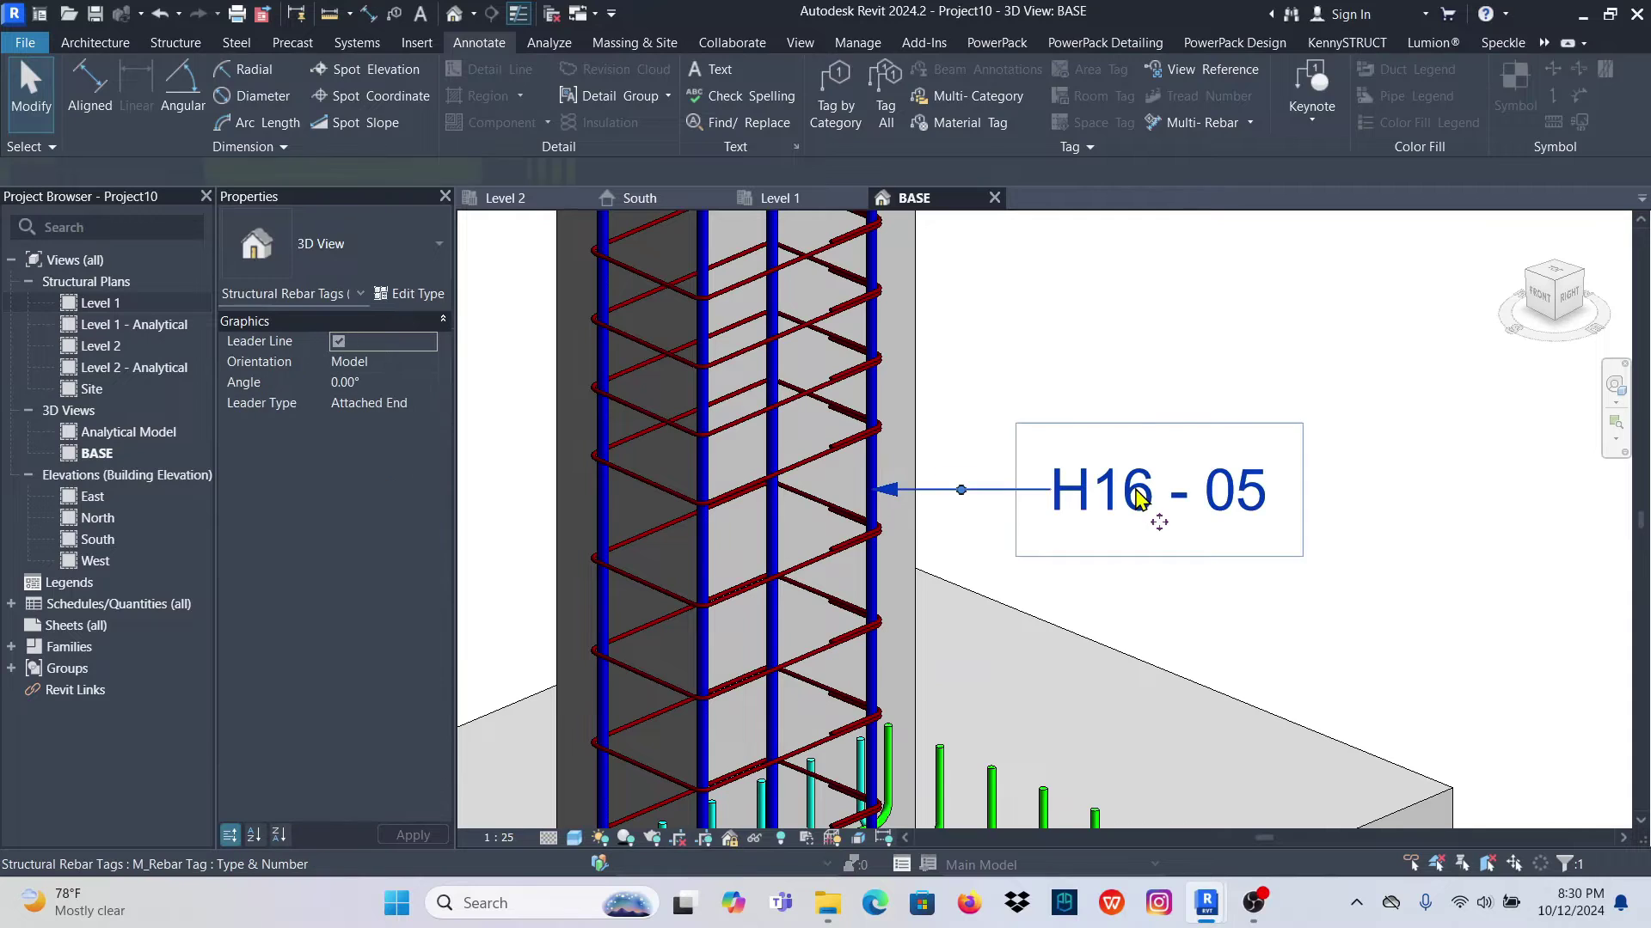
right_click(1094, 321)
click(1226, 502)
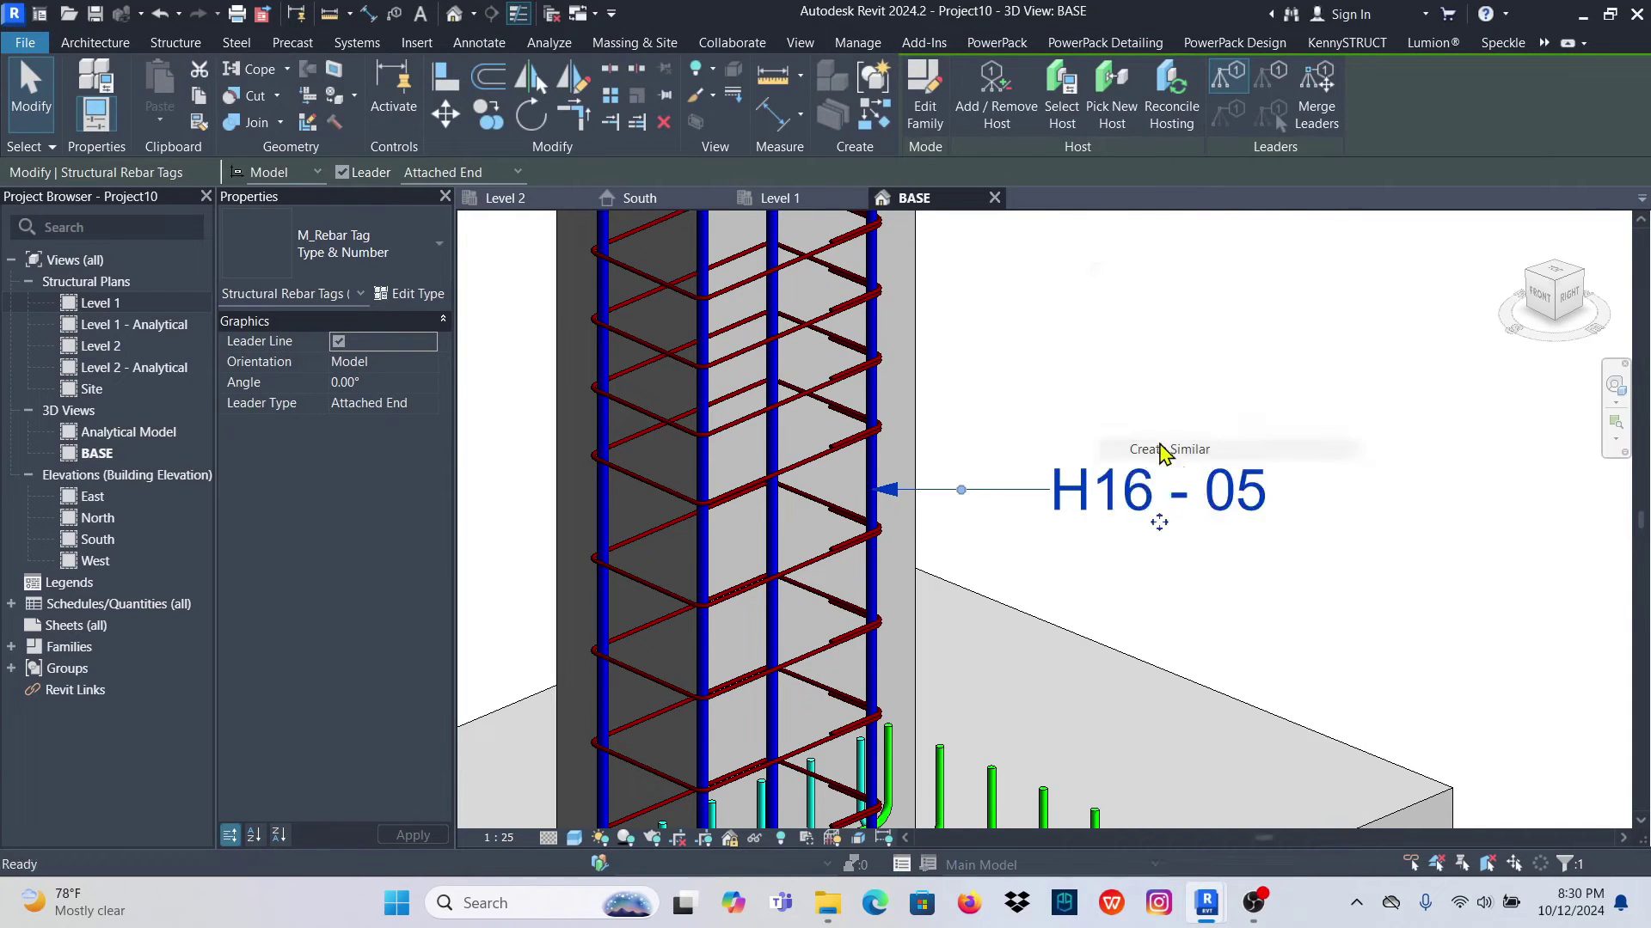
scroll(1035, 559, down, 2)
key(Return)
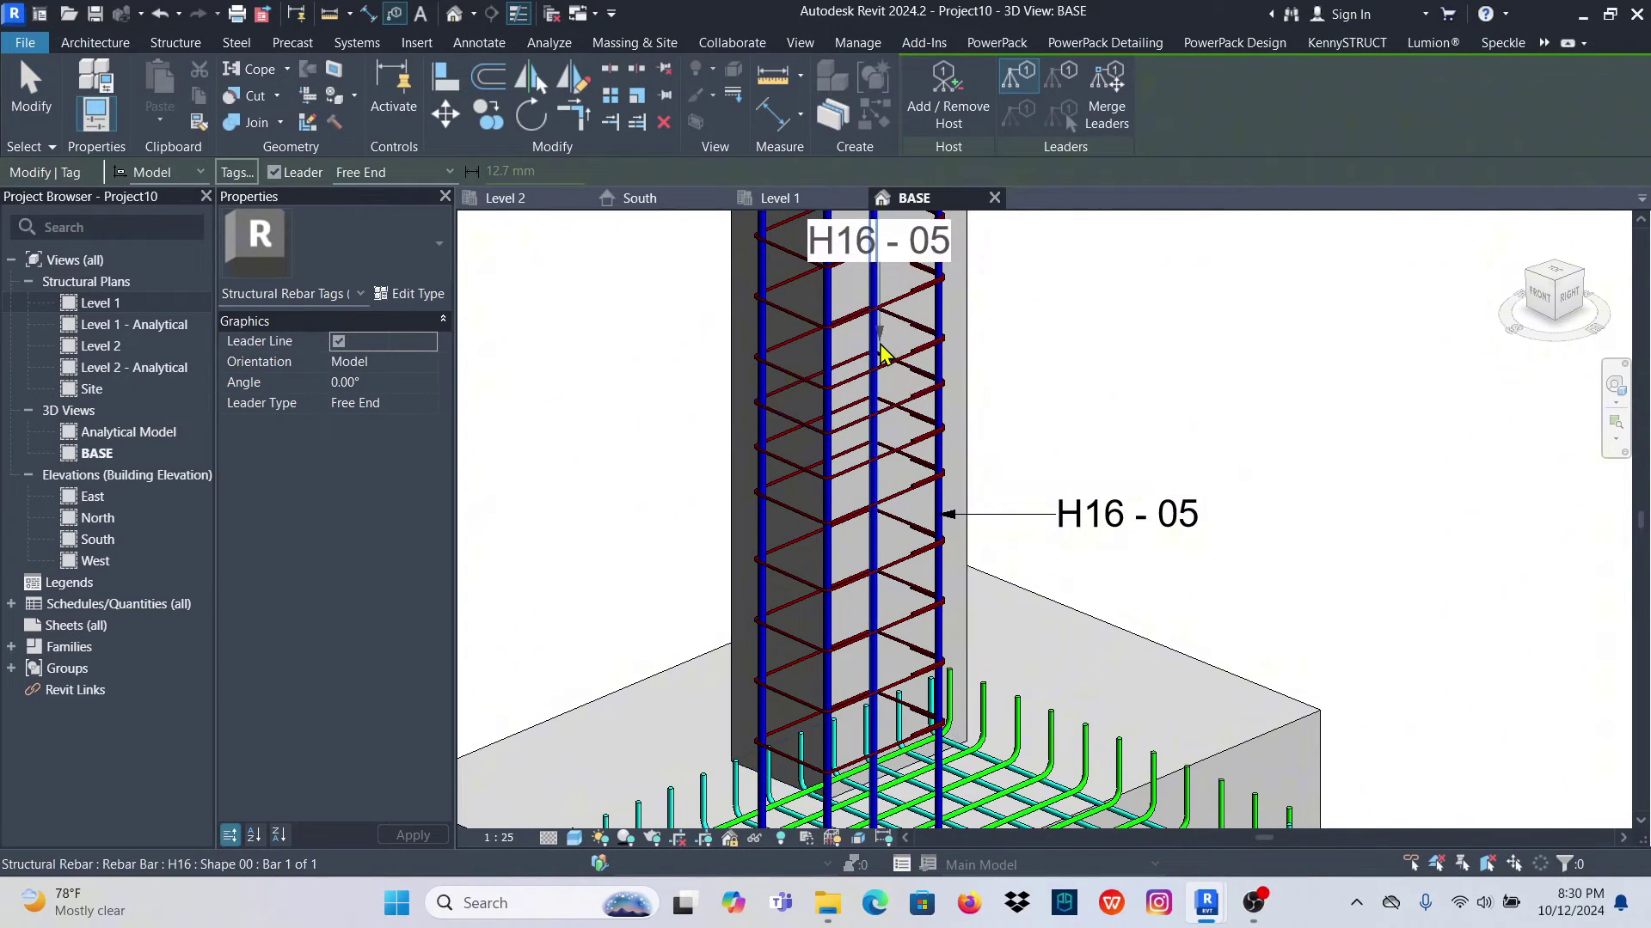
scroll(874, 352, up, 3)
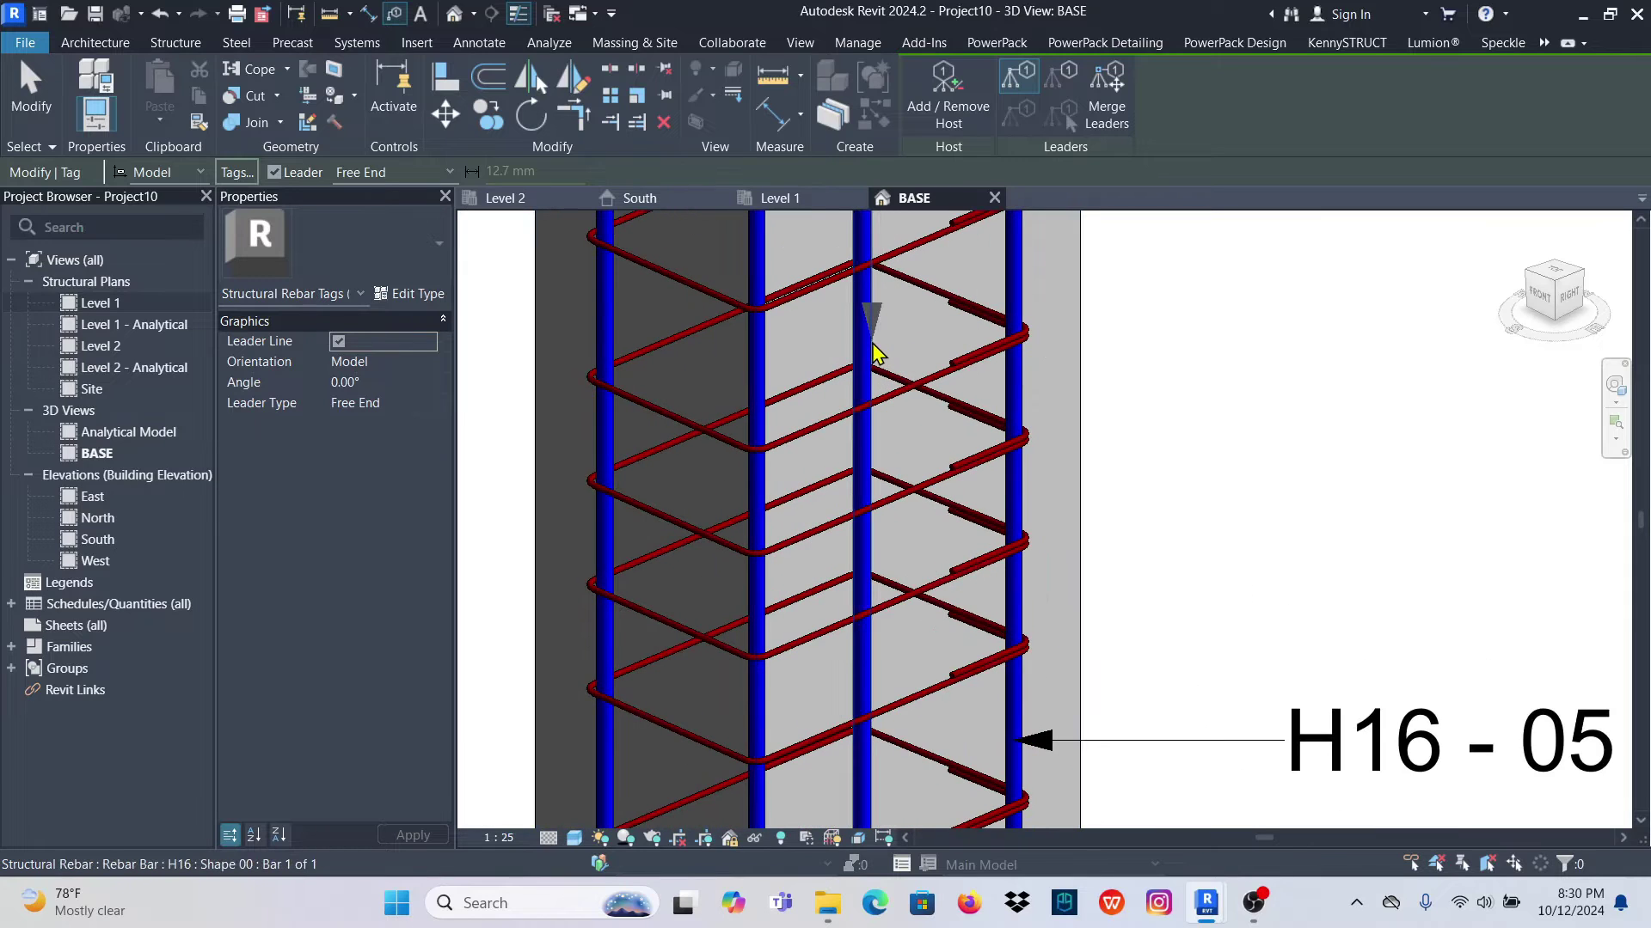
click(868, 351)
scroll(867, 361, down, 1)
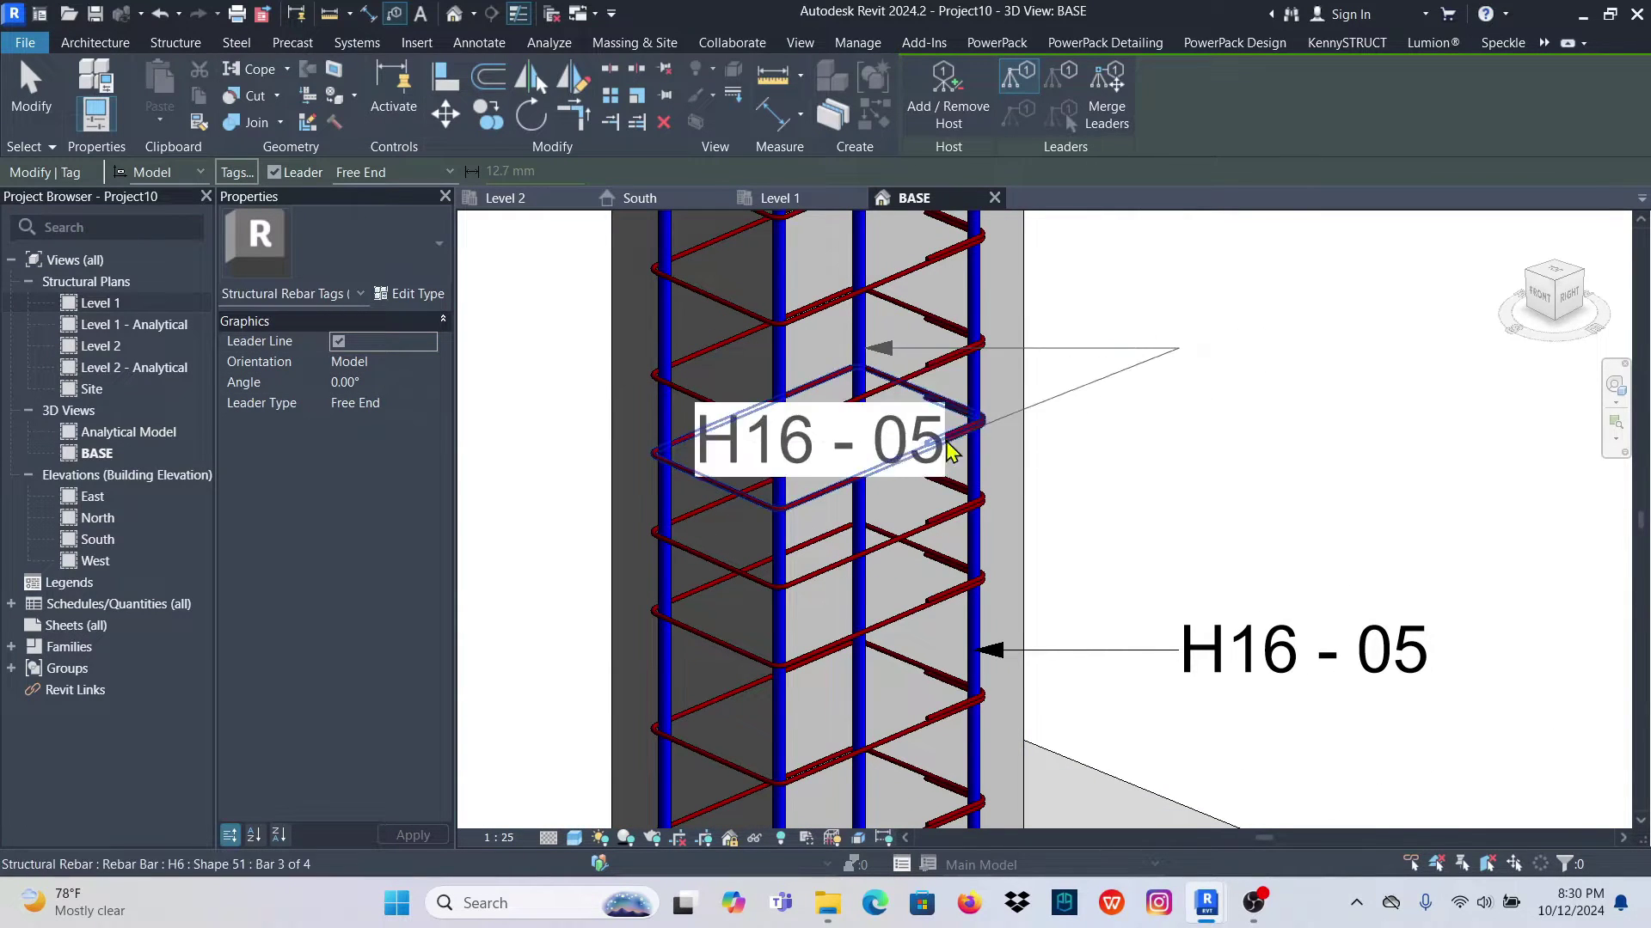
click(1231, 353)
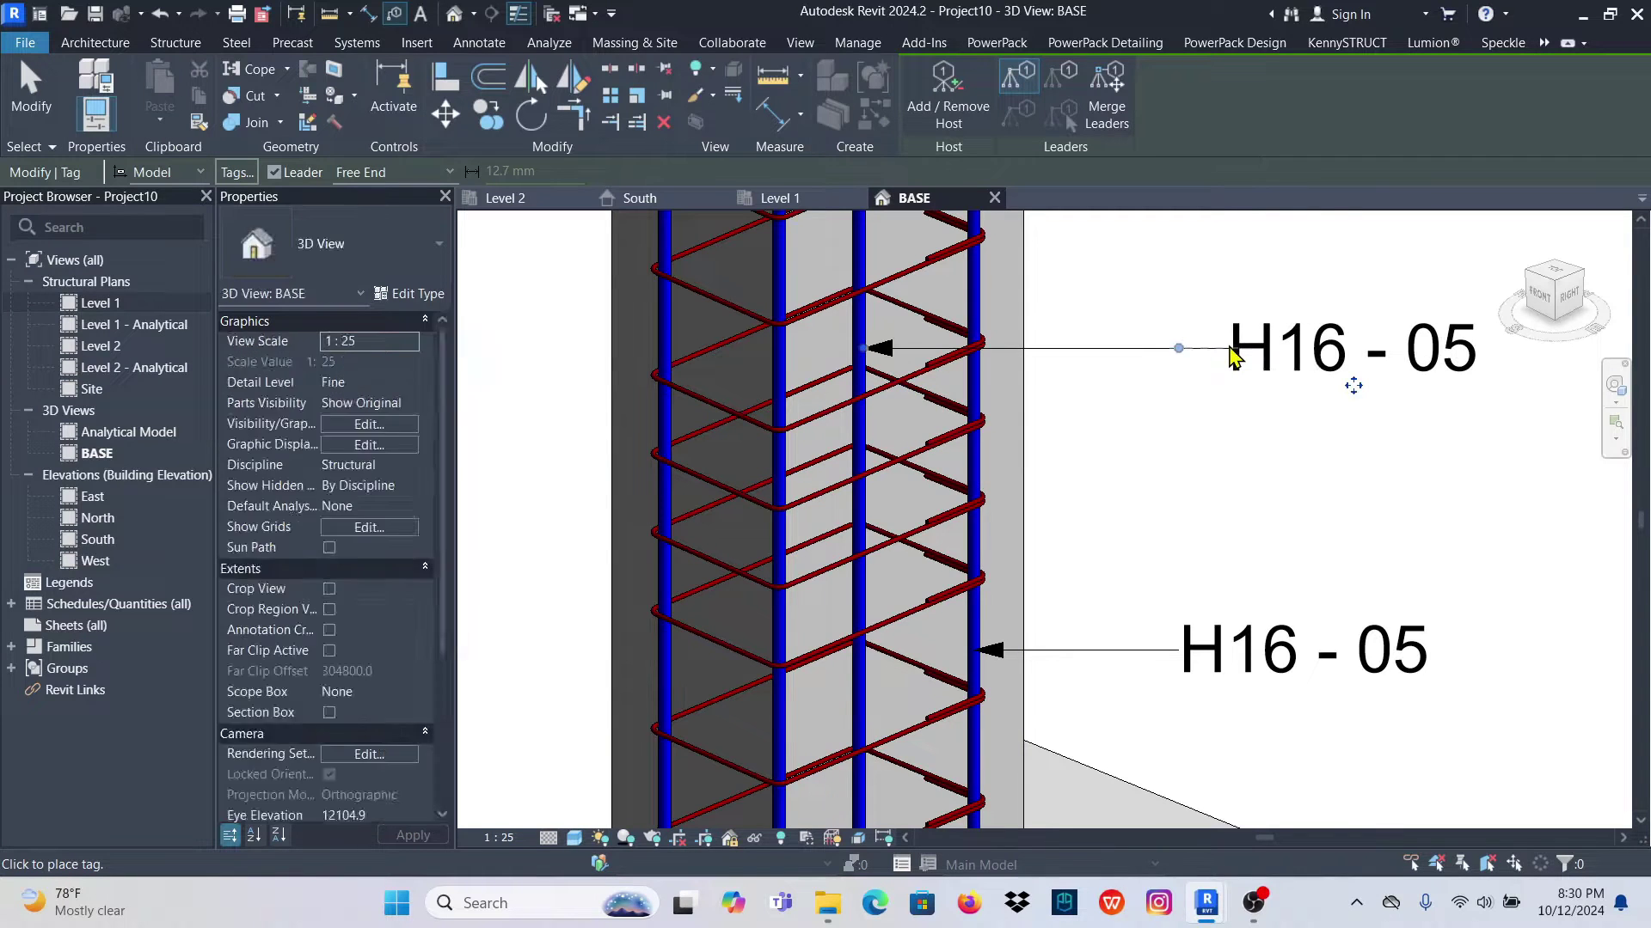
Shift the upper H16 tag toward the column until its text lines up with the tag below, then end tagging
drag(1354, 391, 1308, 391)
scroll(1150, 465, down, 2)
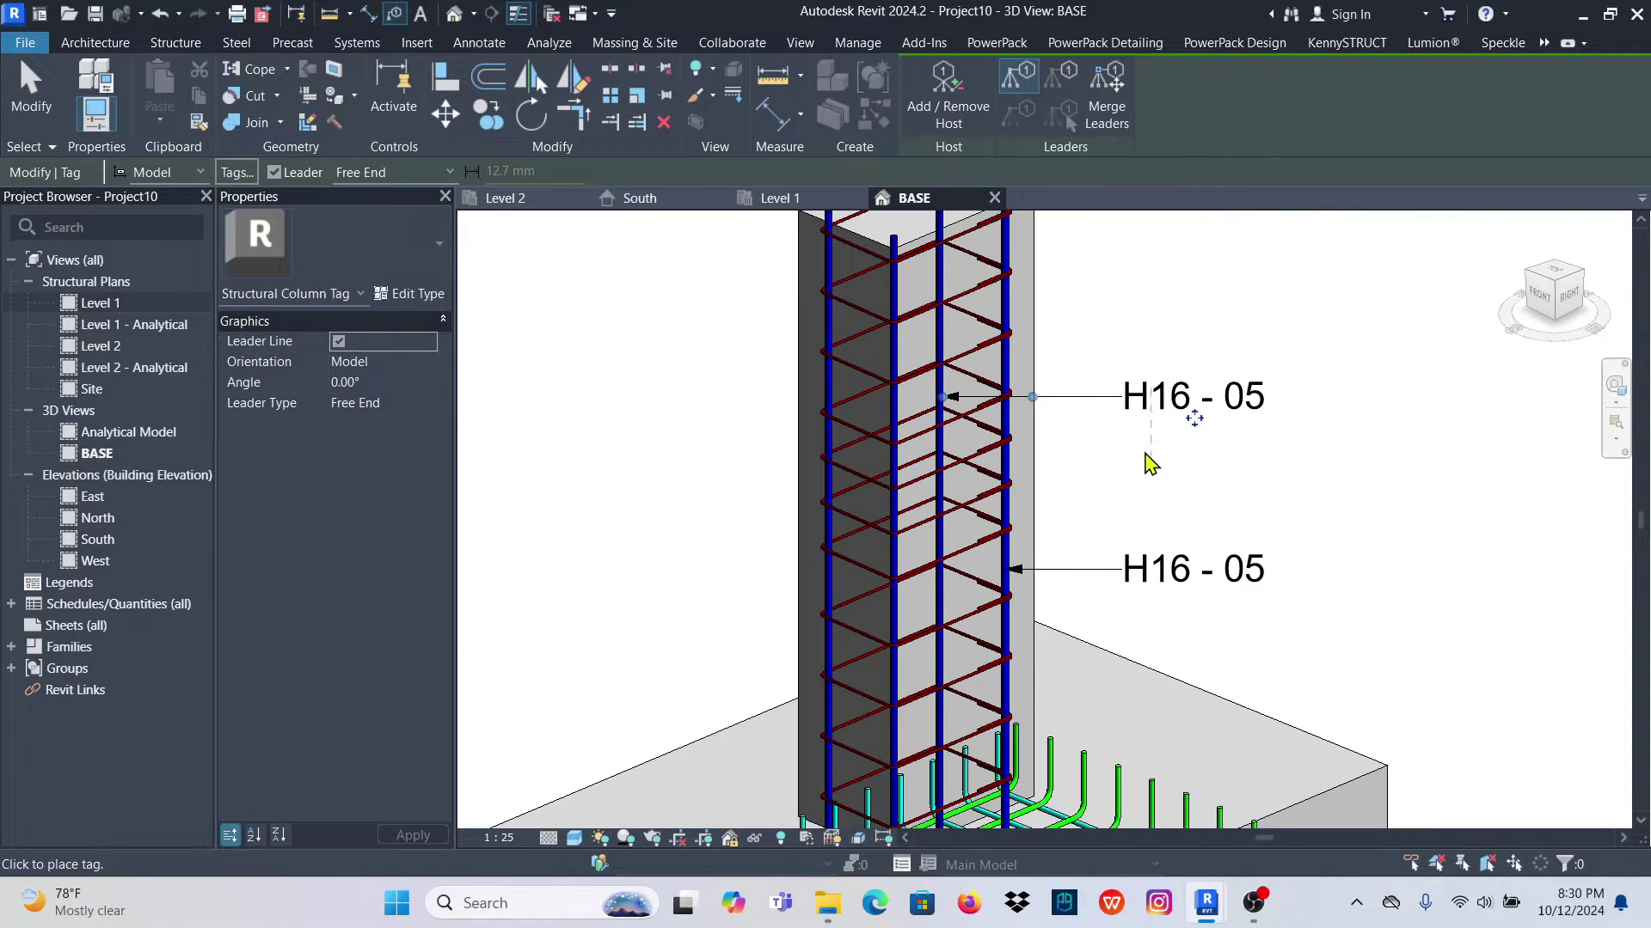
click(1201, 502)
scroll(1187, 533, up, 4)
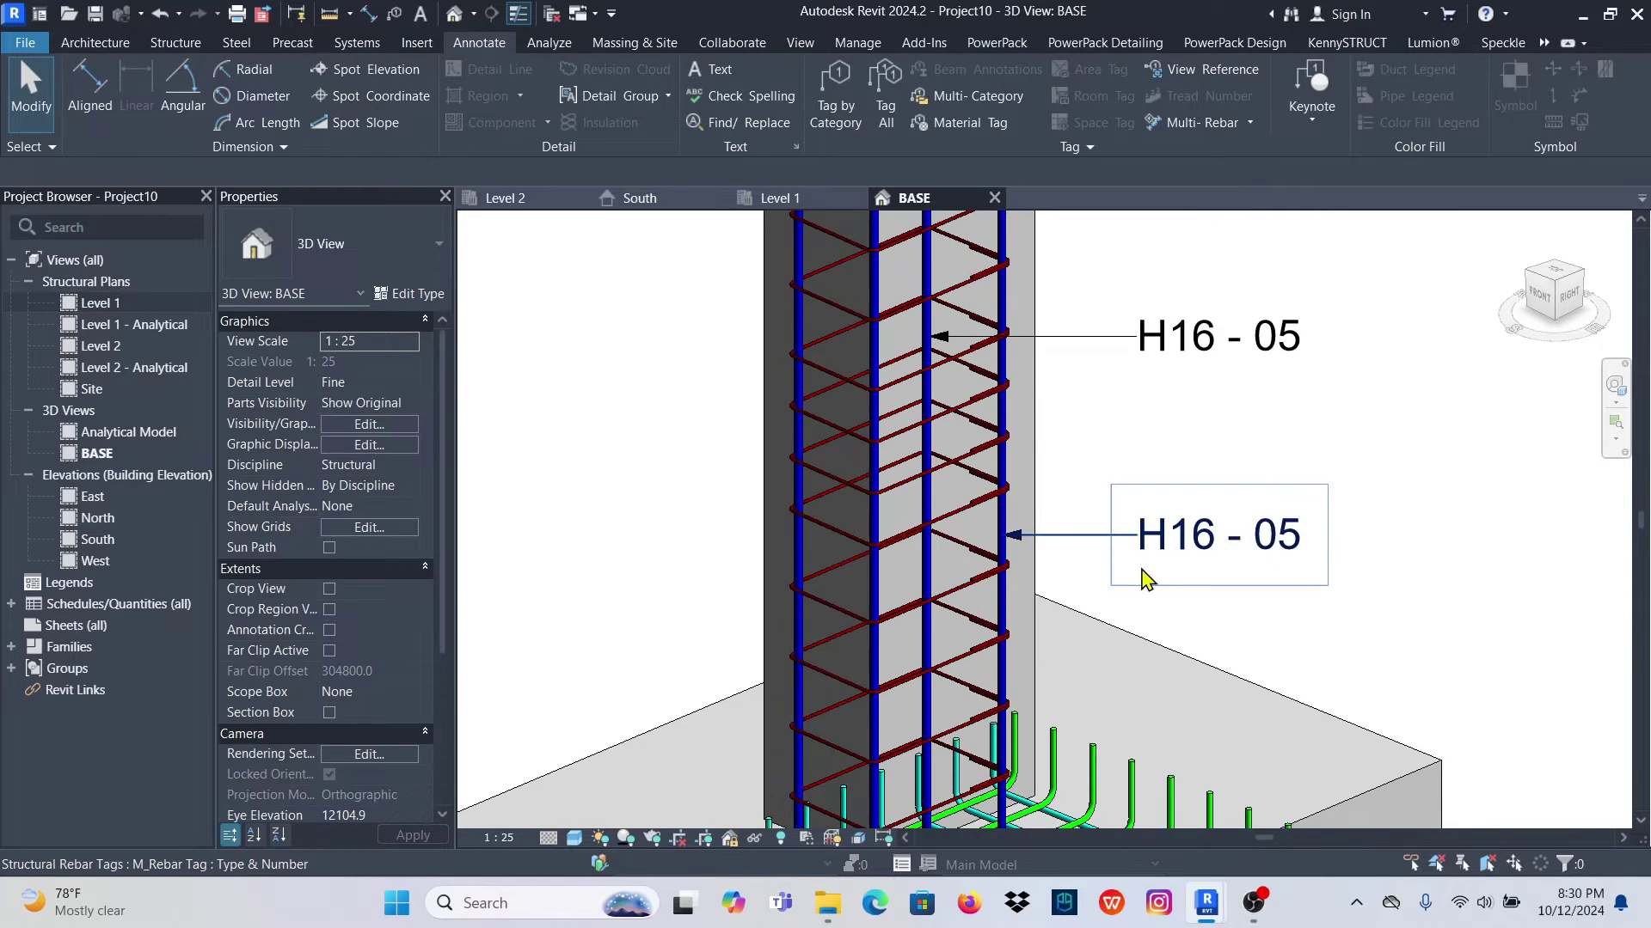
scroll(1109, 585, down, 4)
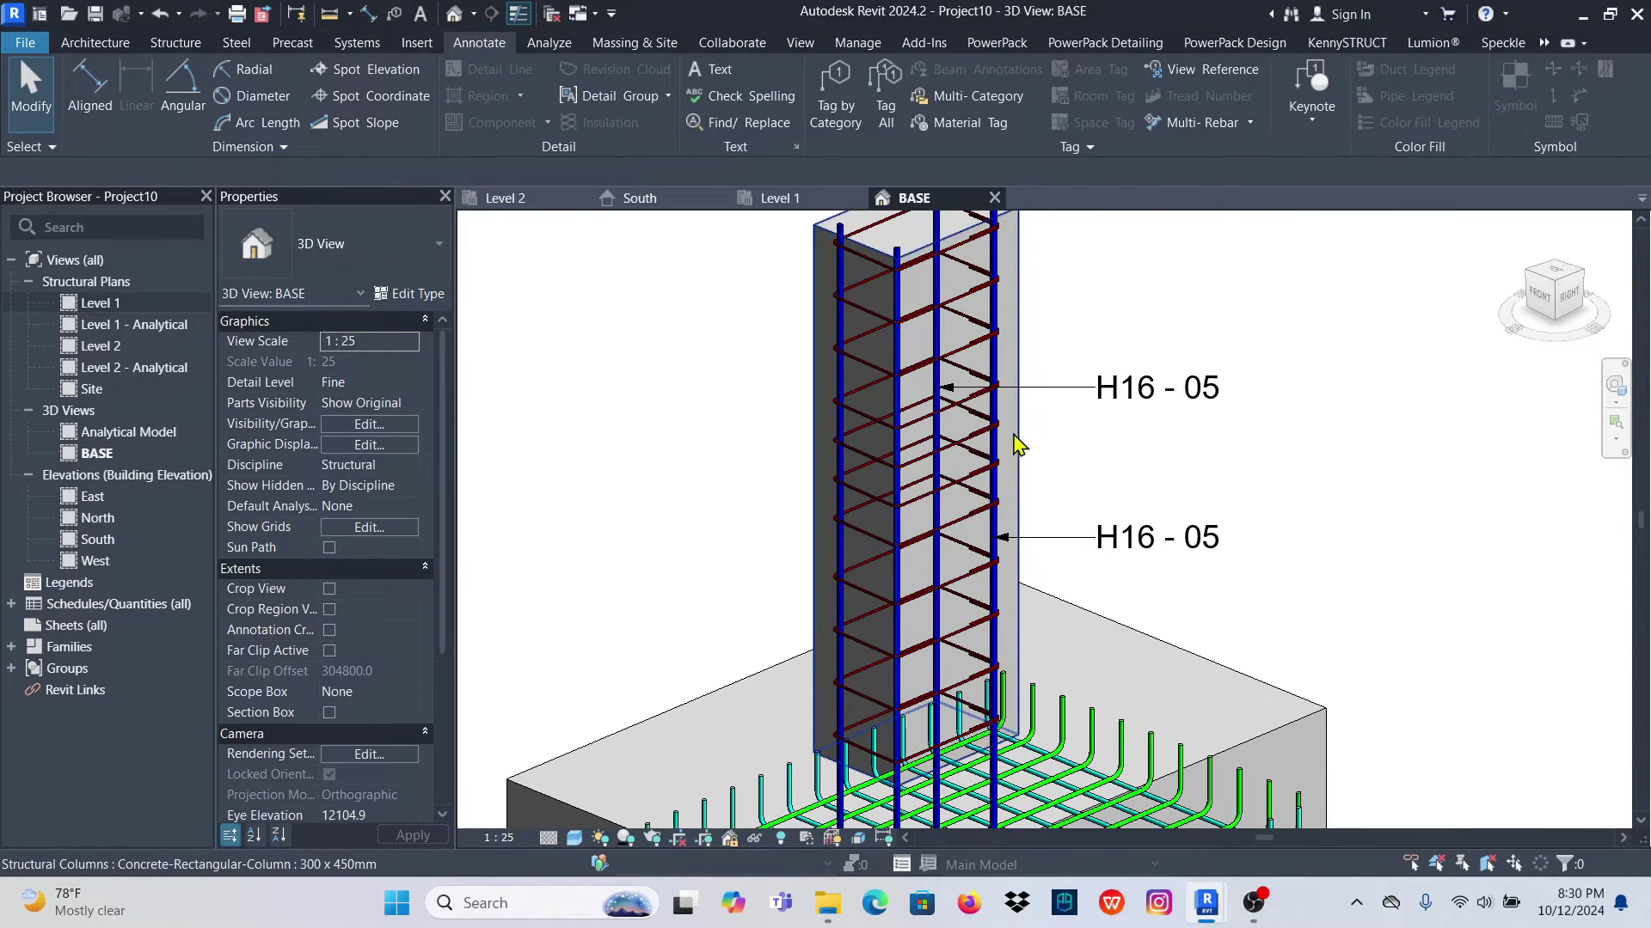
Add the column's other three vertical H16 bars as hosts of the lower H16 tag, giving each bar its own leader
click(1114, 533)
click(945, 90)
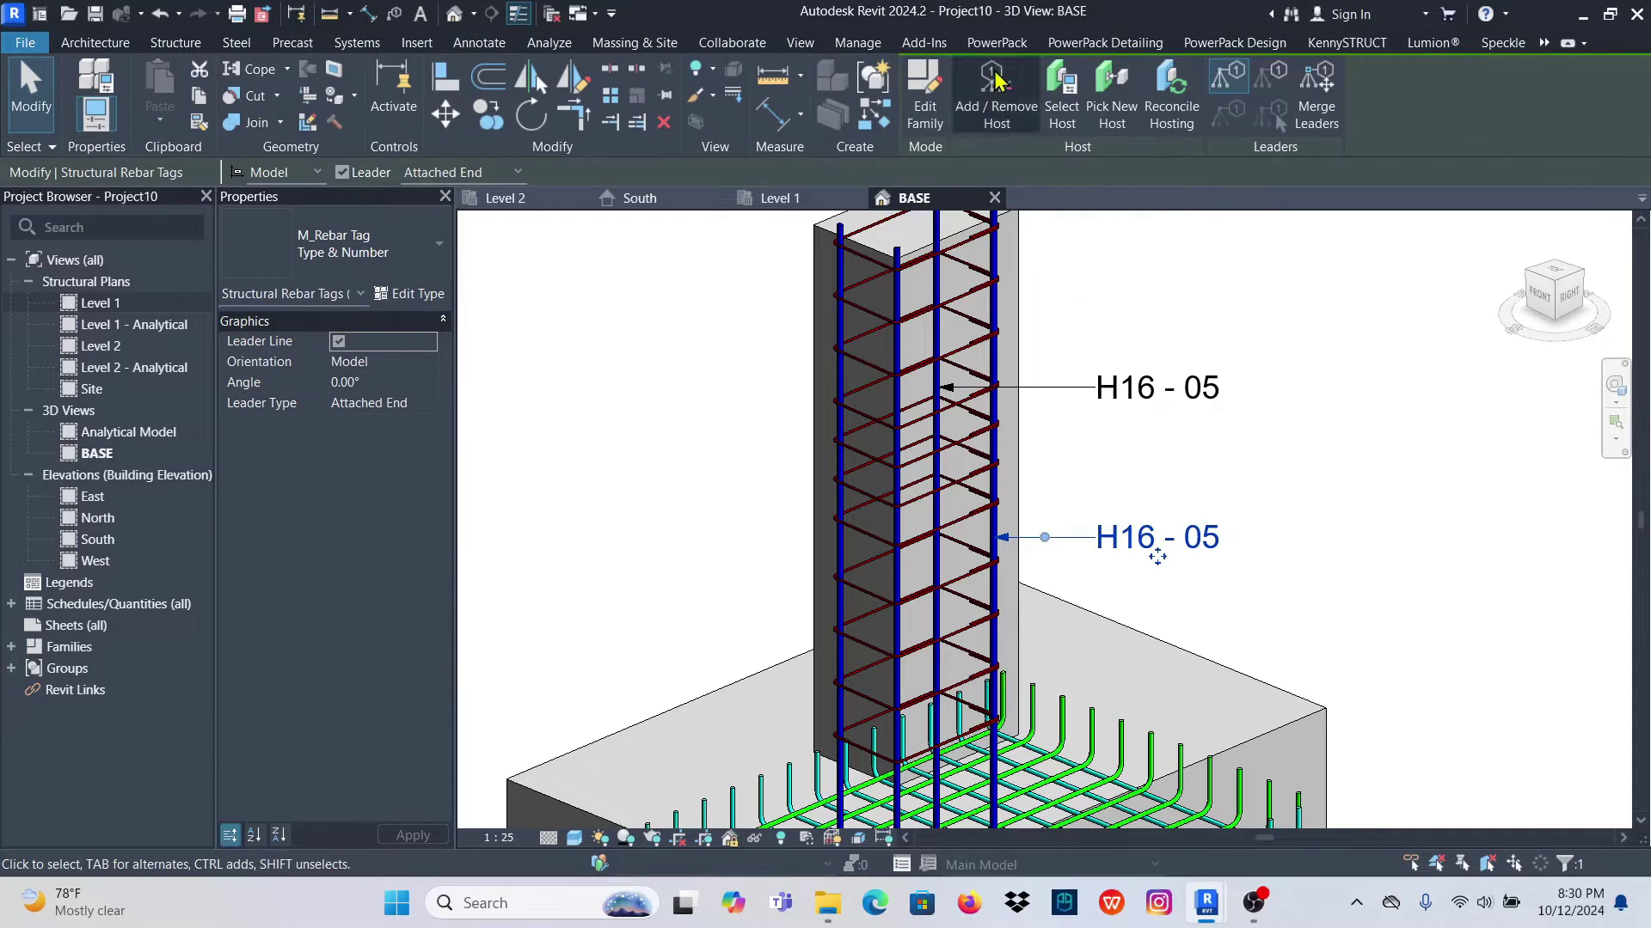
scroll(1022, 536, up, 2)
click(895, 571)
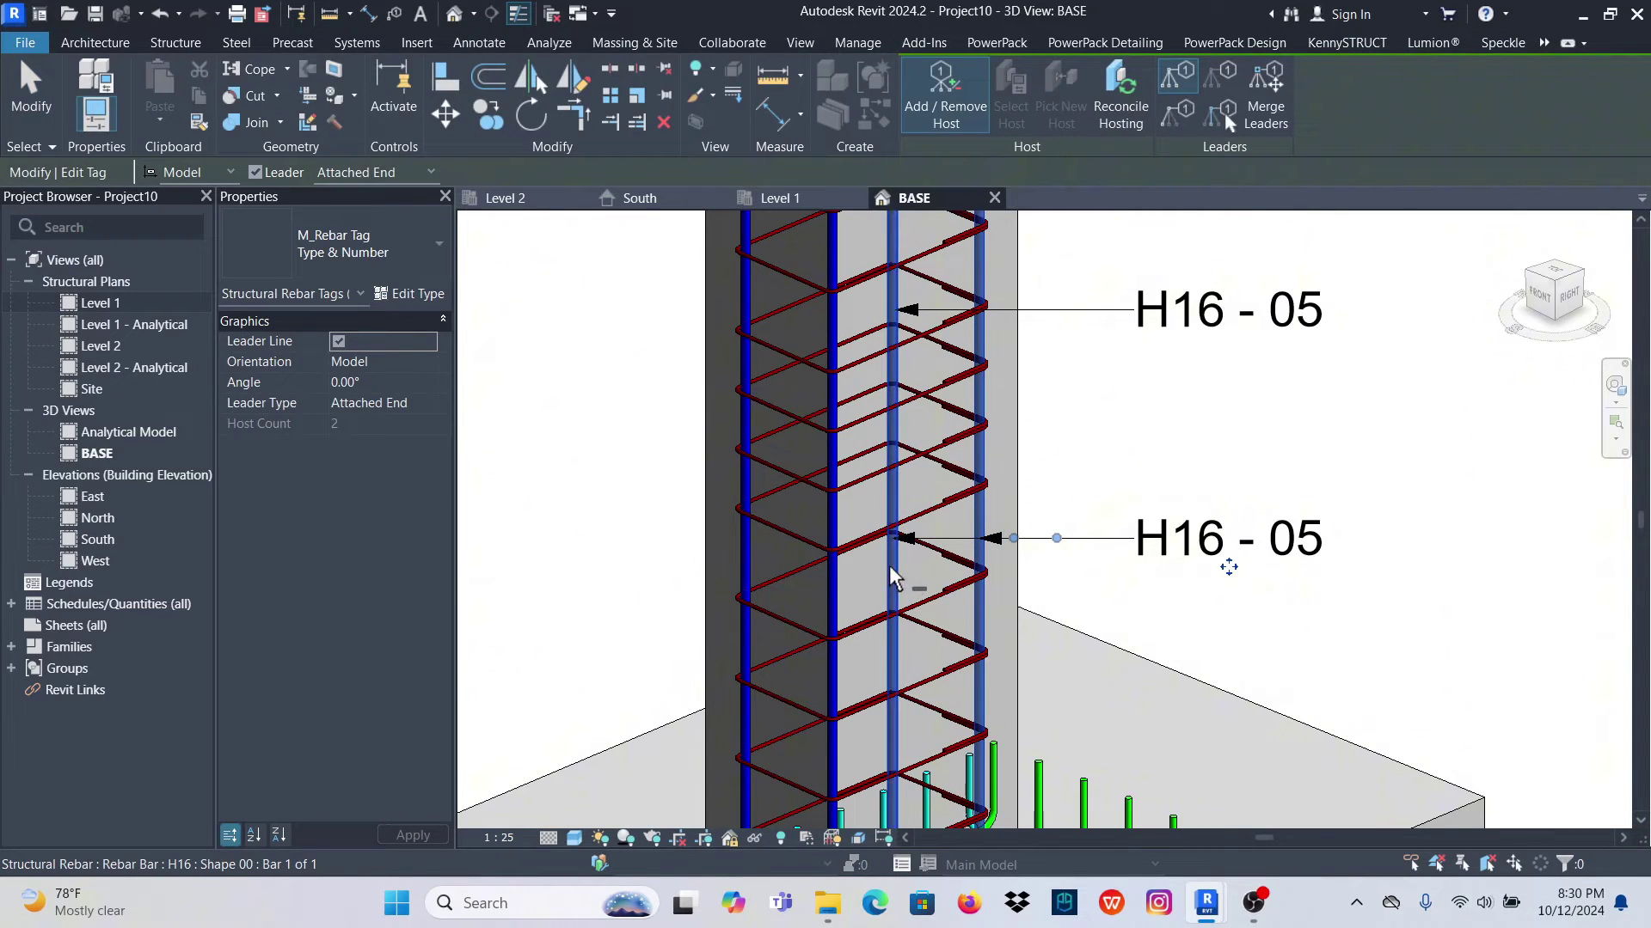
click(843, 583)
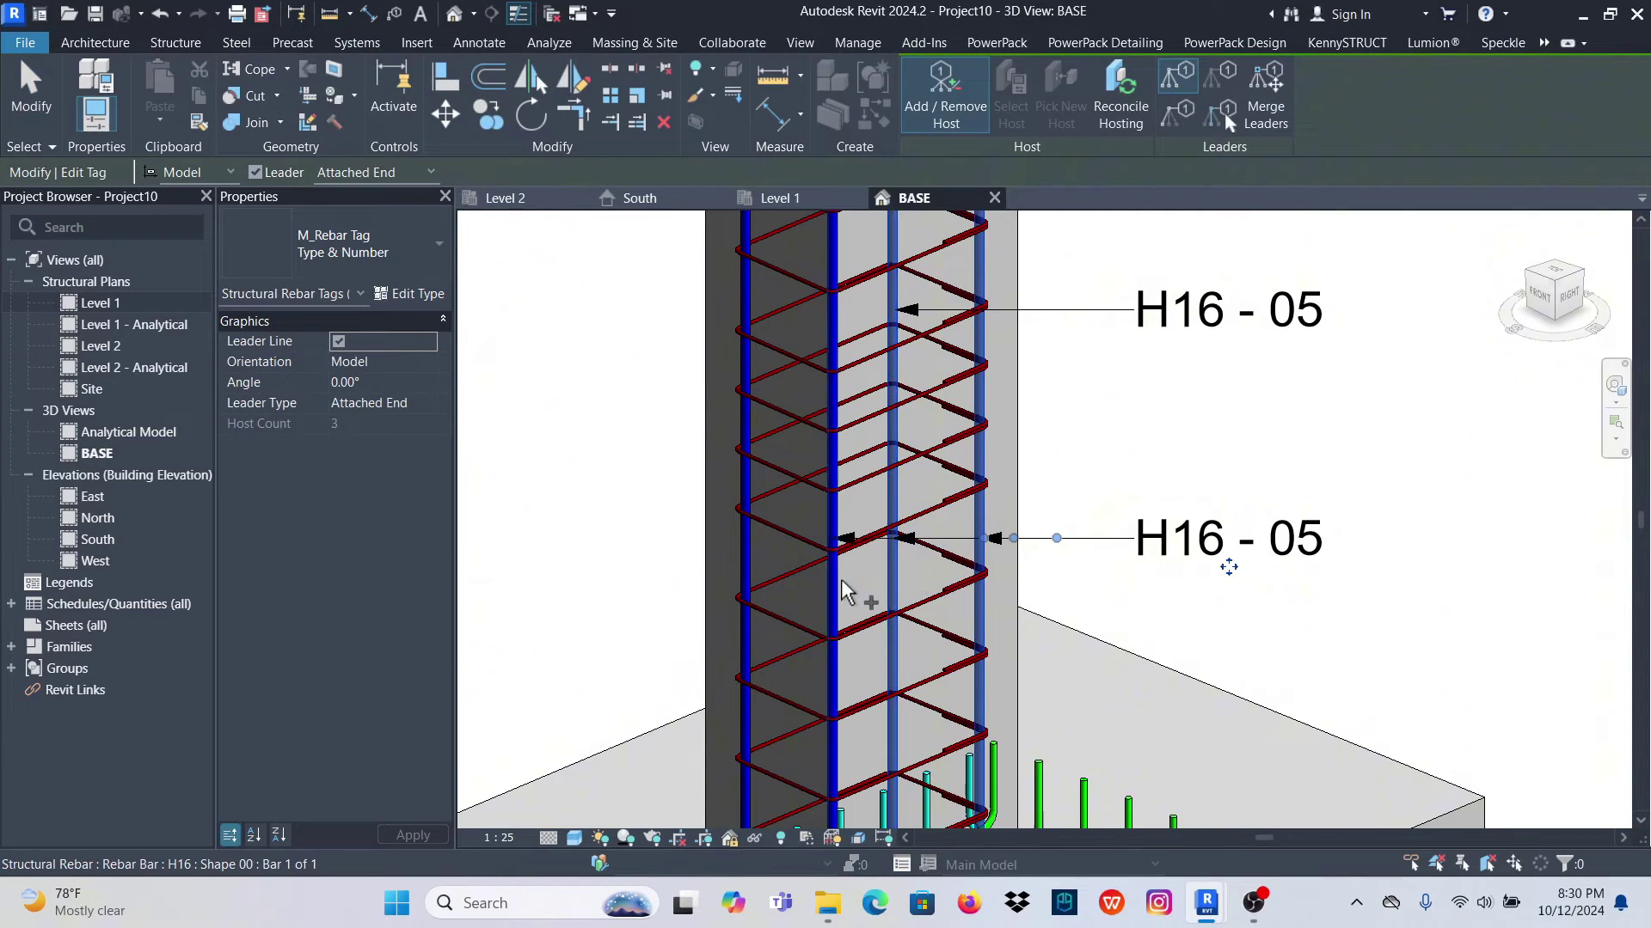
click(747, 563)
click(28, 95)
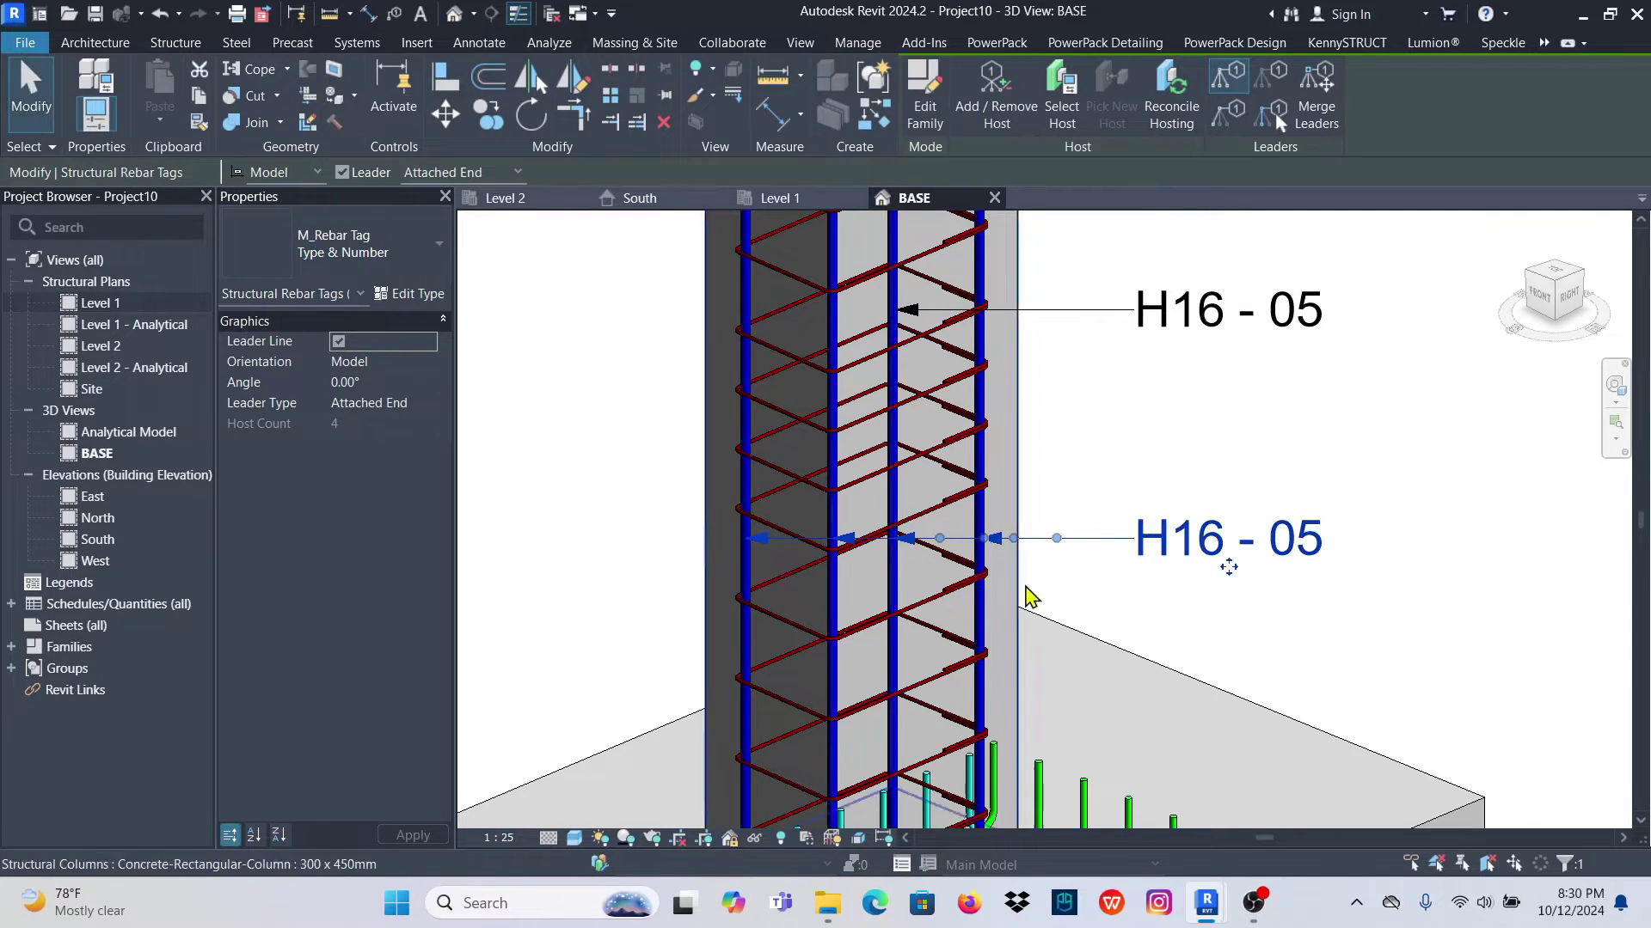
scroll(1278, 468, down, 3)
scroll(1246, 512, up, 3)
scroll(1061, 503, down, 5)
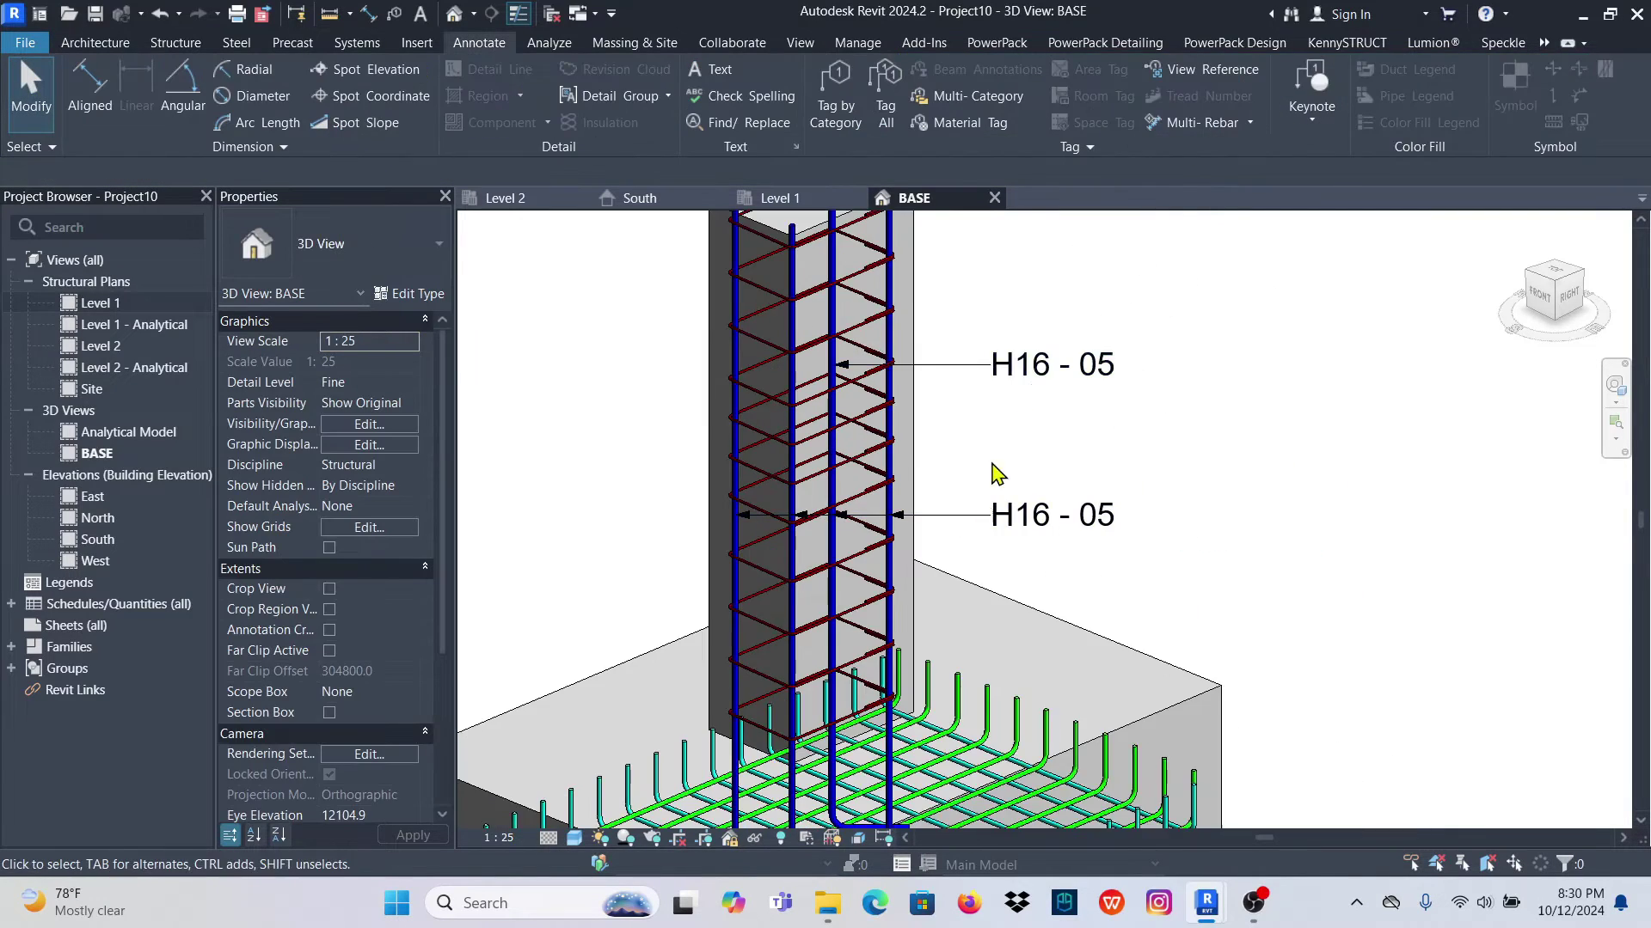
Create a similar tag for the footing's cyan H12 bars, running a free-end leader vertically up to text beyond the footing's back edge
scroll(1040, 557, up, 5)
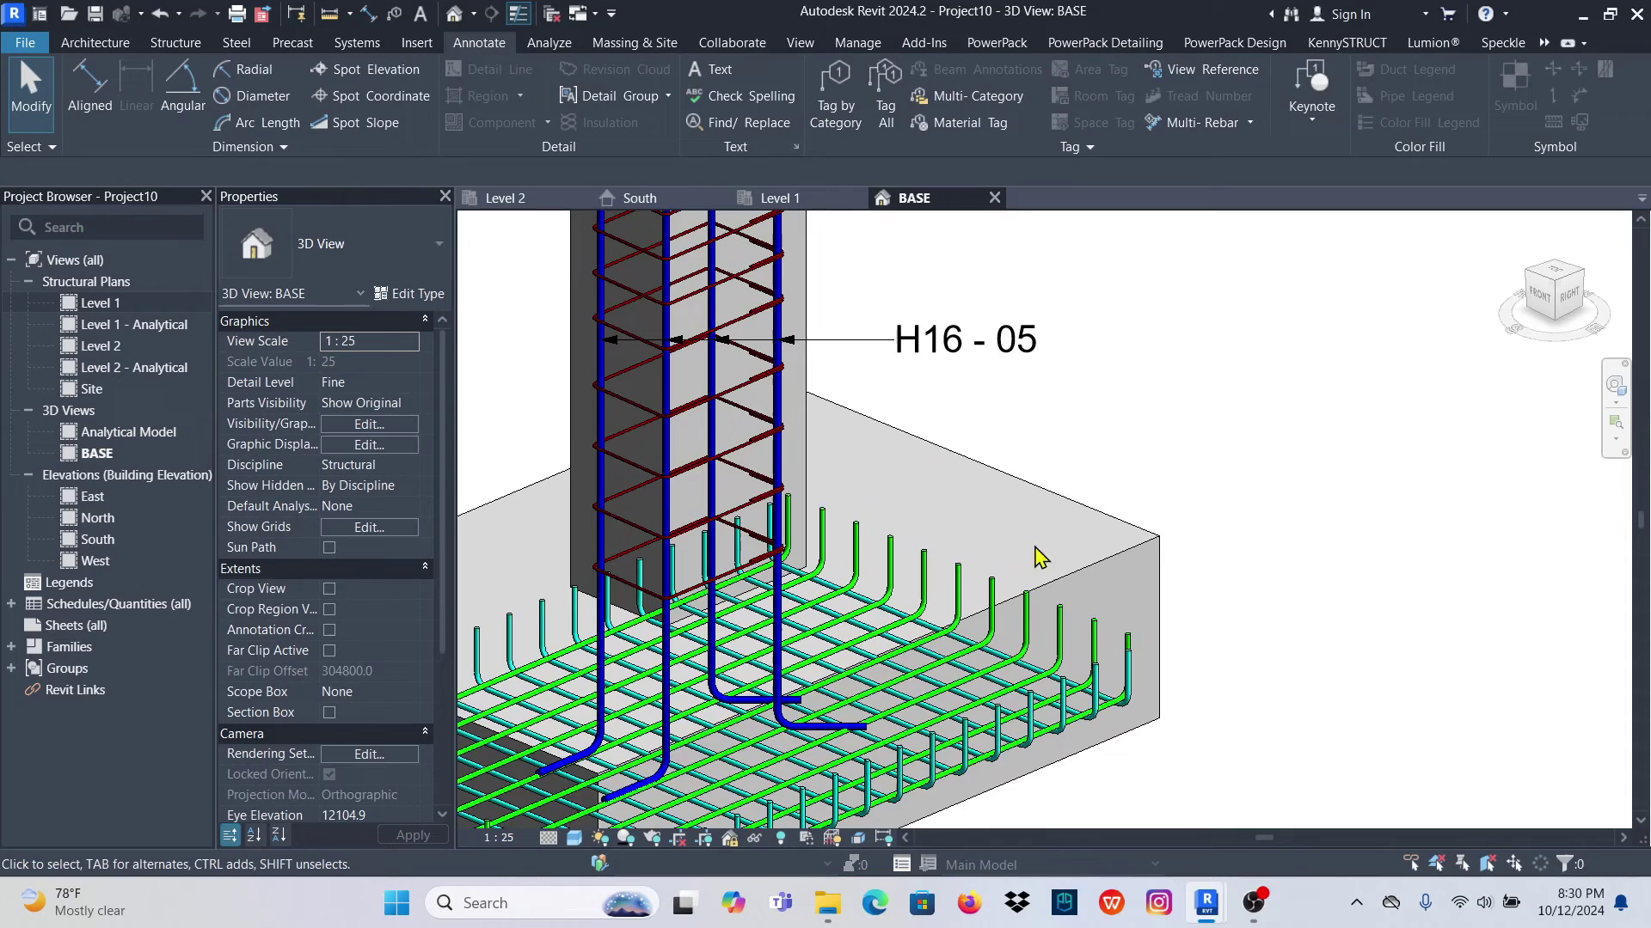
click(966, 342)
right_click(959, 344)
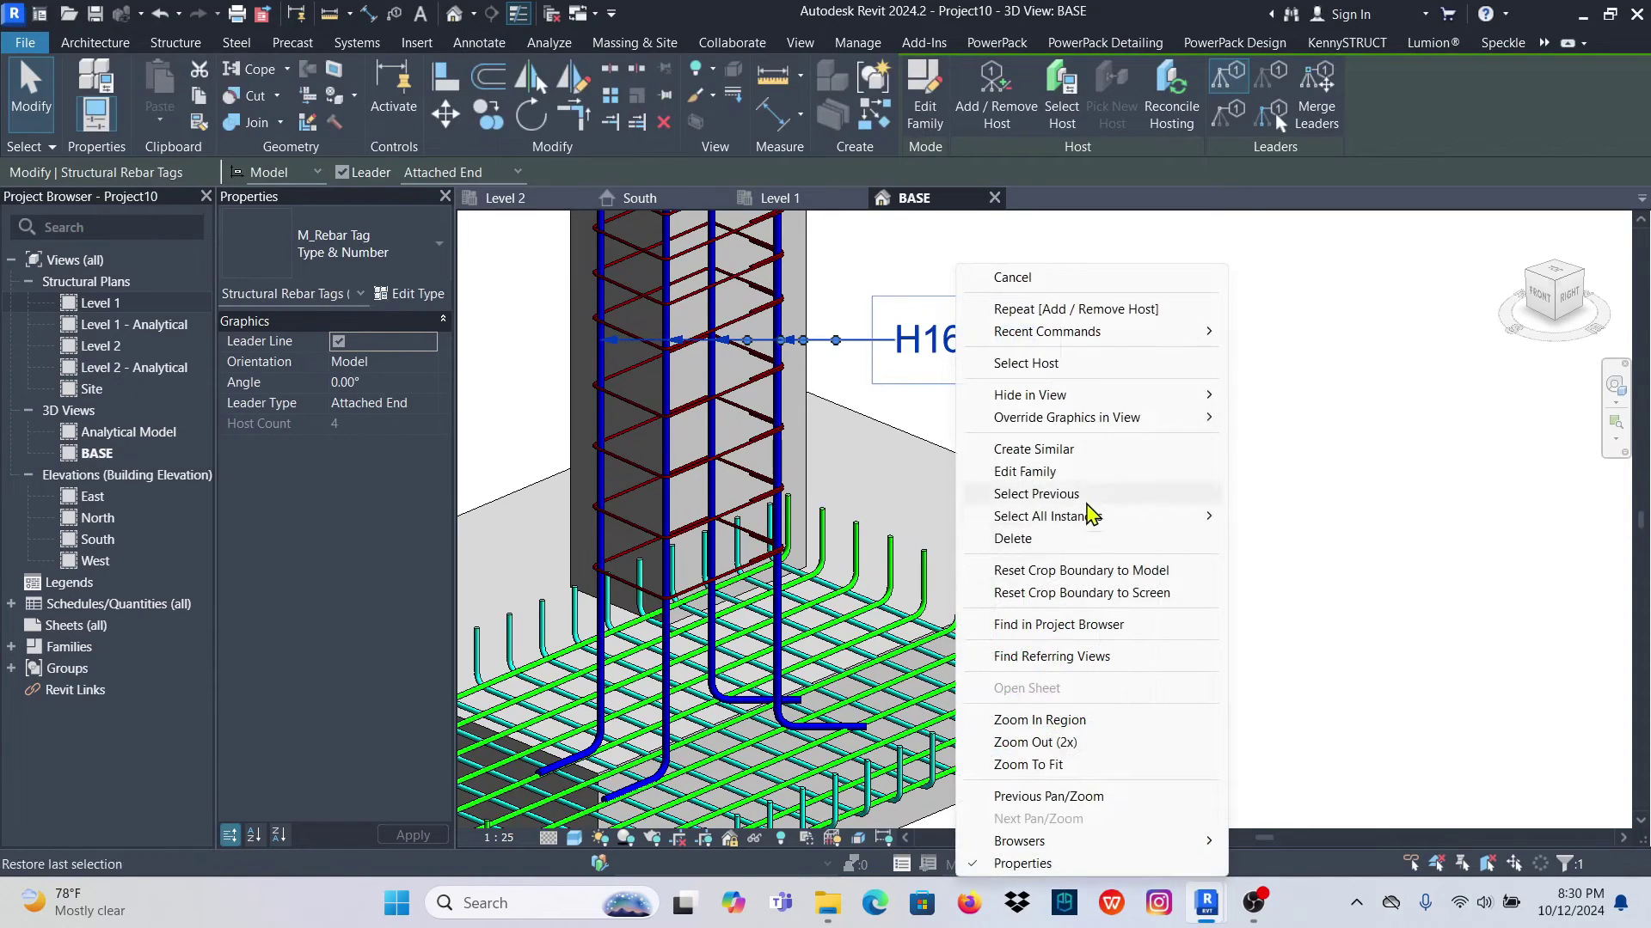
click(1063, 448)
scroll(1144, 731, up, 2)
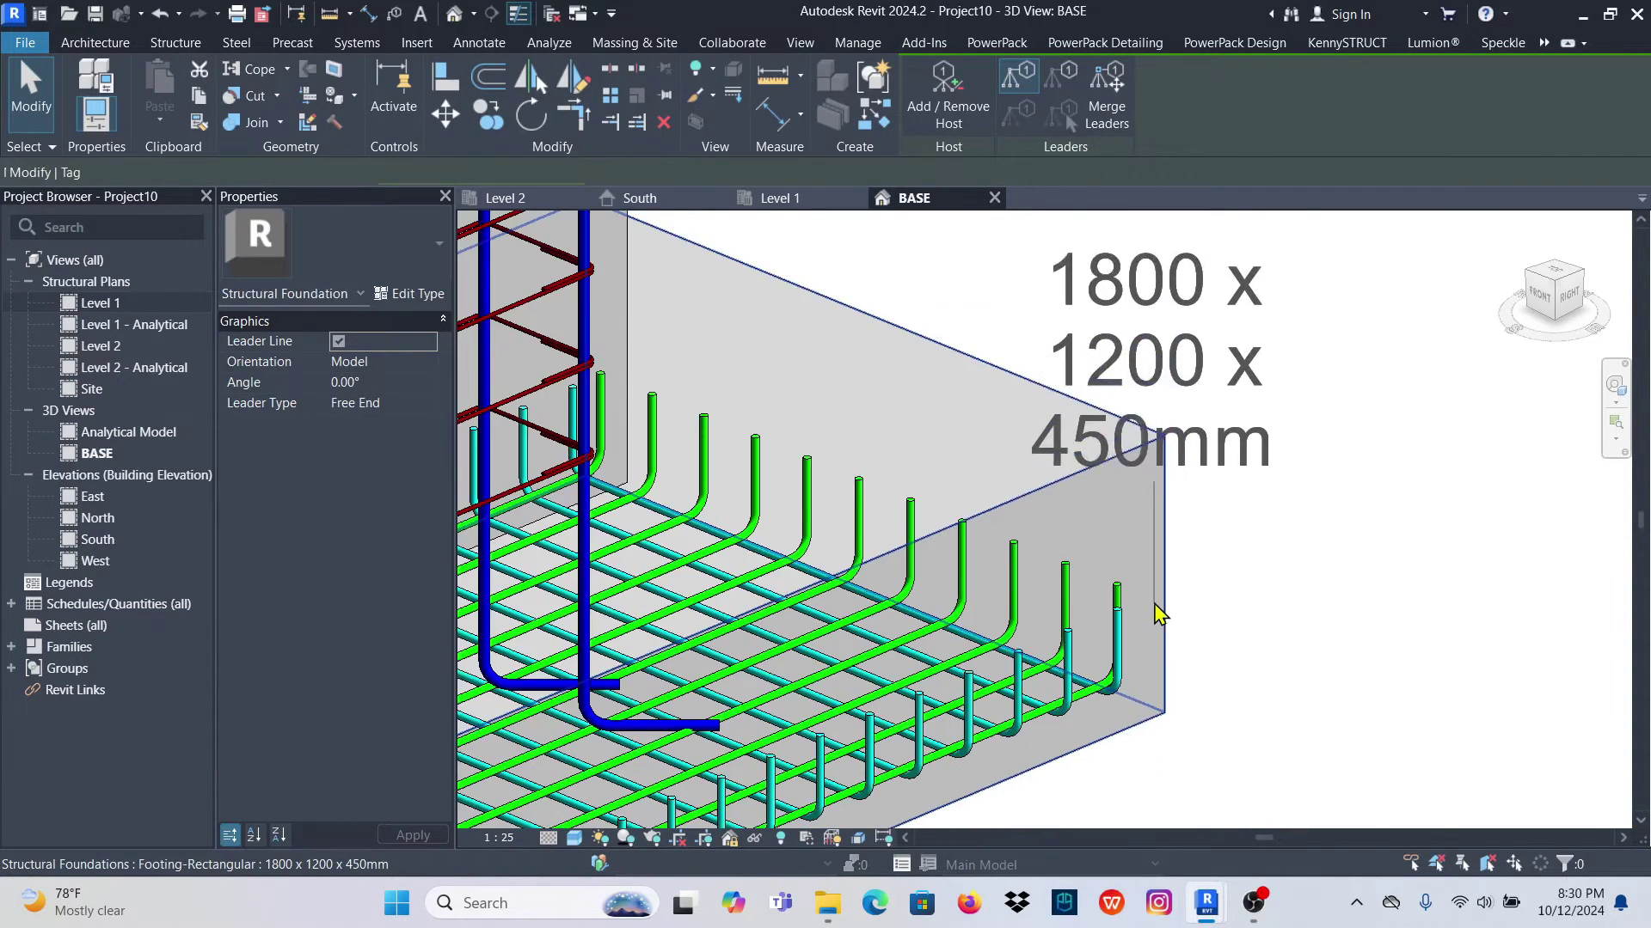
scroll(1152, 615, down, 4)
scroll(989, 593, up, 3)
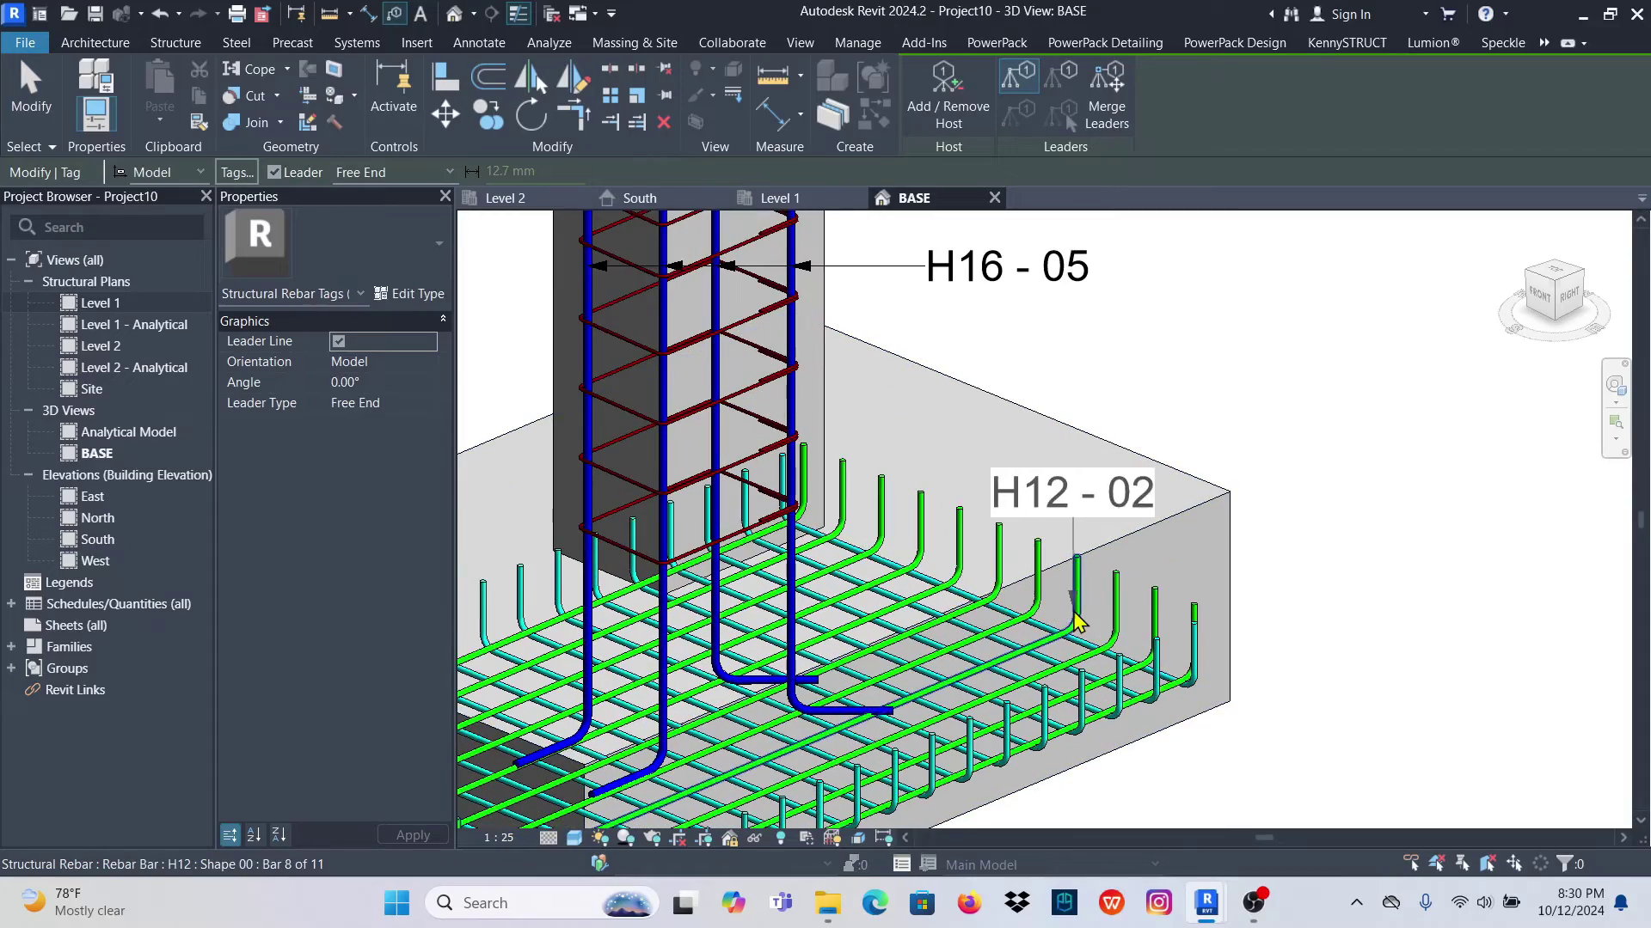
scroll(1056, 632, up, 2)
scroll(1054, 633, up, 1)
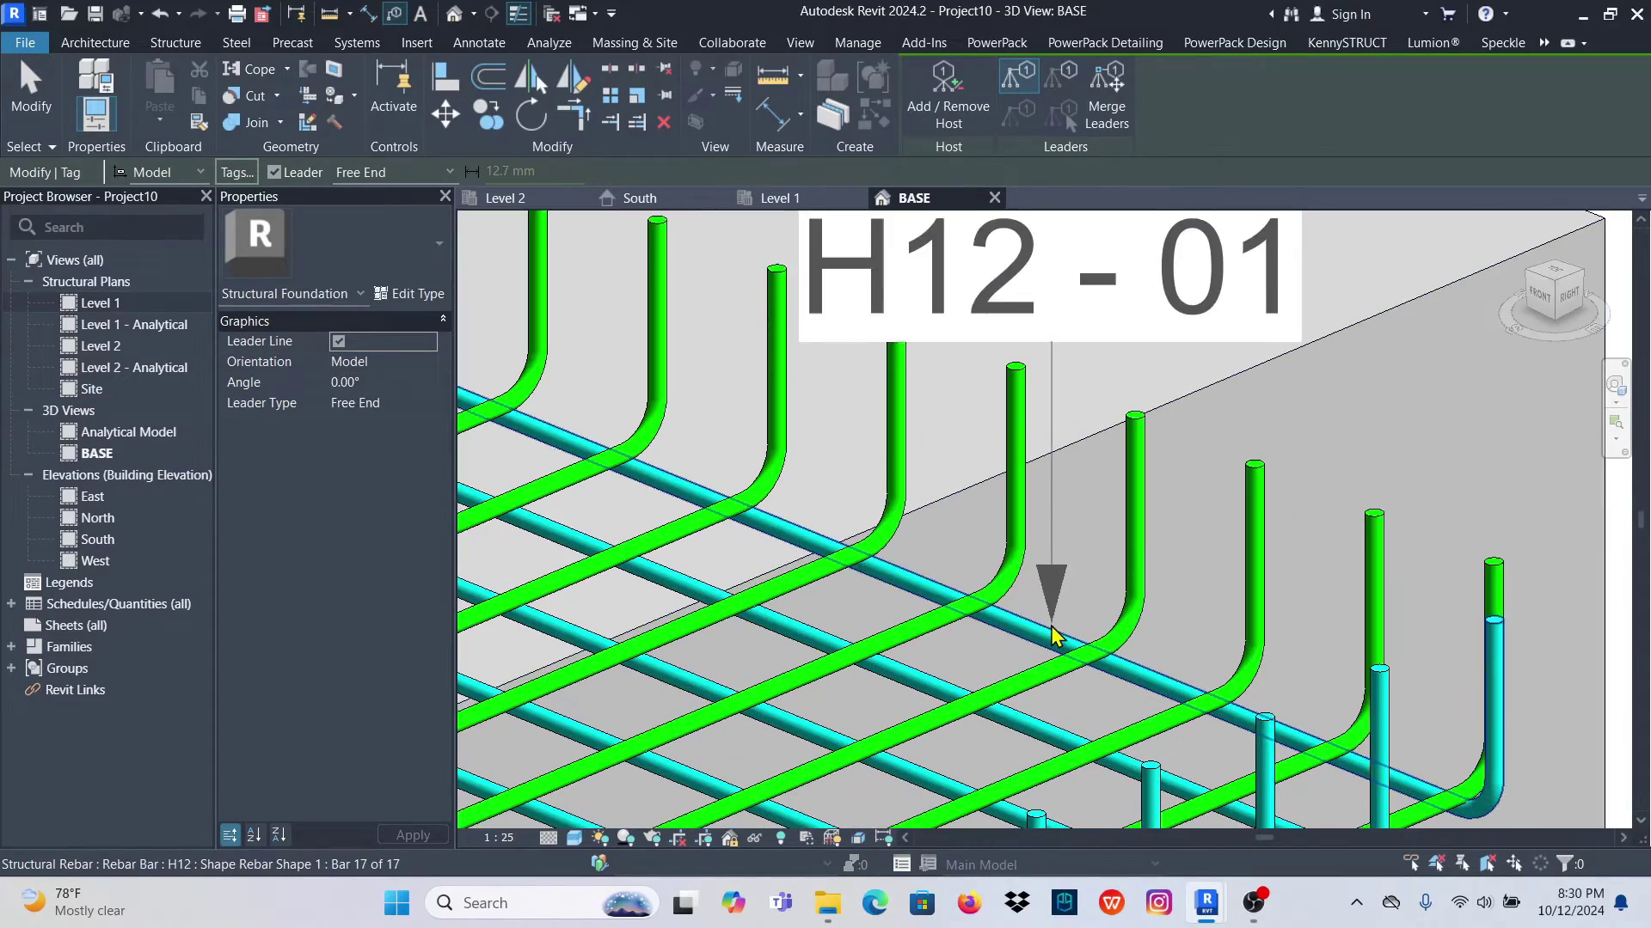
scroll(1051, 619, down, 2)
scroll(1047, 596, up, 1)
scroll(1047, 596, down, 3)
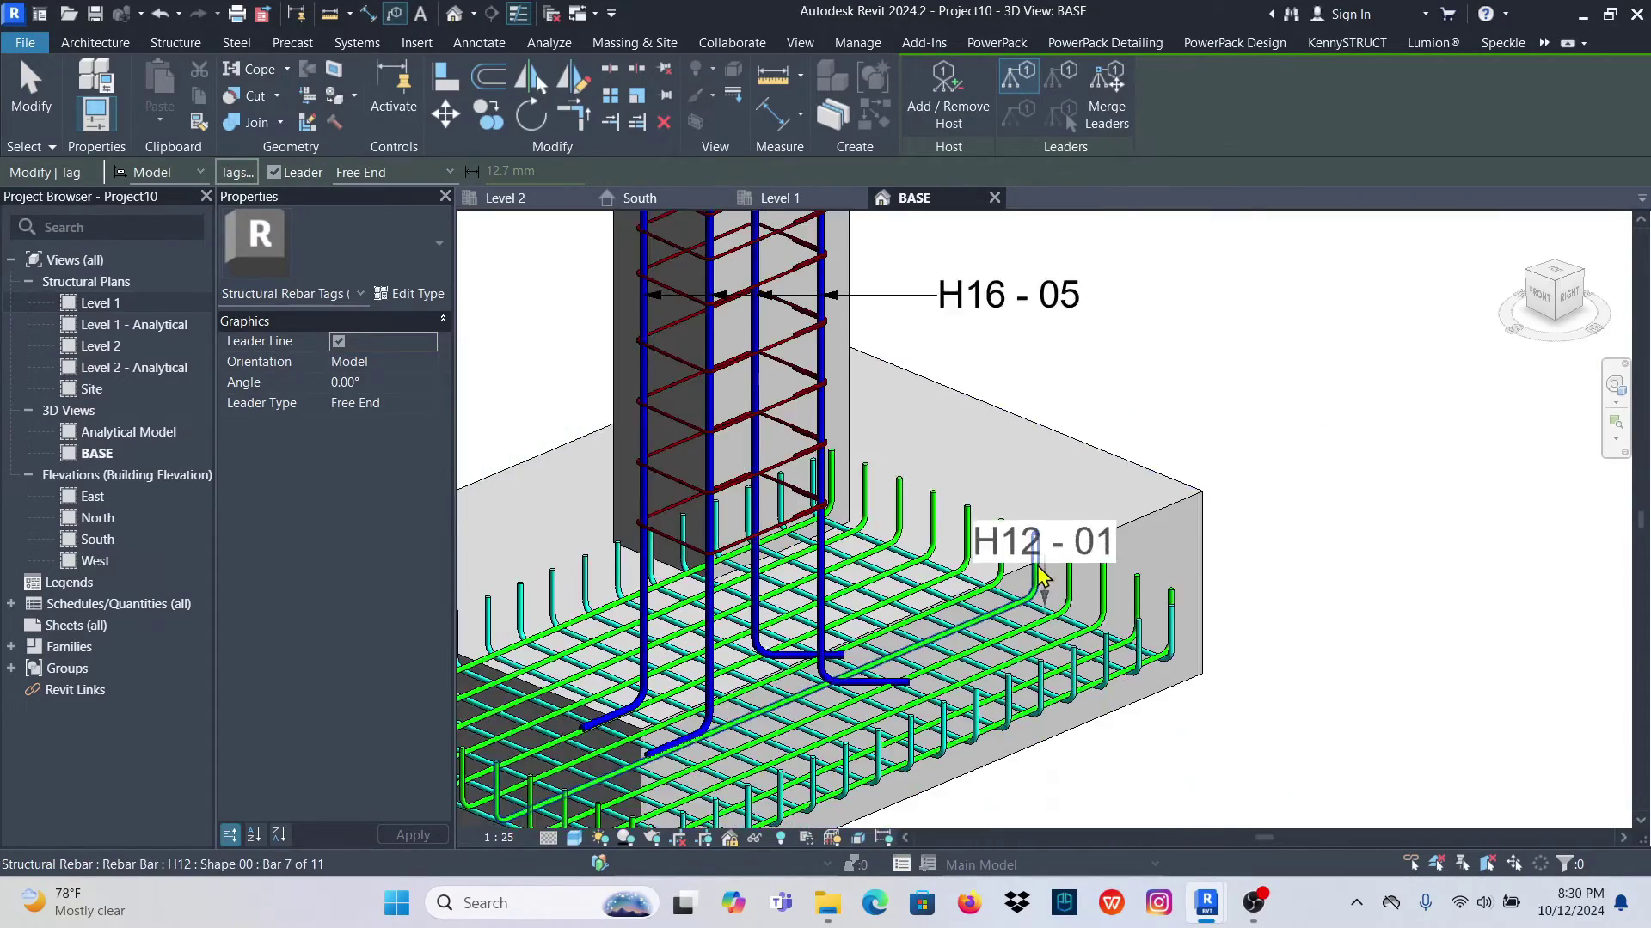
scroll(1046, 423, up, 2)
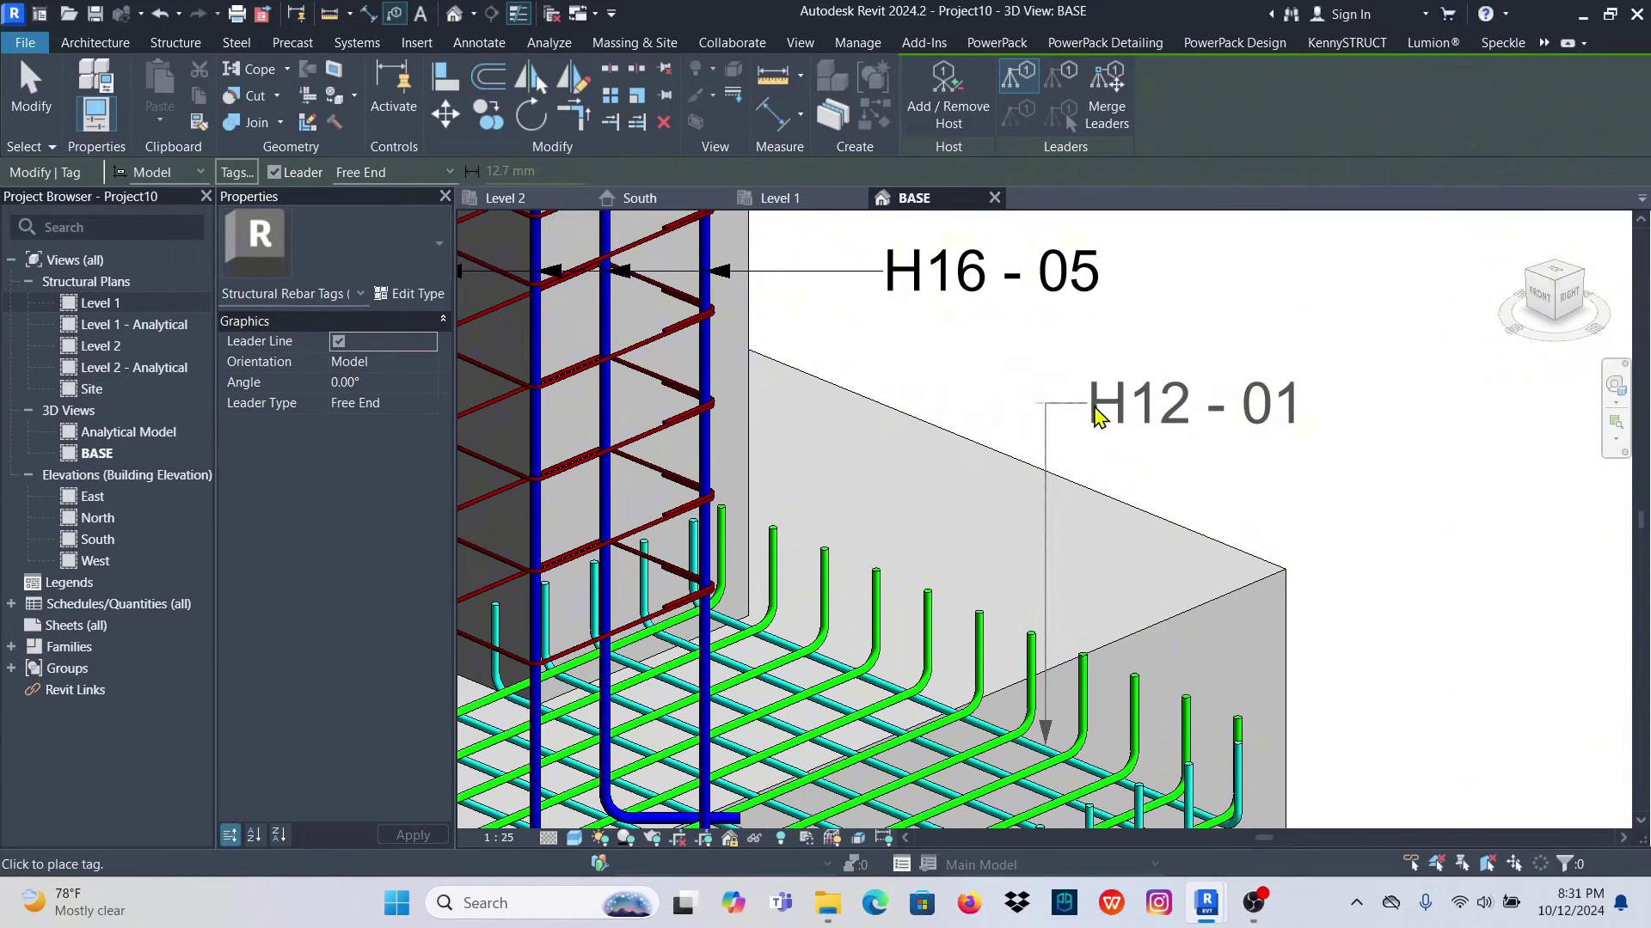
click(1109, 419)
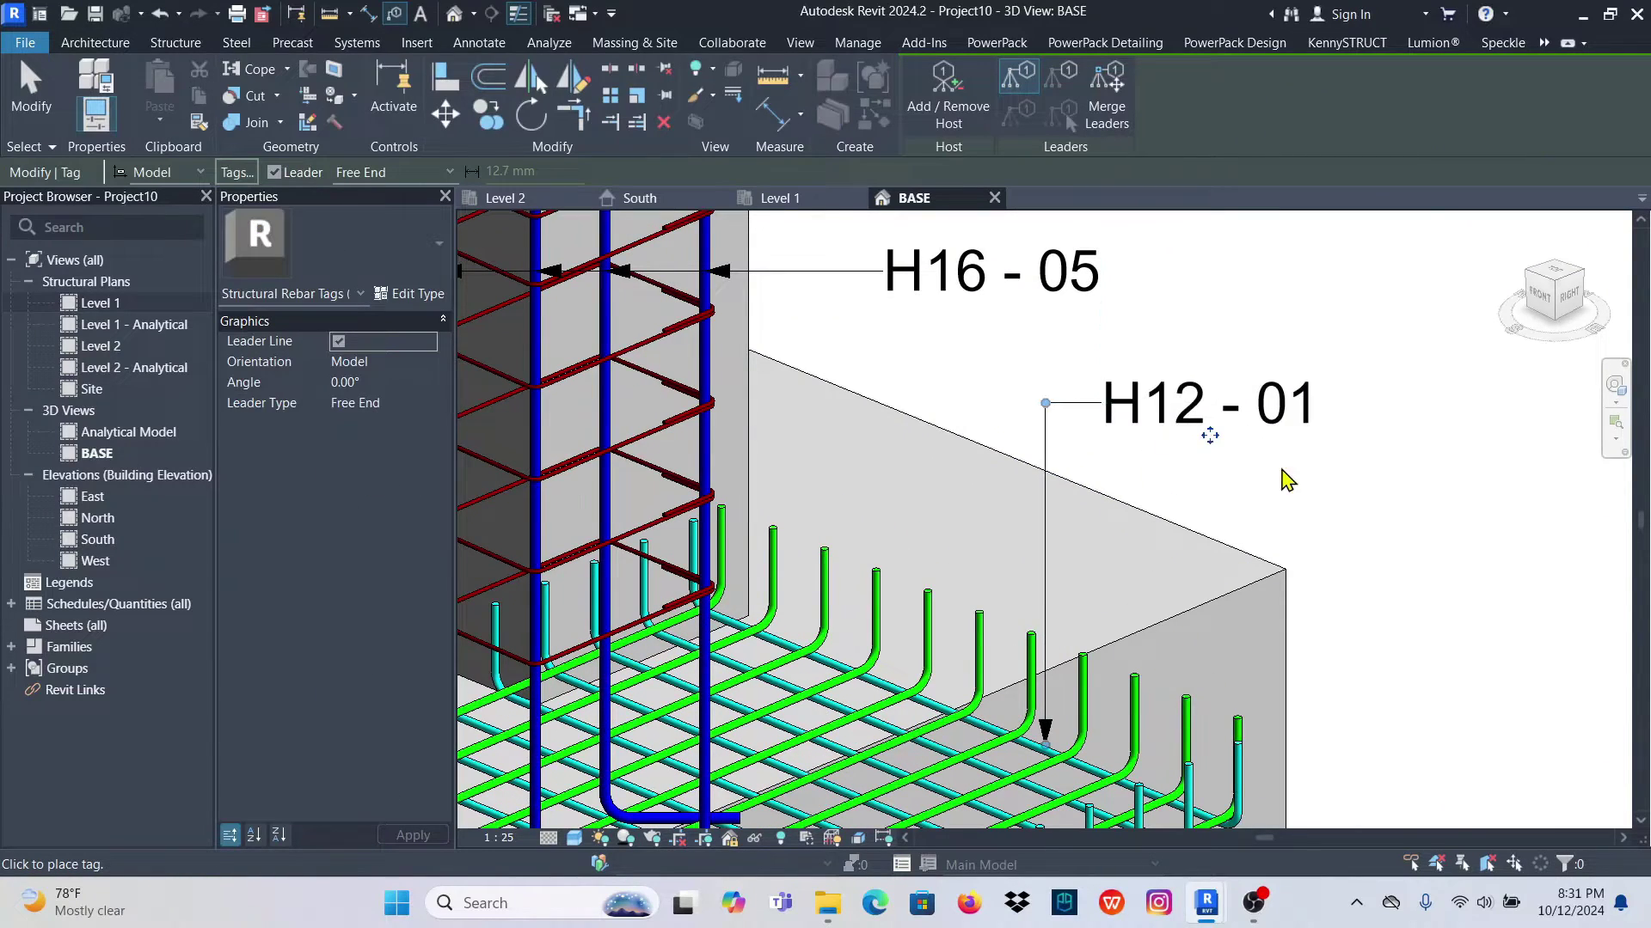
Tag the footing's green H12 bars with a vertical free-end leader, placing the text just below the cyan bars' tag
scroll(1276, 516, down, 2)
scroll(1261, 601, up, 2)
scroll(1224, 691, down, 2)
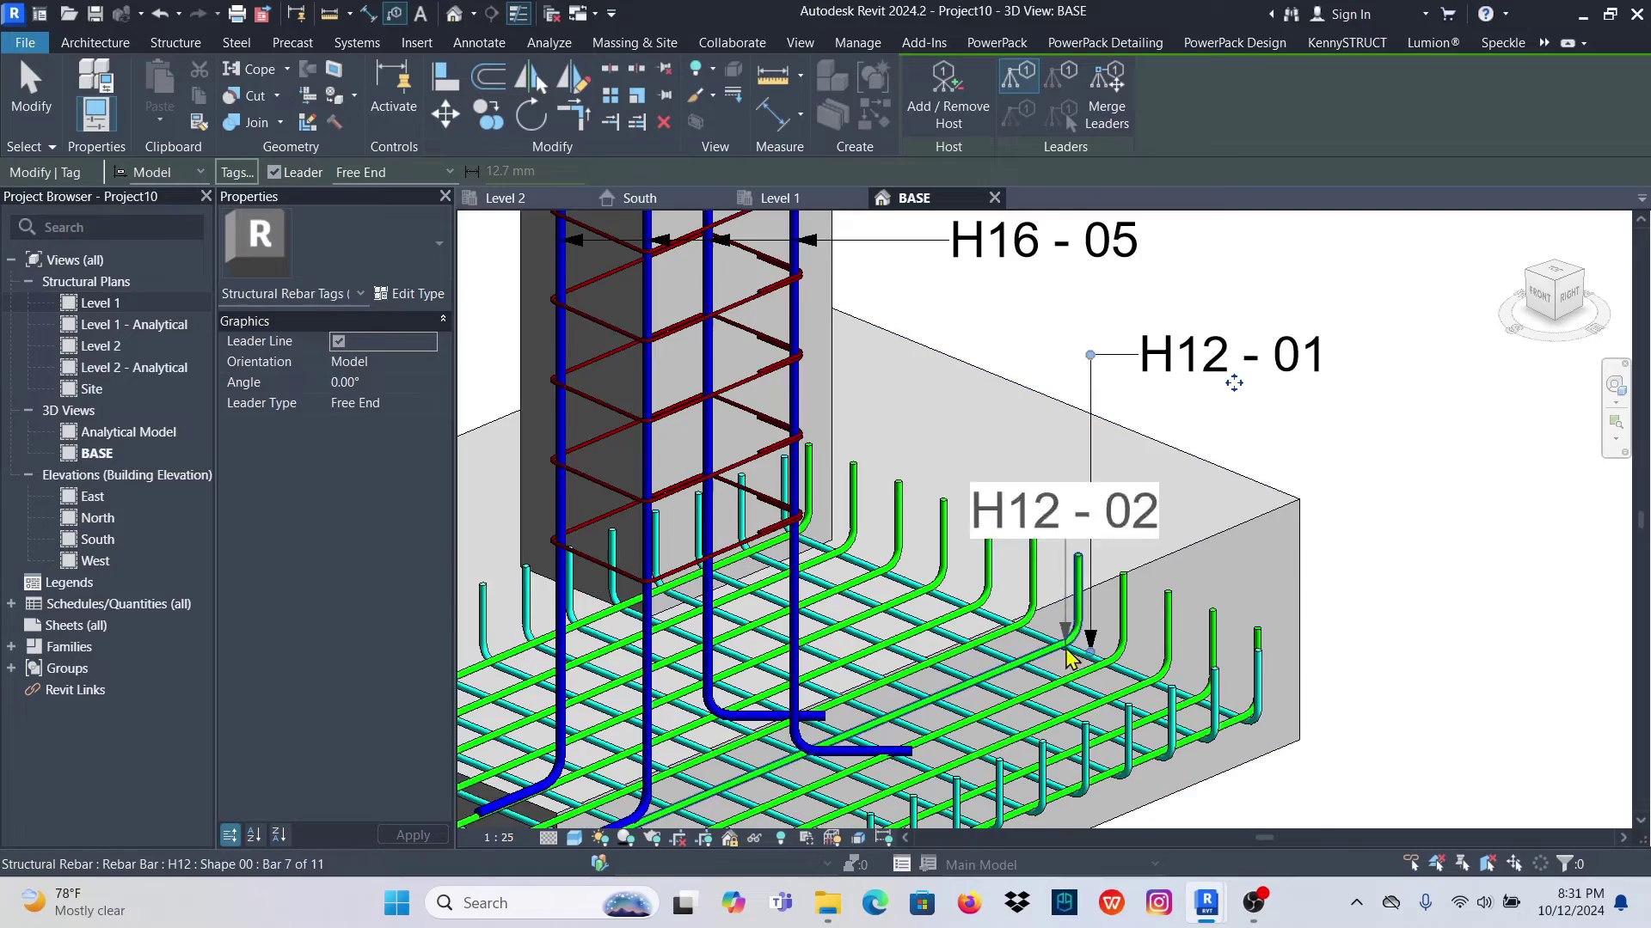
scroll(1311, 725, up, 2)
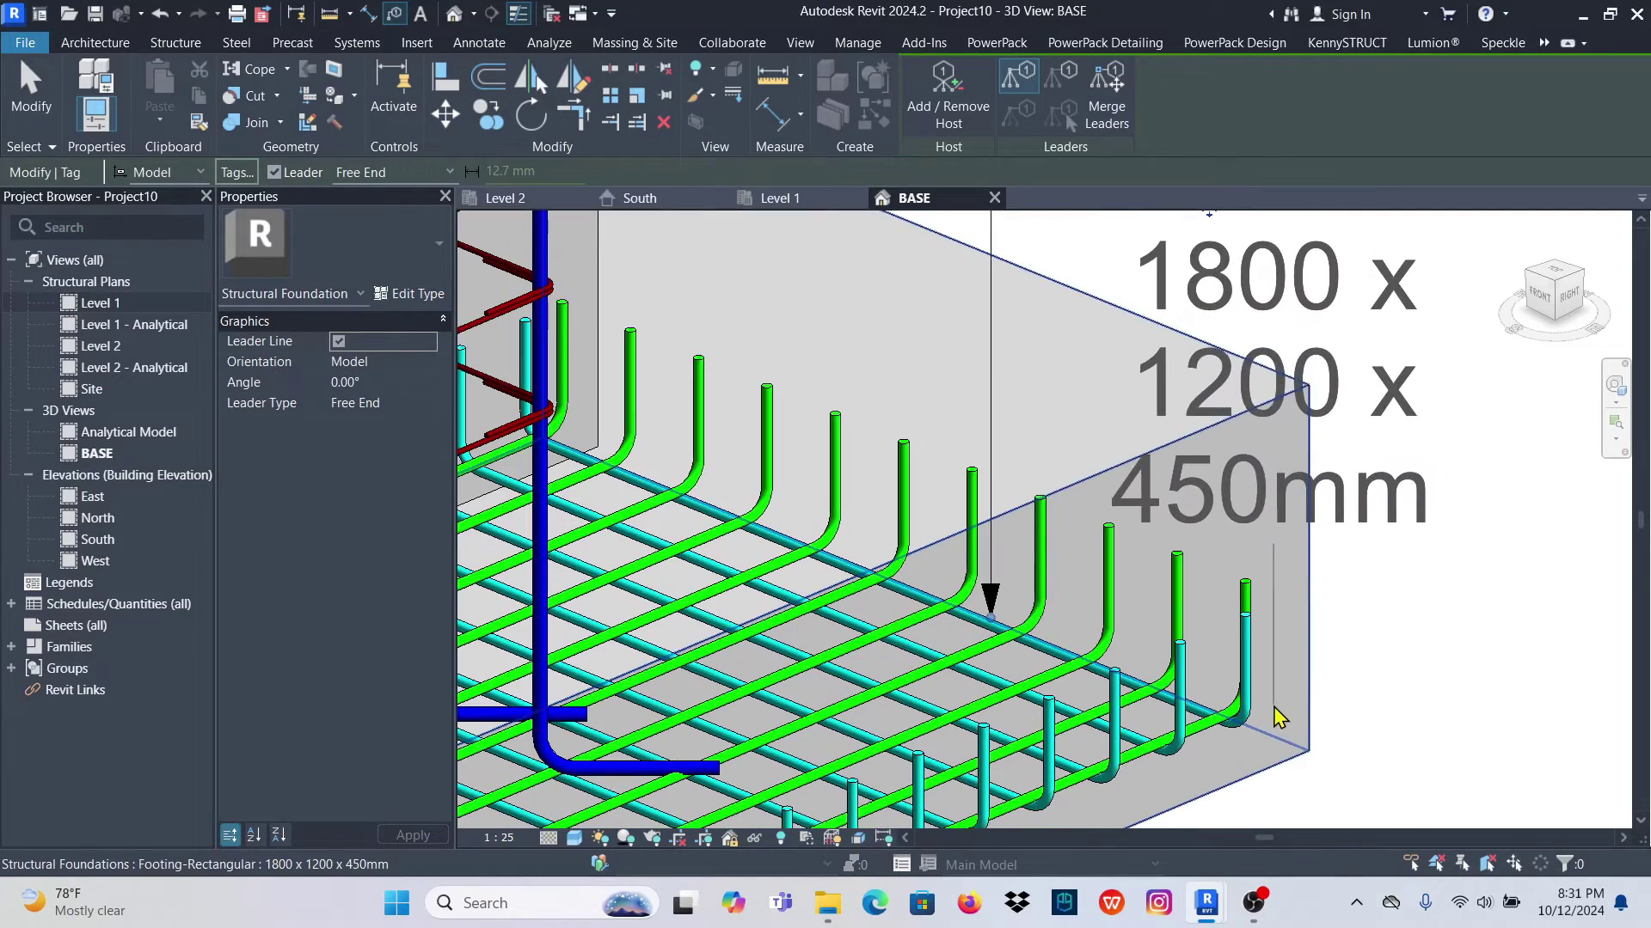
scroll(1067, 714, down, 2)
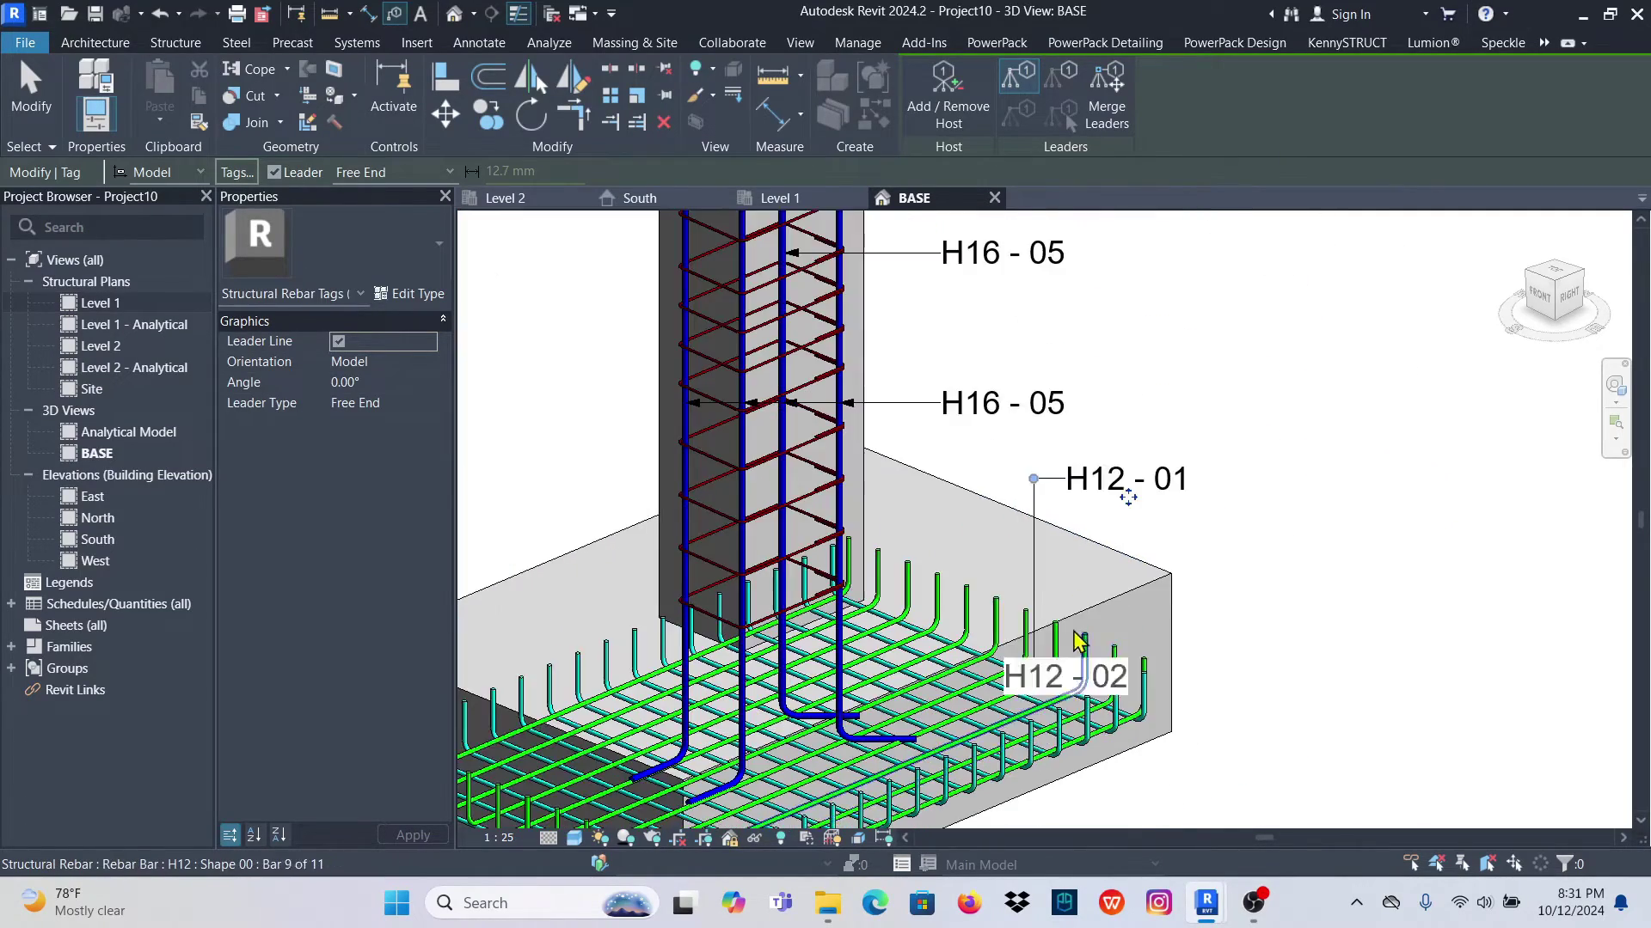
scroll(1080, 533, up, 3)
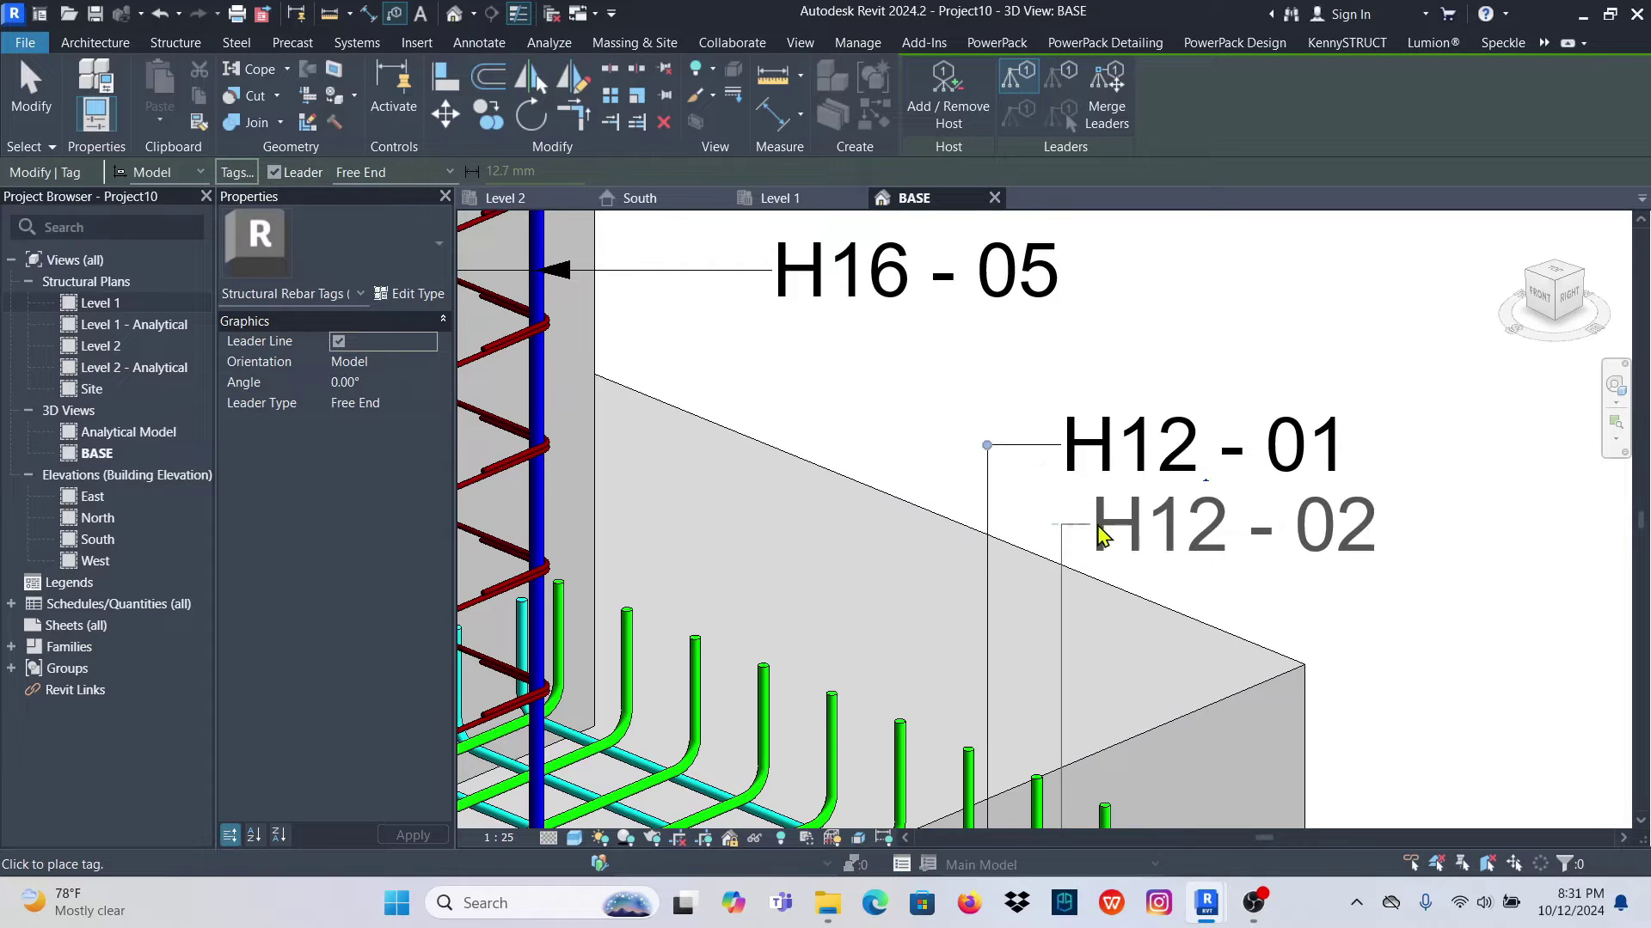
click(1117, 533)
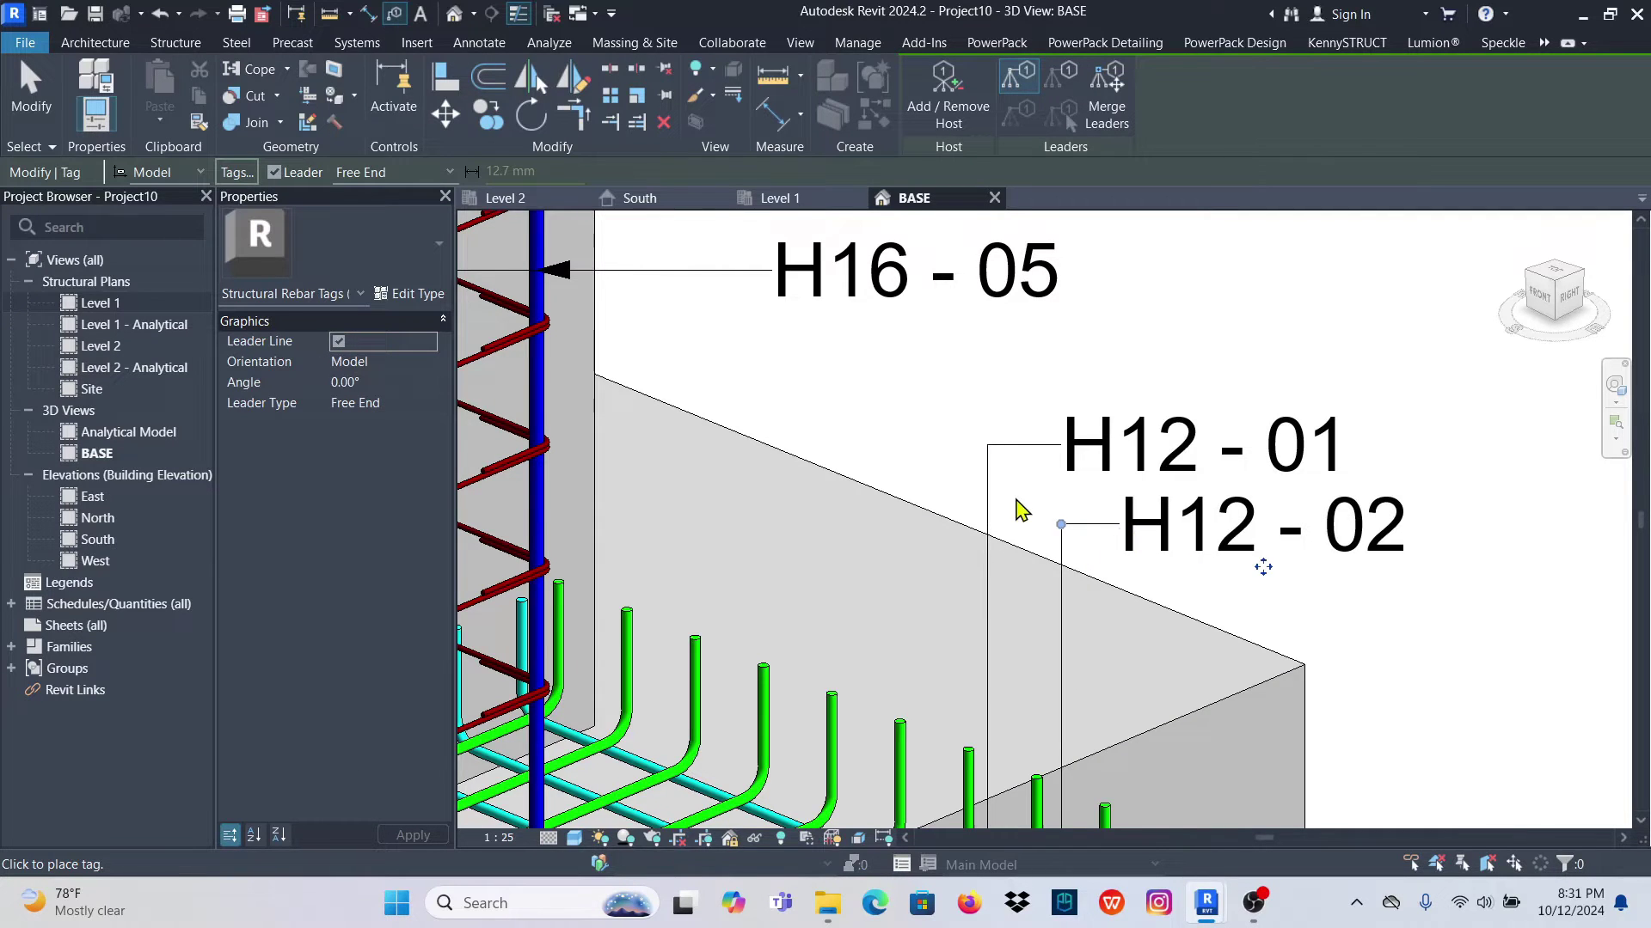
Tag one of the column's upper H6 stirrups with a horizontal free-end leader, lining its text up above the H16 tags
scroll(1023, 507, down, 3)
scroll(1264, 675, down, 2)
scroll(1198, 599, up, 2)
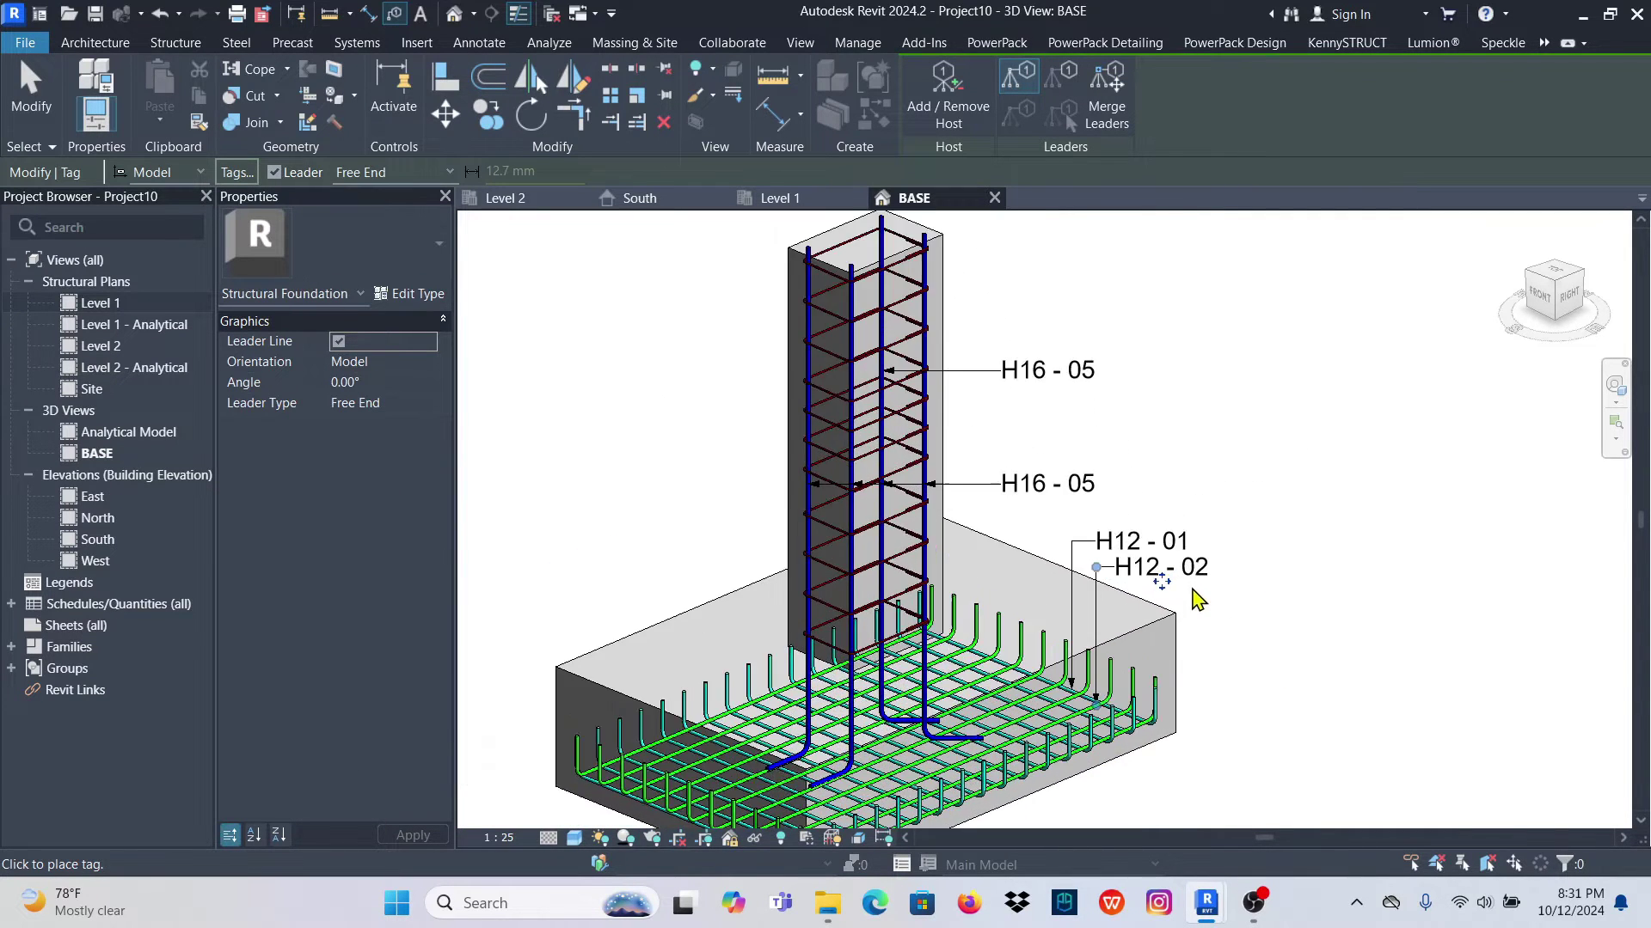
scroll(1127, 759, down, 3)
scroll(1024, 733, up, 2)
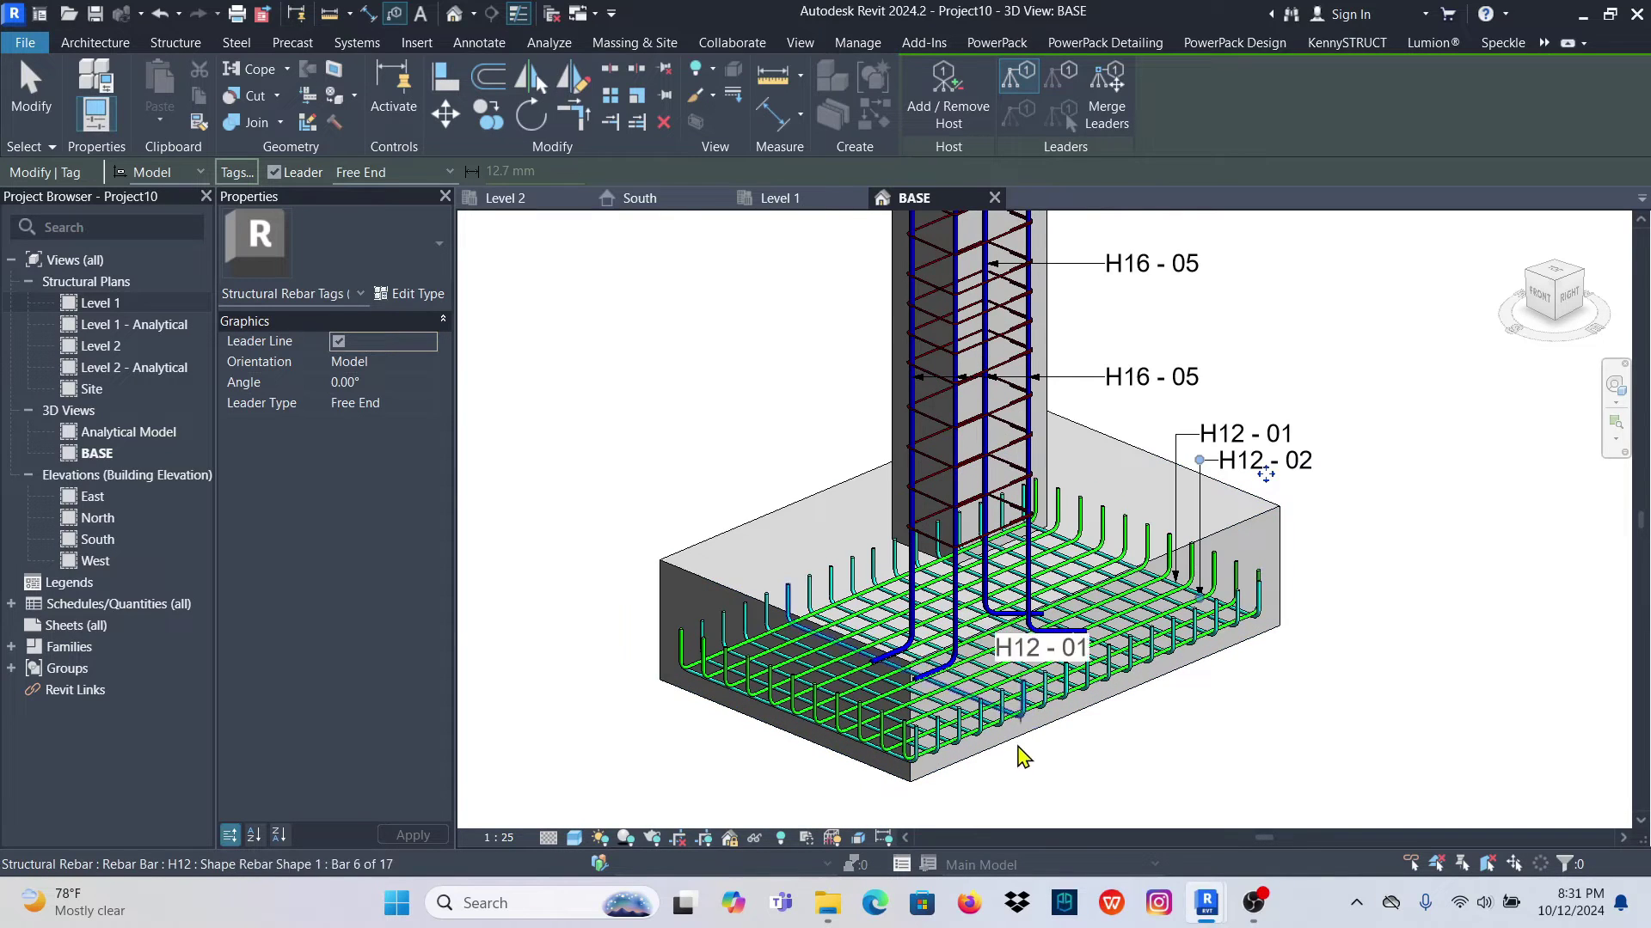
scroll(1175, 640, down, 2)
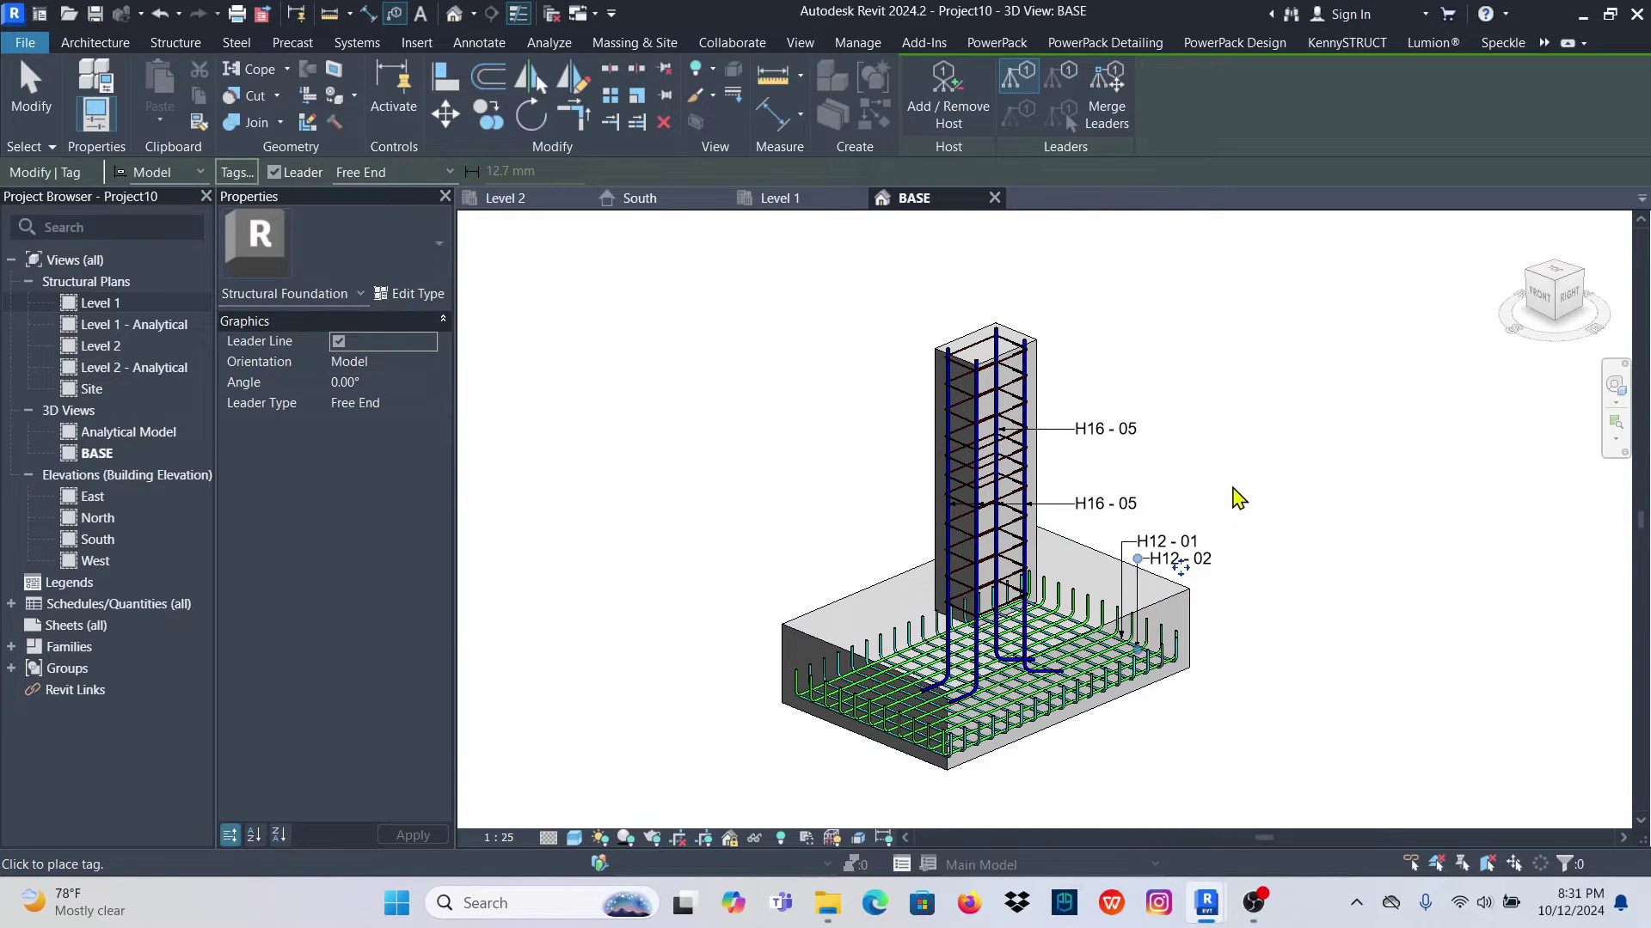
scroll(1066, 395, up, 5)
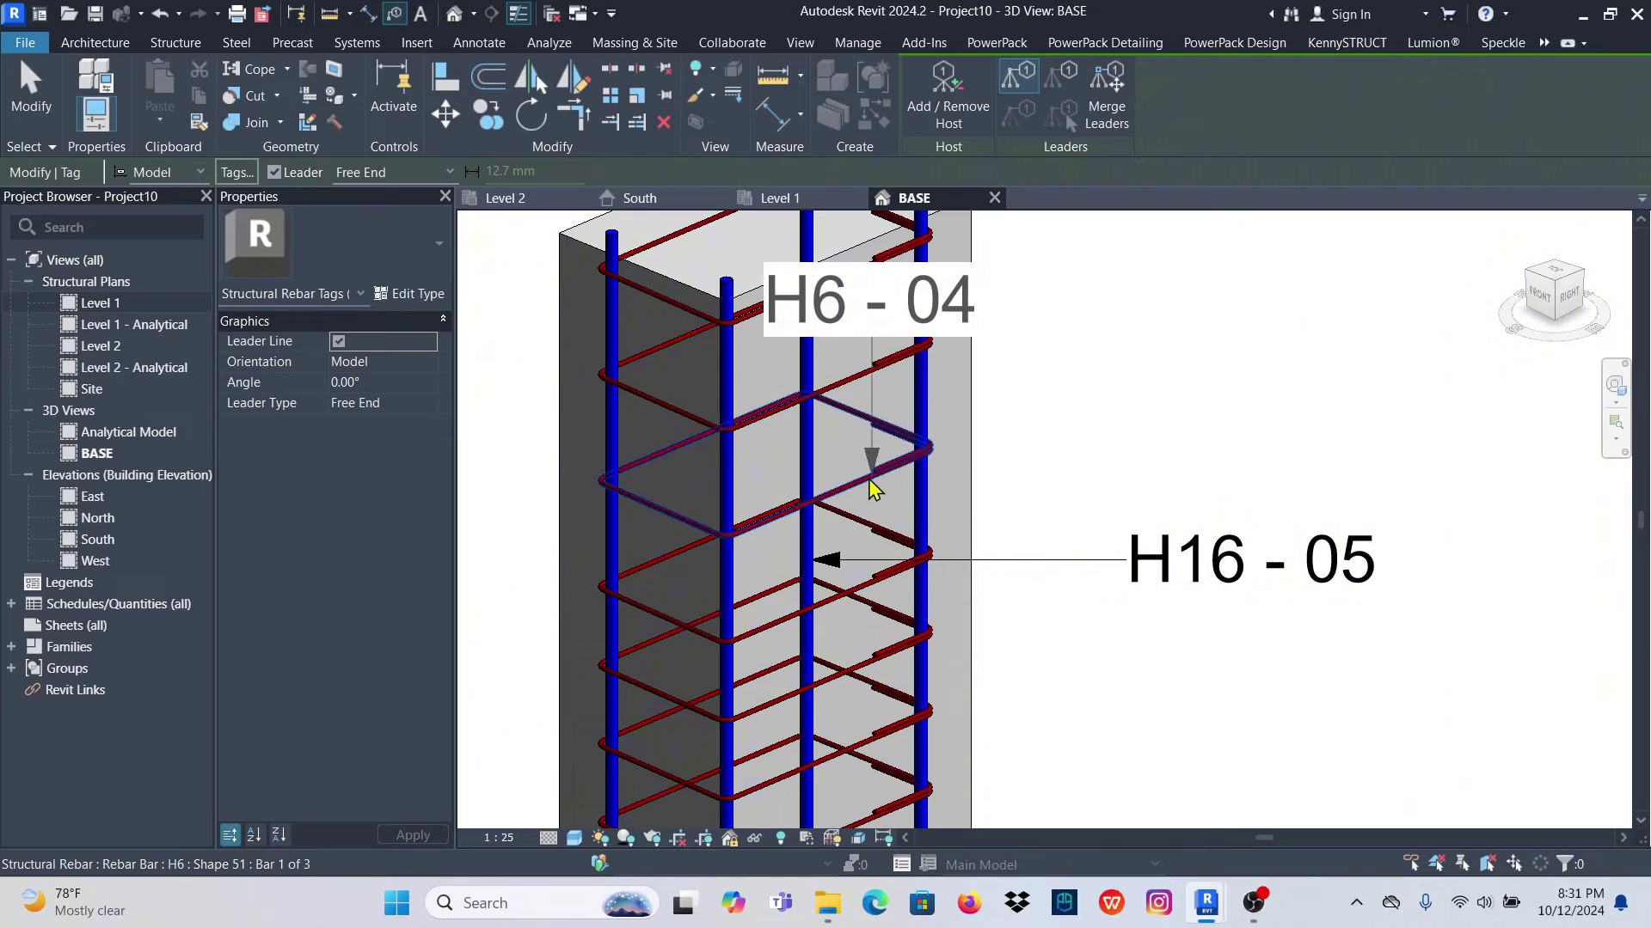
click(859, 492)
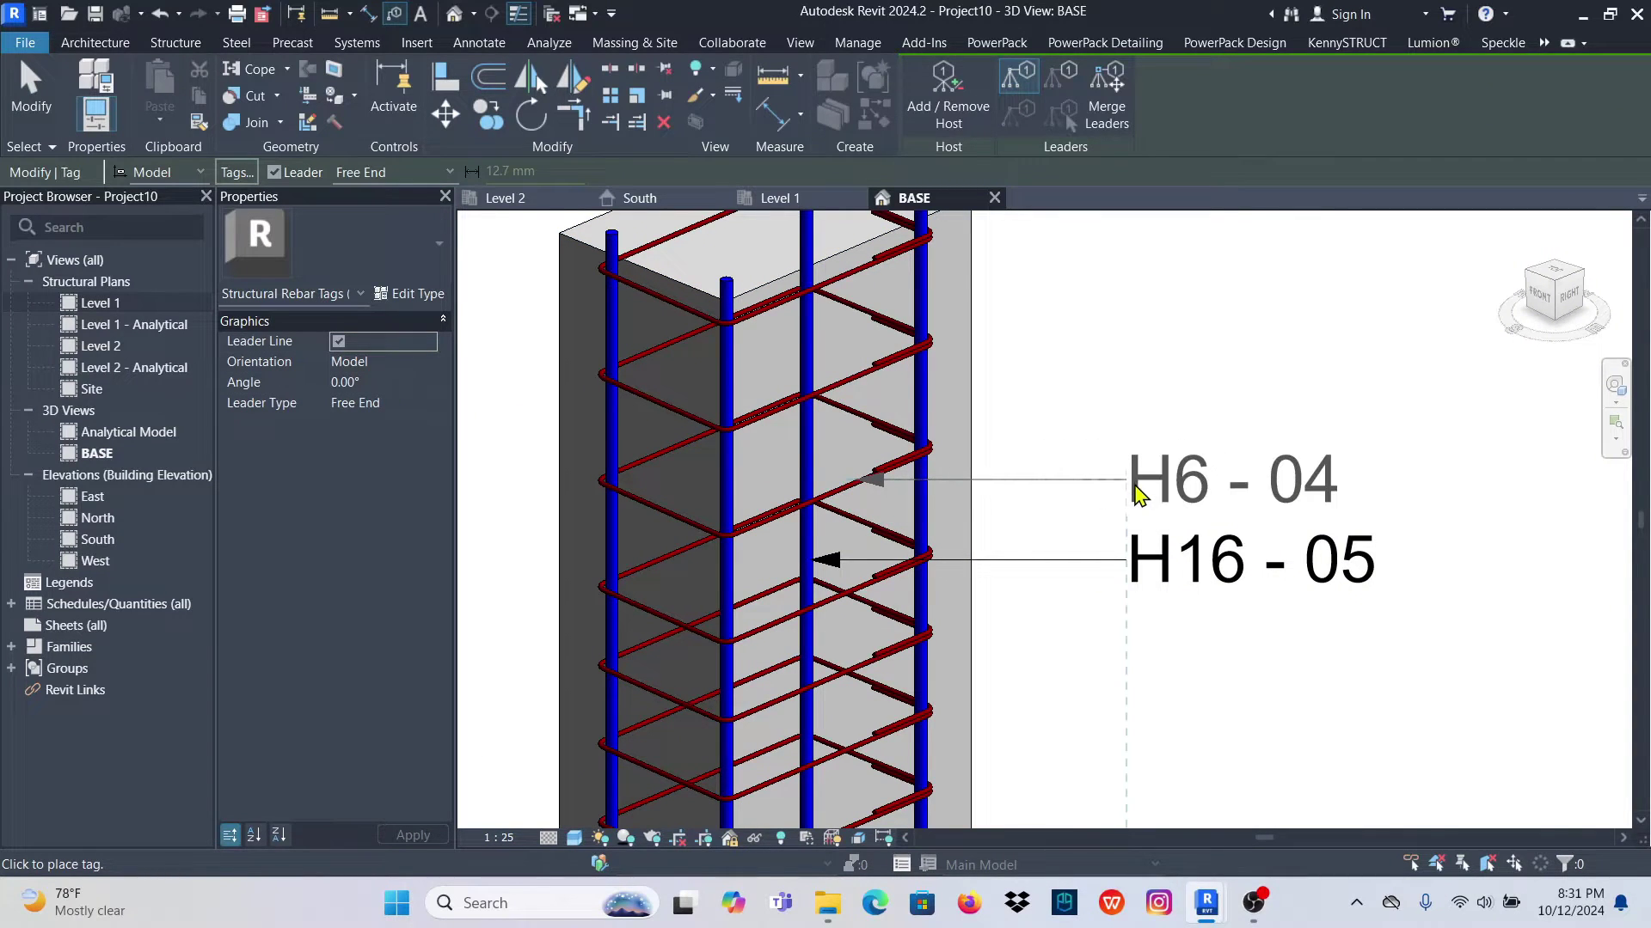
click(1118, 495)
scroll(1000, 408, down, 4)
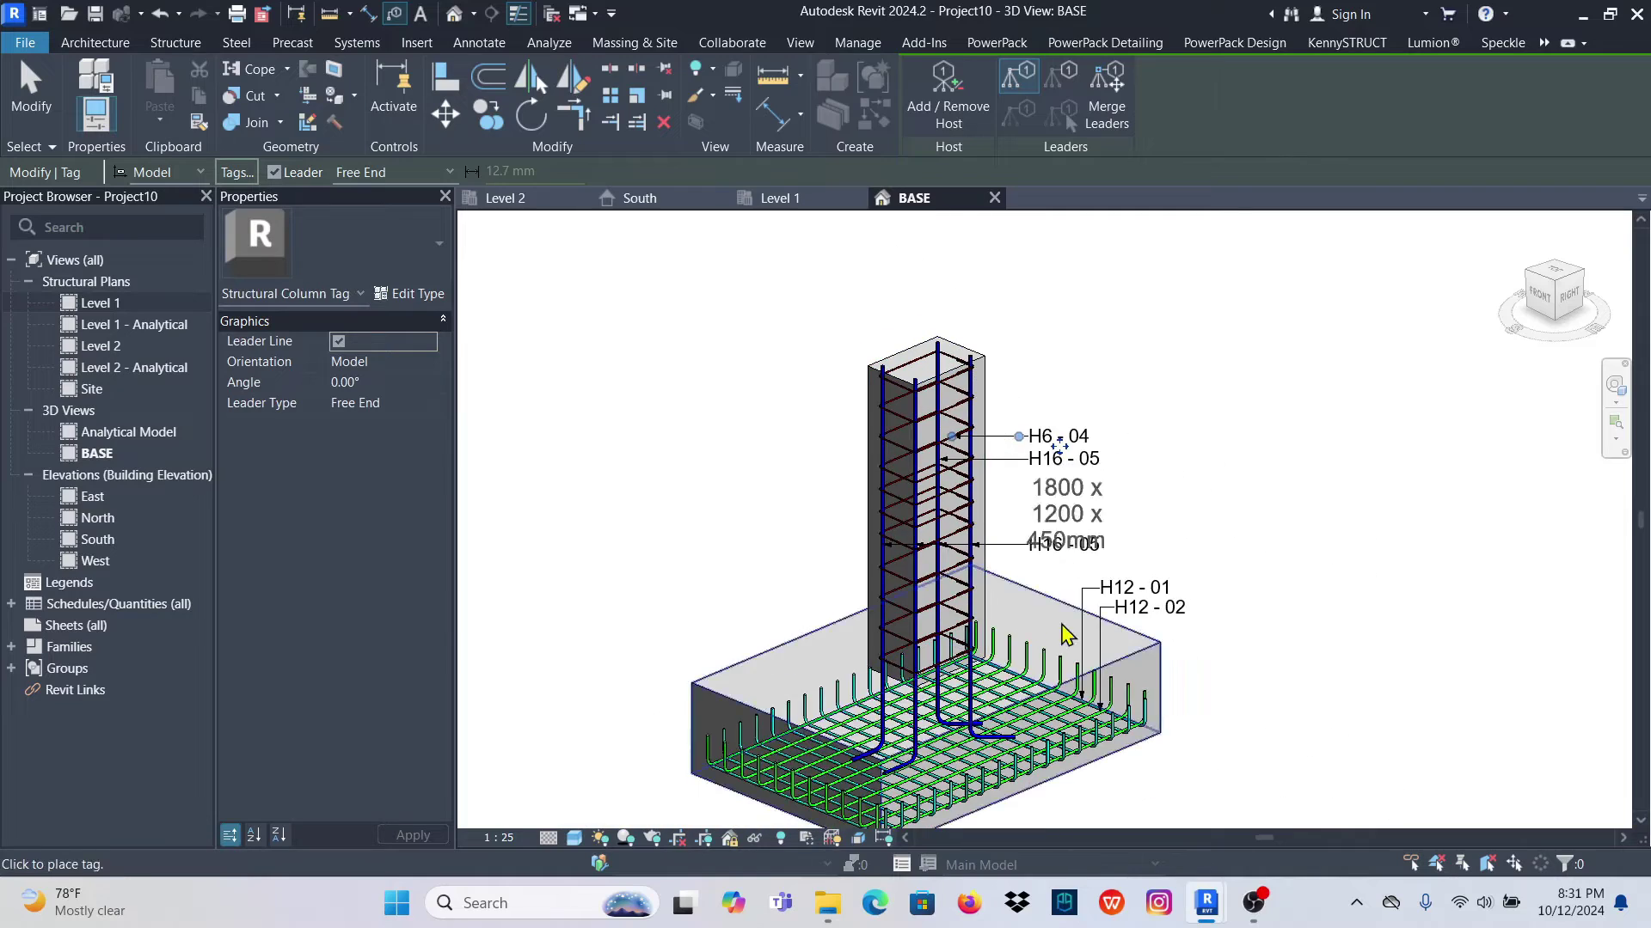
scroll(999, 619, up, 5)
scroll(903, 578, down, 3)
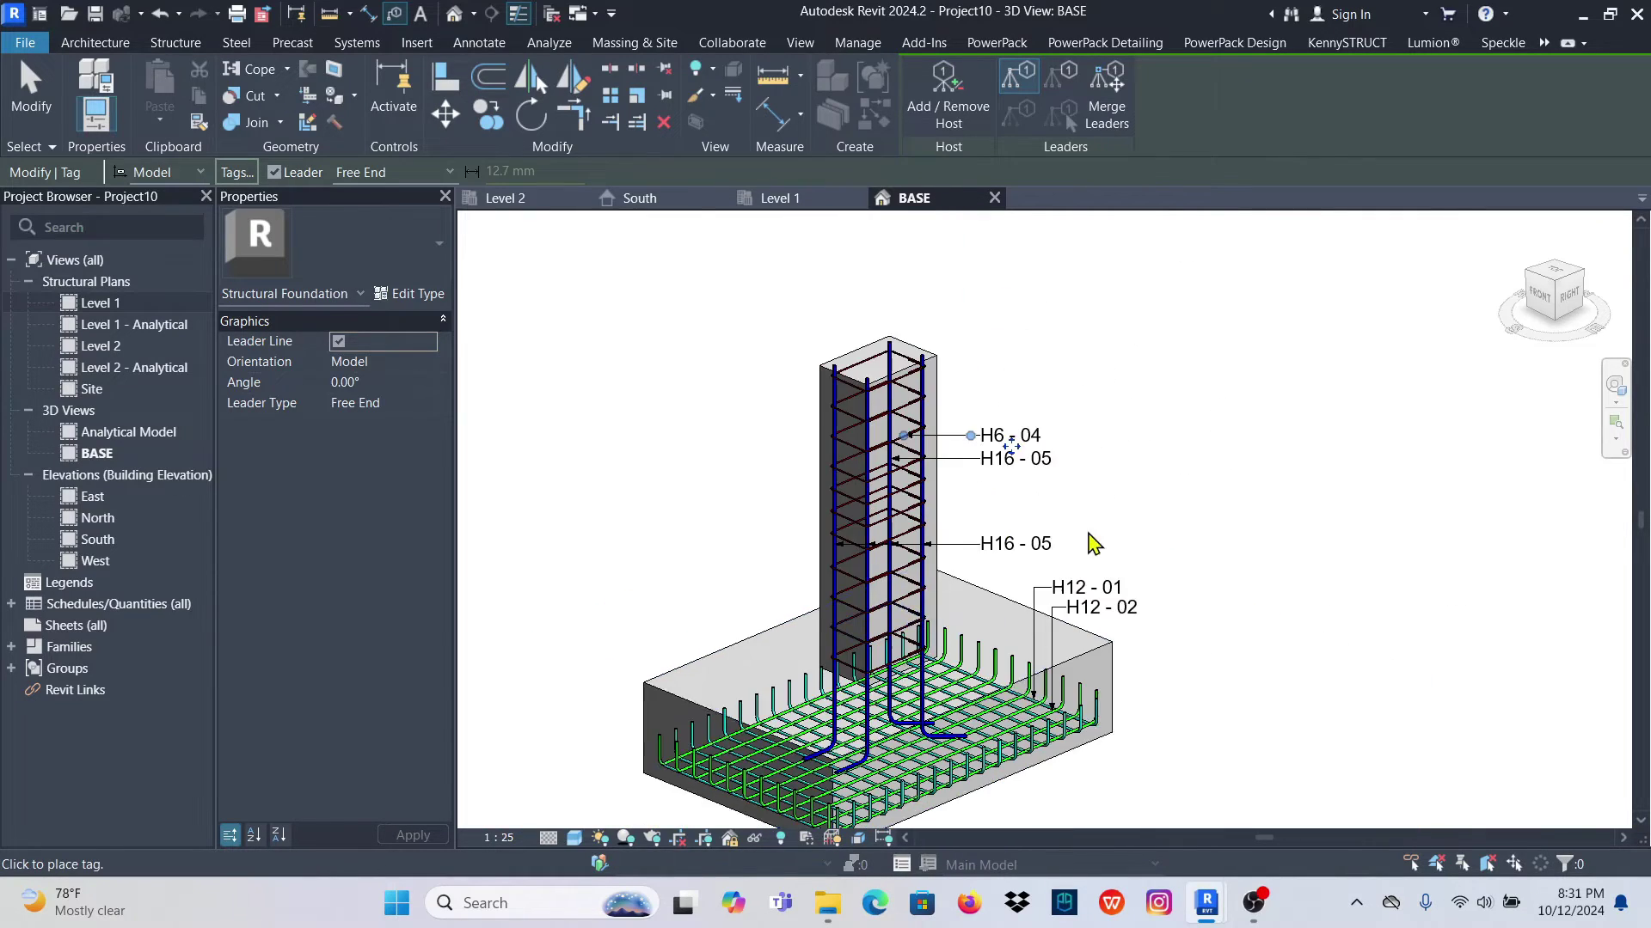
scroll(1043, 461, up, 5)
right_click(1191, 297)
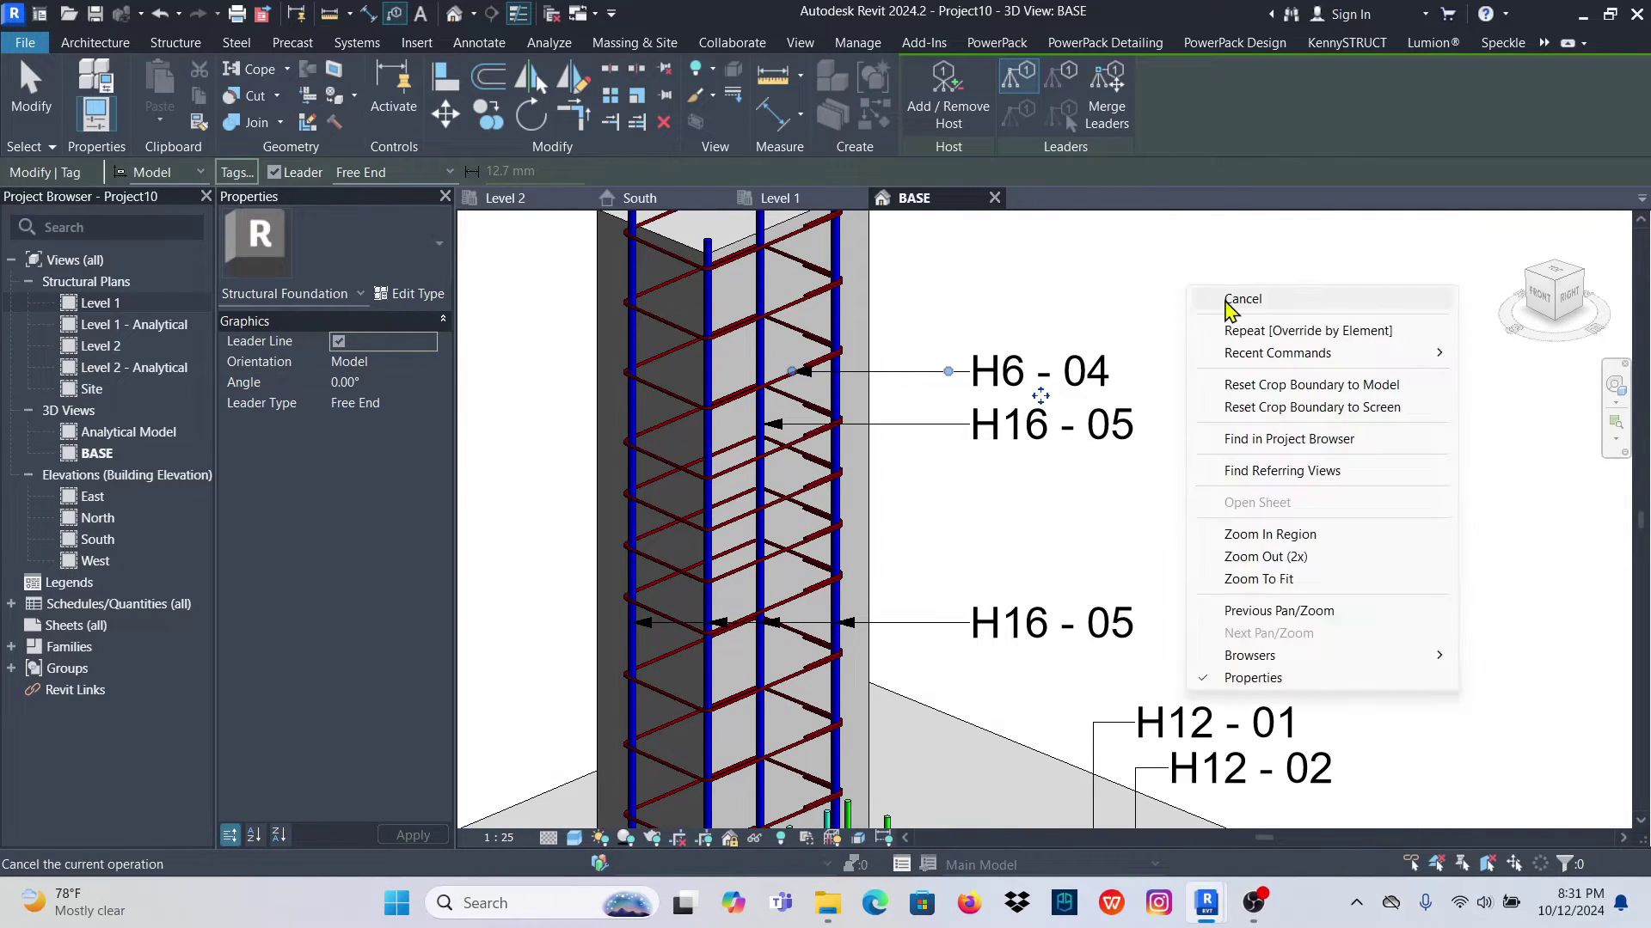
Change the H6 stirrup tag to Quantity Type Spacing & Number - 1 Line and shift its text outward to align with the H16 tags
click(1227, 301)
right_click(1190, 287)
click(1234, 295)
click(1020, 384)
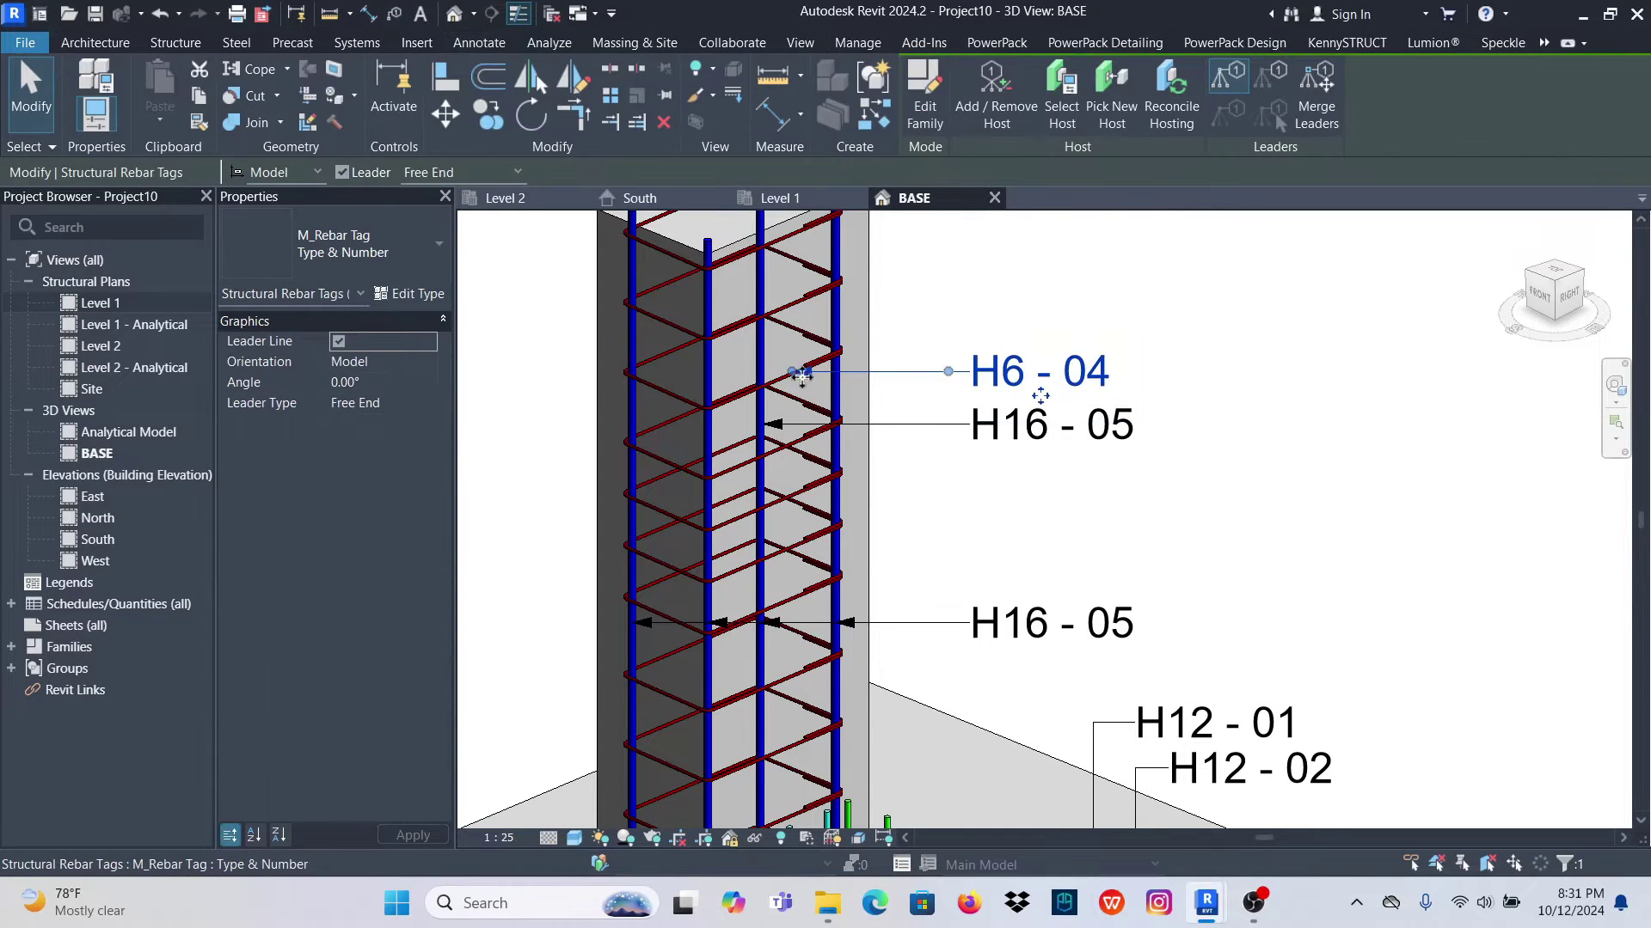
click(414, 260)
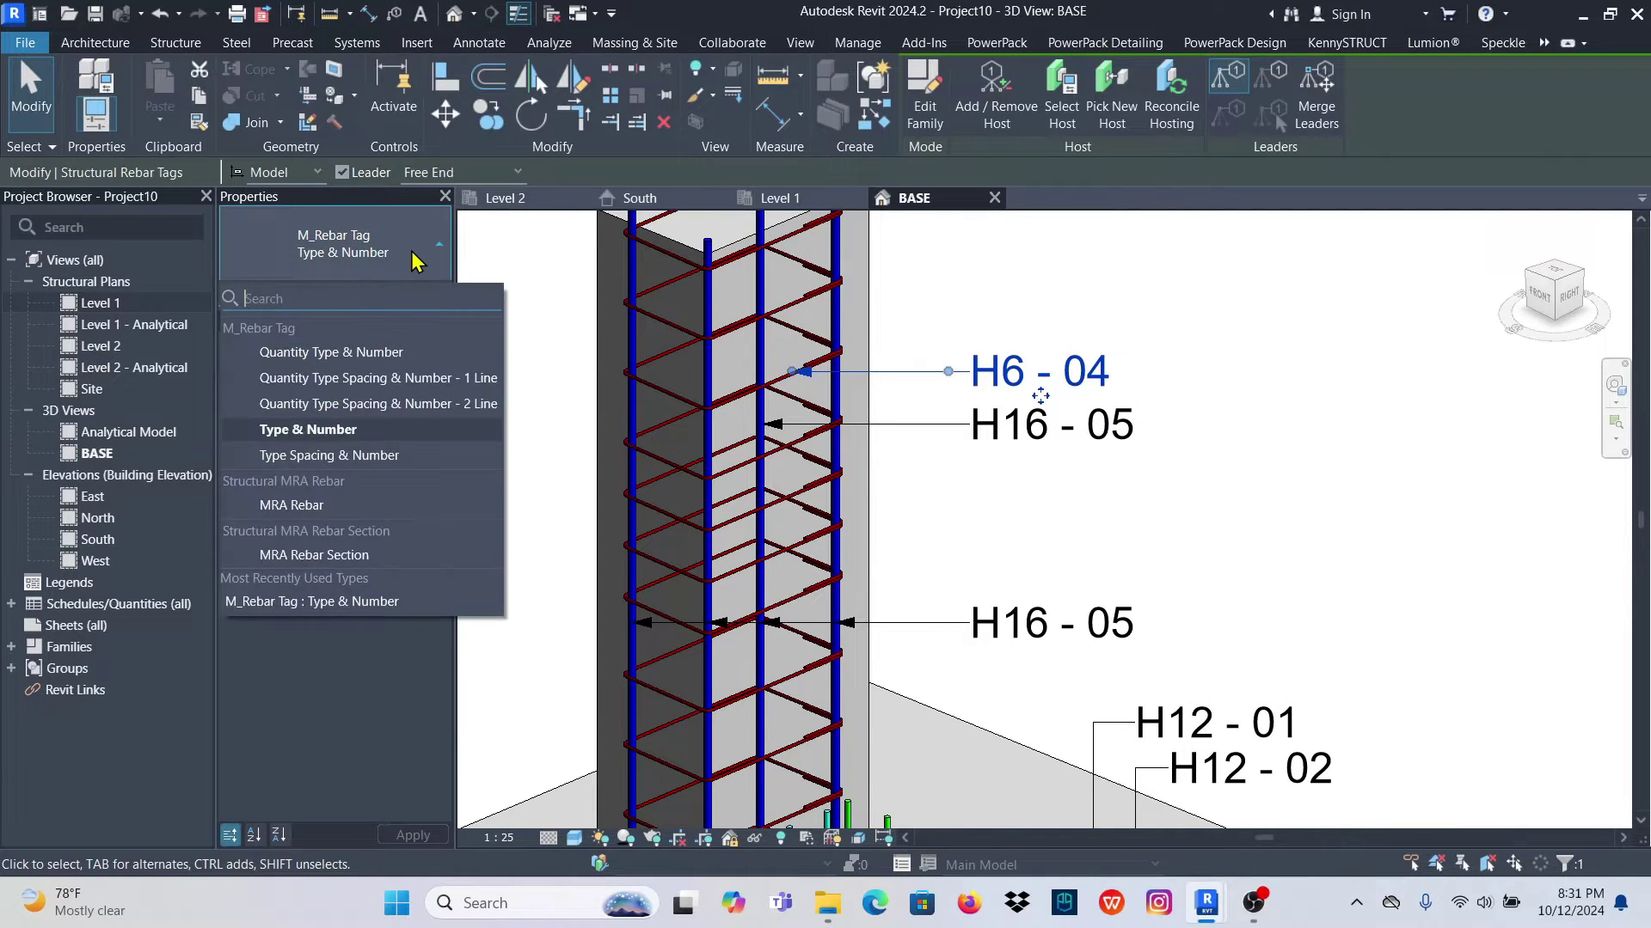
click(375, 379)
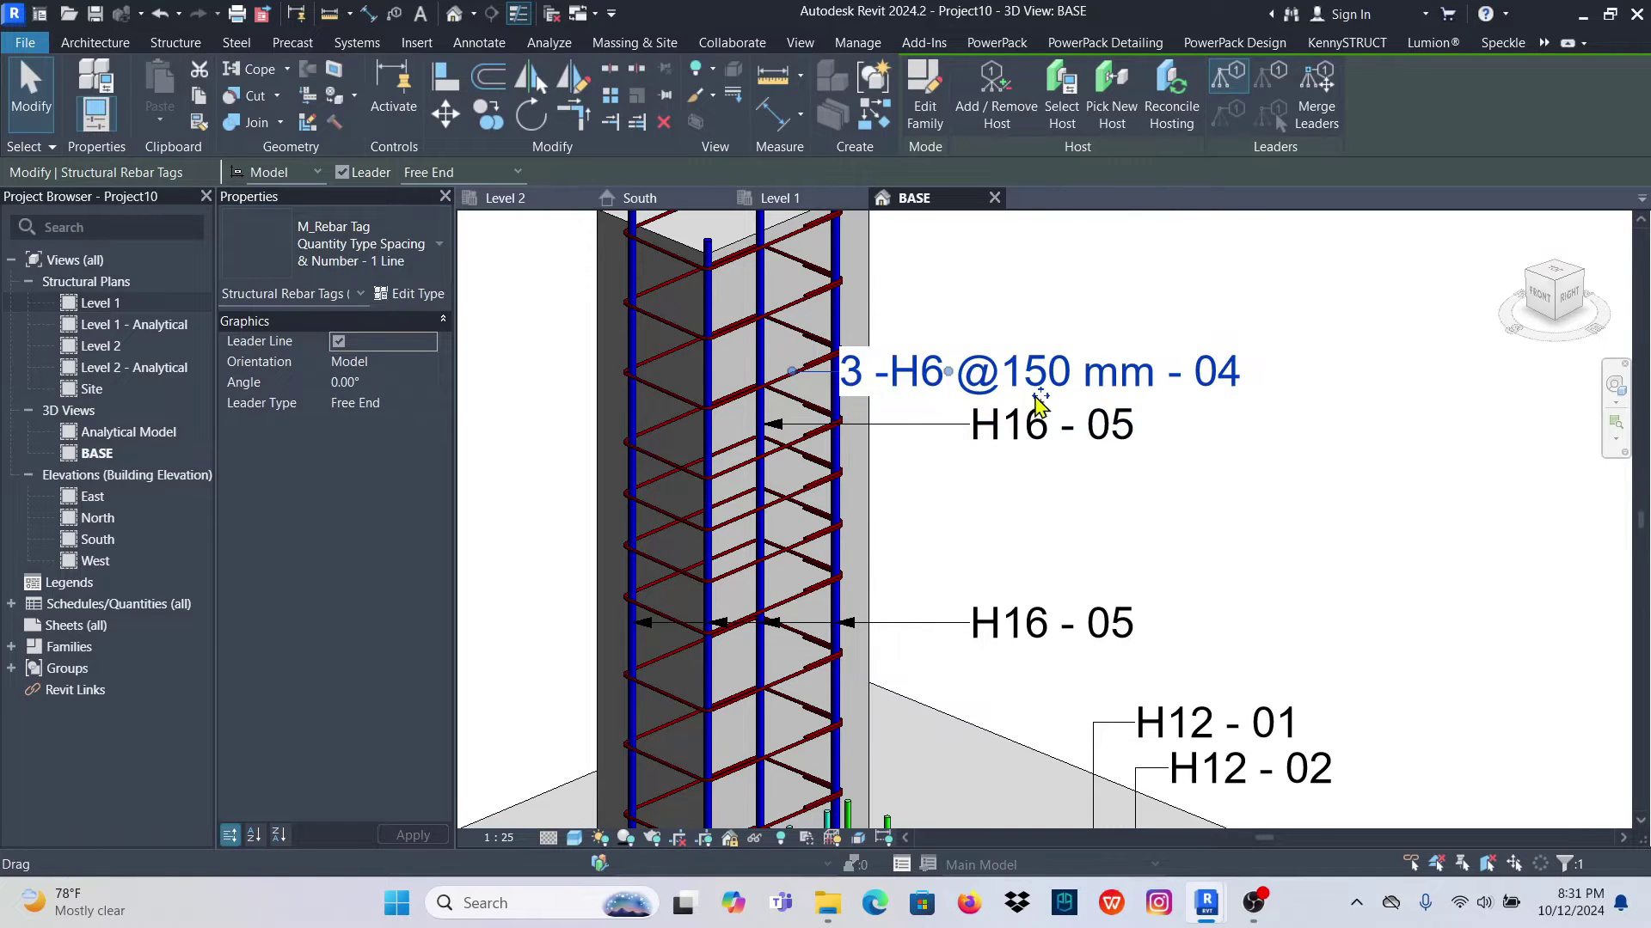
drag(1037, 403, 1171, 402)
click(1116, 284)
scroll(1118, 293, down, 2)
scroll(1177, 353, up, 3)
scroll(1144, 352, down, 1)
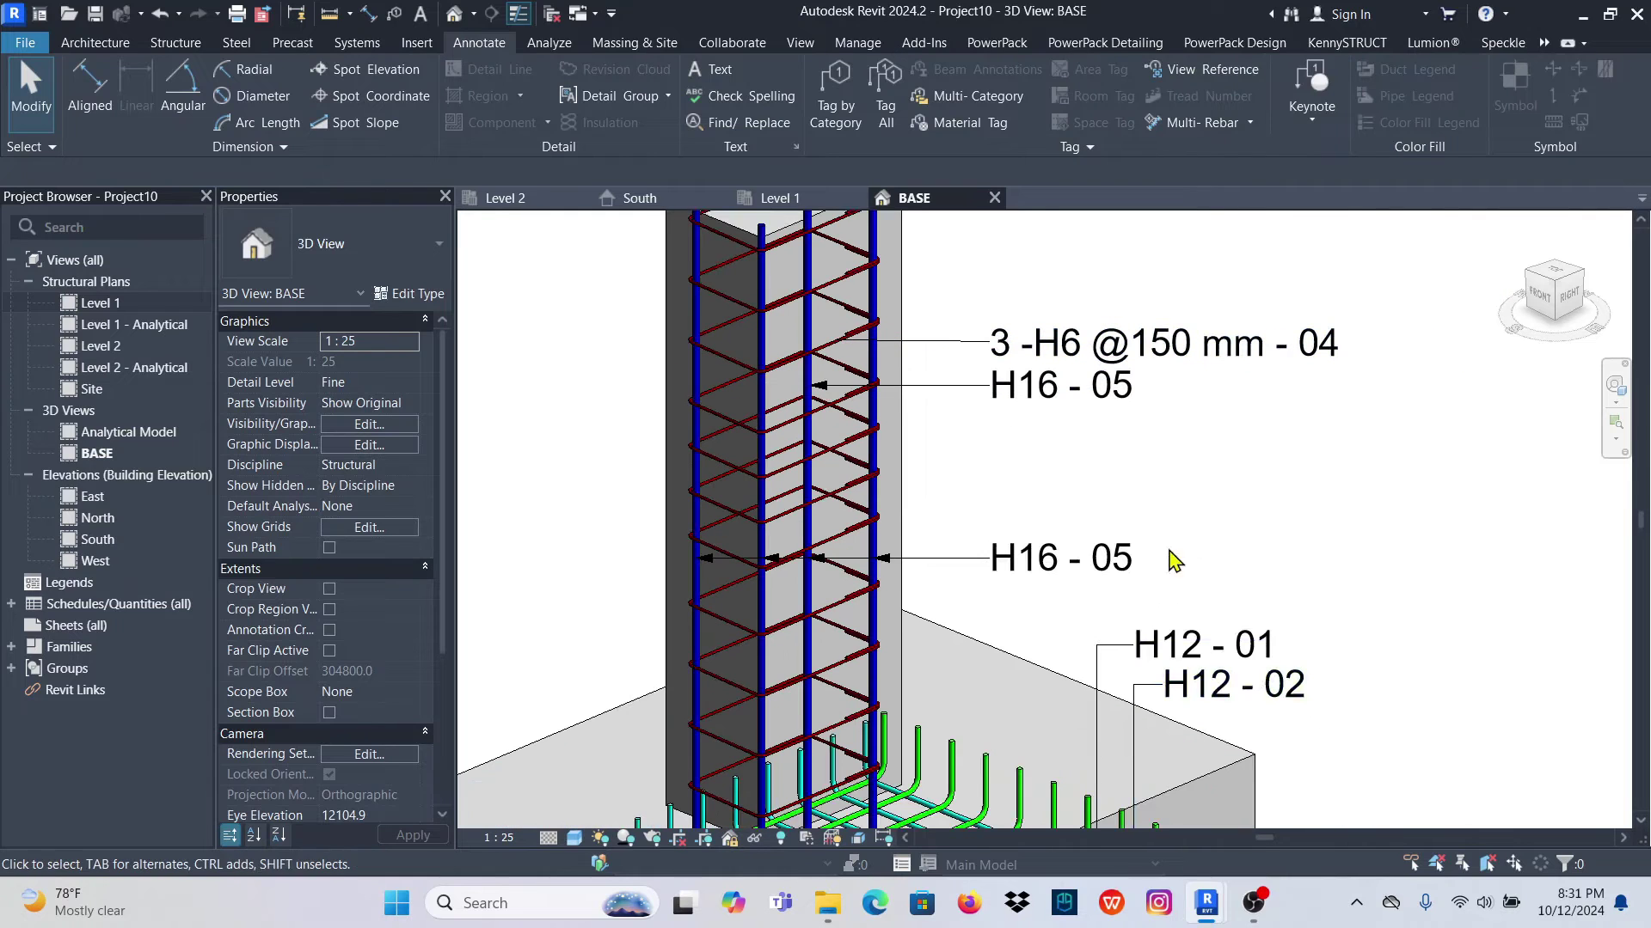
Nudge the upper H16 tag down to leave more space below the H6 stirrup tag
click(1008, 397)
key(Down)
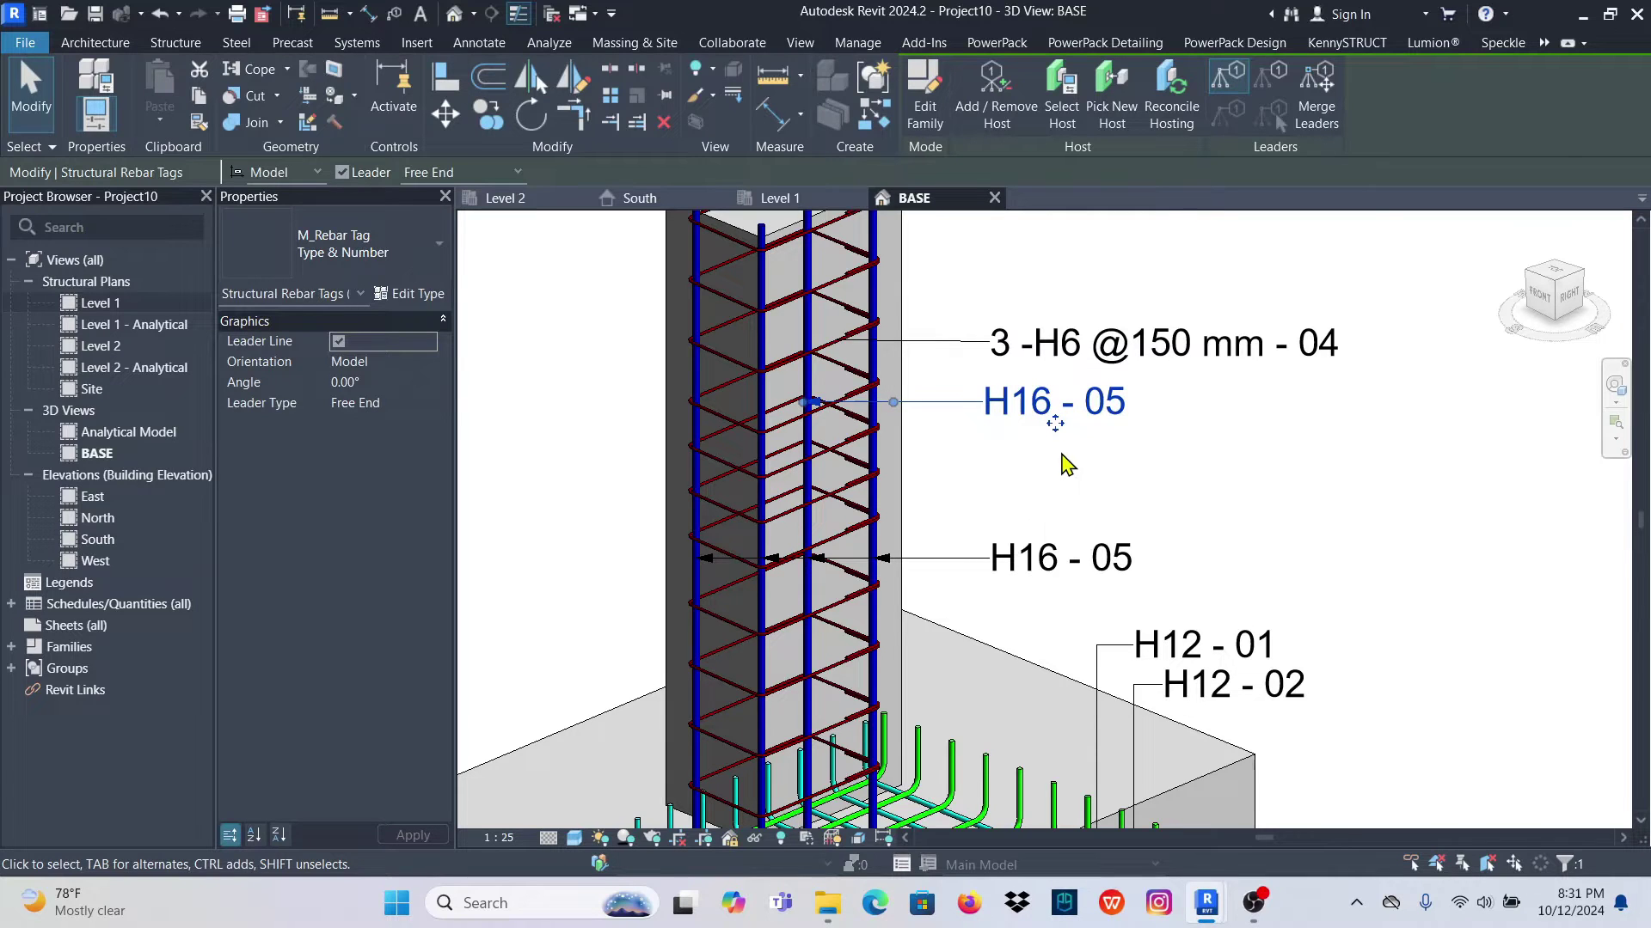
click(1241, 482)
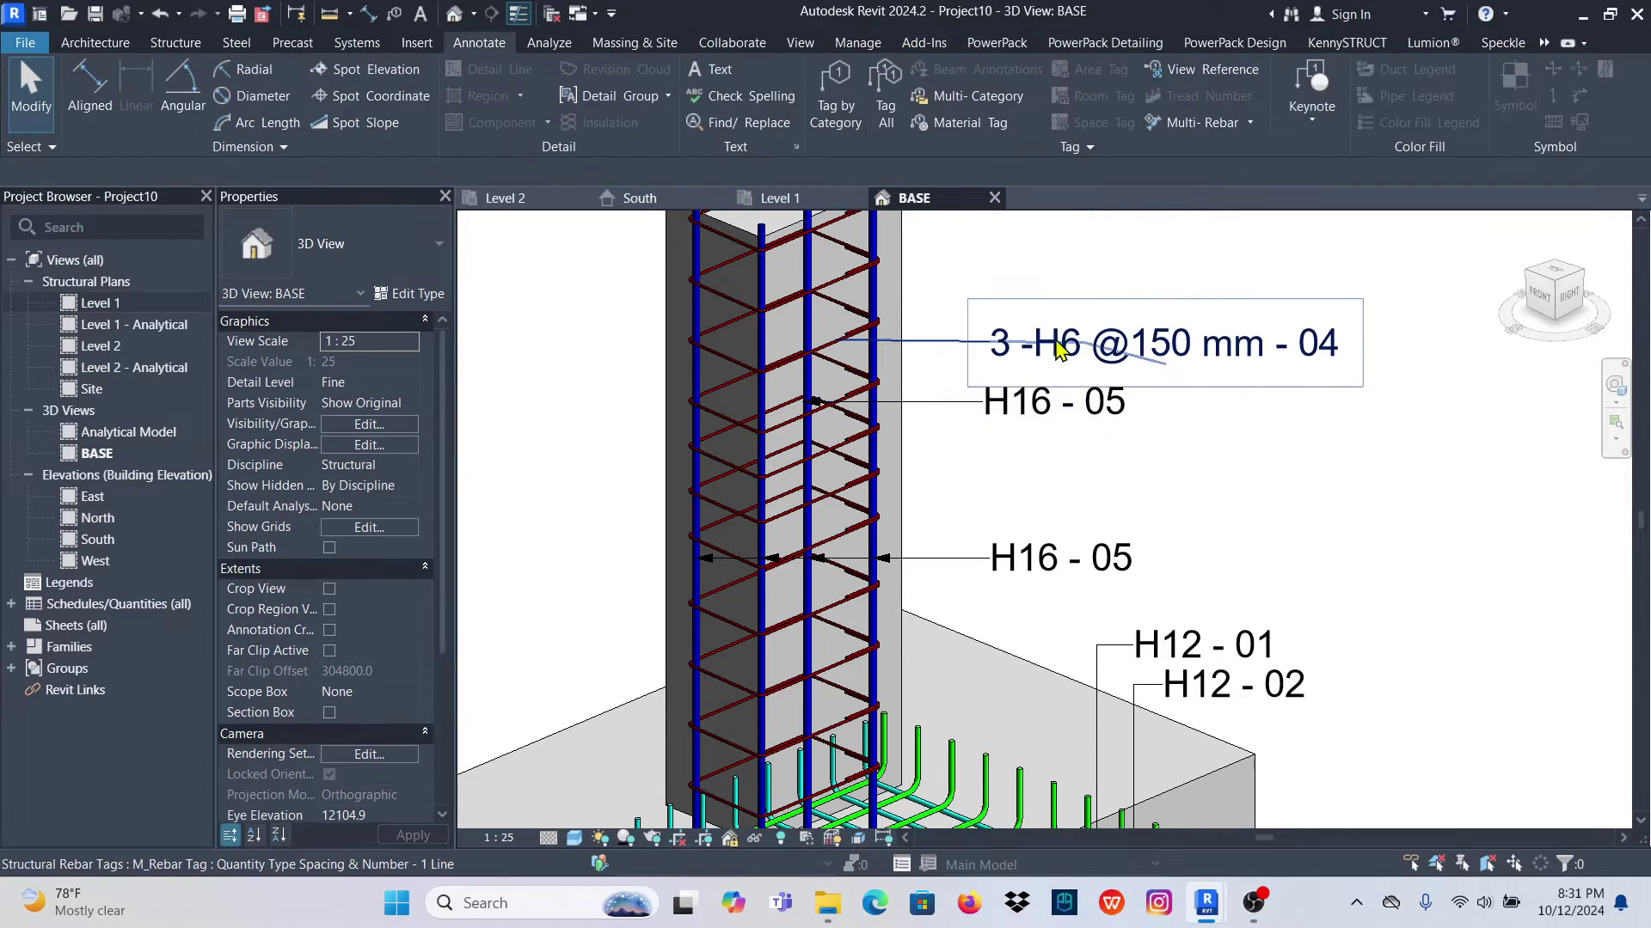
scroll(1059, 360, up, 3)
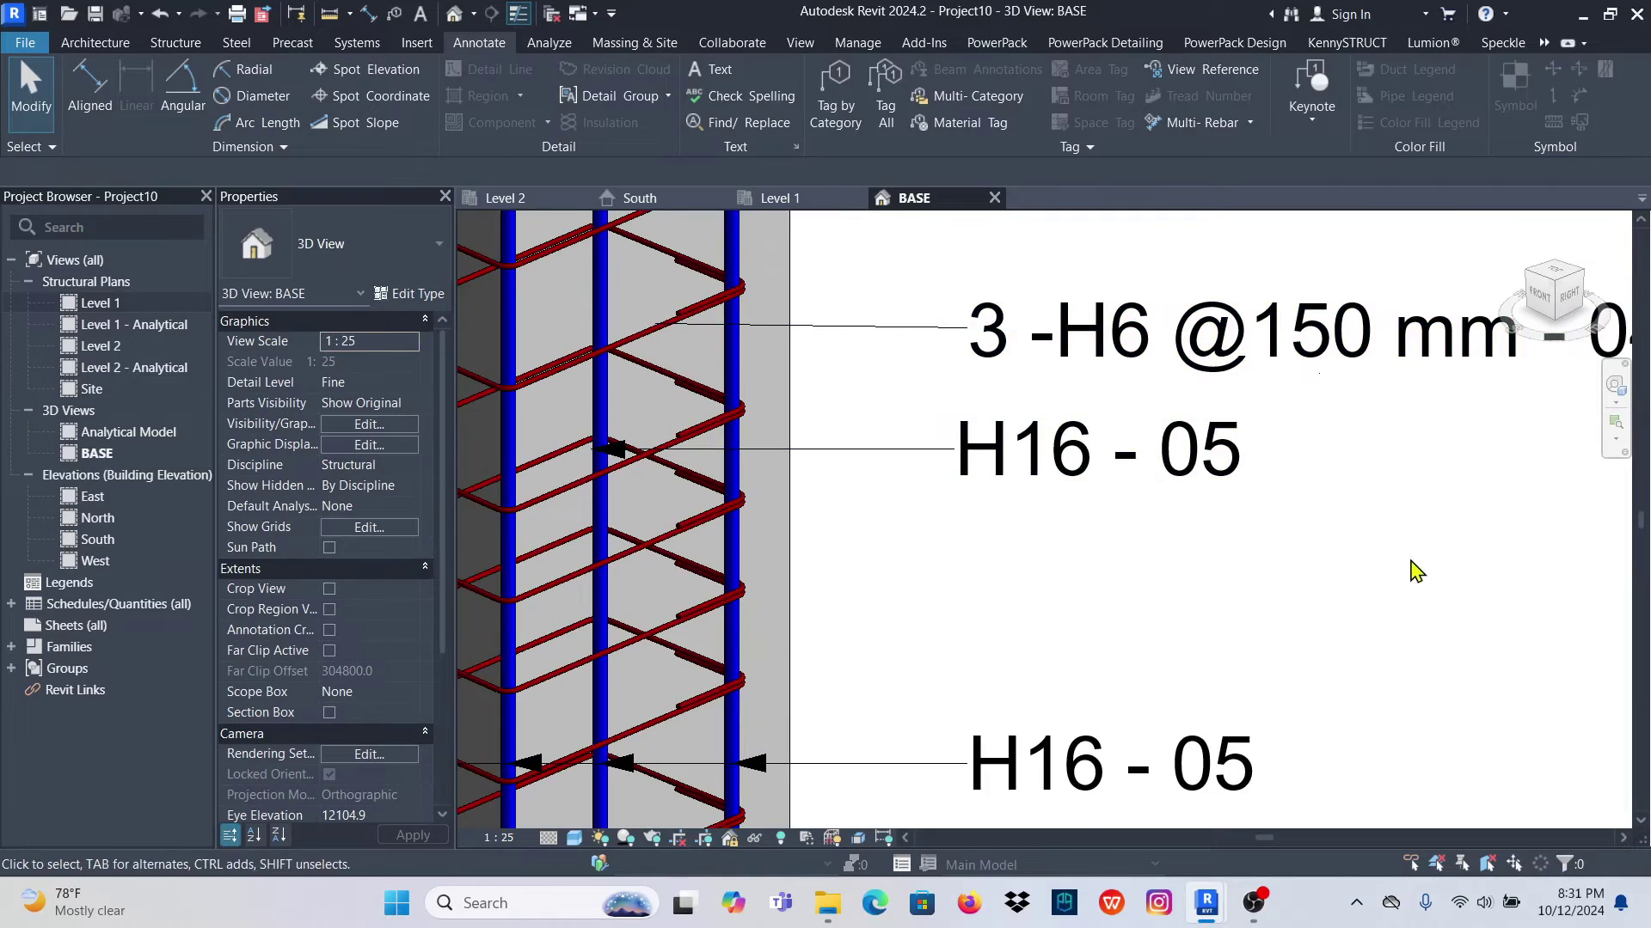
scroll(1375, 550, down, 3)
right_click(1334, 260)
click(1410, 595)
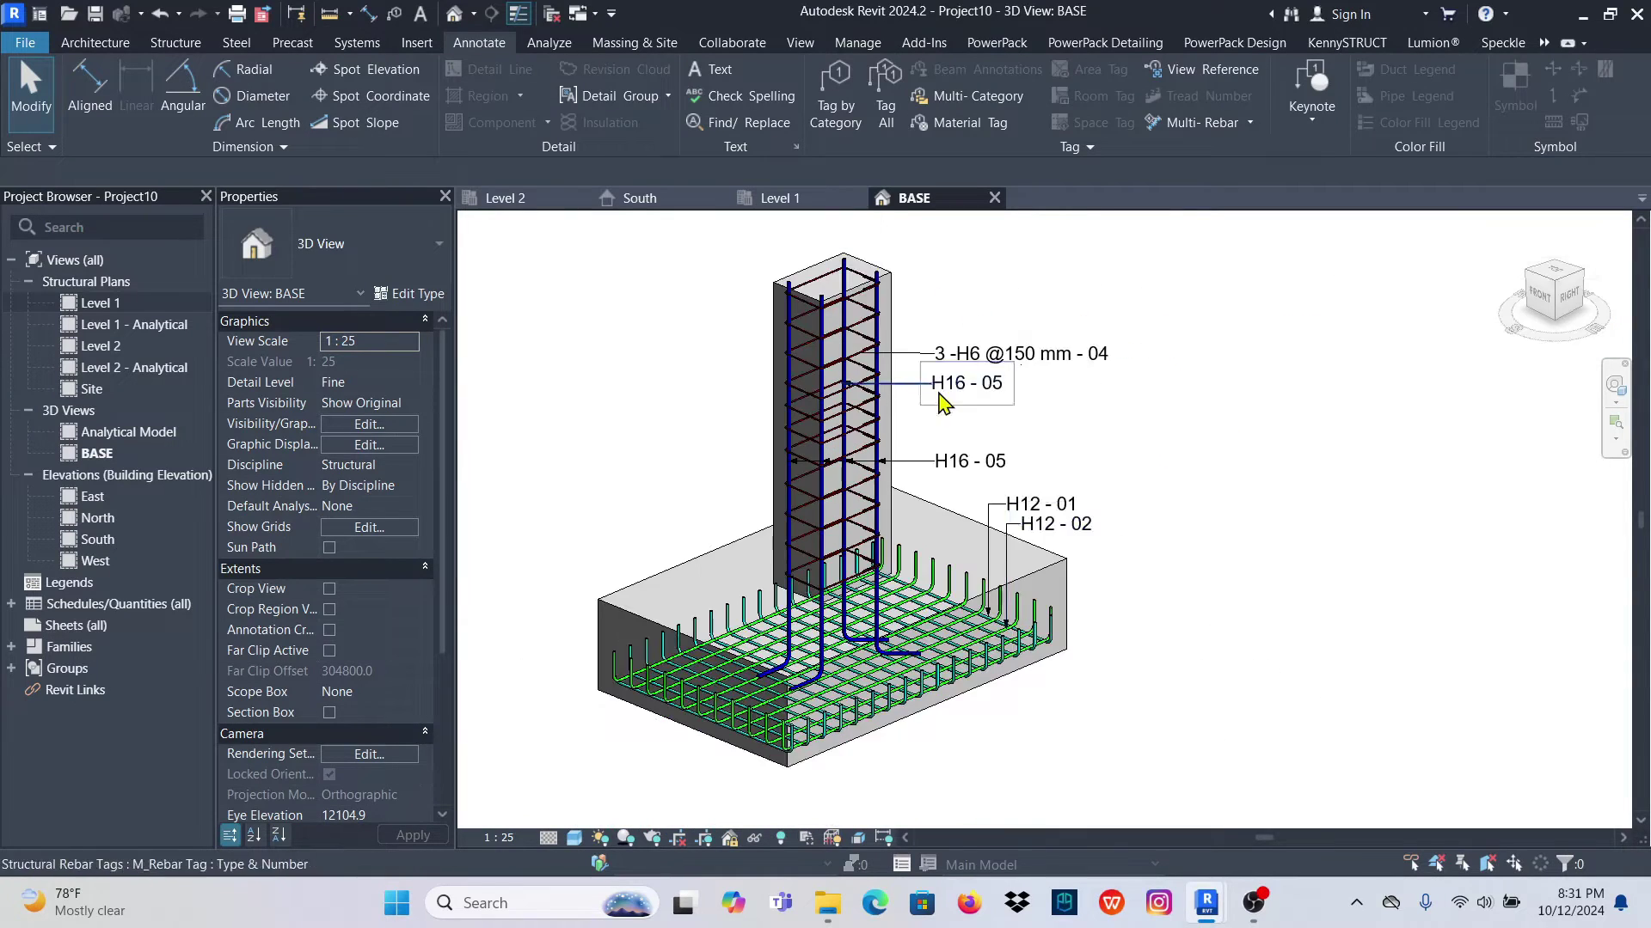
scroll(1109, 589, down, 2)
scroll(1087, 656, up, 2)
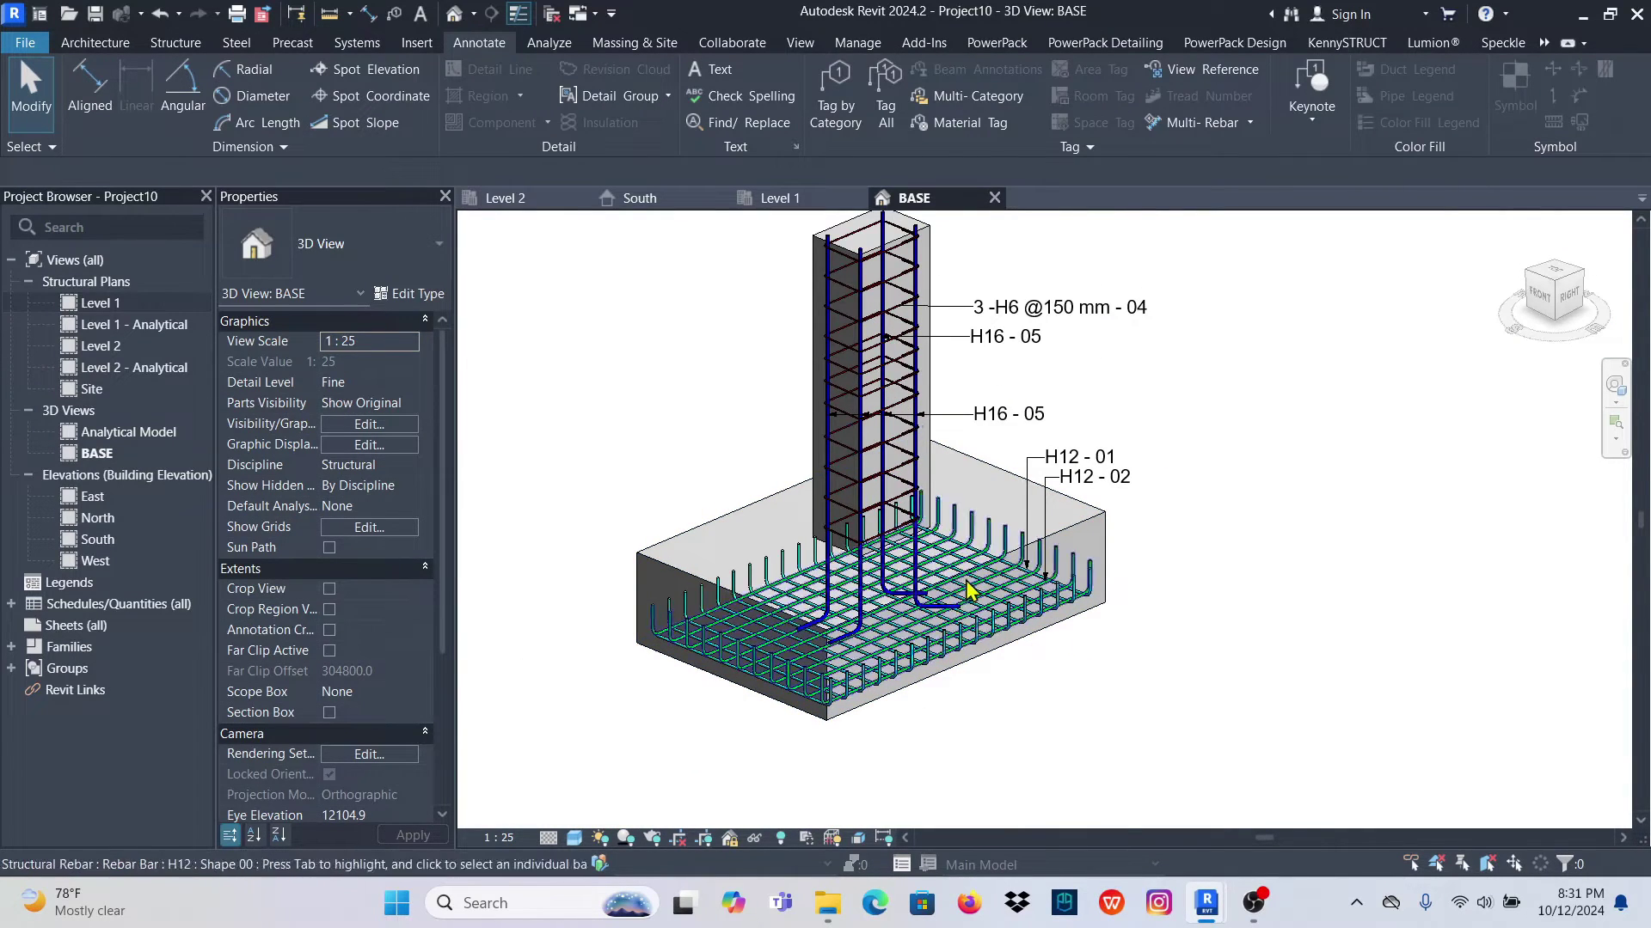
Tag the rectangular footing by category with an attached-end leader, placing the size text just beyond the footing's side face
click(835, 99)
scroll(1116, 619, up, 3)
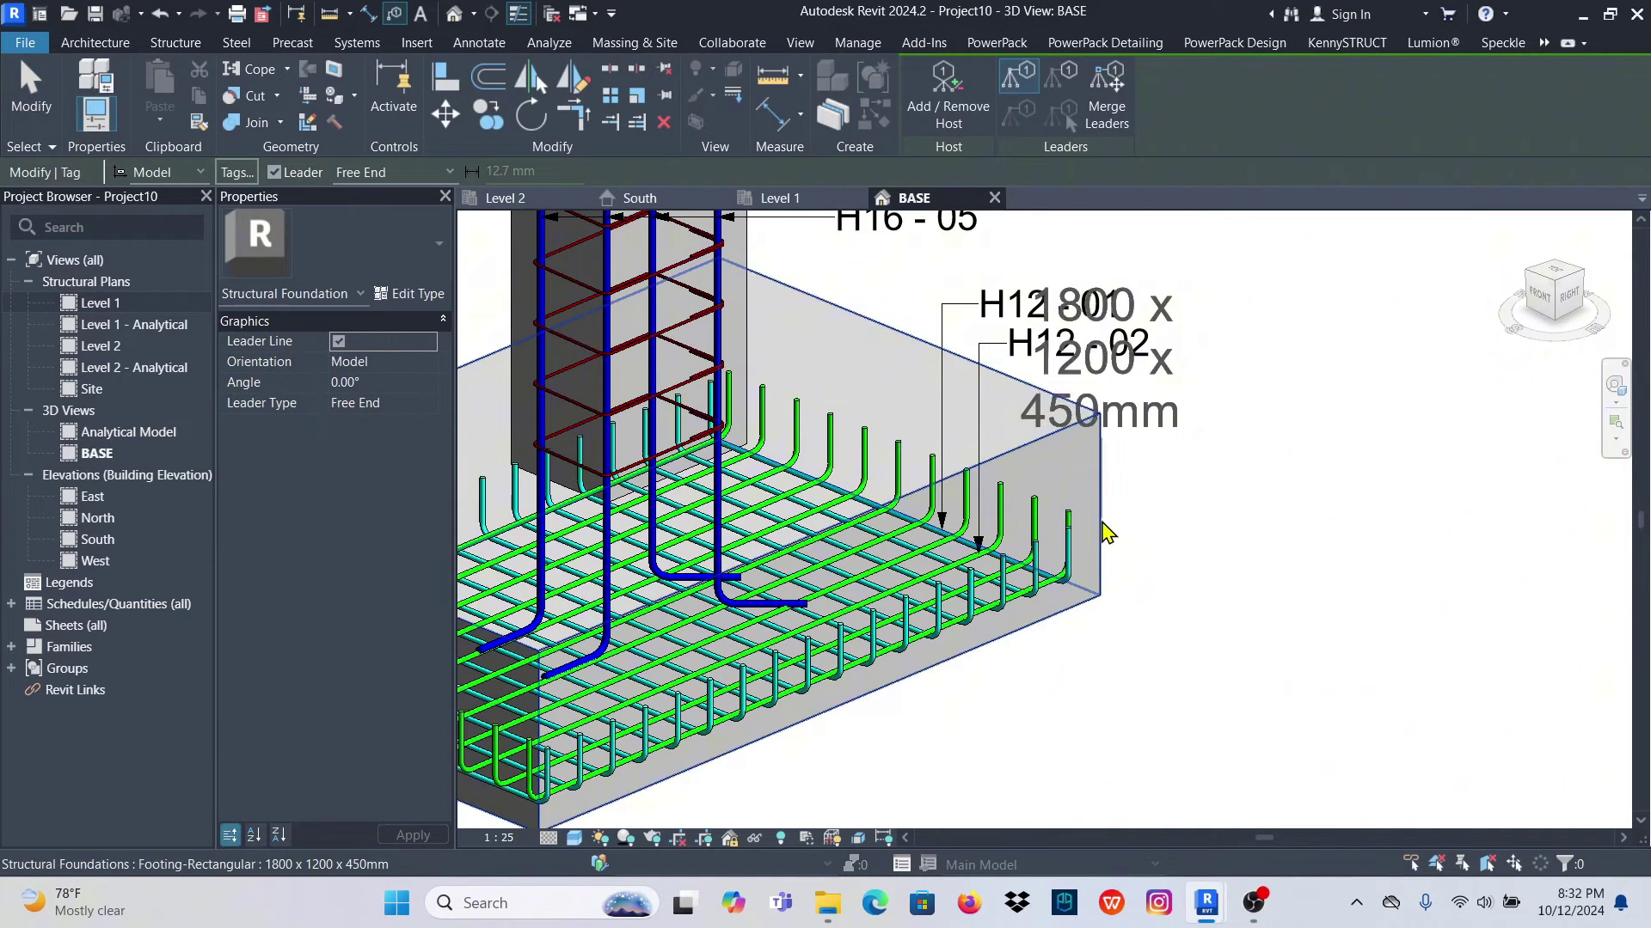
click(426, 172)
click(378, 212)
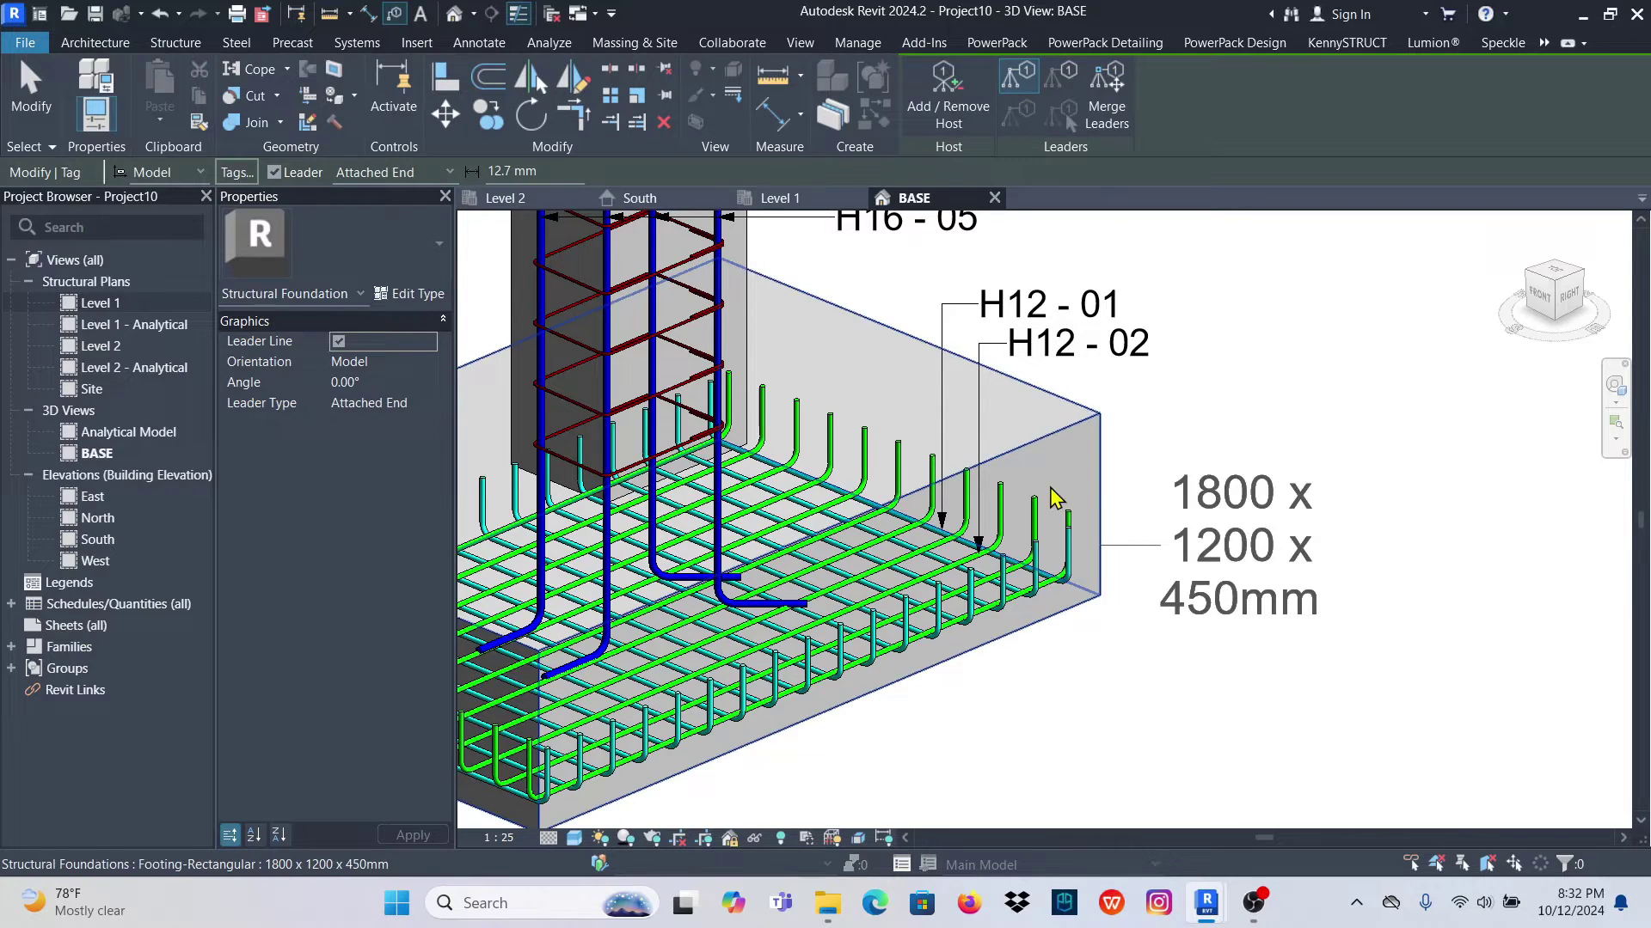
click(1129, 516)
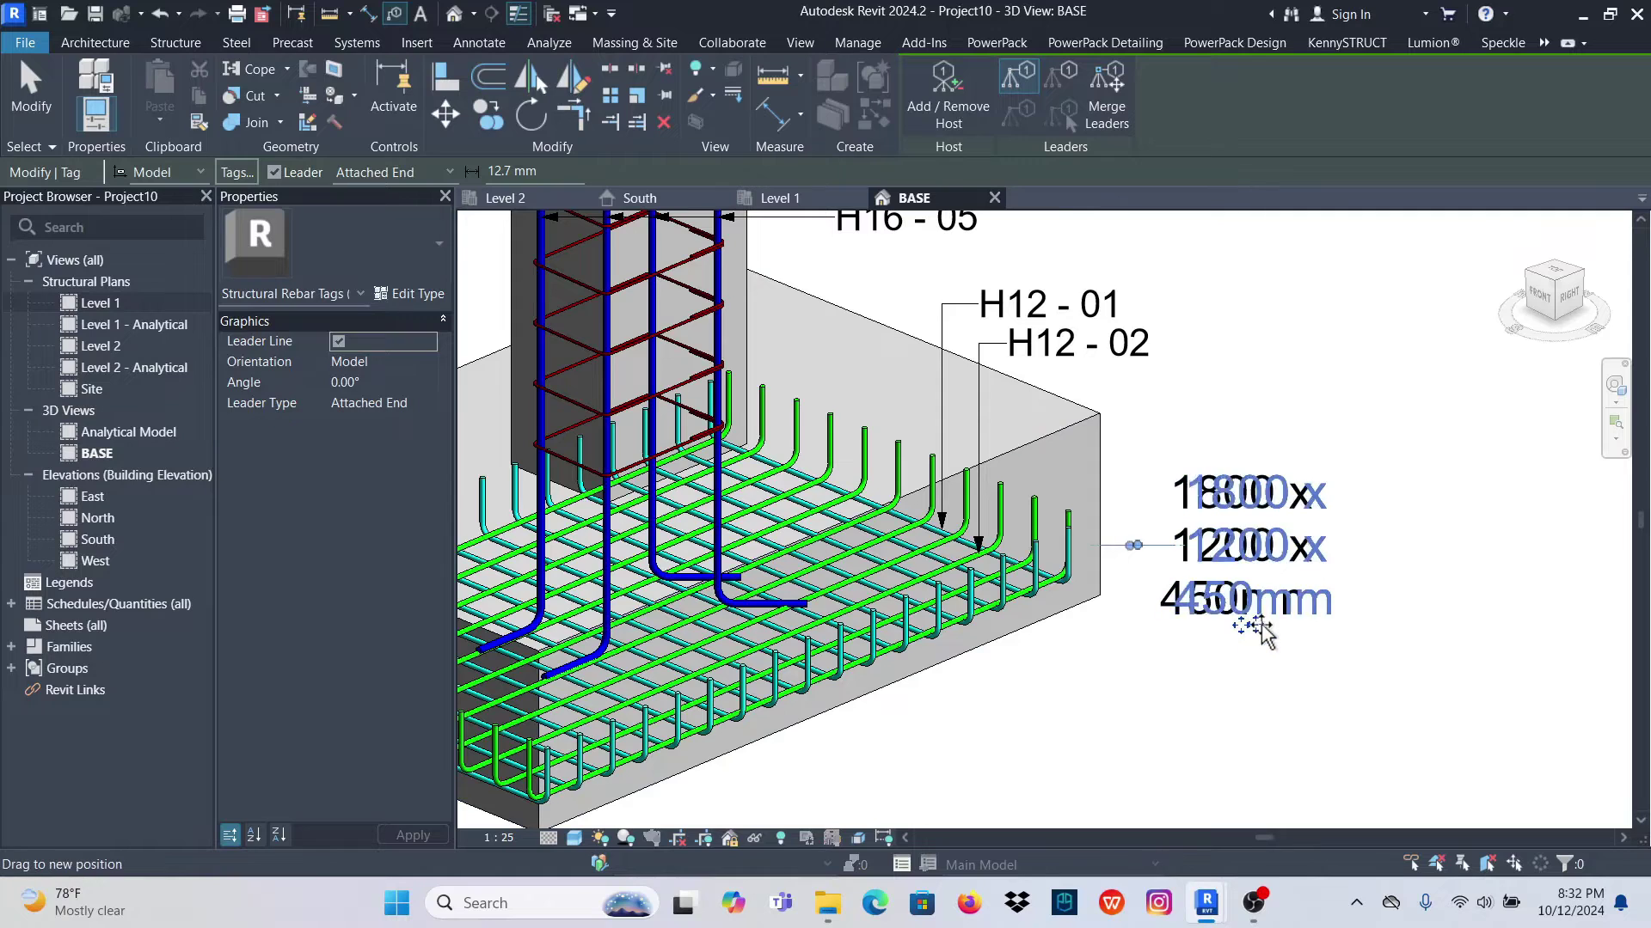
scroll(989, 533, down, 2)
right_click(1252, 356)
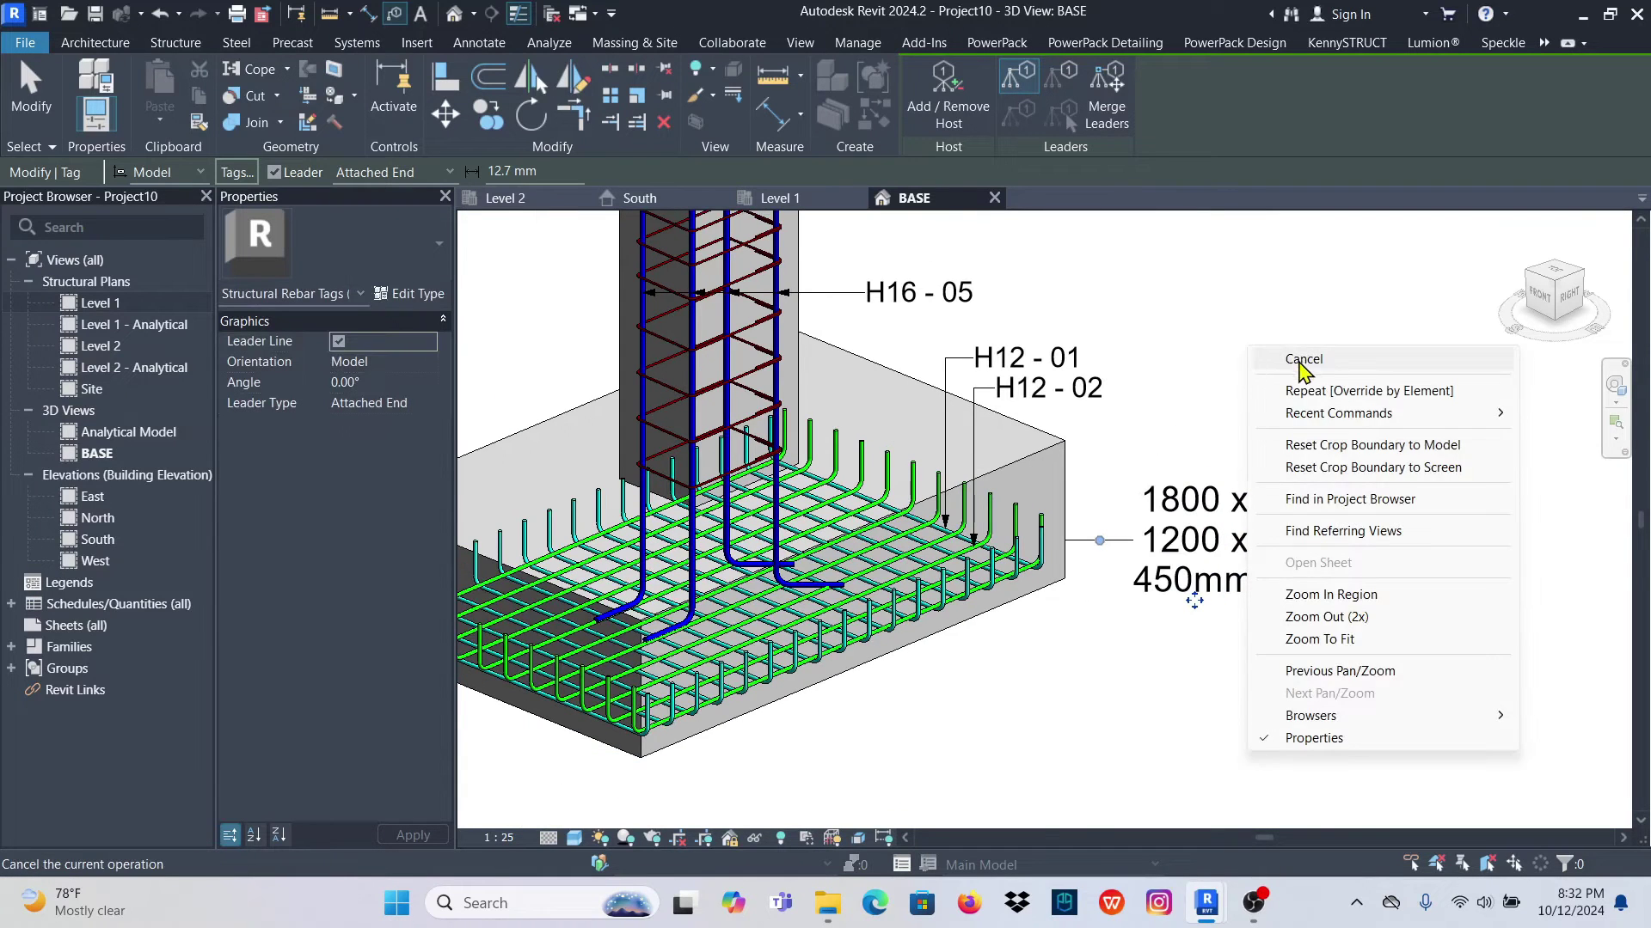
click(1307, 356)
click(1195, 559)
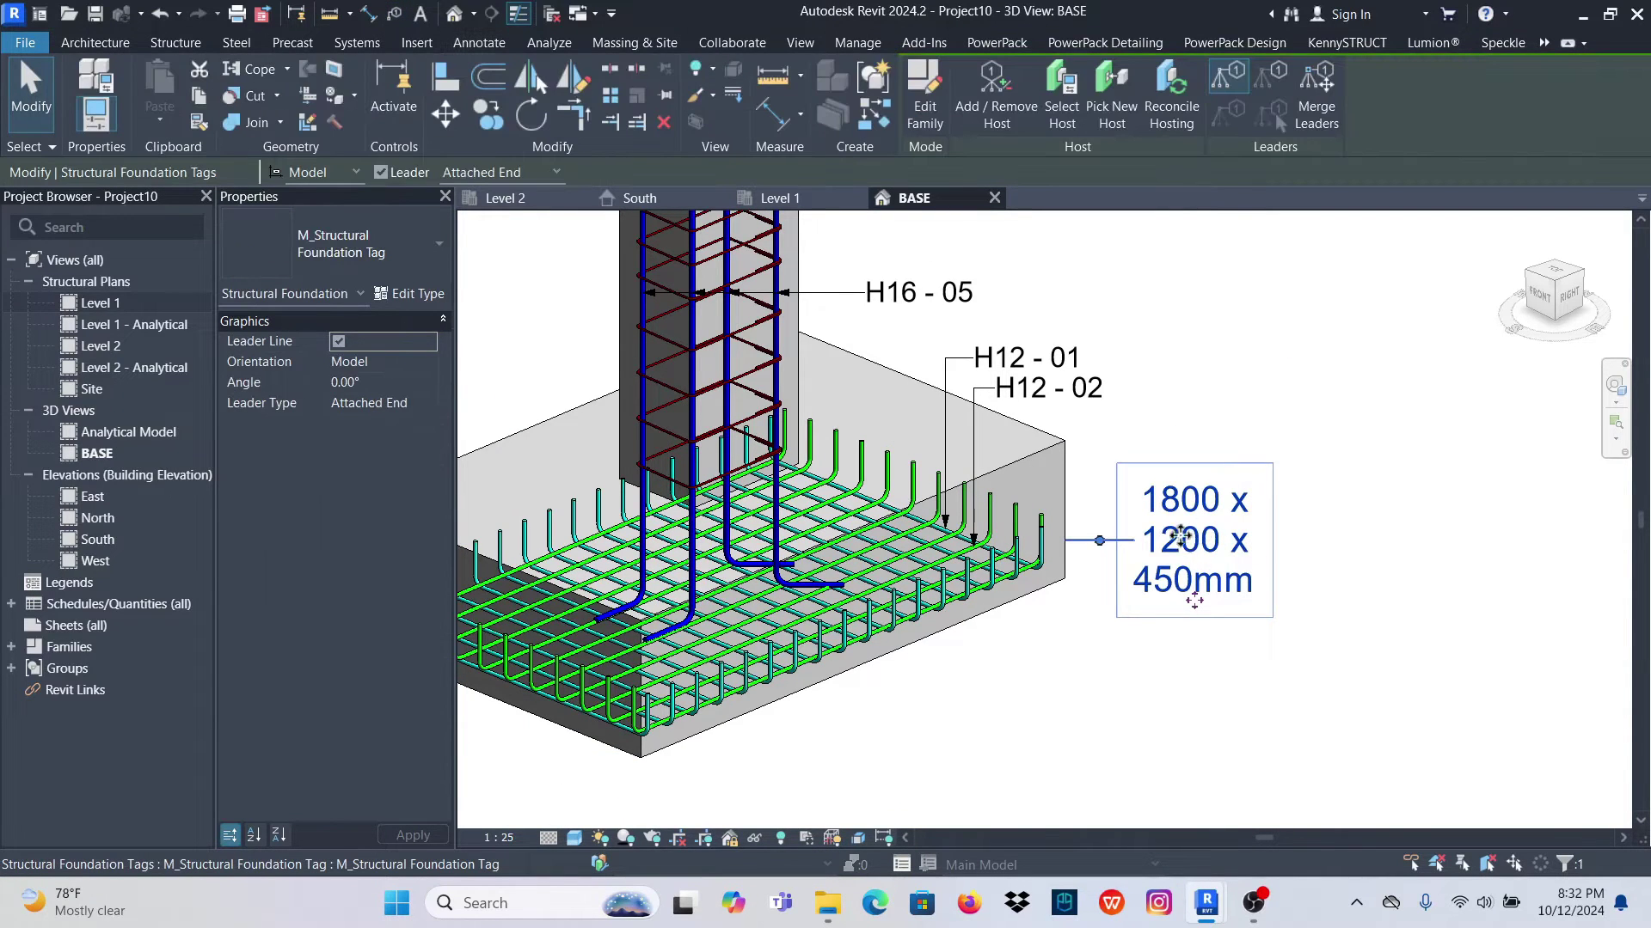
scroll(1257, 518, down, 2)
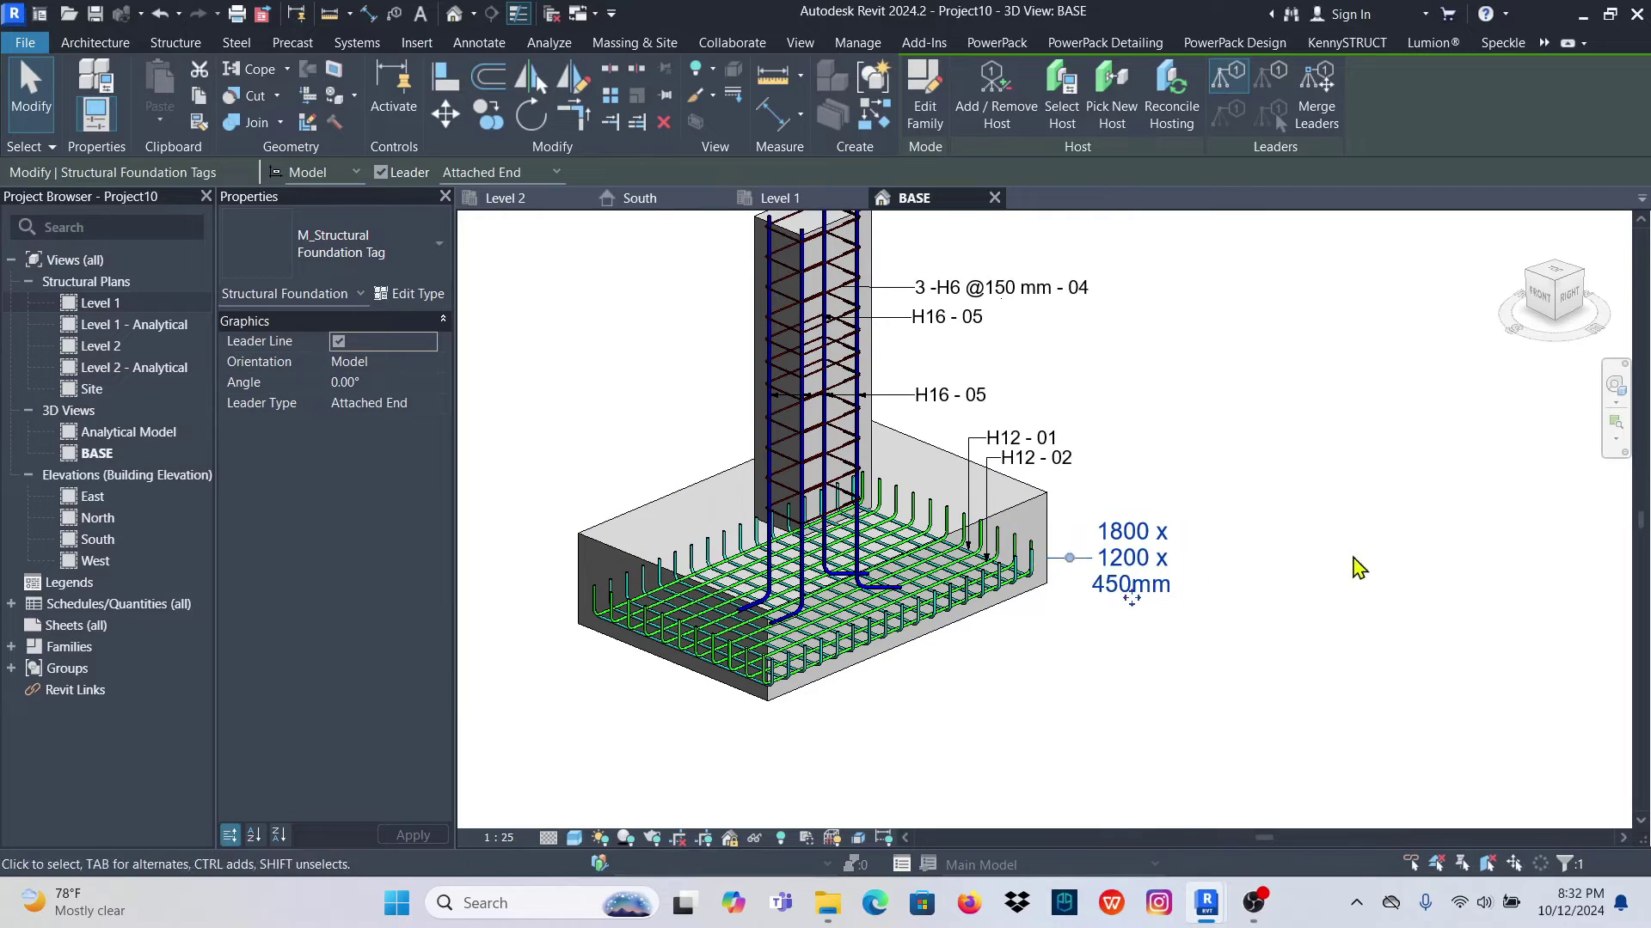
Open the structural foundation tag family for editing and widen its label so the footing size fits on one line
click(933, 110)
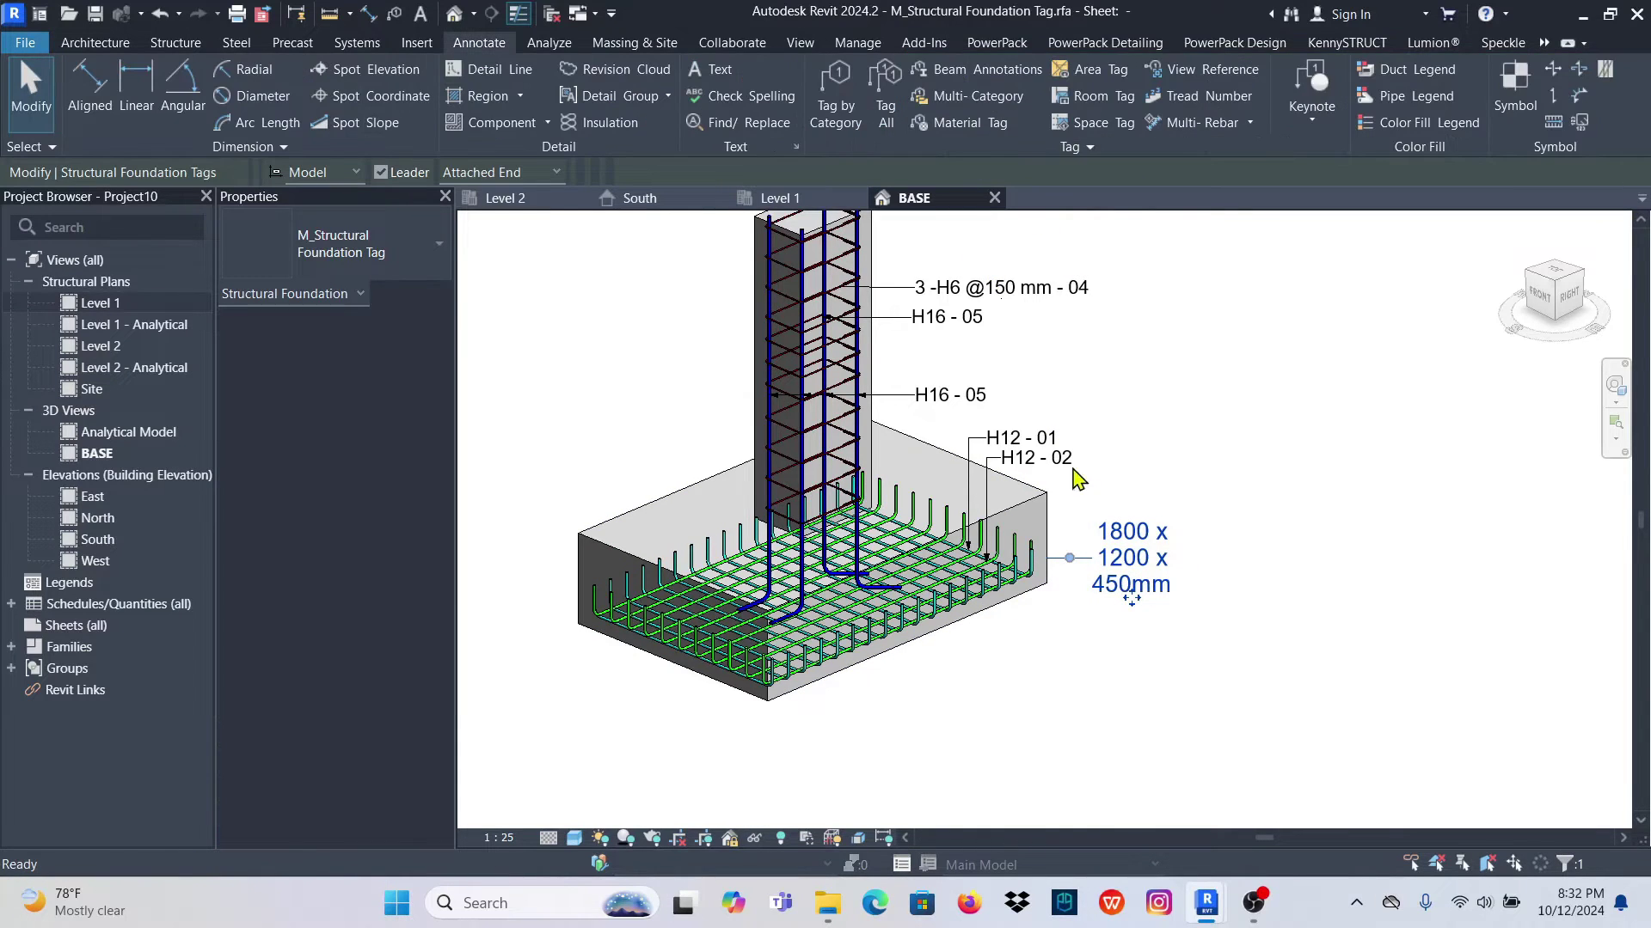
click(1109, 537)
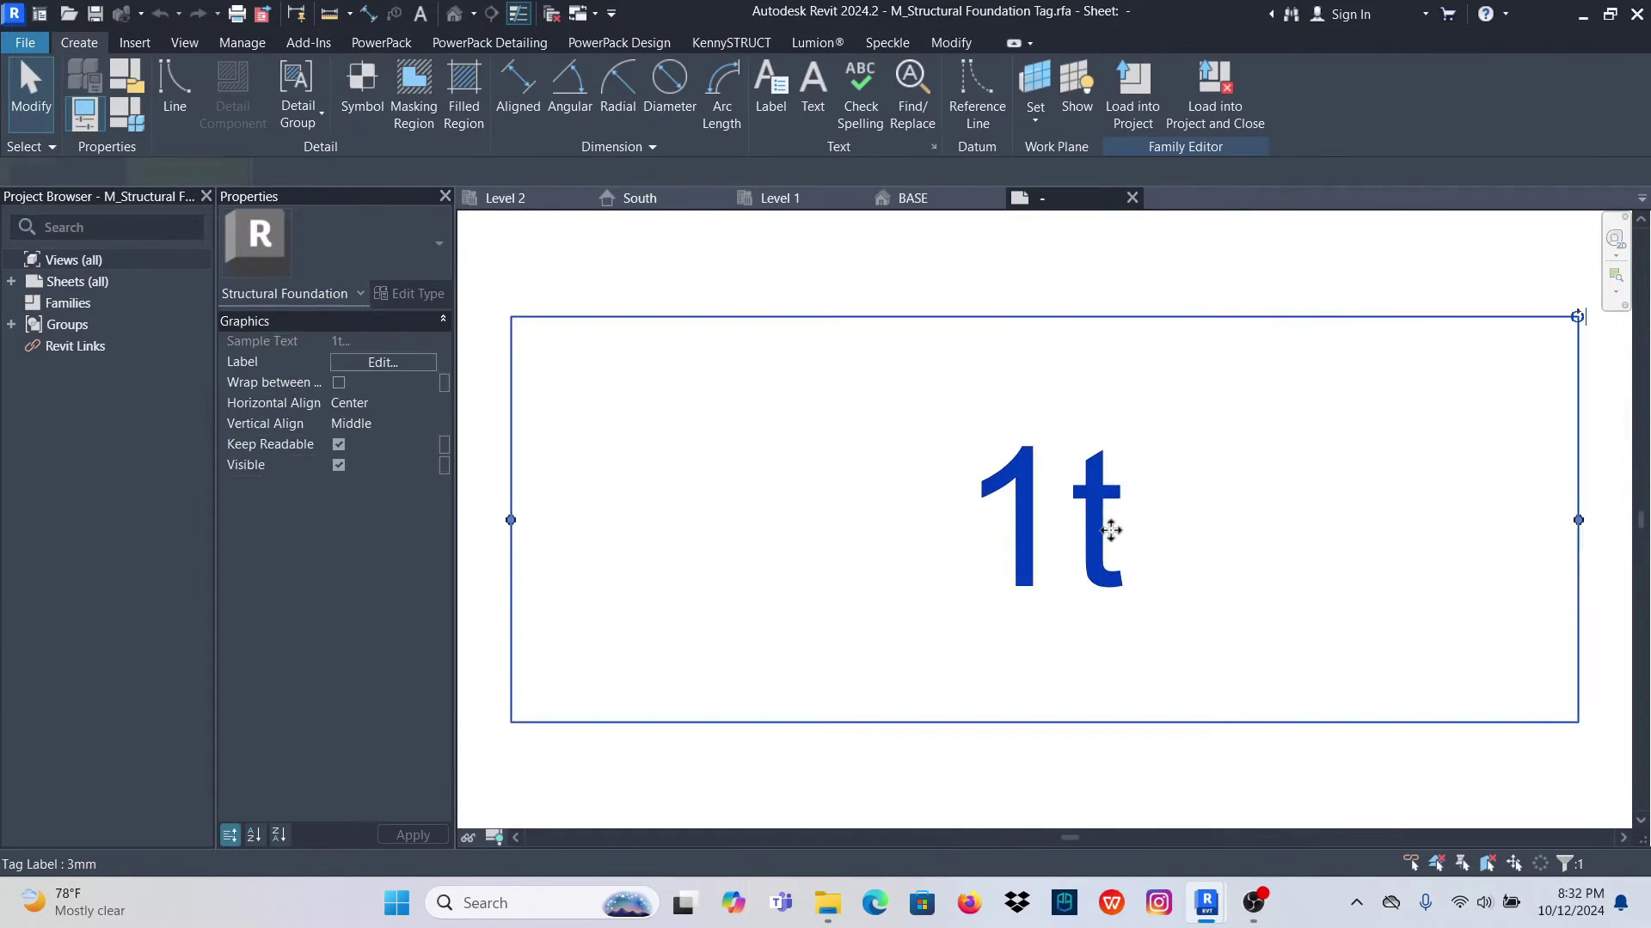
scroll(1105, 527, down, 4)
drag(1061, 497, 1391, 530)
Load the tag family back, overwriting the existing version and its parameter values, and move the footing tag clear of the footing
click(939, 110)
click(883, 463)
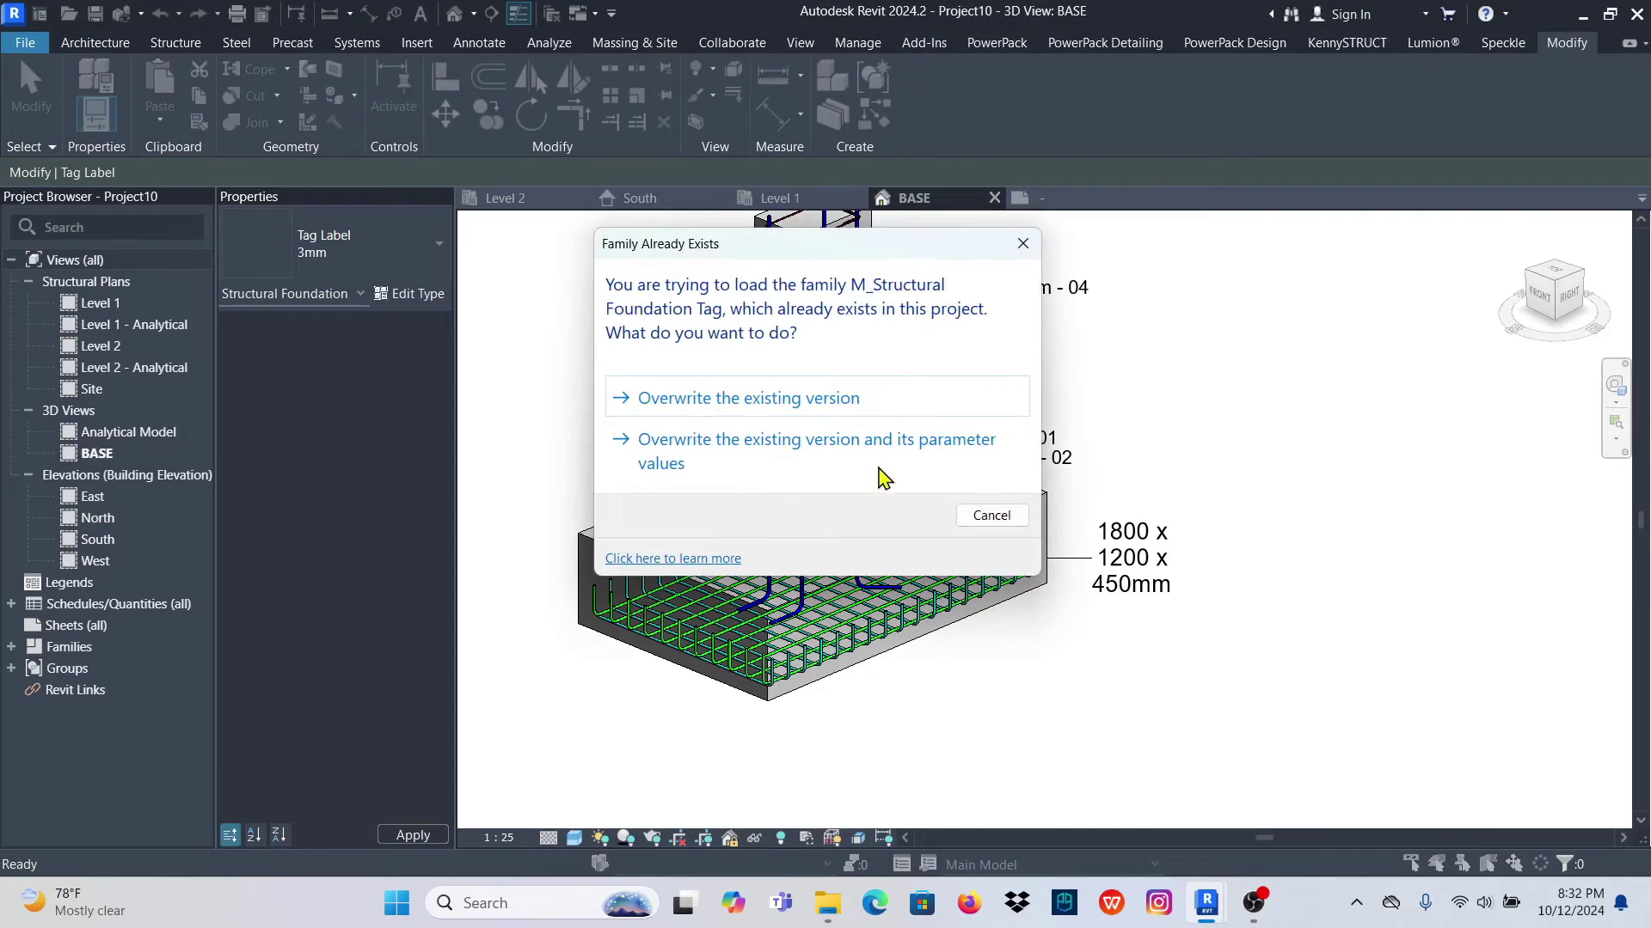
click(885, 472)
click(1179, 582)
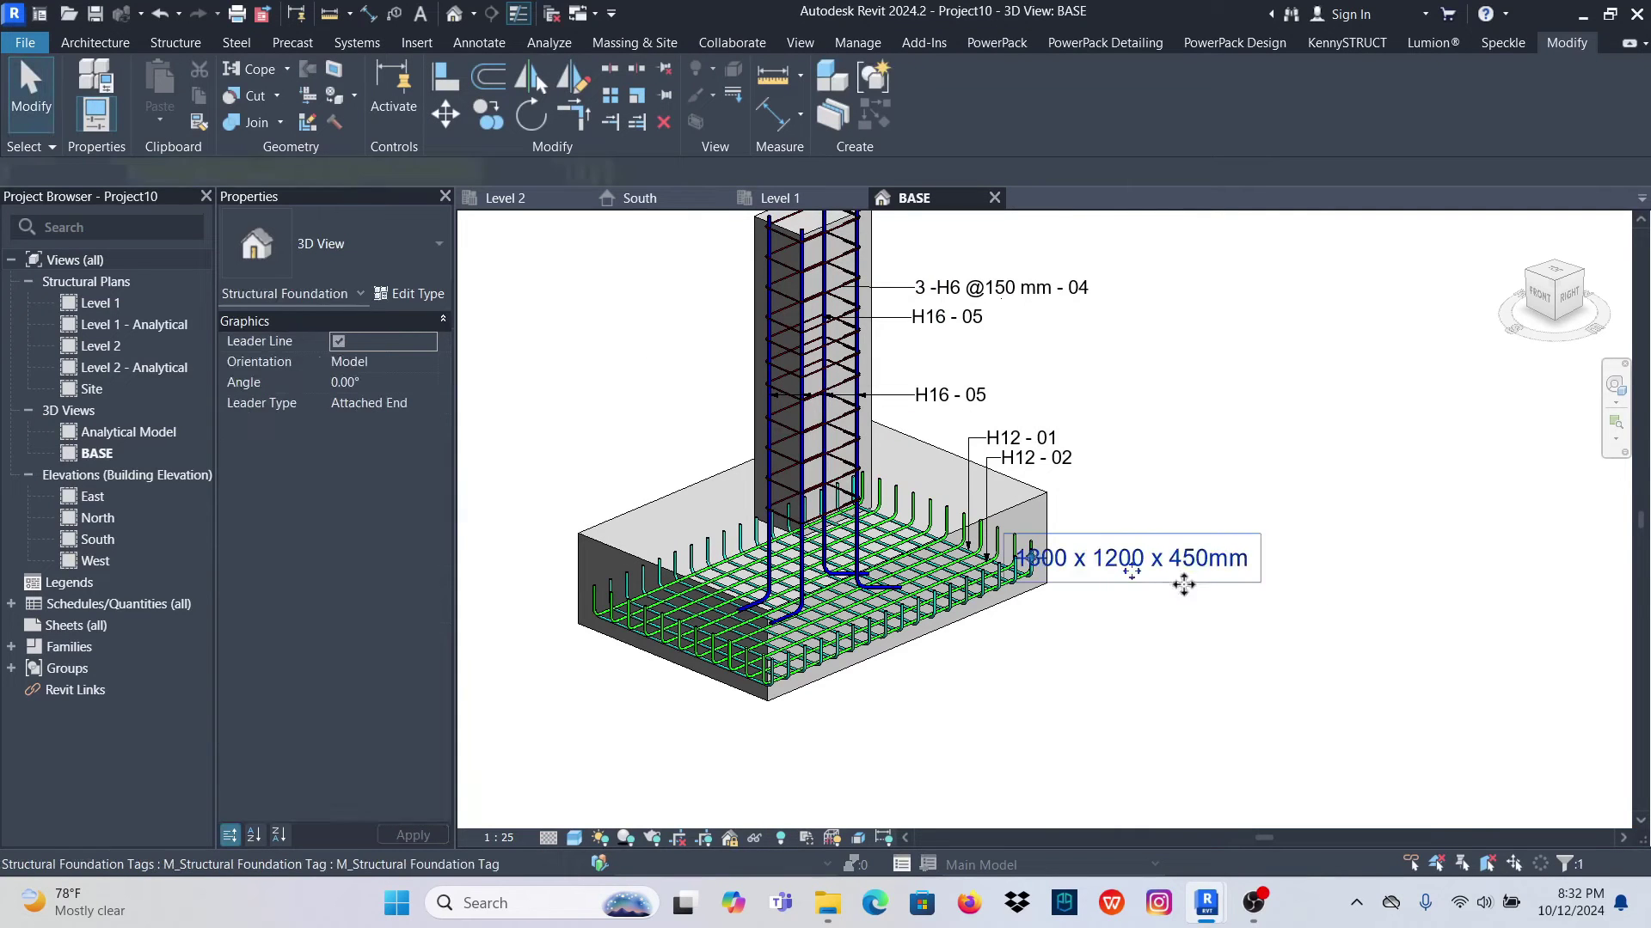
drag(1134, 582, 1208, 615)
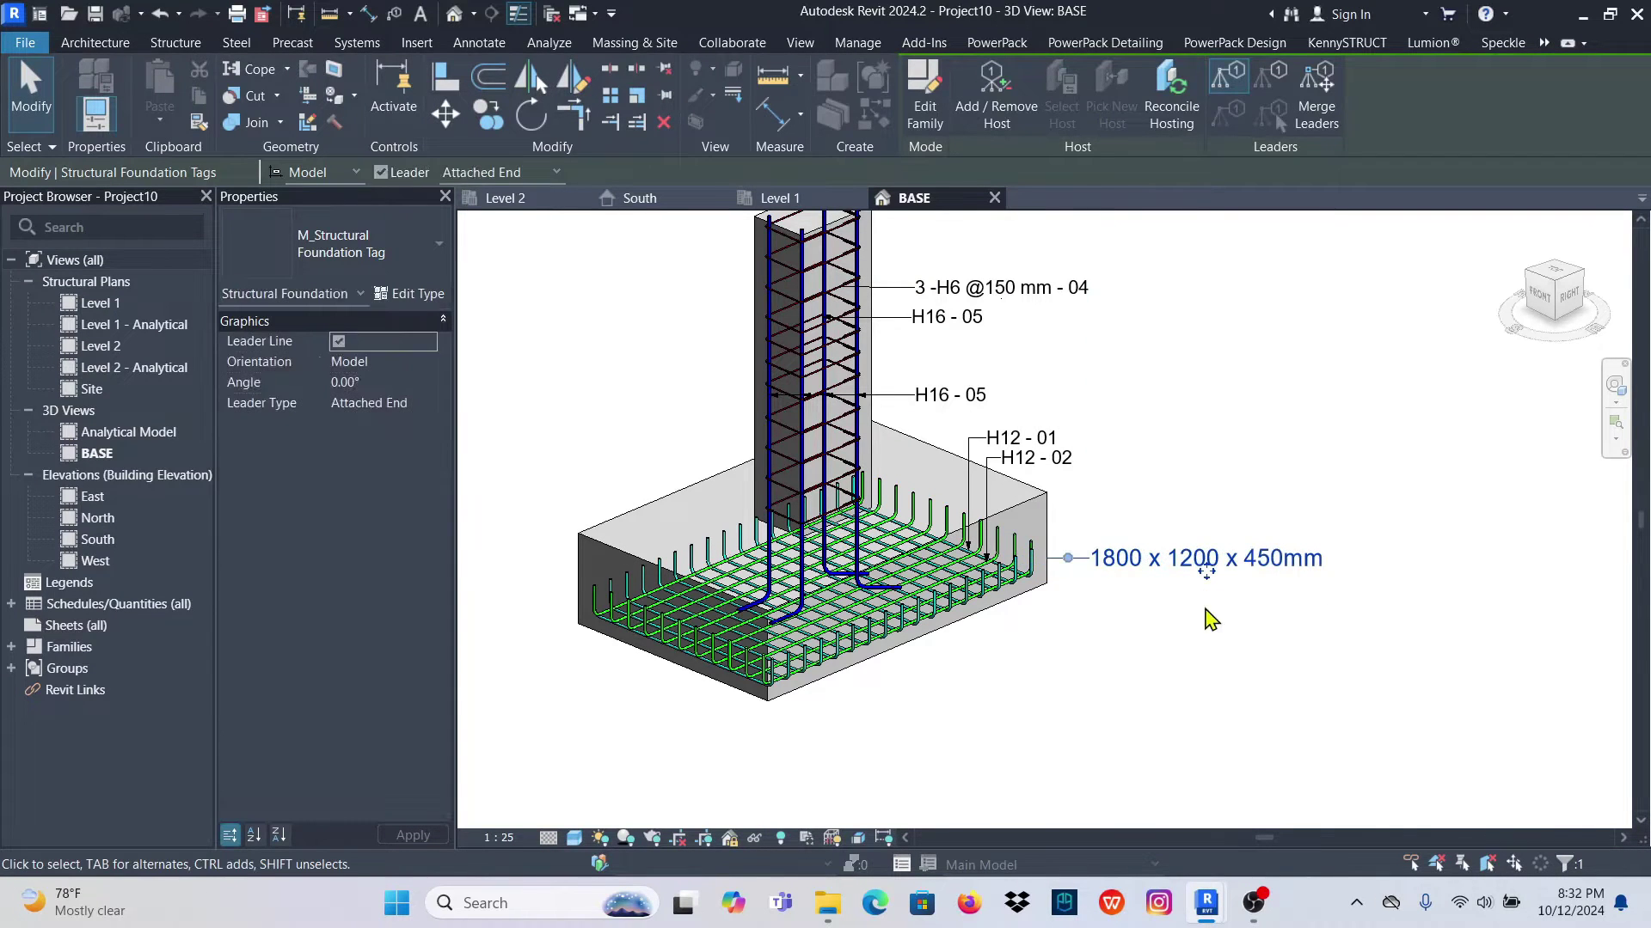
click(1212, 663)
Set the structural foundation tag type's leader arrowhead to Arrow Filled 30 Degree
click(1152, 561)
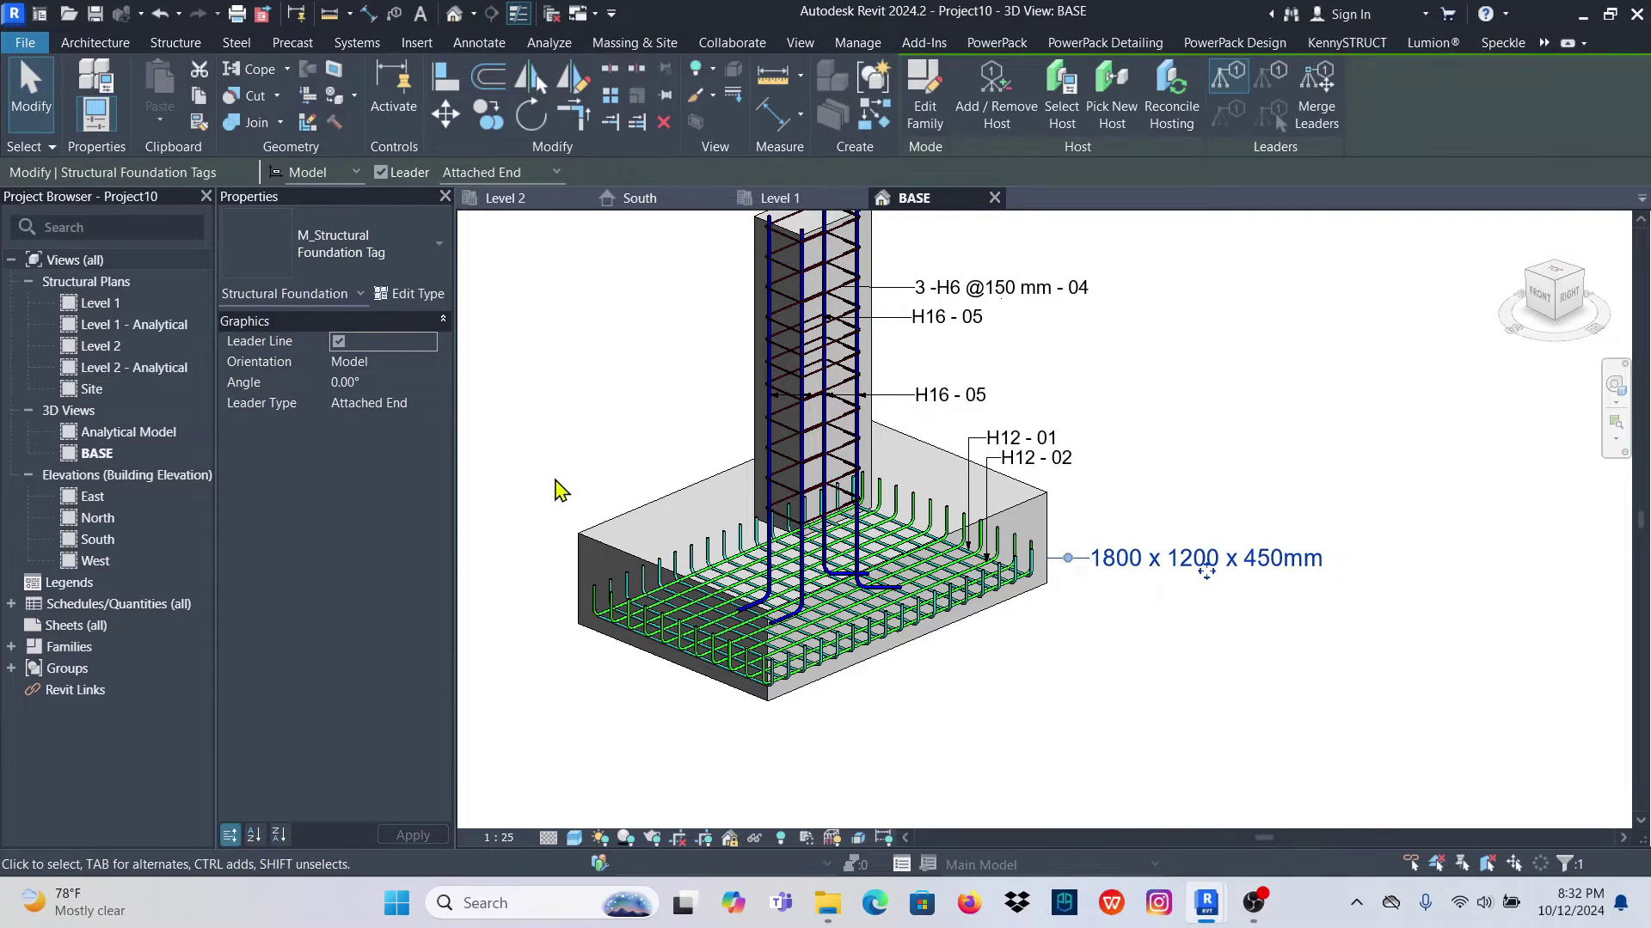
click(413, 296)
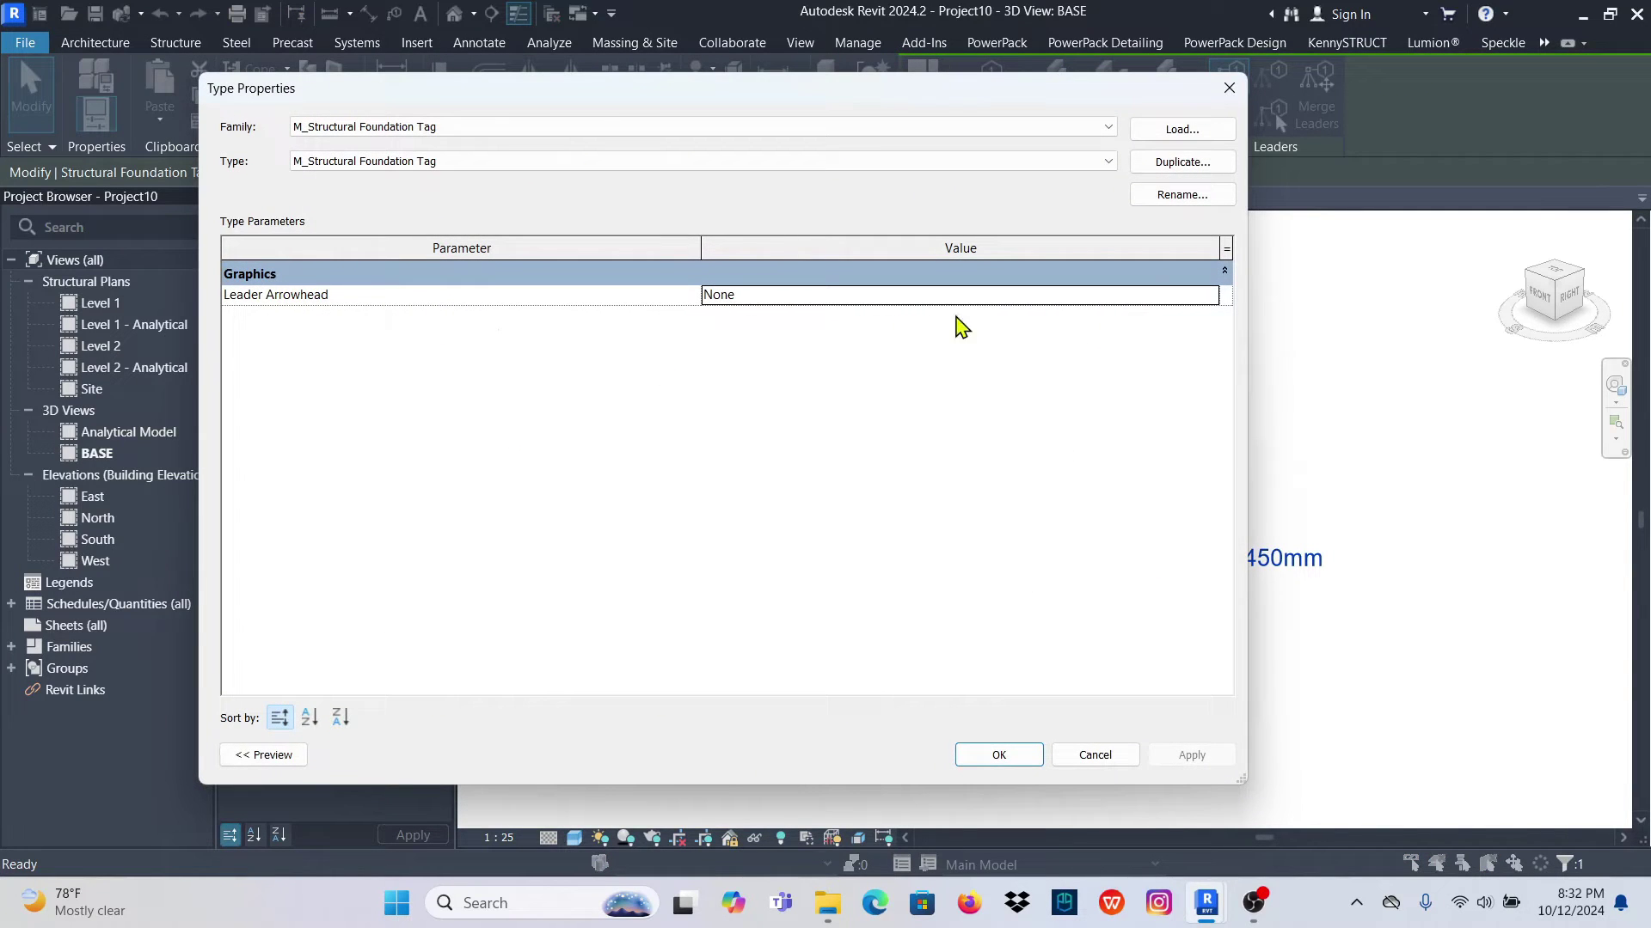
click(1208, 298)
click(774, 401)
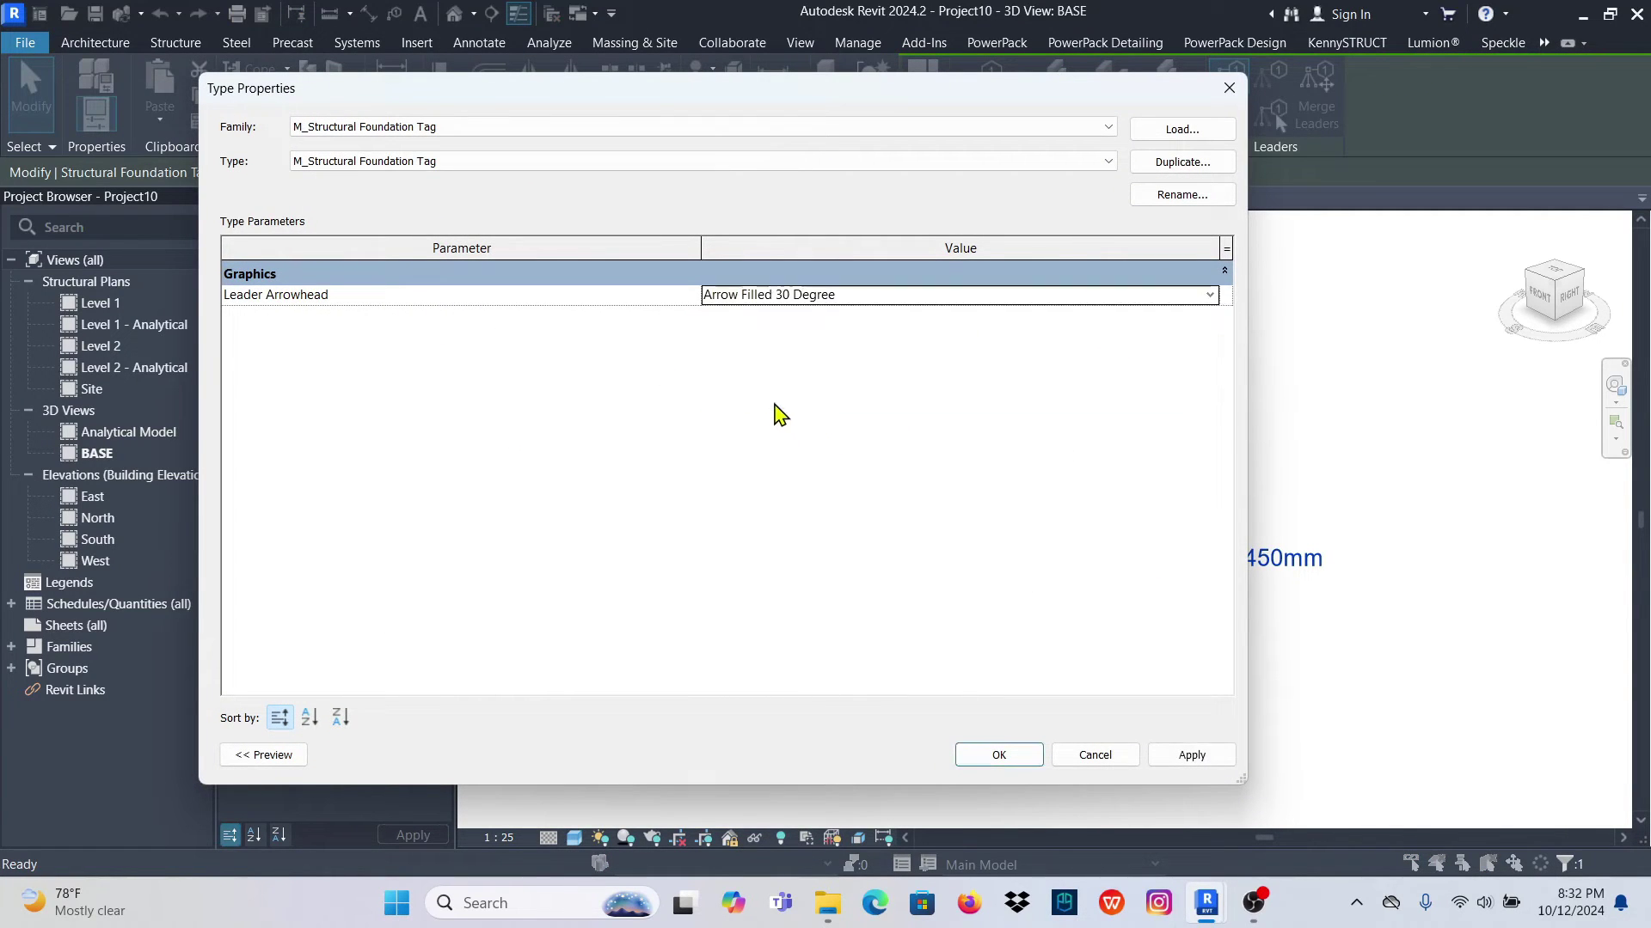
click(1002, 756)
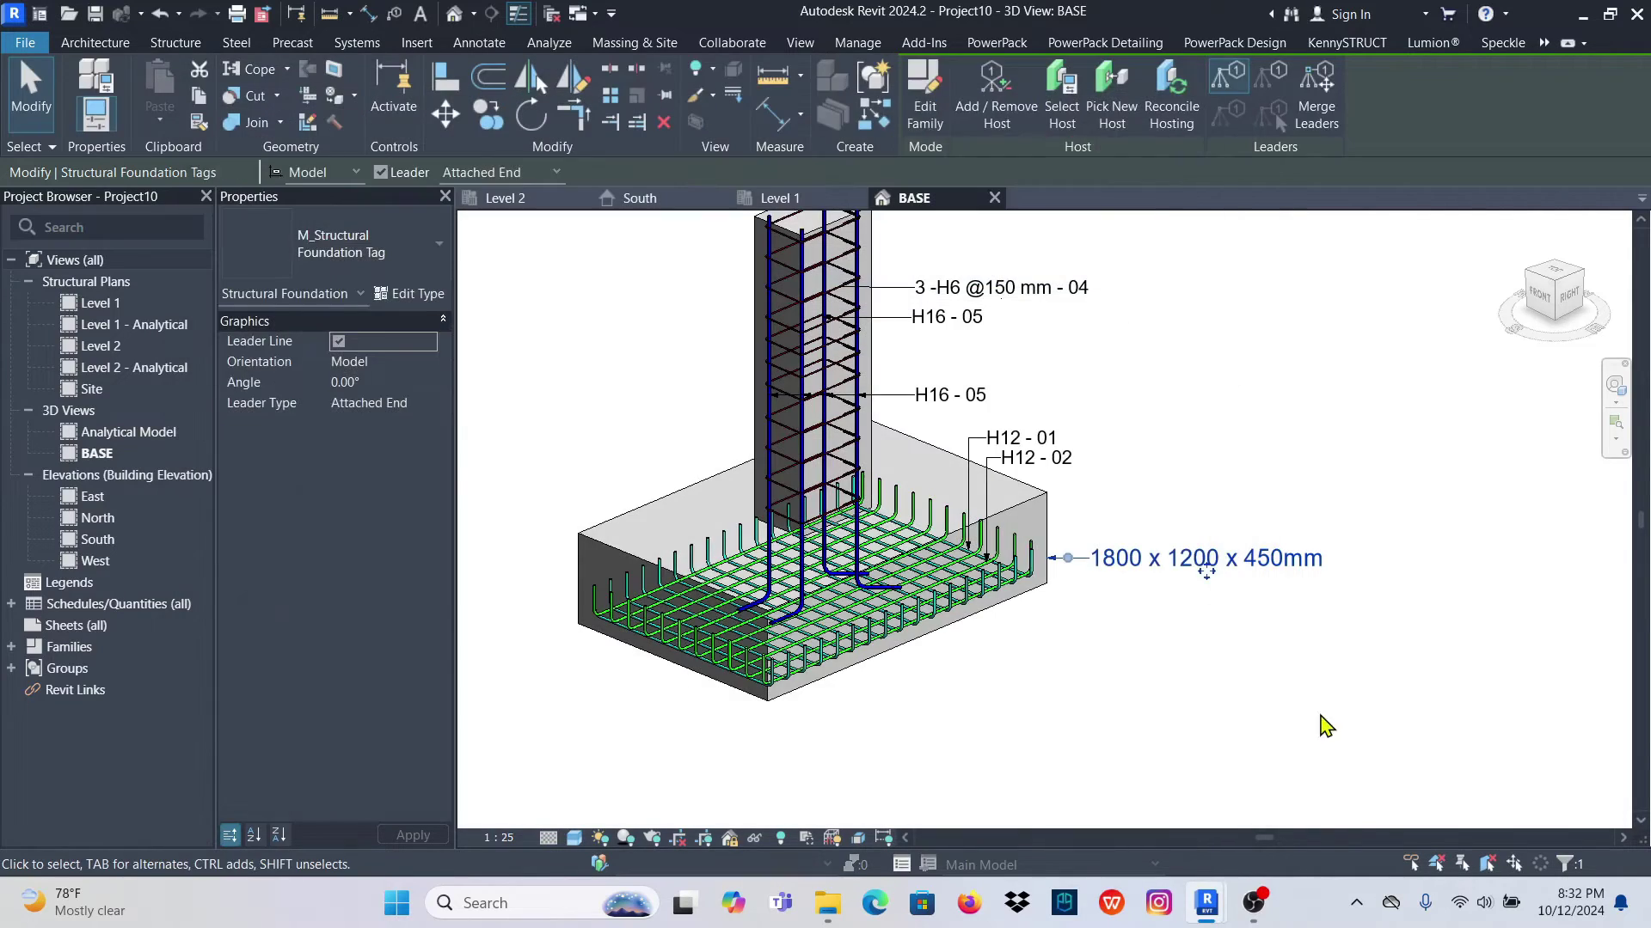
click(1320, 727)
scroll(963, 602, up, 5)
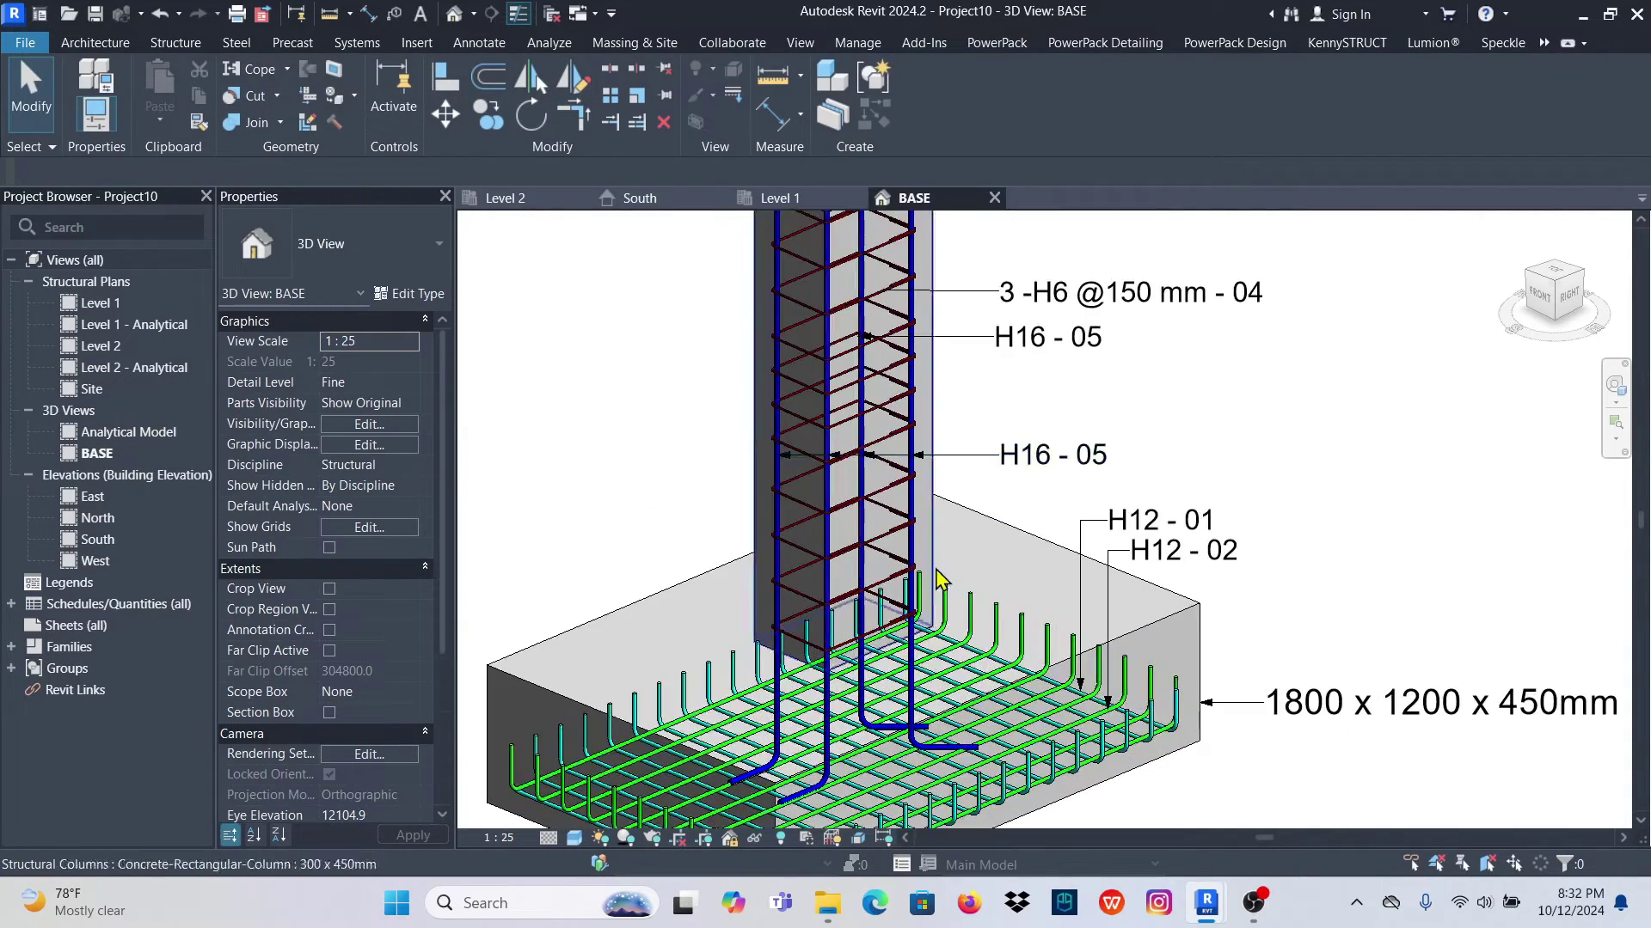
scroll(1117, 597, down, 3)
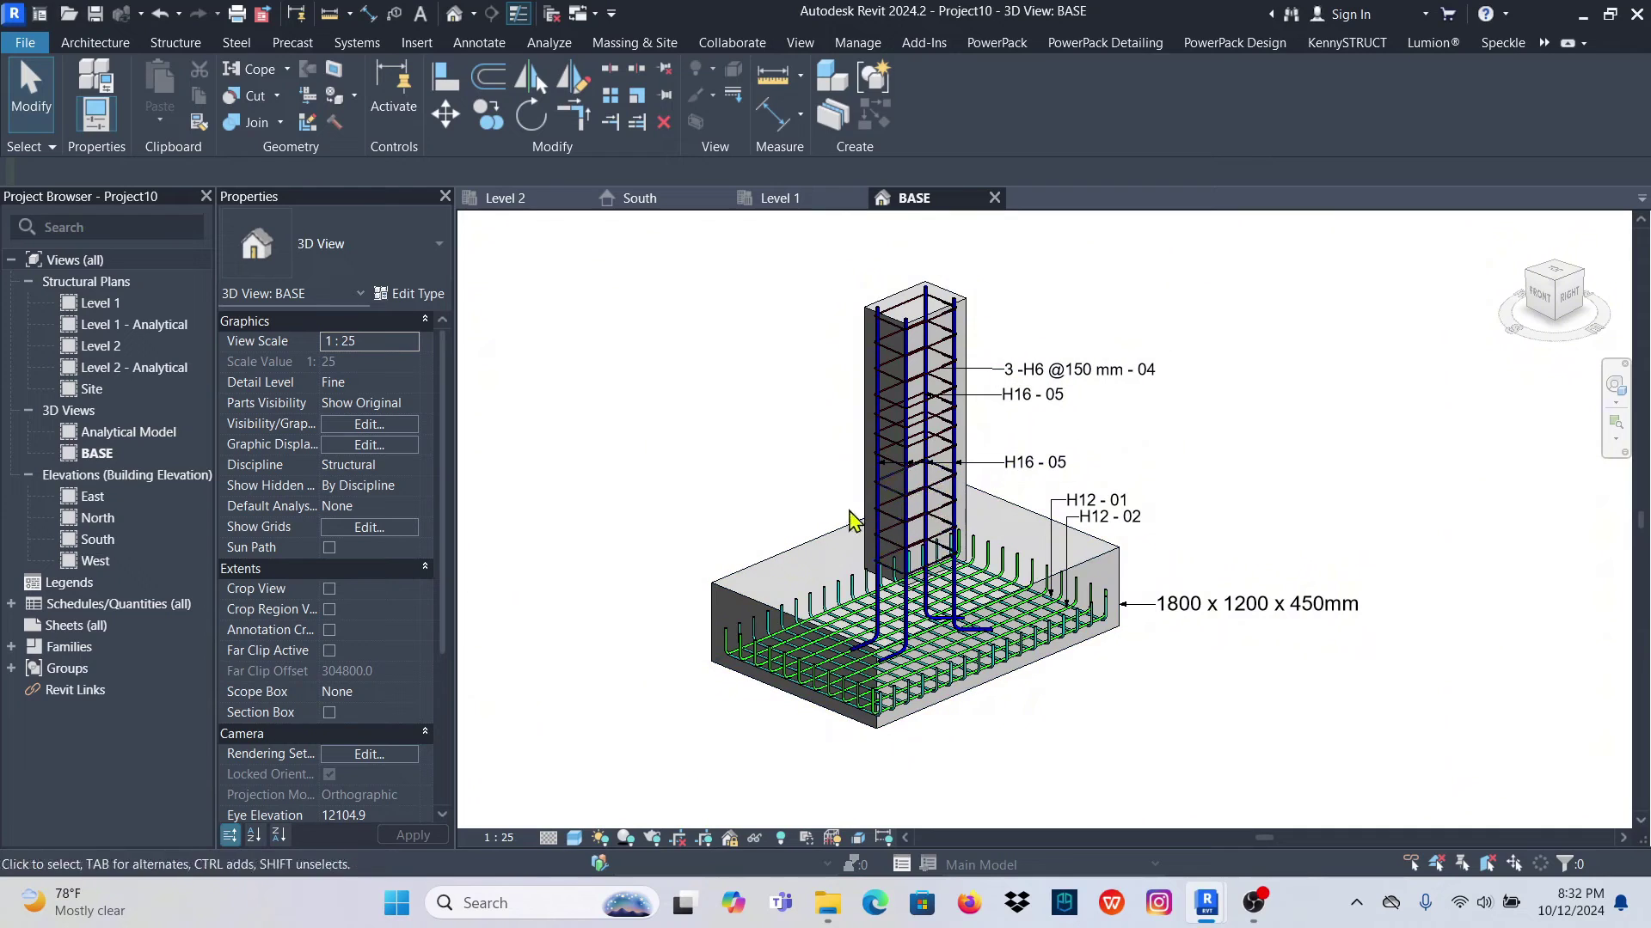
Set the work plane by picking the column's top face
click(479, 42)
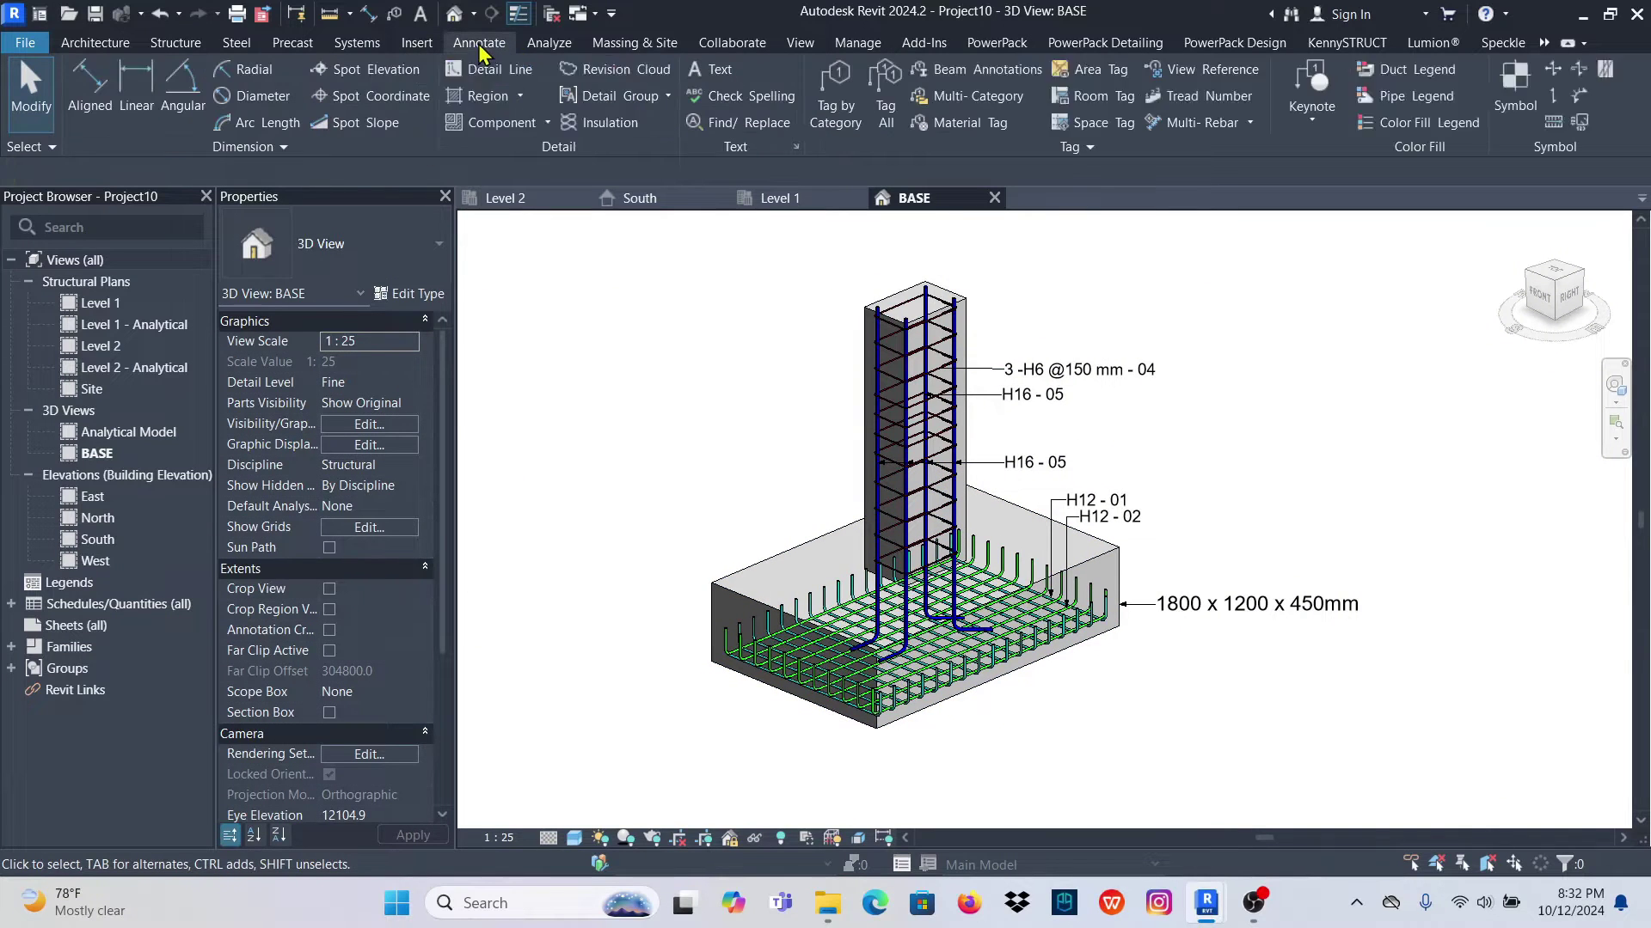
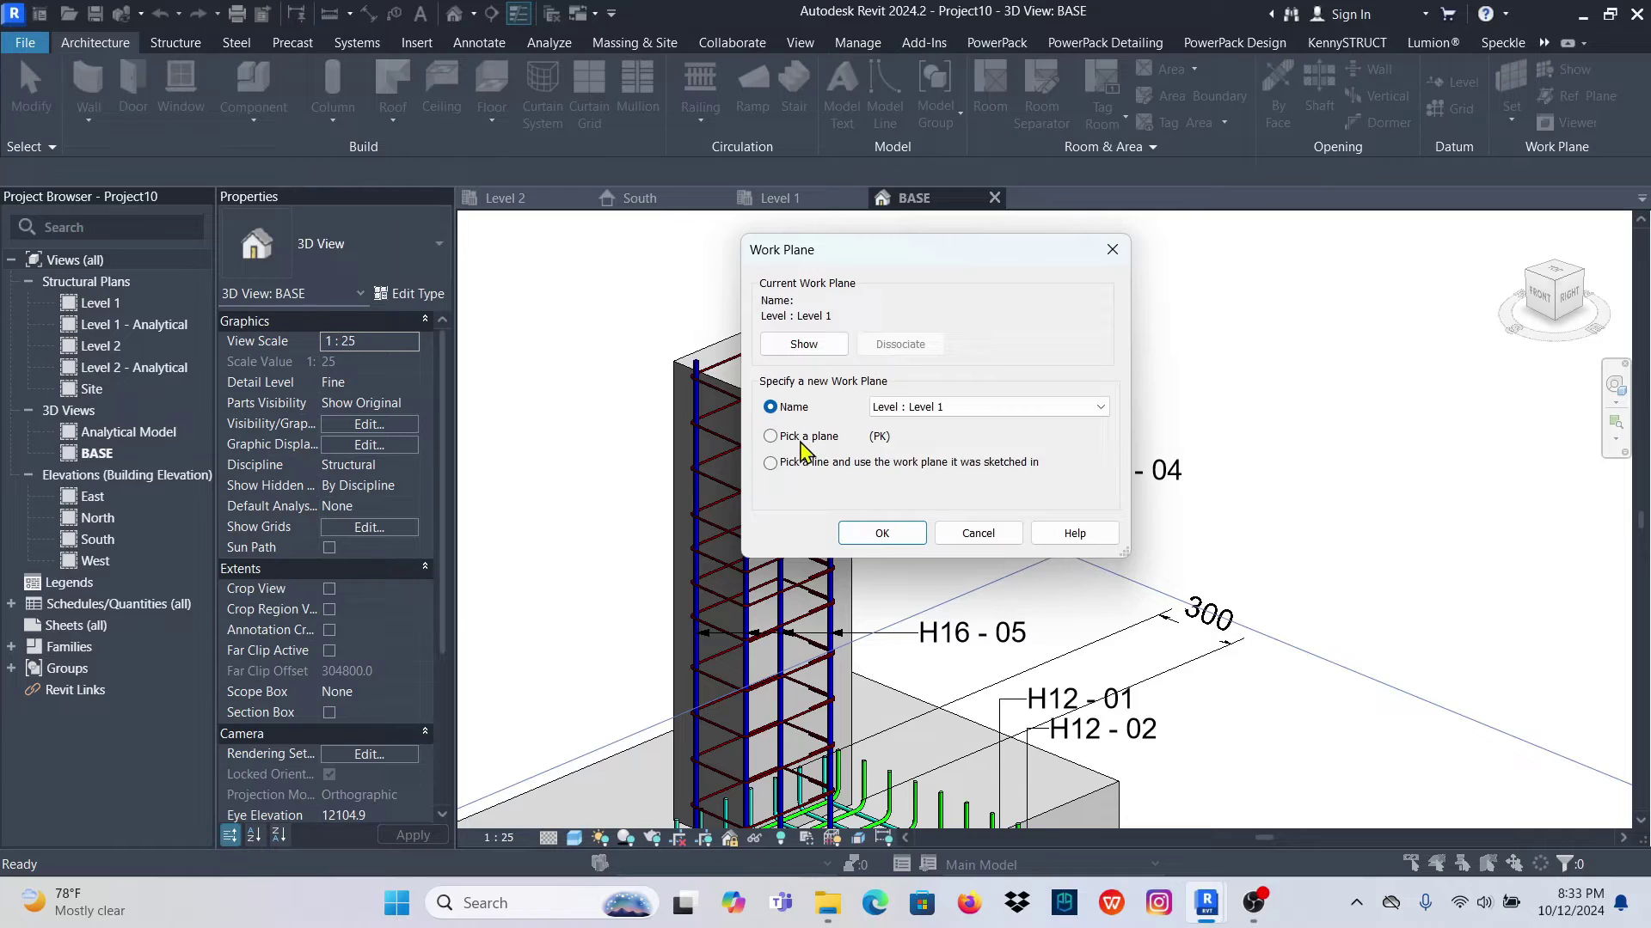
click(882, 533)
scroll(775, 529, up, 4)
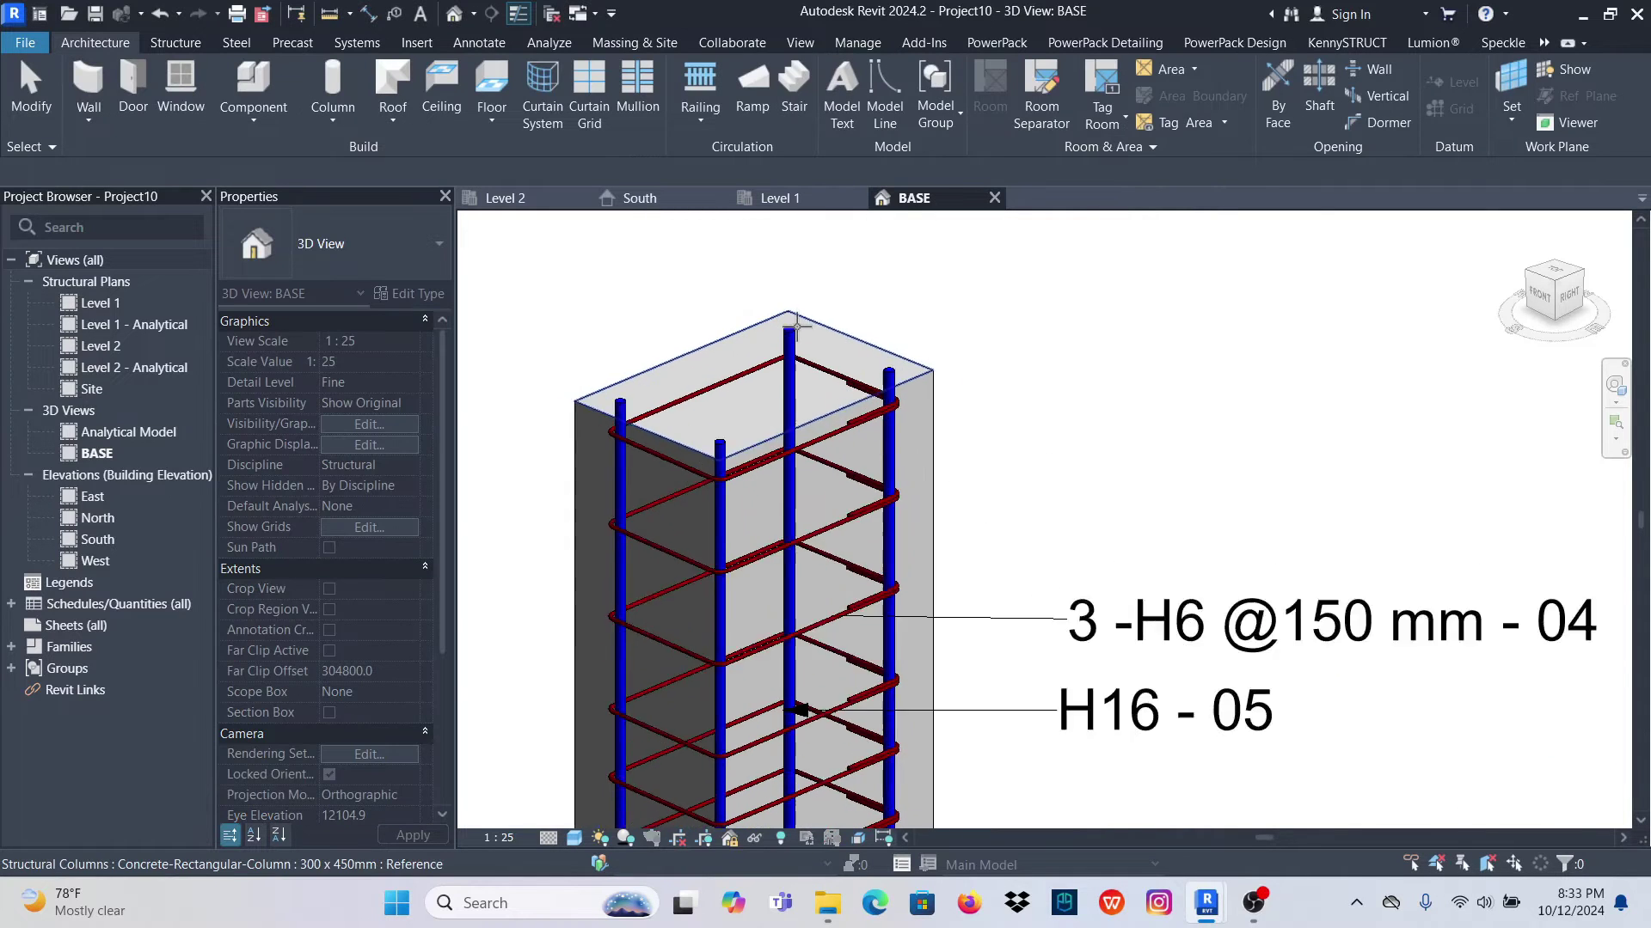
scroll(1043, 332, down, 3)
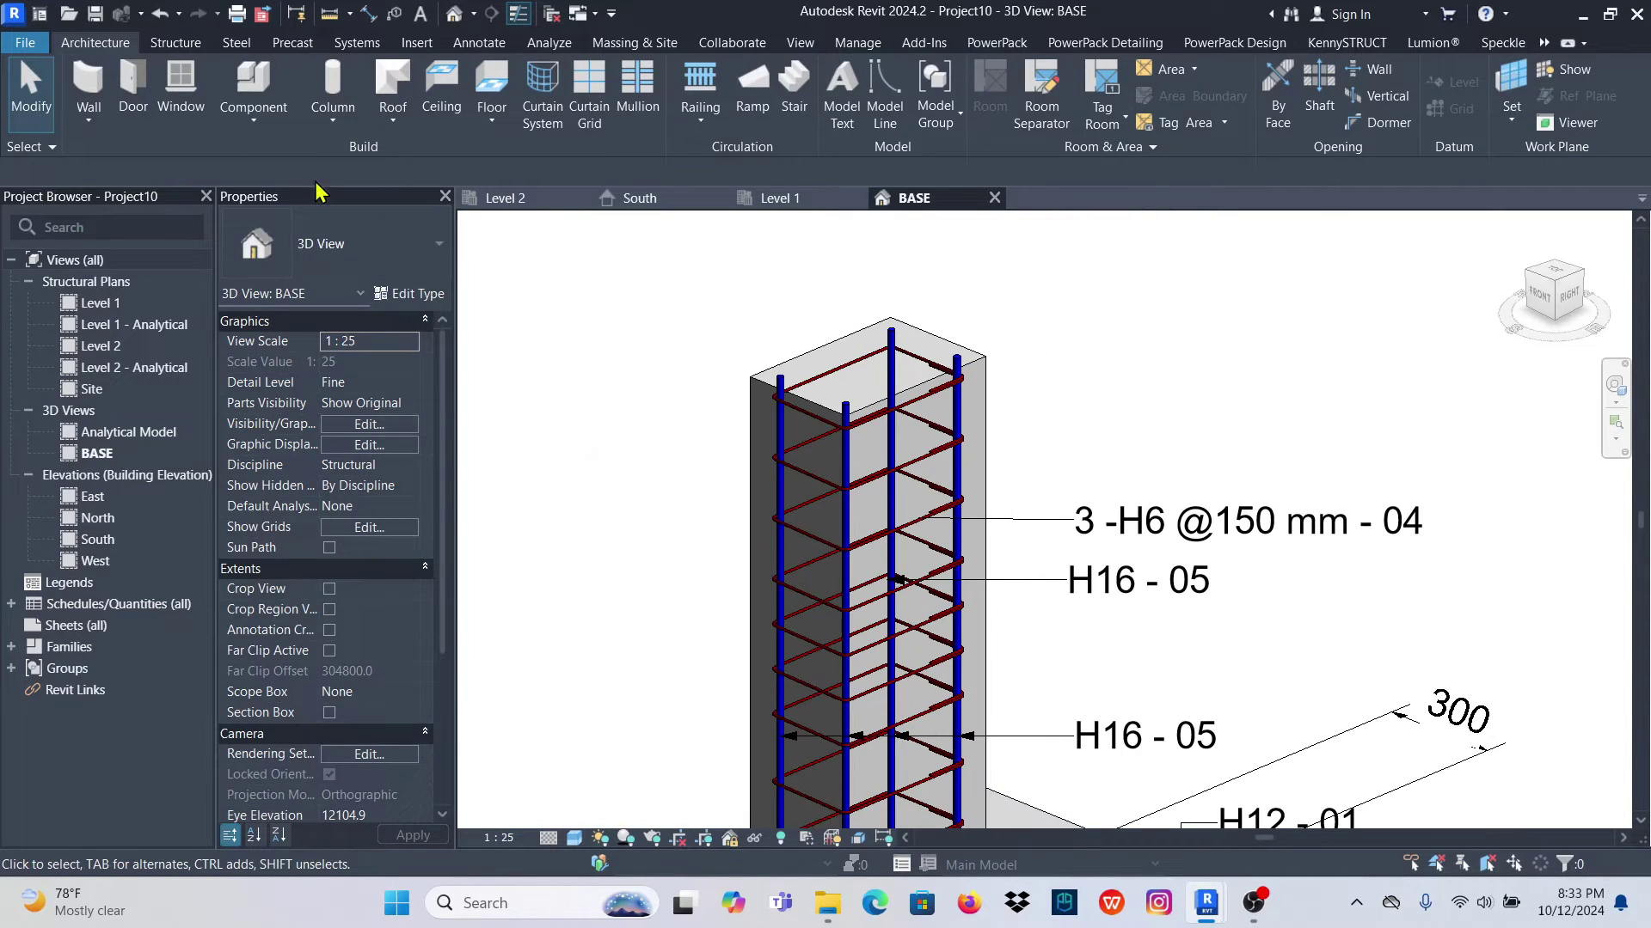
Add an aligned dimension across the column's shorter top side, placing it outside the column's back edge
click(482, 44)
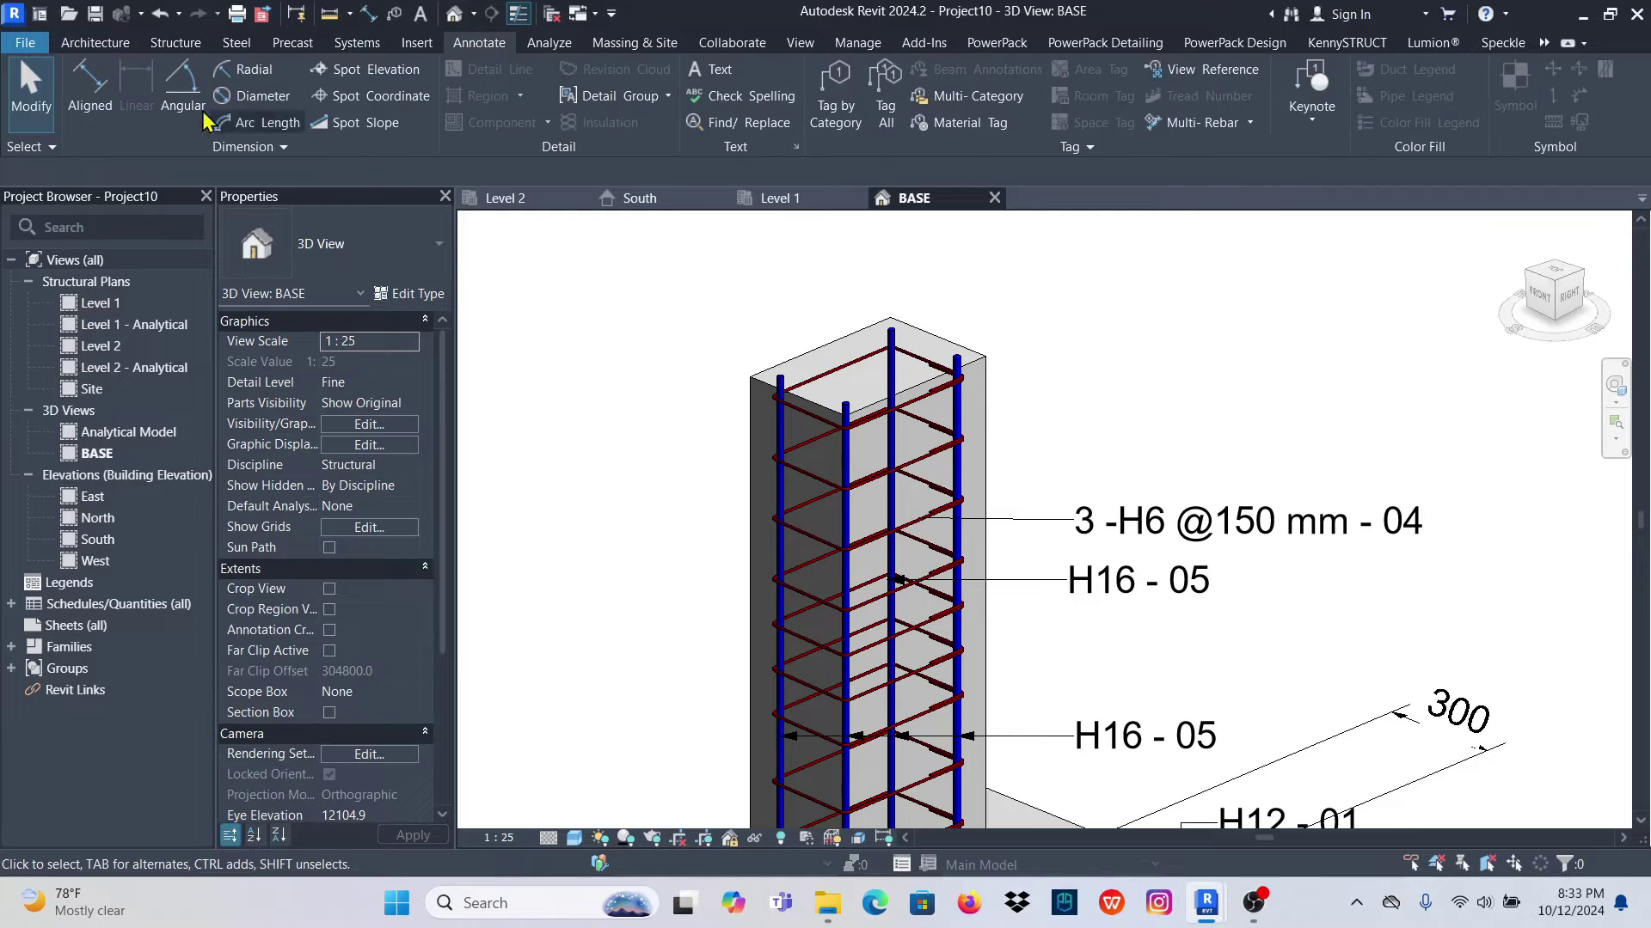
click(101, 82)
scroll(983, 397, up, 3)
click(983, 397)
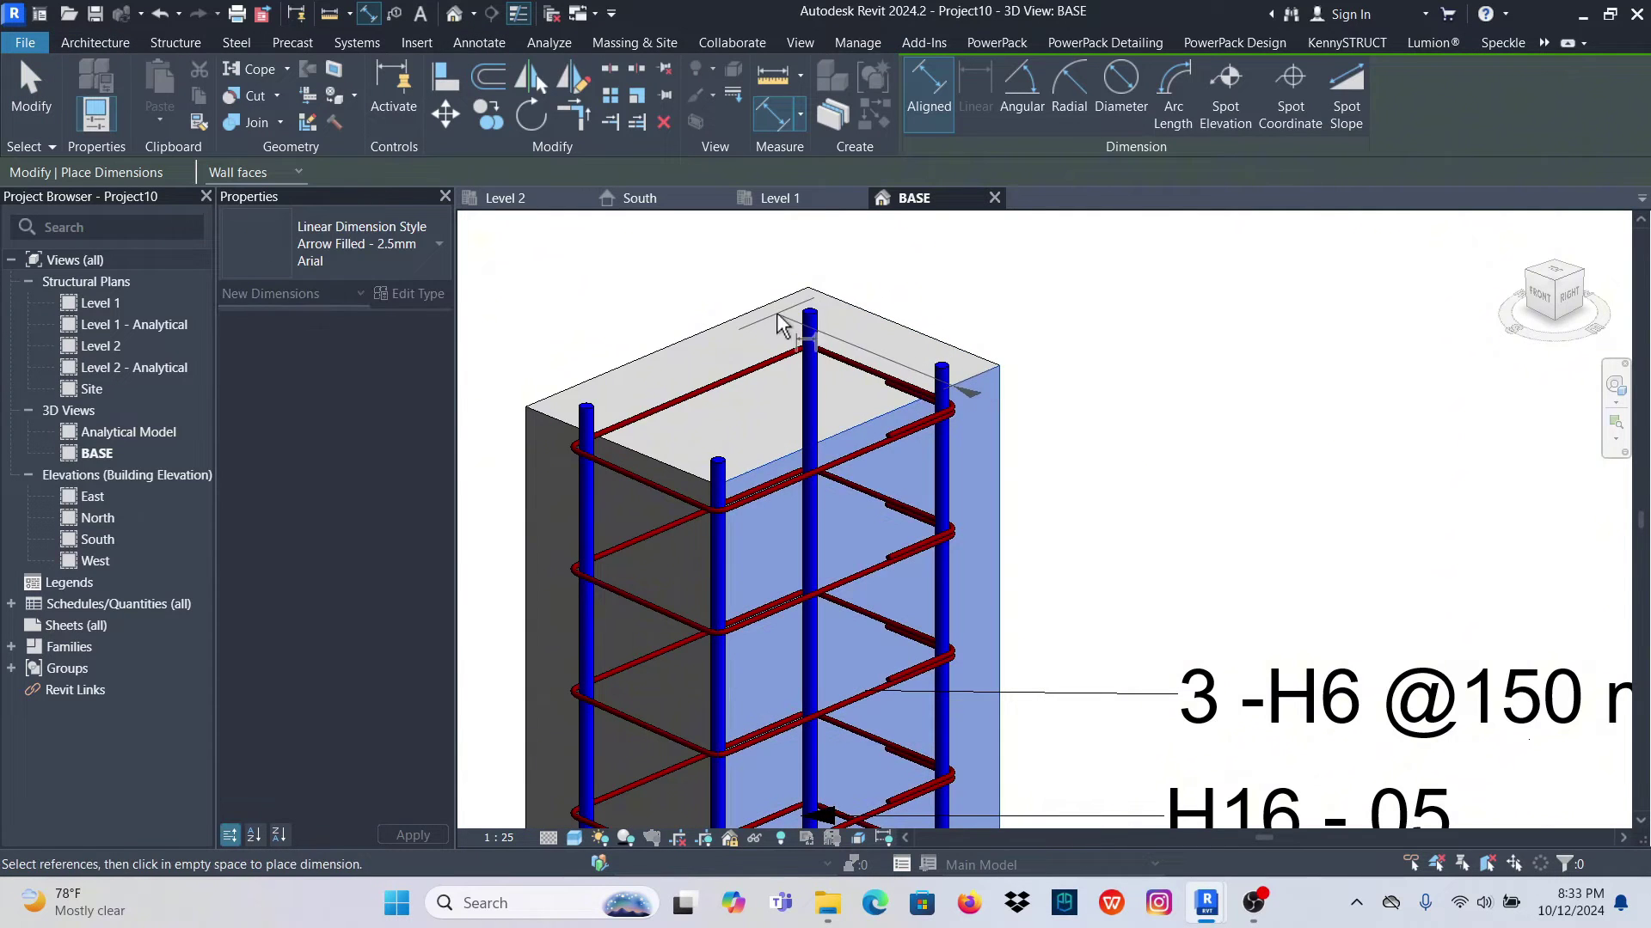
click(776, 312)
scroll(1006, 396, down, 2)
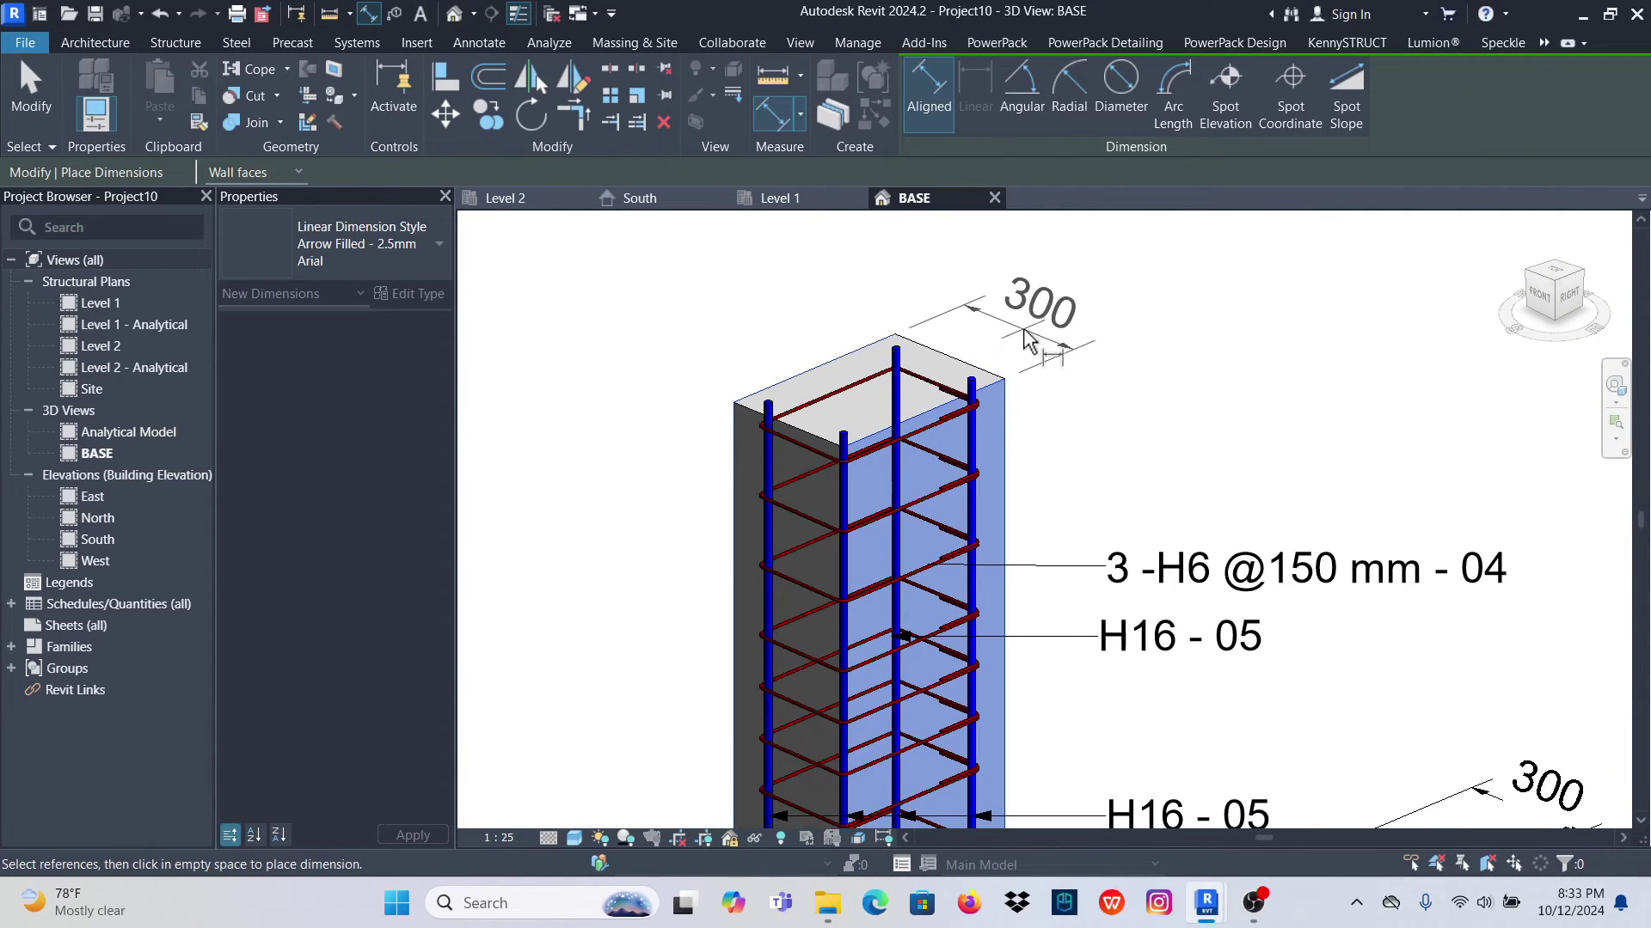
click(1050, 348)
Add an aligned dimension along the column's longer top side, placing it outside the column, and end dimensioning
scroll(975, 361, up, 2)
scroll(967, 368, up, 1)
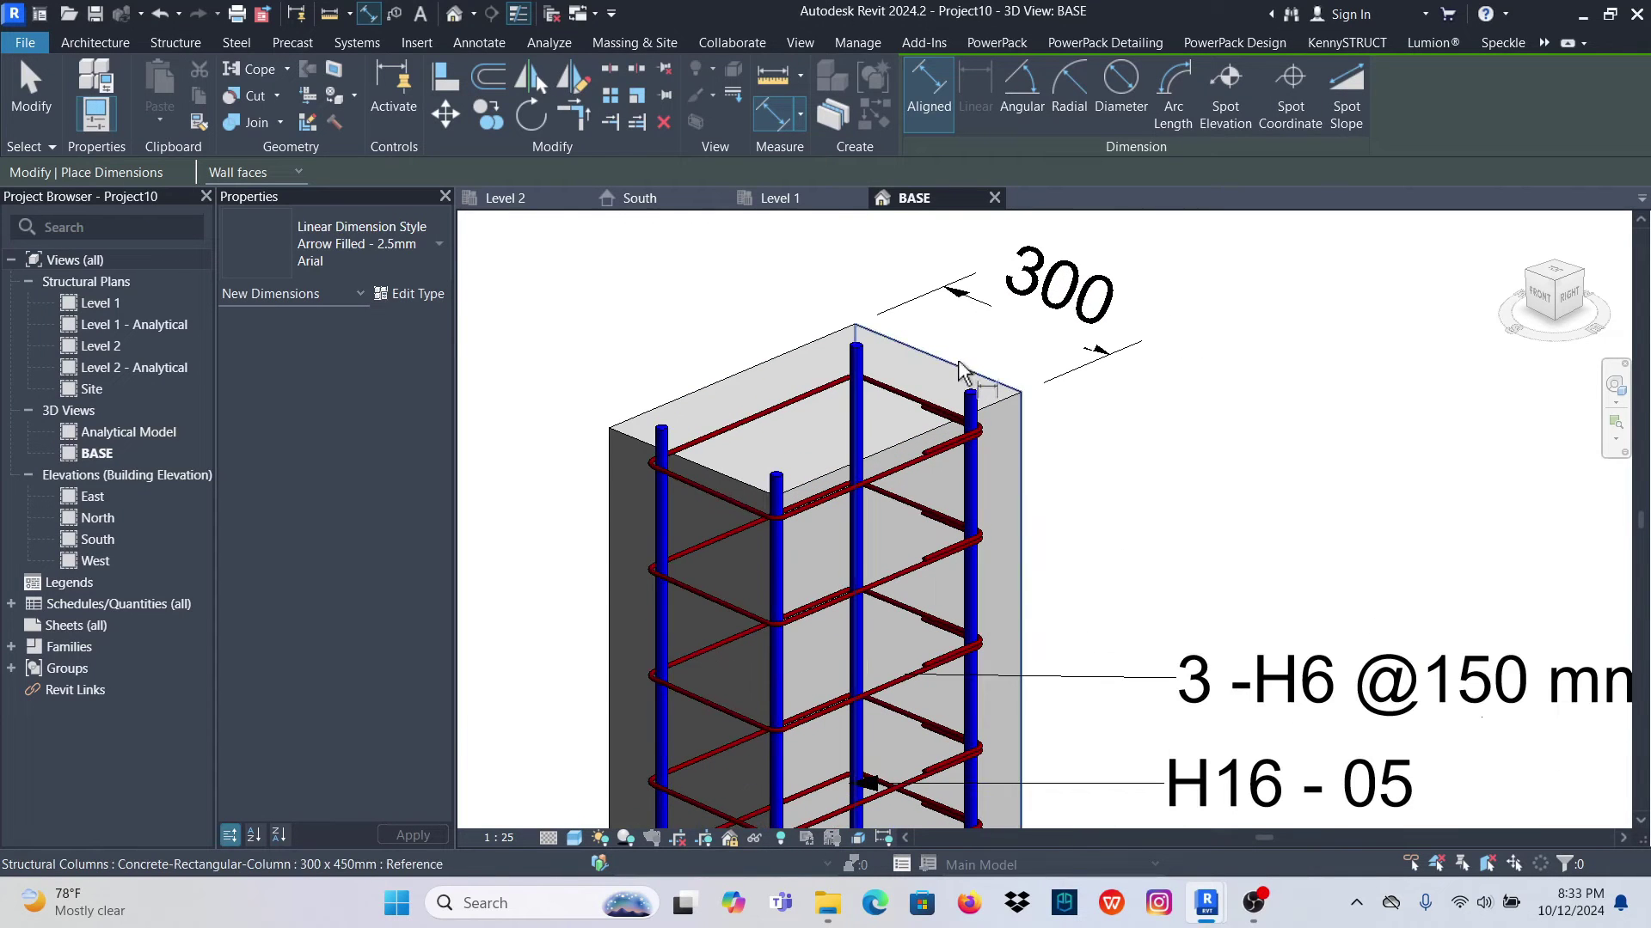
click(959, 368)
click(701, 463)
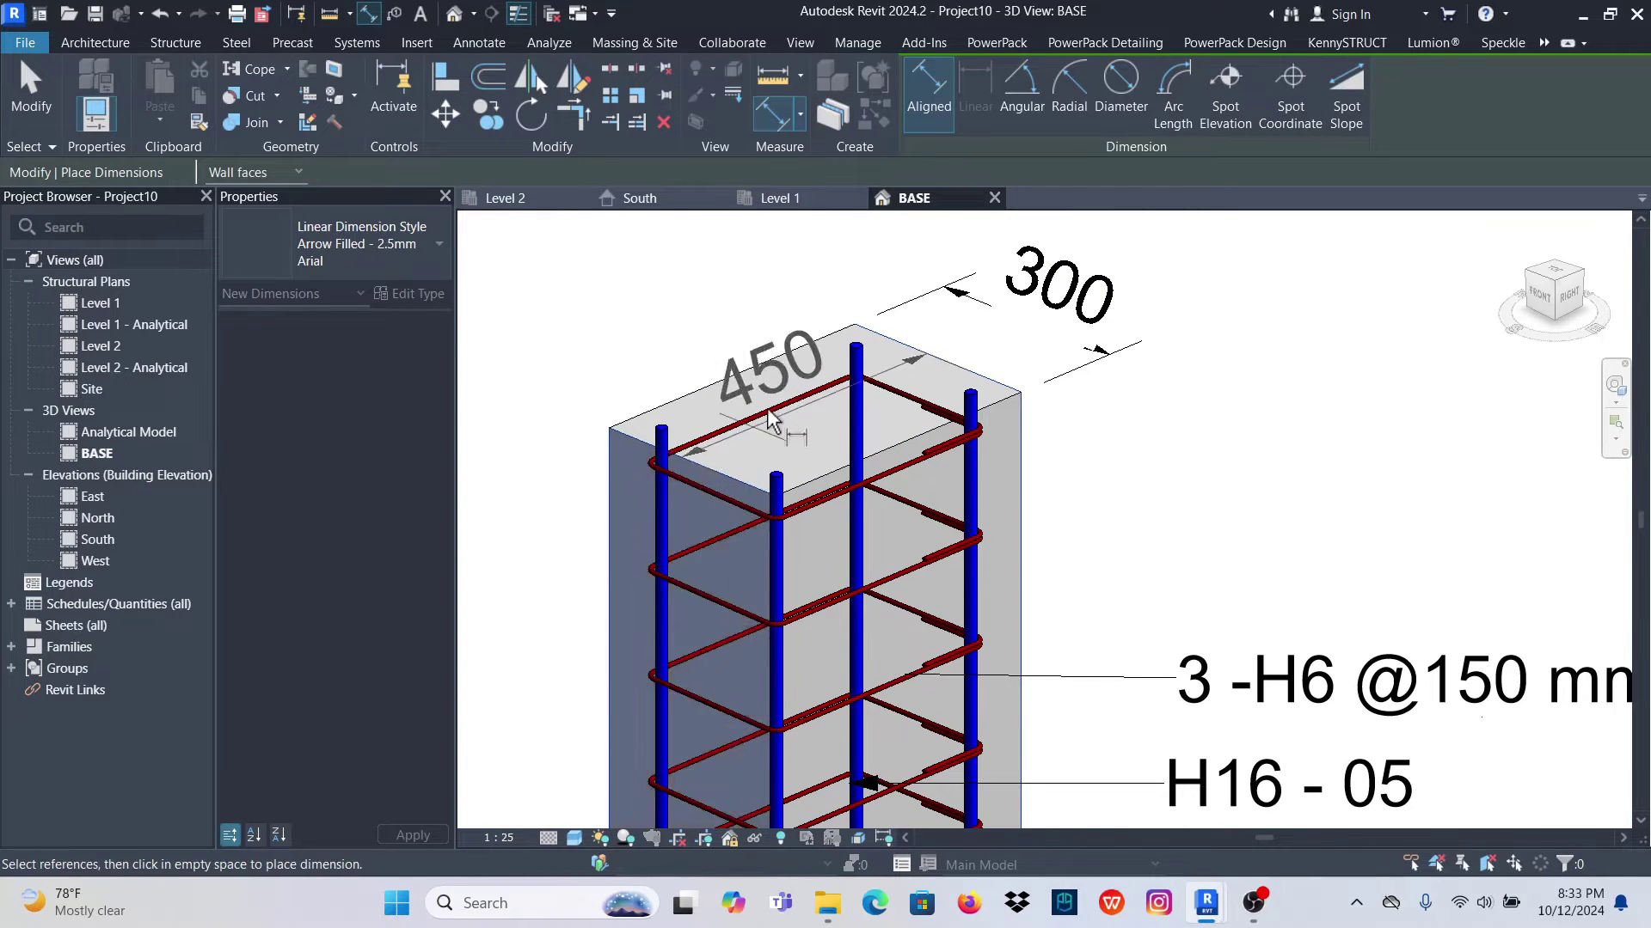
scroll(725, 388, down, 2)
click(688, 379)
scroll(853, 361, up, 2)
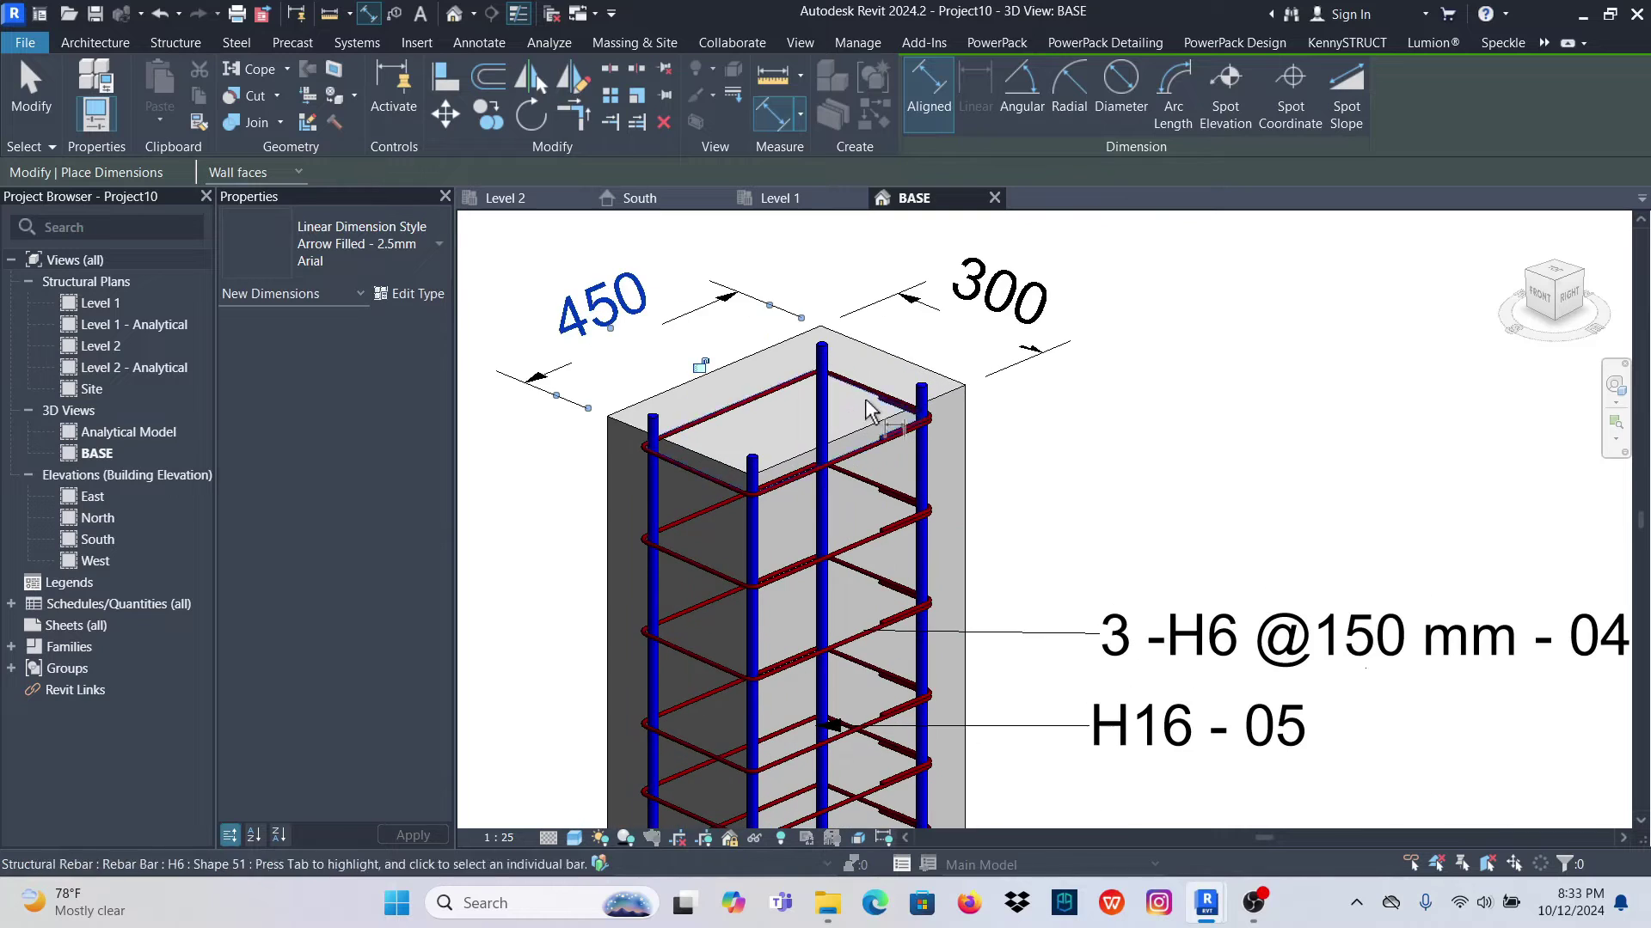
scroll(854, 359, down, 4)
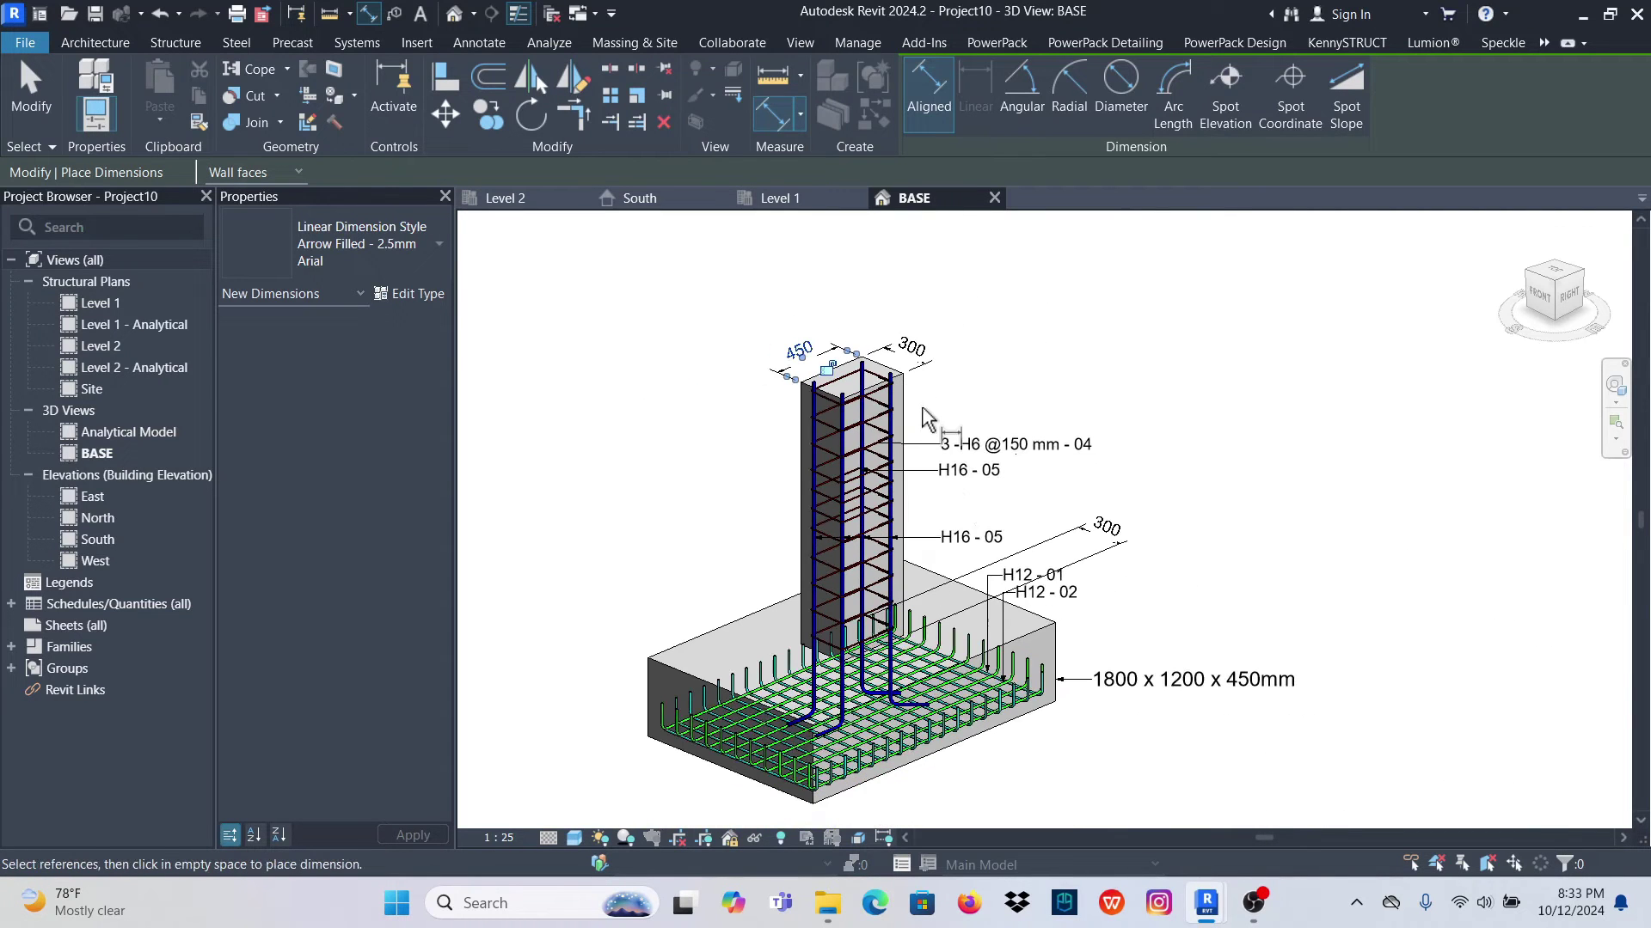
right_click(1244, 352)
click(1257, 336)
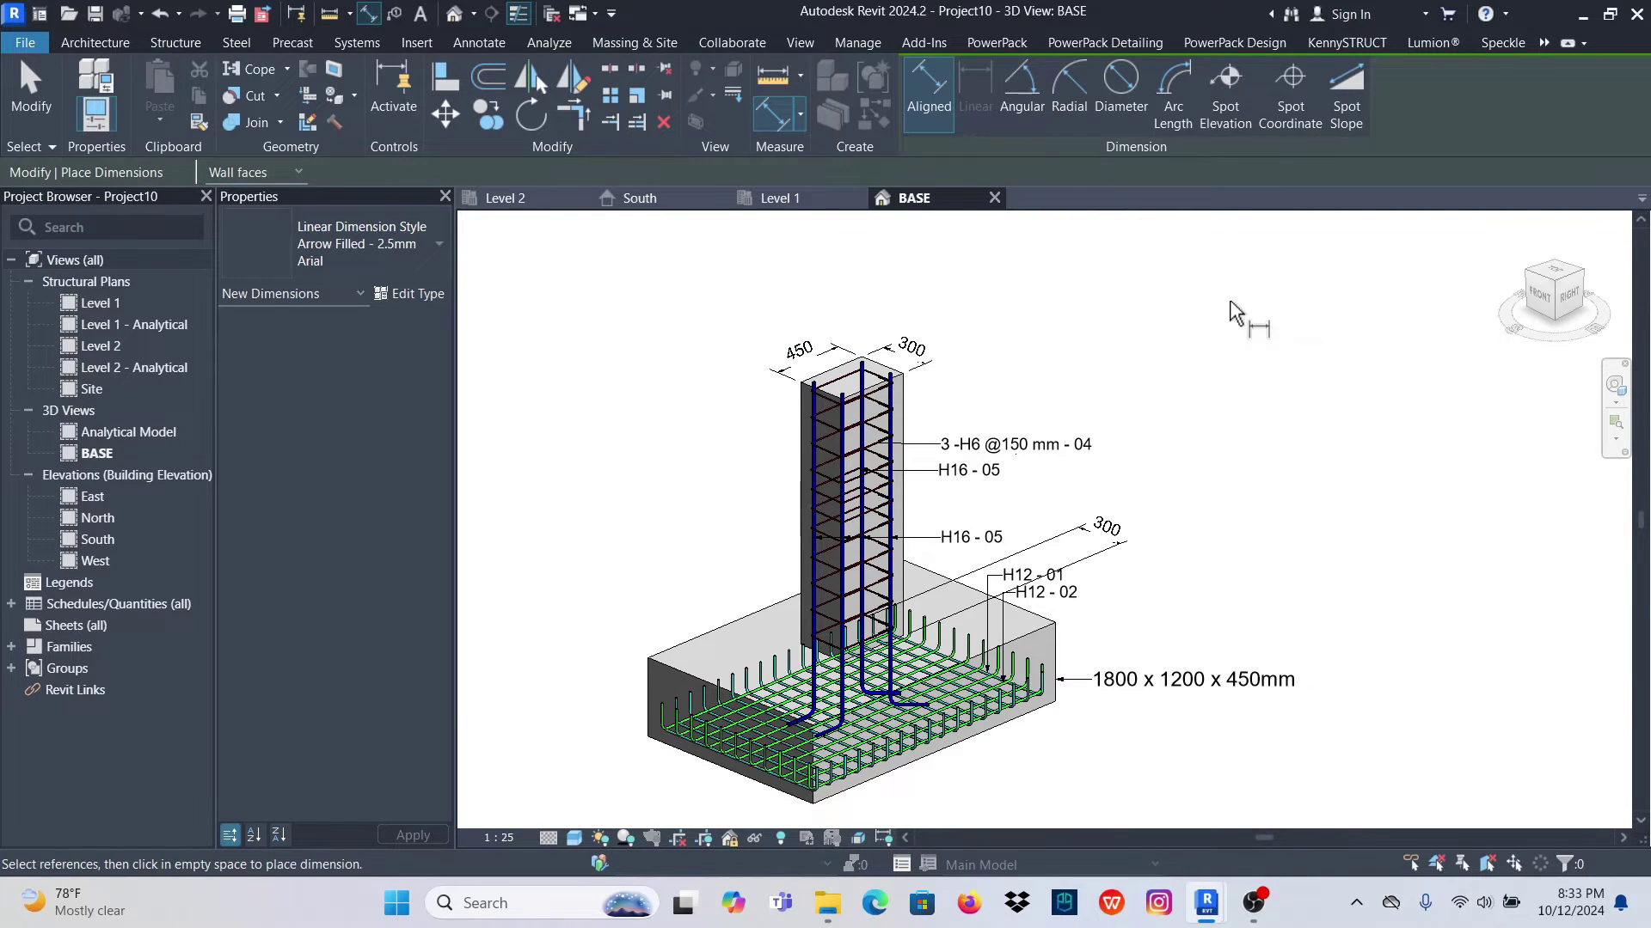
right_click(1229, 303)
click(1244, 313)
Delete the misplaced 300 dimension whose long witness lines extend from the column's base
click(1117, 531)
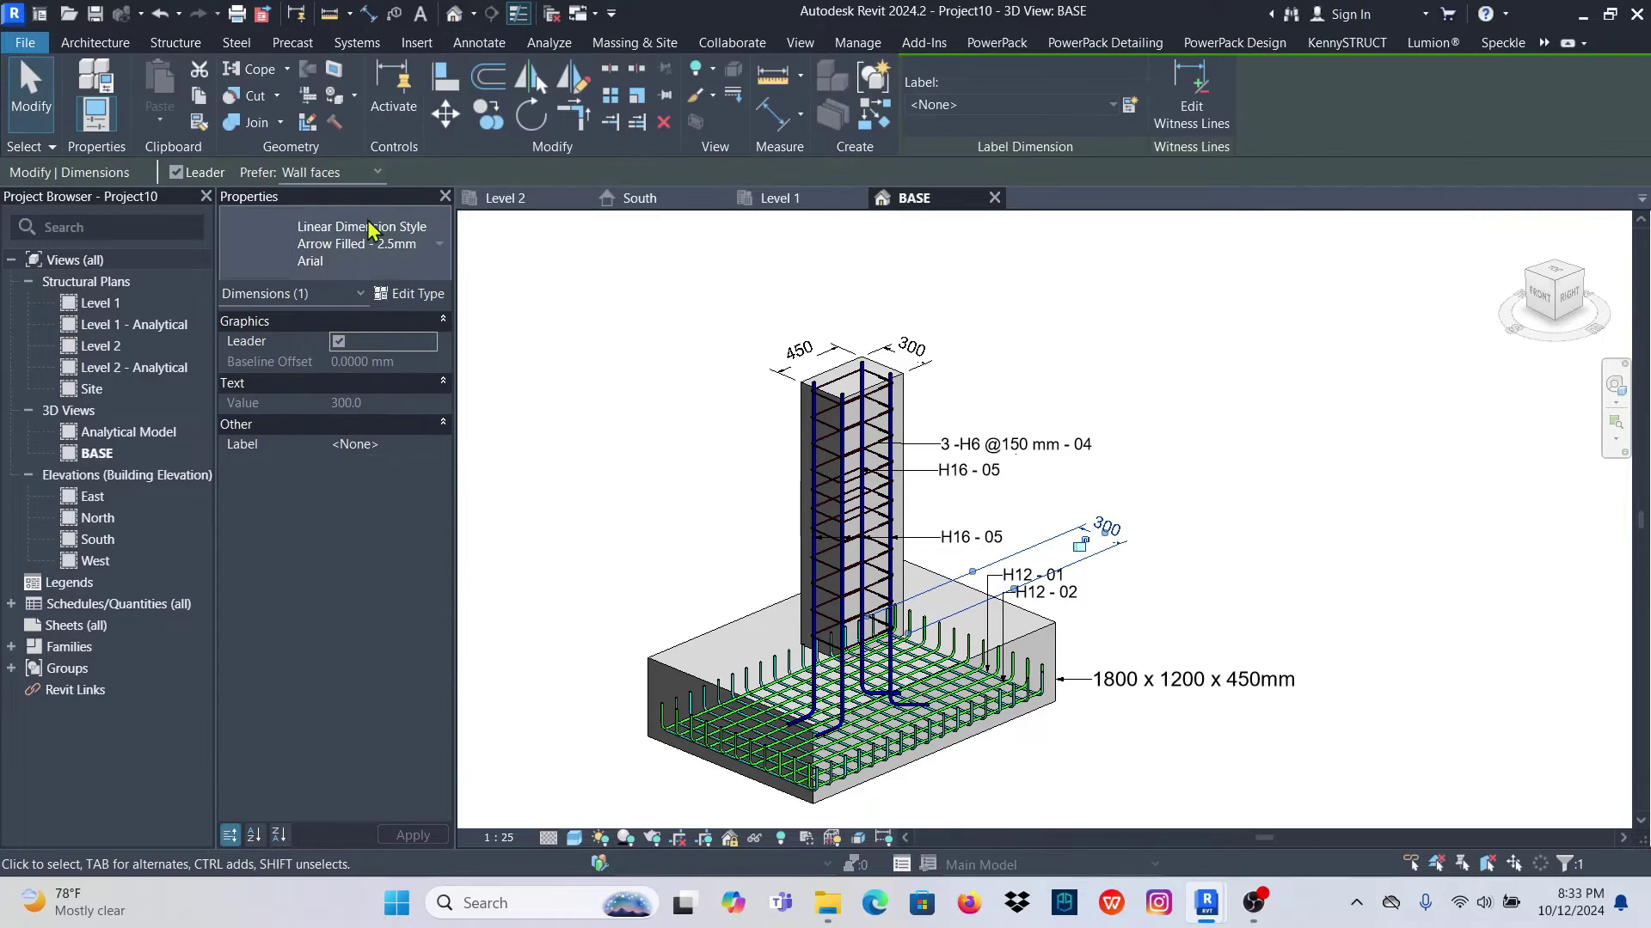
click(664, 123)
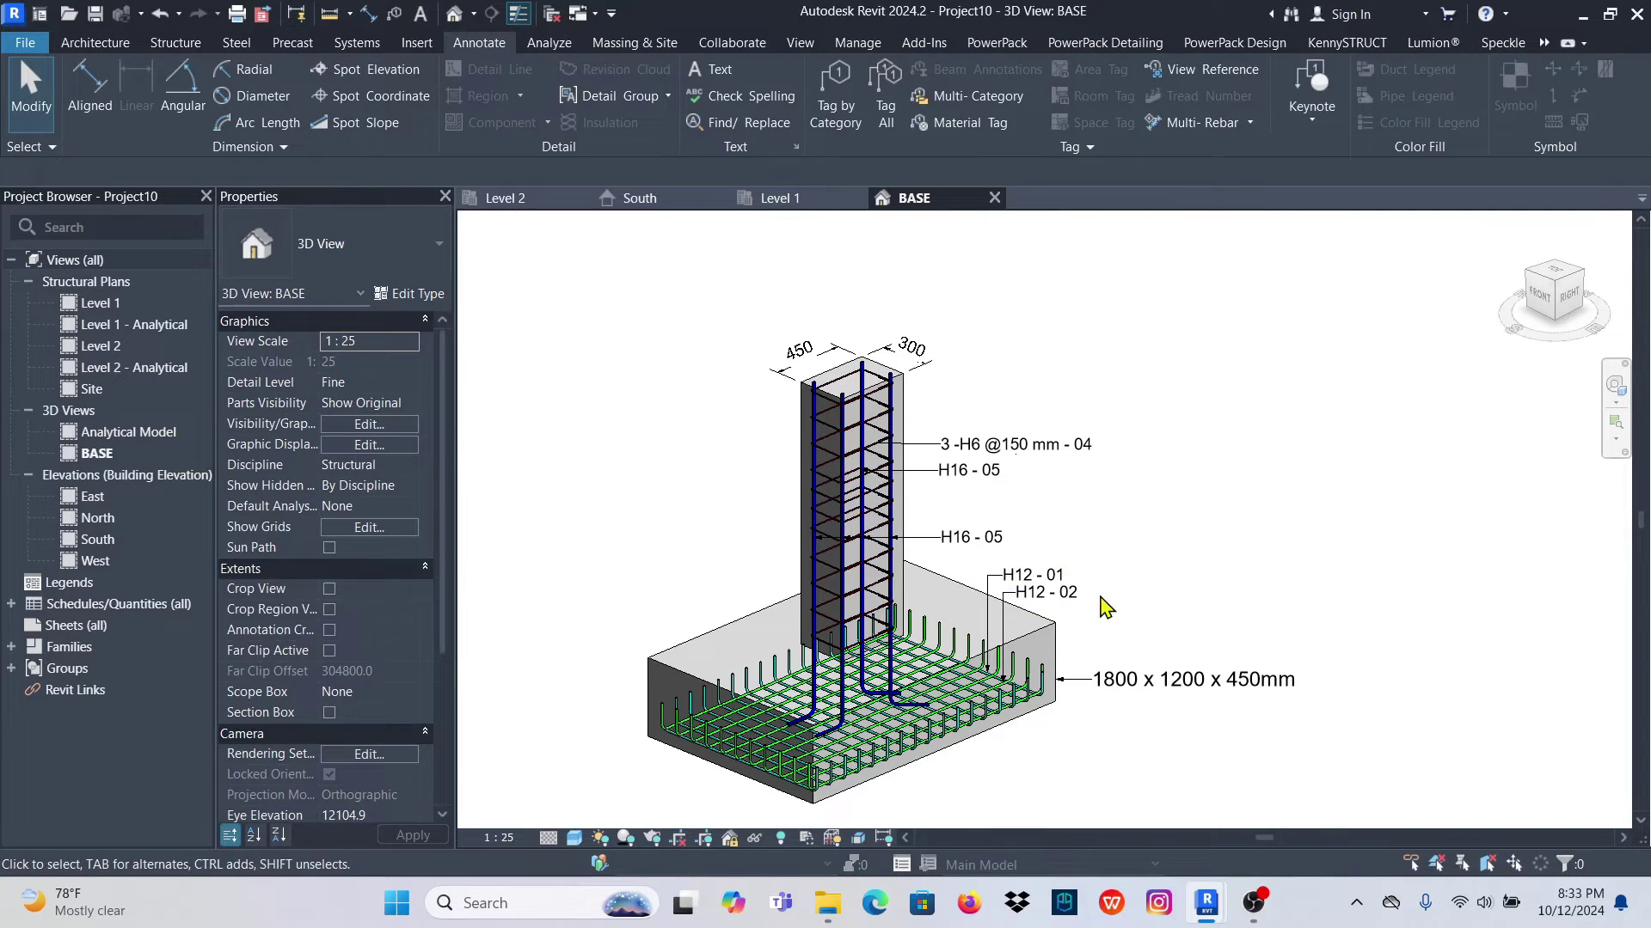
Set the work plane by picking the footing's top face
scroll(963, 627, up, 2)
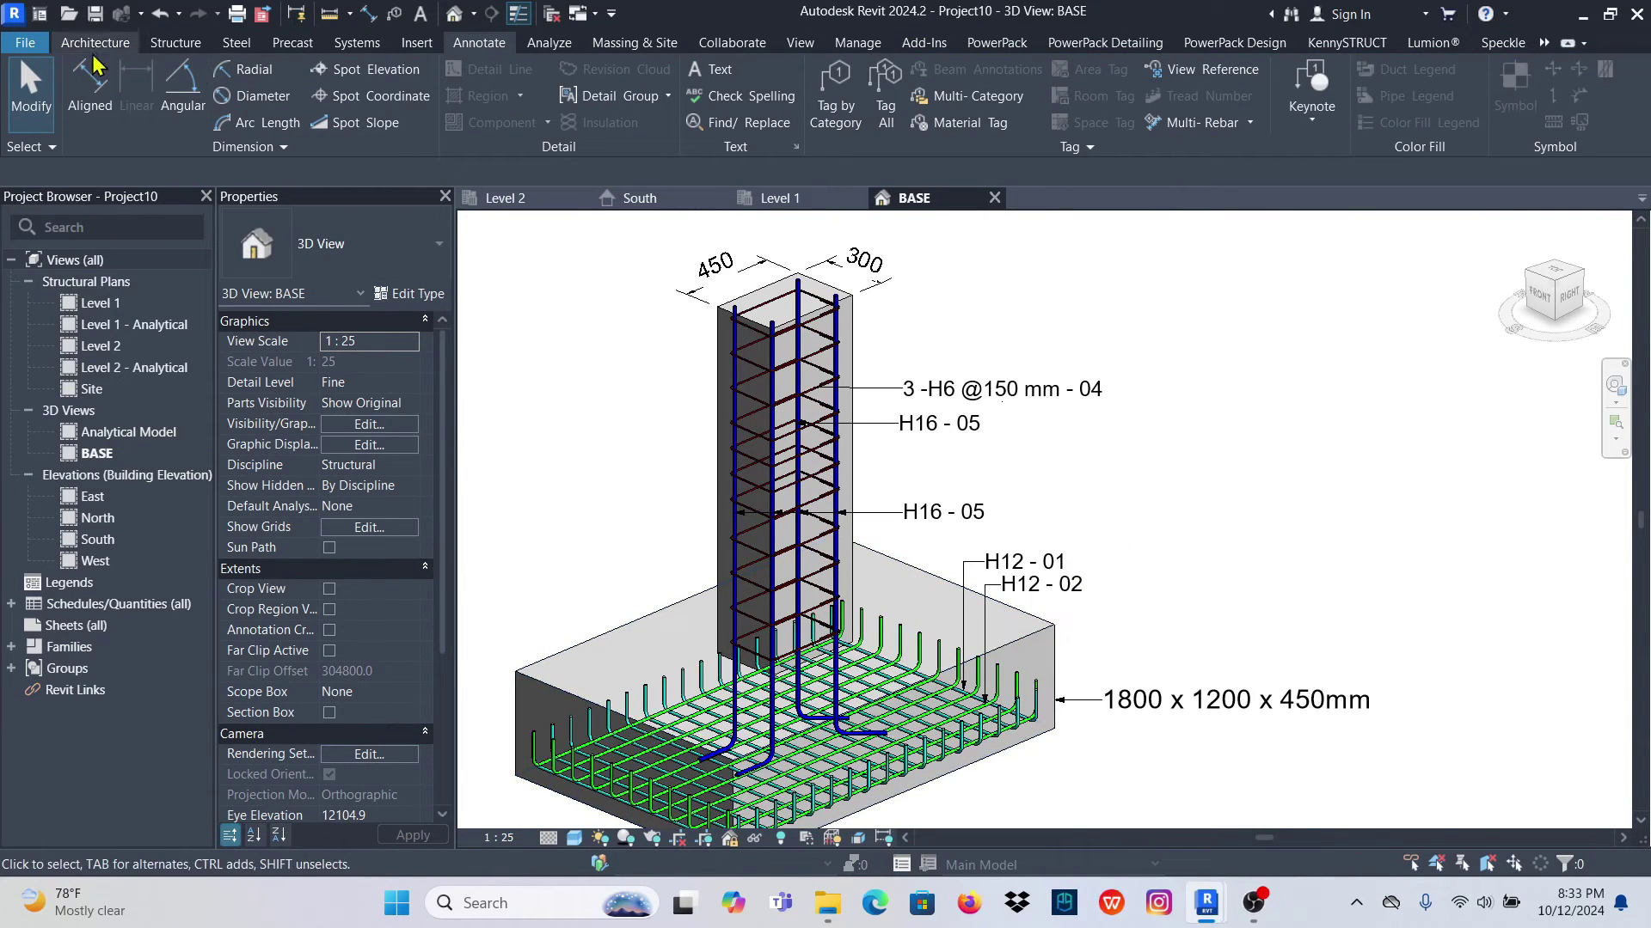
click(178, 47)
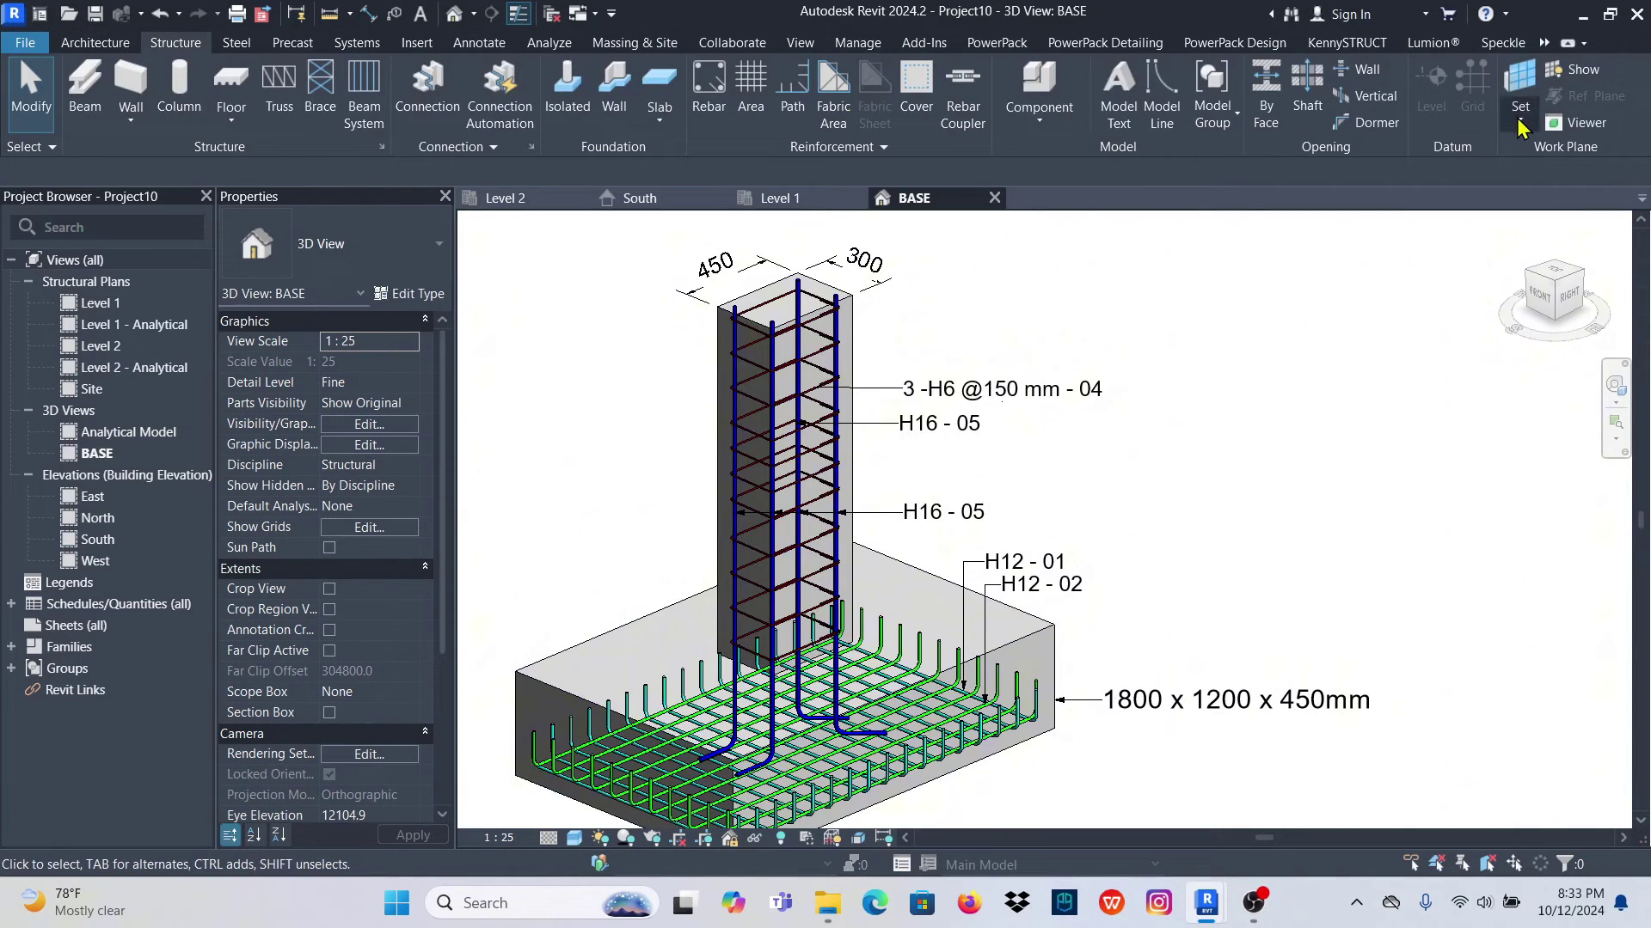
click(1520, 112)
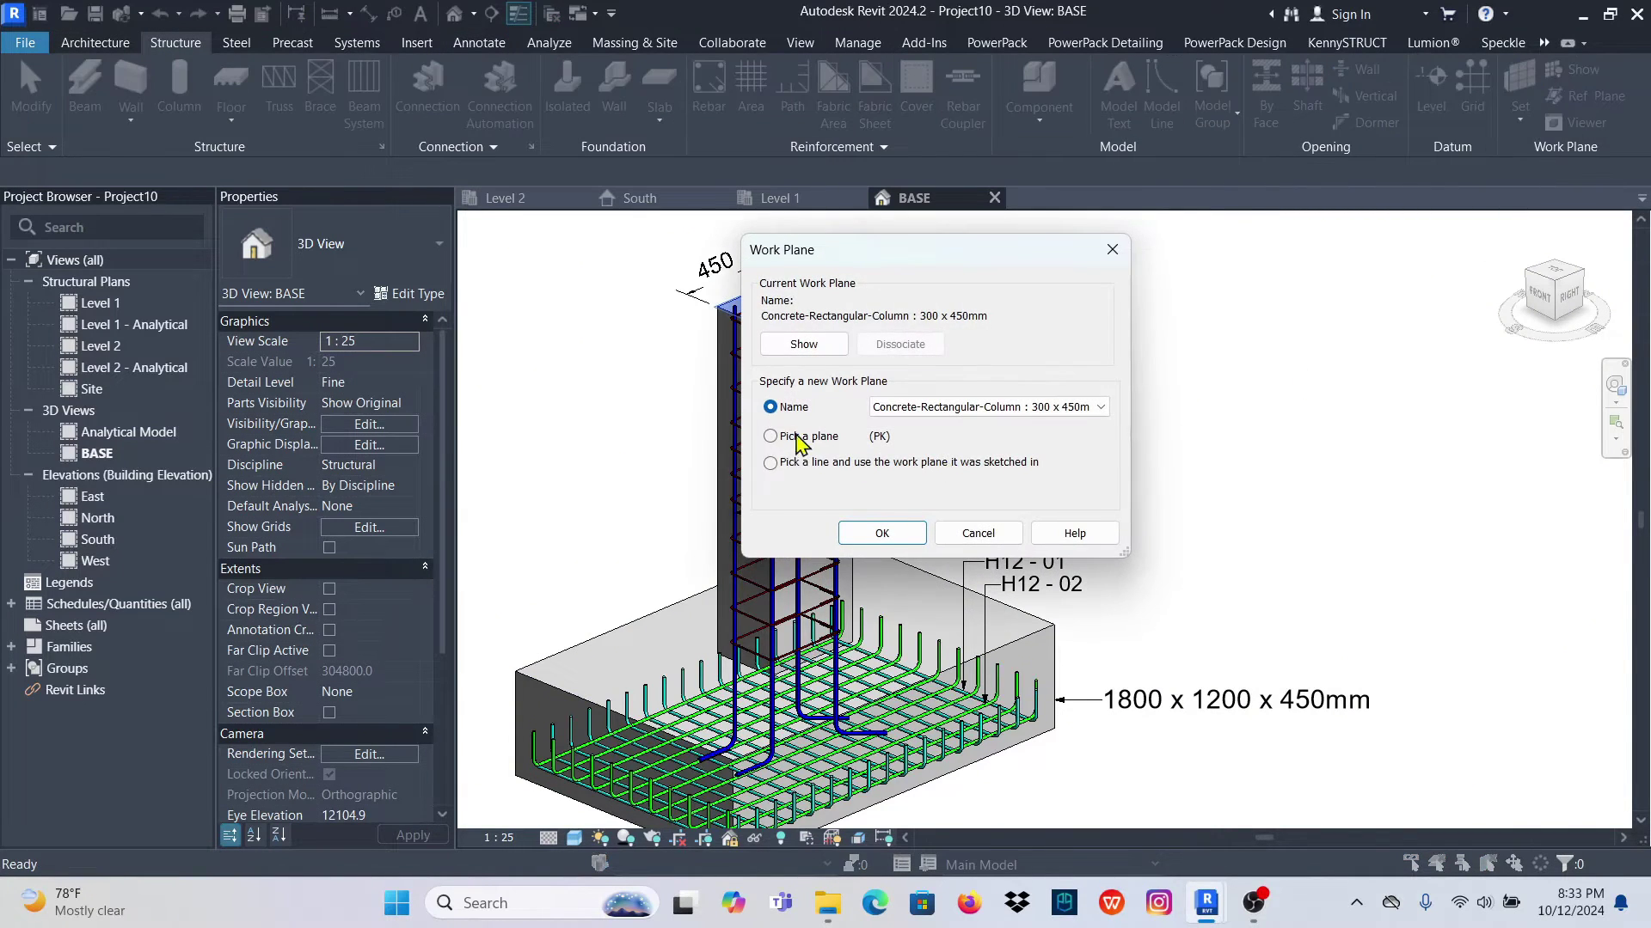
click(882, 533)
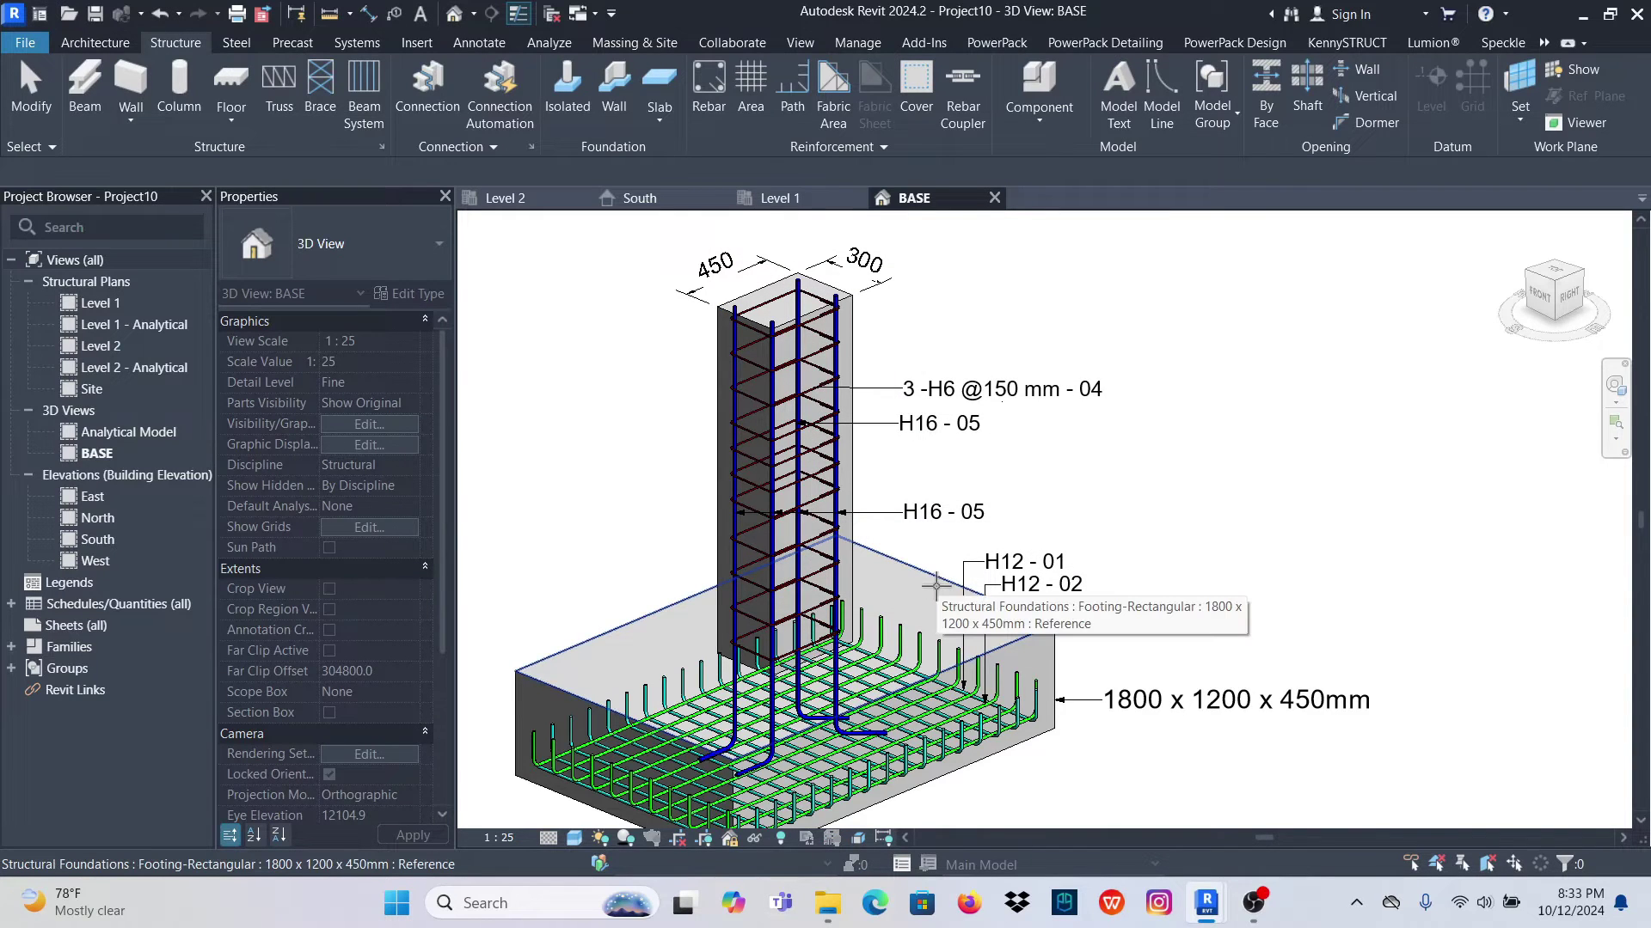
click(935, 587)
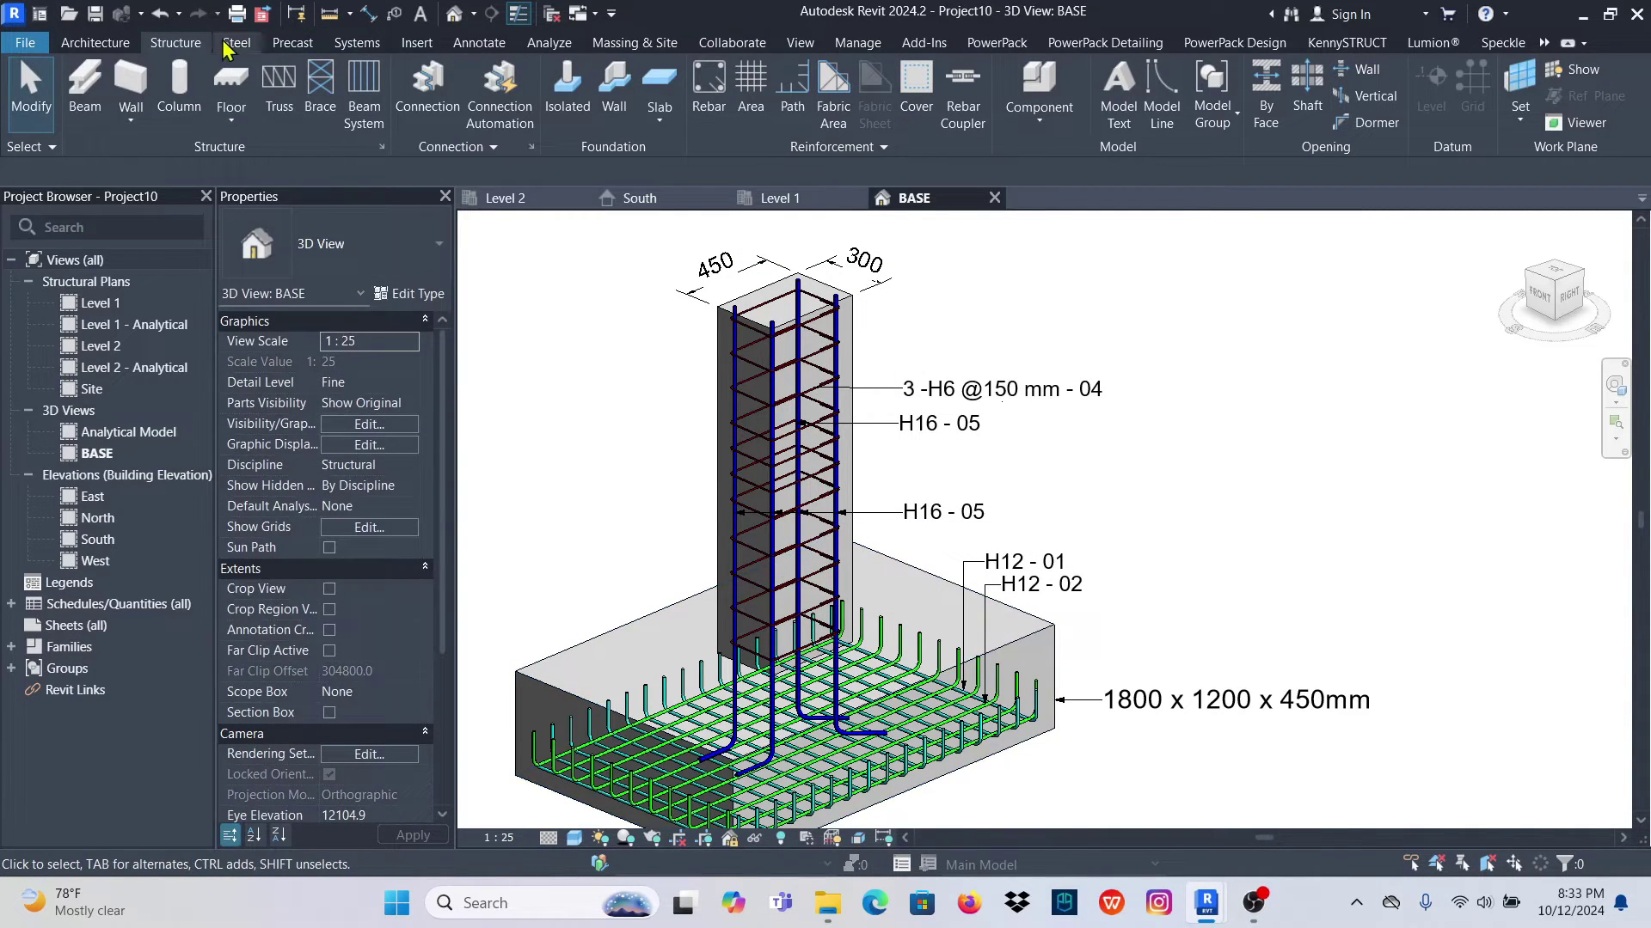
Add an aligned dimension across the footing's shorter top side, placing it outside the back edge beyond the H12 tags
click(479, 42)
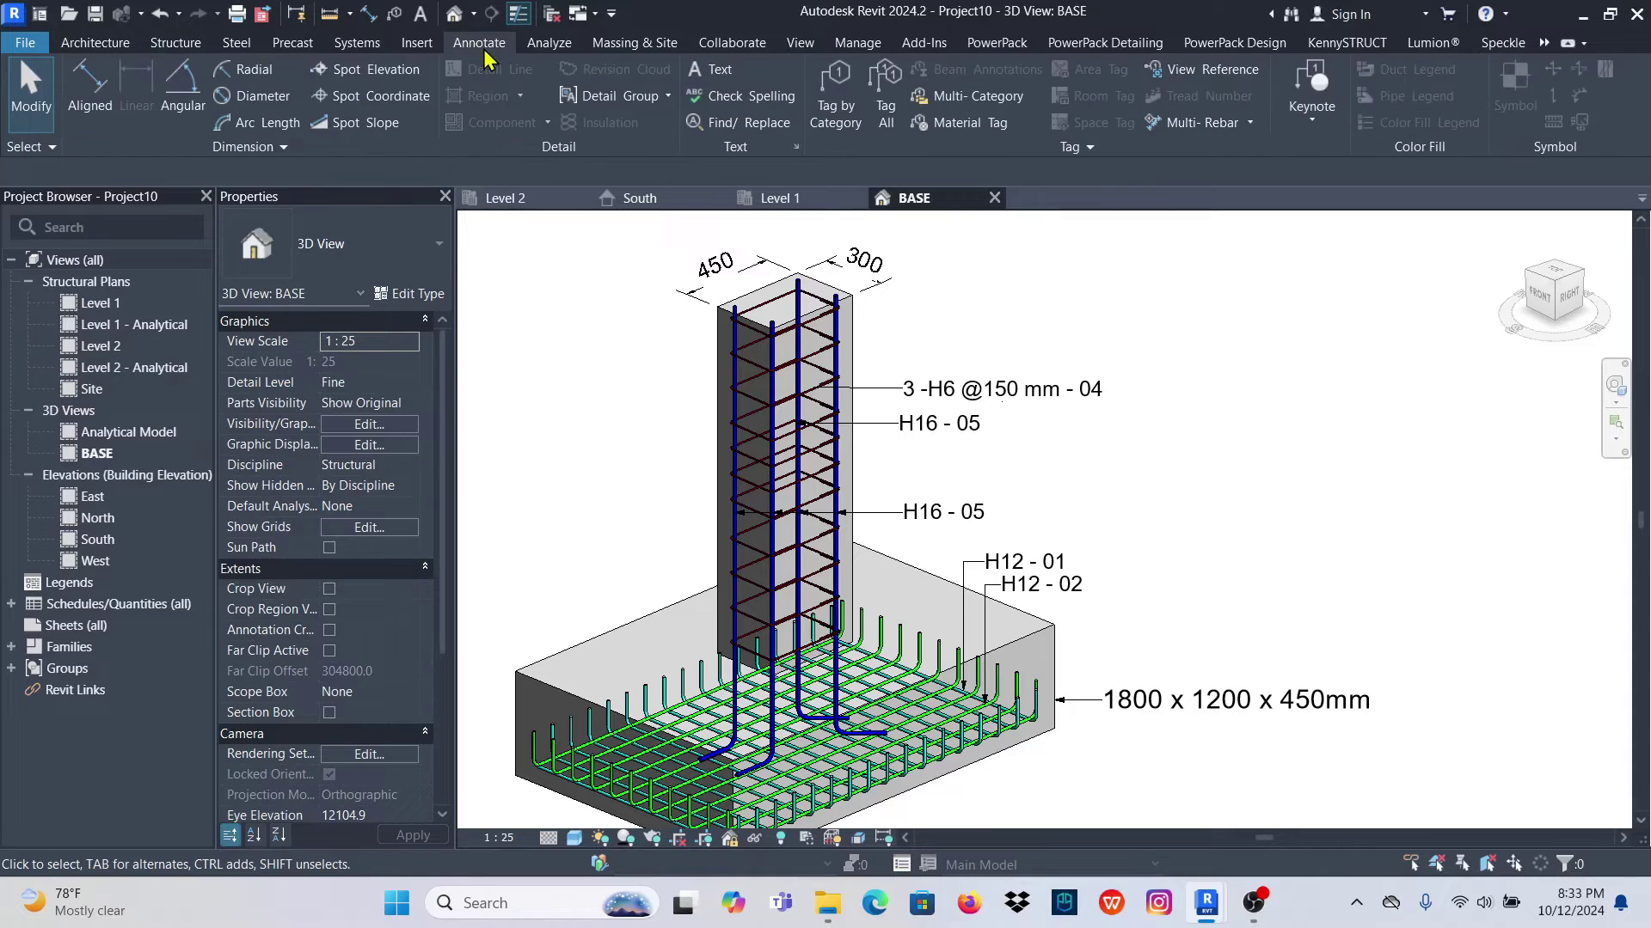
click(82, 95)
scroll(1062, 612, up, 1)
scroll(1060, 611, down, 2)
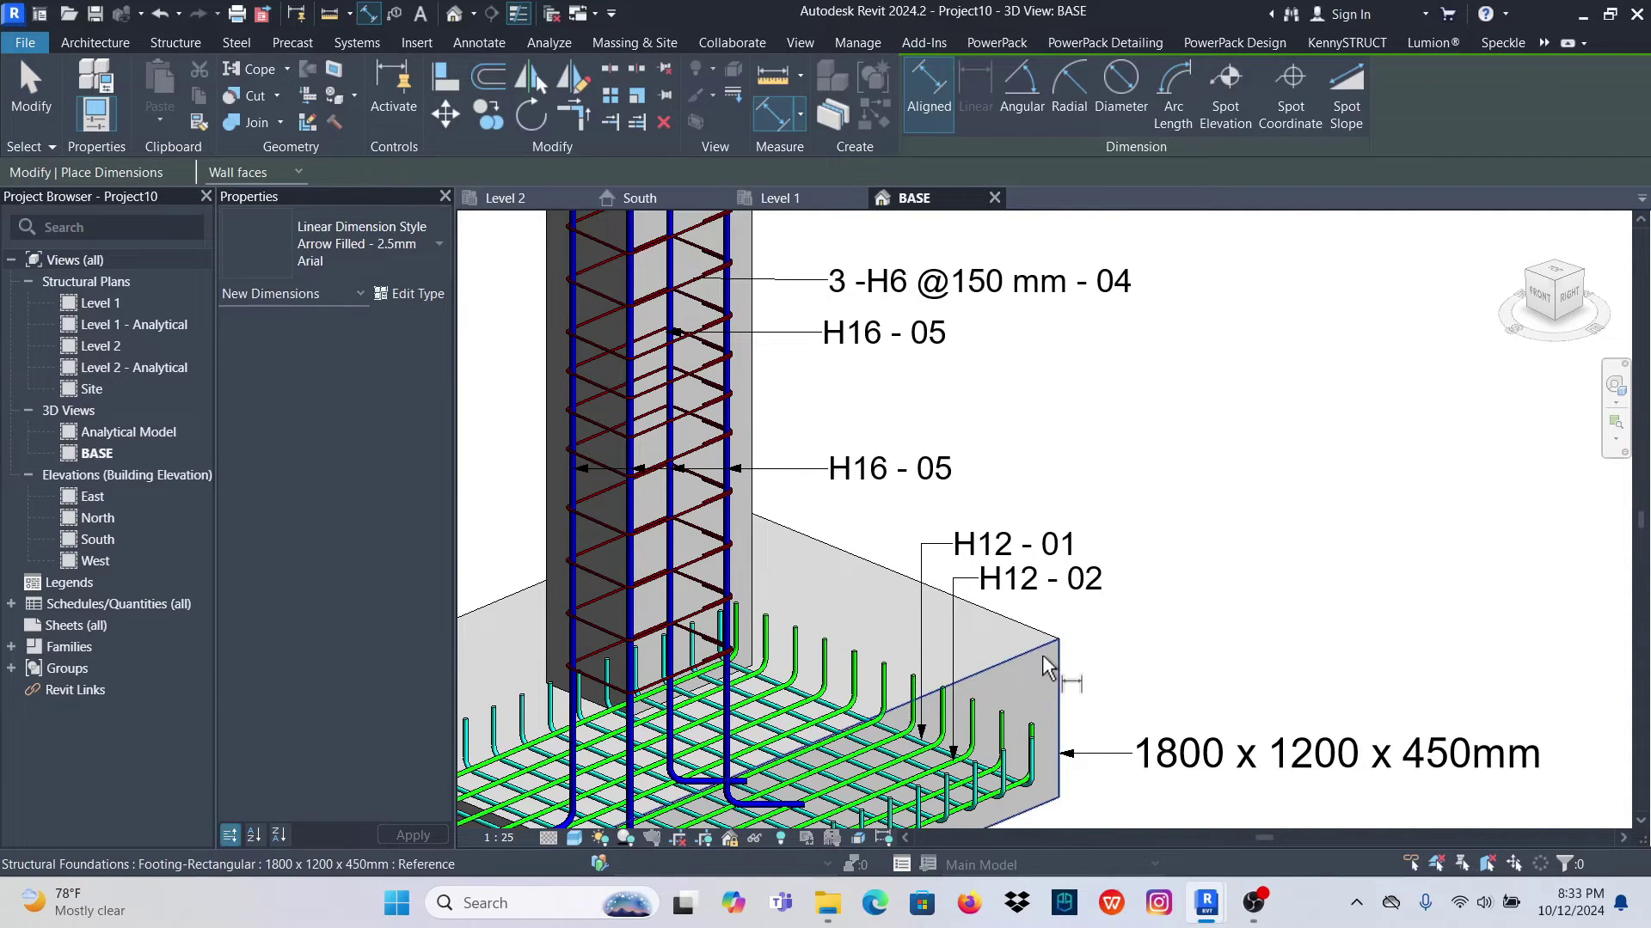
click(727, 637)
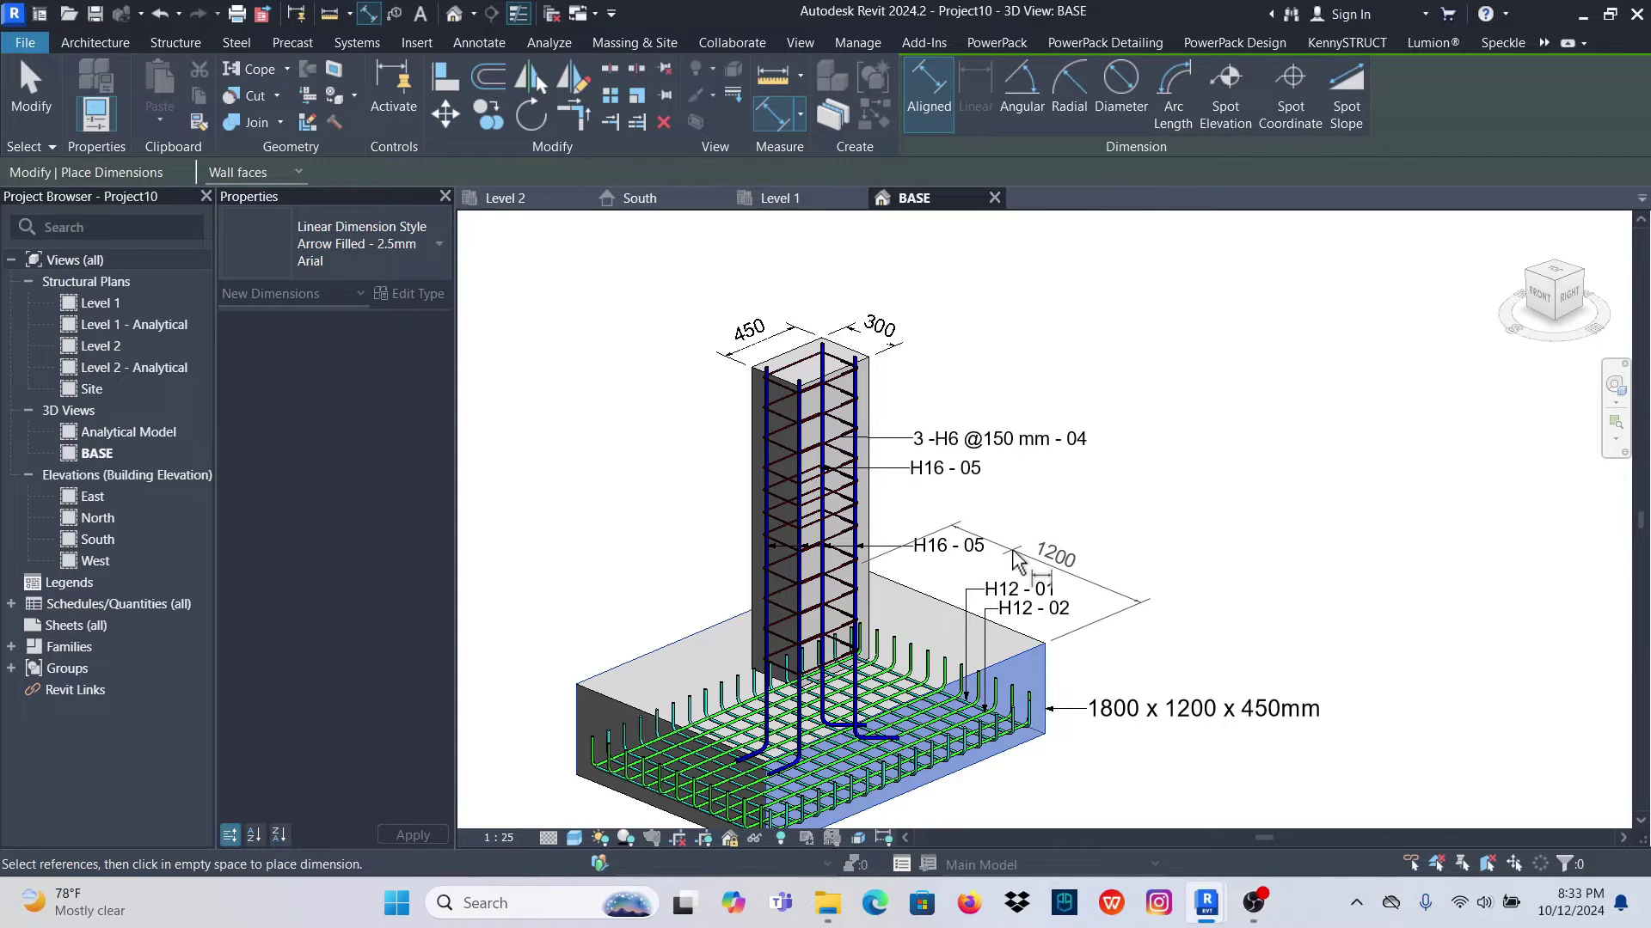
click(1017, 560)
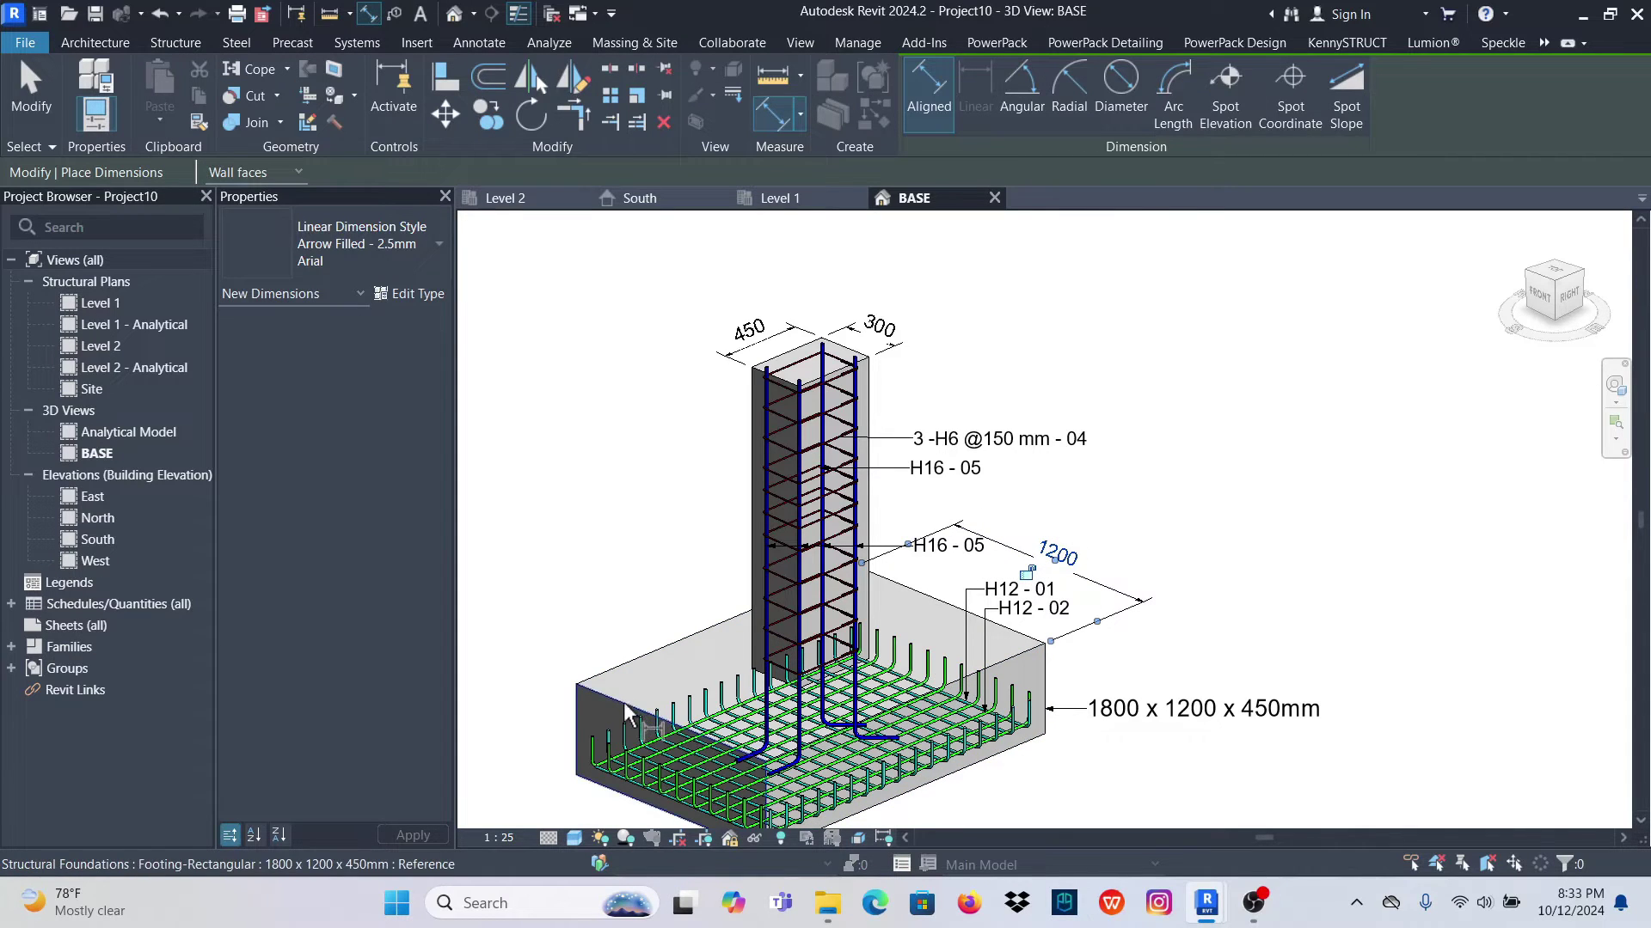
Add an aligned dimension along the footing's longer top side, placing it outside the footing's back edge
key(Escape)
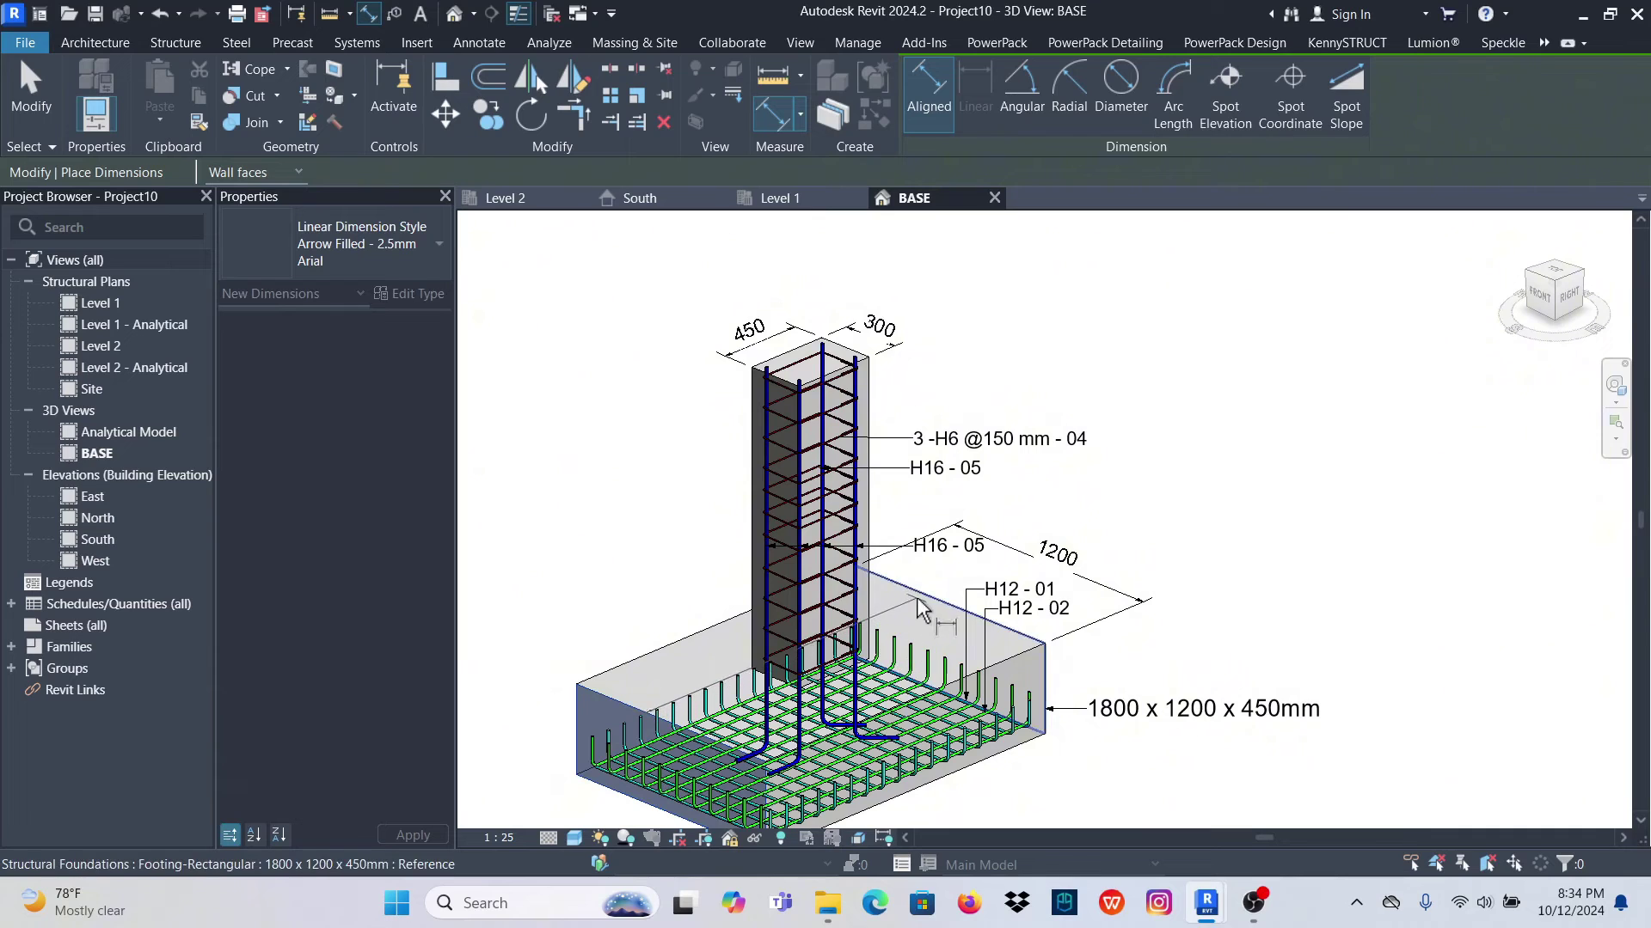
click(918, 609)
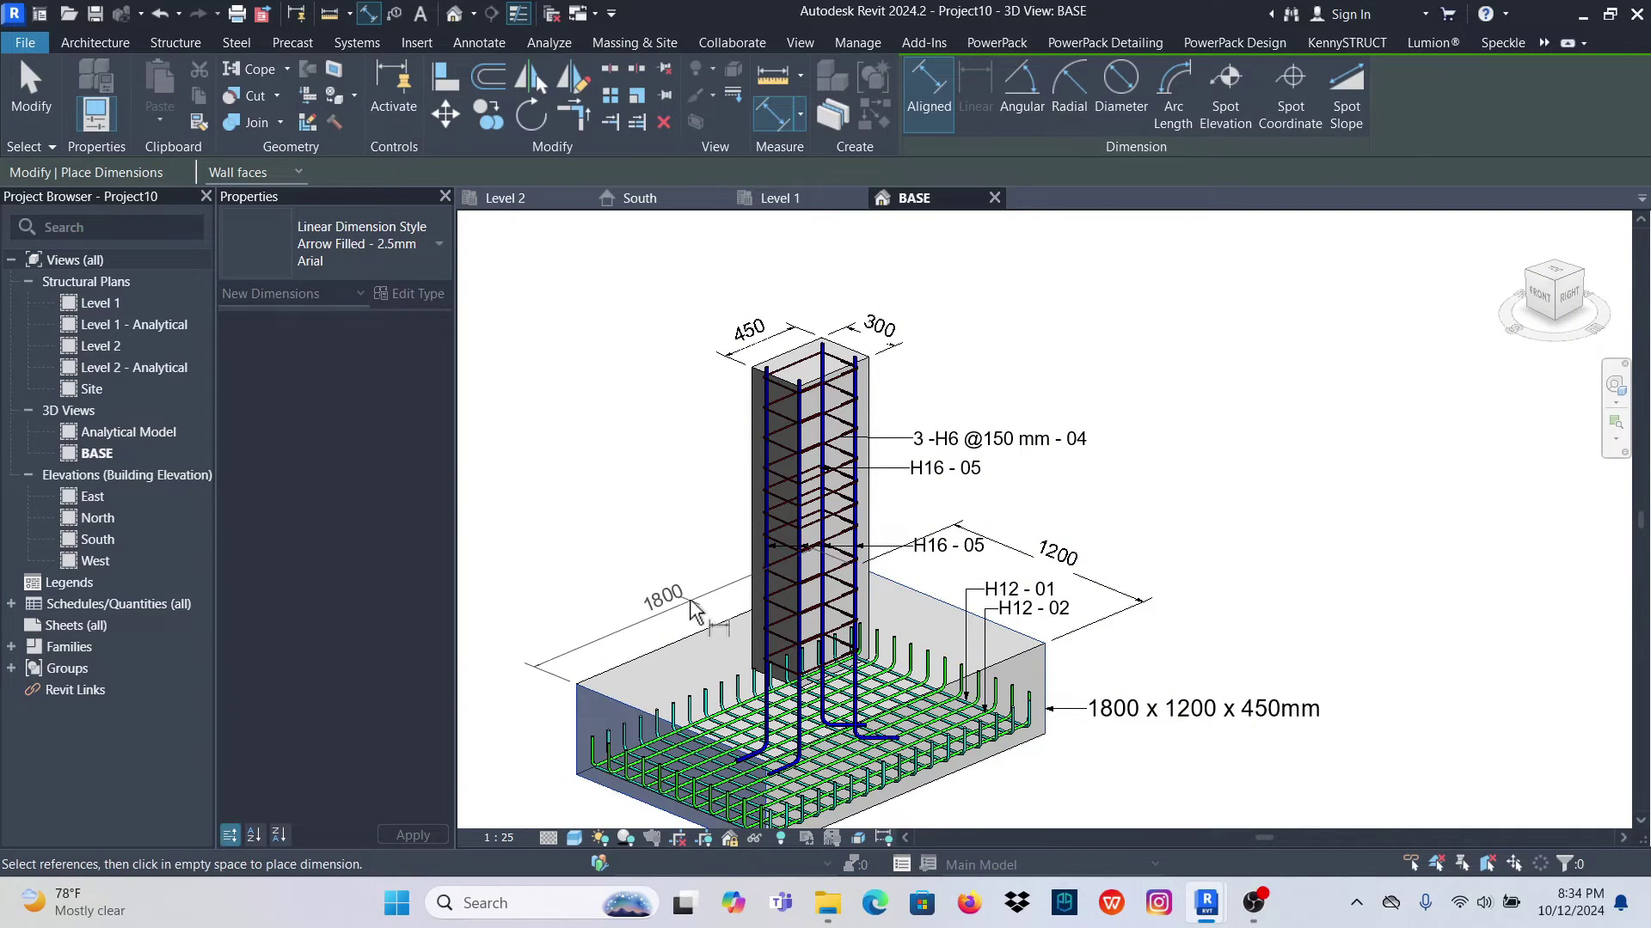
click(688, 614)
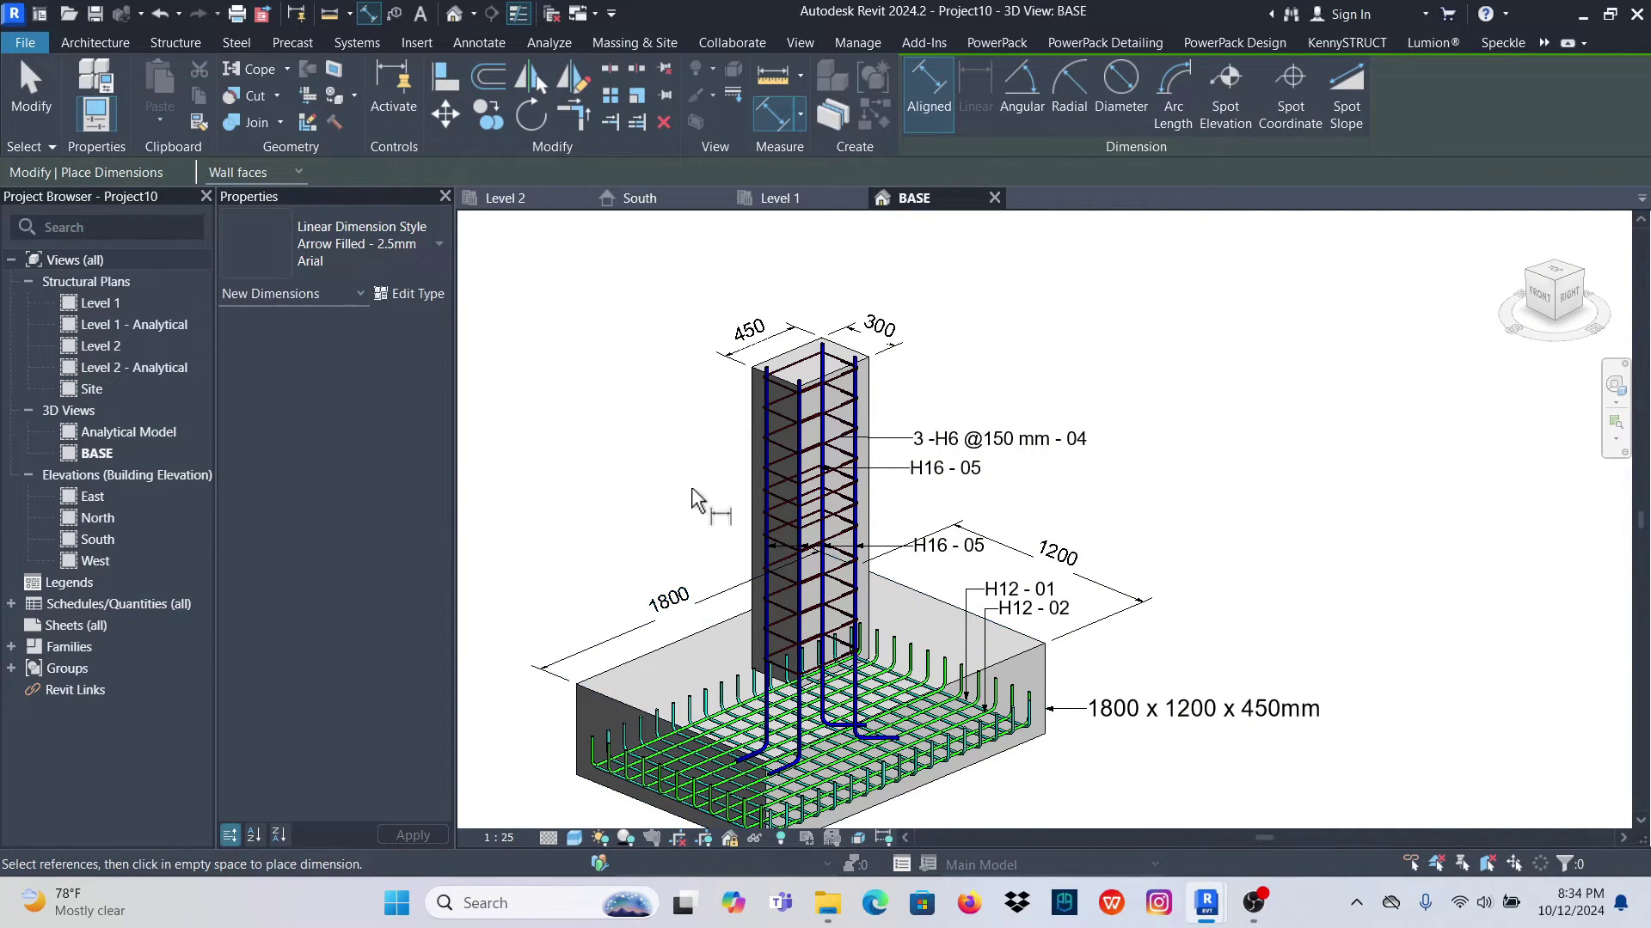
Try to set the work plane by picking the footing's long side face beside the size tag
scroll(860, 559, down, 2)
scroll(1071, 606, up, 4)
scroll(1070, 607, up, 1)
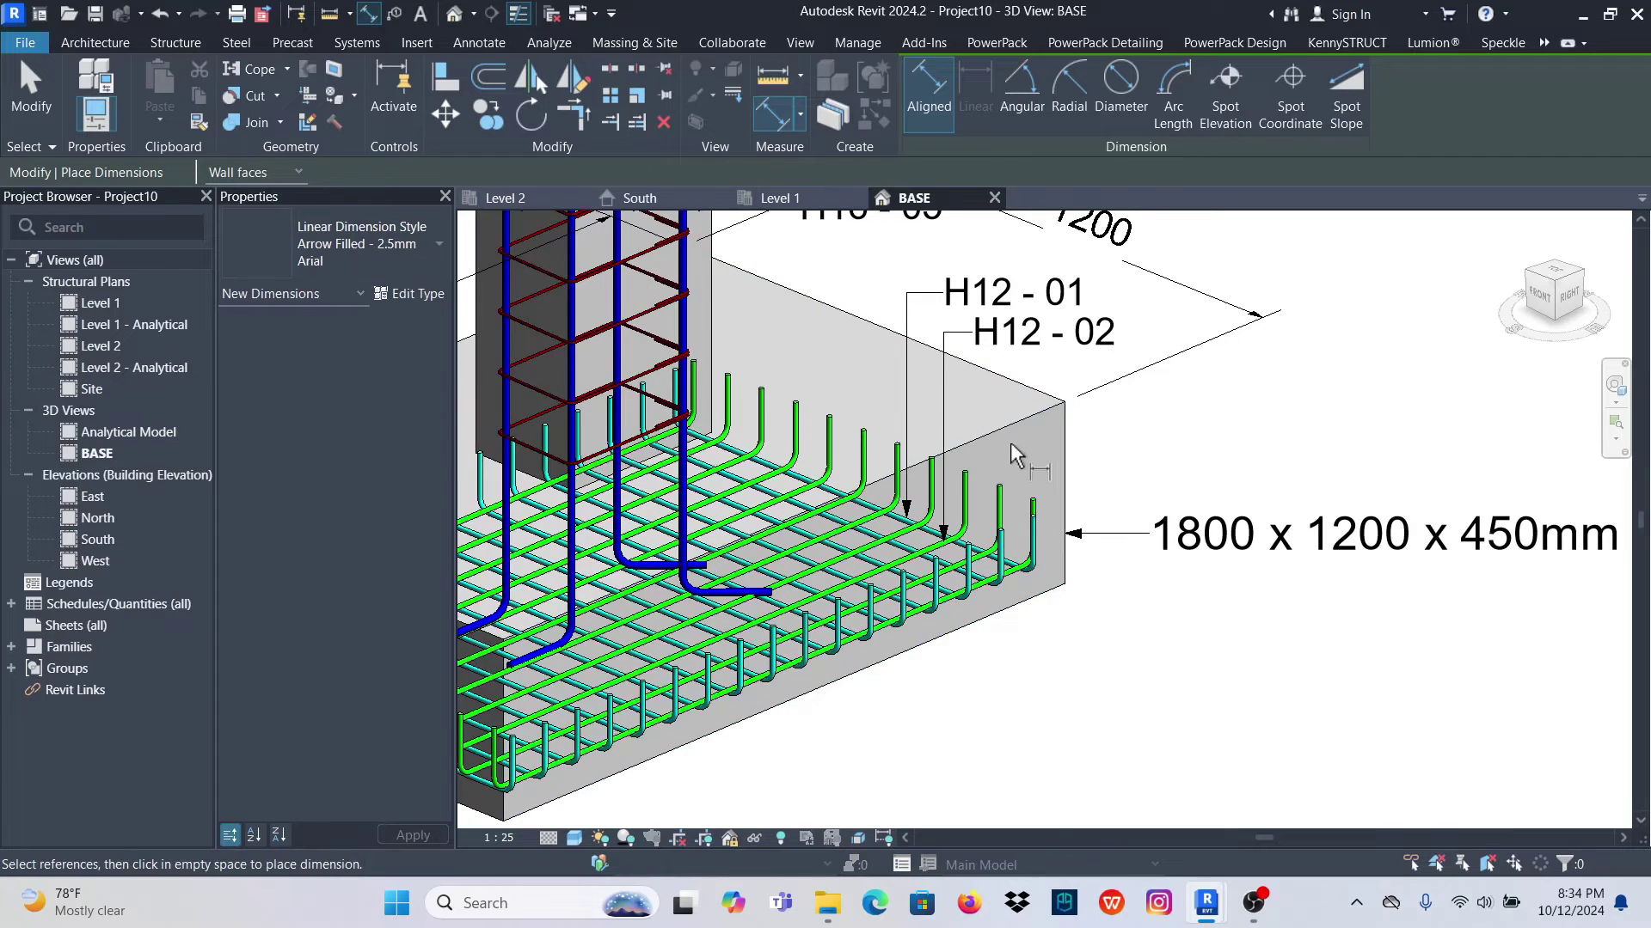
click(176, 42)
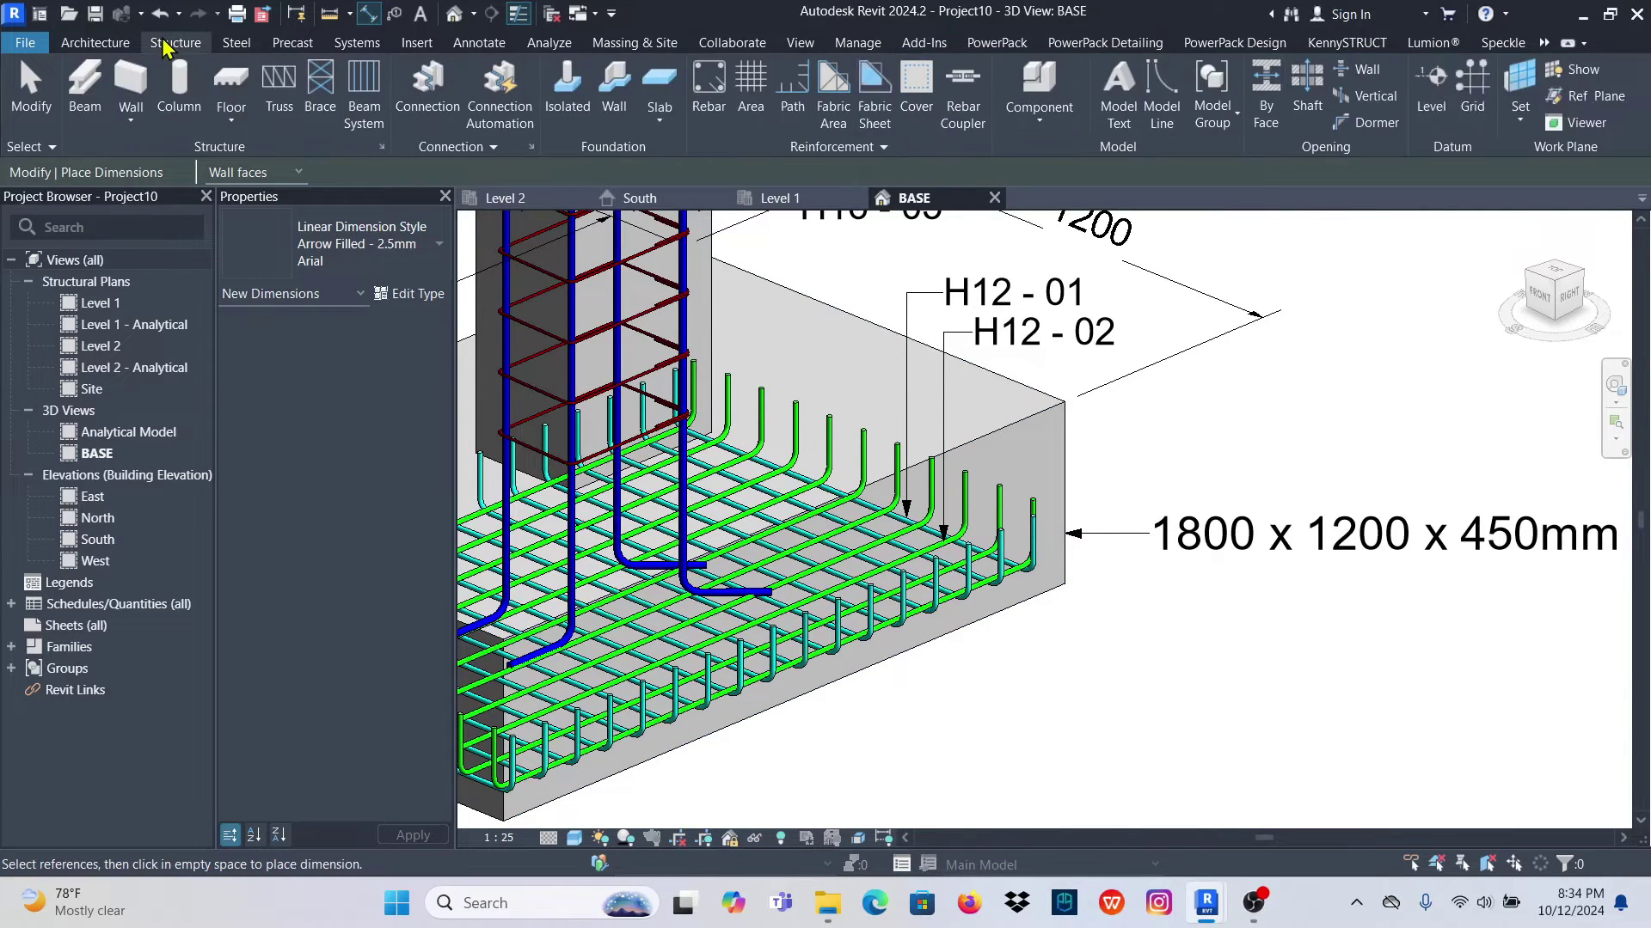
click(1520, 125)
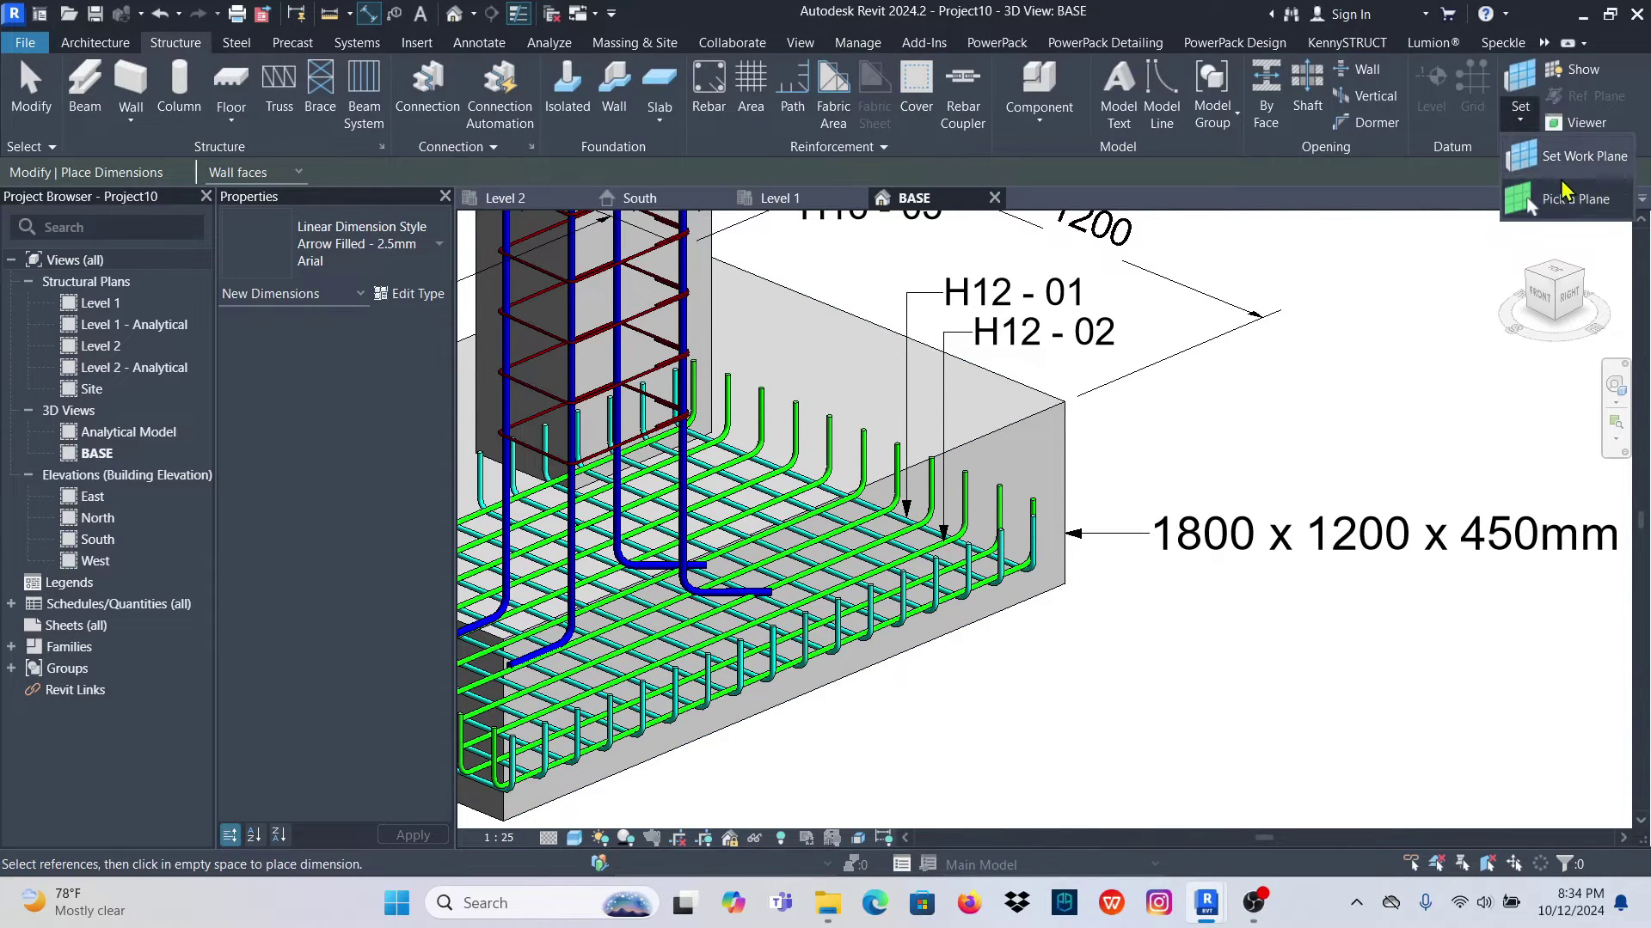
click(1568, 170)
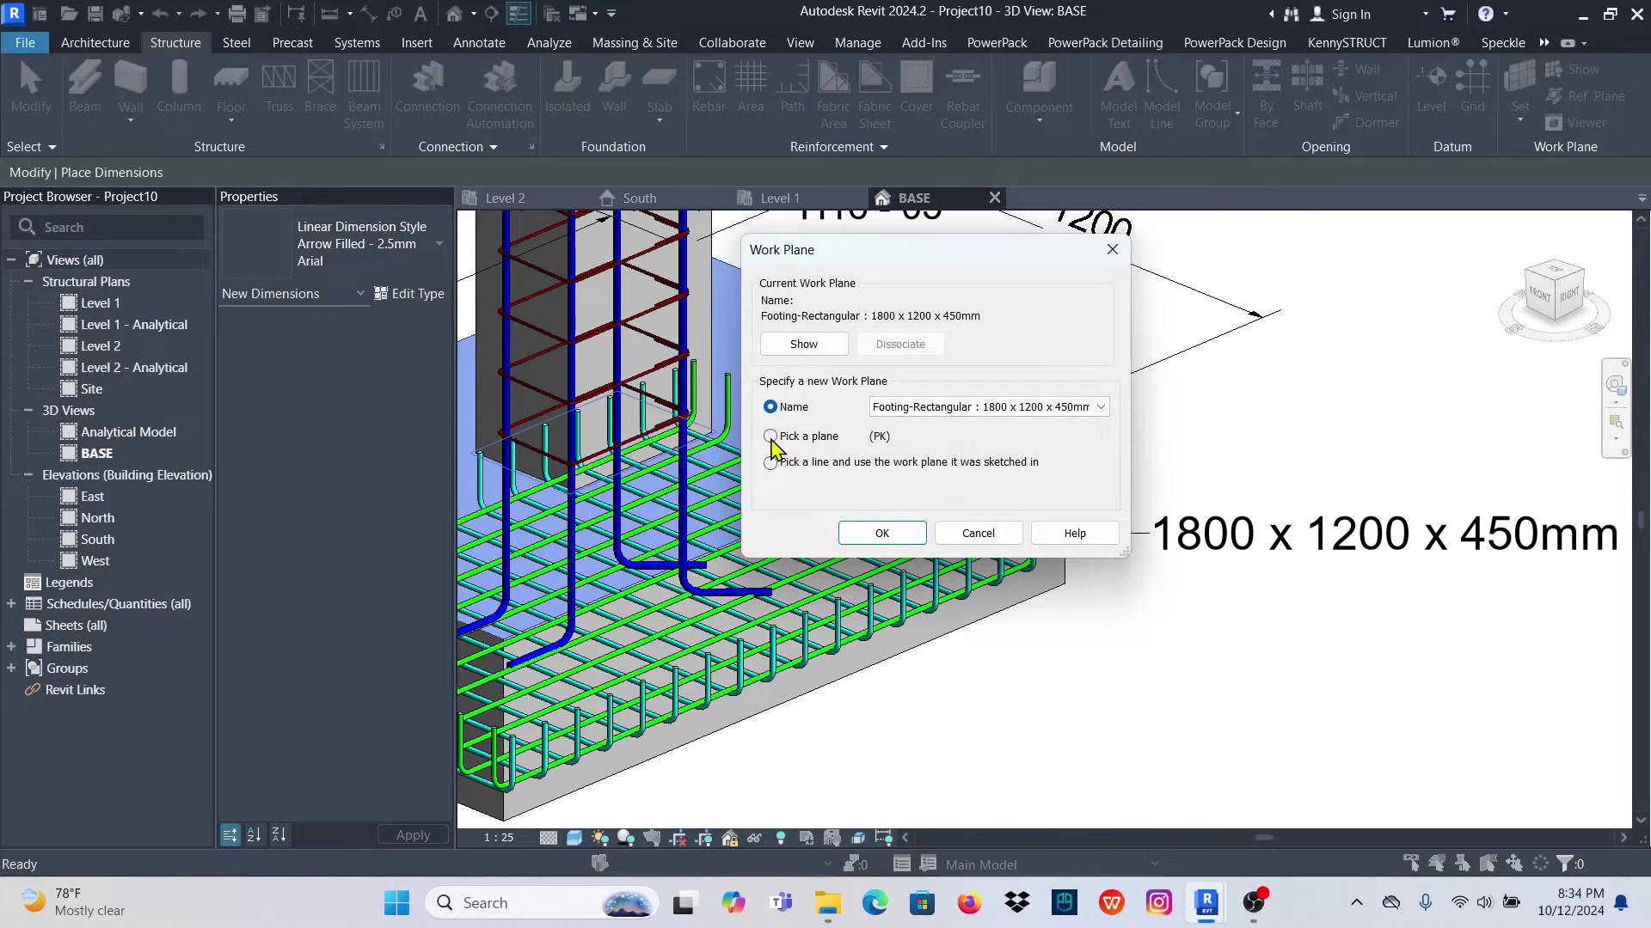
click(1112, 251)
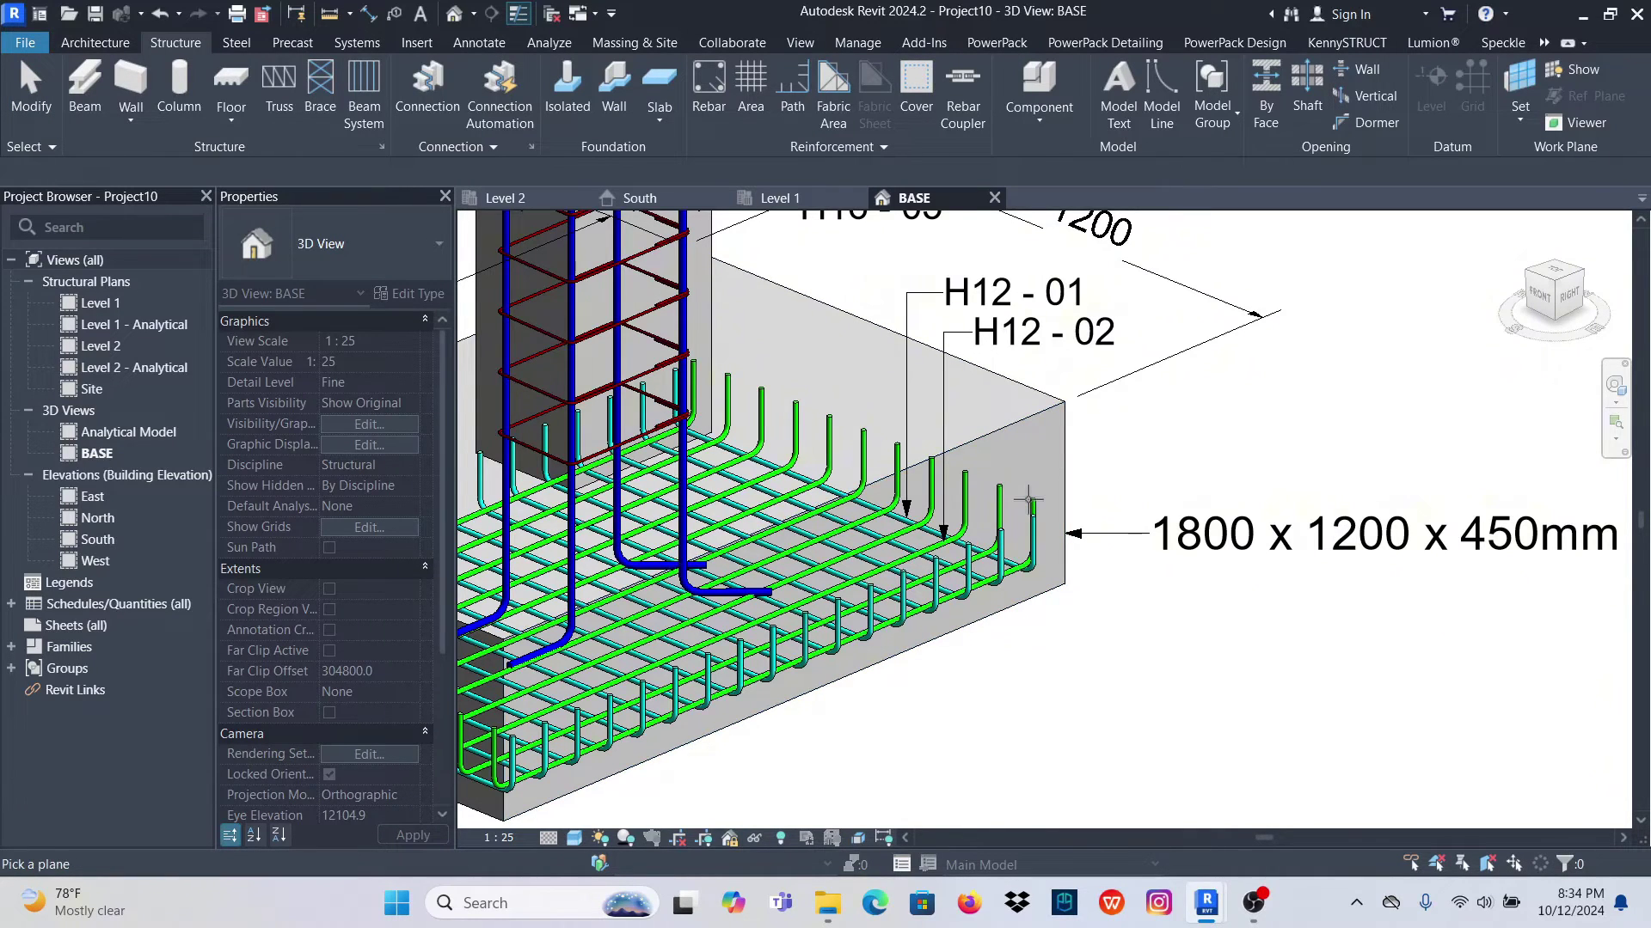
scroll(1031, 492, down, 2)
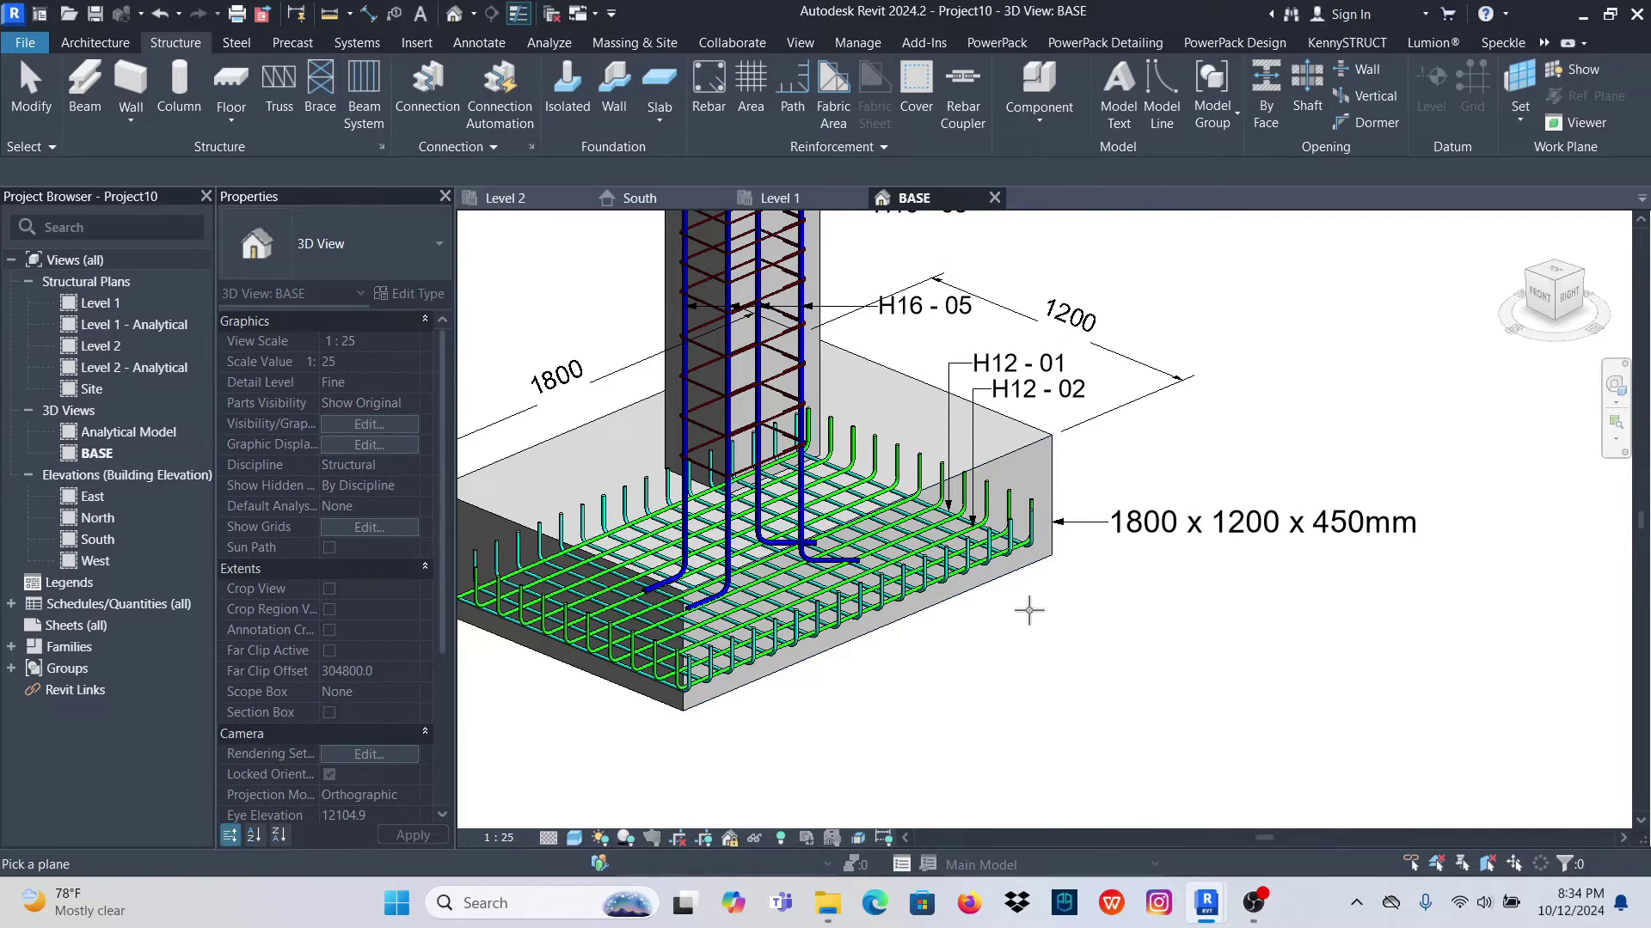
Try to add an aligned dimension for the footing's depth on its long side face
click(478, 43)
scroll(1152, 557, up, 3)
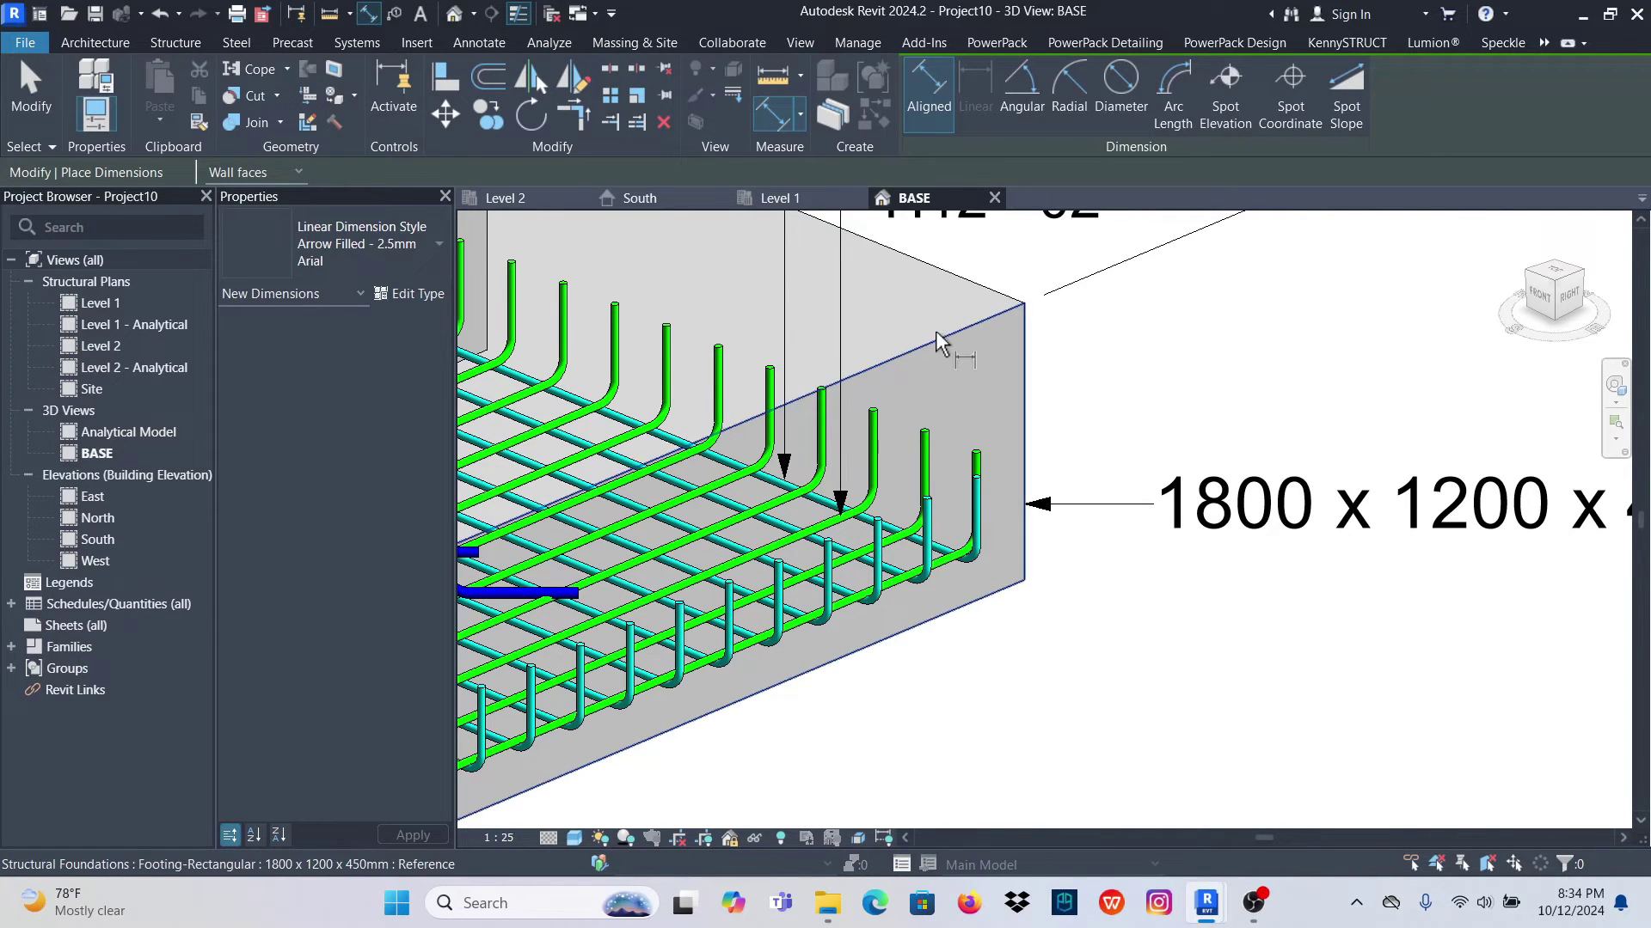
scroll(936, 598, down, 2)
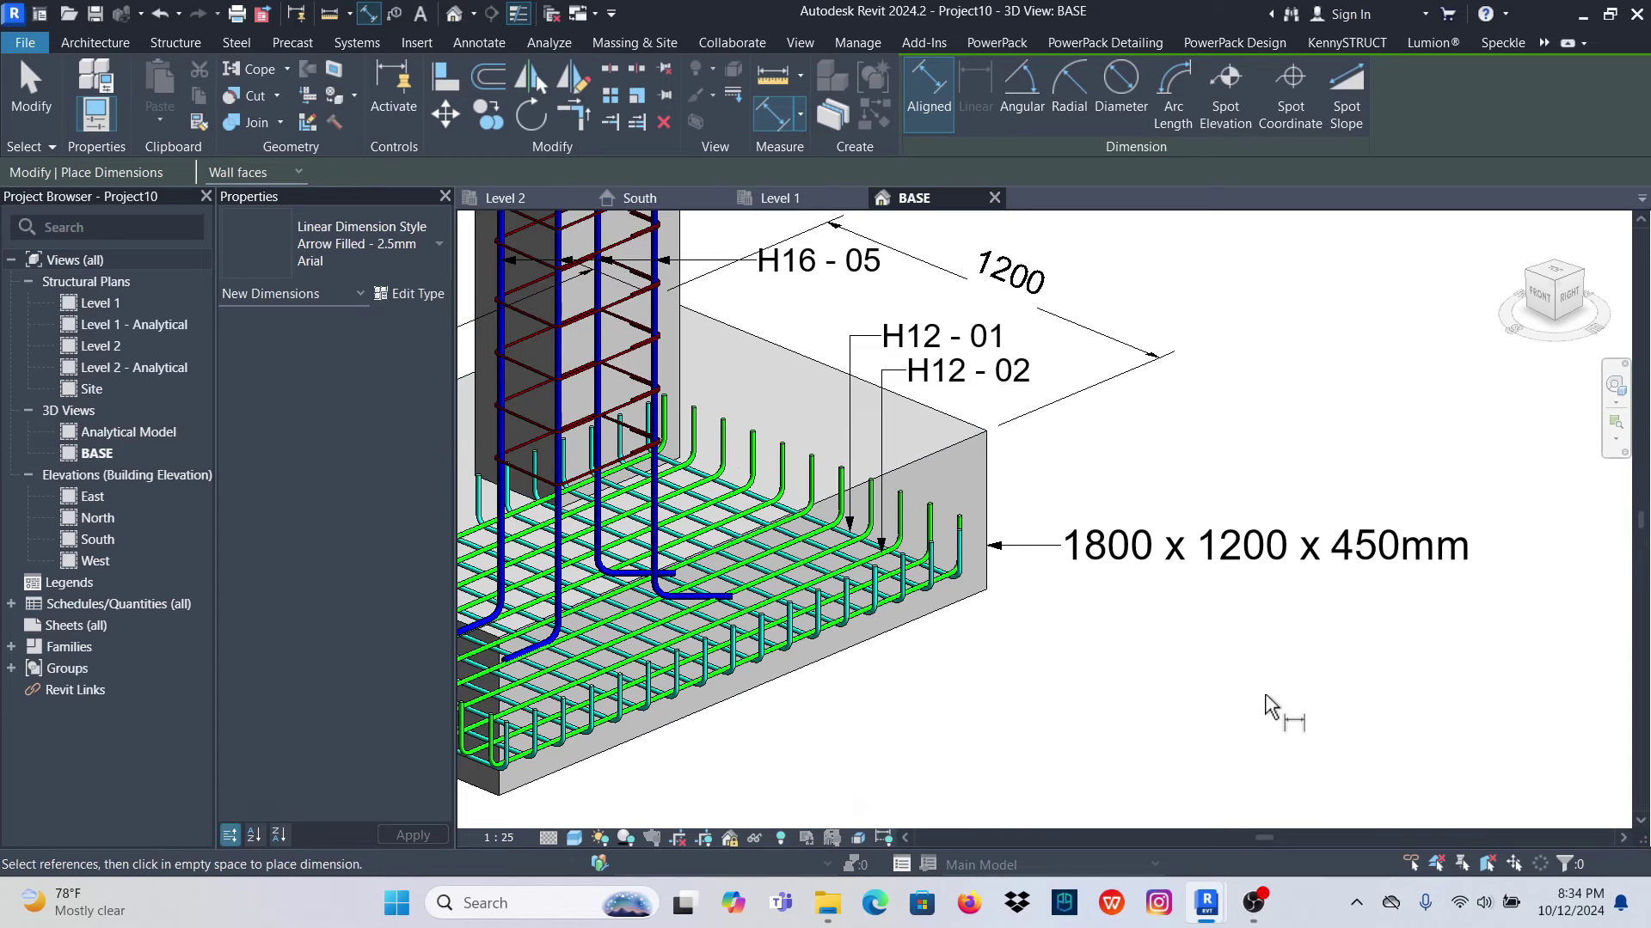
key(Escape)
key(Escape)
Pick the footing's long side face as the work plane and try again to dimension the footing's depth
scroll(1061, 792, down, 2)
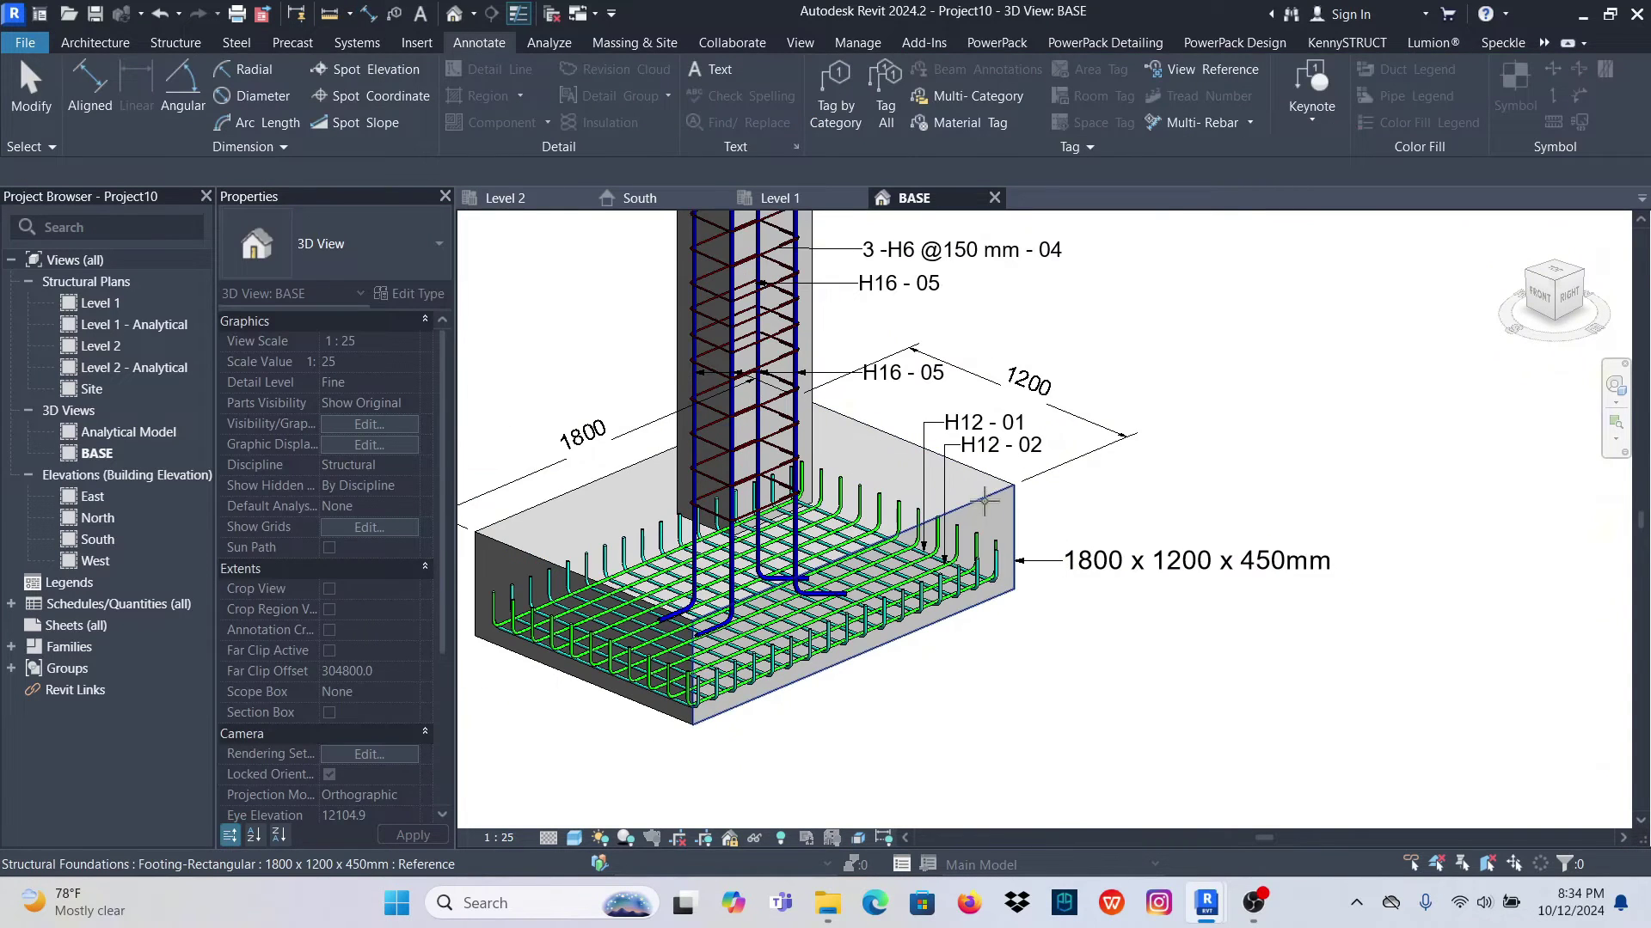
scroll(987, 488, up, 1)
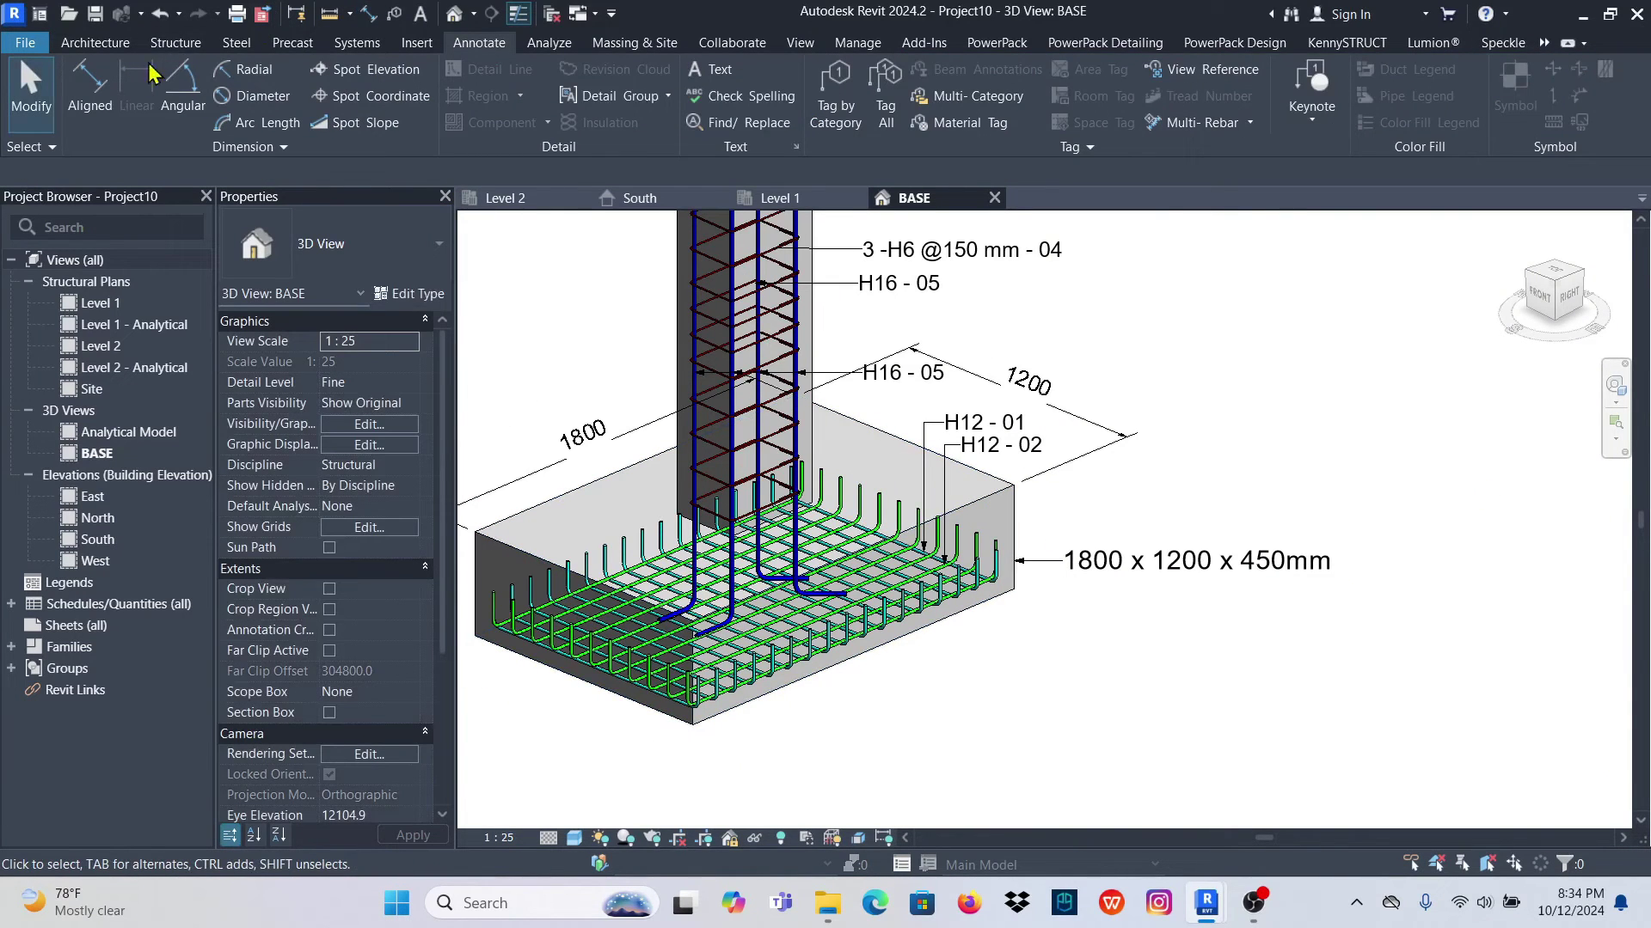
click(90, 86)
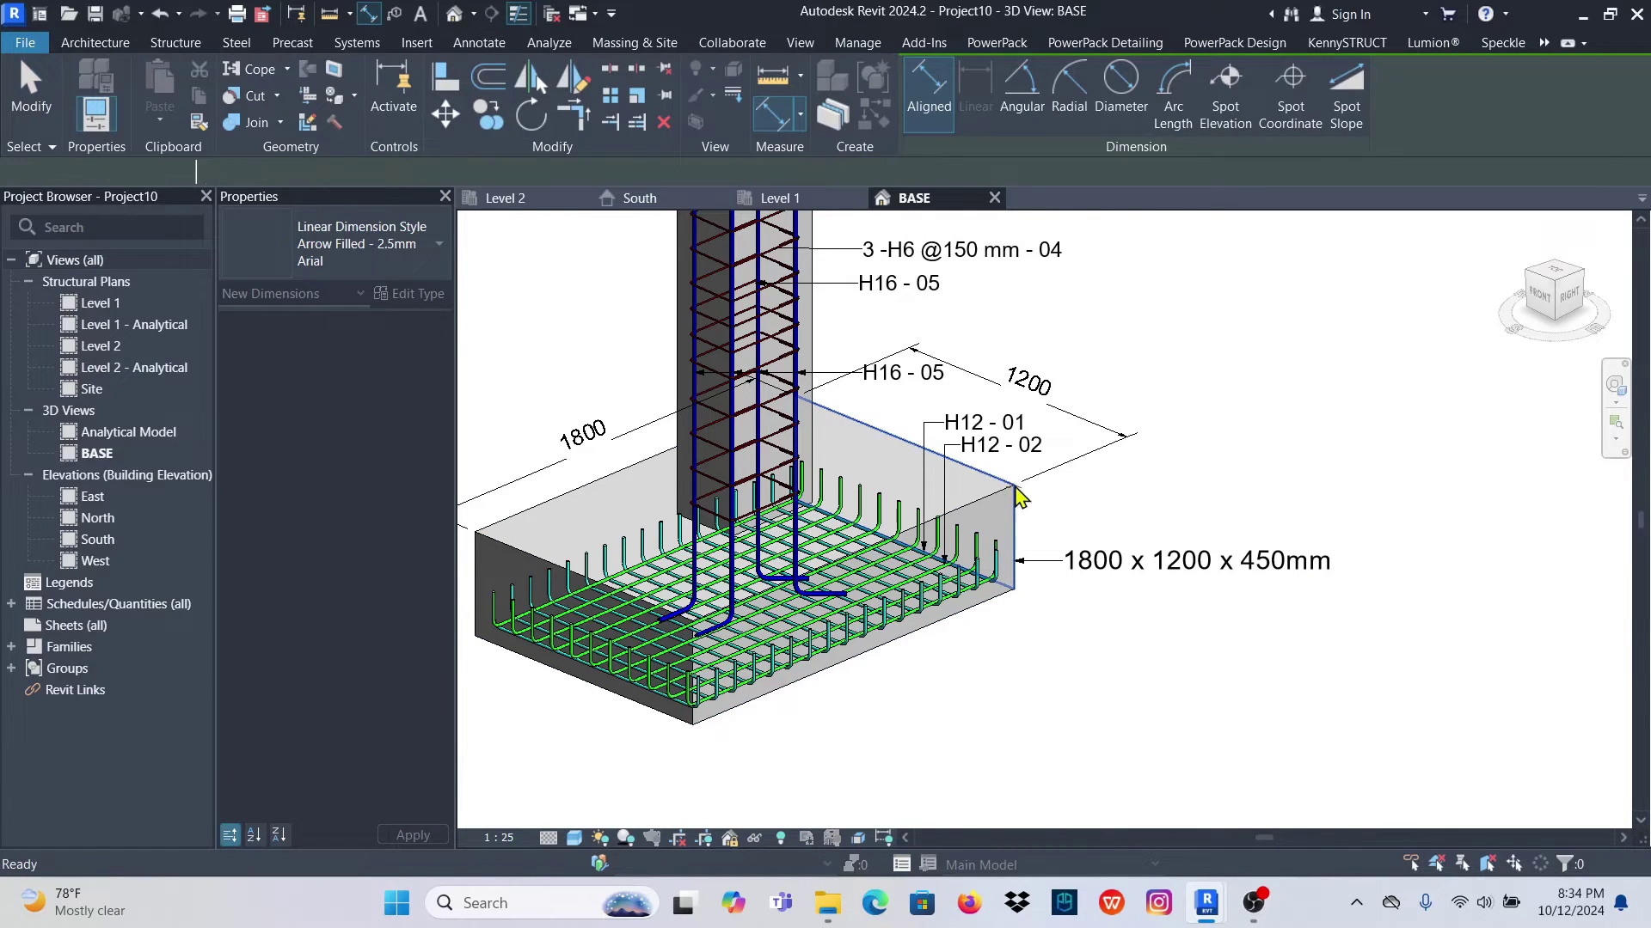
scroll(941, 501, up, 3)
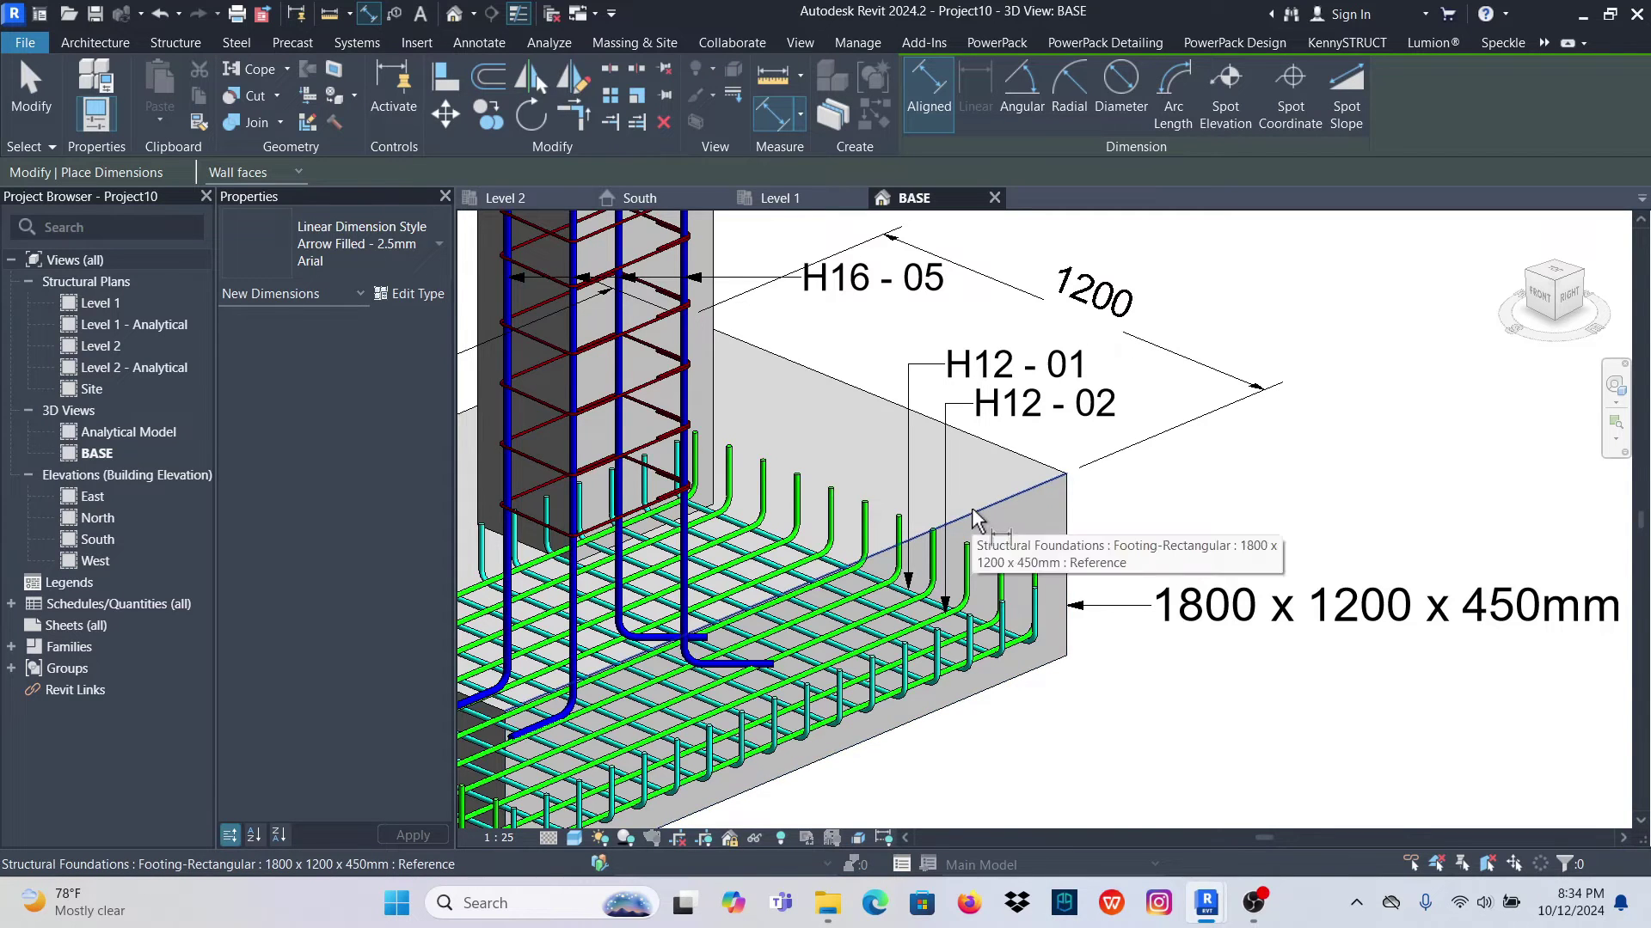
scroll(976, 520, down, 4)
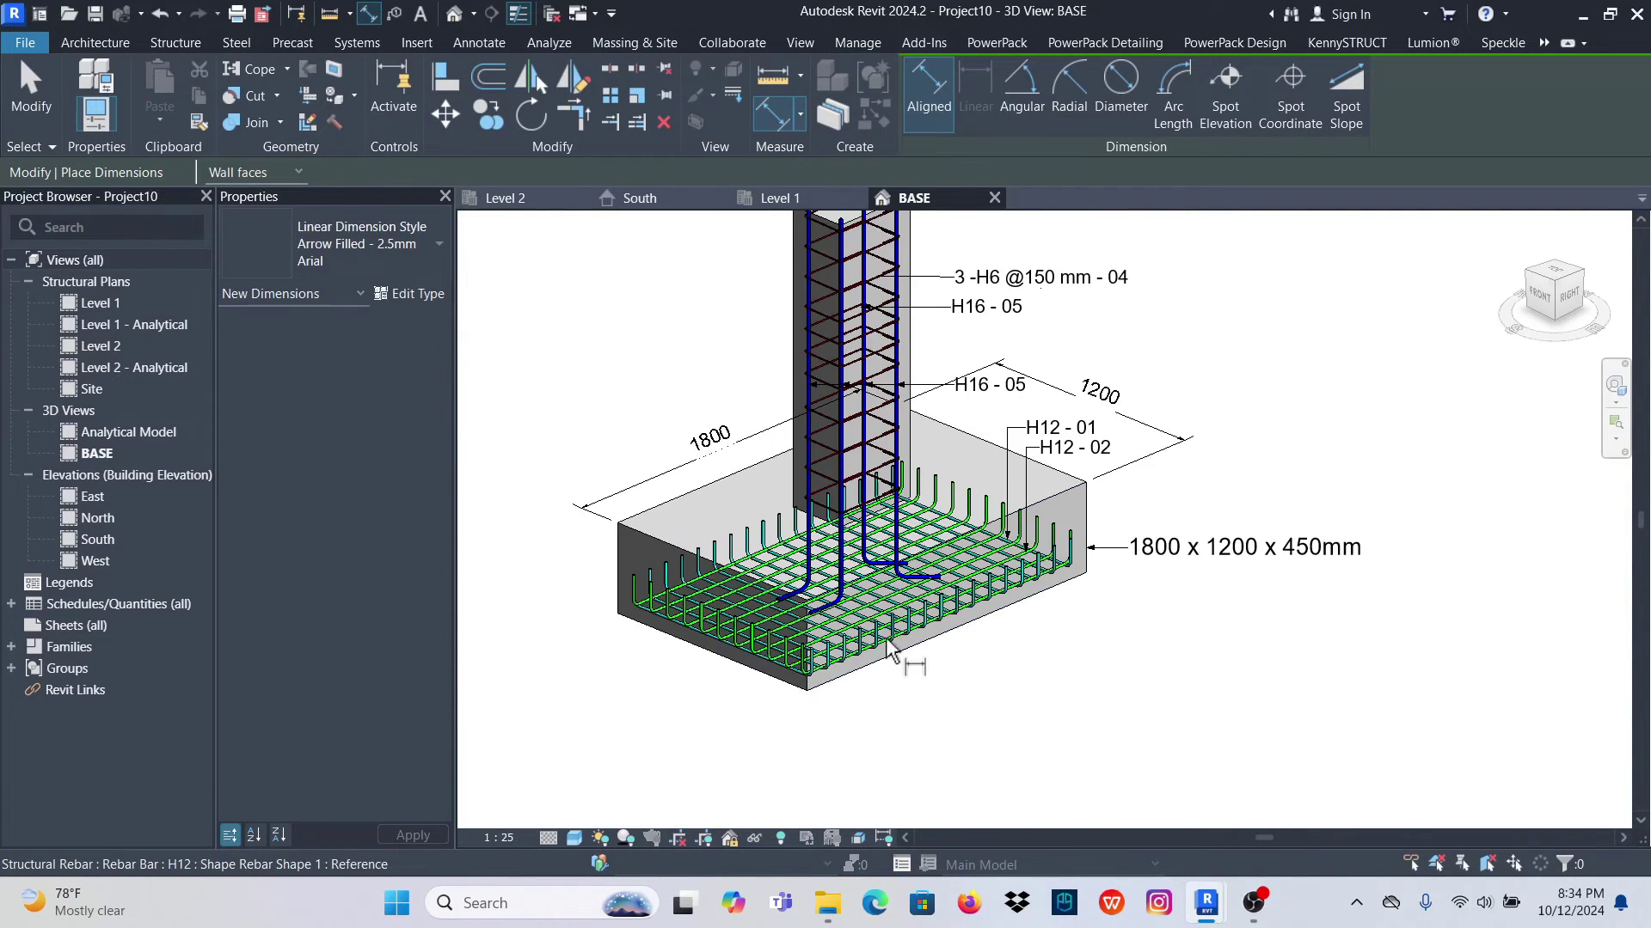
scroll(1057, 540, up, 2)
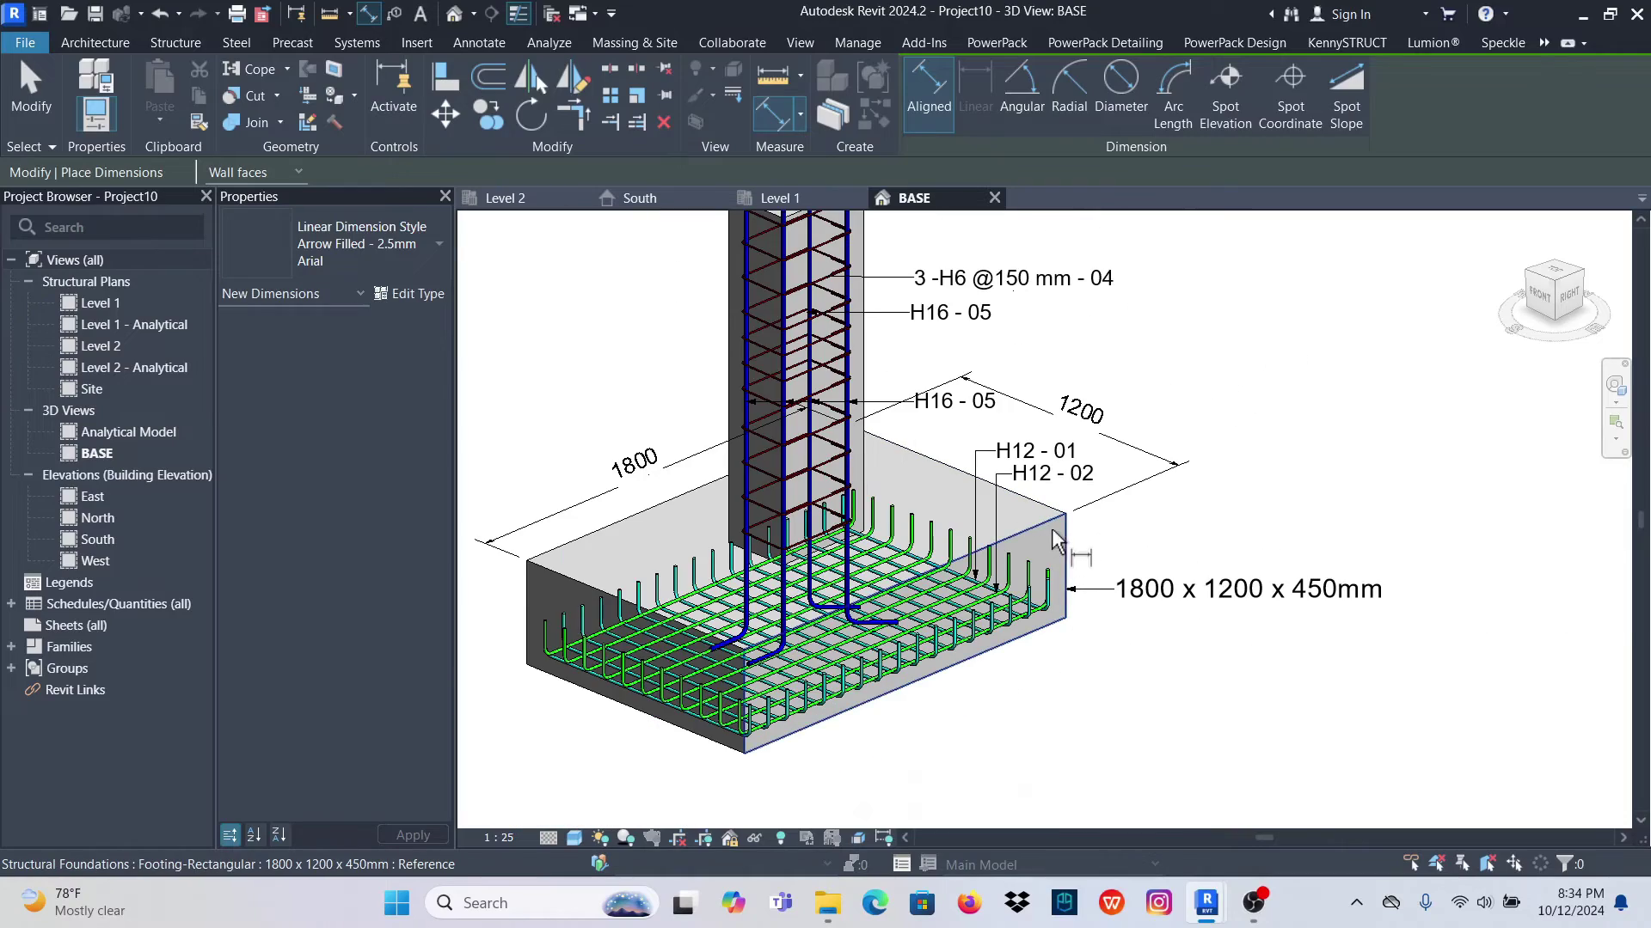
scroll(1036, 551, down, 3)
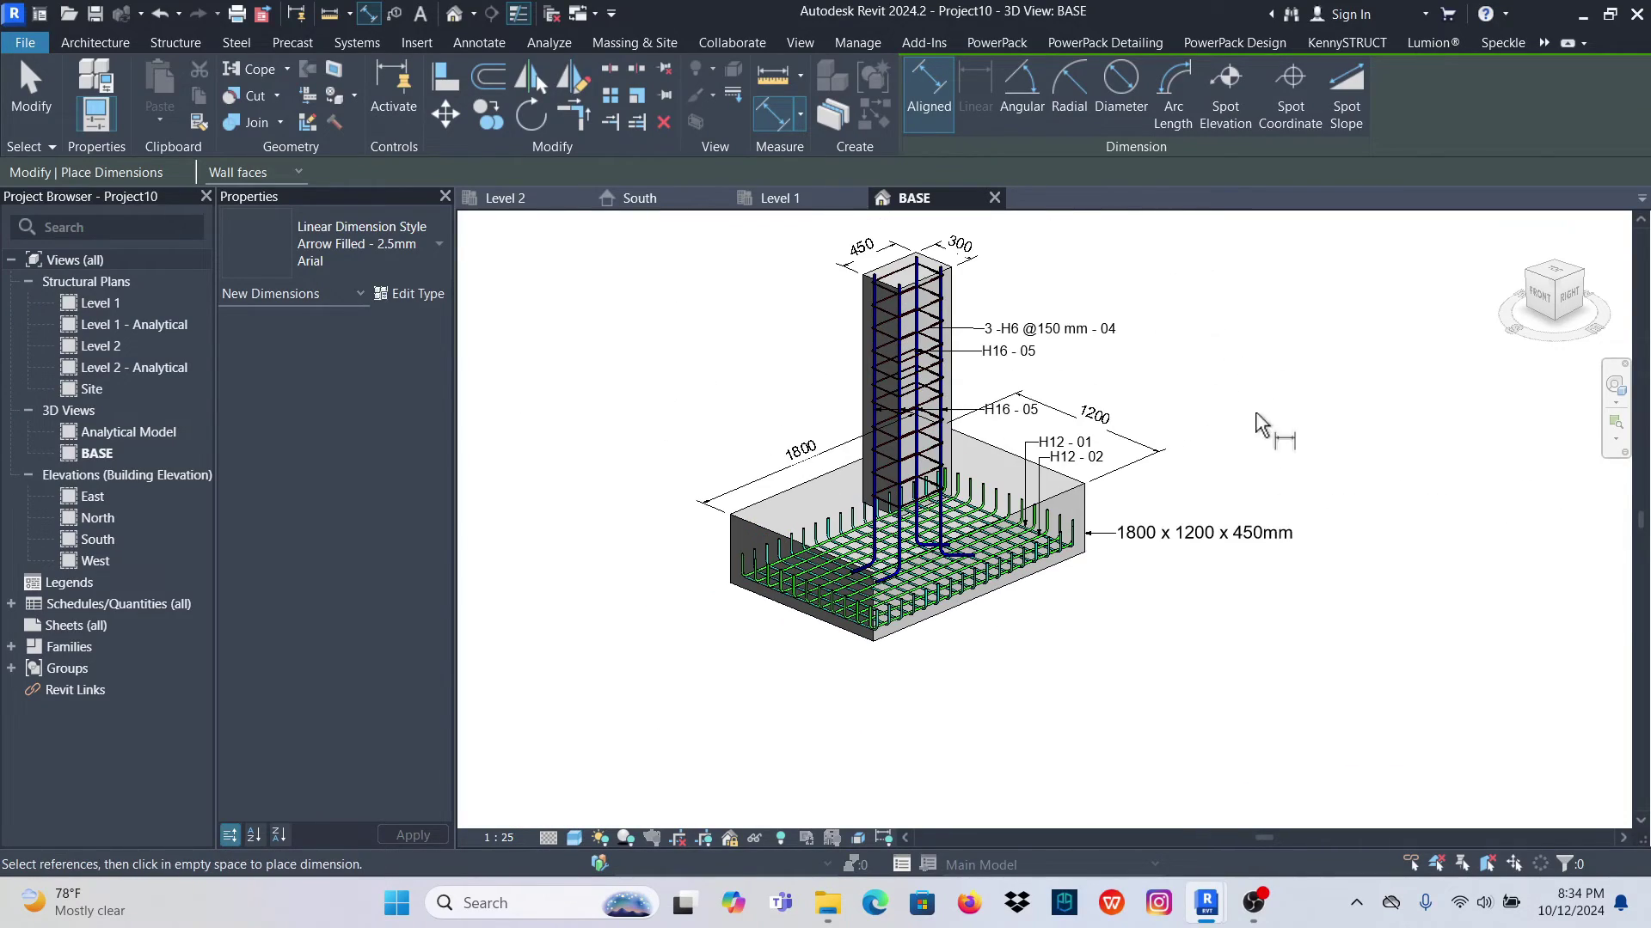
key(Escape)
key(Escape)
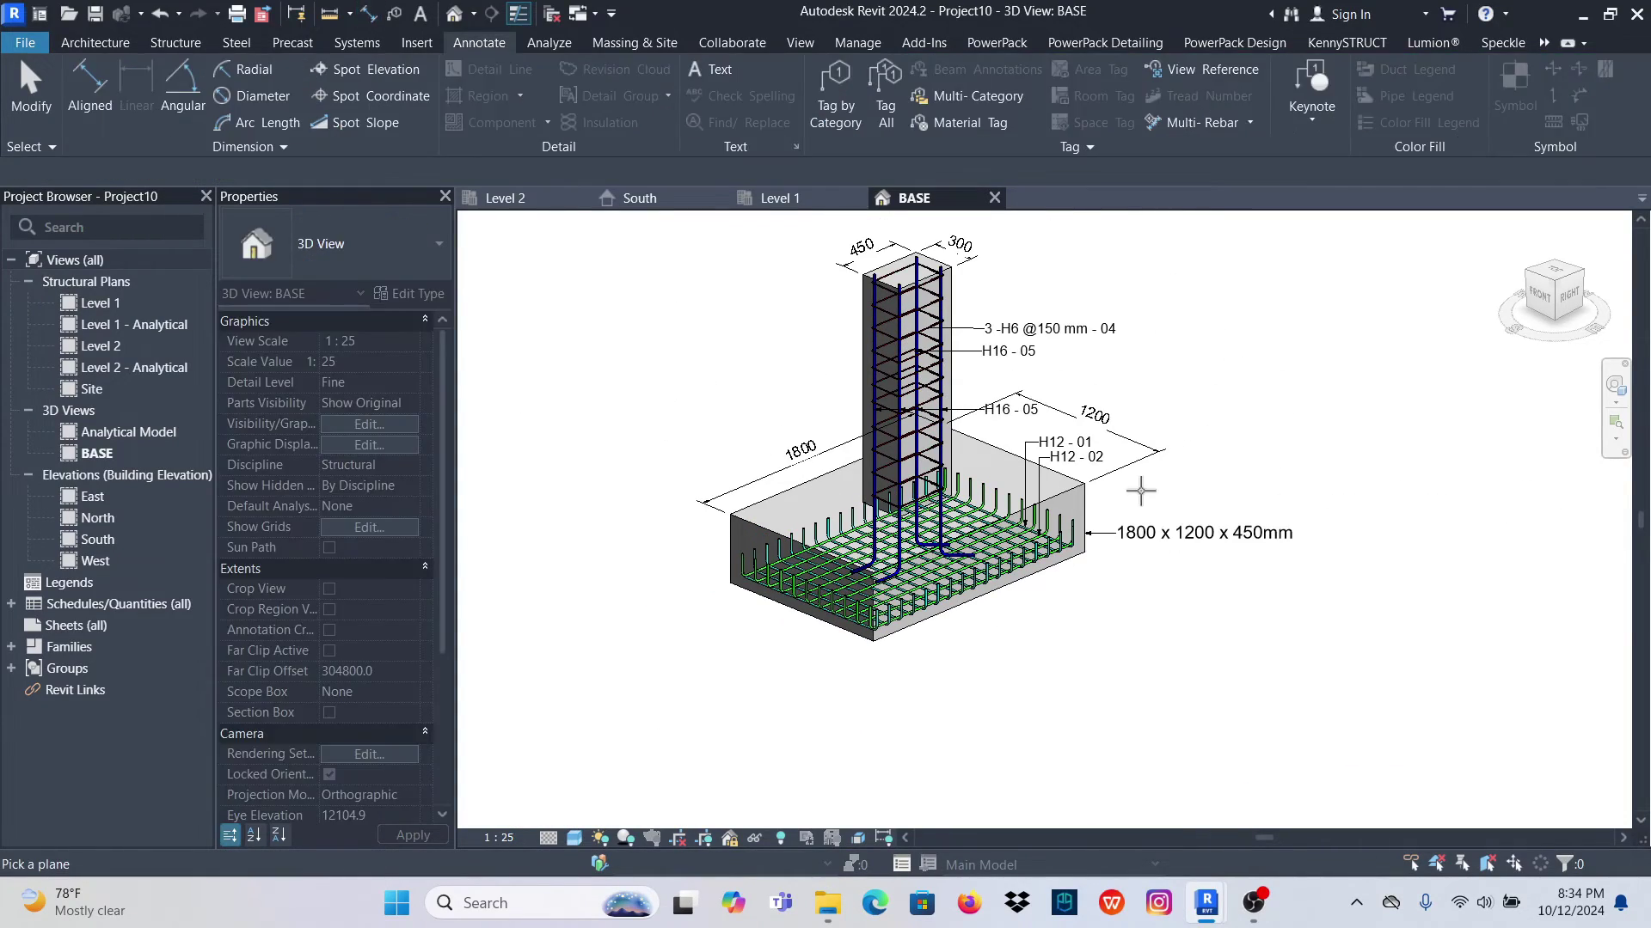
scroll(1065, 627, up, 3)
scroll(1091, 593, down, 2)
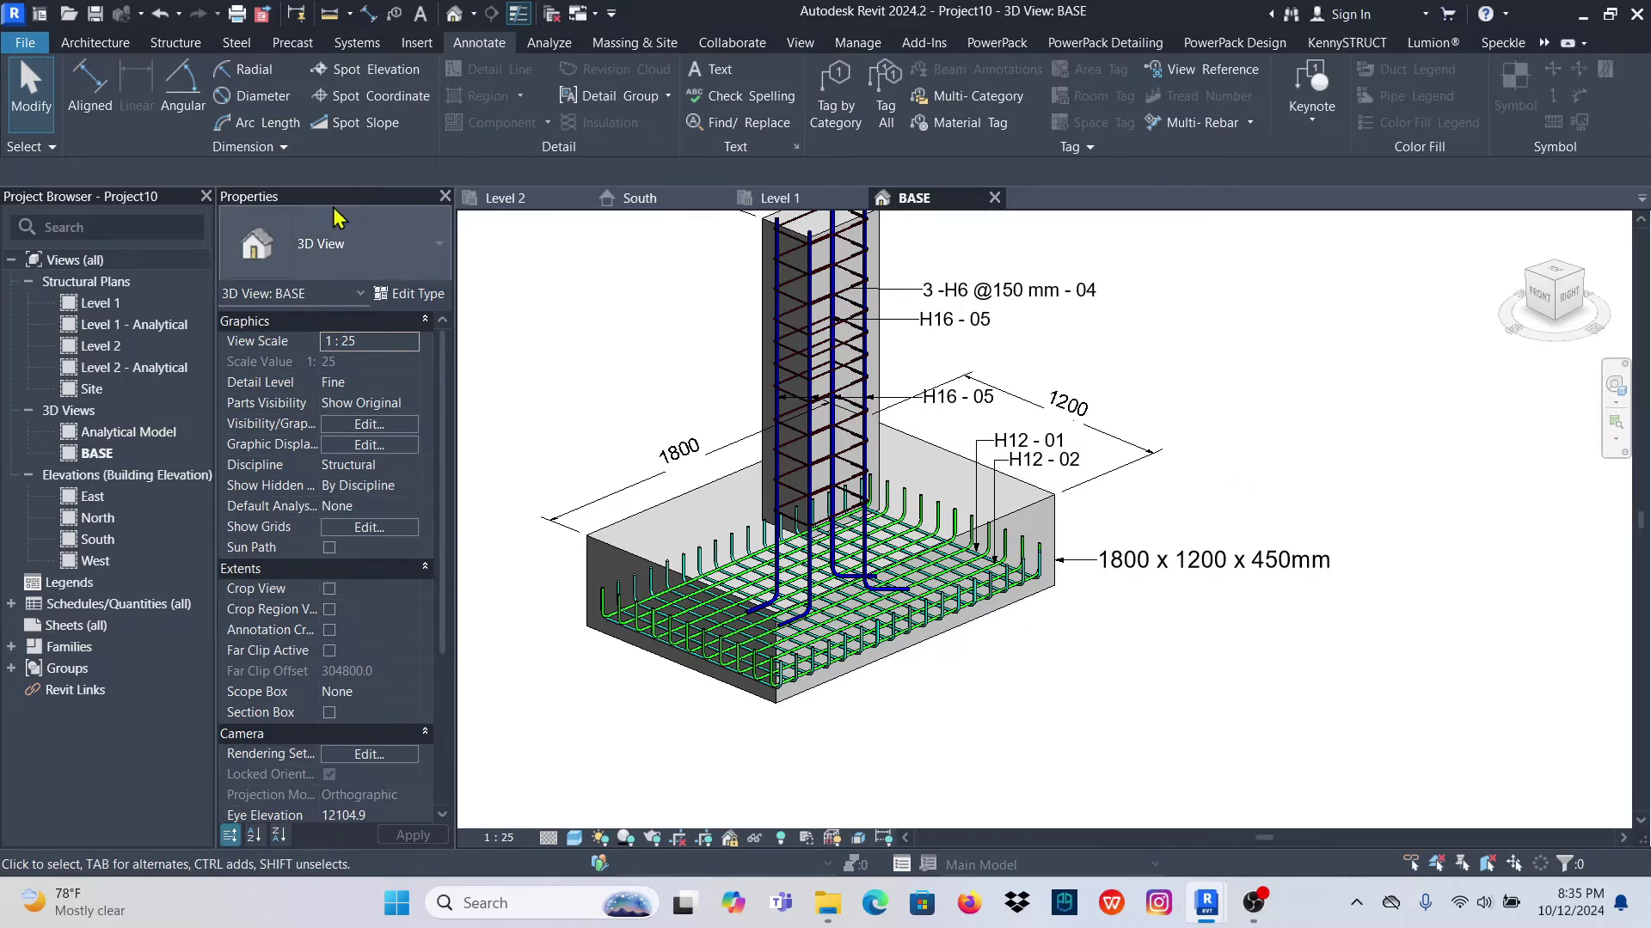
click(94, 92)
scroll(1078, 577, up, 3)
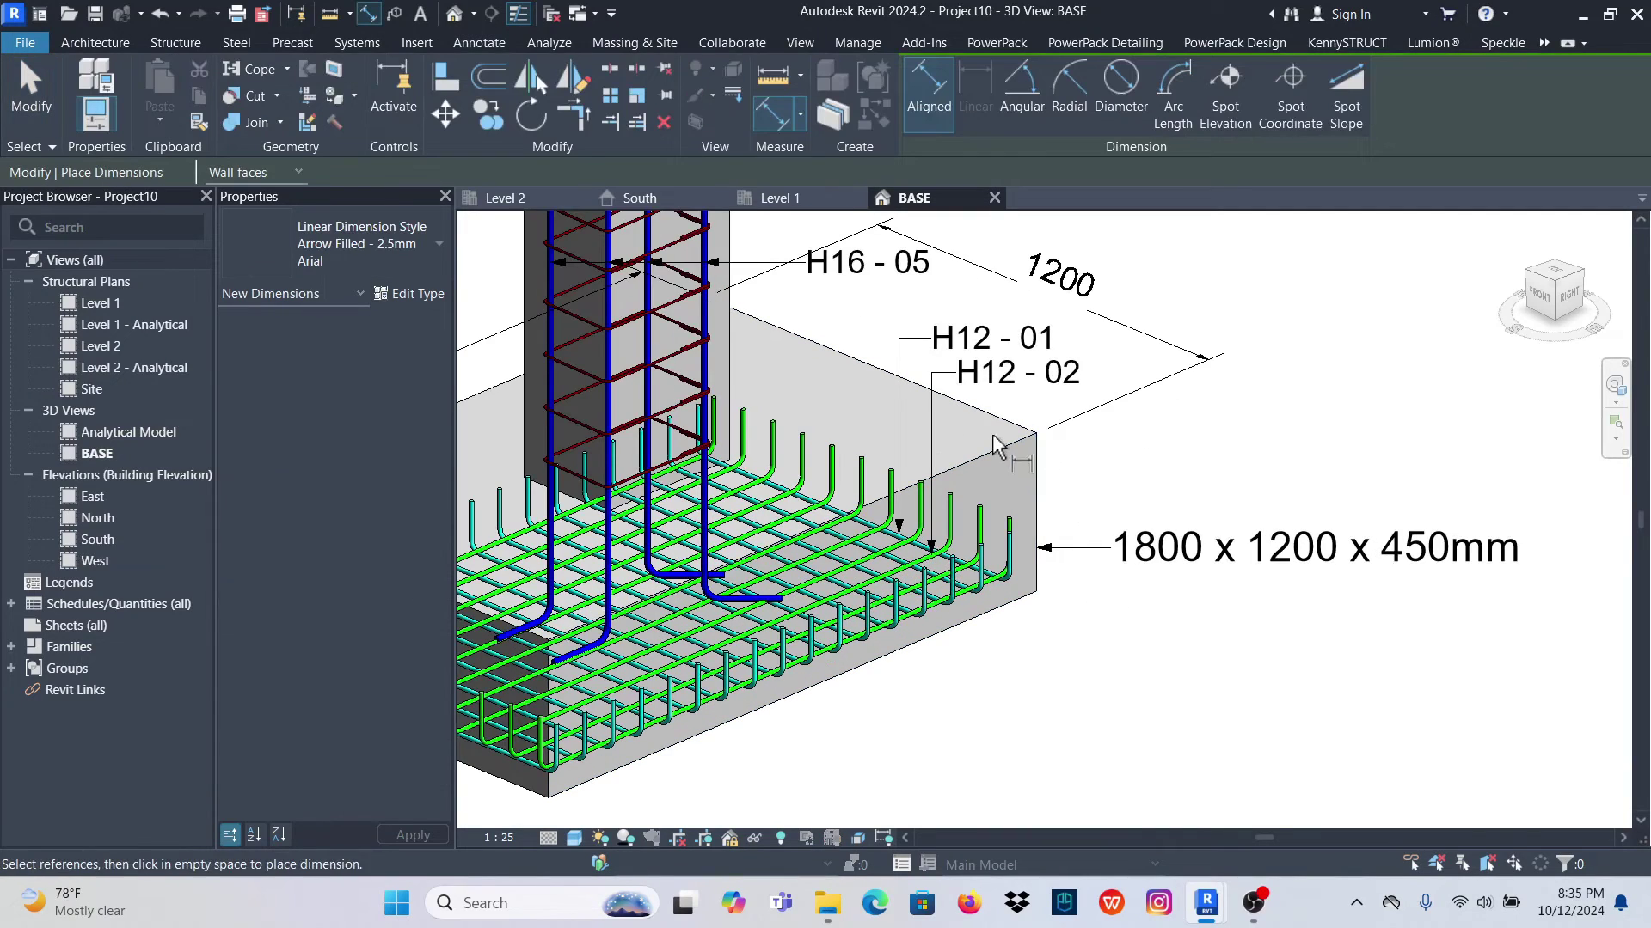
scroll(961, 496, down, 3)
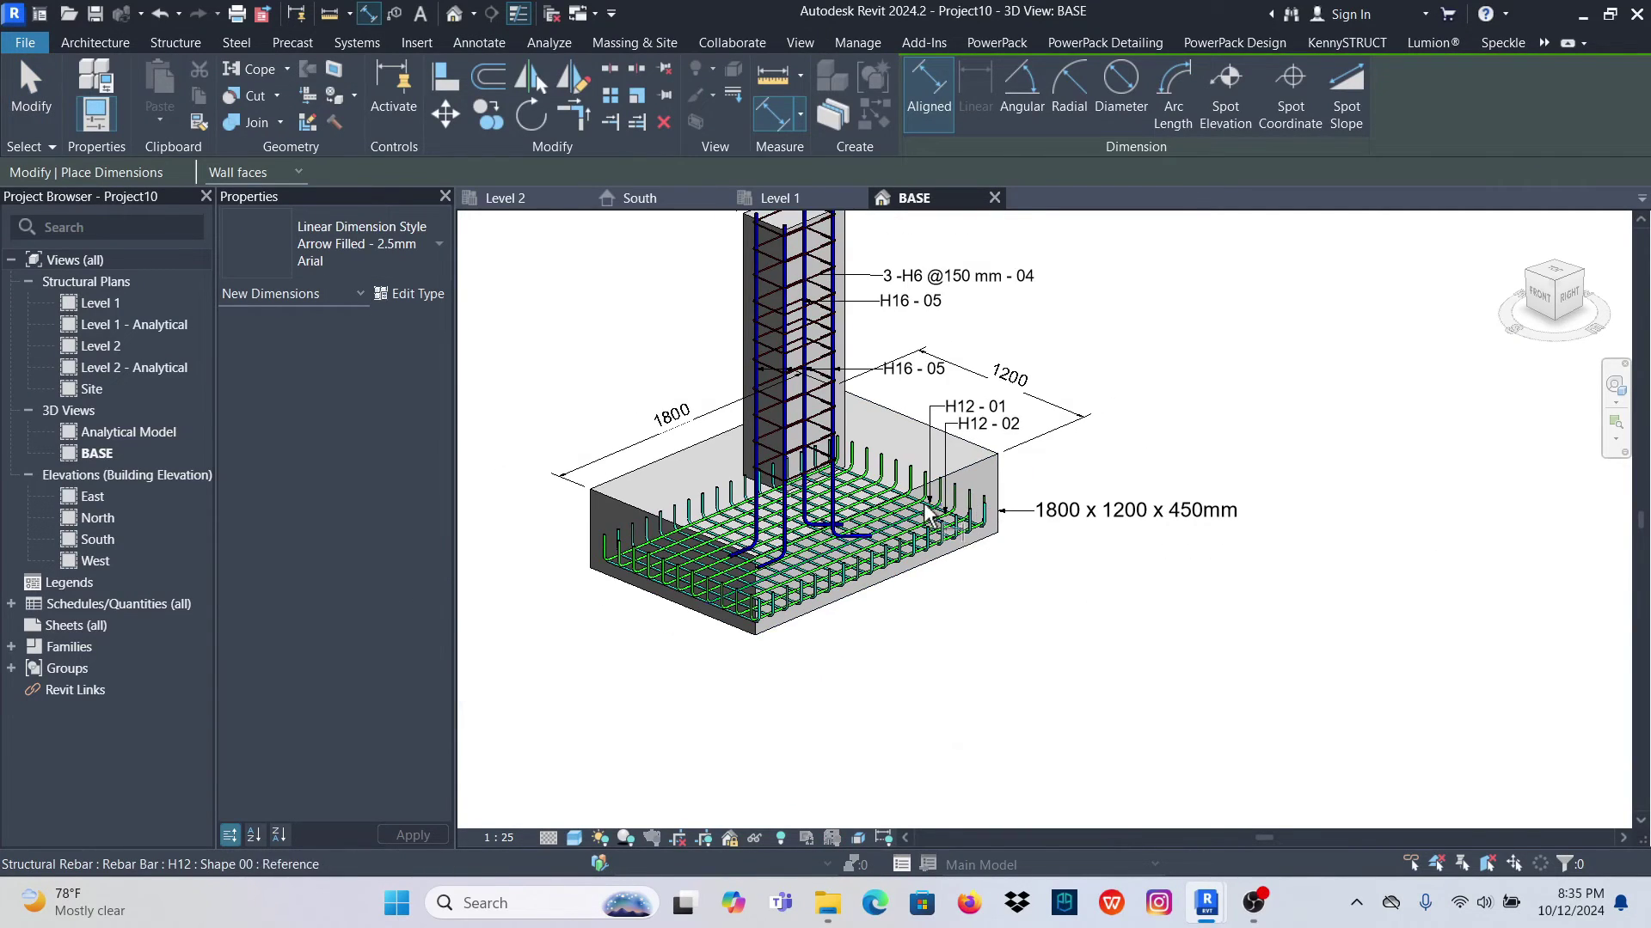
scroll(927, 514, down, 1)
scroll(997, 516, up, 4)
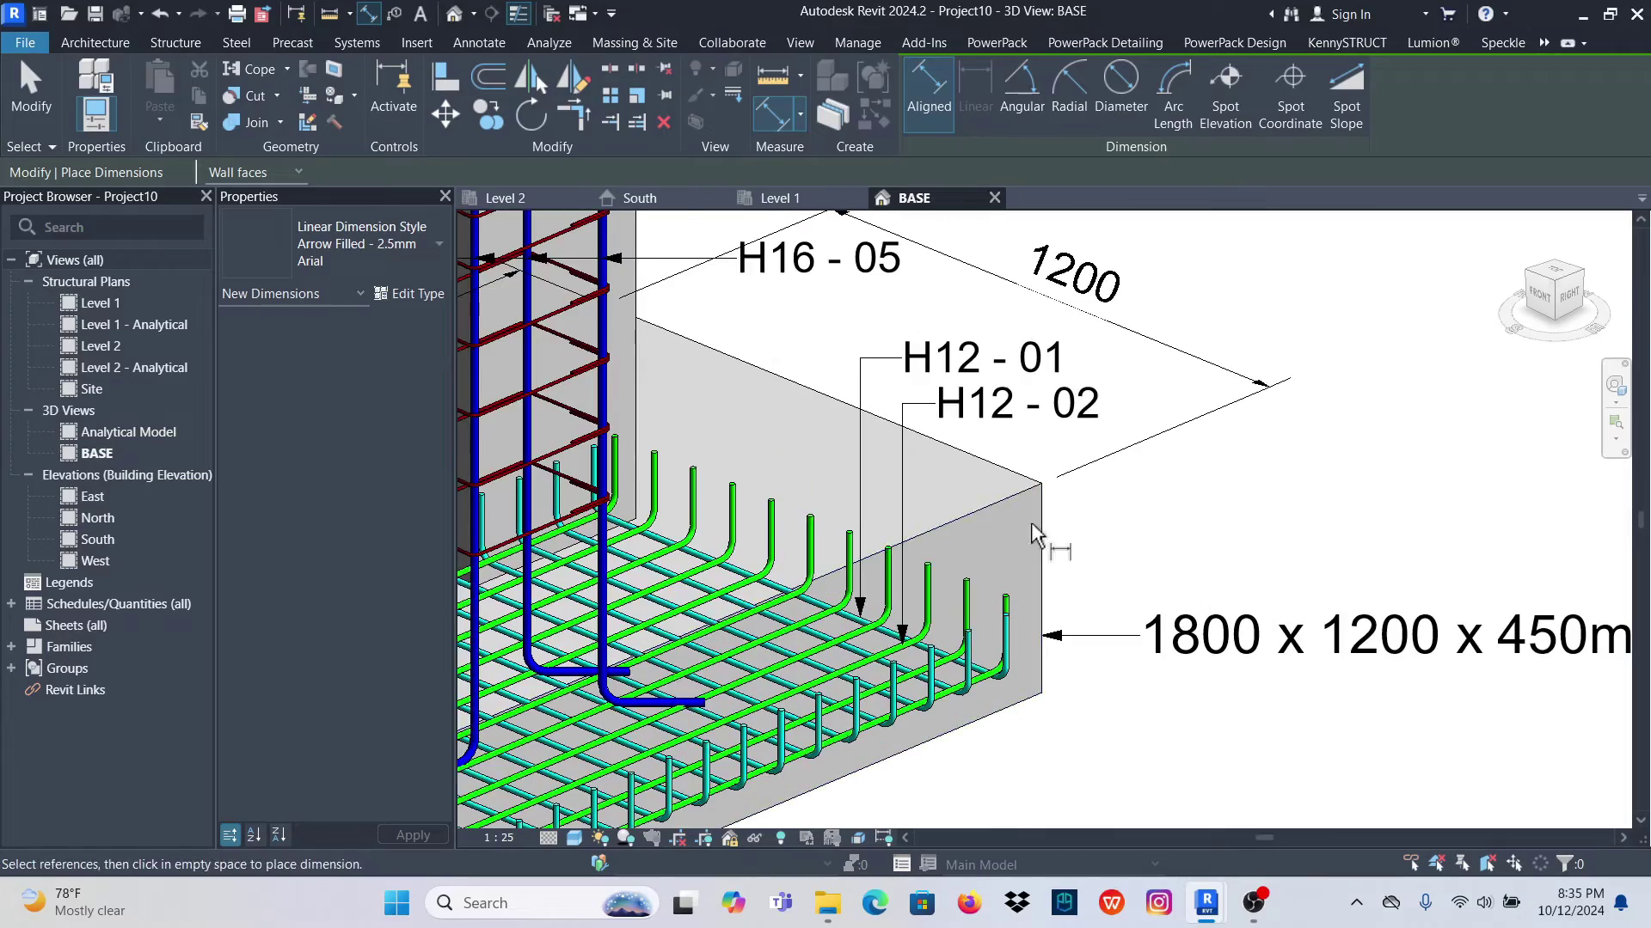
scroll(1030, 523, down, 4)
scroll(903, 533, up, 2)
scroll(798, 543, down, 2)
scroll(691, 533, up, 1)
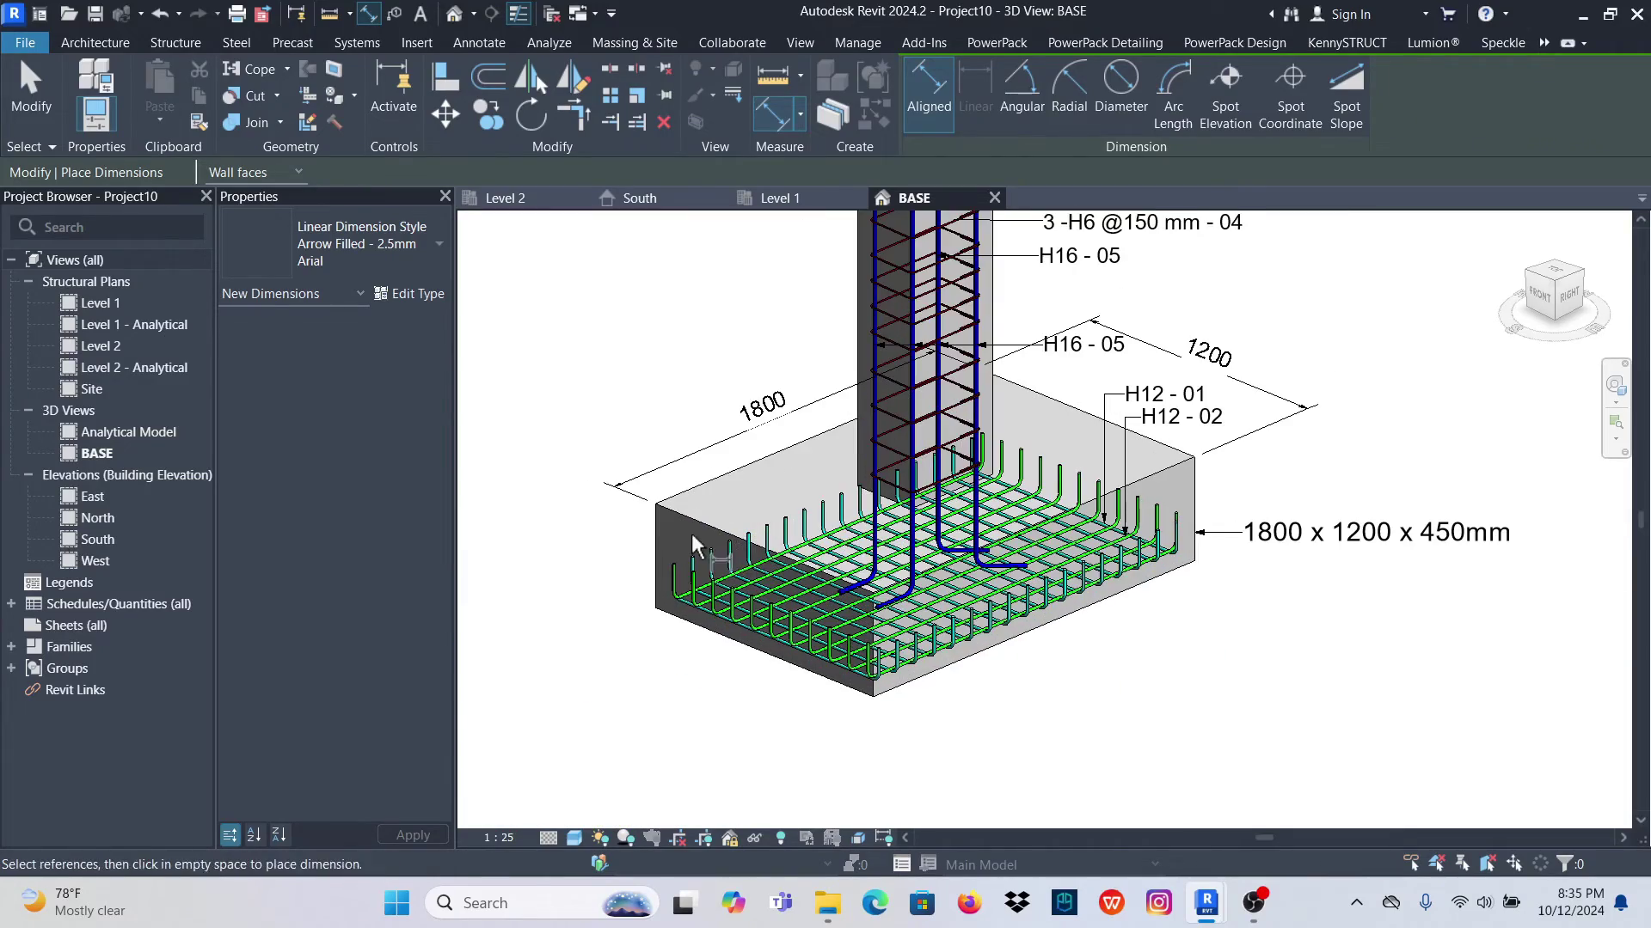
scroll(695, 513, down, 2)
scroll(684, 502, up, 4)
scroll(682, 538, down, 3)
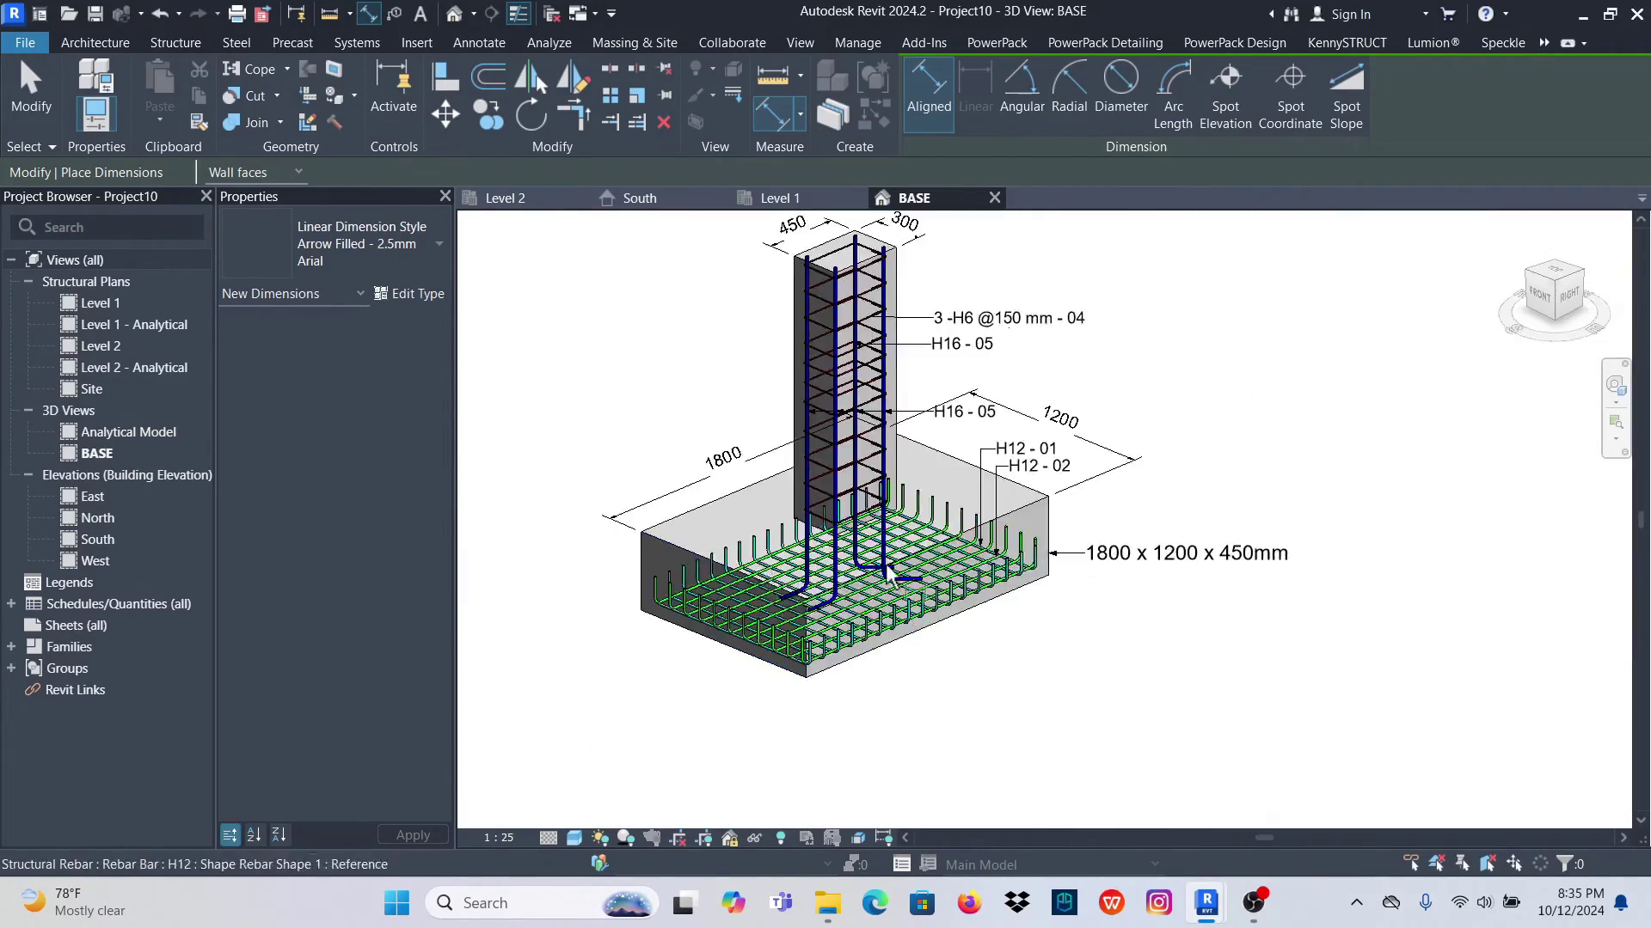
scroll(1077, 516, up, 3)
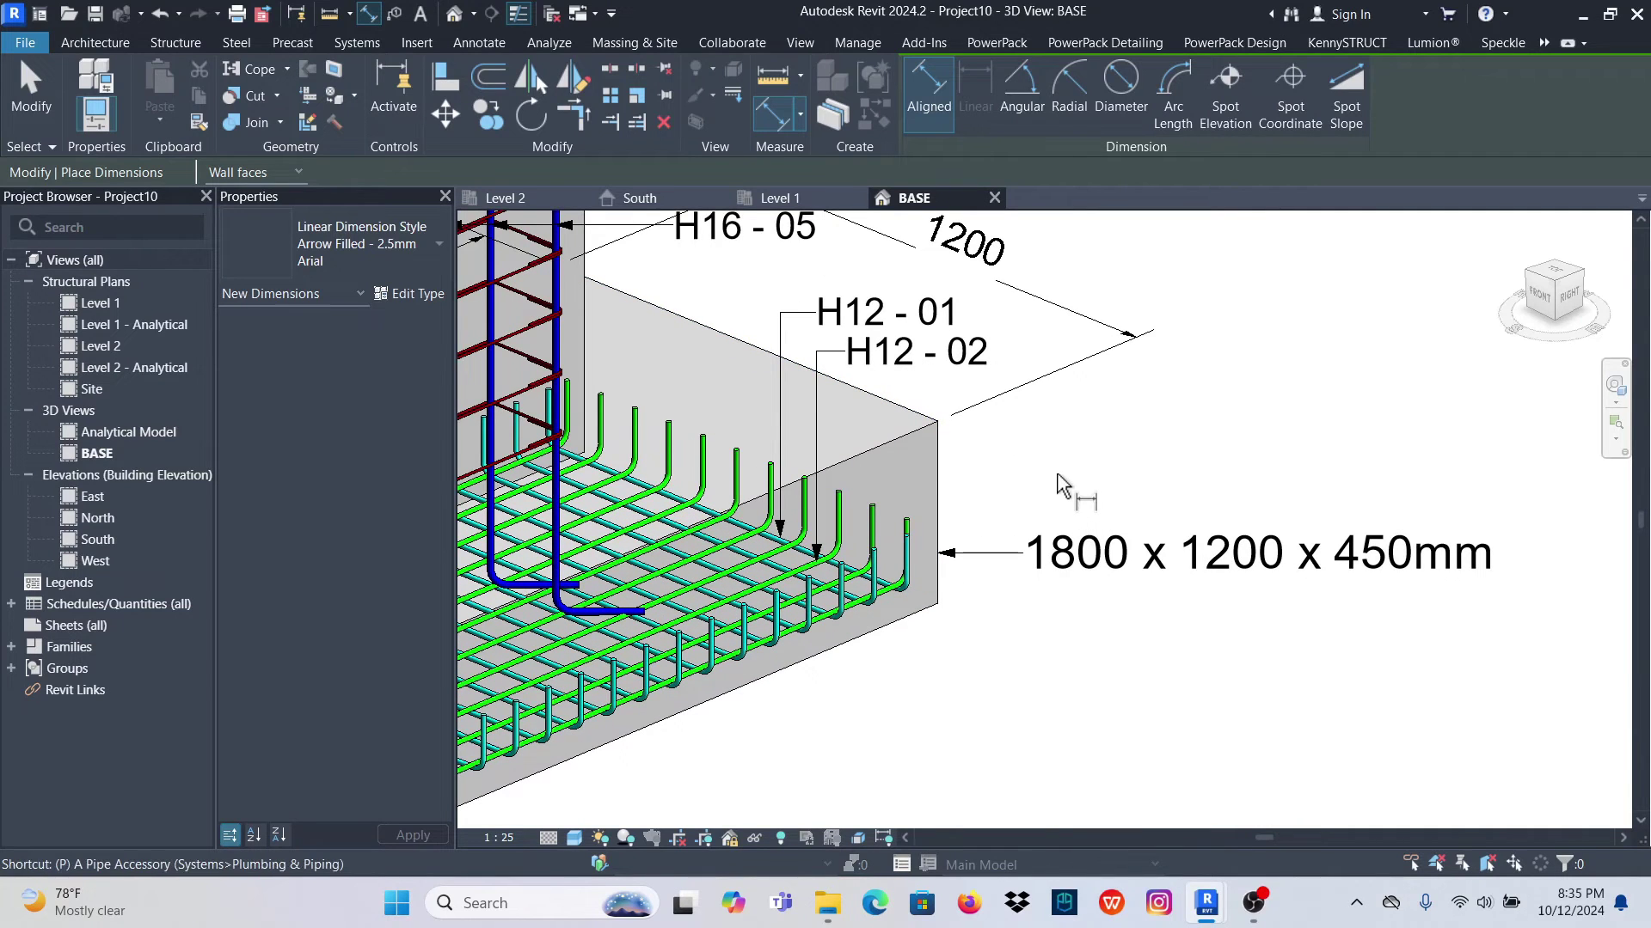
key(Escape)
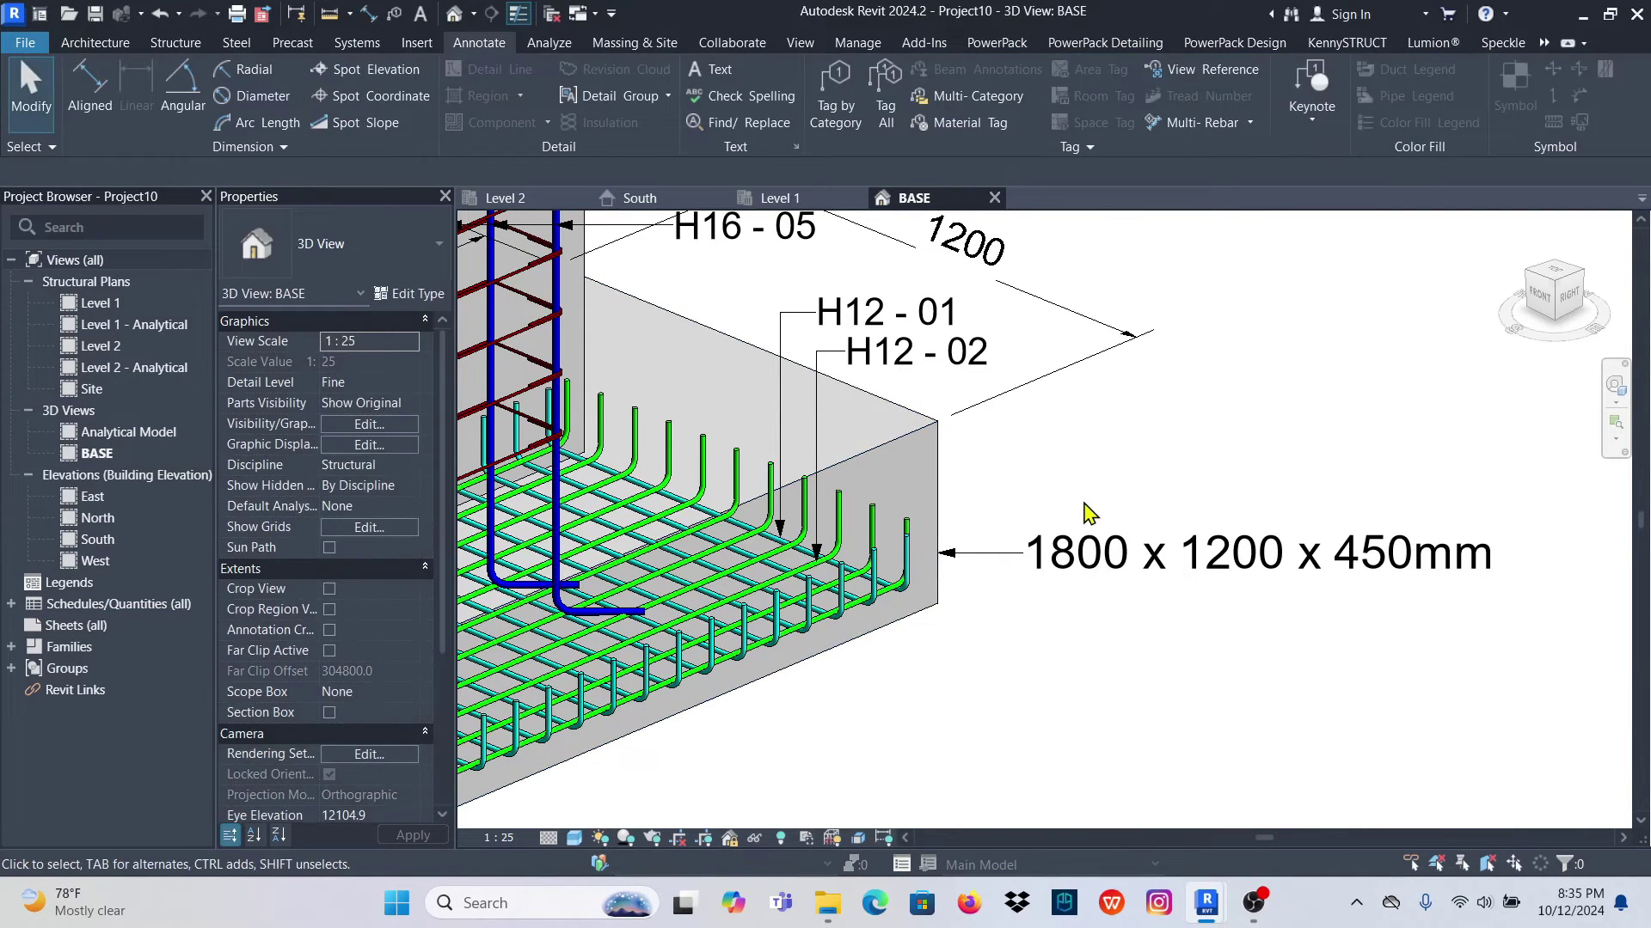
Add an aligned dimension for the footing's depth beside its long side face, placing it just outside the corner near the size tag
click(90, 84)
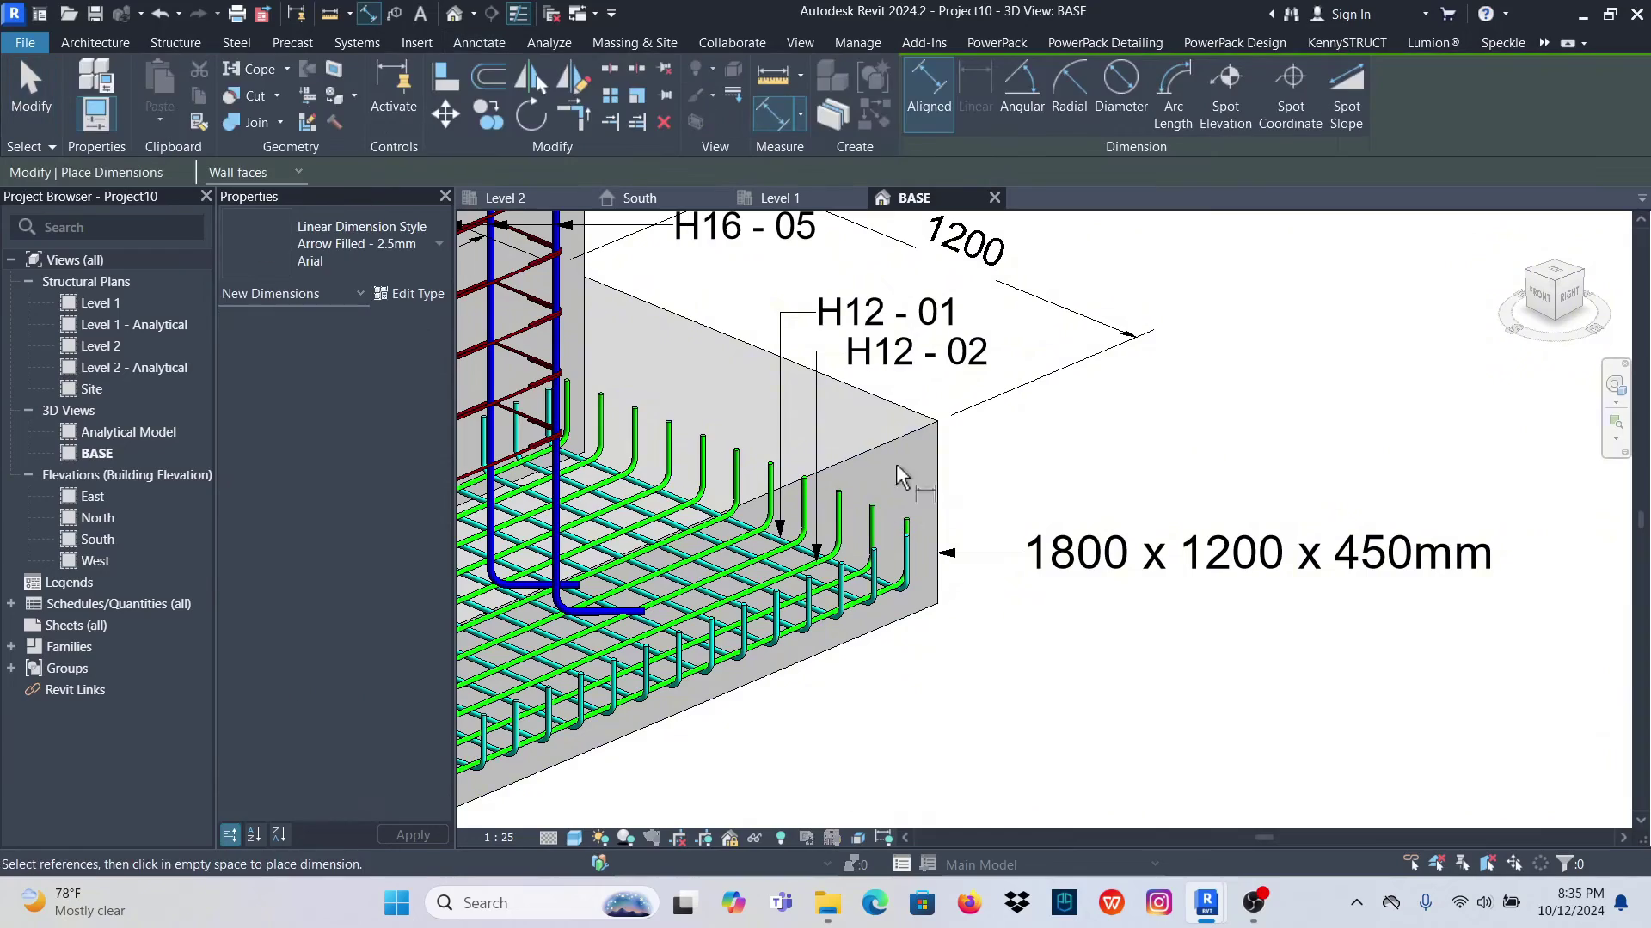
scroll(1018, 516, down, 2)
scroll(1017, 512, up, 3)
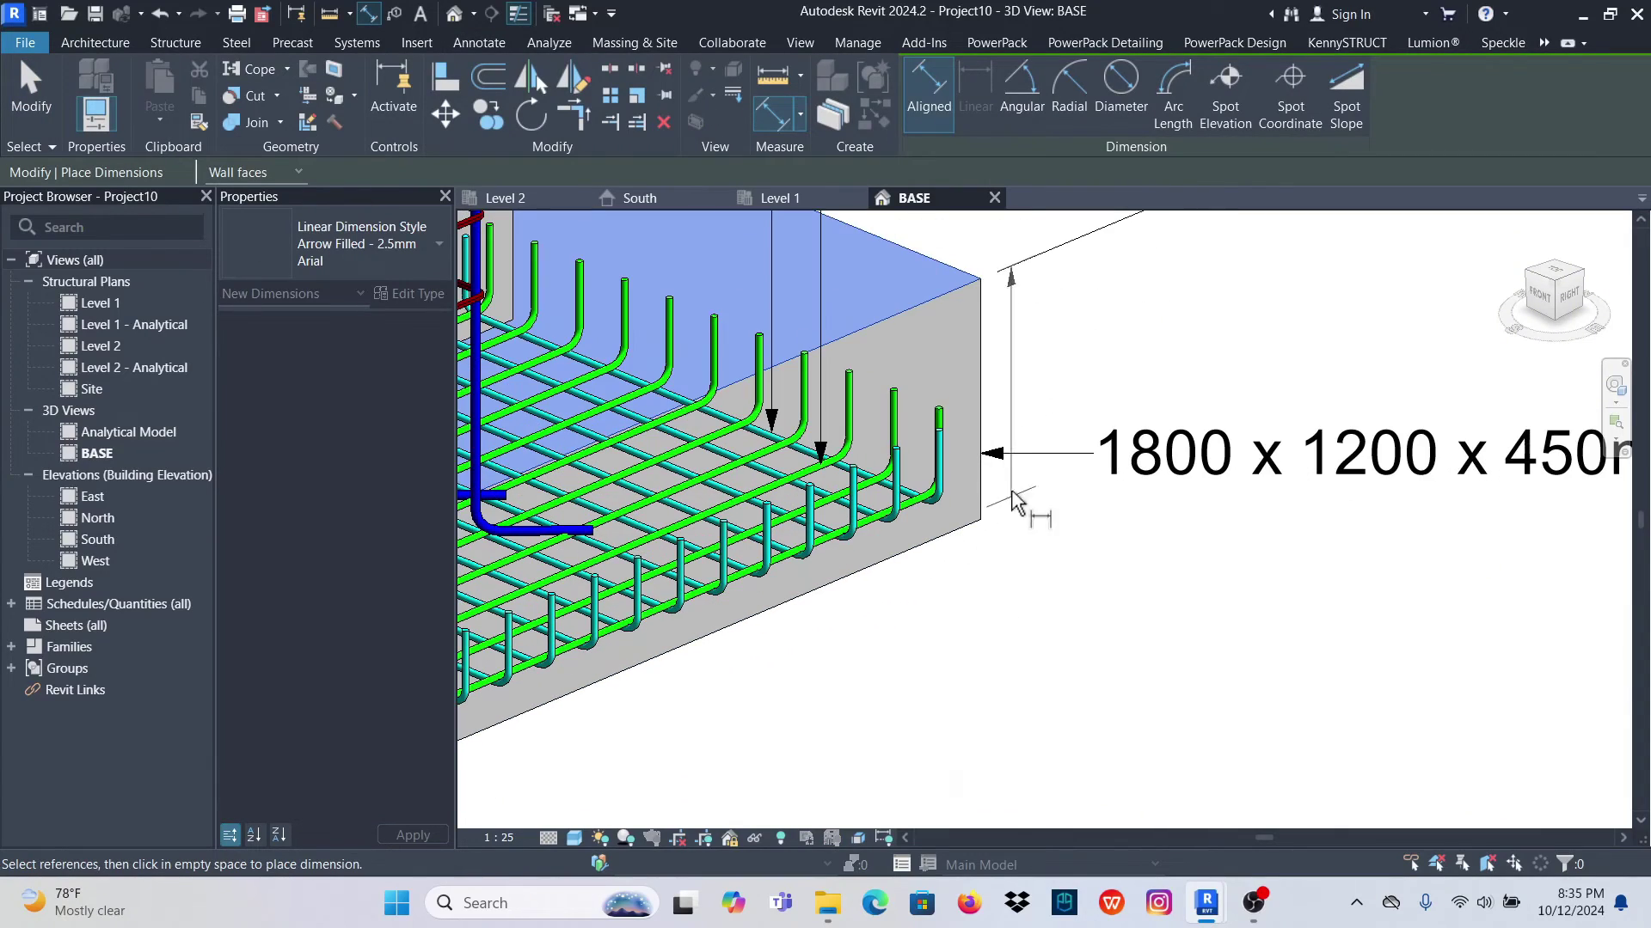
scroll(932, 545, up, 2)
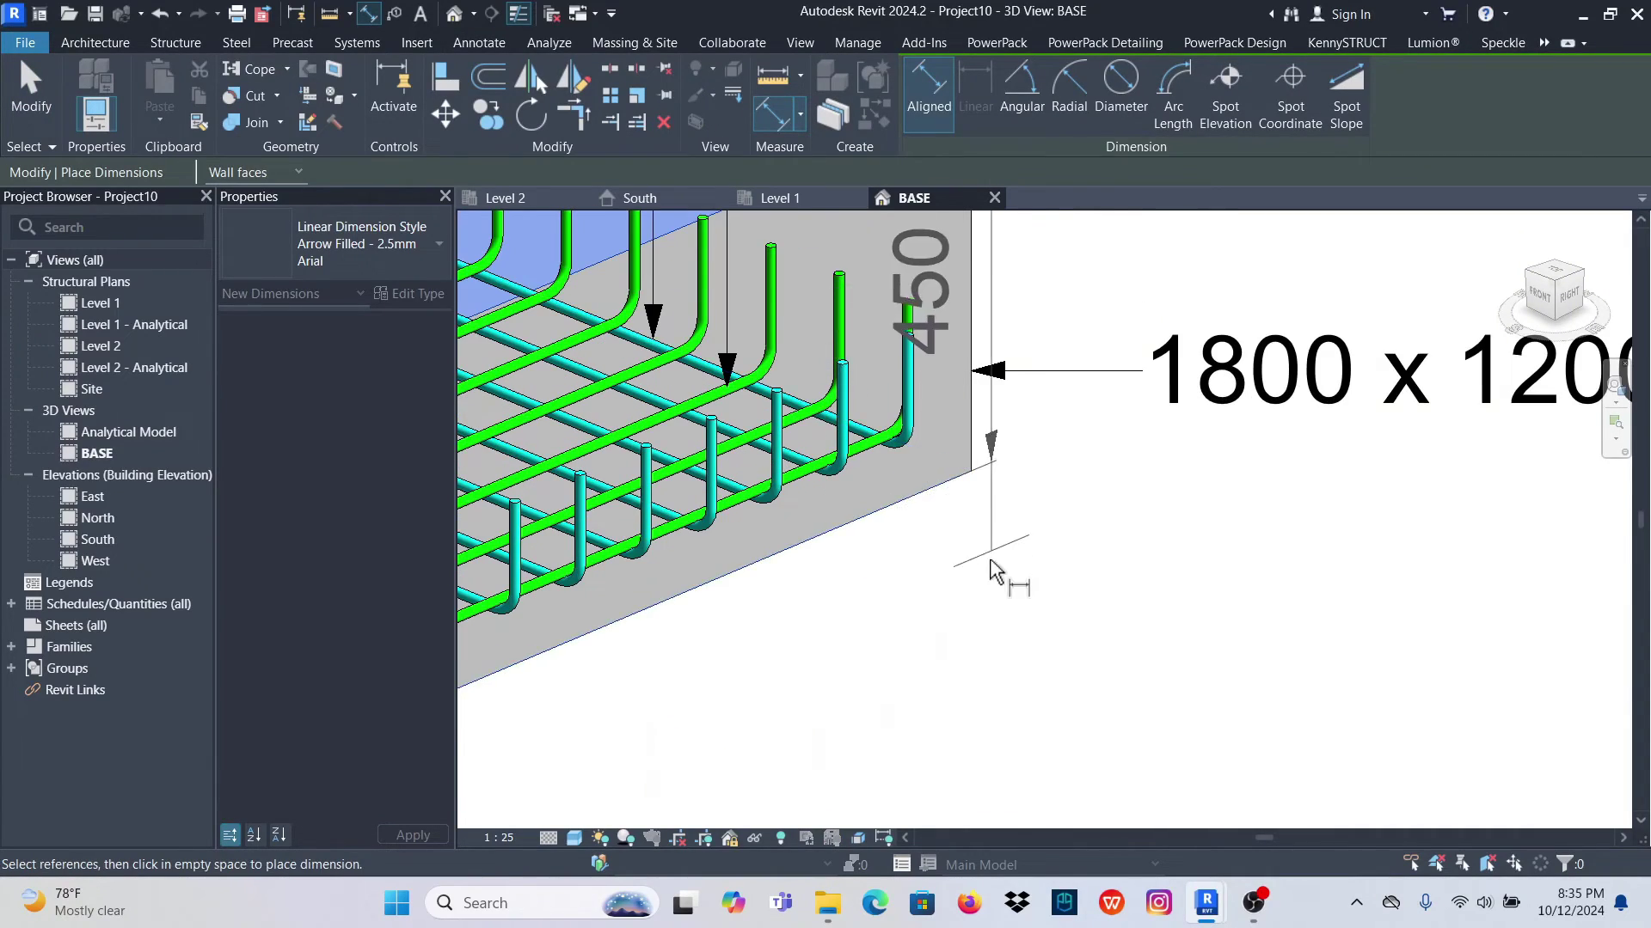
scroll(1032, 524, down, 3)
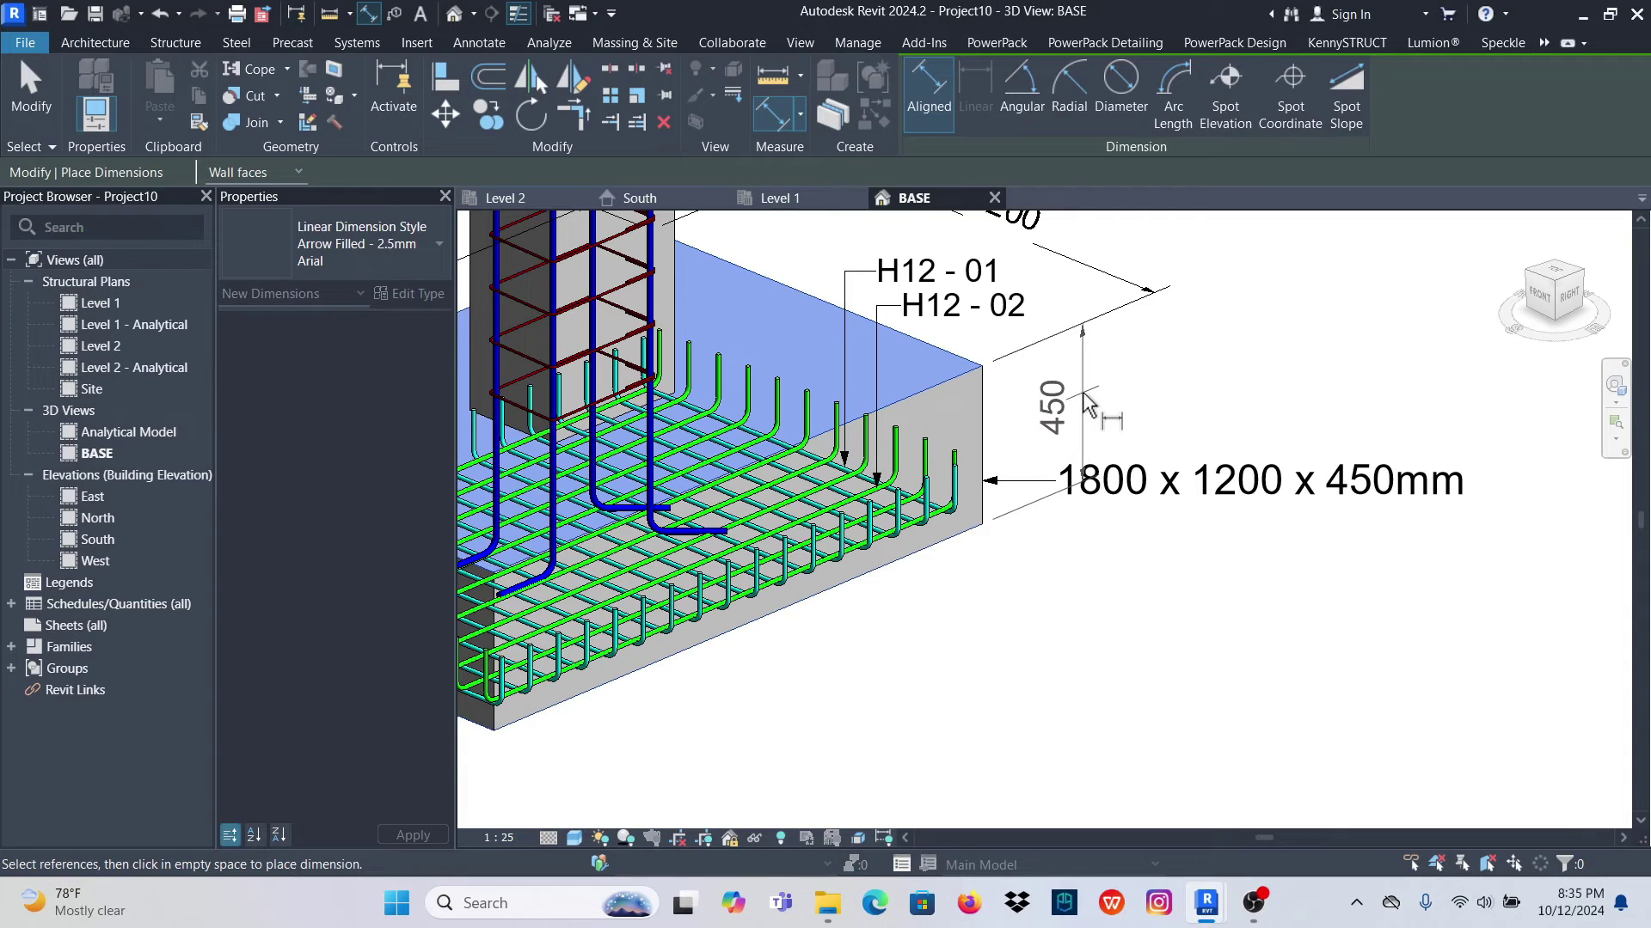
click(1085, 404)
scroll(1085, 403, down, 3)
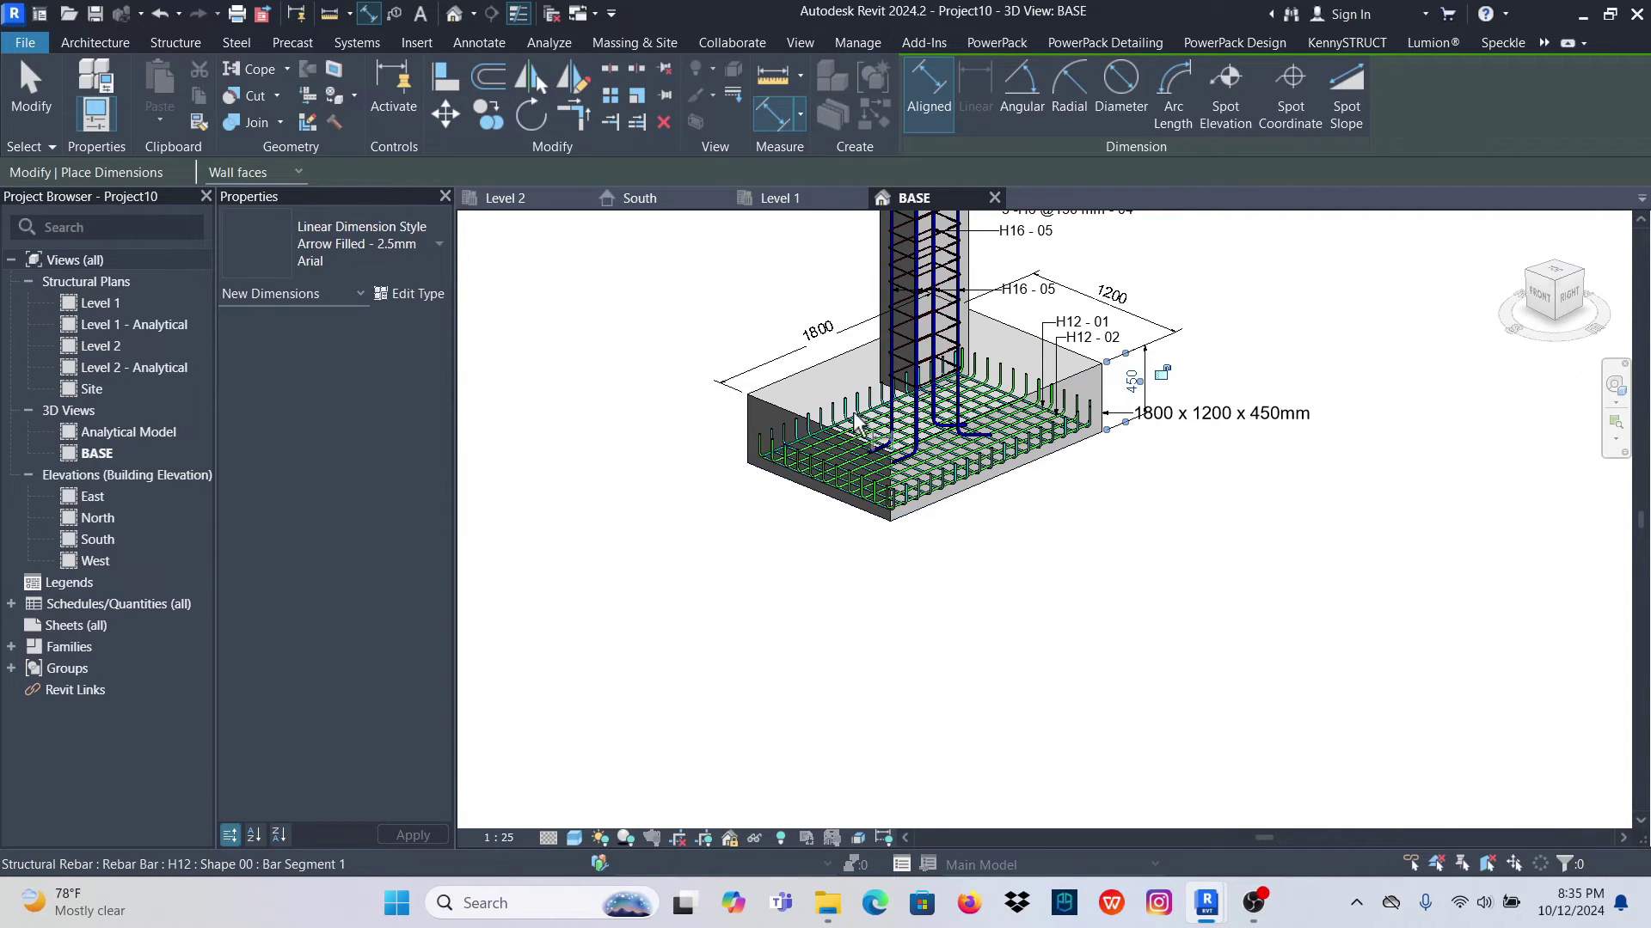
scroll(960, 344, down, 1)
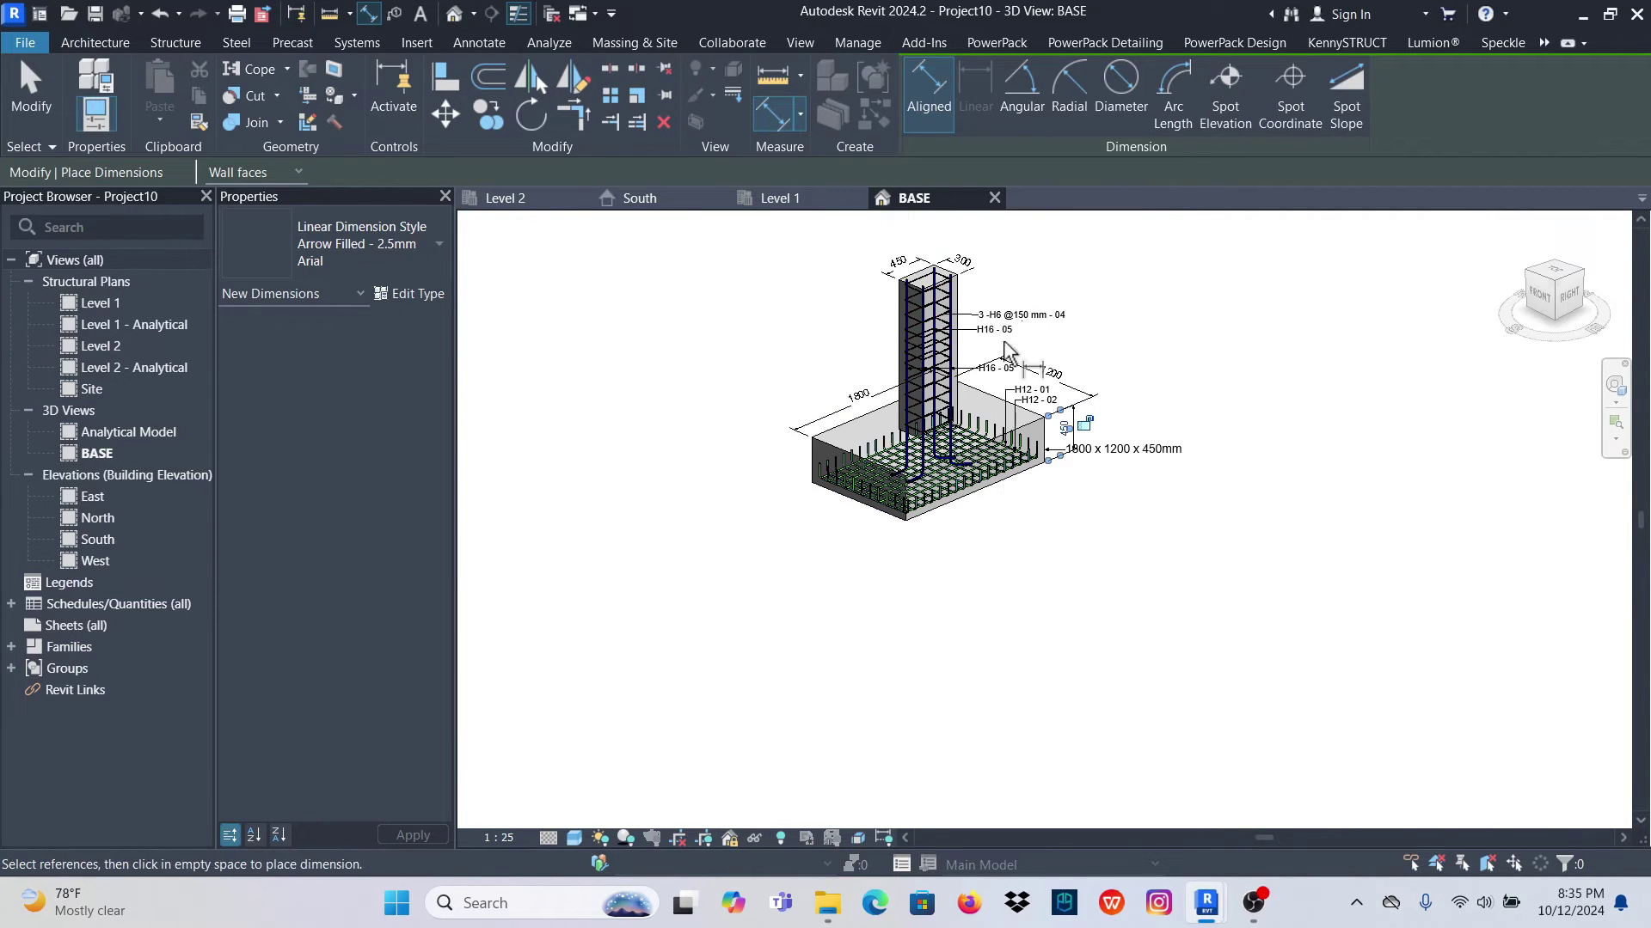
scroll(960, 255, up, 2)
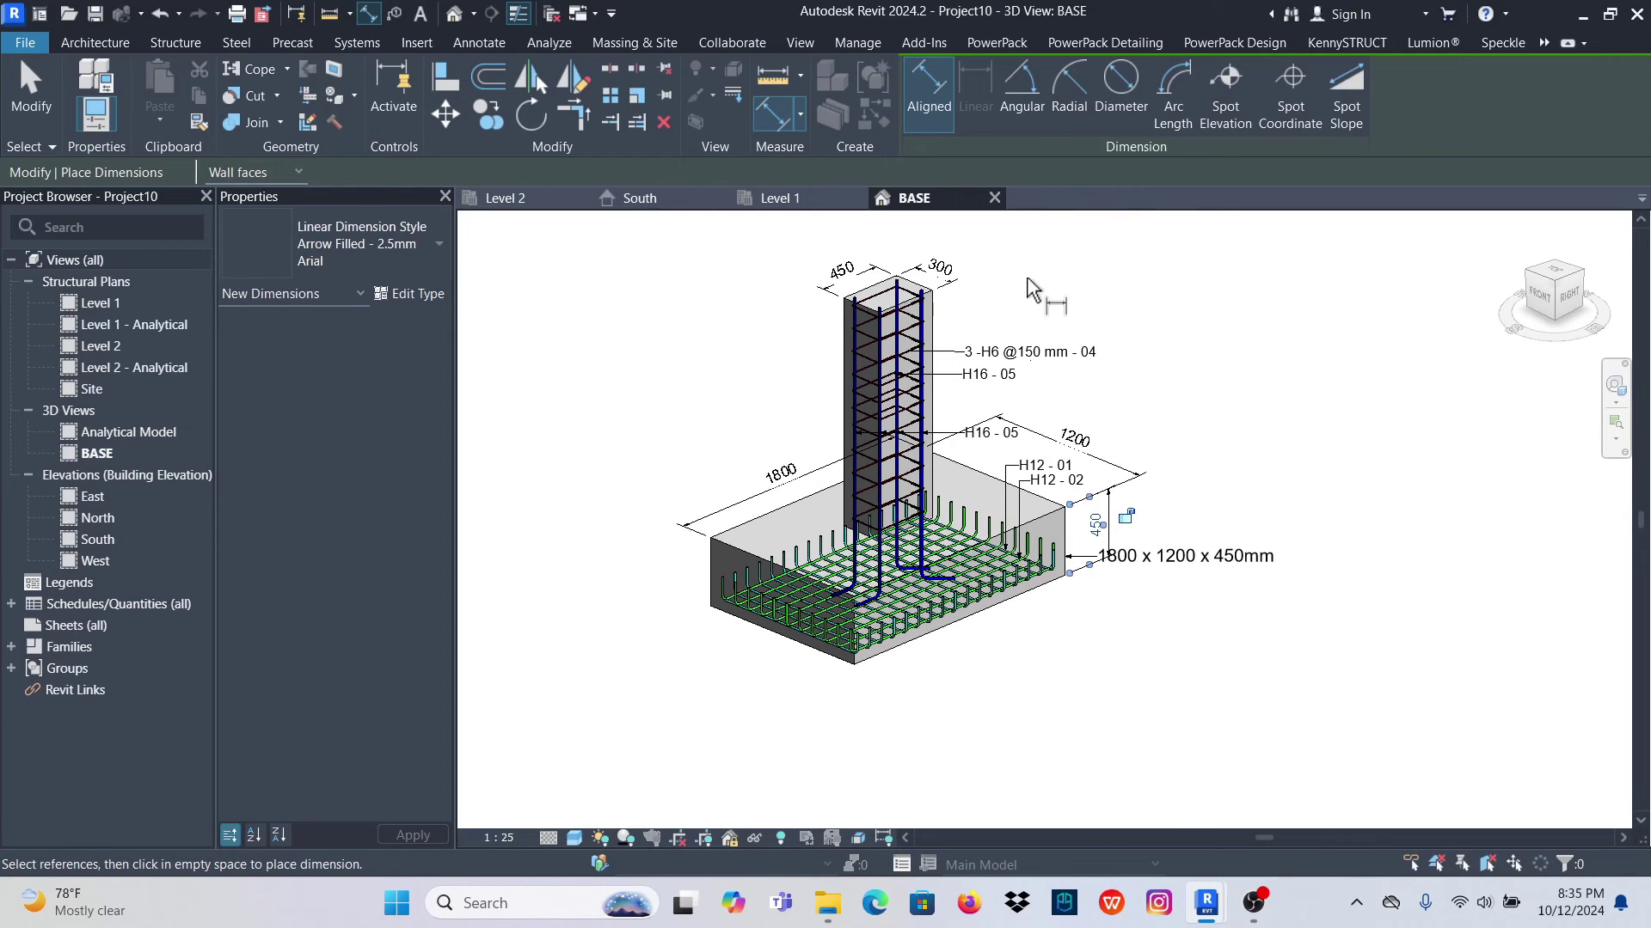
right_click(1083, 268)
click(1113, 269)
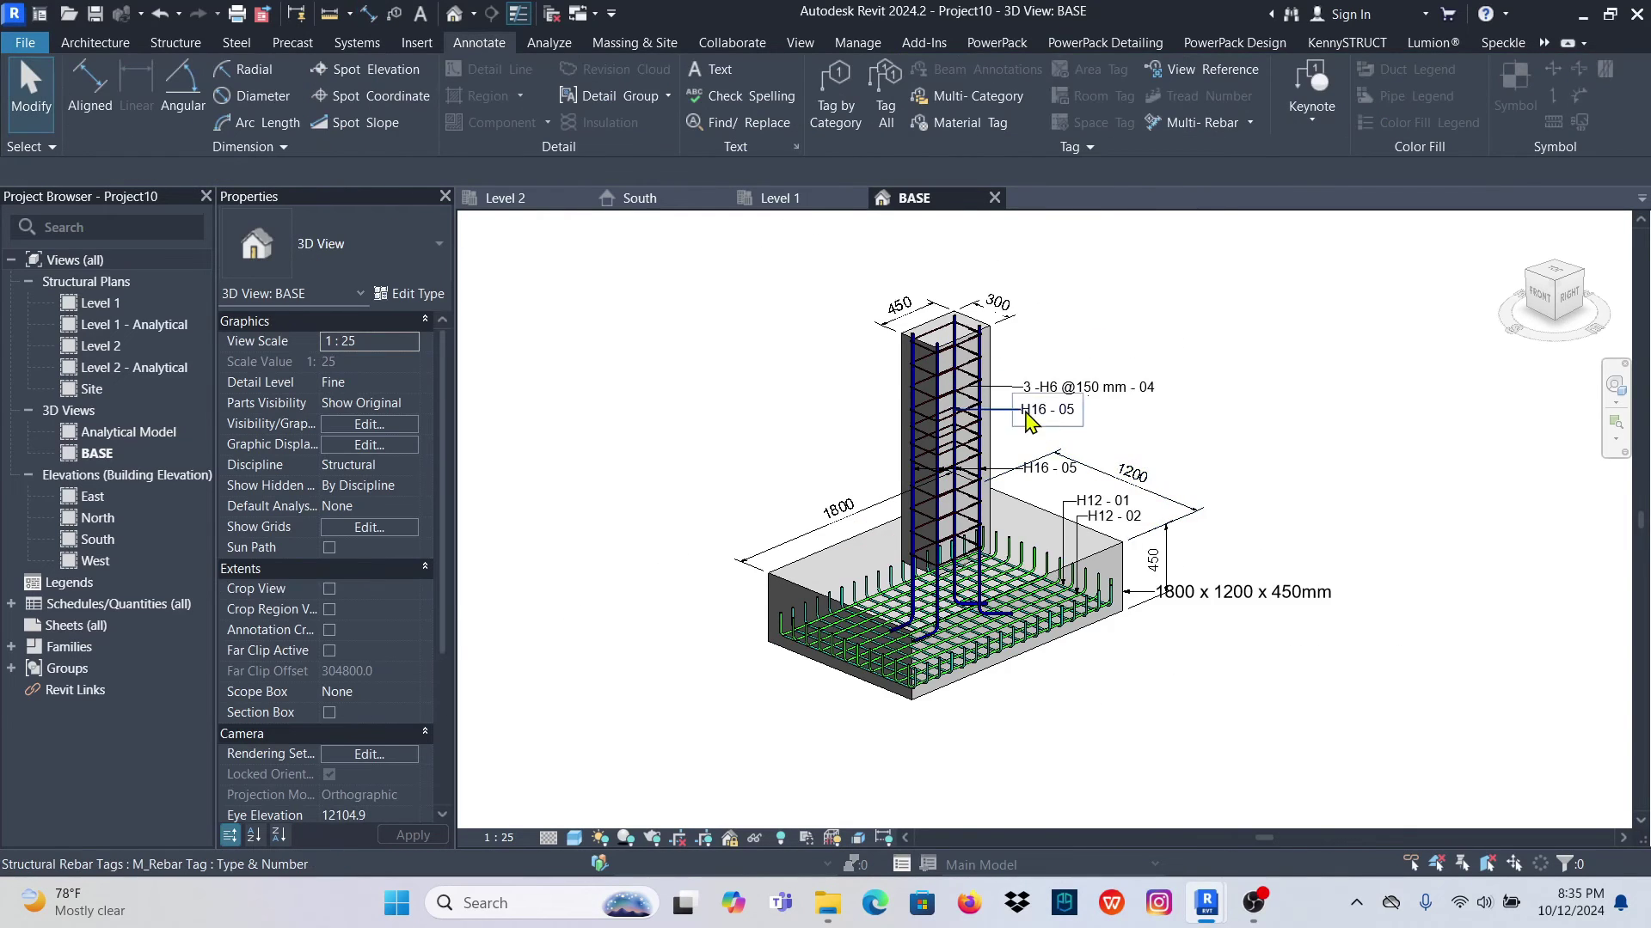
scroll(1074, 404, up, 1)
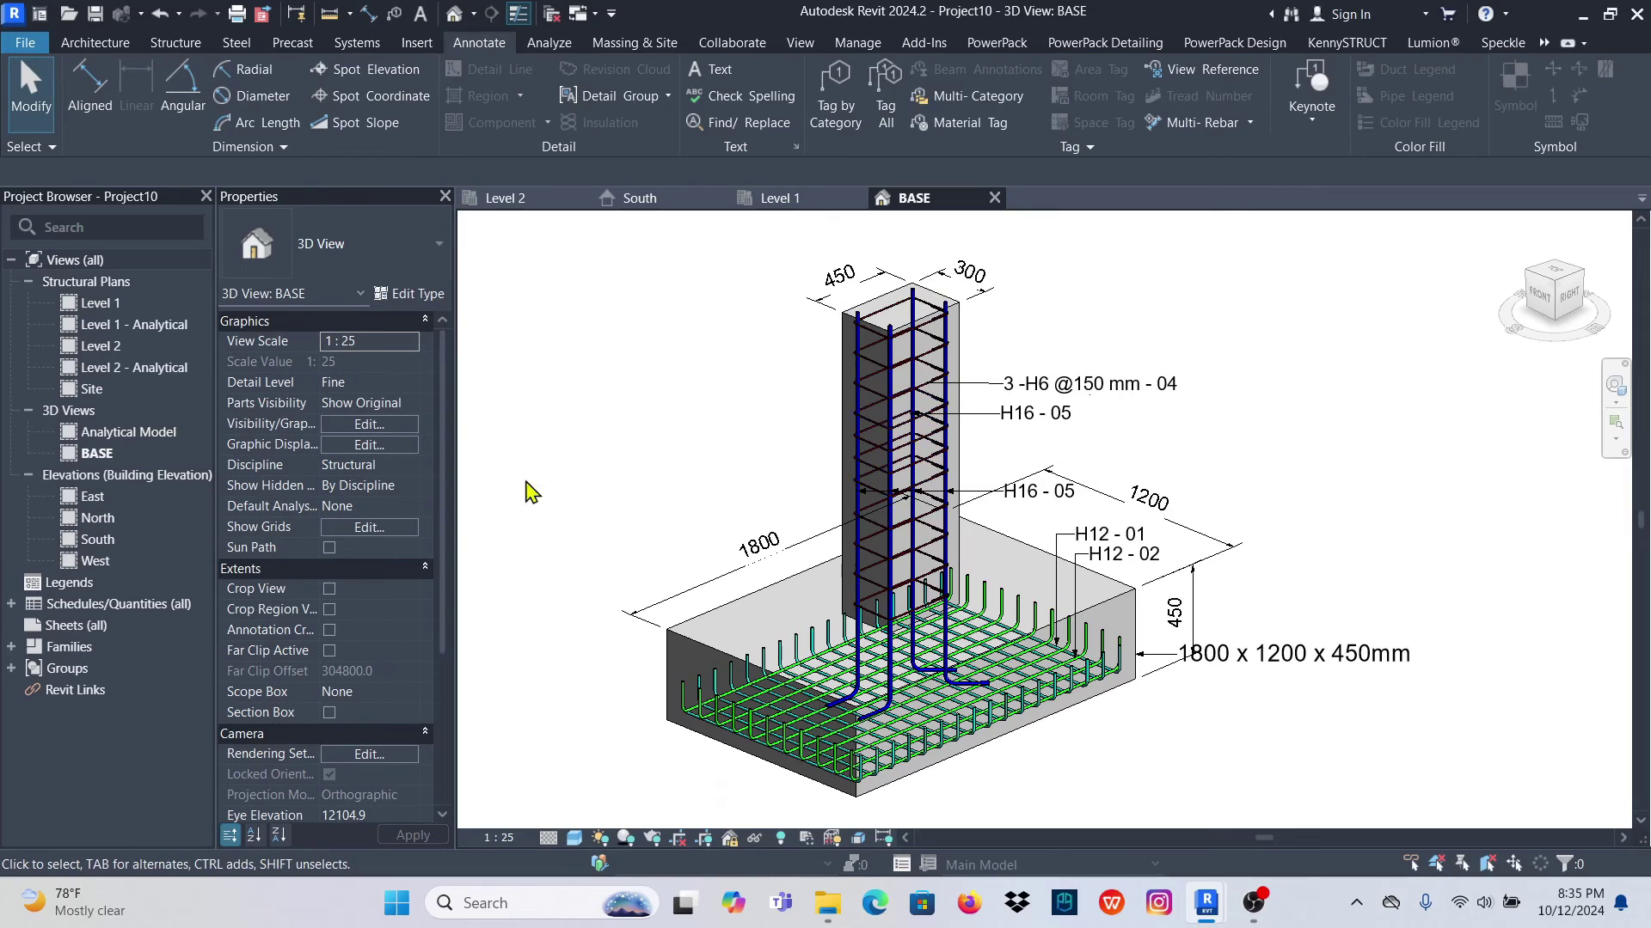
Load the Title_Blocks_A3_Metric.rfa titleblock and create a new sheet with it
click(67, 632)
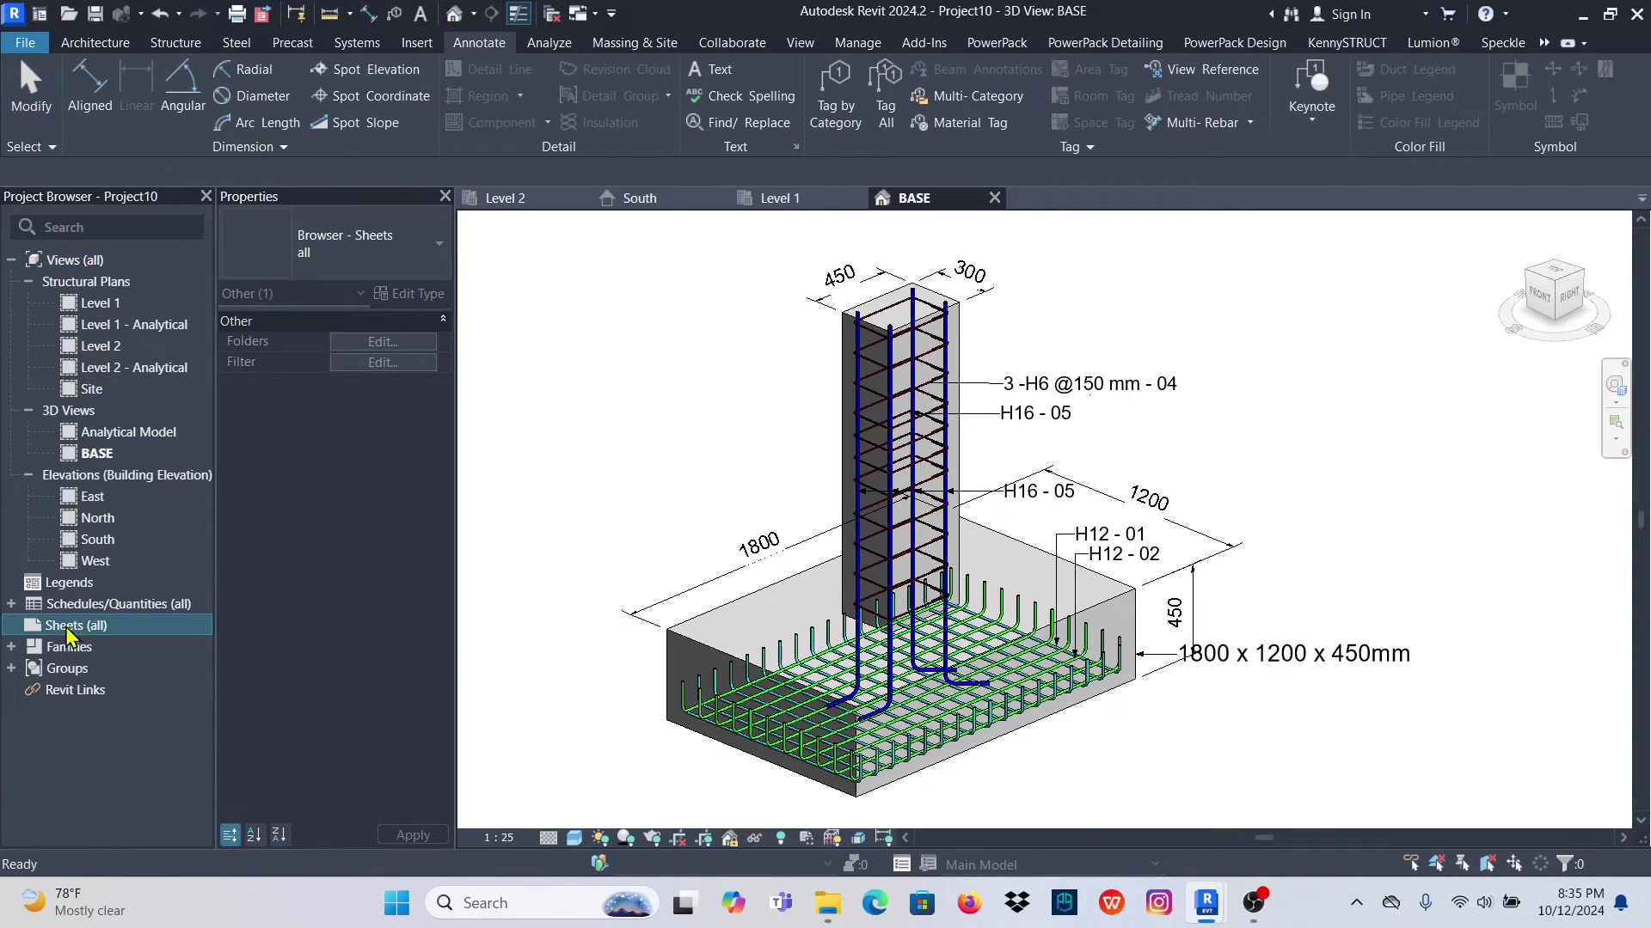
right_click(67, 633)
click(90, 638)
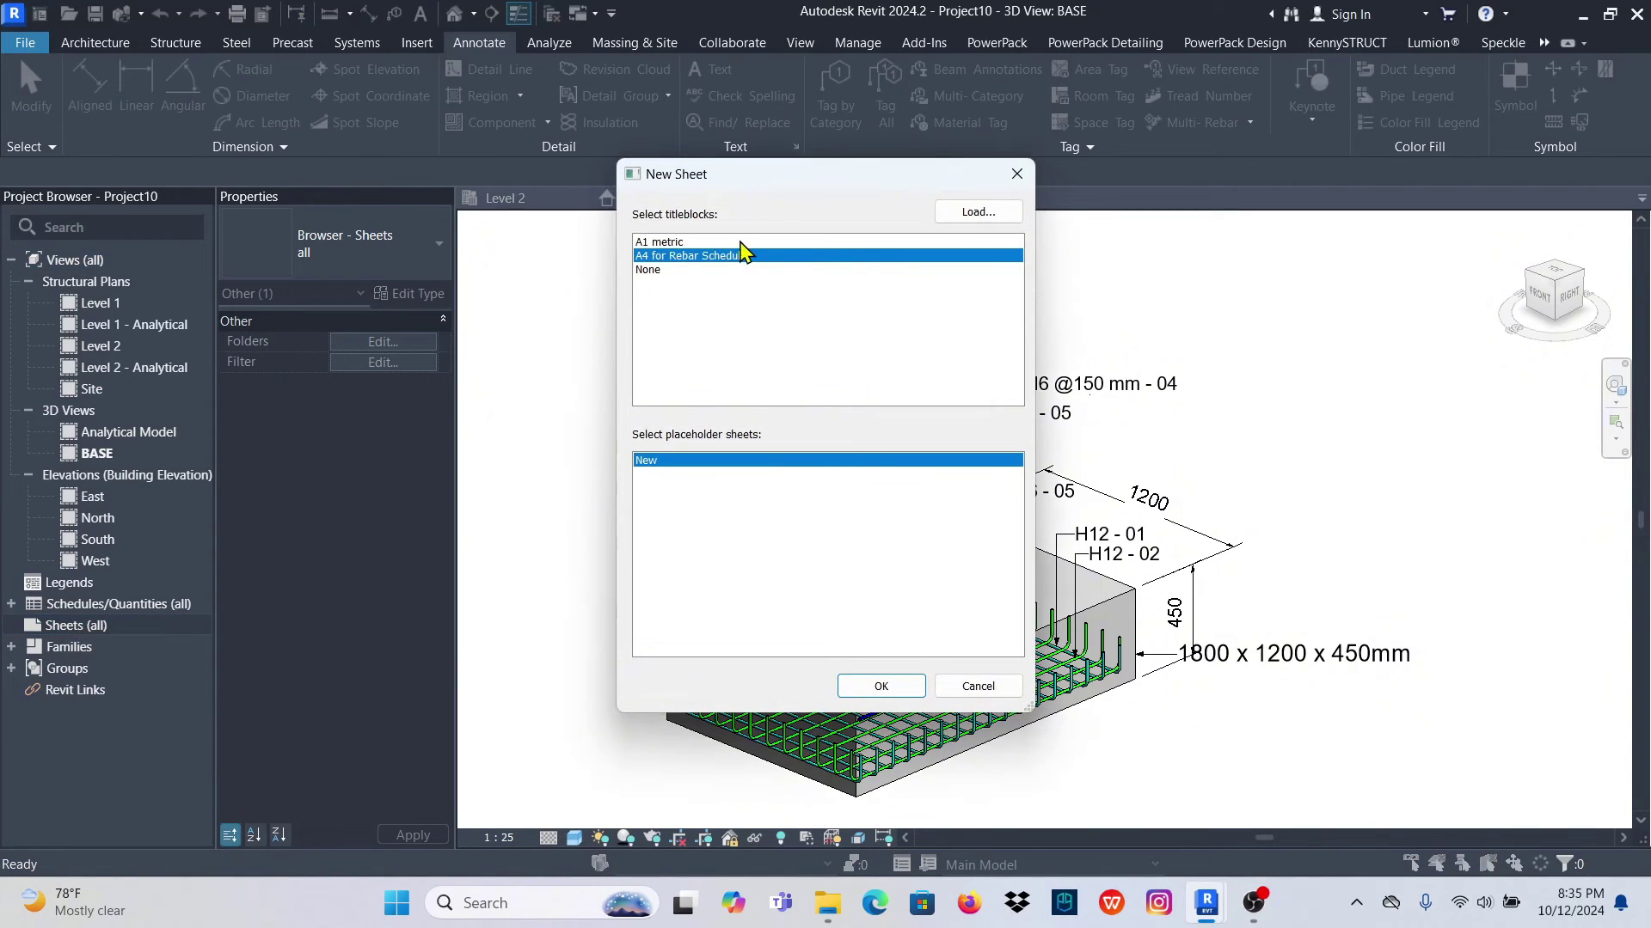
click(974, 215)
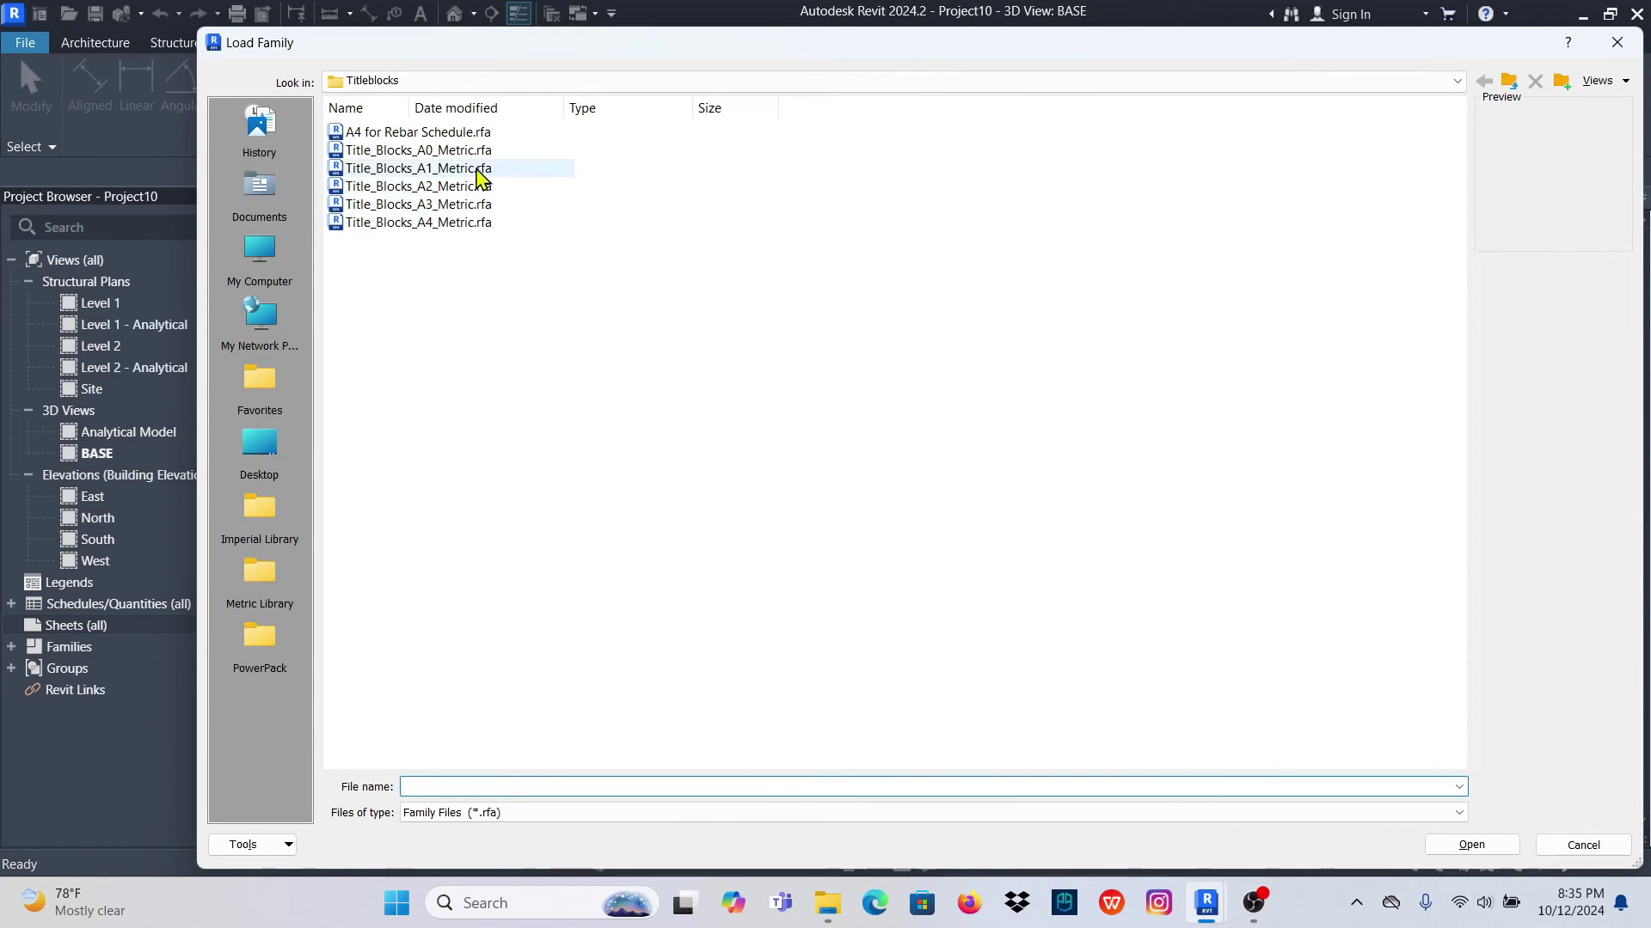
click(447, 209)
click(1471, 845)
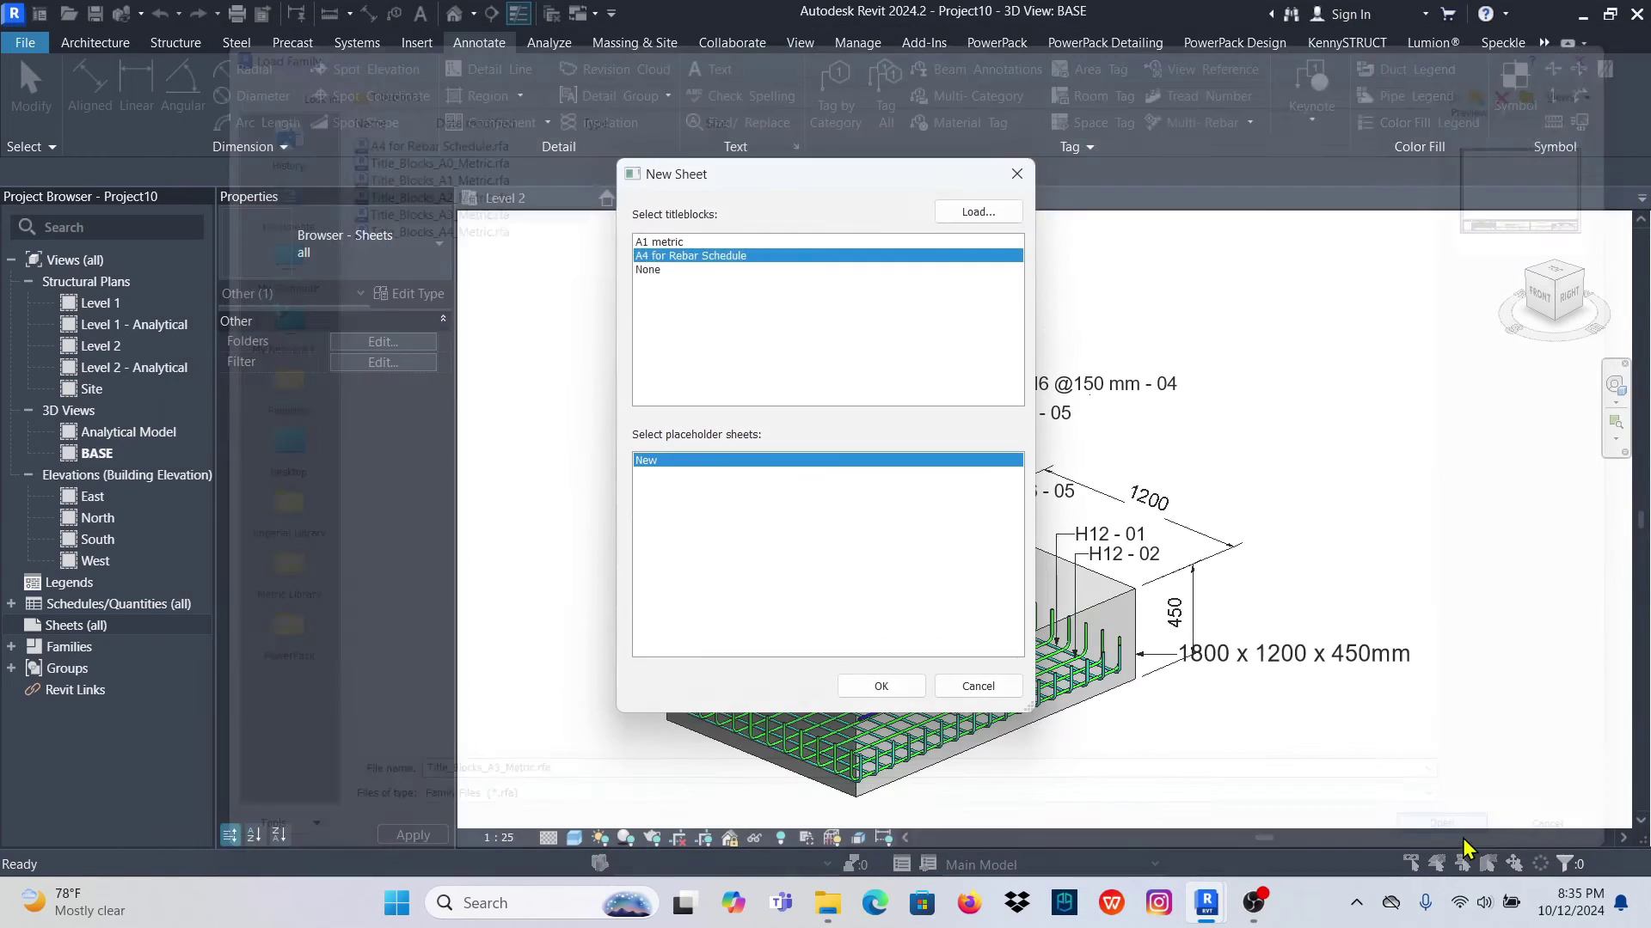
click(881, 688)
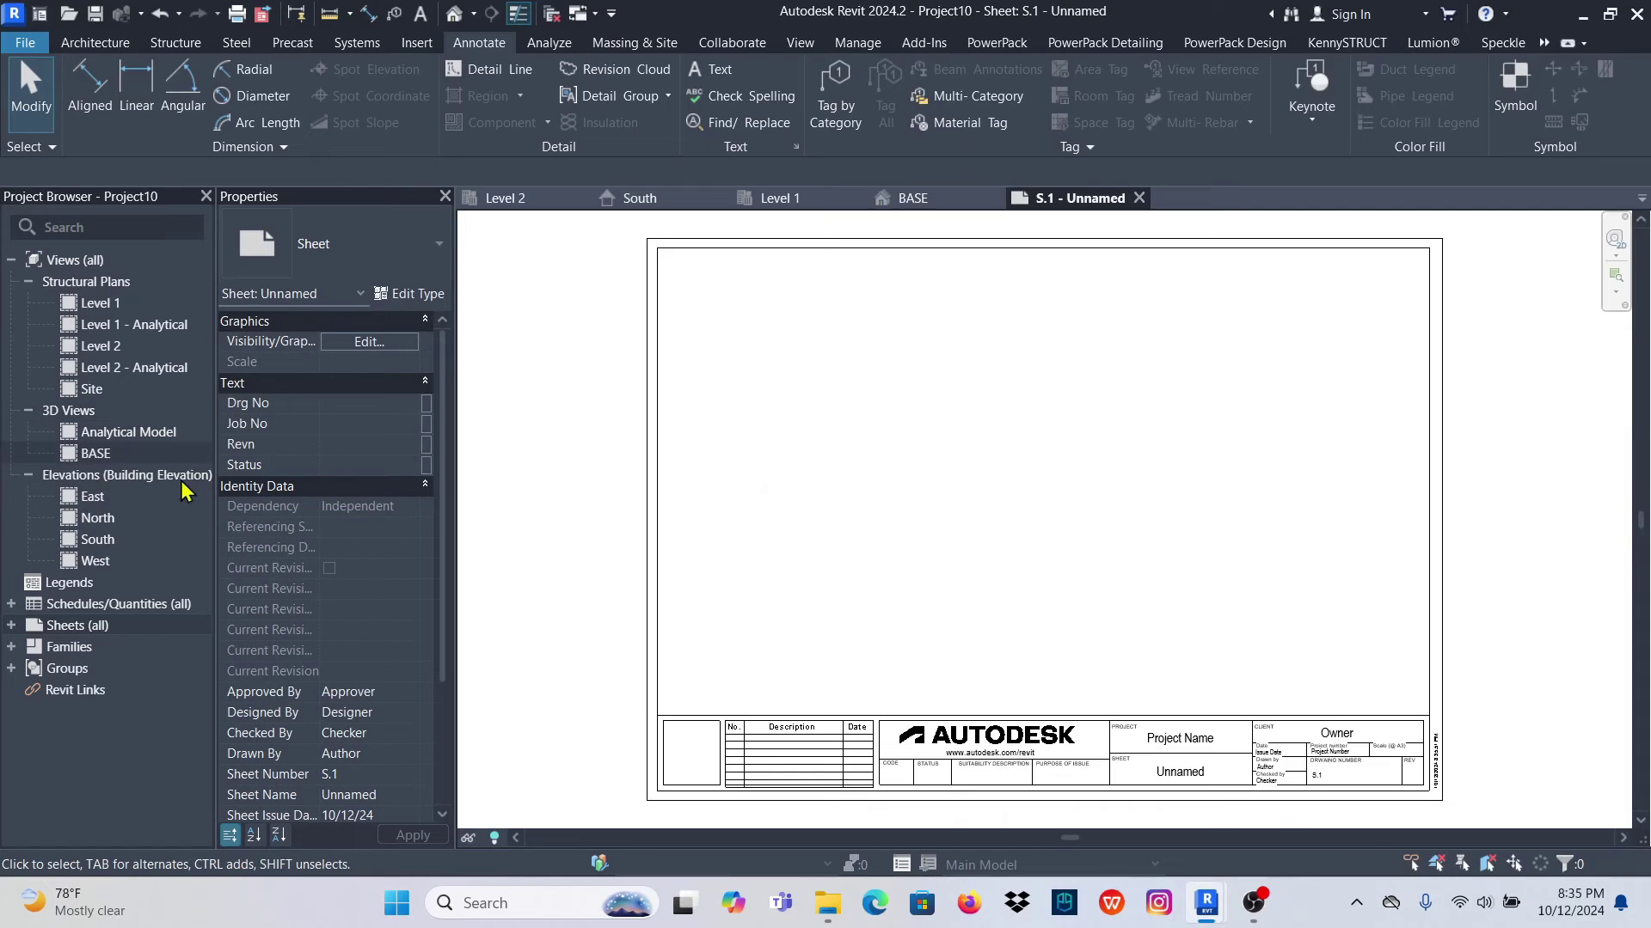
Place the BASE 3D view in the middle of the sheet's drawing area
click(94, 454)
drag(95, 455, 122, 462)
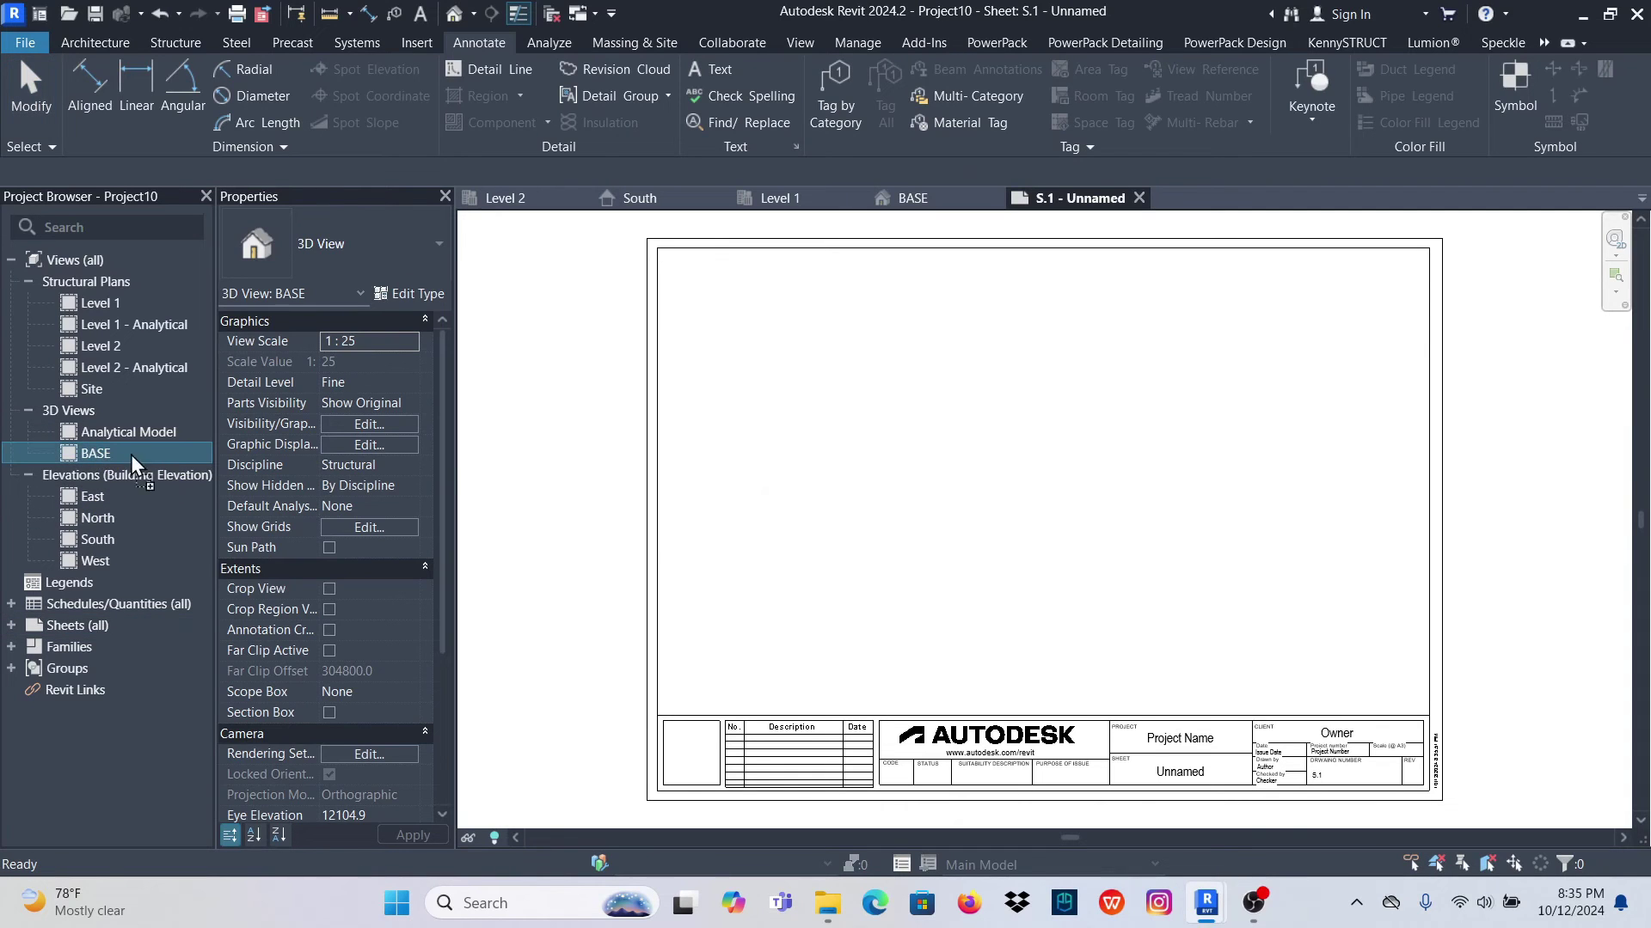
drag(1182, 438, 1168, 457)
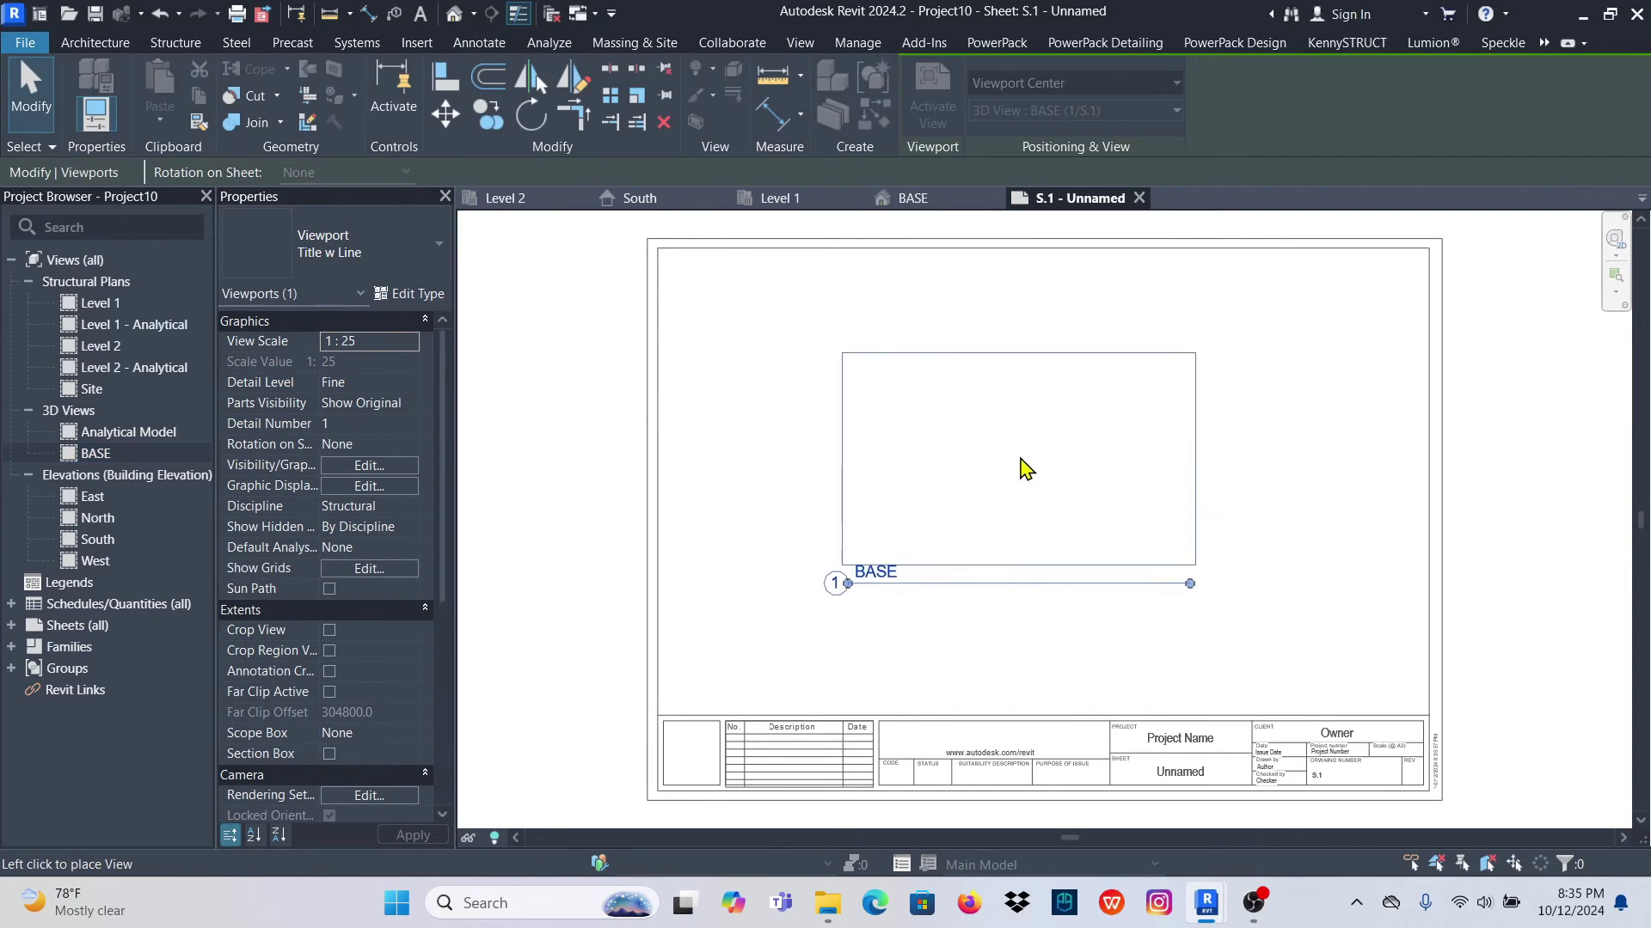
click(1024, 468)
click(1348, 461)
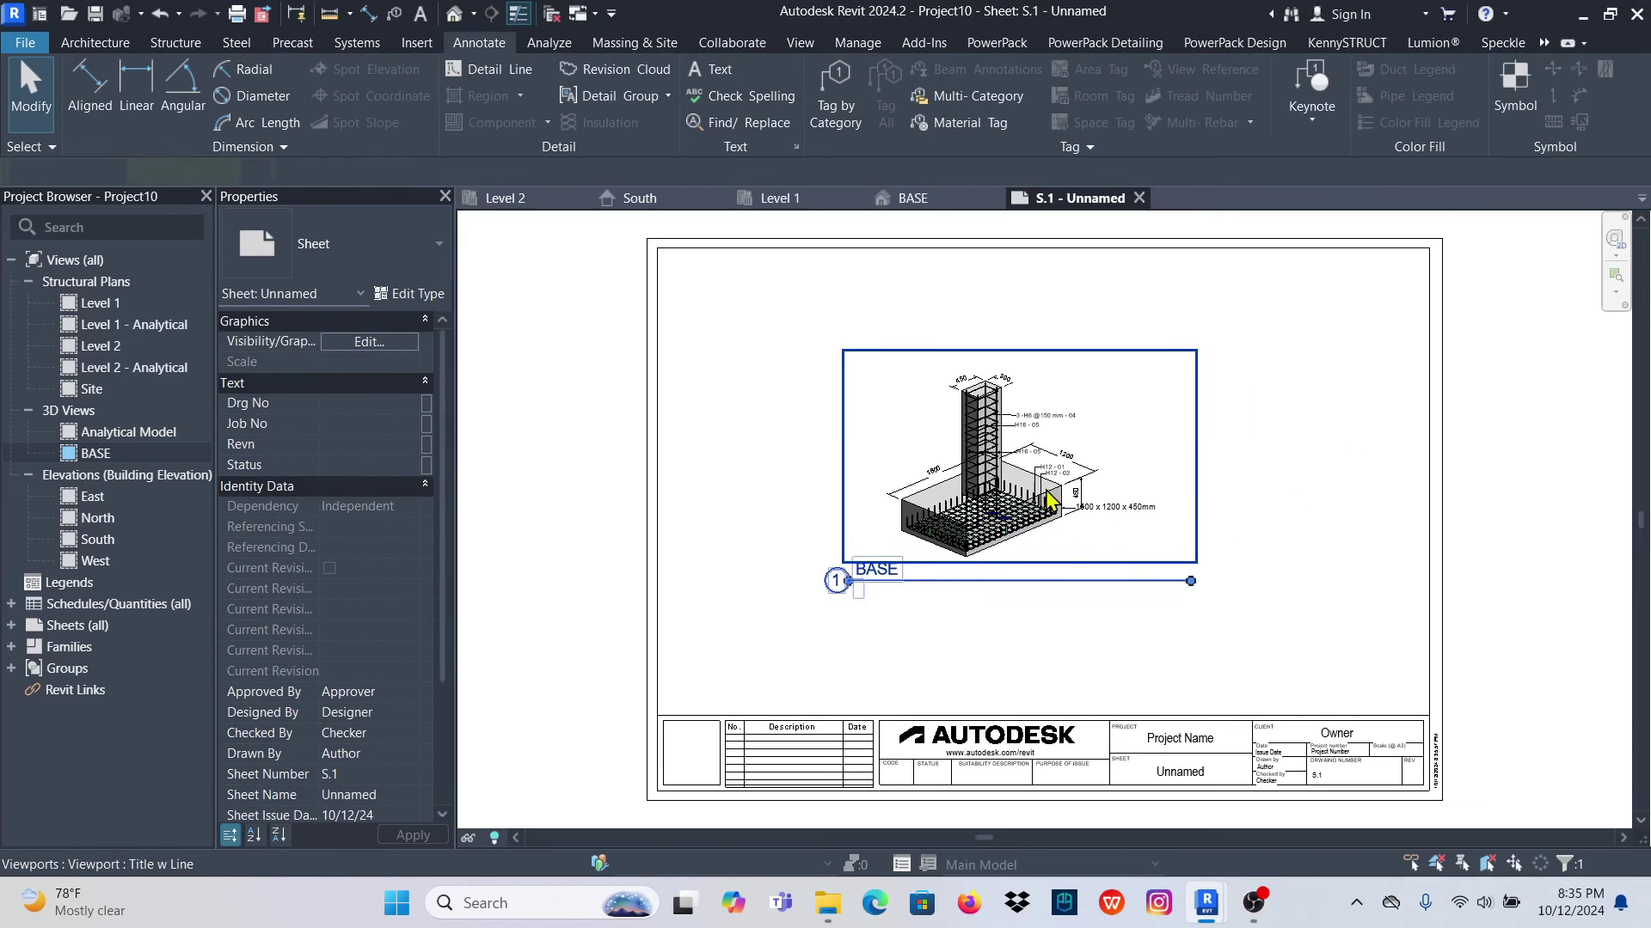
Shorten the BASE viewport's title line and move the title beneath the footing
click(1050, 498)
mouse_move(1190, 581)
mouse_down()
mouse_move(904, 573)
mouse_move(963, 574)
mouse_up()
click(1146, 643)
click(896, 574)
click(1286, 553)
Examine the rebar tags, size tag and dimensions of the BASE view on the sheet, up close and as a whole
scroll(1048, 374, up, 3)
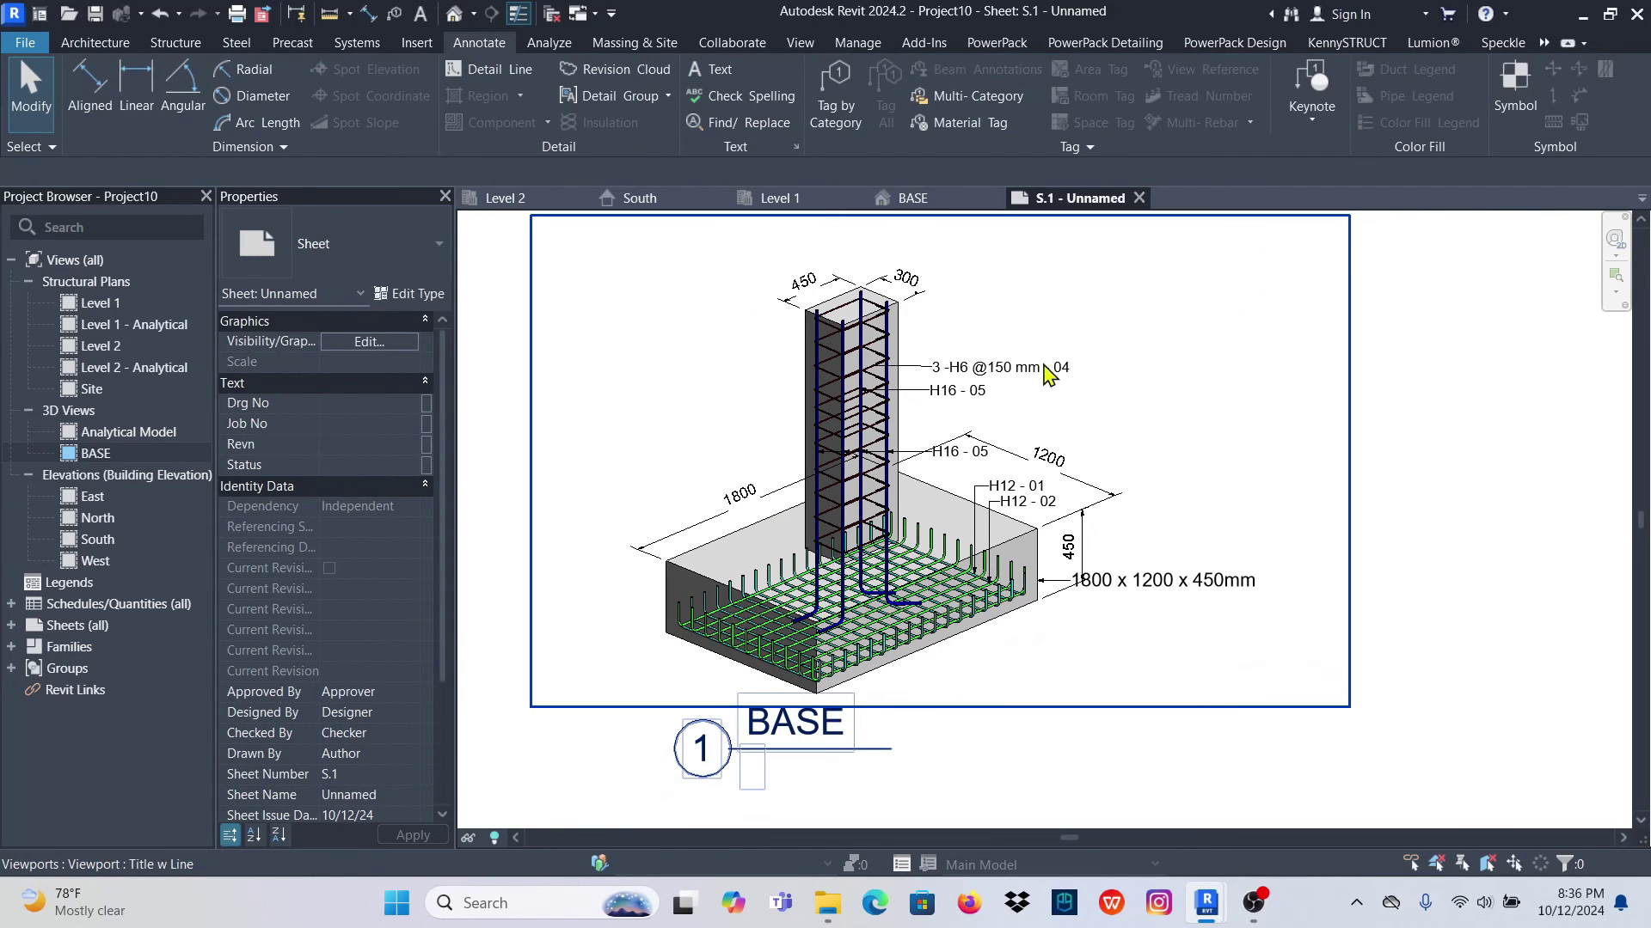
scroll(889, 314, up, 1)
scroll(888, 314, down, 3)
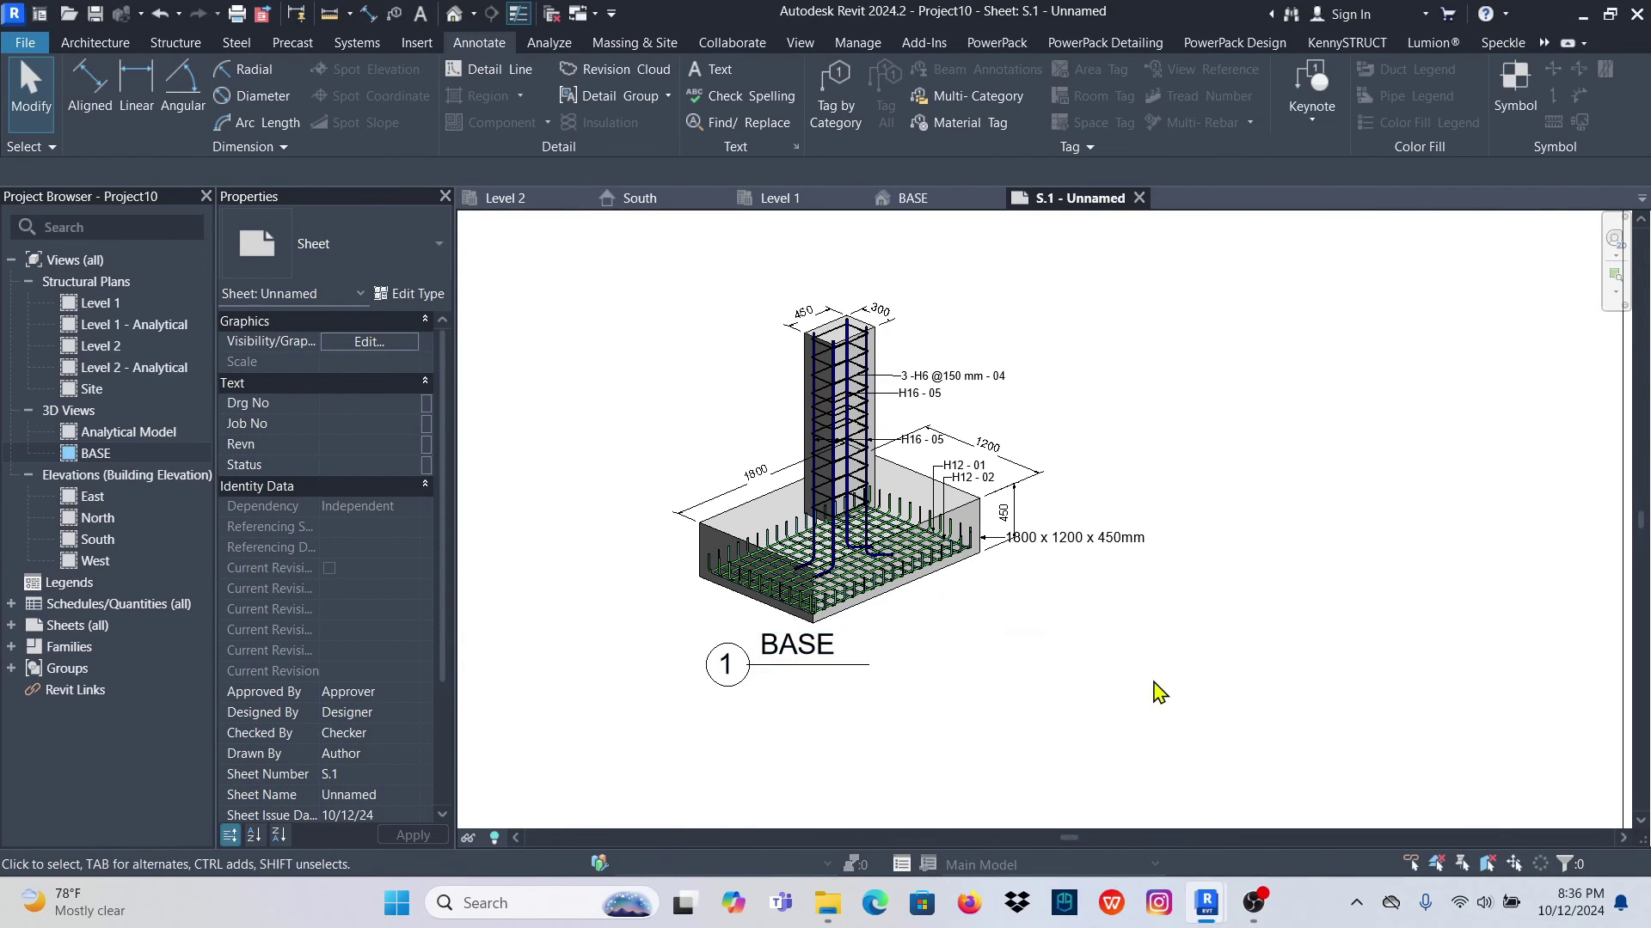
scroll(1049, 452, down, 2)
scroll(954, 408, up, 5)
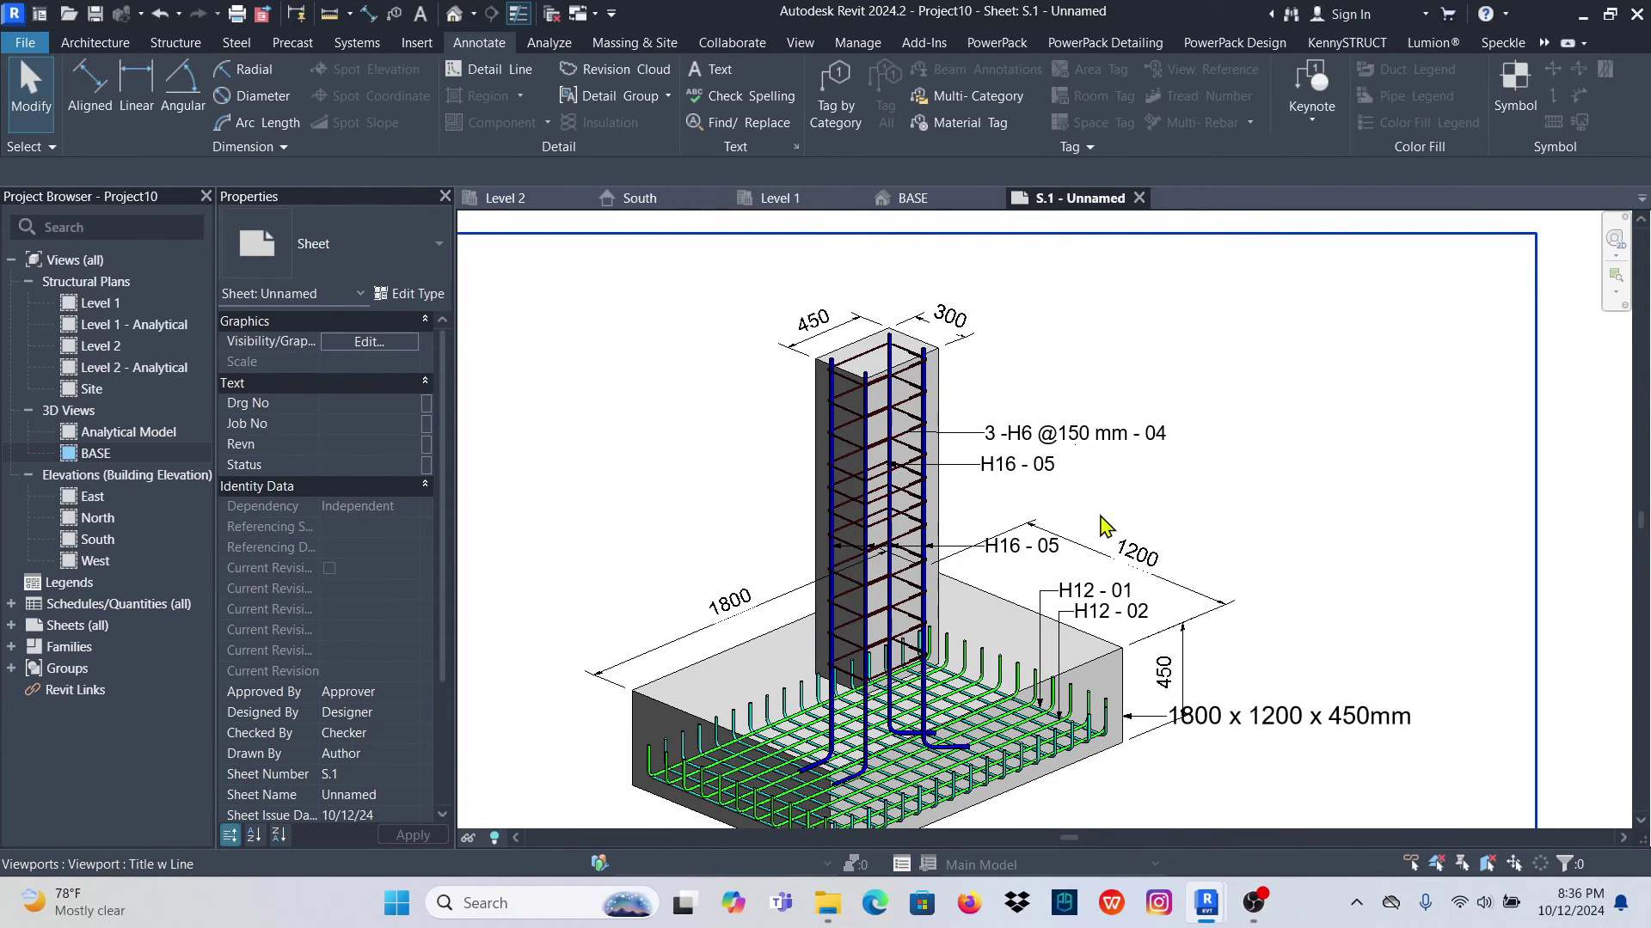
scroll(827, 462, down, 2)
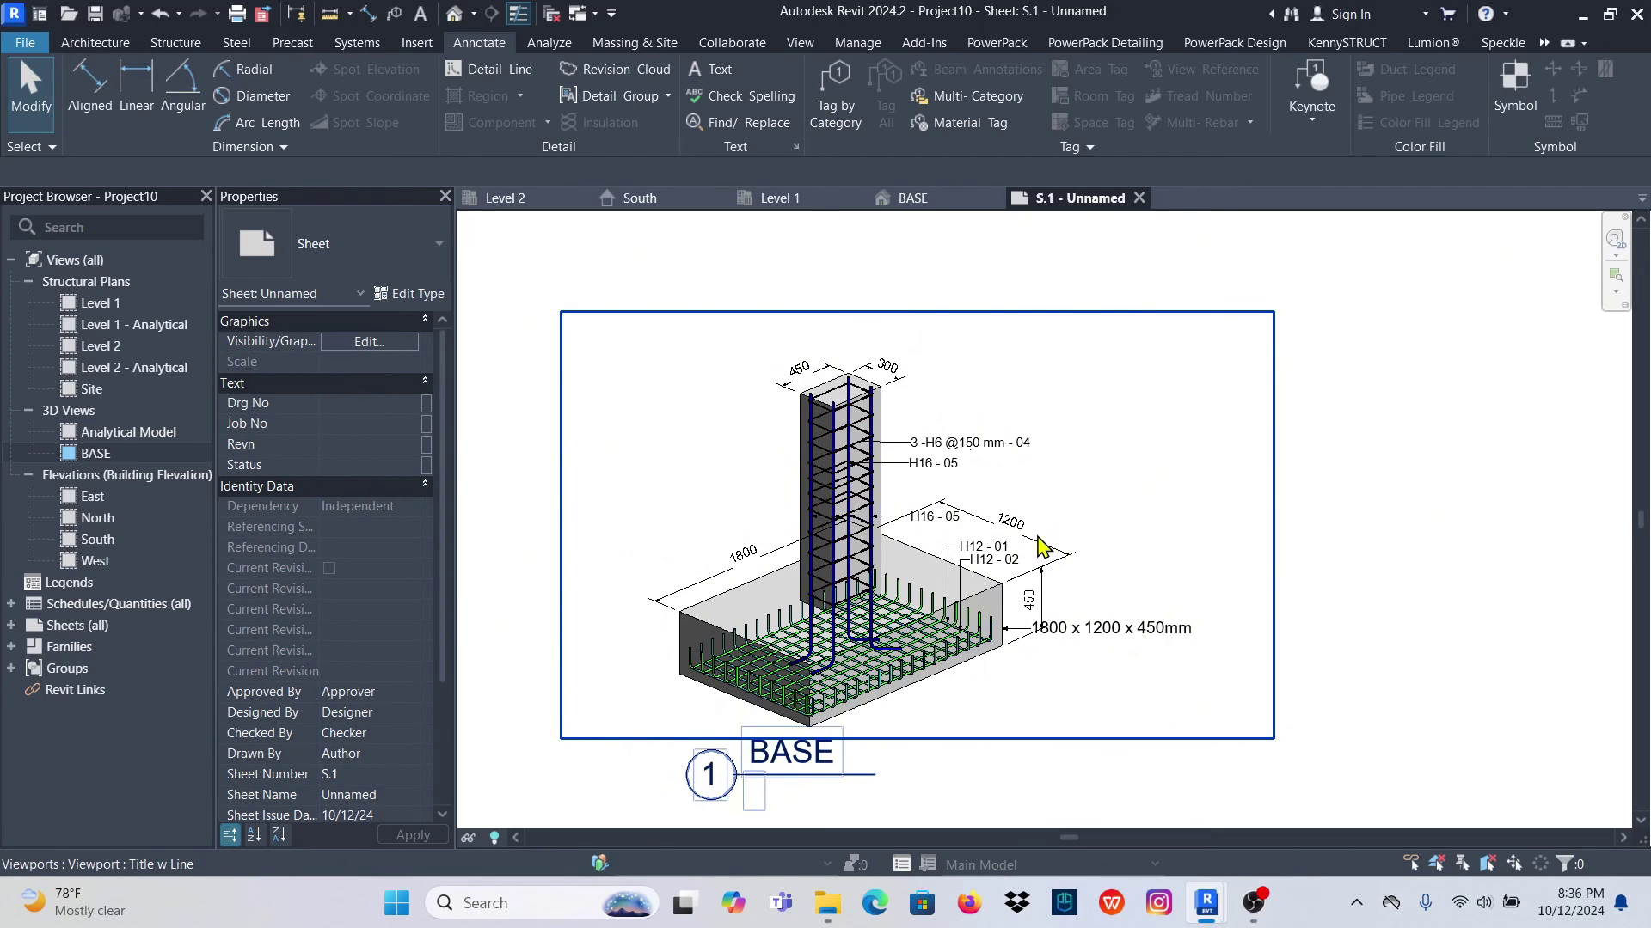
scroll(1075, 679, up, 3)
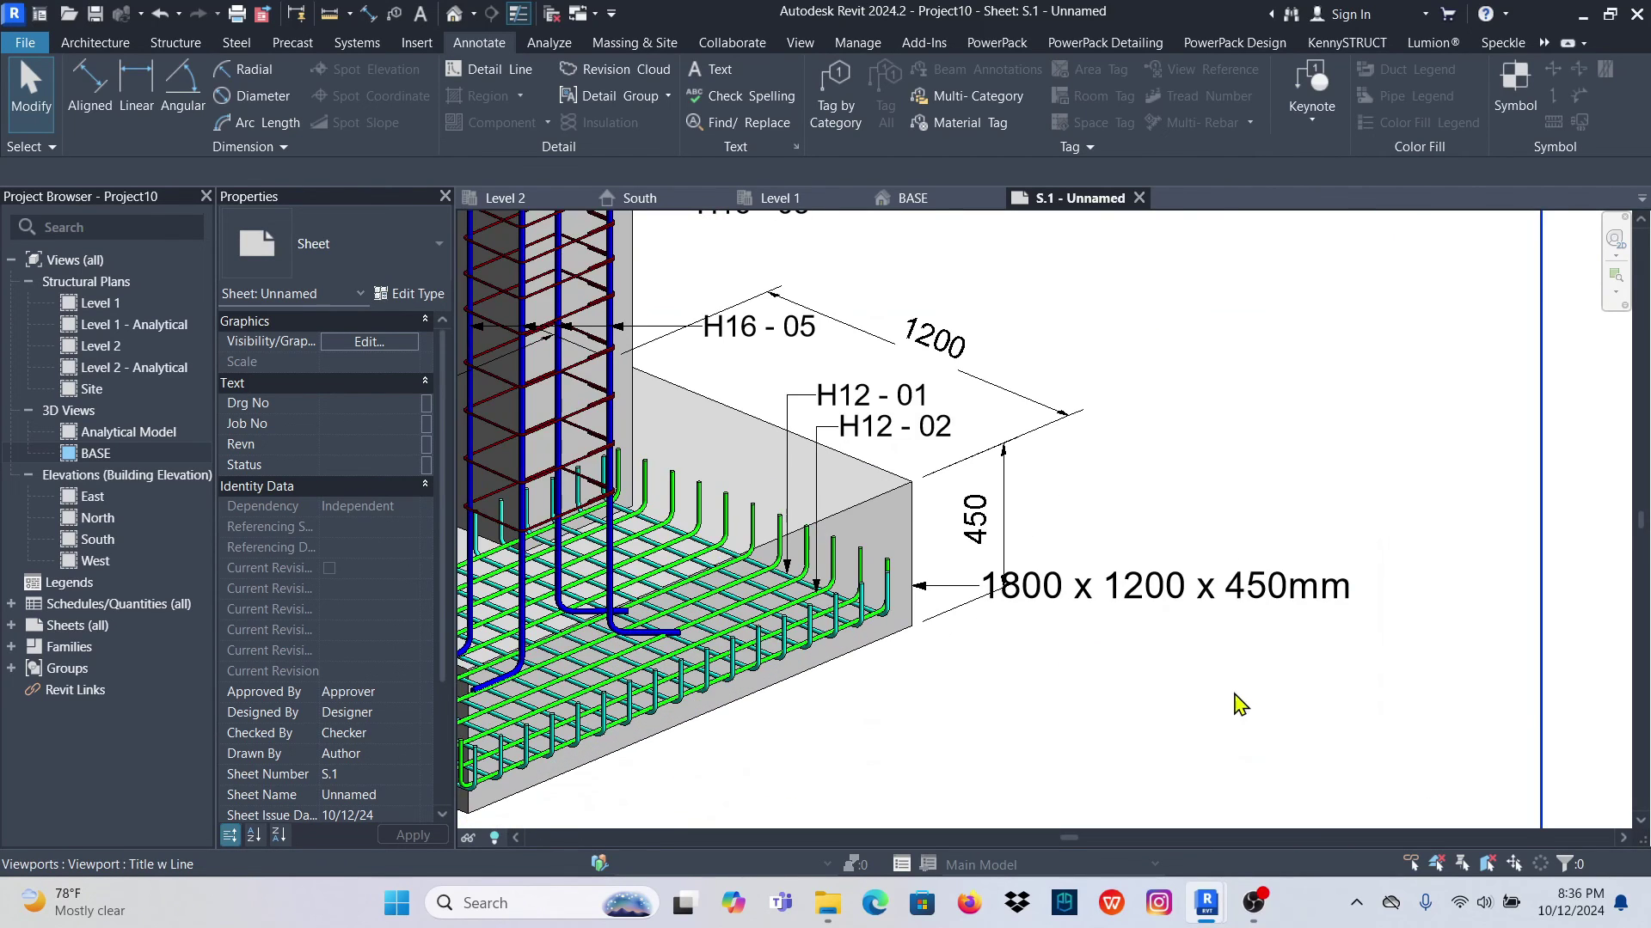
scroll(1122, 643, down, 1)
scroll(1121, 643, down, 4)
scroll(894, 449, up, 3)
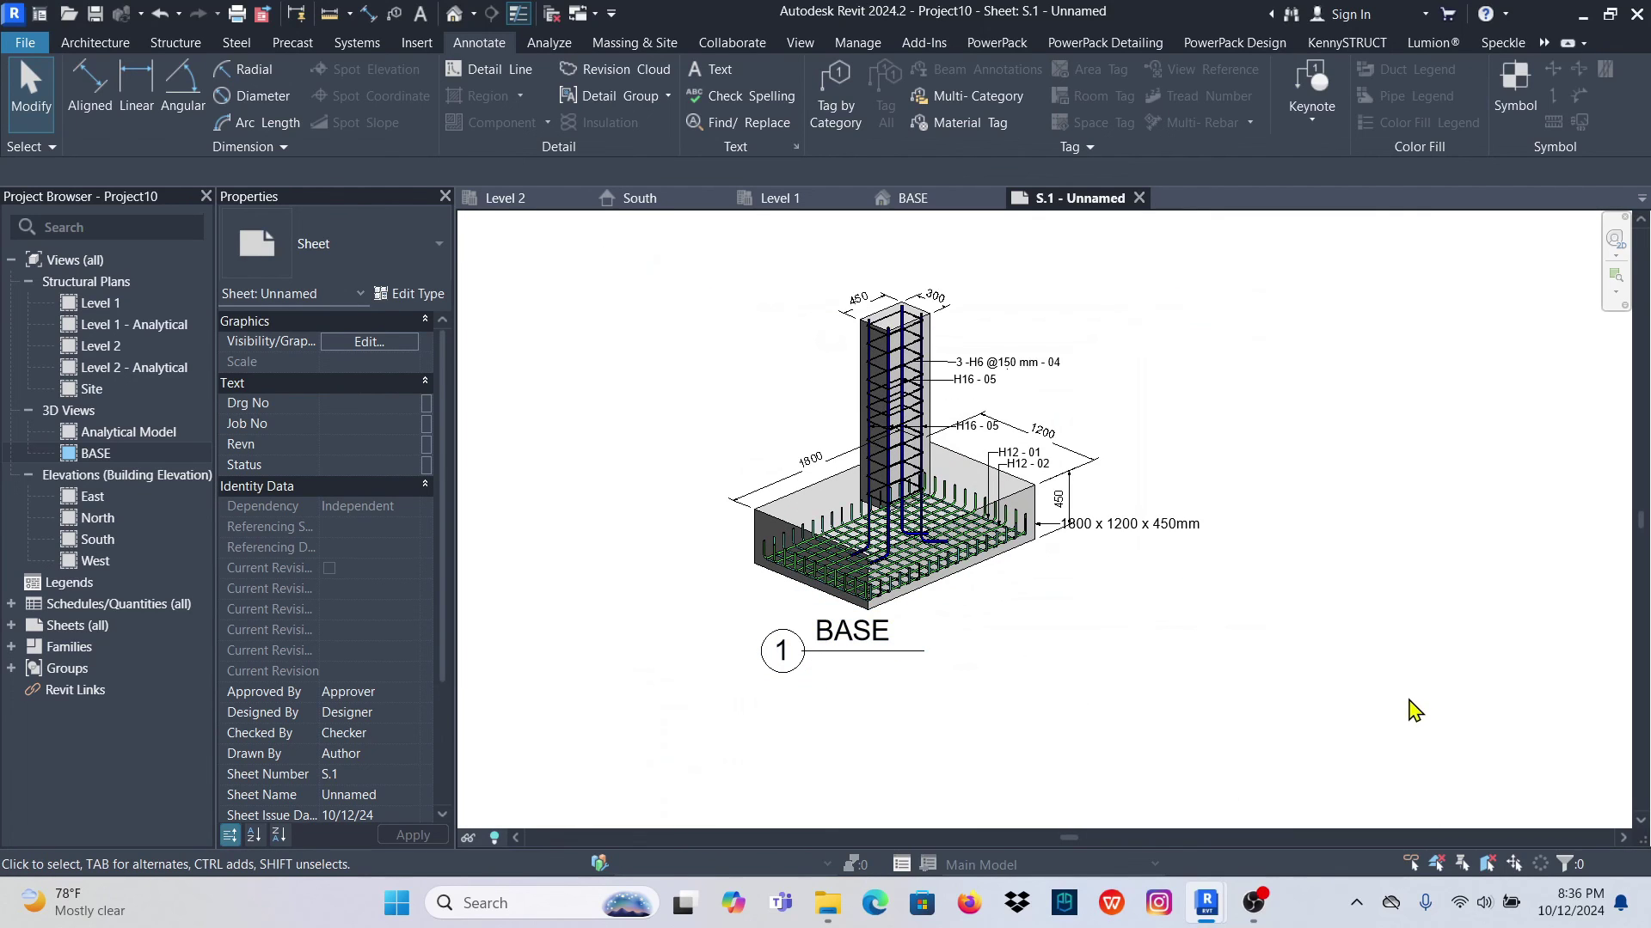
middle_drag(1356, 442, 1360, 526)
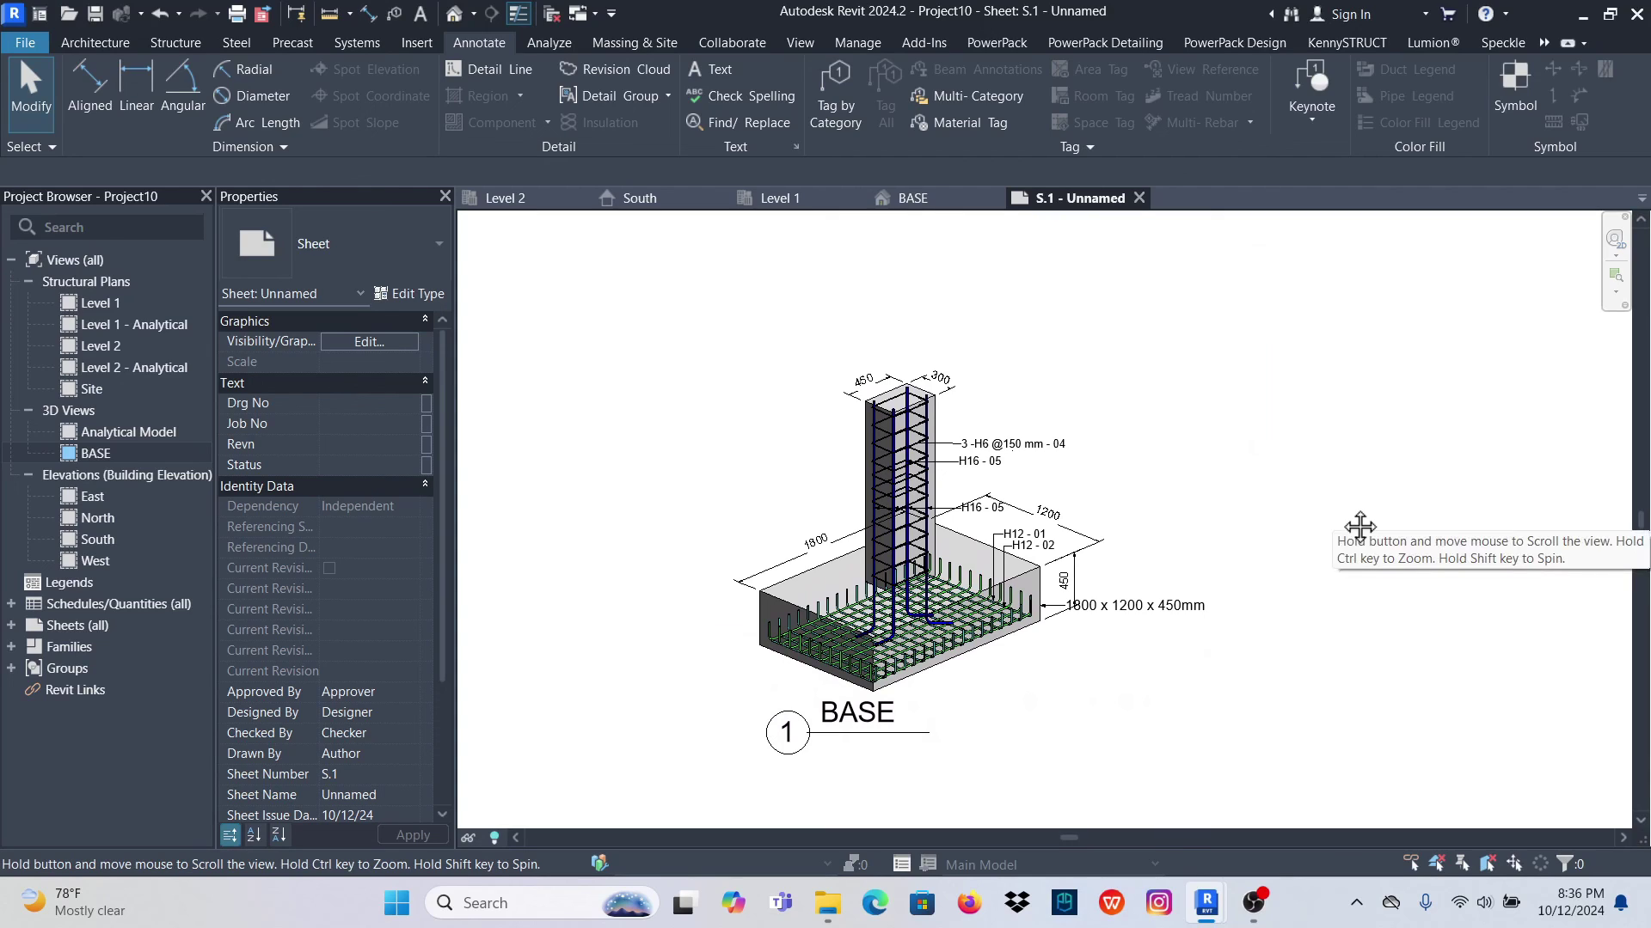